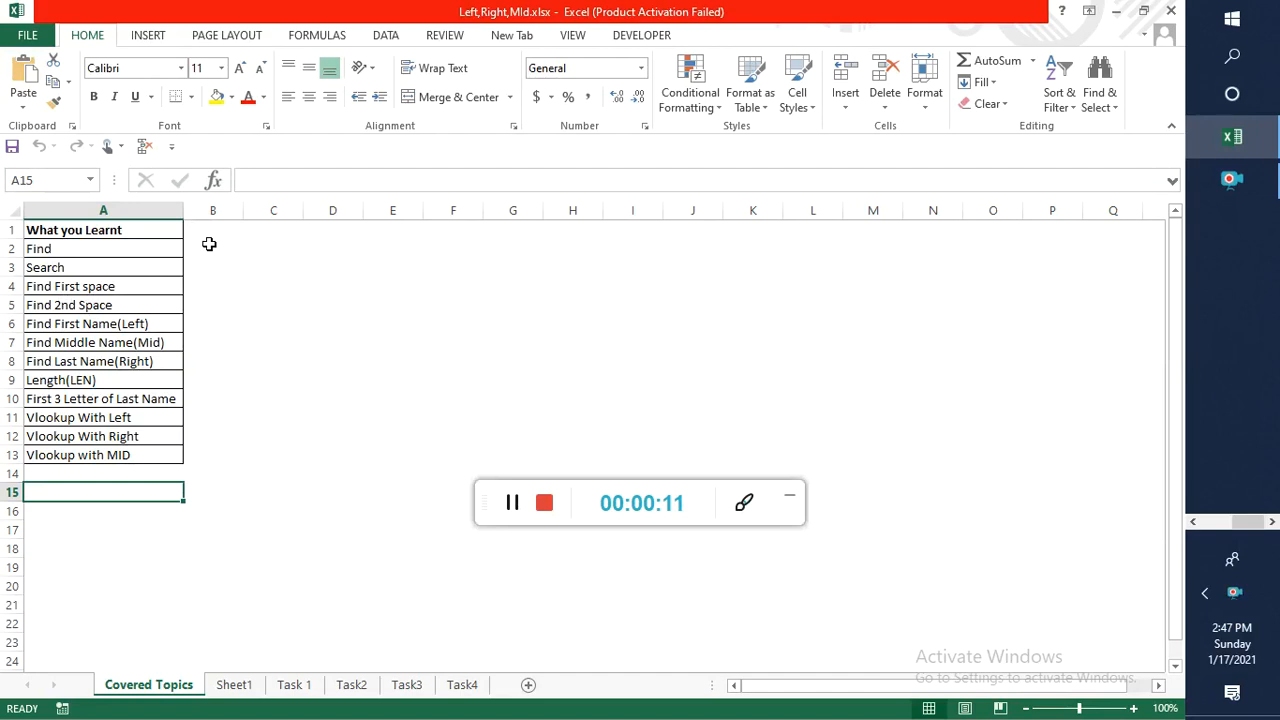
# Open Sheet1 and go to the name table at the top of the sheet.
pyautogui.click(794, 502)
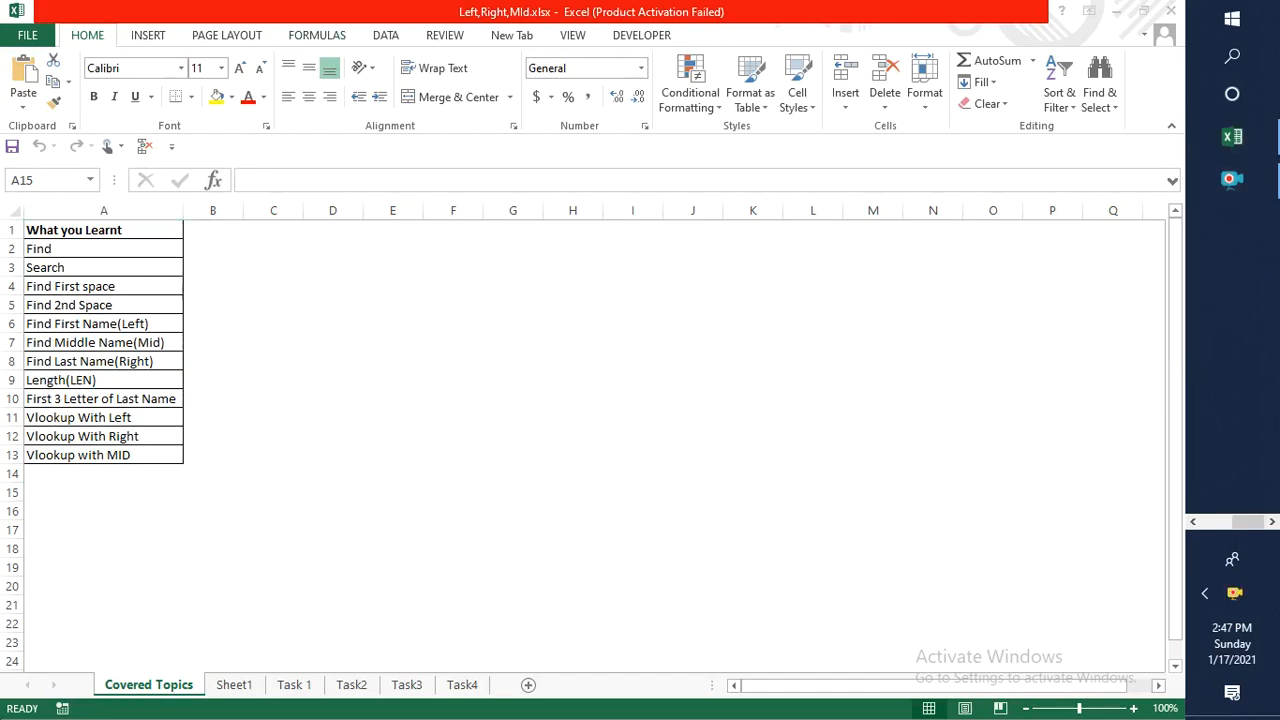
pyautogui.click(226, 690)
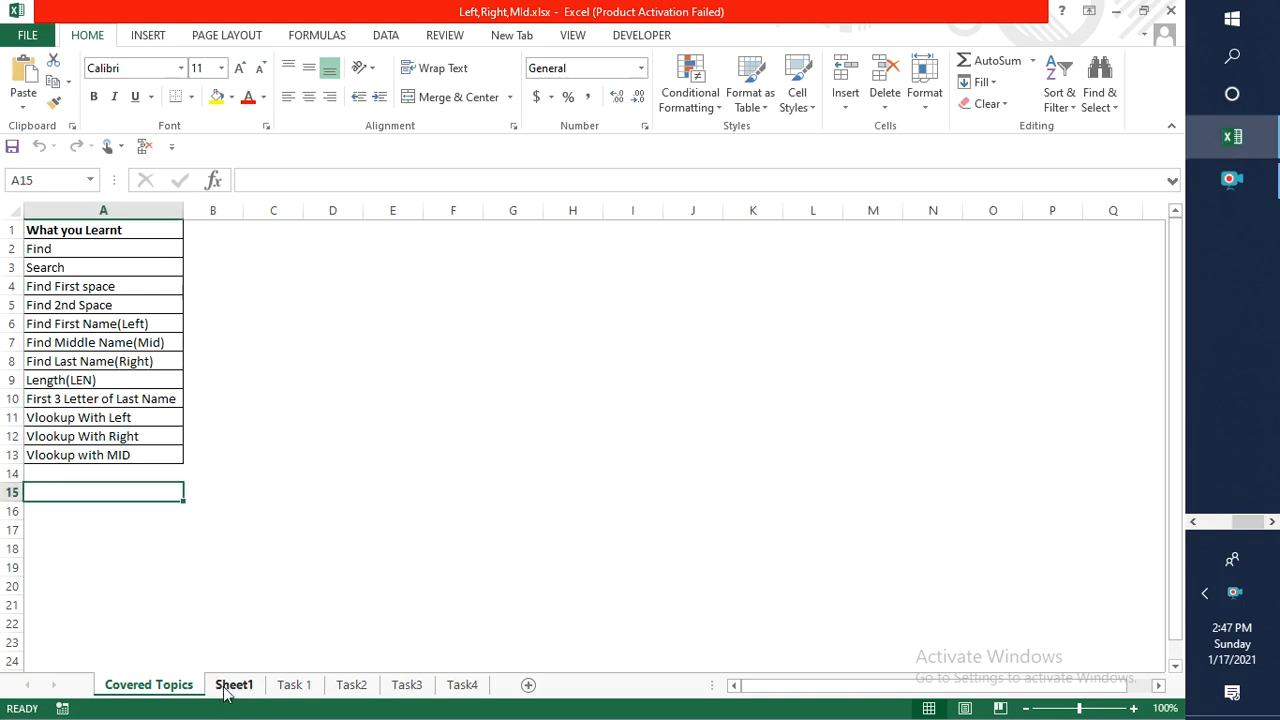
pyautogui.click(234, 685)
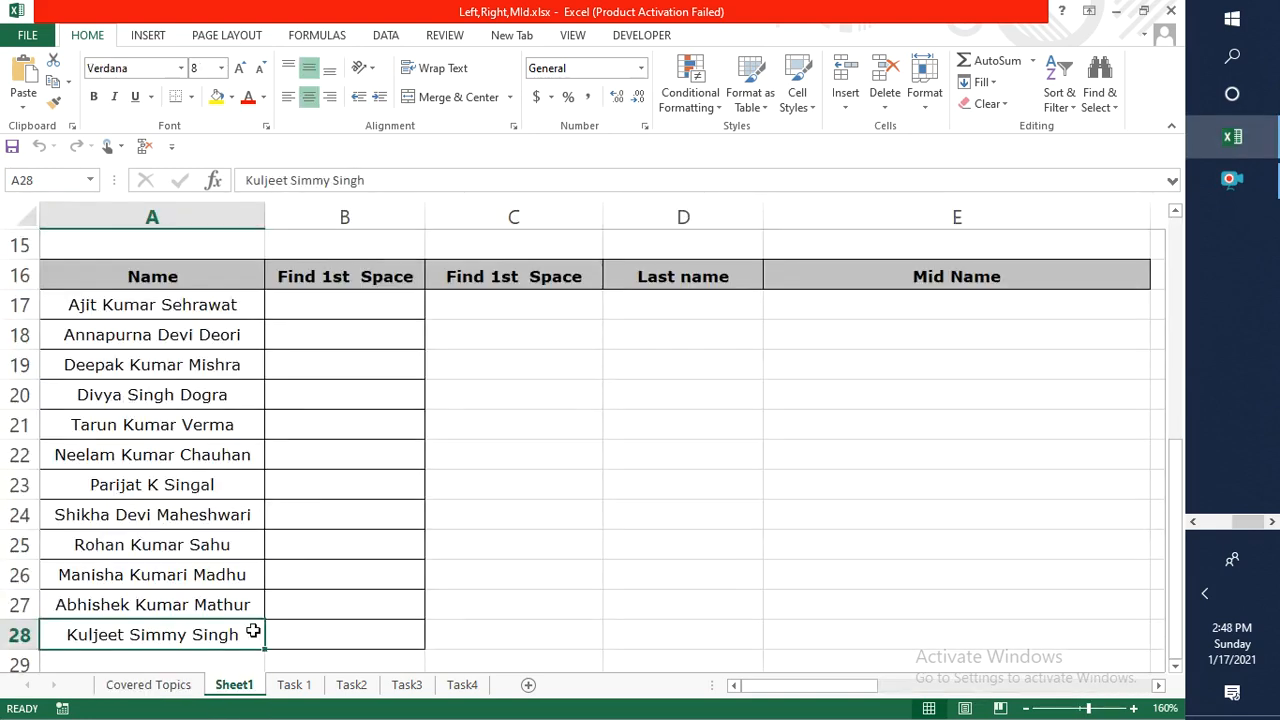
pyautogui.scroll(5, 300, 417)
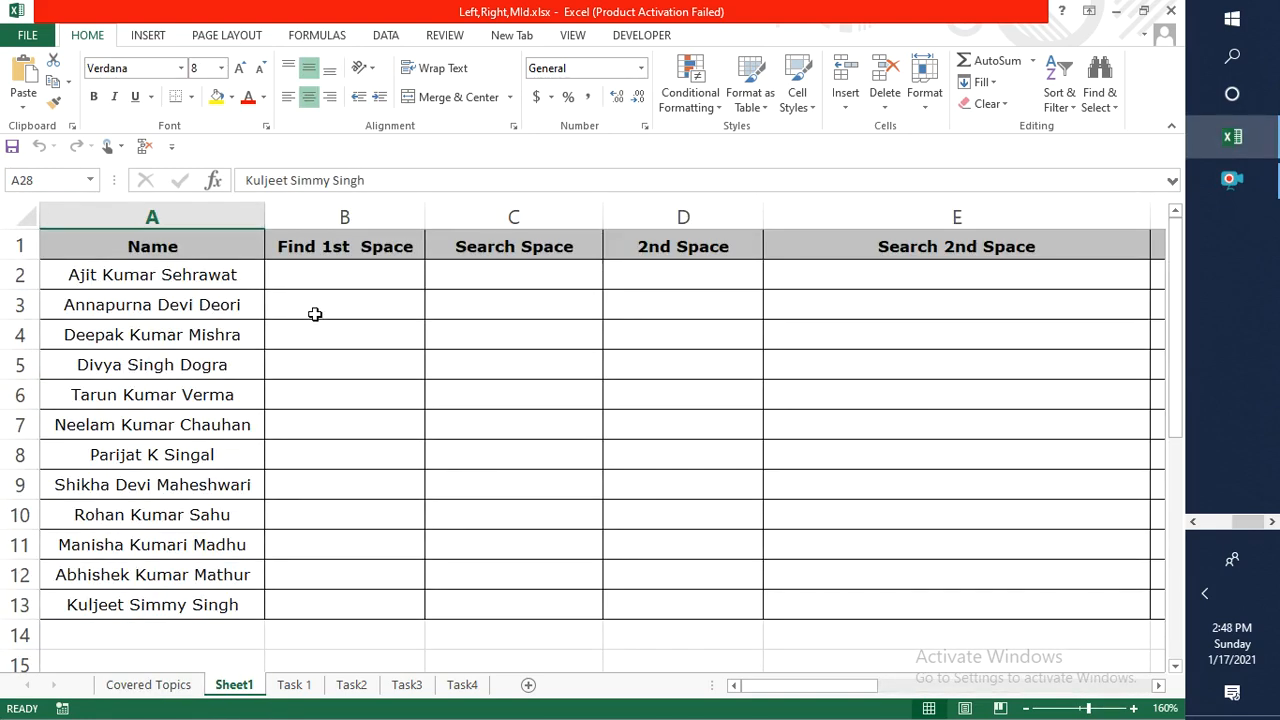
pyautogui.click(296, 288)
pyautogui.press('Up')
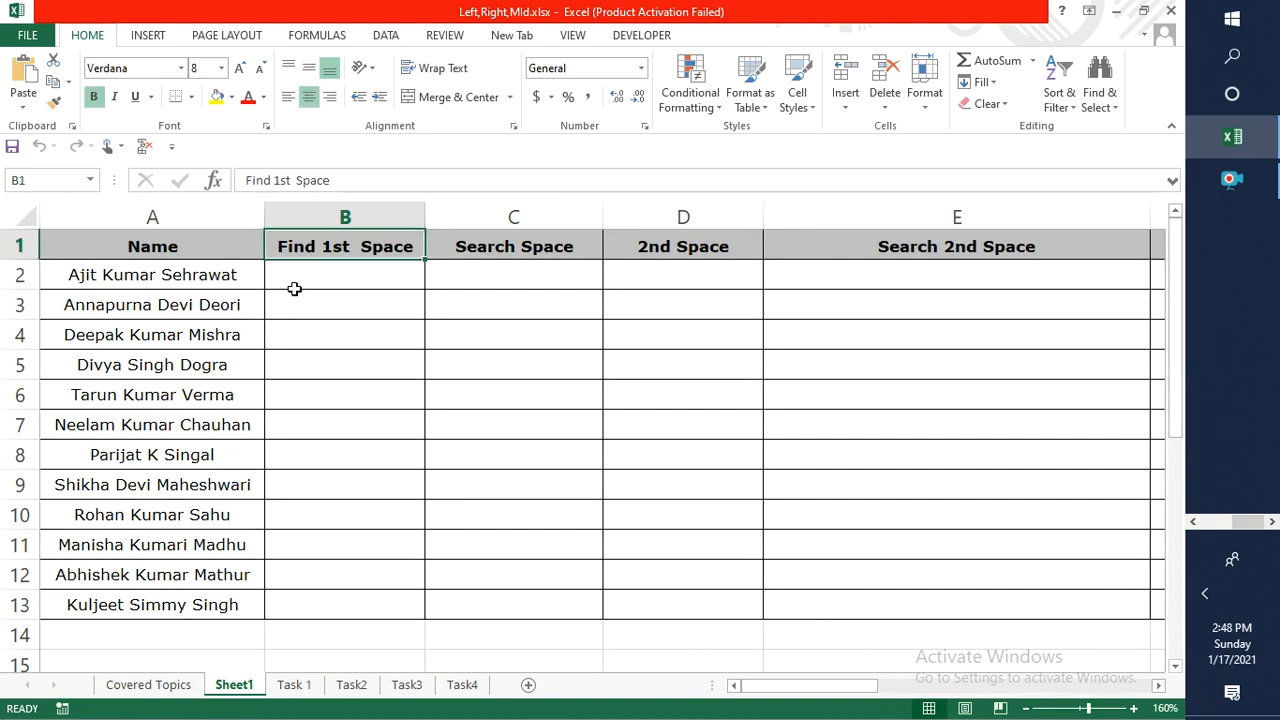
pyautogui.press('Left')
pyautogui.hotkey('ctrl', 'c')
pyautogui.press('Down')
pyautogui.press('Escape')
pyautogui.press('Right')
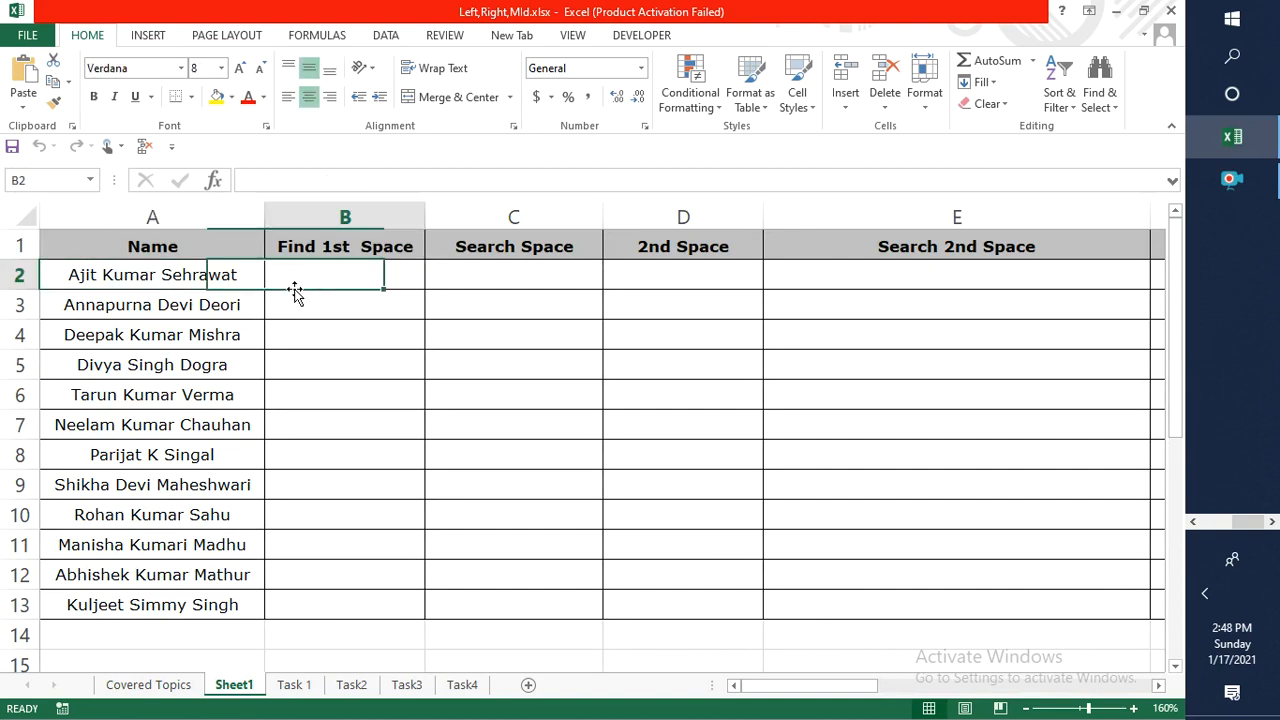
pyautogui.press('Right')
pyautogui.press('Up')
pyautogui.press('Left')
# Enter the formula =FIND(" ",A2,1) in cell B2 of the Find 1st Space column.
pyautogui.press('Down')
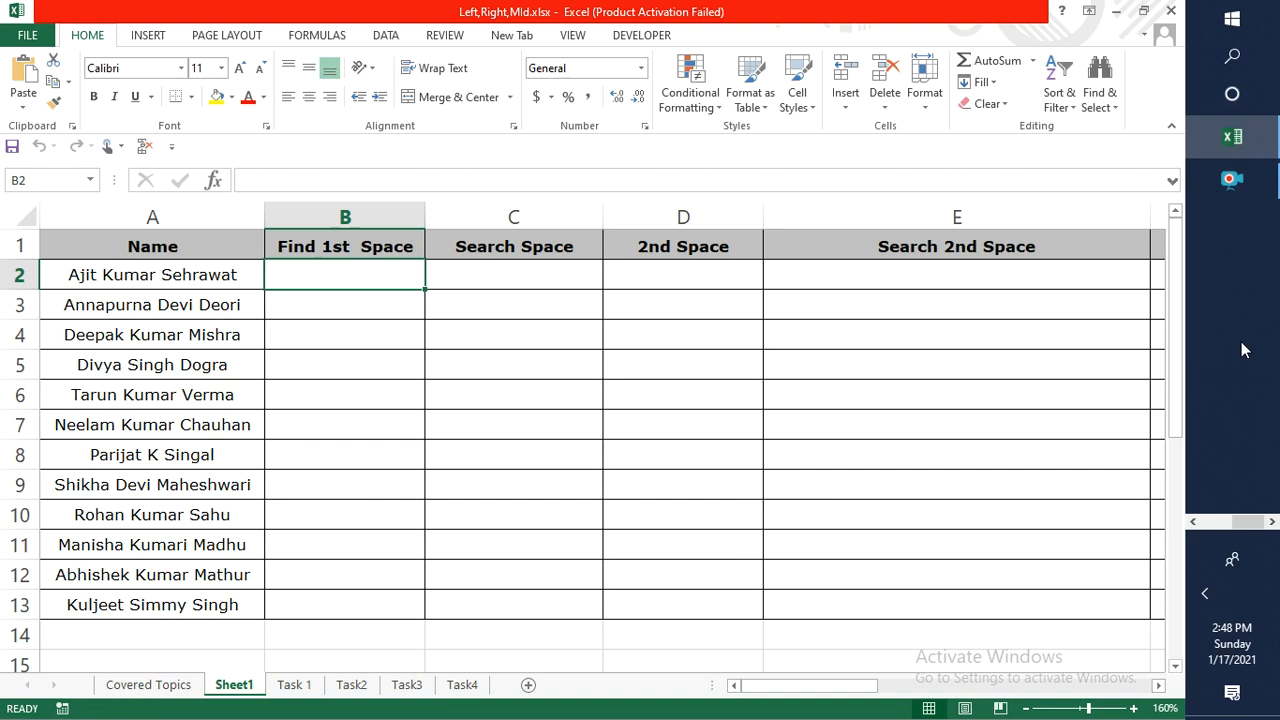
pyautogui.write('=Fin')
pyautogui.press('Tab')
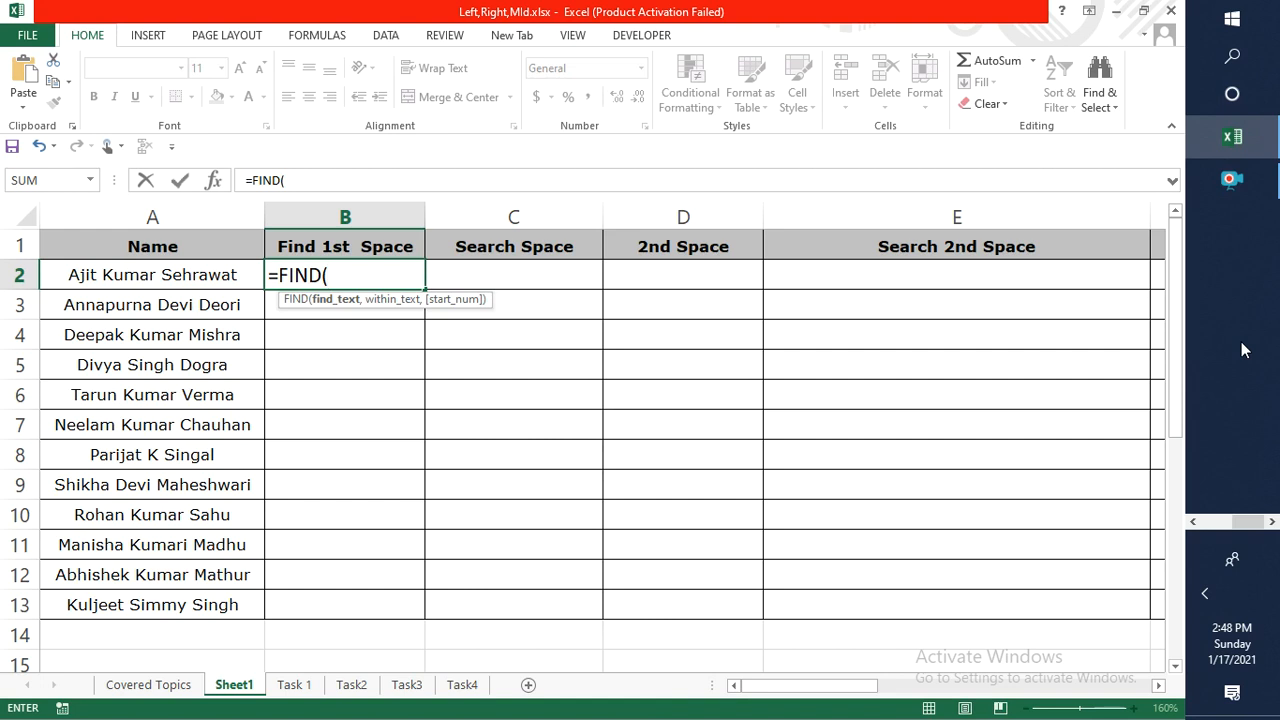
pyautogui.write('" ",')
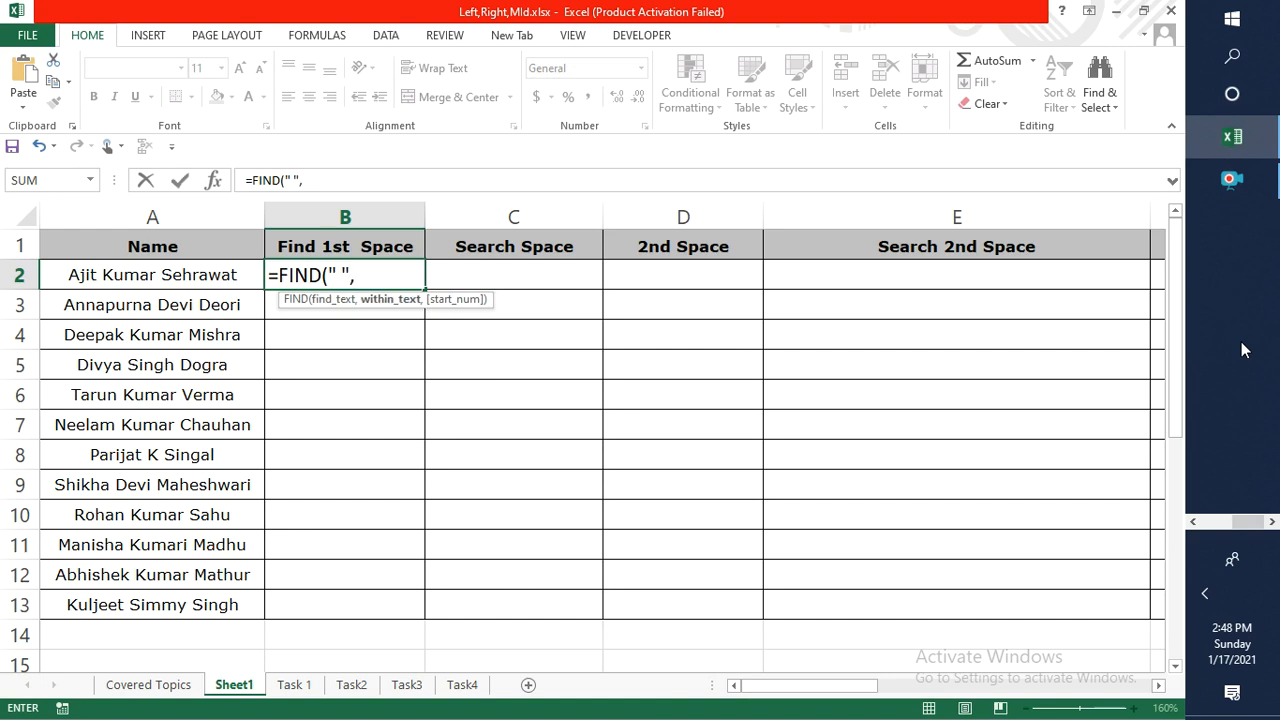
pyautogui.press('Left')
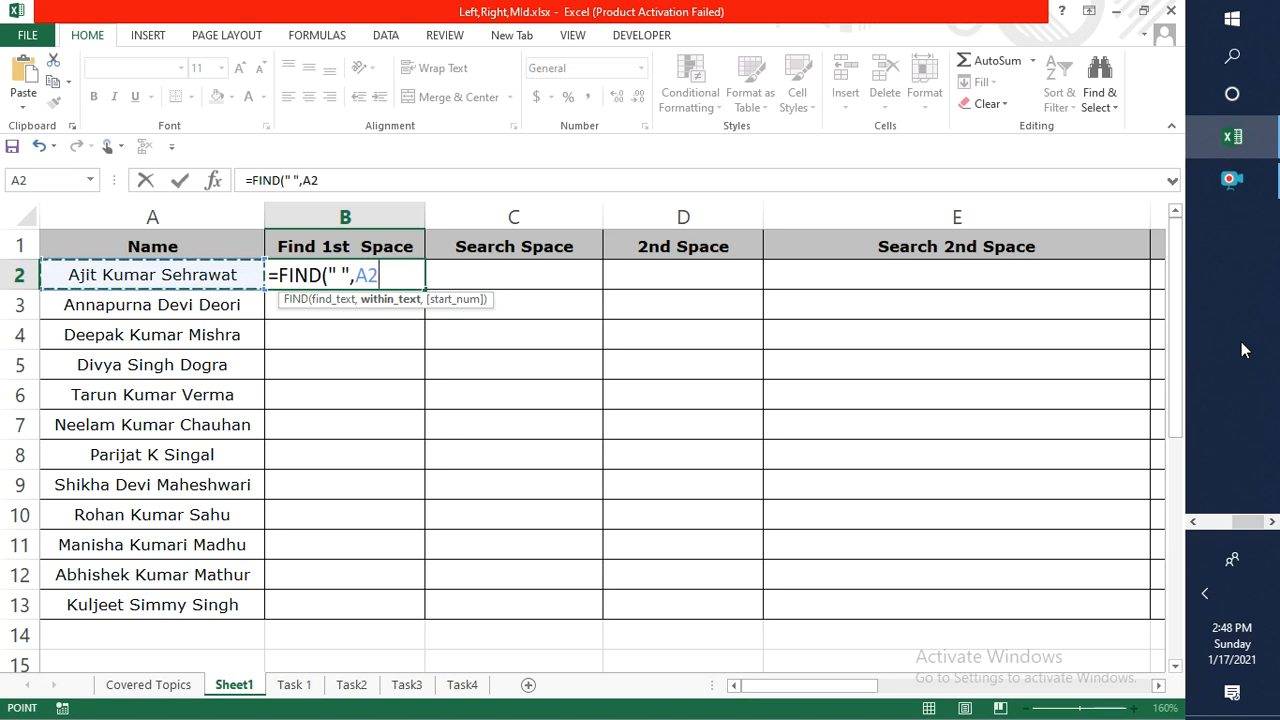
pyautogui.write(',1')
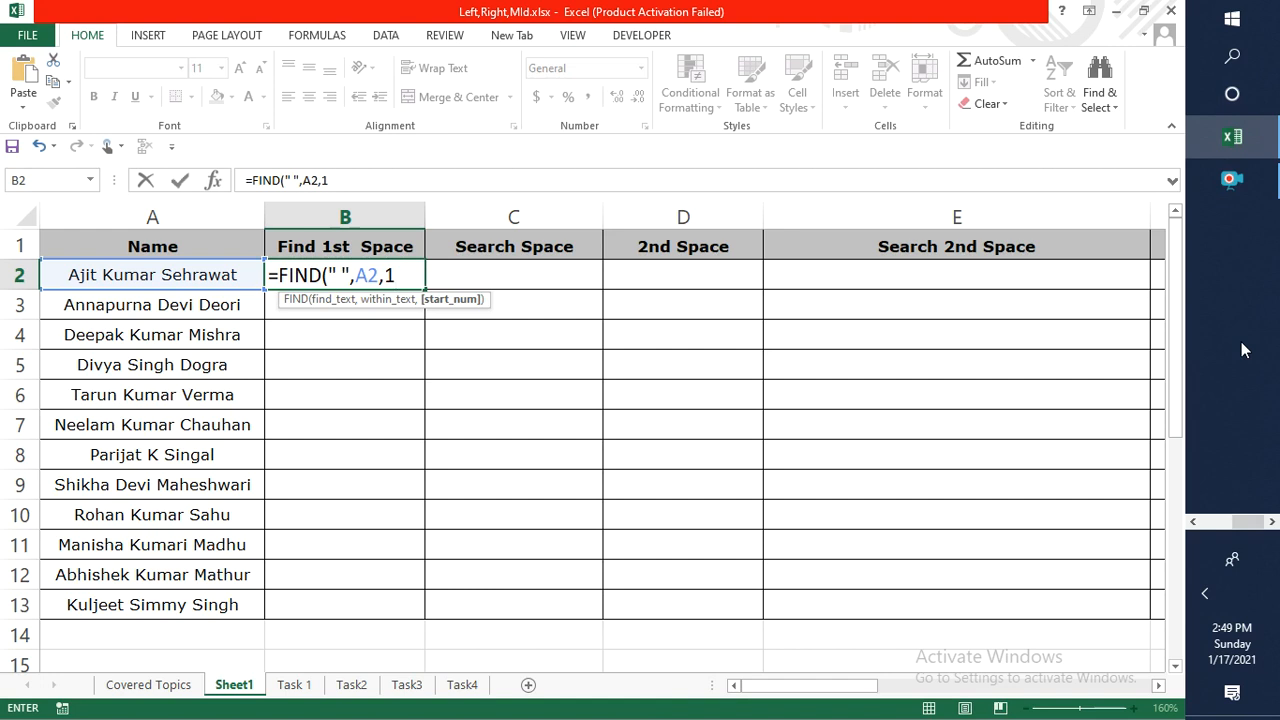
pyautogui.write(')')
pyautogui.press('Return')
# Fill the FIND formula from B2 down through B13.
pyautogui.press('Up')
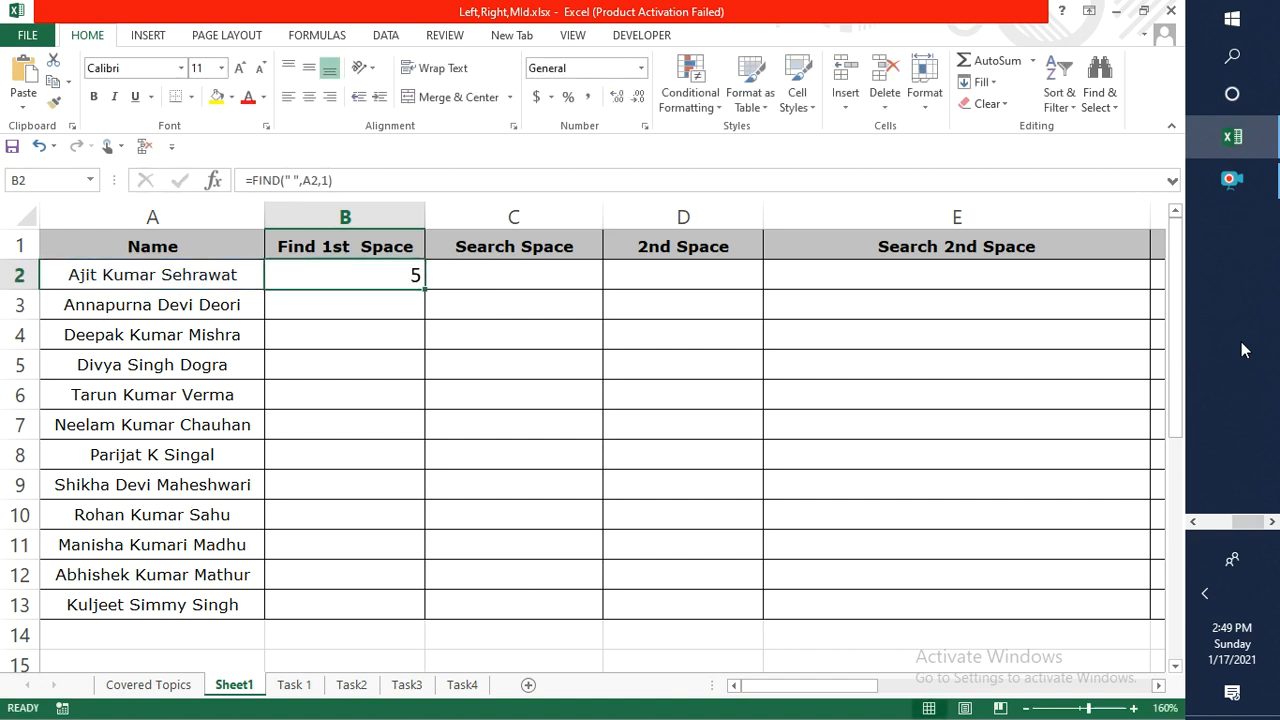
pyautogui.hotkey('shift', 'Down')
pyautogui.hotkey('shift', 'Down')
pyautogui.hotkey('shift', 'Down')
pyautogui.hotkey('shift', 'Down')
pyautogui.hotkey('shift', 'Down')
pyautogui.hotkey('shift', 'Down')
pyautogui.hotkey('shift', 'Down')
pyautogui.hotkey('shift', 'Down')
pyautogui.hotkey('shift', 'Down')
pyautogui.hotkey('shift', 'Down')
pyautogui.hotkey('shift', 'Down')
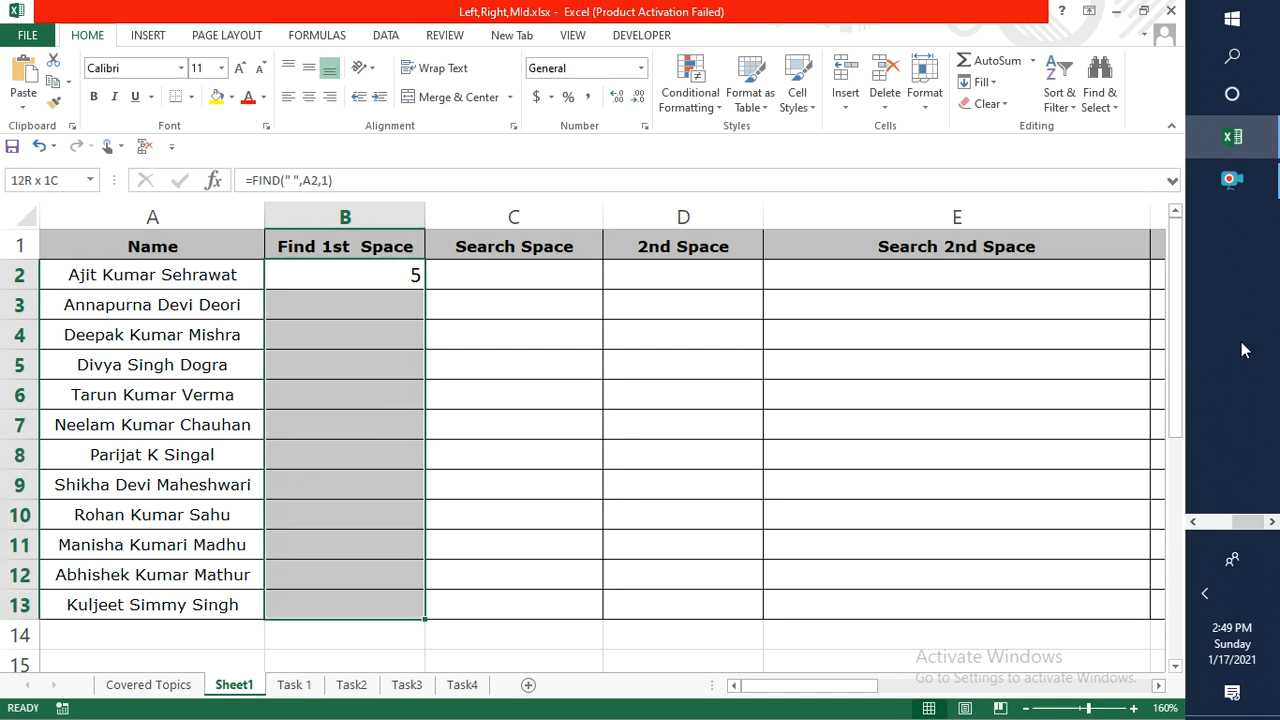
pyautogui.hotkey('ctrl', 'd')
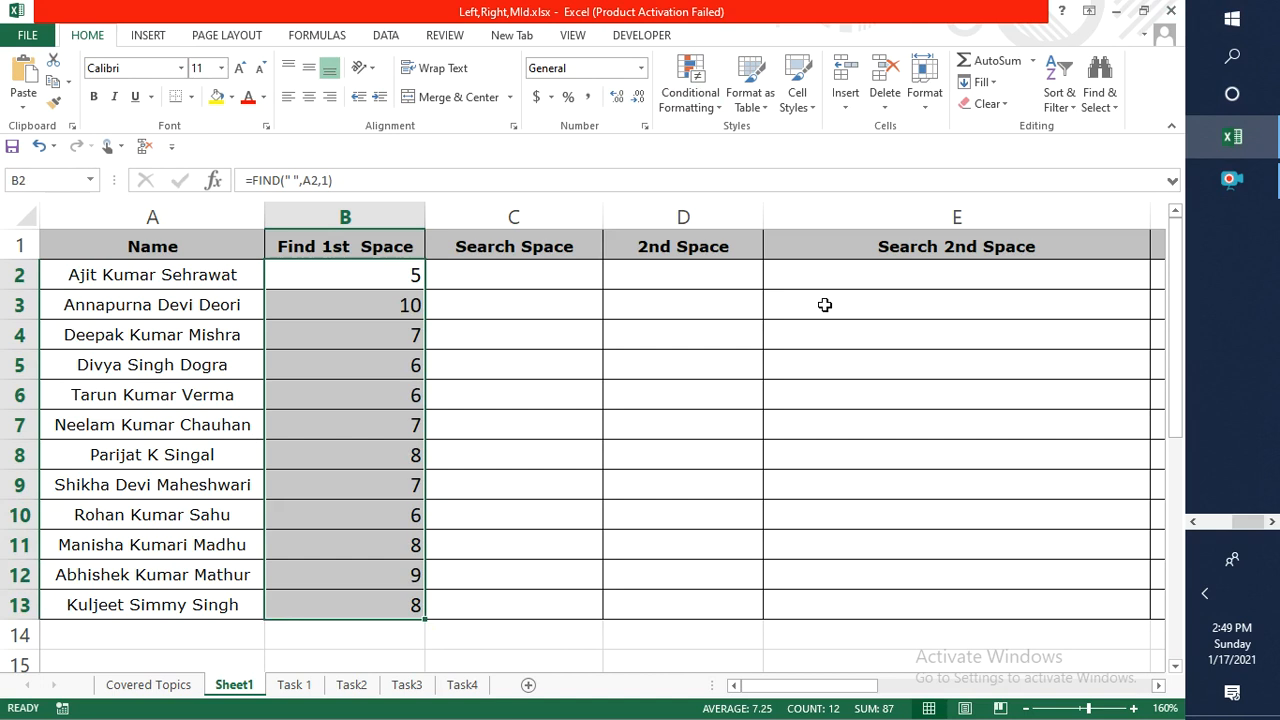
# Enter the formula =SEARCH(" ",A2,1) in cell C2 of the Search Space column.
pyautogui.press('Up')
pyautogui.press('Right')
pyautogui.press('Down')
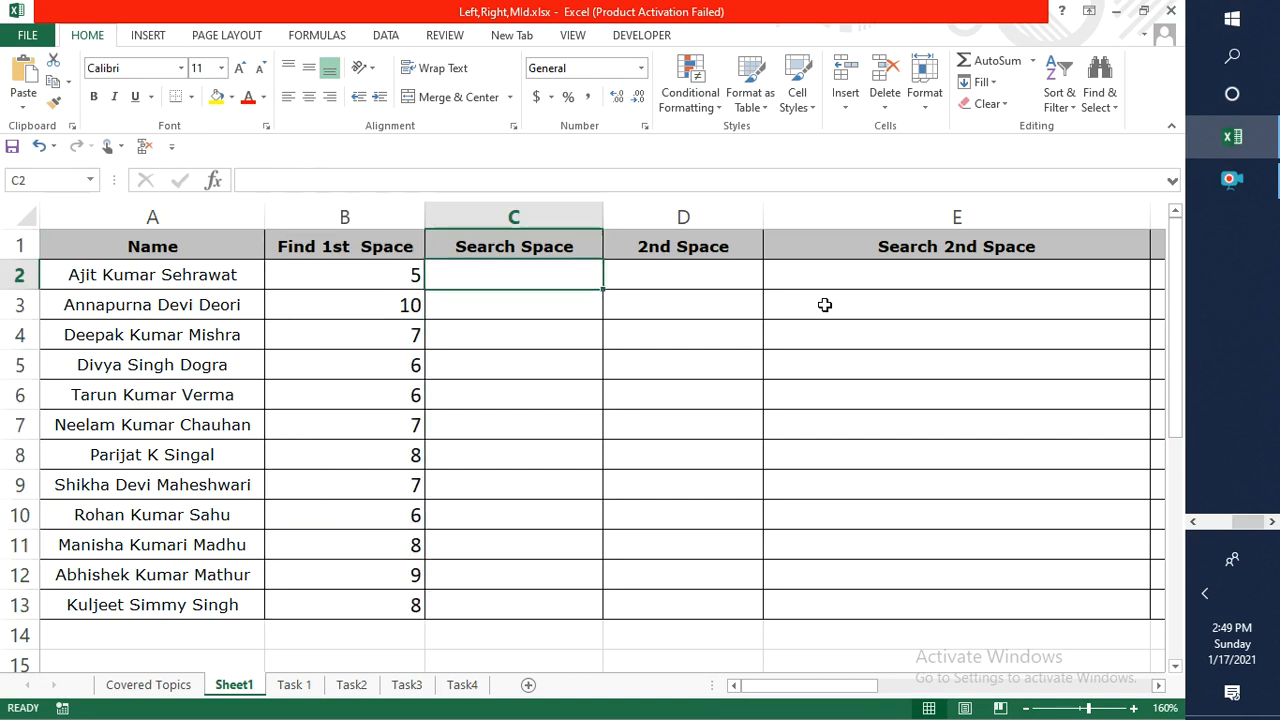
pyautogui.write('=')
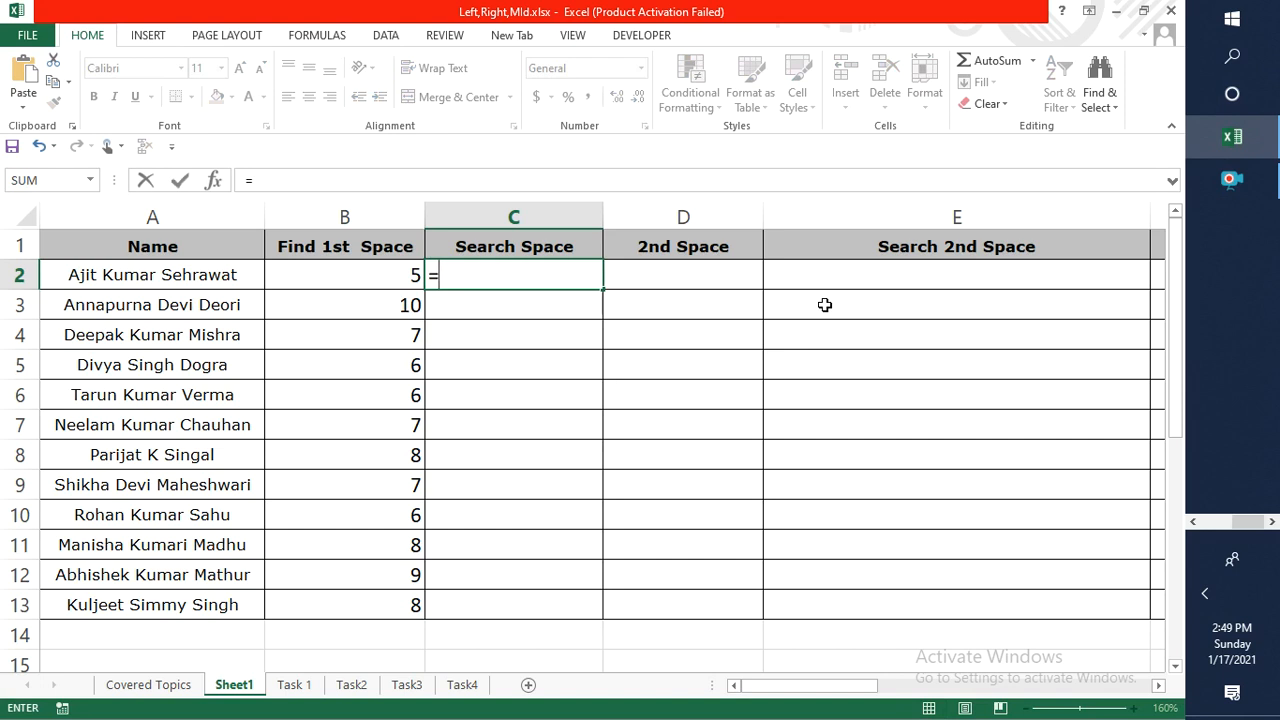
pyautogui.press('Escape')
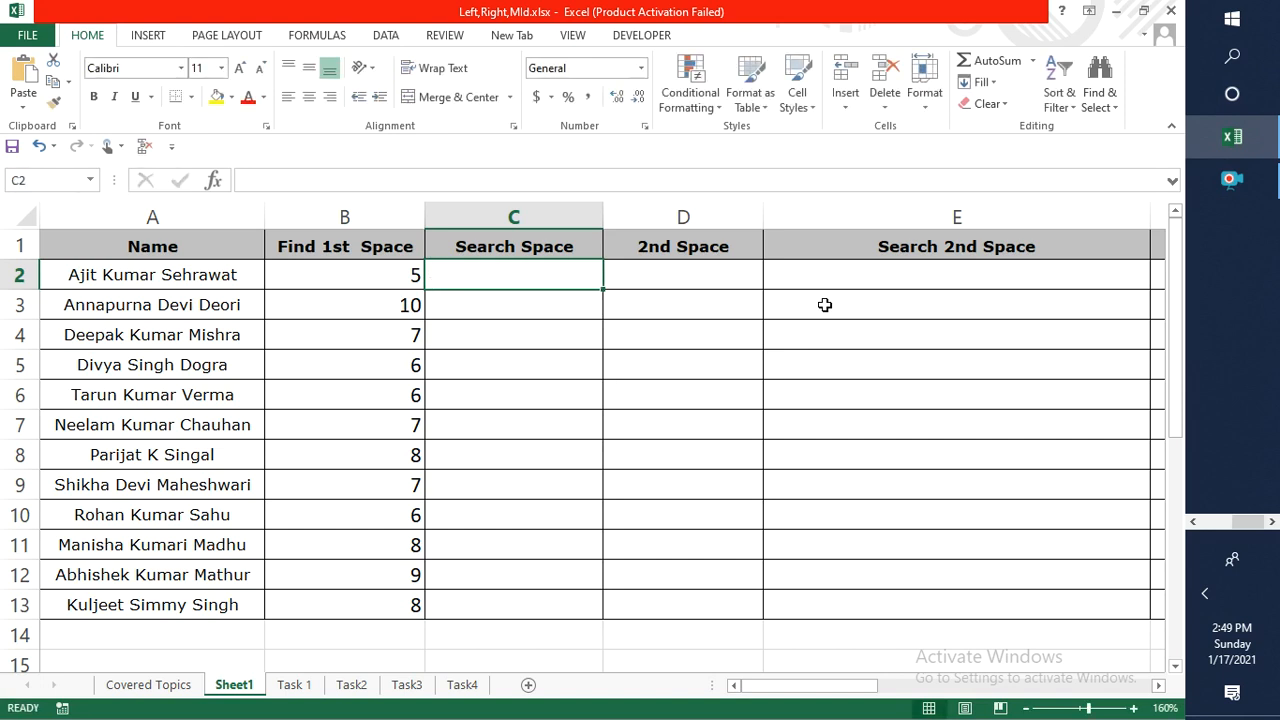
pyautogui.press('Left')
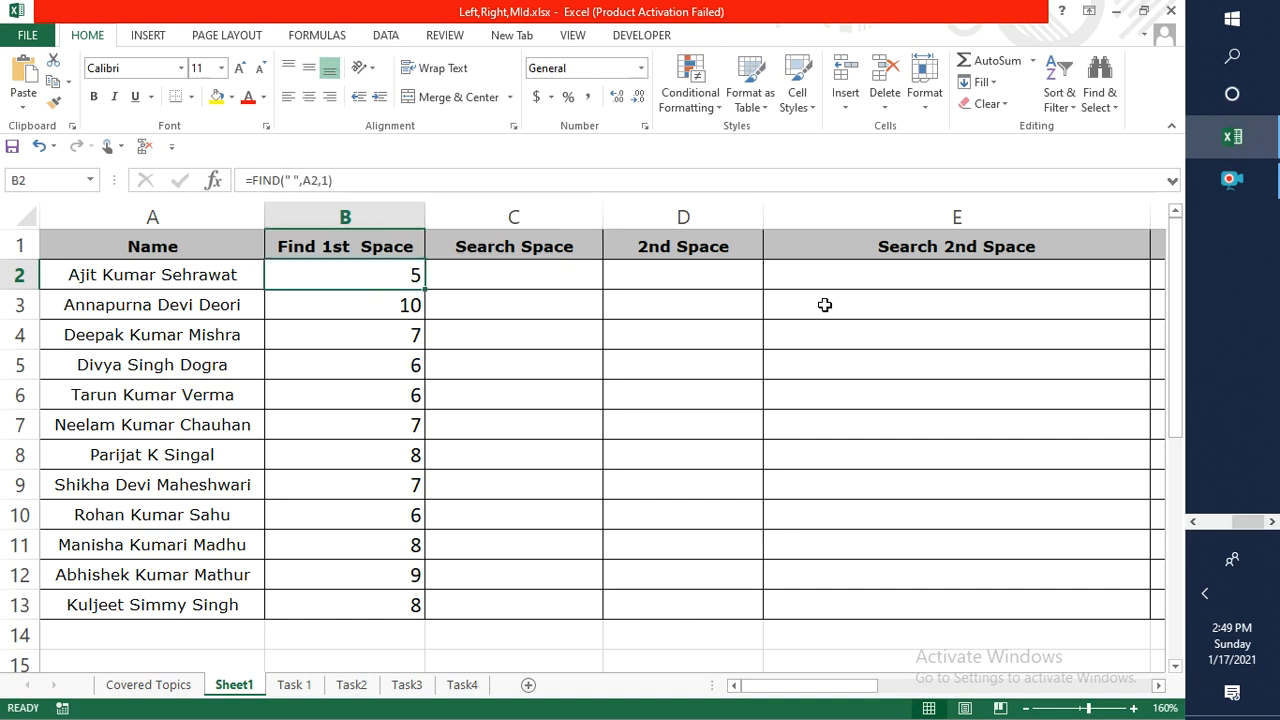
pyautogui.press('Right')
pyautogui.write('=')
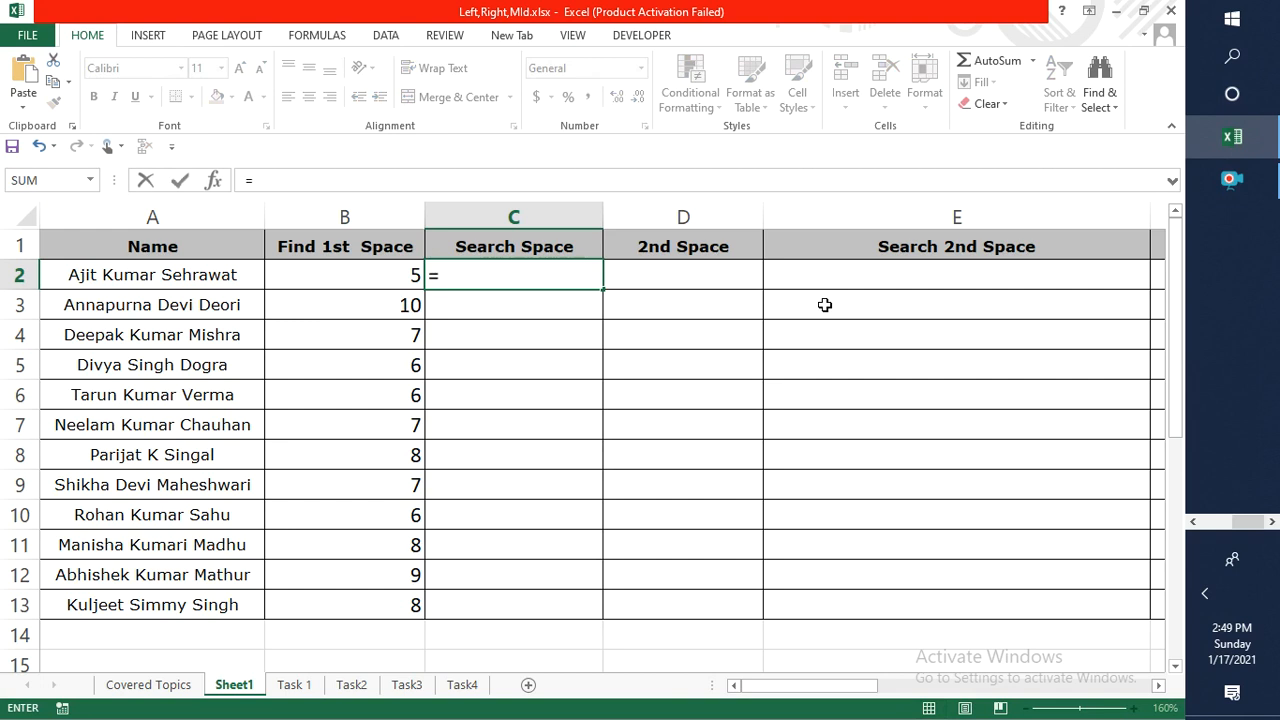
pyautogui.write('Sea')
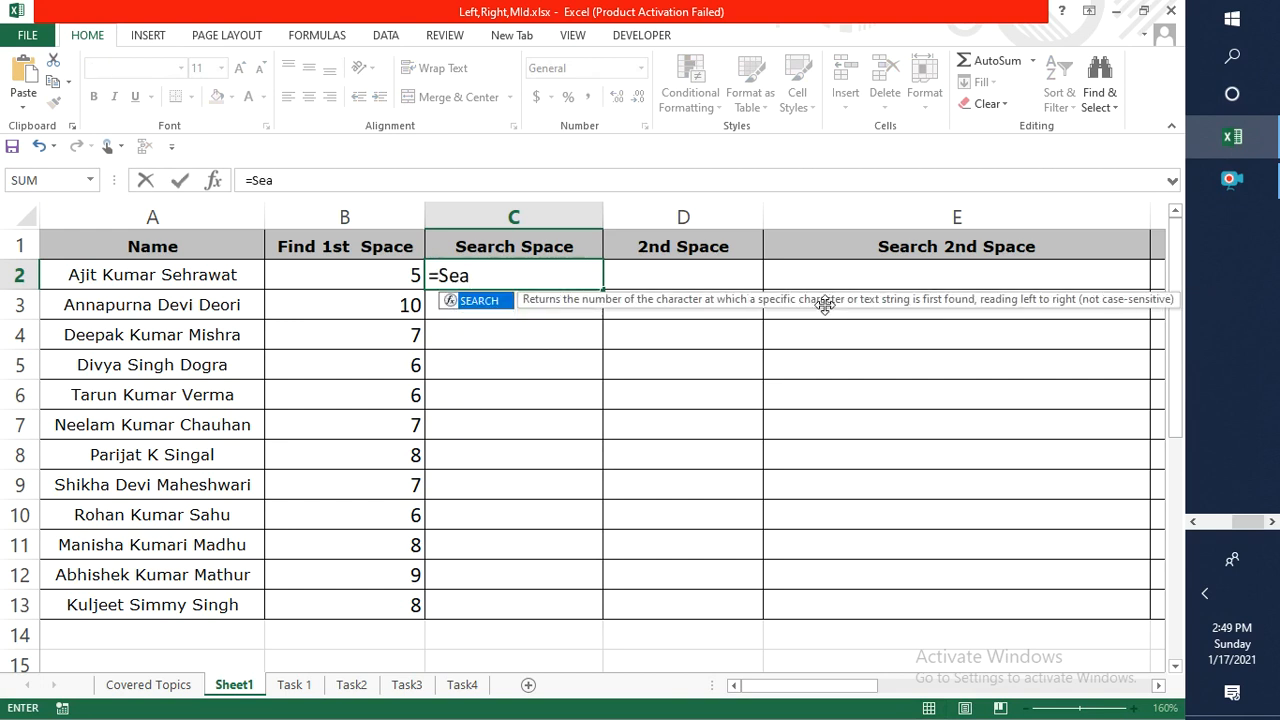
pyautogui.press('Tab')
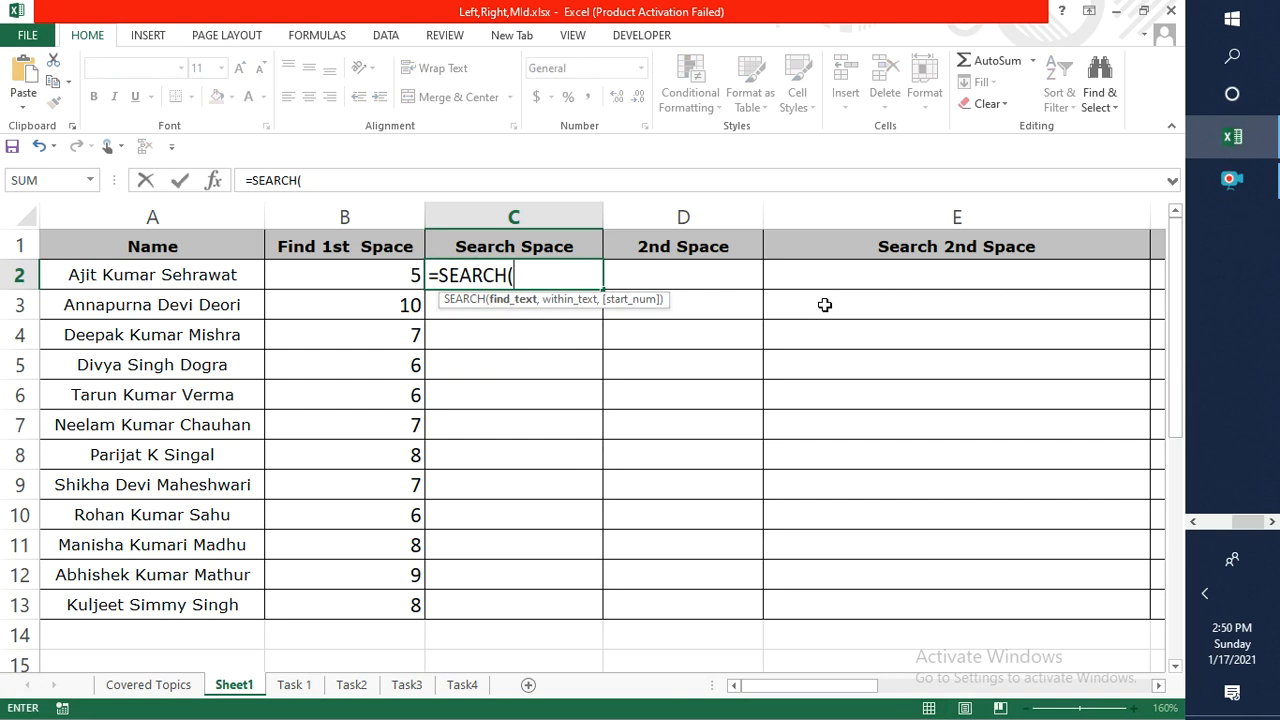
pyautogui.write('"')
pyautogui.press('BackSpace')
pyautogui.write('",A')
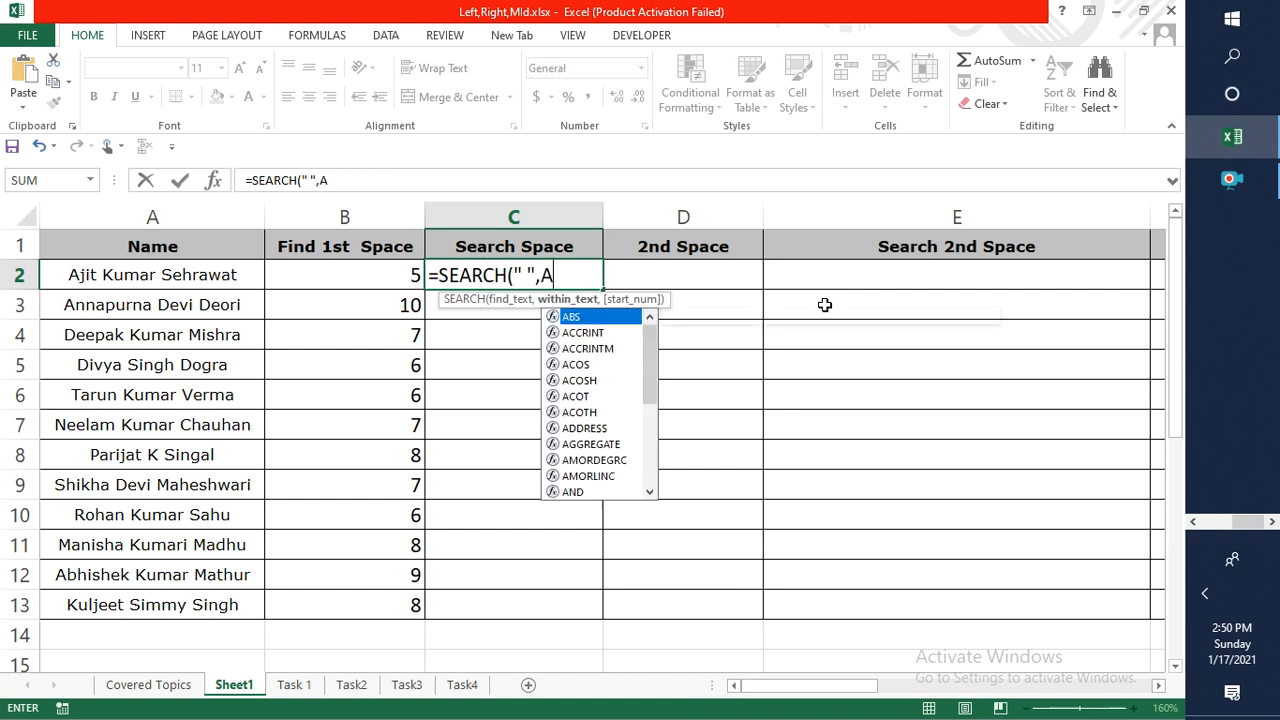
pyautogui.write('2,1)')
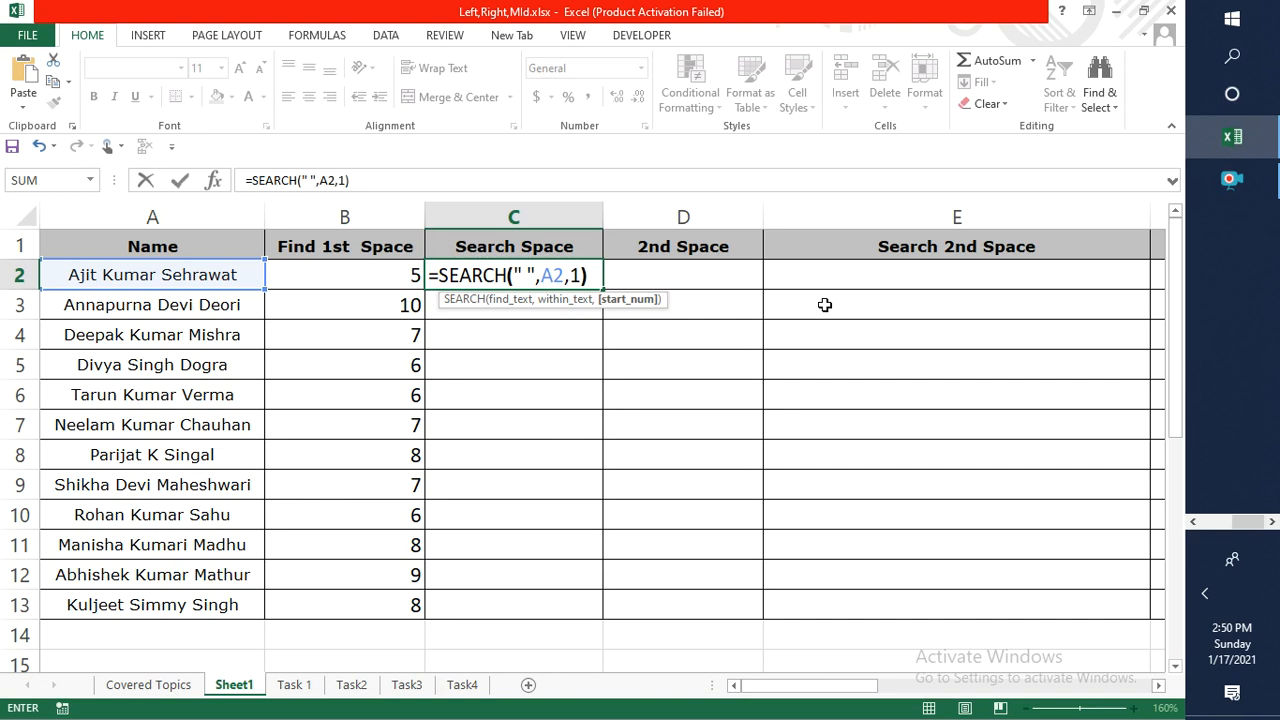
pyautogui.press('Return')
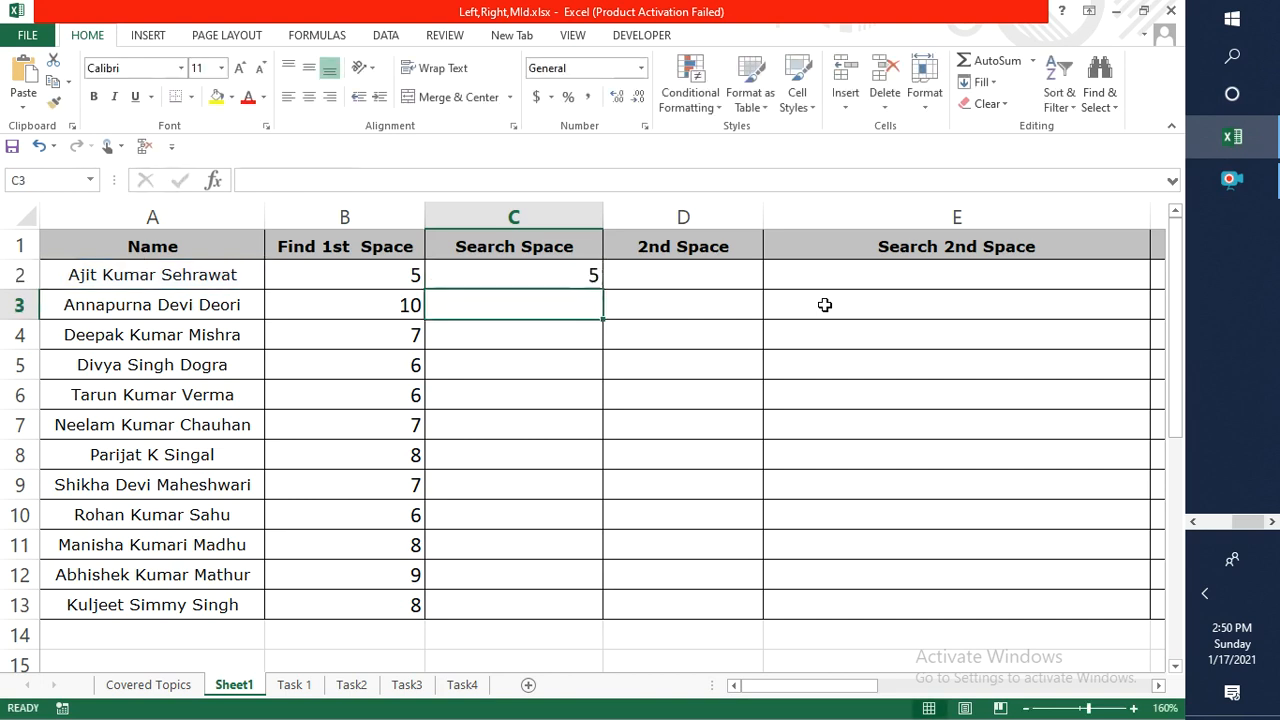
# Fill the SEARCH formula from C2 down through C13.
pyautogui.press('Up')
pyautogui.hotkey('shift', 'Down')
pyautogui.hotkey('shift', 'Down')
pyautogui.hotkey('shift', 'Down')
pyautogui.hotkey('shift', 'Down')
pyautogui.hotkey('shift', 'Down')
pyautogui.hotkey('shift', 'Down')
pyautogui.hotkey('shift', 'Down')
pyautogui.hotkey('shift', 'Down')
pyautogui.hotkey('shift', 'Down')
pyautogui.hotkey('shift', 'Down')
pyautogui.hotkey('shift', 'Down')
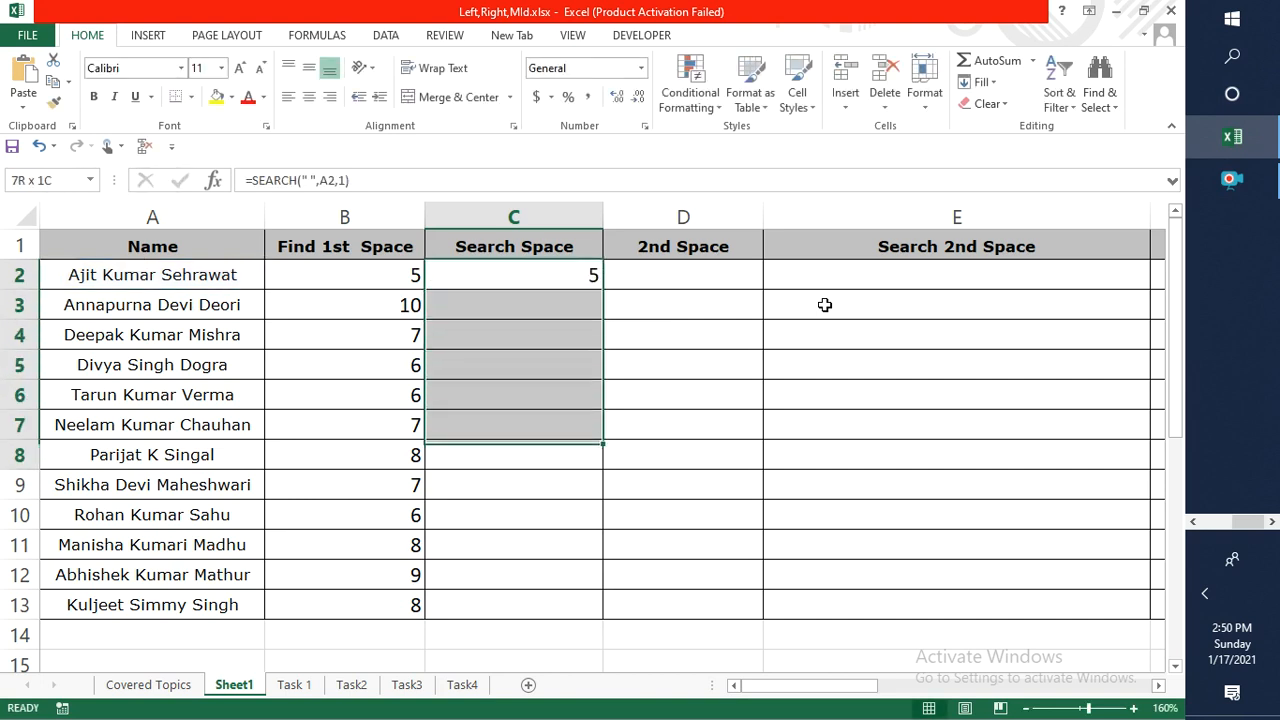
pyautogui.hotkey('ctrl', 'd')
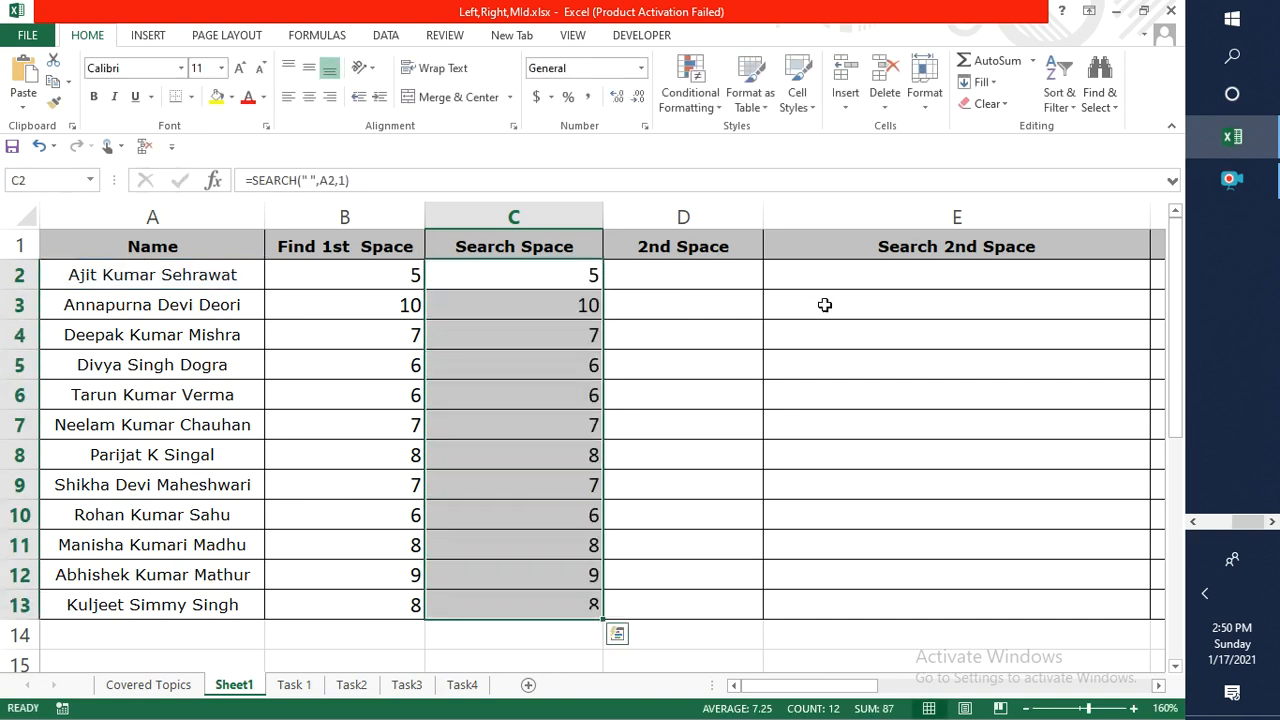
pyautogui.press('Down')
pyautogui.press('Down')
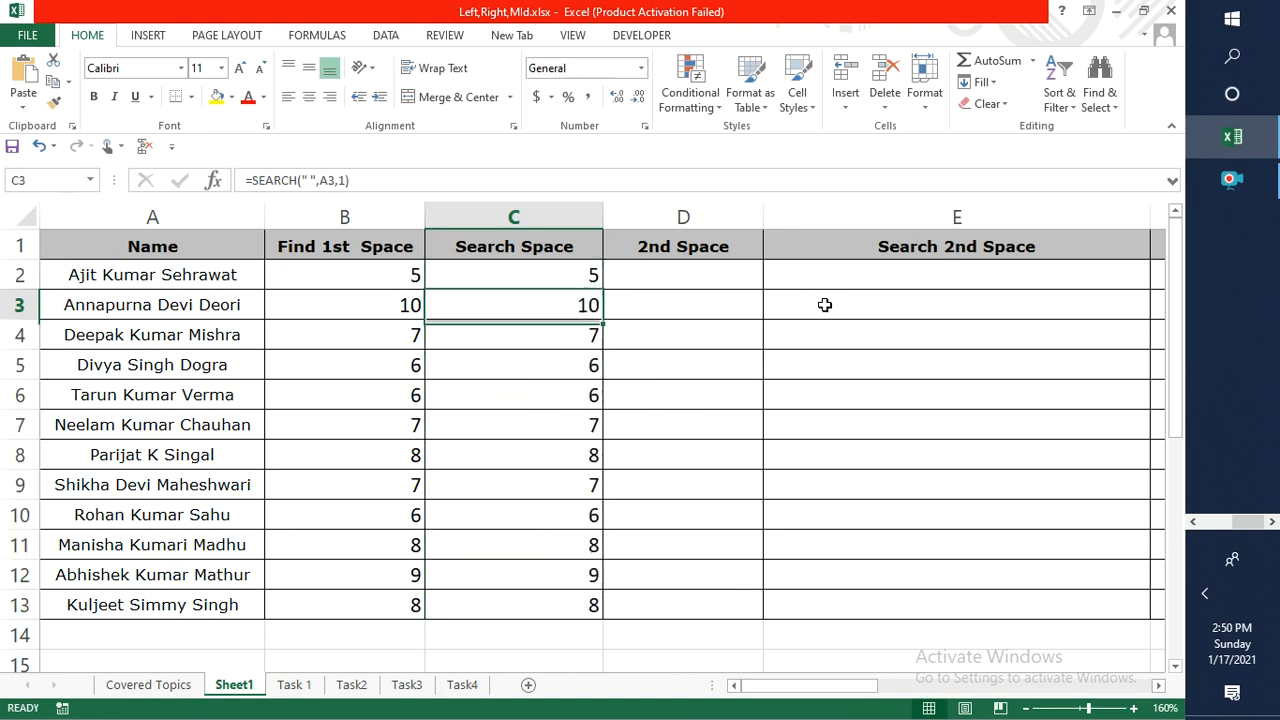
pyautogui.press('Up')
pyautogui.press('Up')
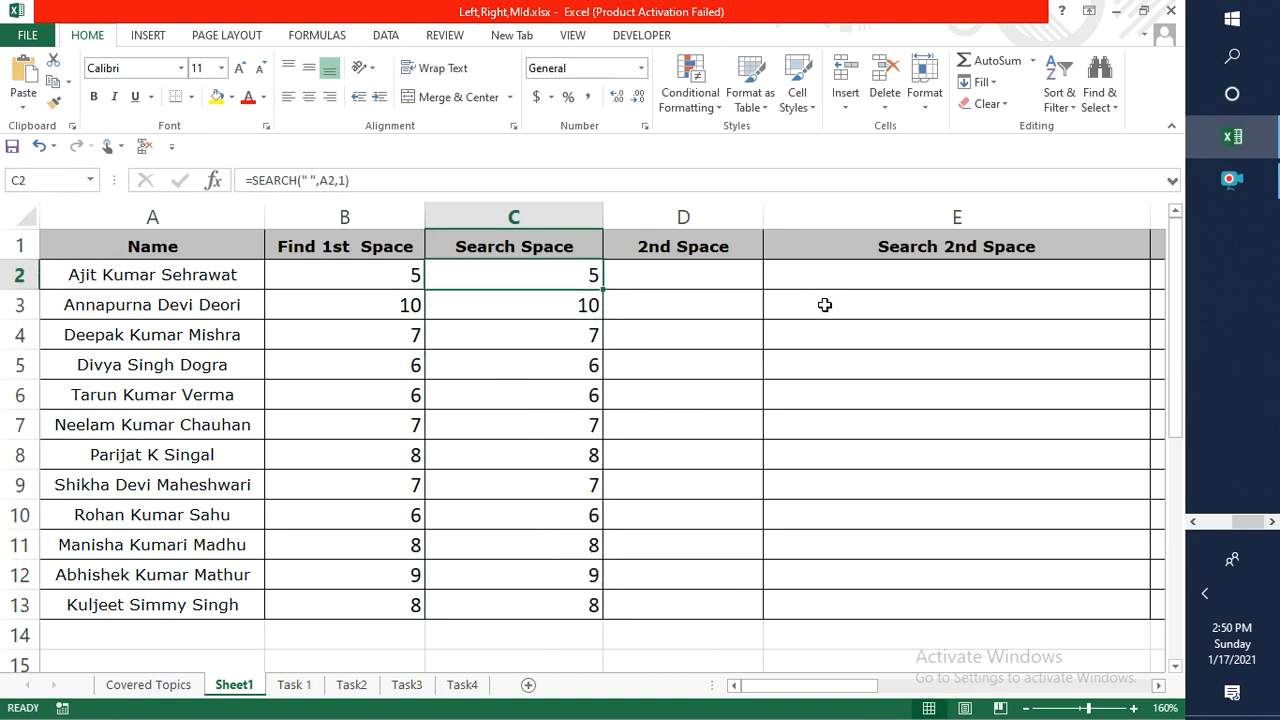
pyautogui.press('Right')
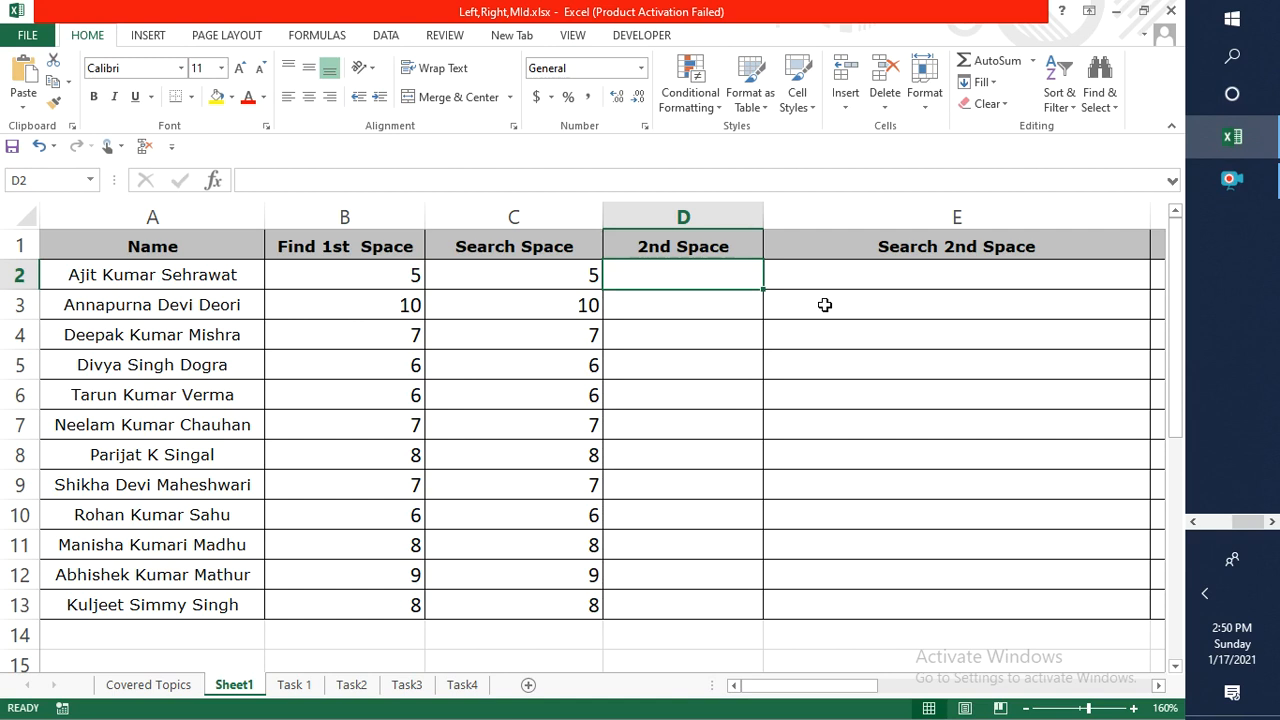
pyautogui.write('=')
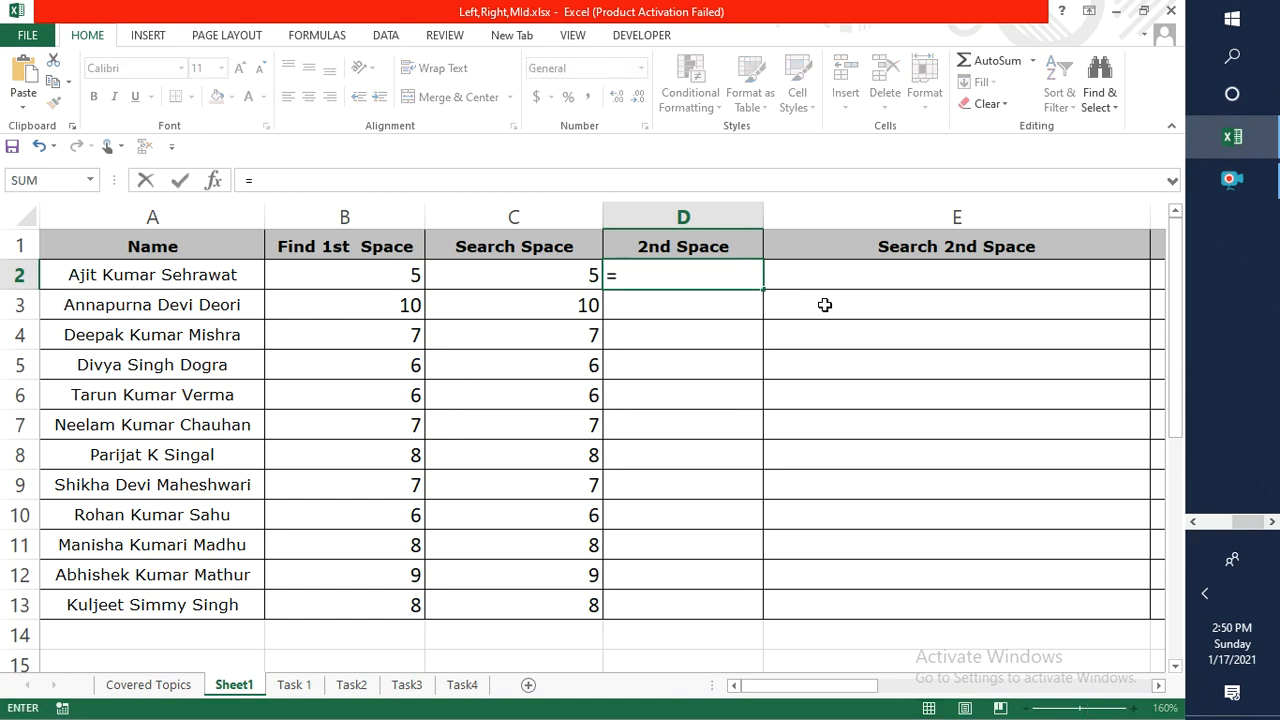
pyautogui.write('FIn')
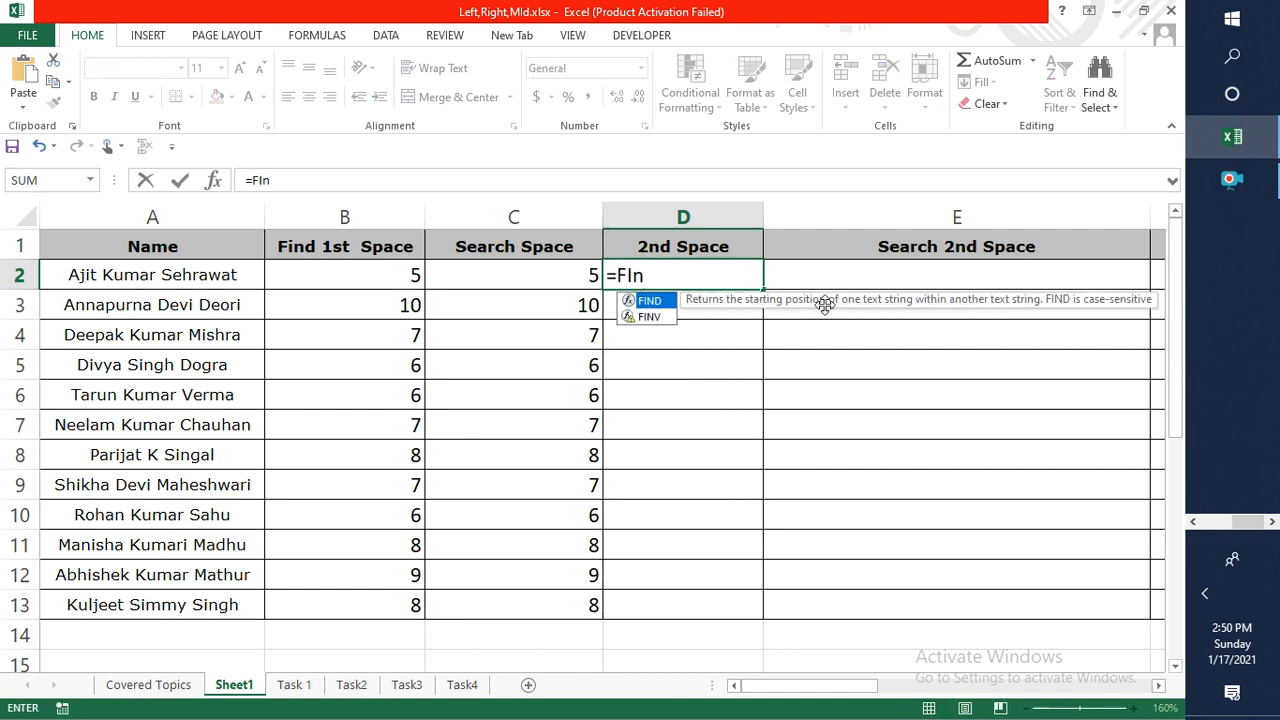
pyautogui.press('Escape')
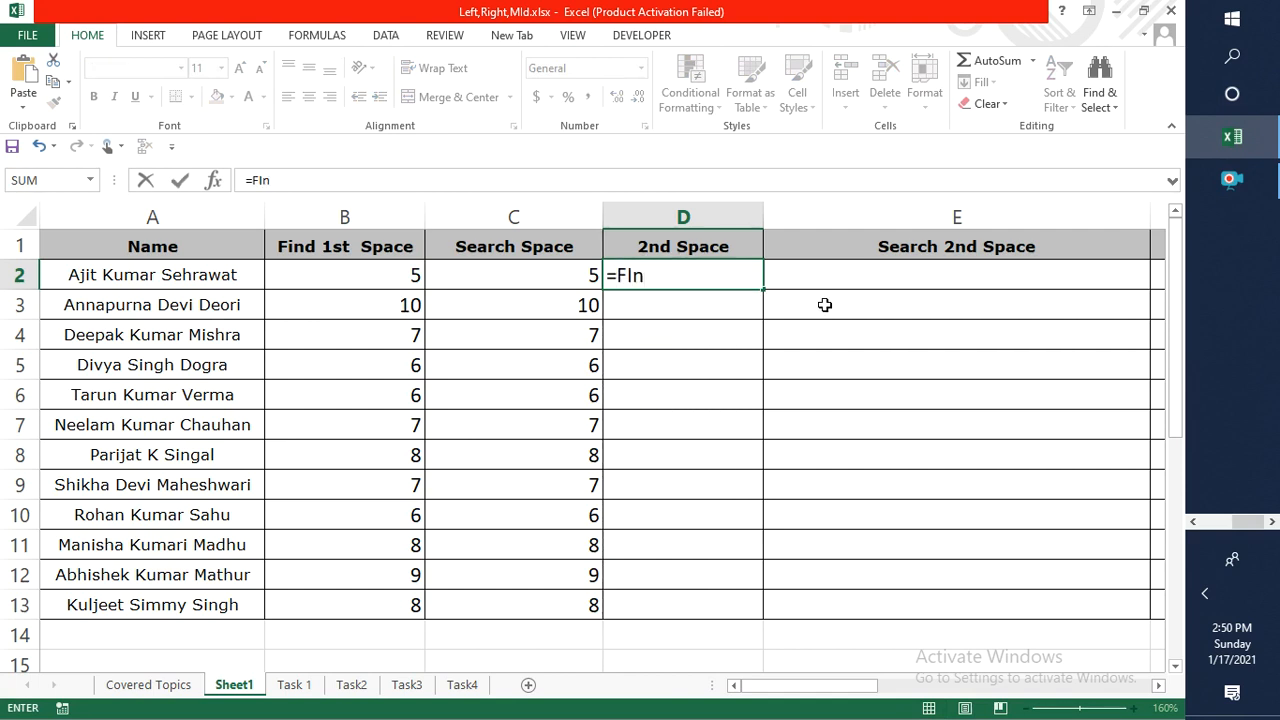
pyautogui.press('Escape')
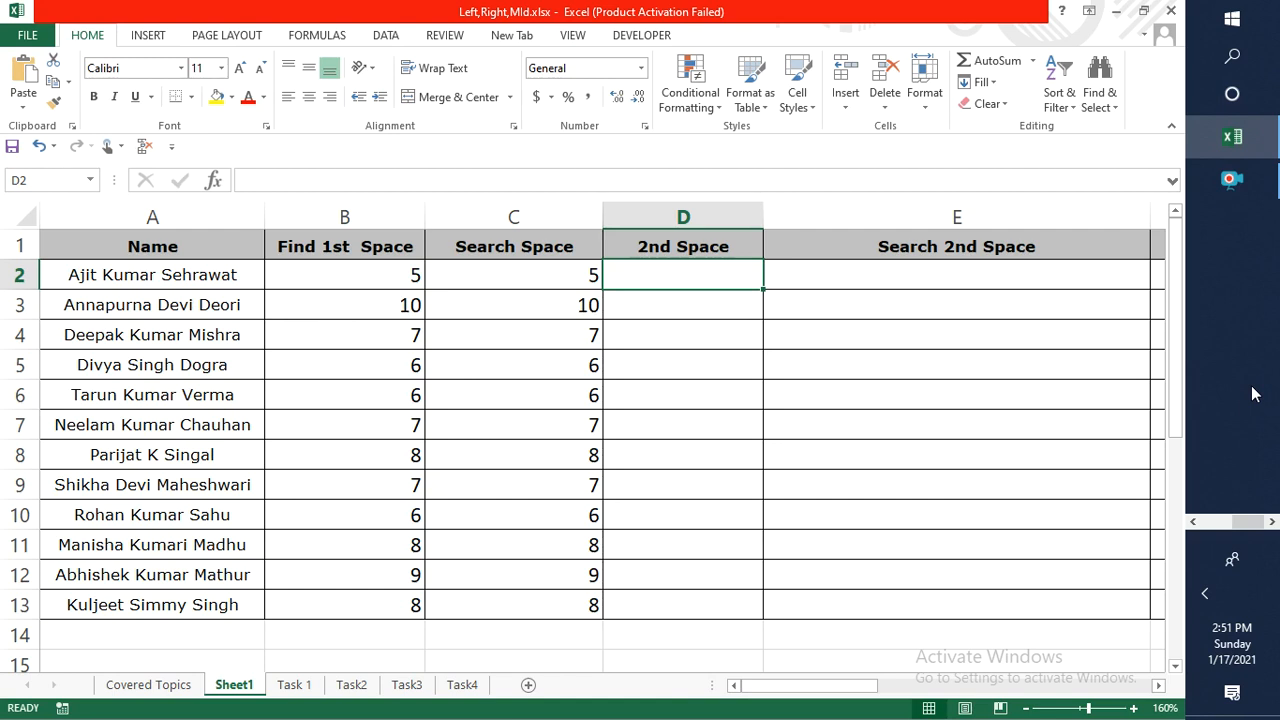
# Examine the find_text and within_text arguments of the SEARCH formula in C2 against the full name in A2.
pyautogui.press('Left')
pyautogui.press('F2')
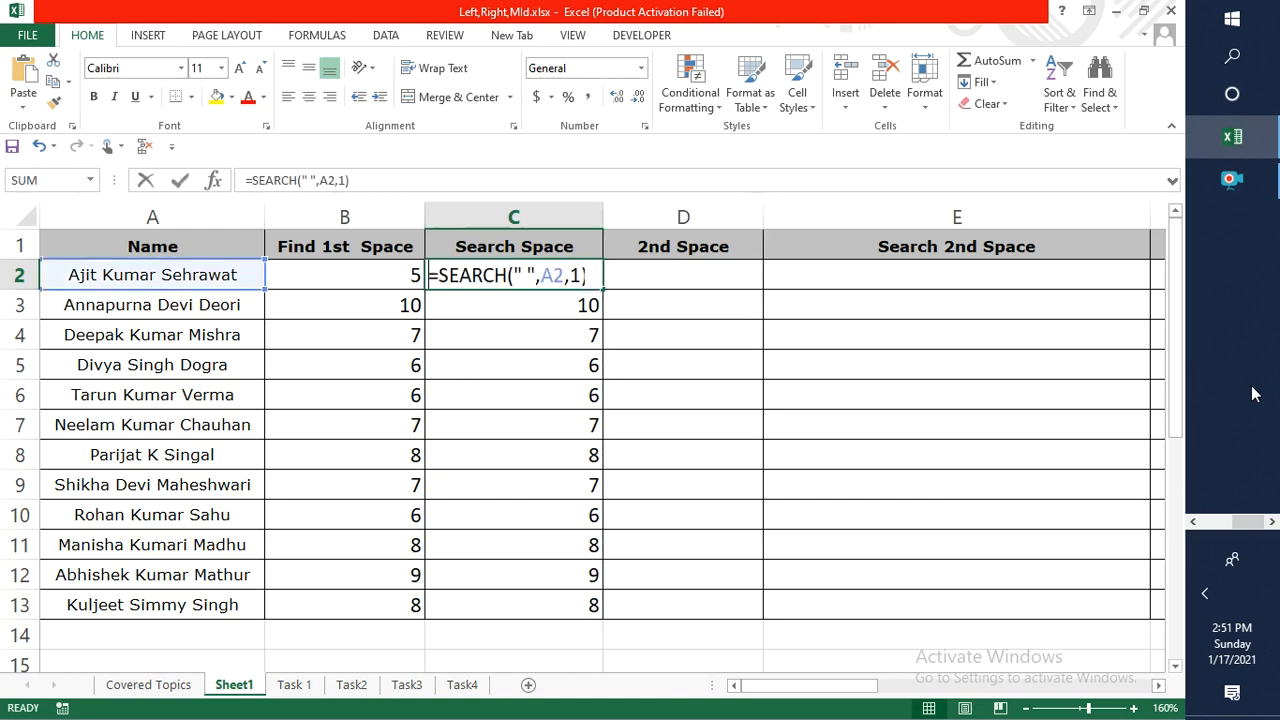
pyautogui.click(574, 277)
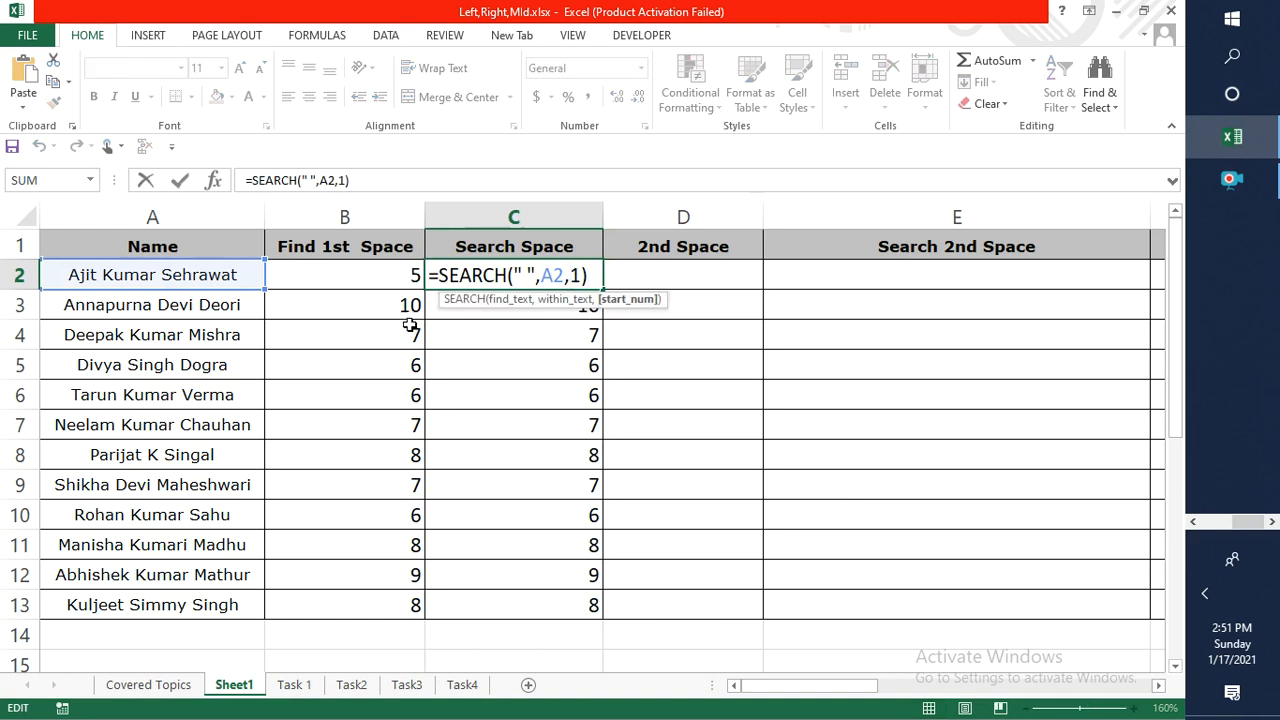
pyautogui.press('Escape')
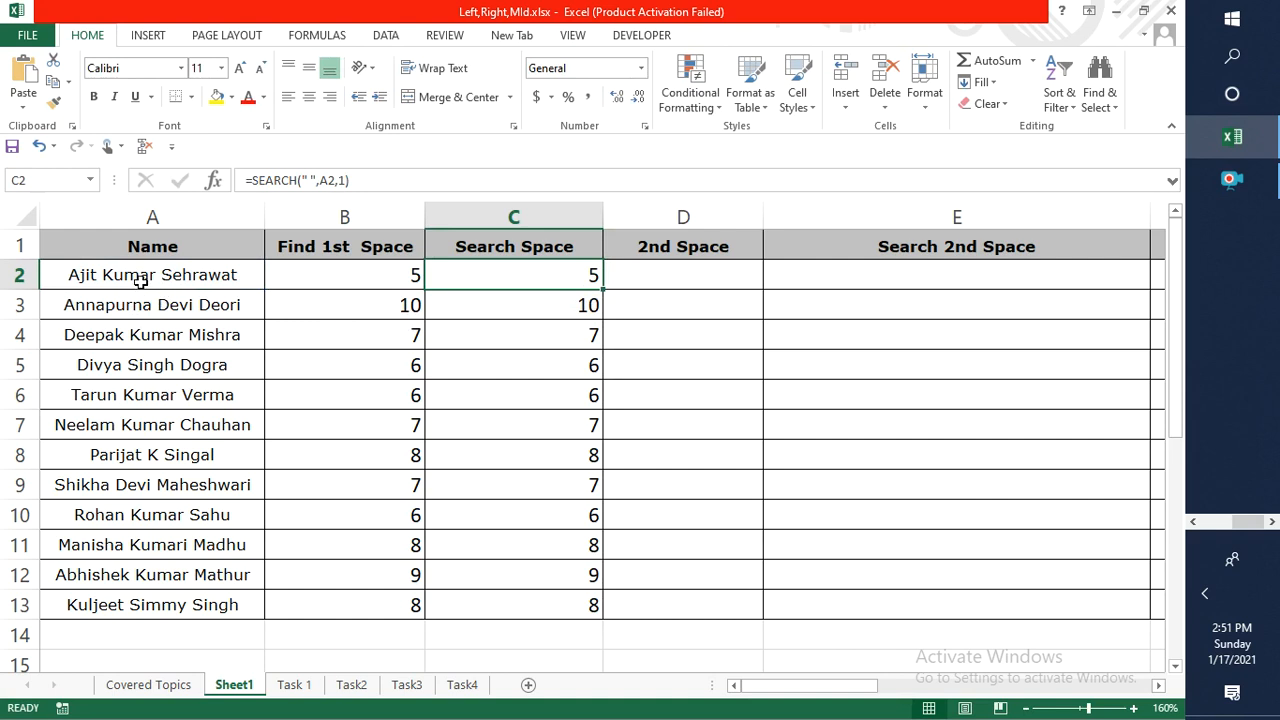
pyautogui.click(132, 277)
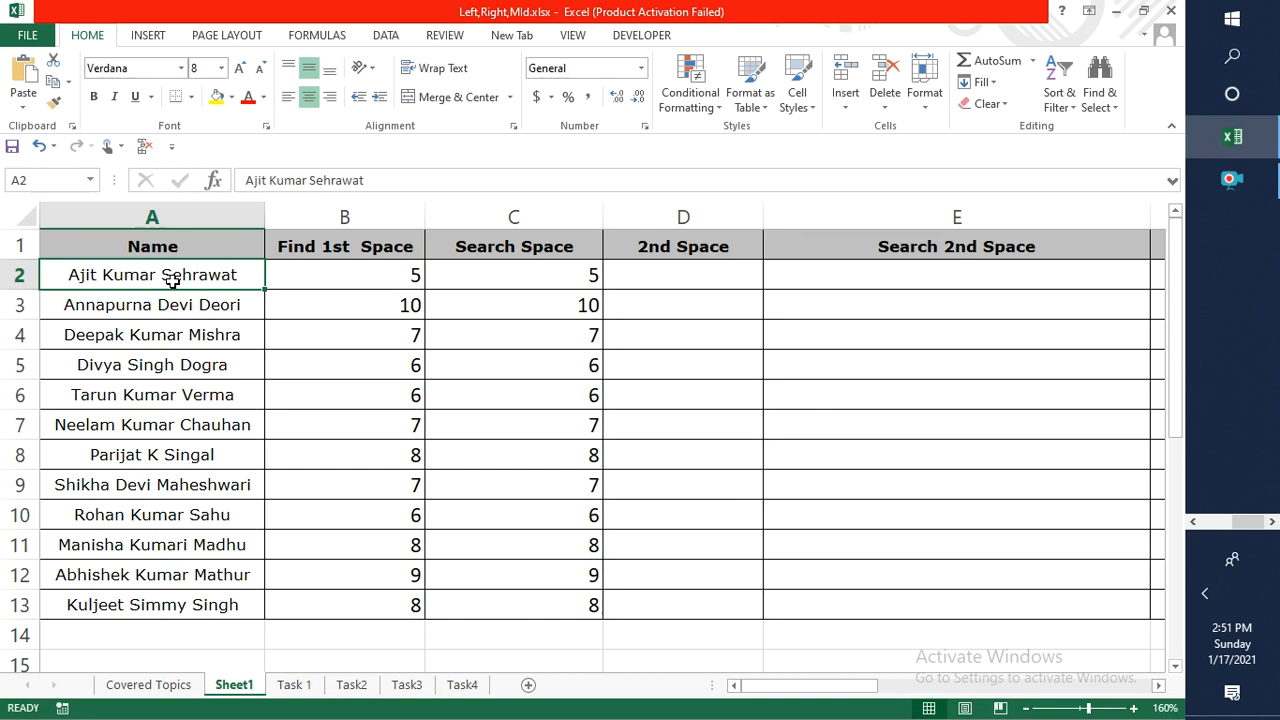
pyautogui.click(552, 269)
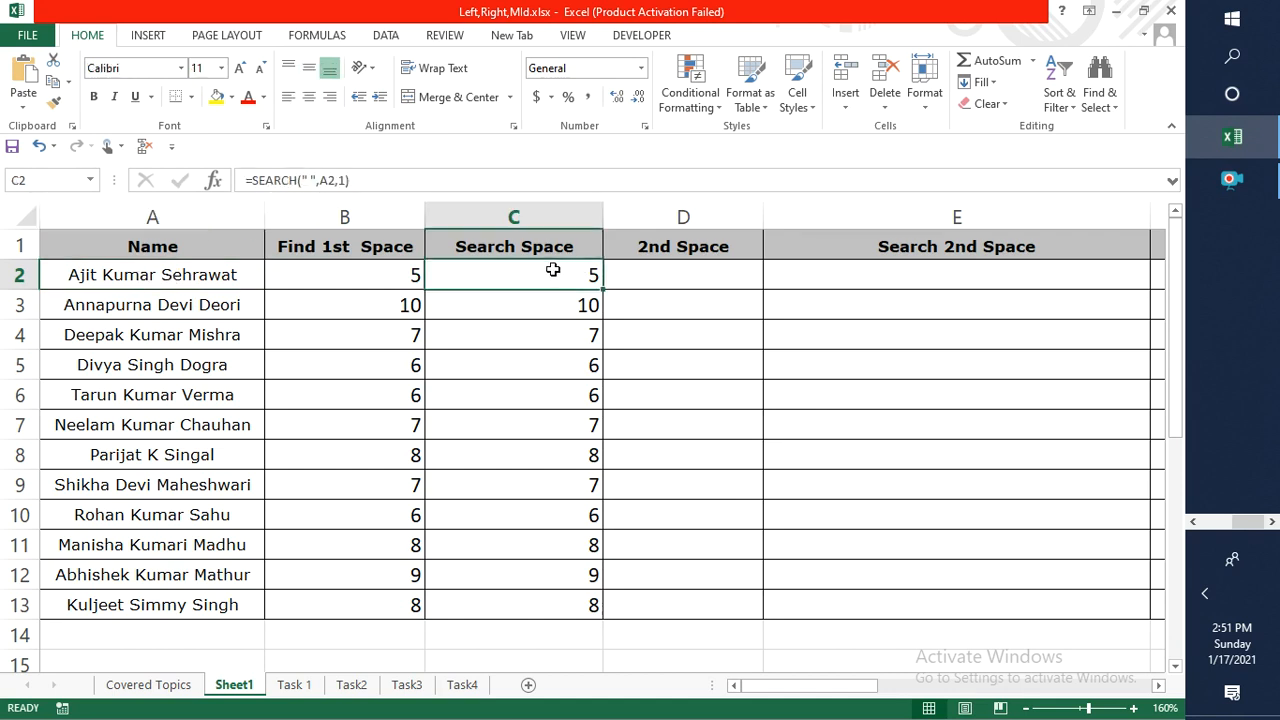
pyautogui.doubleClick(552, 269)
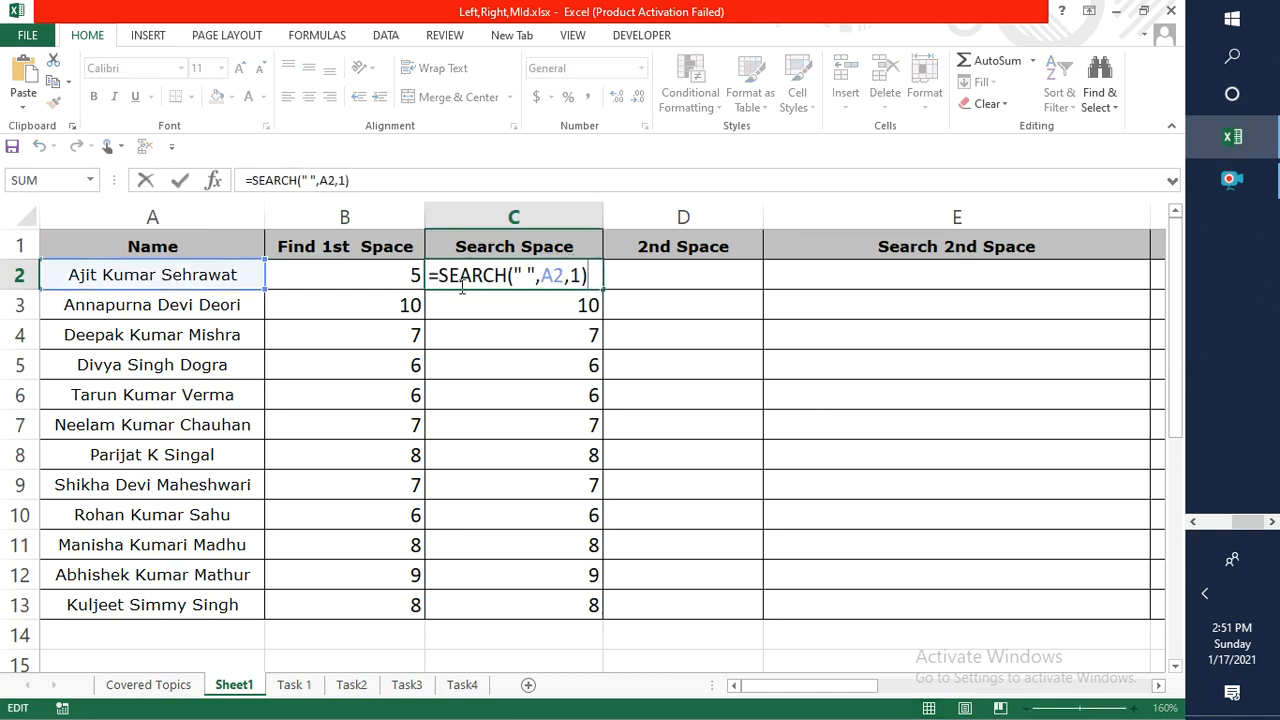
pyautogui.press('Left')
pyautogui.press('Left')
pyautogui.press('Left')
pyautogui.press('Left')
pyautogui.press('Left')
pyautogui.press('Left')
pyautogui.press('Left')
pyautogui.press('Left')
pyautogui.press('Left')
pyautogui.press('Left')
pyautogui.press('Left')
pyautogui.press('Left')
pyautogui.click(514, 299)
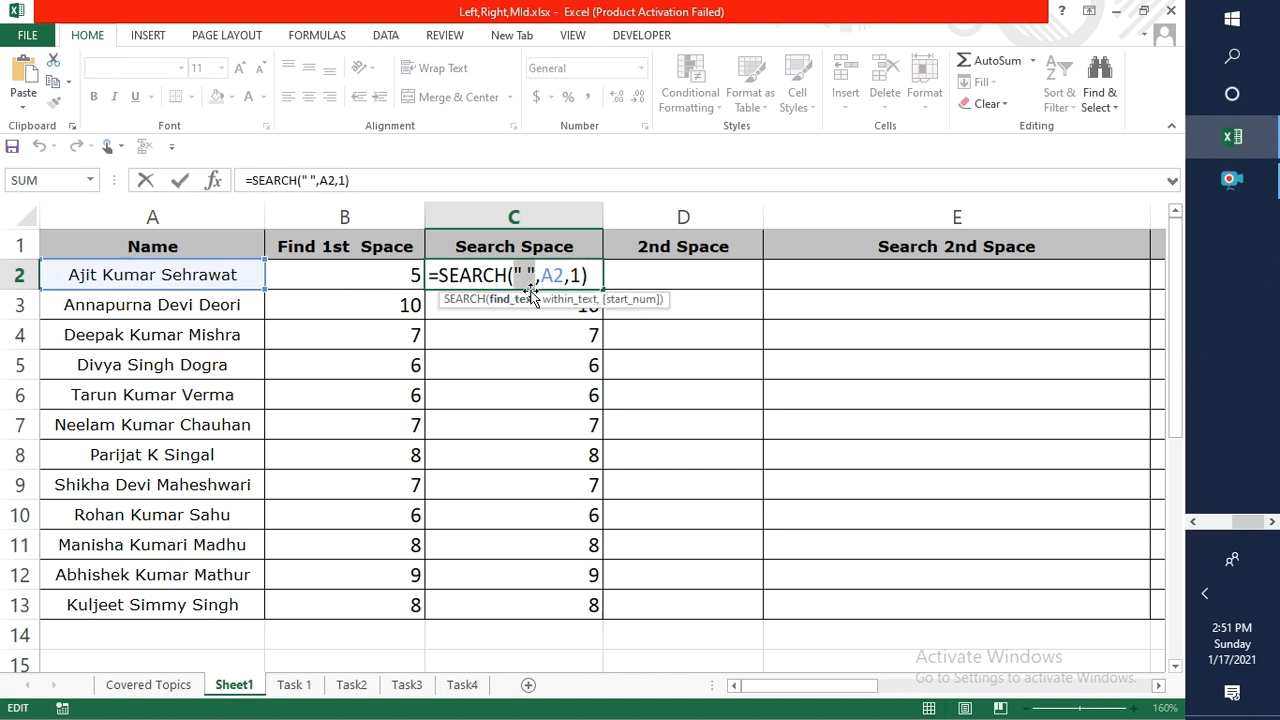
pyautogui.click(565, 299)
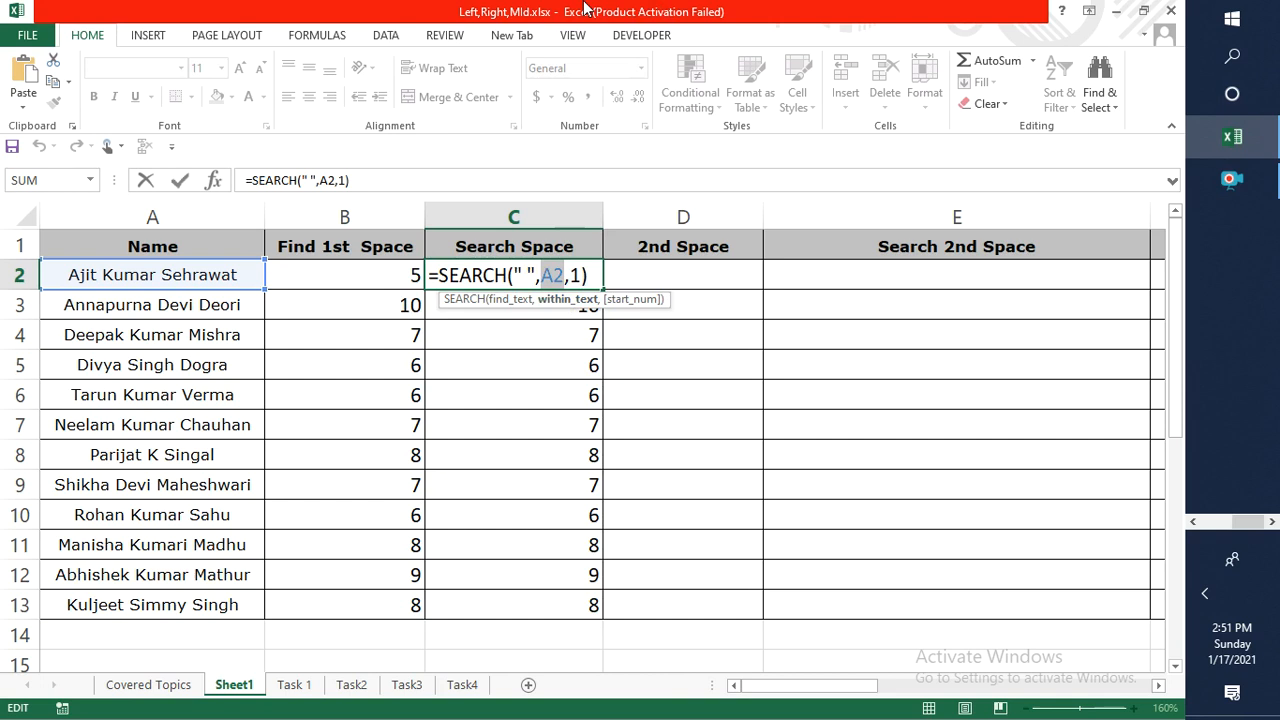
pyautogui.click(1193, 521)
pyautogui.click(1271, 522)
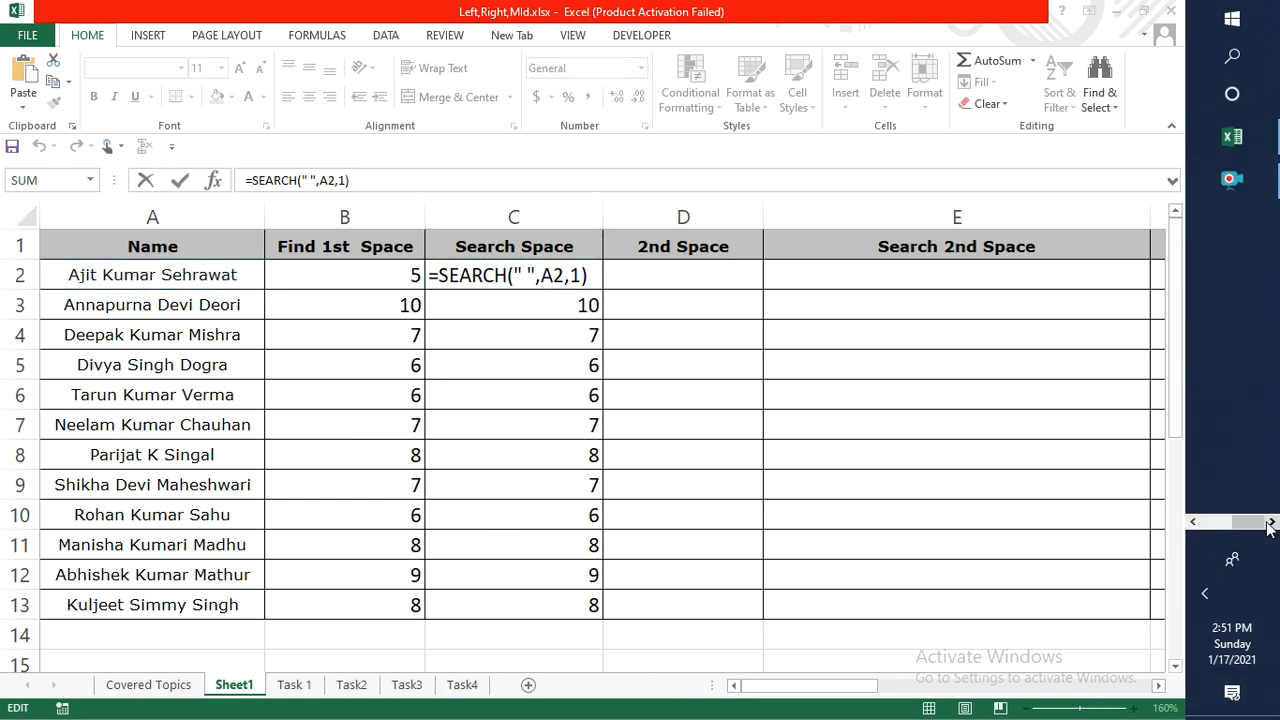
pyautogui.click(1222, 178)
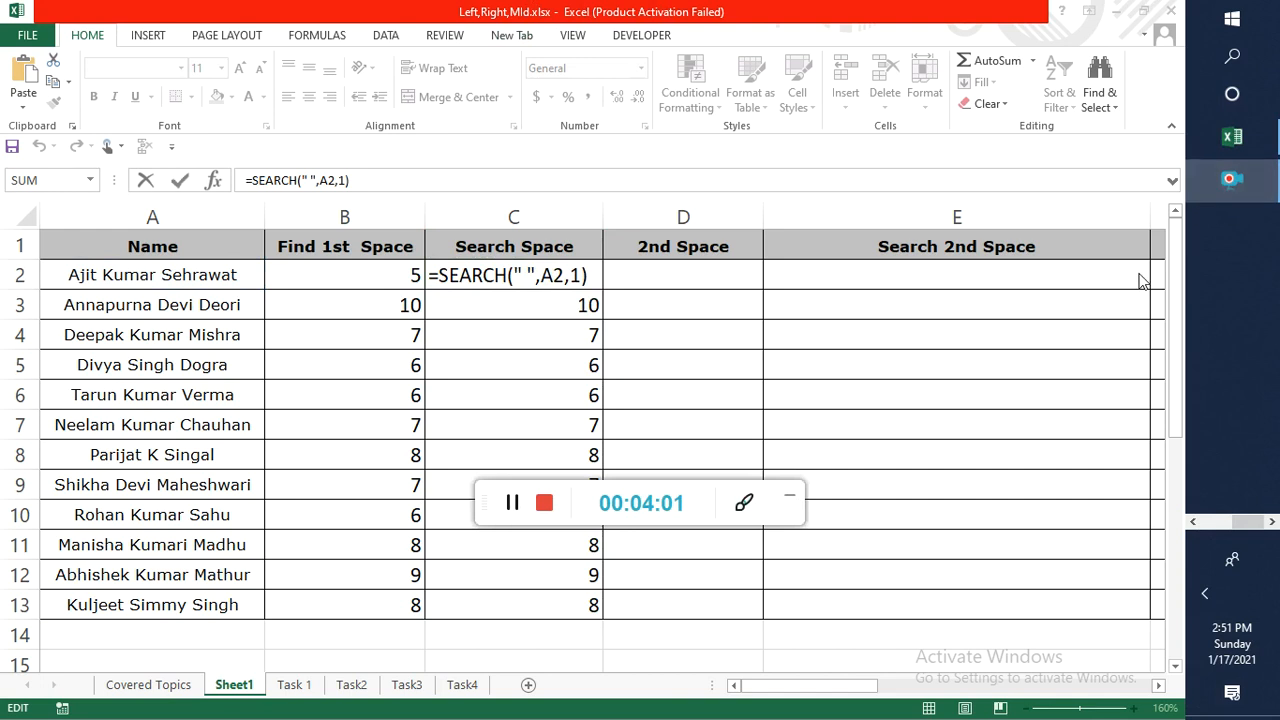
pyautogui.click(789, 496)
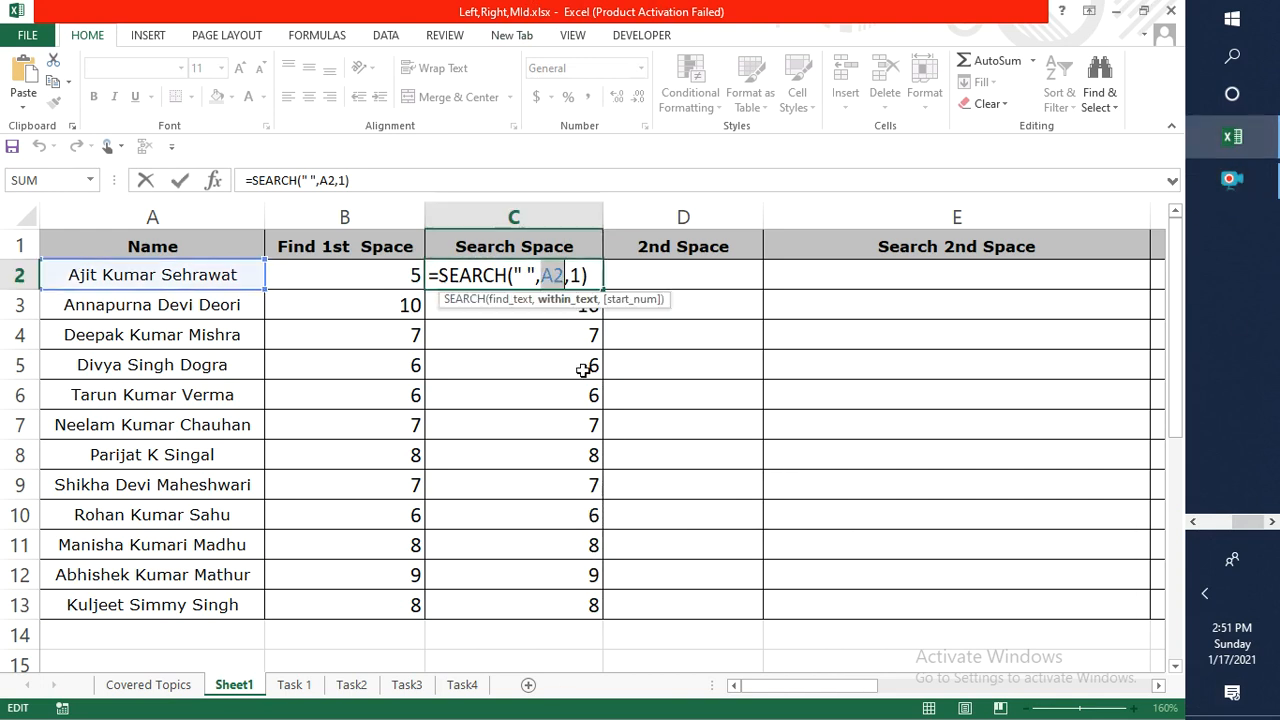
# Review all three arguments of the SEARCH formula in C2, focusing on its start_num of 1.
pyautogui.click(514, 300)
pyautogui.click(566, 300)
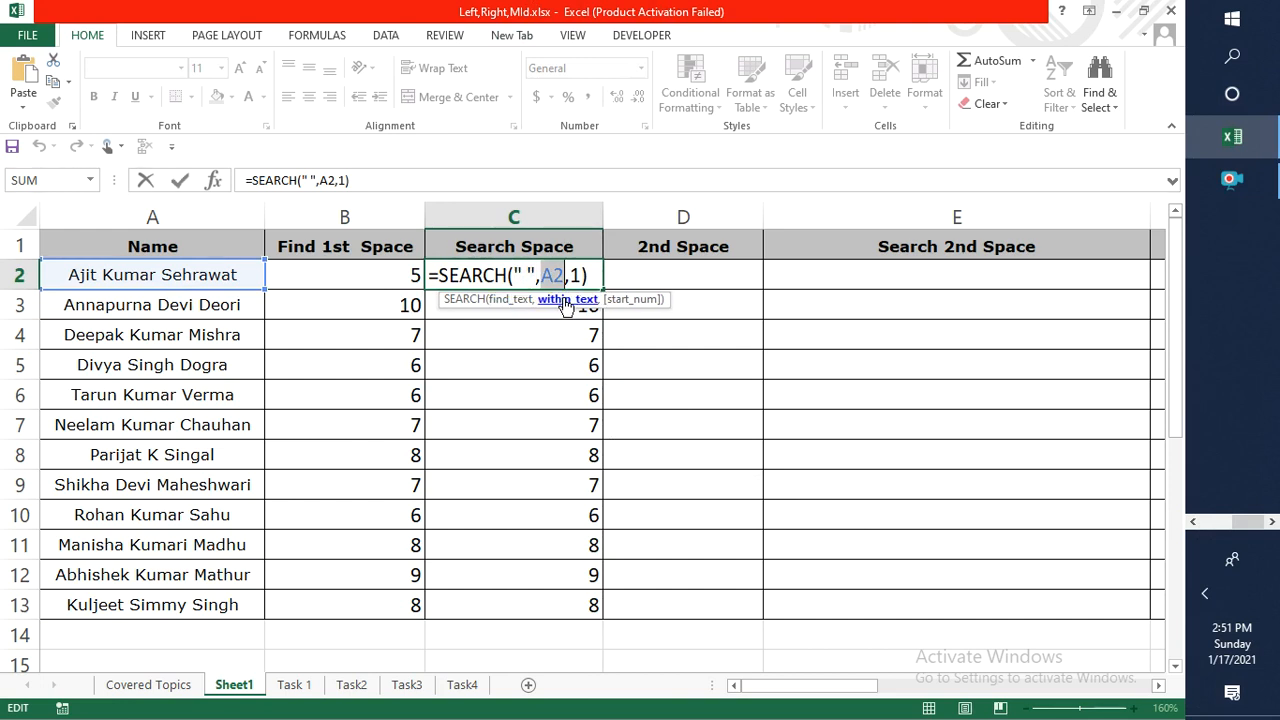
pyautogui.click(640, 300)
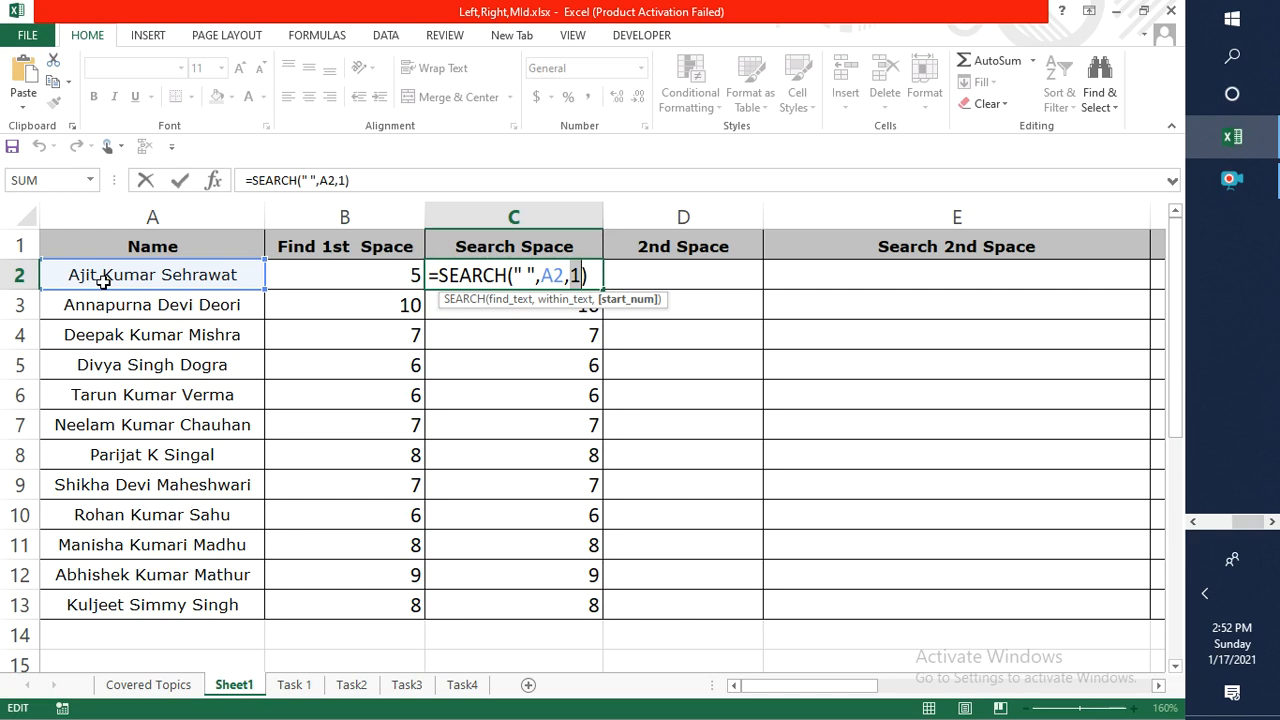
pyautogui.hotkey('ctrl', 'Return')
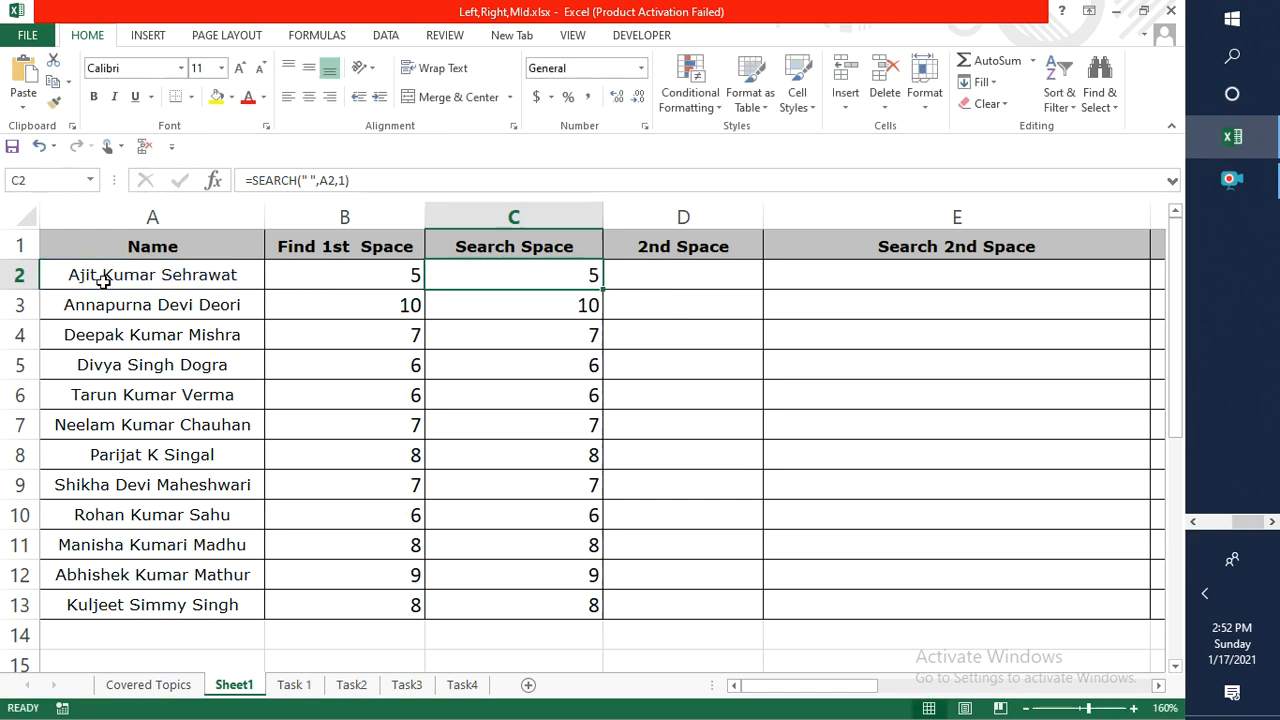
pyautogui.press('F2')
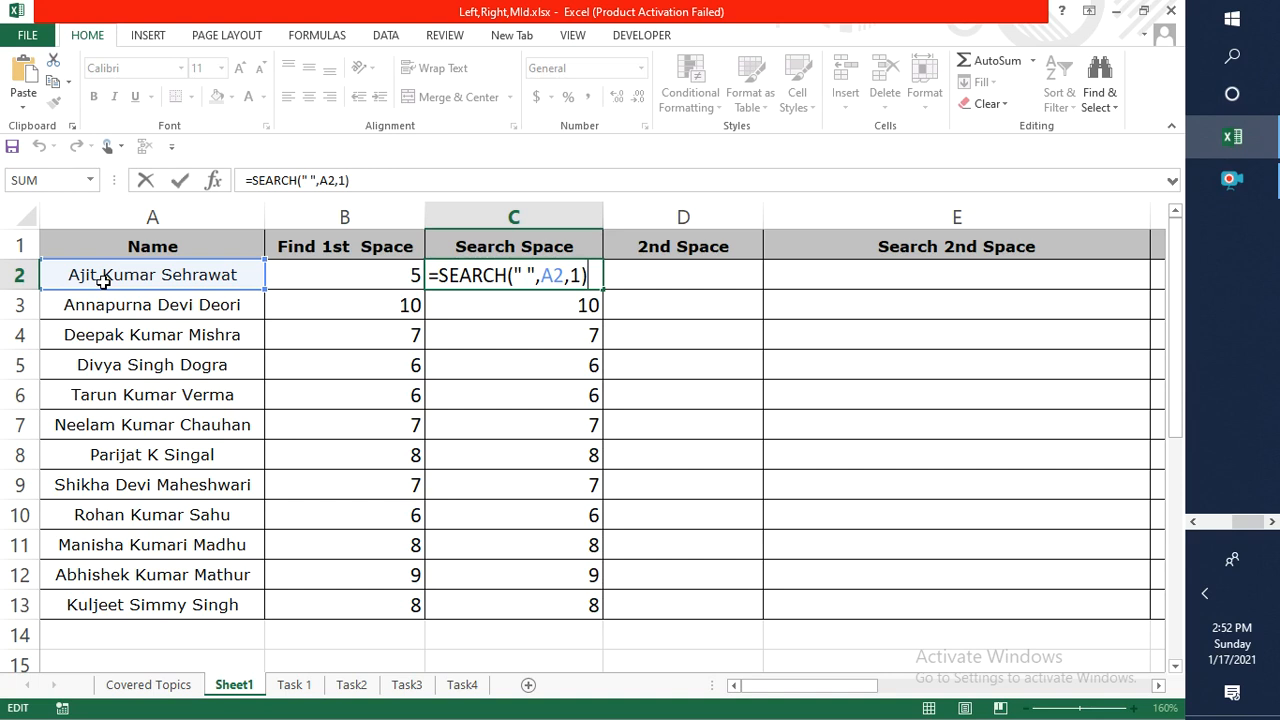
pyautogui.doubleClick(576, 270)
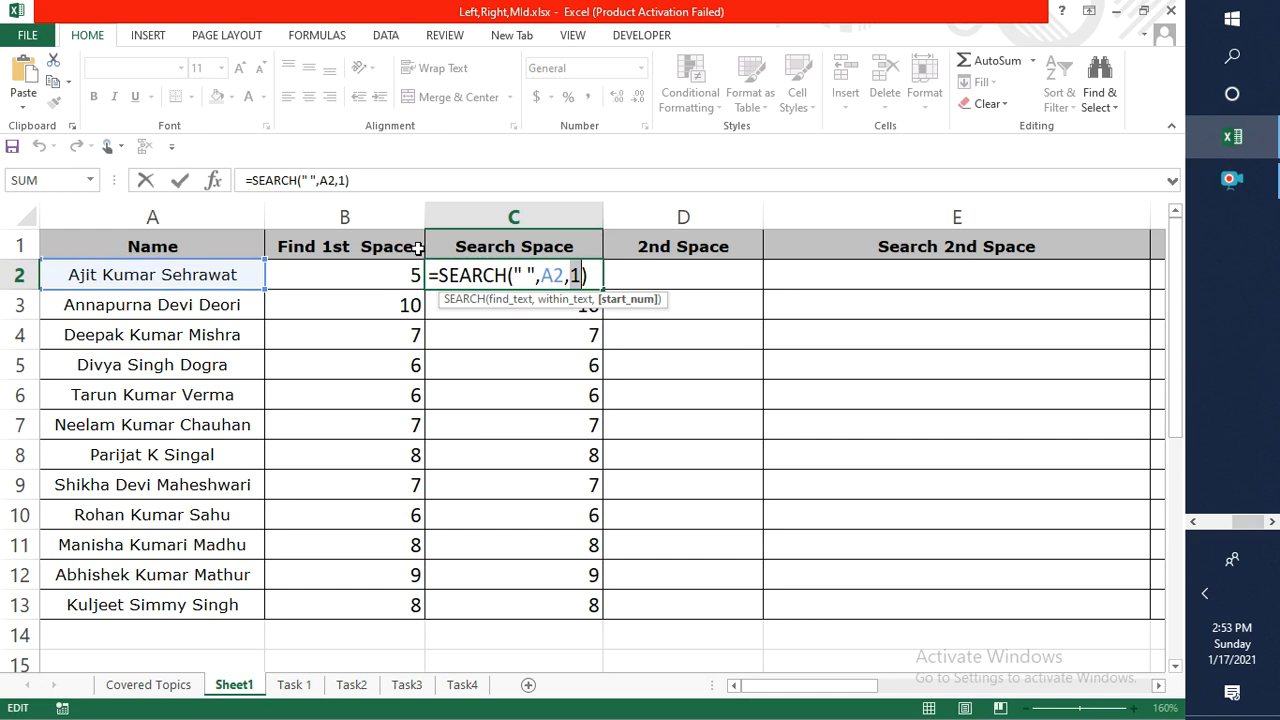
pyautogui.press('Tab')
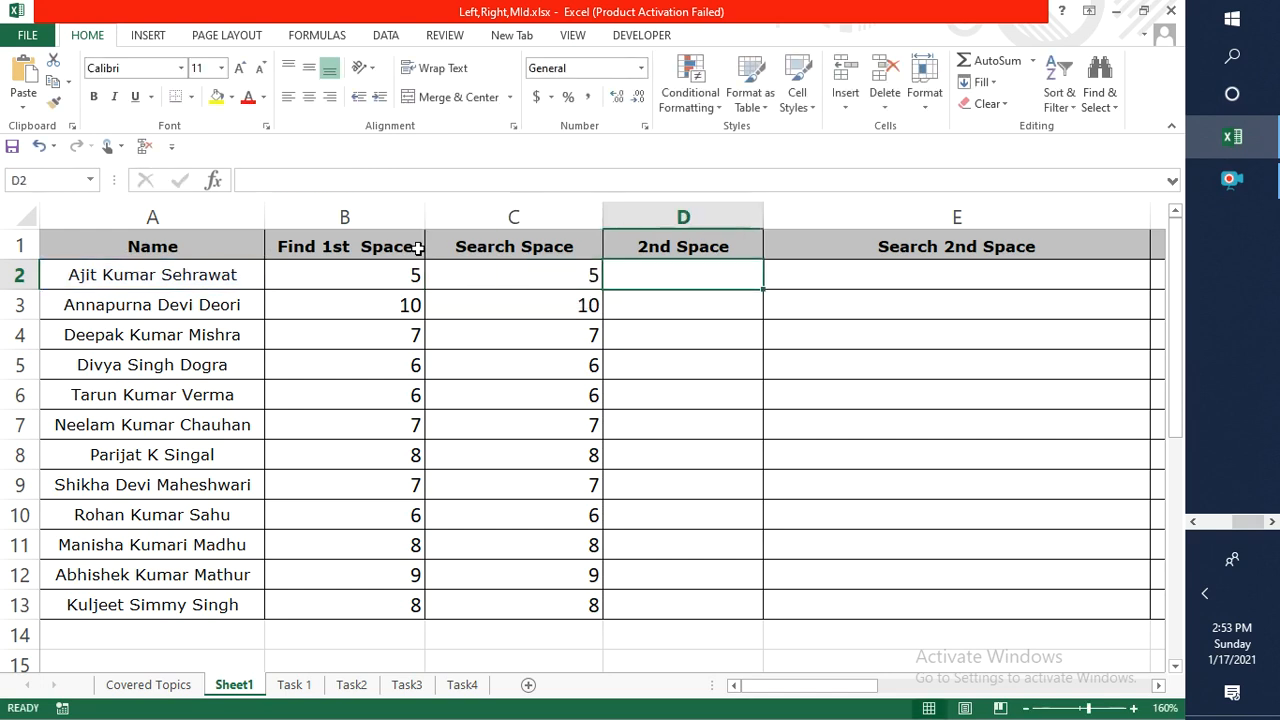
# Write the nested formula =FIND(" ",A2,FIND(" ",A2,1)+1) in cell D2 of the 2nd Space column.
pyautogui.write('=')
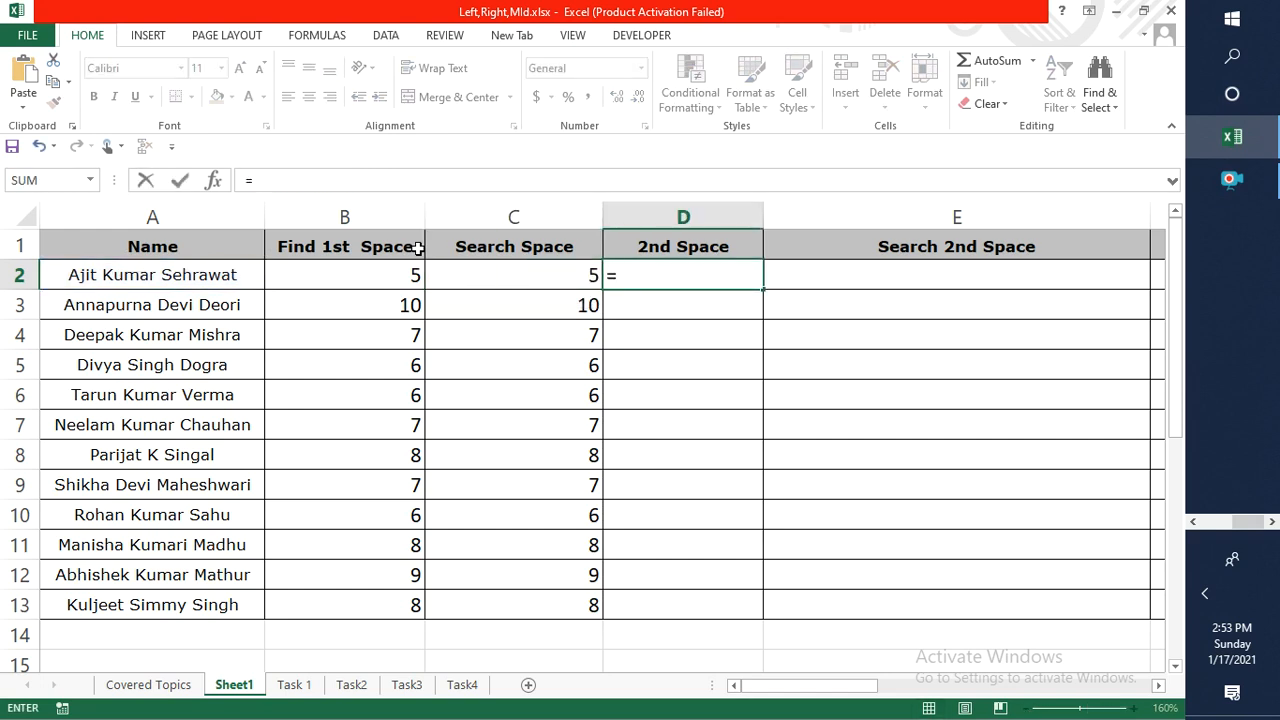
pyautogui.write('Fin')
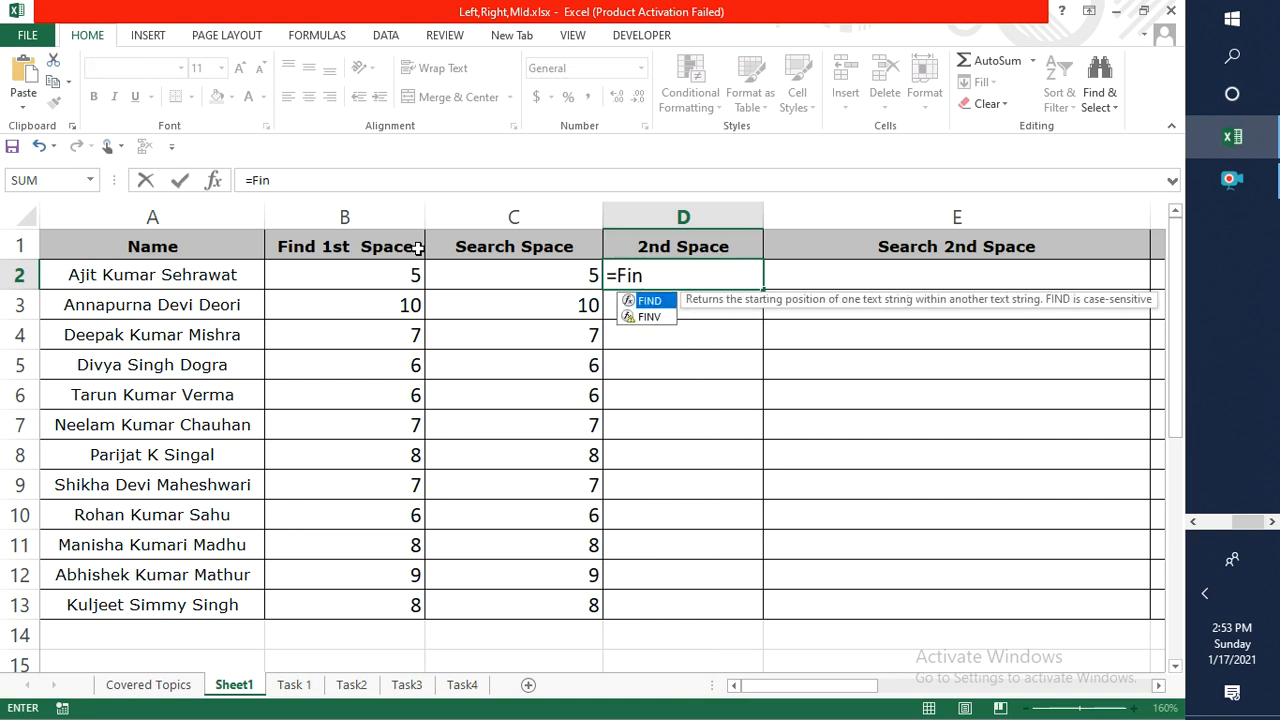
pyautogui.press('Tab')
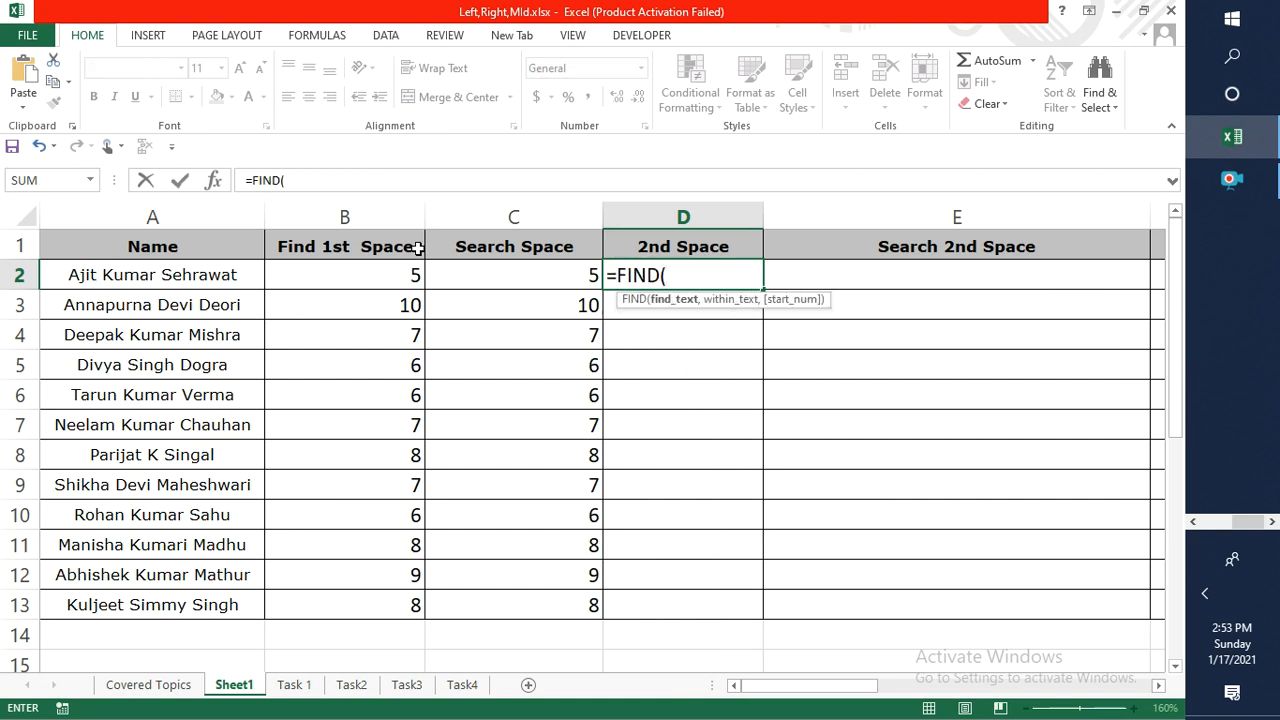
pyautogui.write('" ",A2')
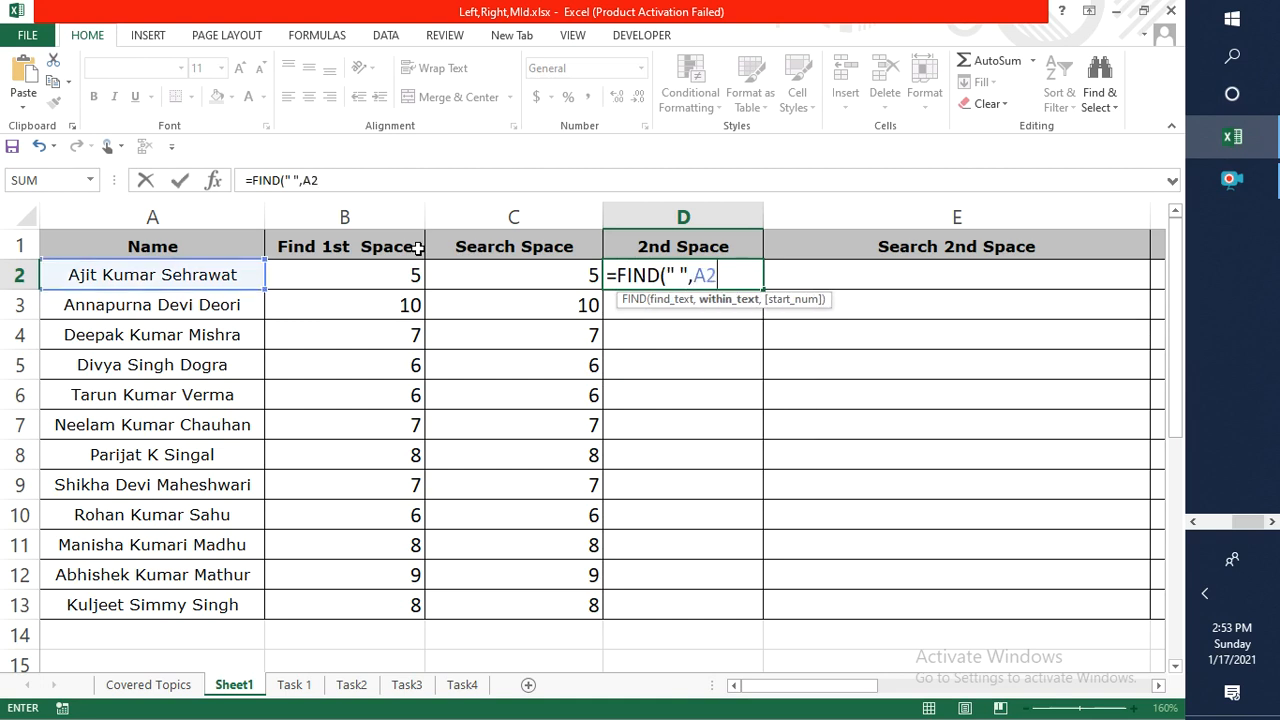
pyautogui.write(',')
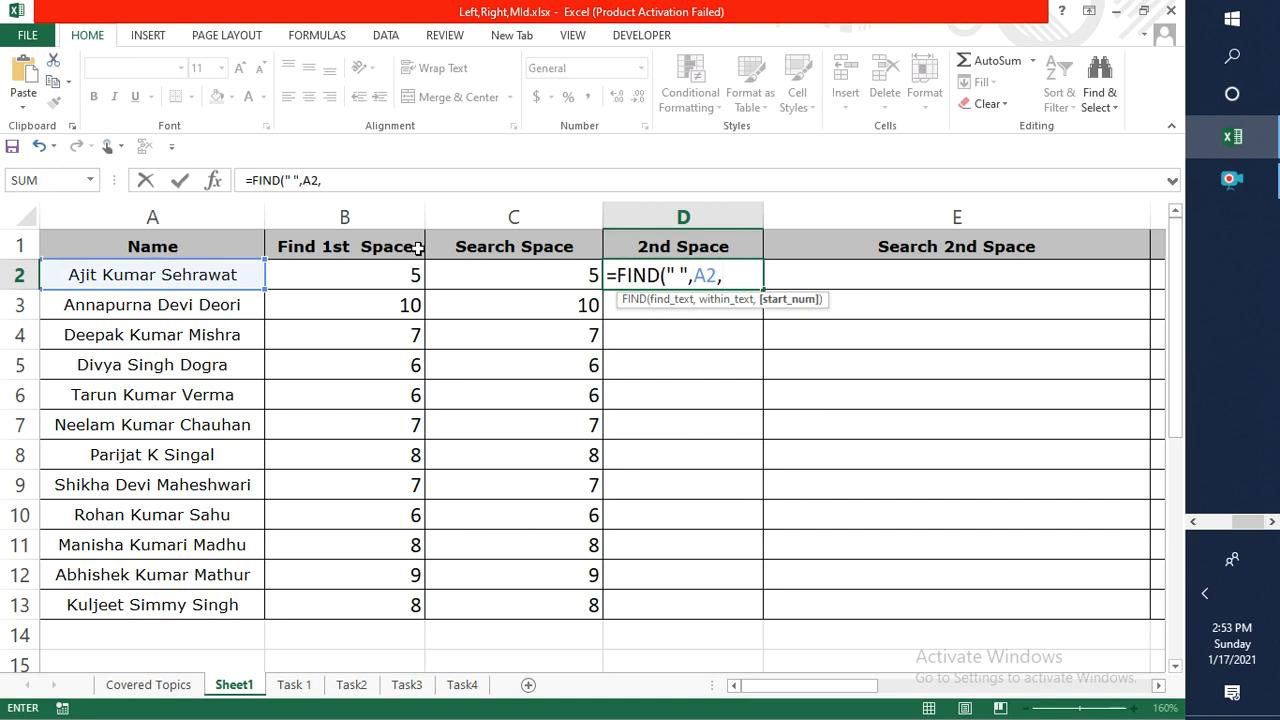
pyautogui.write('Fin')
pyautogui.press('Tab')
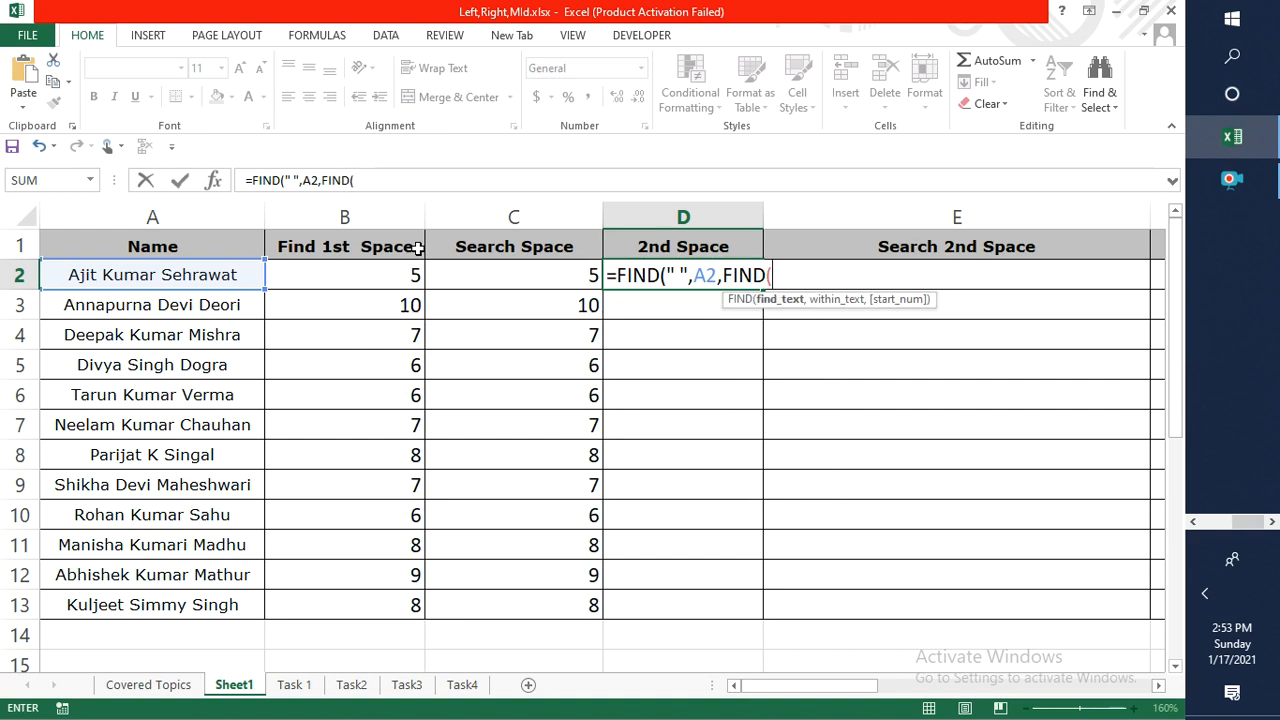
pyautogui.write('" ",A2,1')
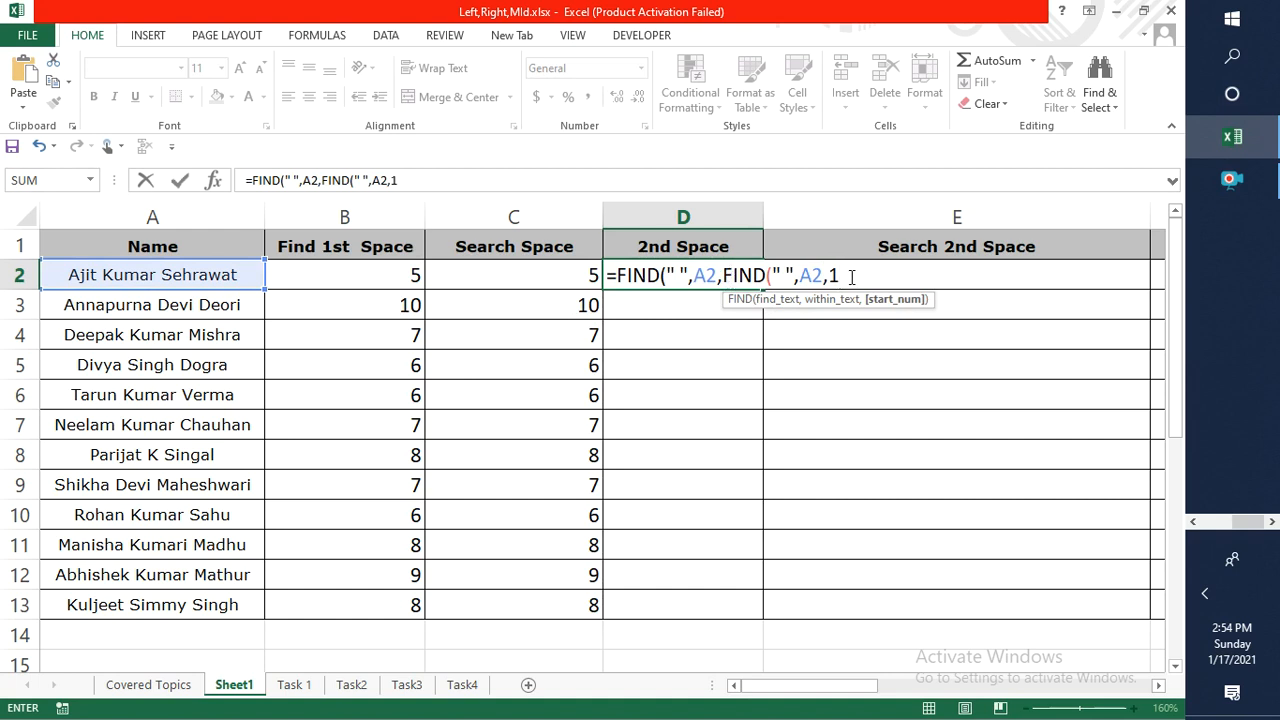
pyautogui.write(')+1')
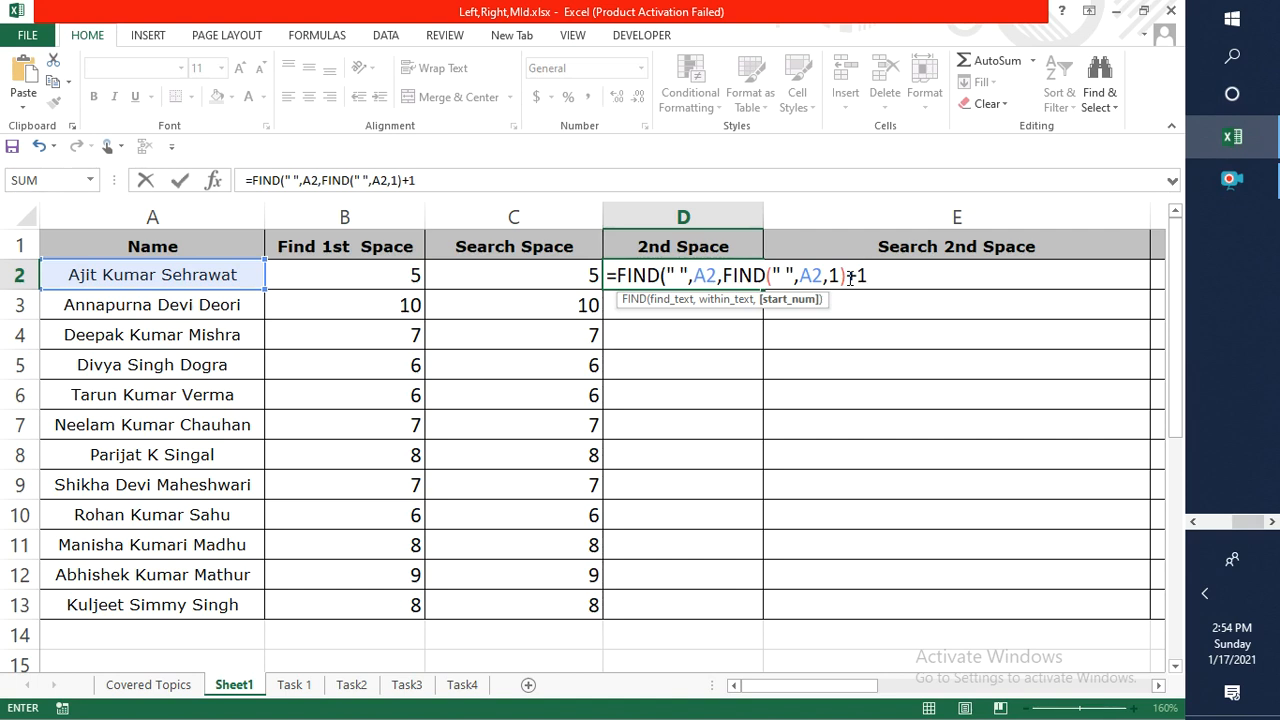
pyautogui.write(')')
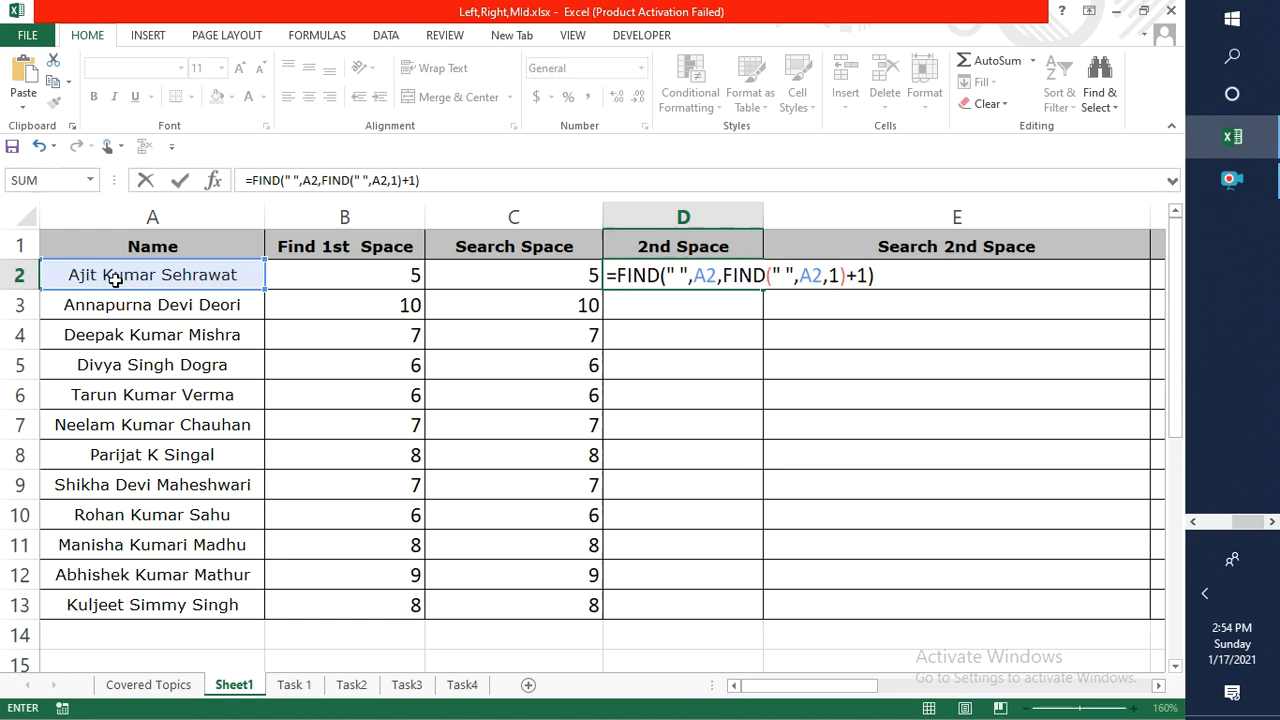
# Check the find_text, within_text and start_num arguments of the outer FIND in D2 and commit the formula.
pyautogui.click(636, 274)
pyautogui.click(670, 300)
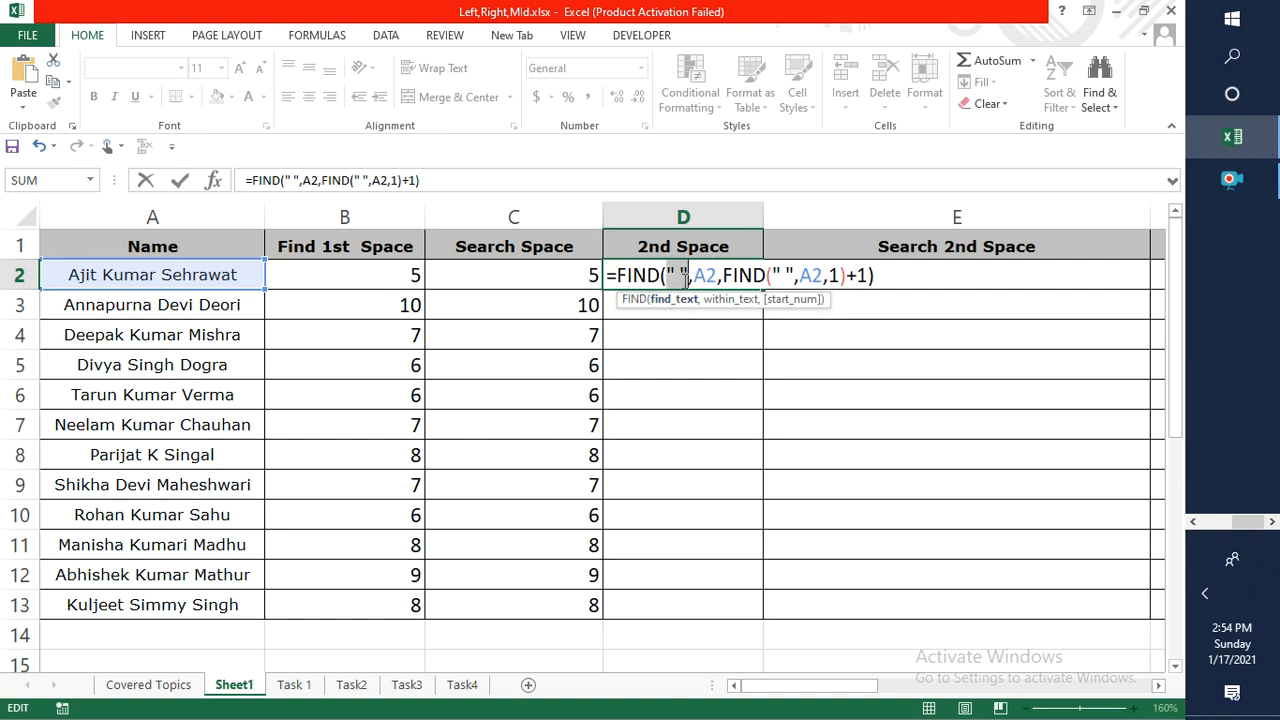
pyautogui.click(719, 304)
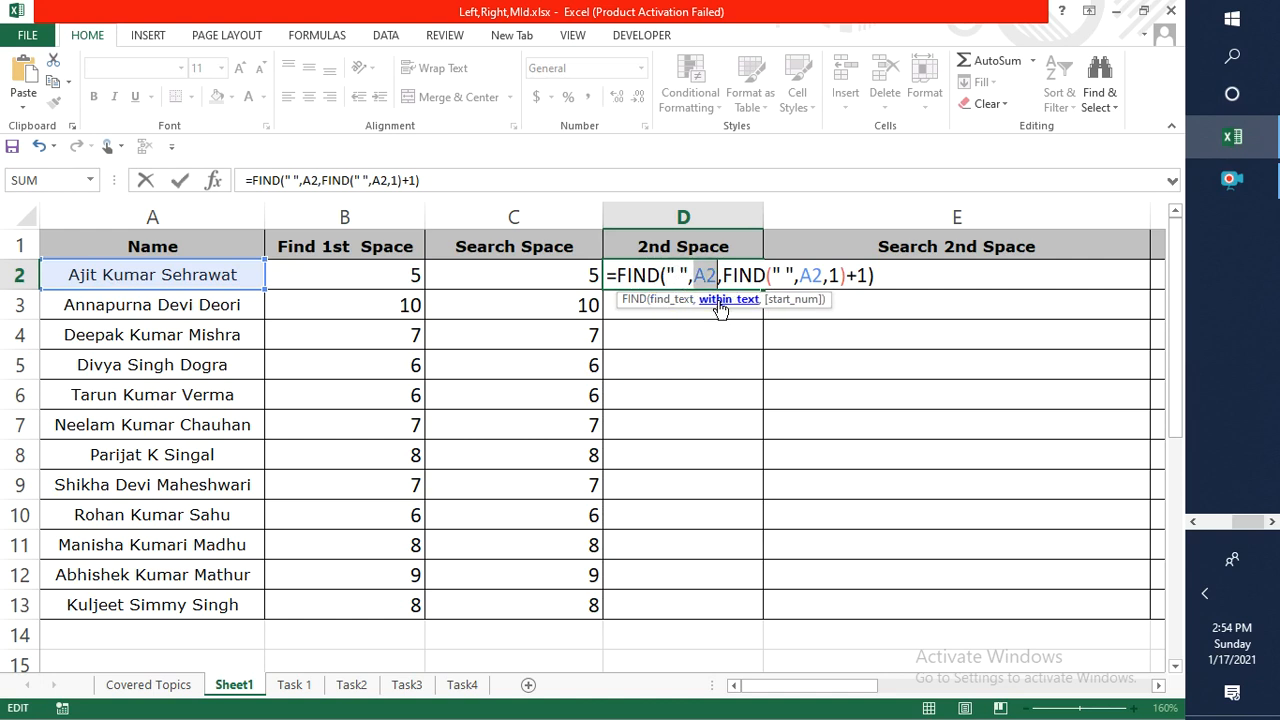
pyautogui.click(775, 305)
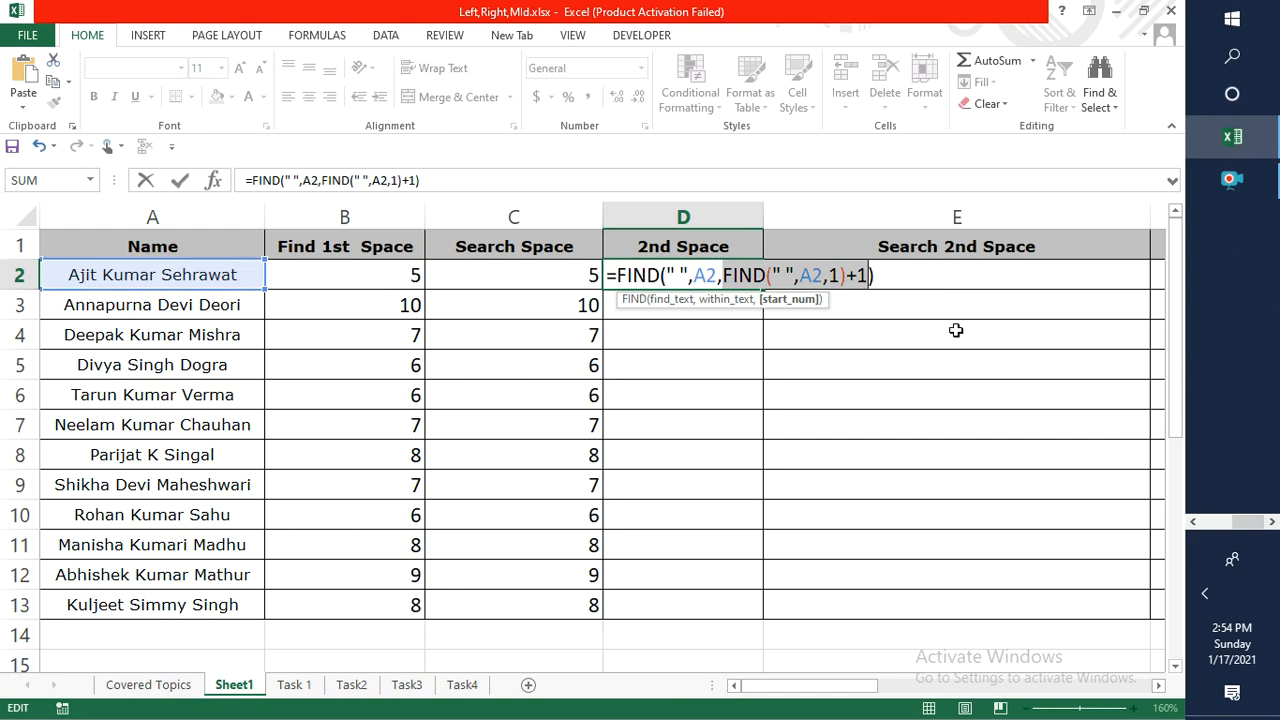
pyautogui.click(897, 275)
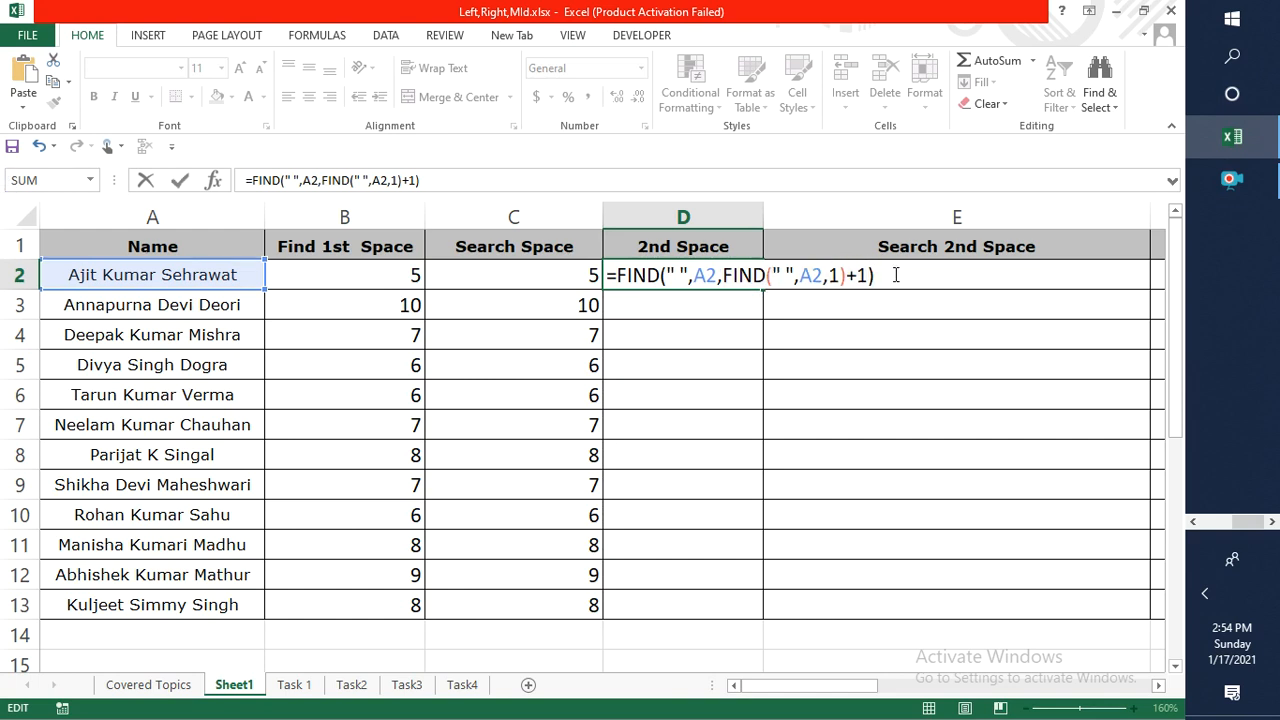
pyautogui.press('Return')
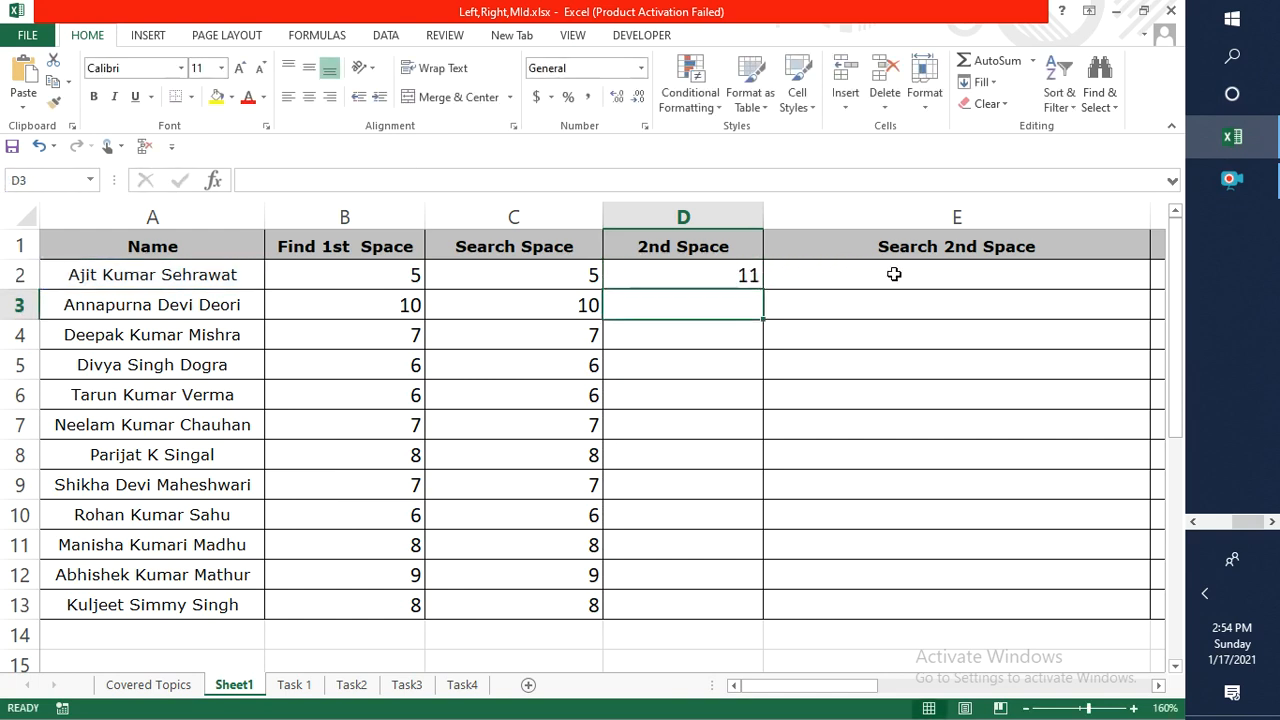
# Fill the nested FIND formula from D2 down through D13 and return to D2.
pyautogui.press('Up')
pyautogui.hotkey('shift', 'Down')
pyautogui.hotkey('shift', 'Down')
pyautogui.hotkey('shift', 'Down')
pyautogui.hotkey('shift', 'Down')
pyautogui.hotkey('shift', 'Down')
pyautogui.hotkey('shift', 'Down')
pyautogui.hotkey('shift', 'Down')
pyautogui.hotkey('shift', 'Down')
pyautogui.hotkey('shift', 'Down')
pyautogui.hotkey('shift', 'Down')
pyautogui.hotkey('shift', 'Down')
pyautogui.hotkey('shift', 'Down')
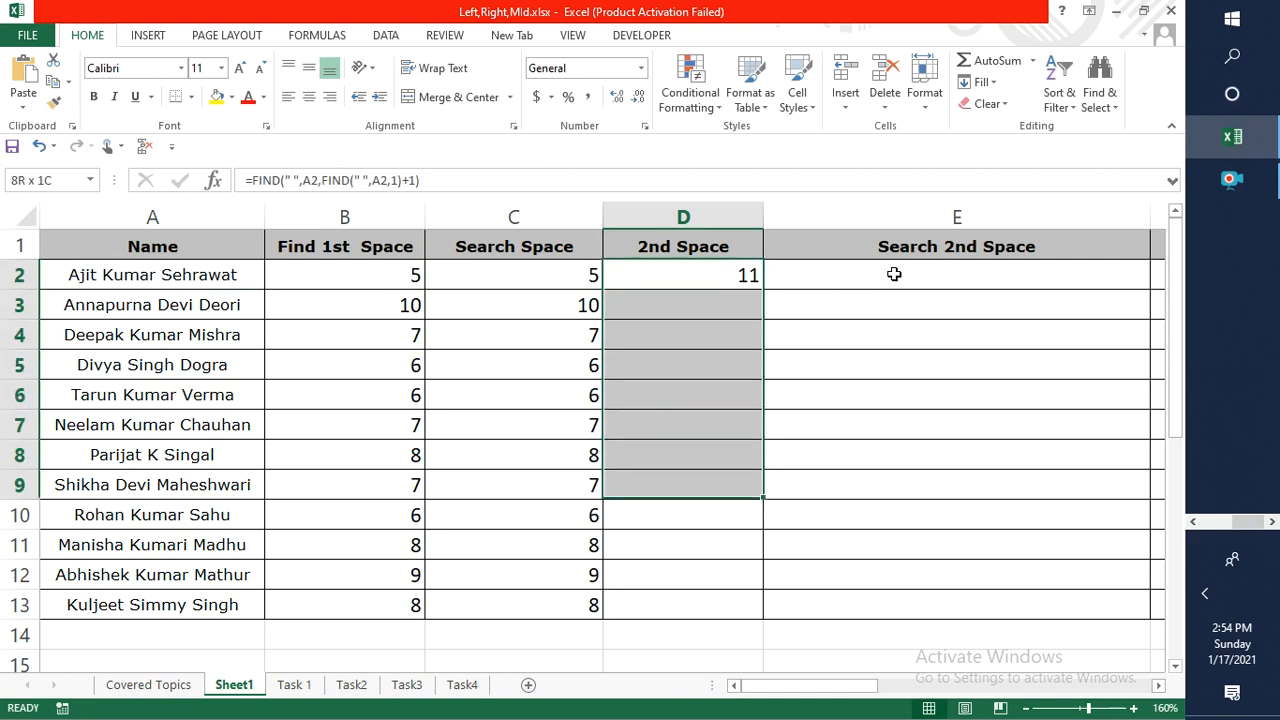
pyautogui.hotkey('shift', 'Up')
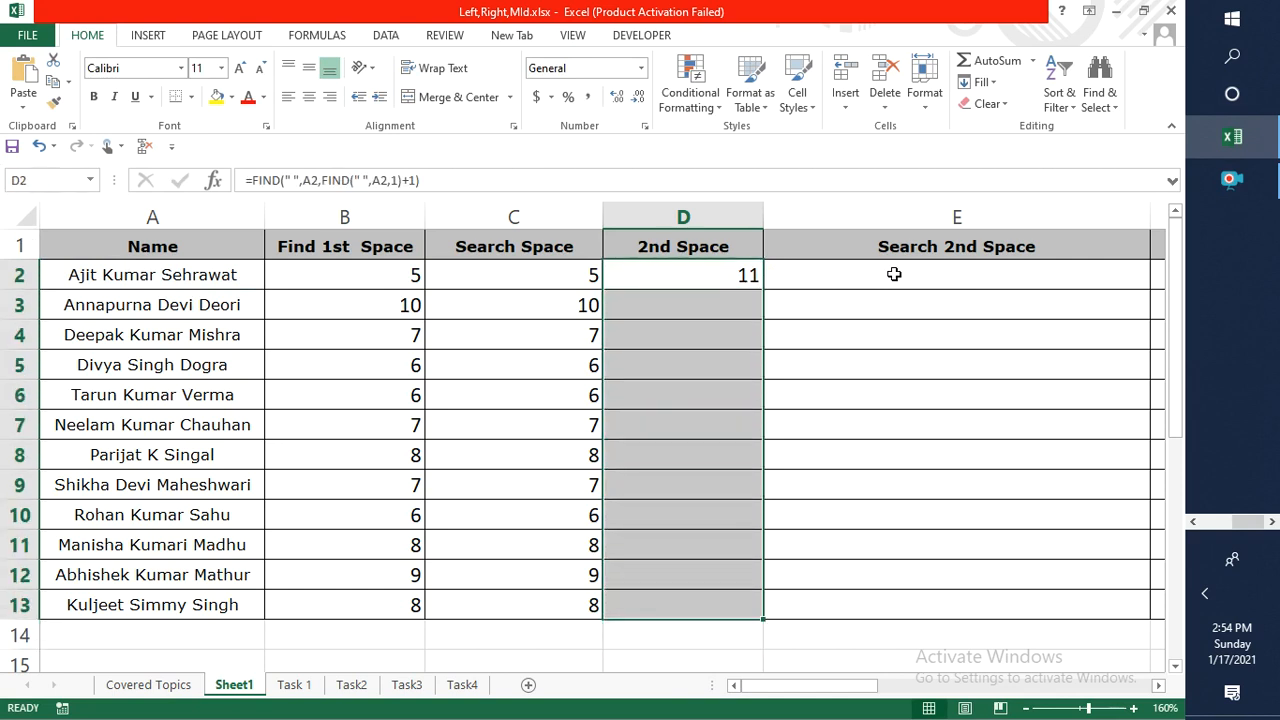
pyautogui.hotkey('ctrl', 'd')
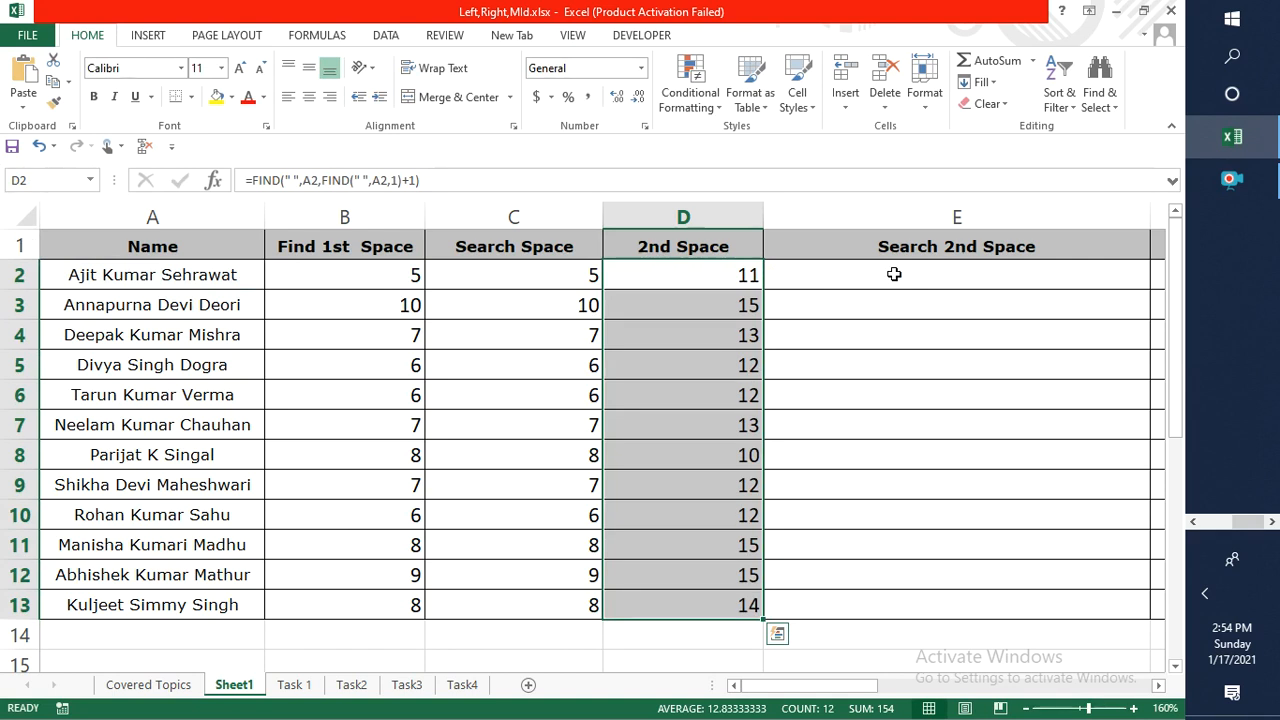
pyautogui.press('Up')
pyautogui.press('Down')
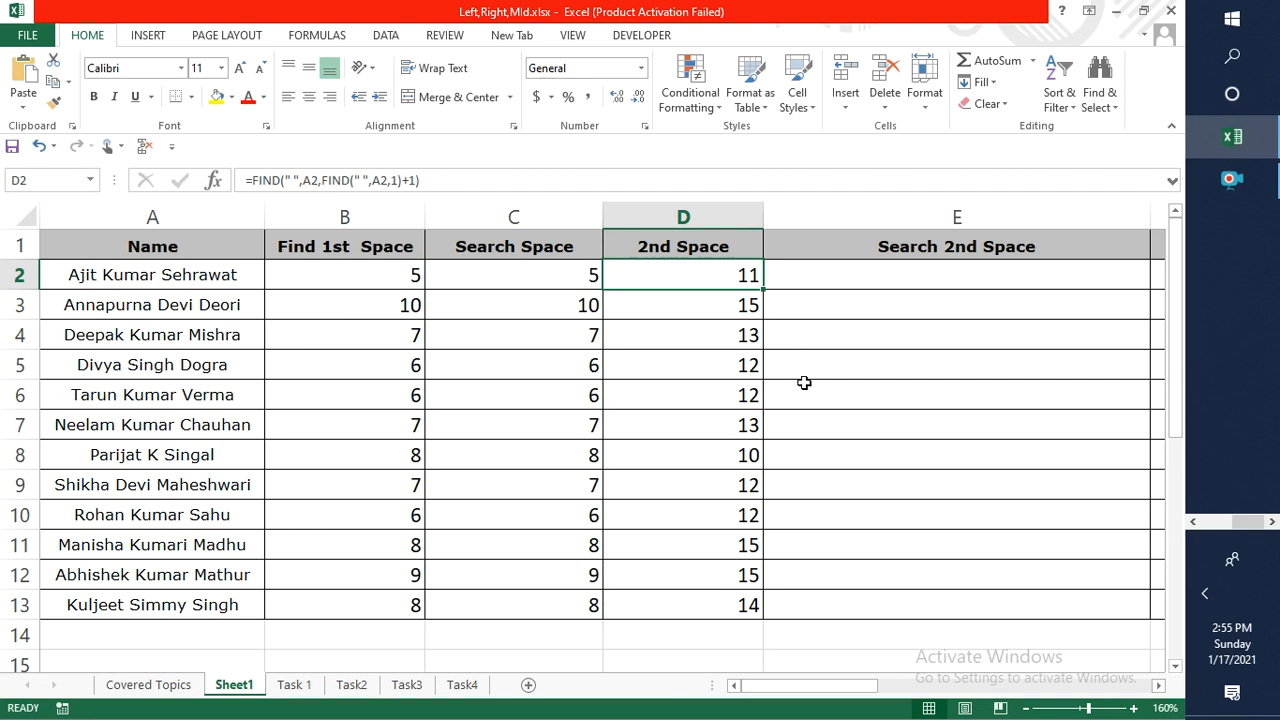
# Check the copied nested FIND formula in D5 and go to cell E2 of the Search 2nd Space column.
pyautogui.doubleClick(706, 364)
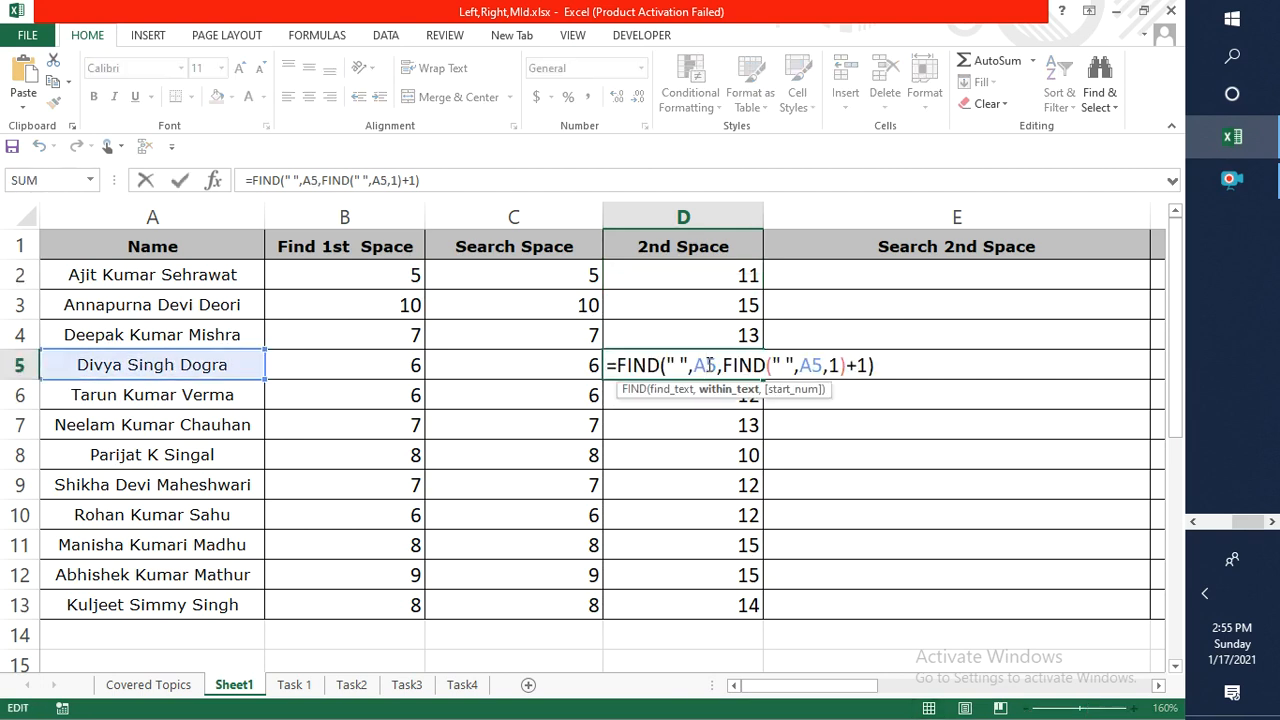
pyautogui.press('Escape')
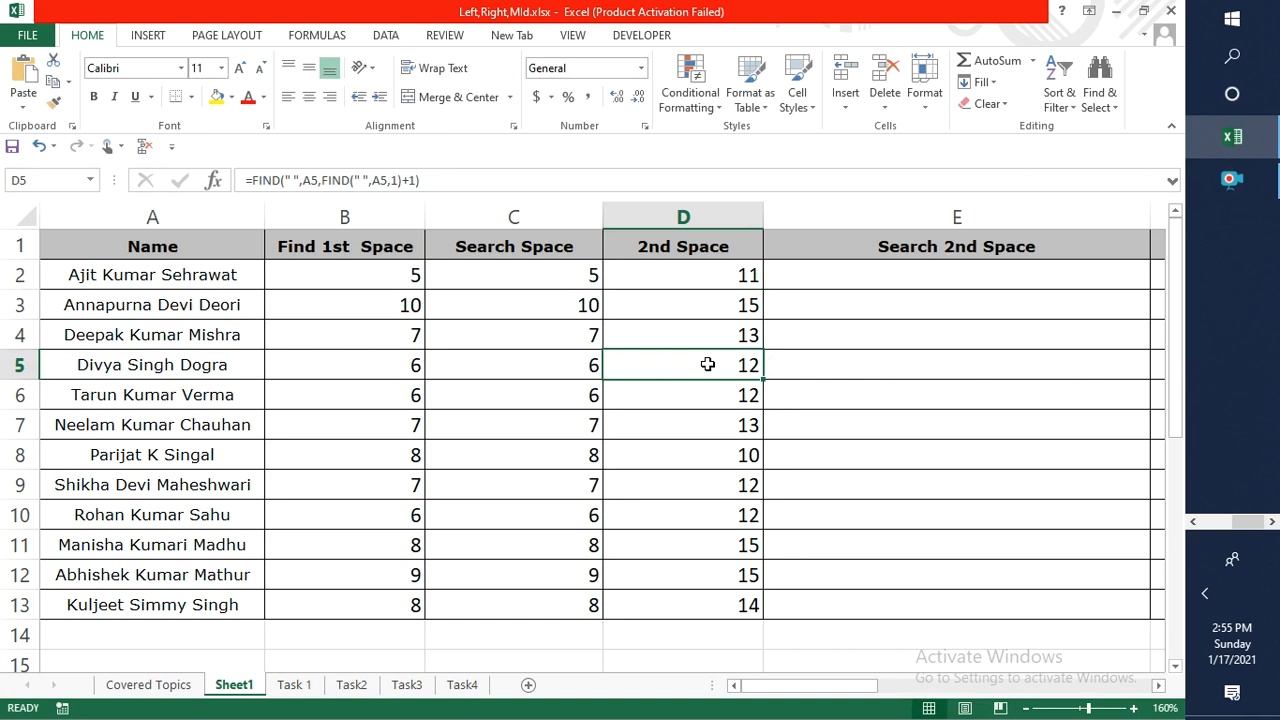
pyautogui.press('Right')
pyautogui.press('Right')
pyautogui.press('Up')
pyautogui.press('Left')
pyautogui.press('Left')
pyautogui.press('Left')
pyautogui.press('Up')
pyautogui.press('Up')
pyautogui.press('Right')
pyautogui.press('Right')
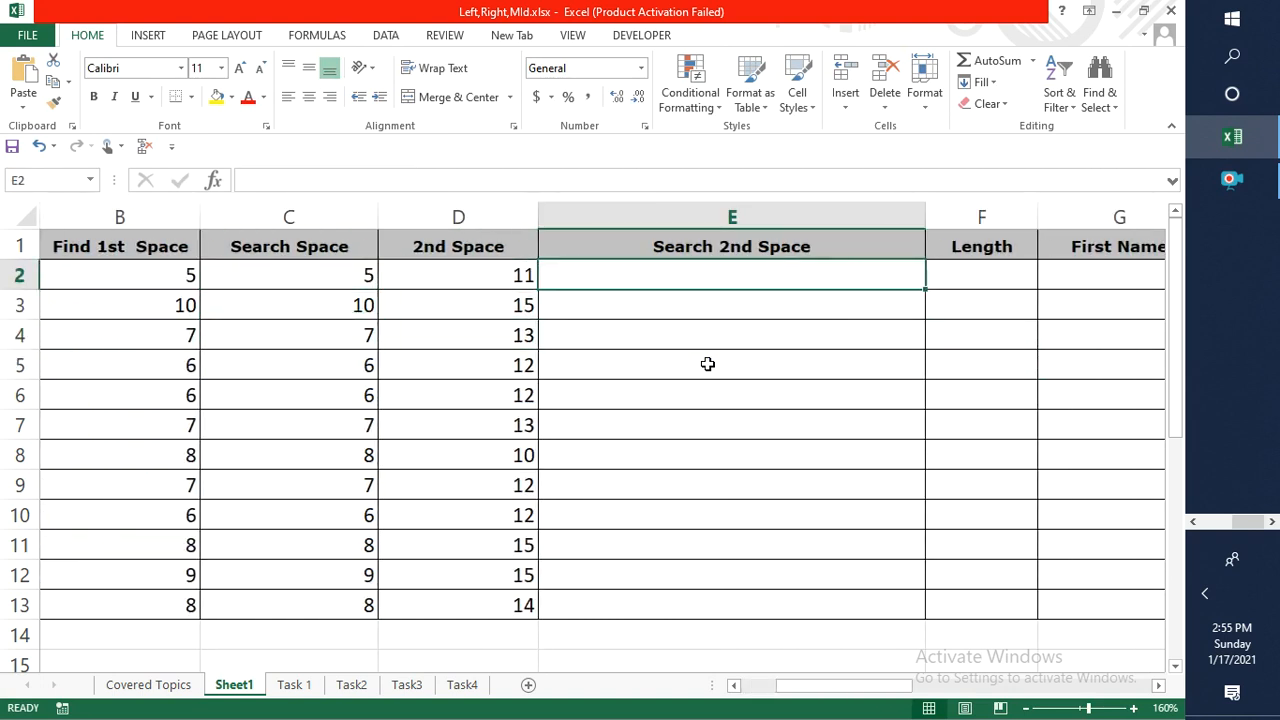
# Begin a SEARCH formula in E2 with a space " " as find_text and A2 as within_text.
pyautogui.write('=')
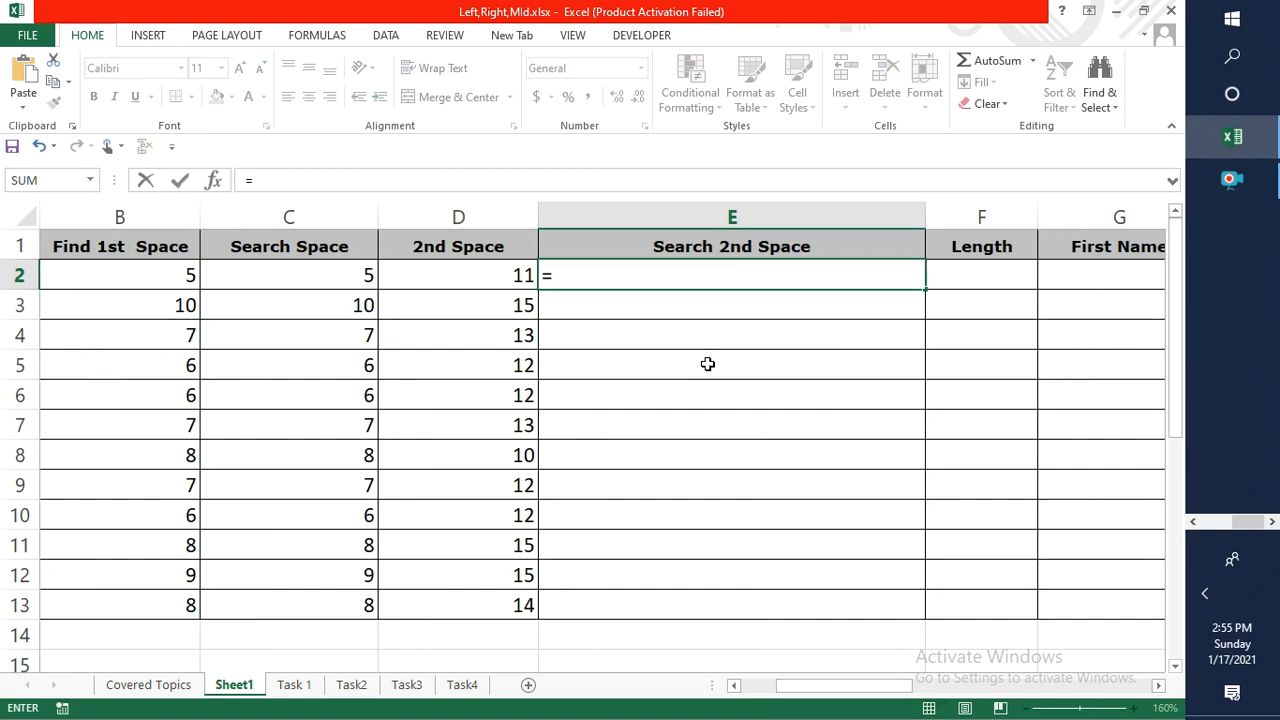
pyautogui.write('S')
pyautogui.write('re')
pyautogui.press('BackSpace')
pyautogui.press('BackSpace')
pyautogui.write('w')
pyautogui.press('BackSpace')
pyautogui.write('e')
pyautogui.press('Tab')
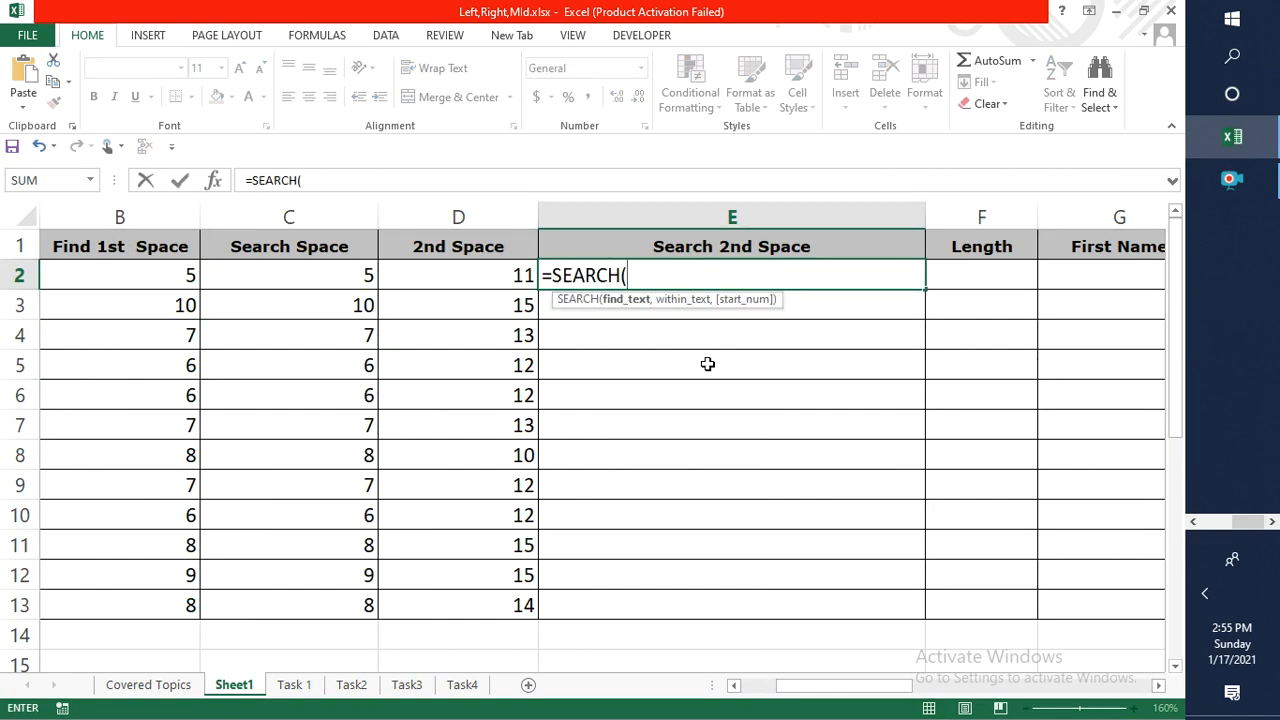
pyautogui.press('Left')
pyautogui.press('Left')
pyautogui.press('Left')
pyautogui.press('Left')
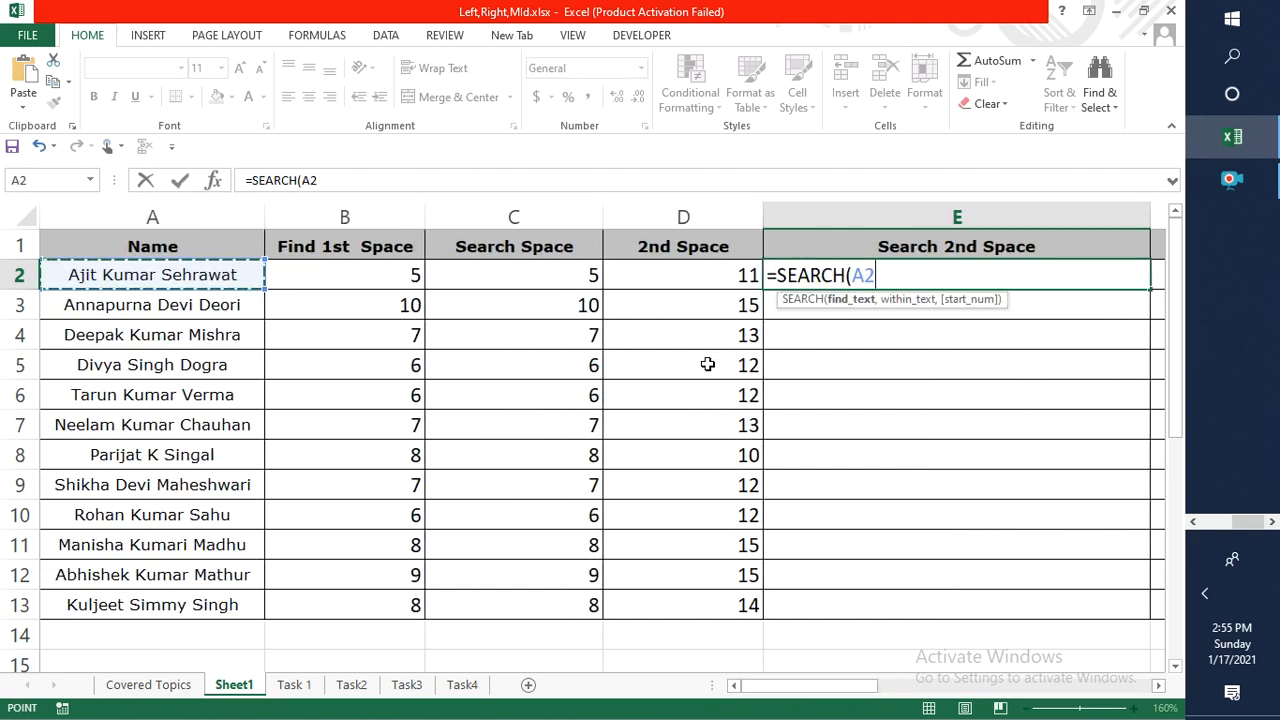
pyautogui.press('BackSpace')
pyautogui.press('BackSpace')
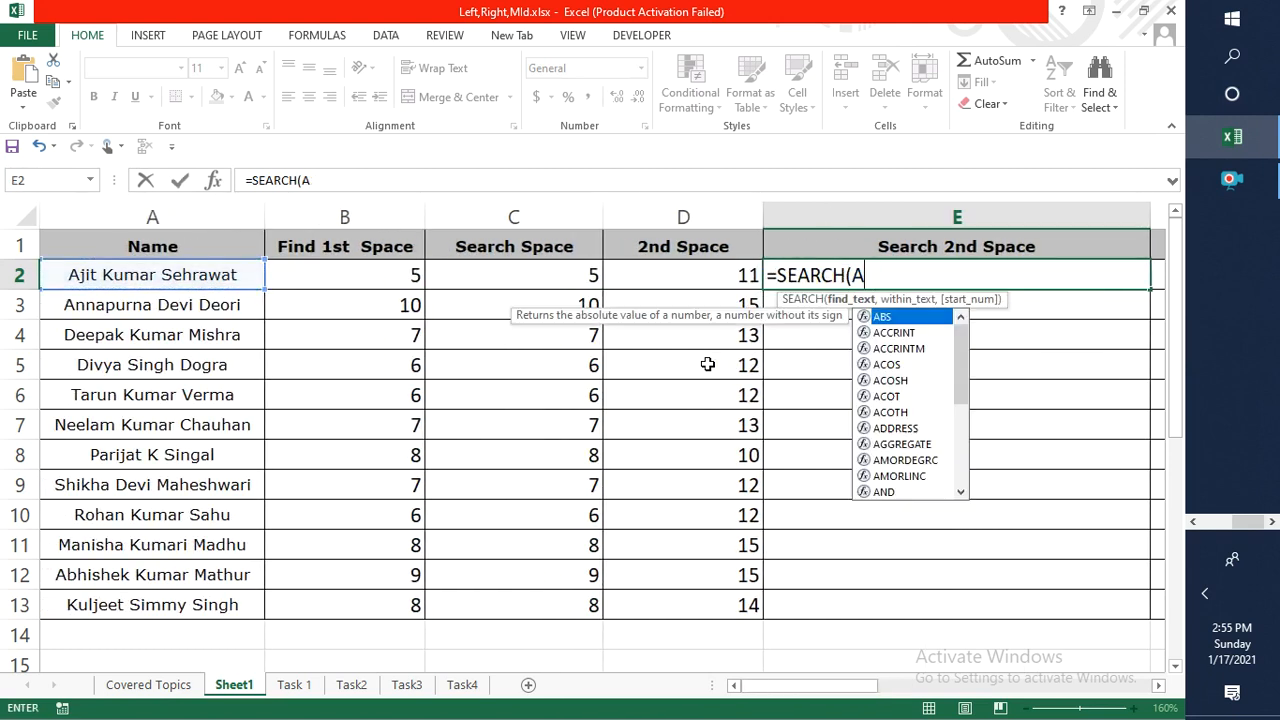
pyautogui.write('"')
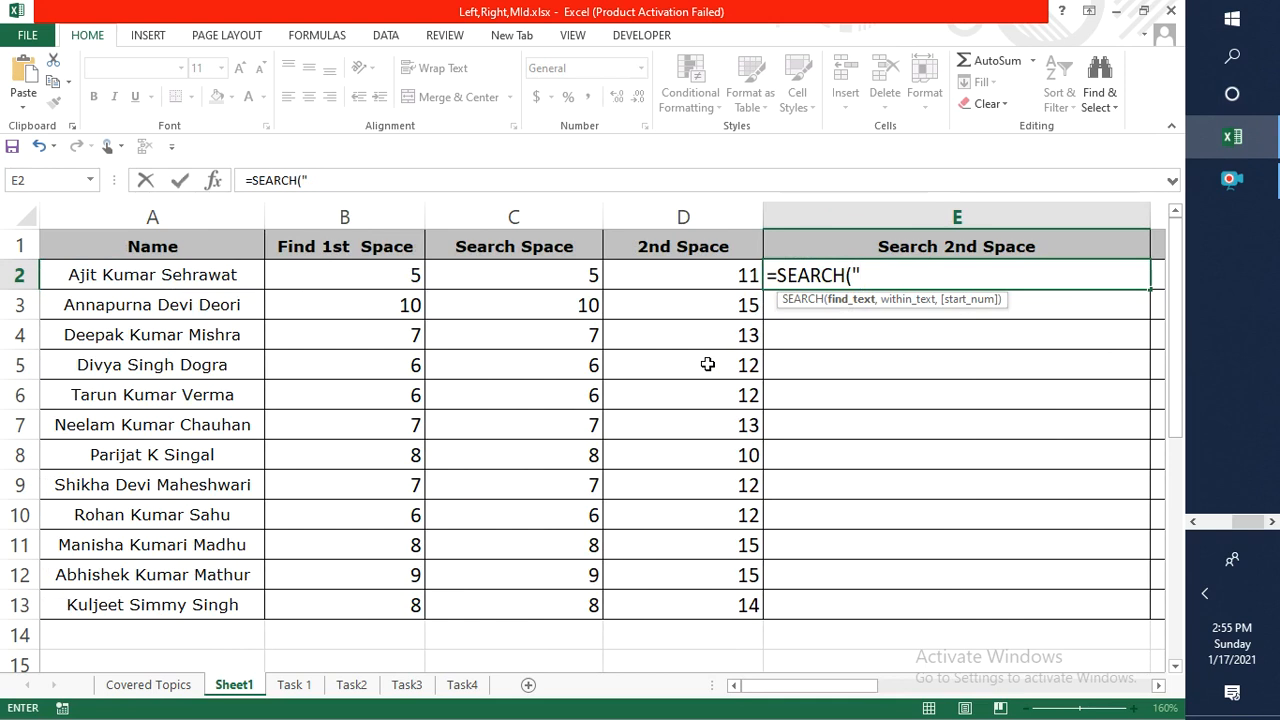
pyautogui.write(' ",')
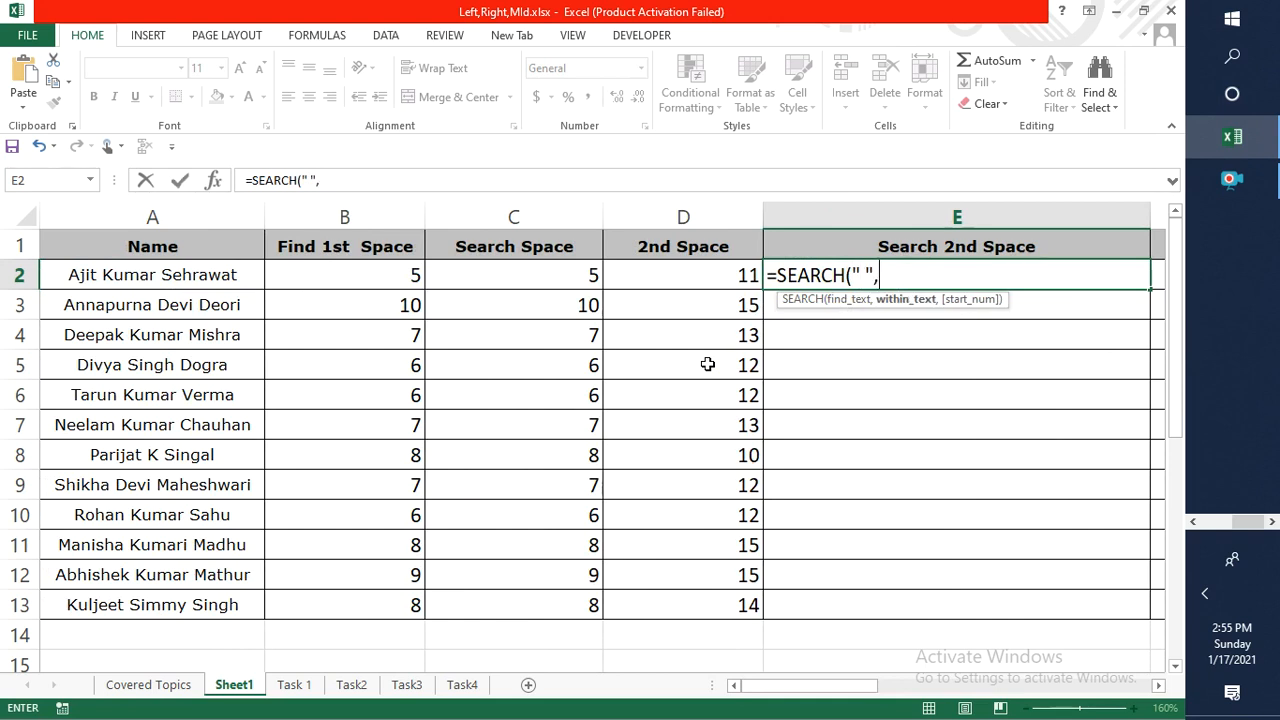
pyautogui.write('A2')
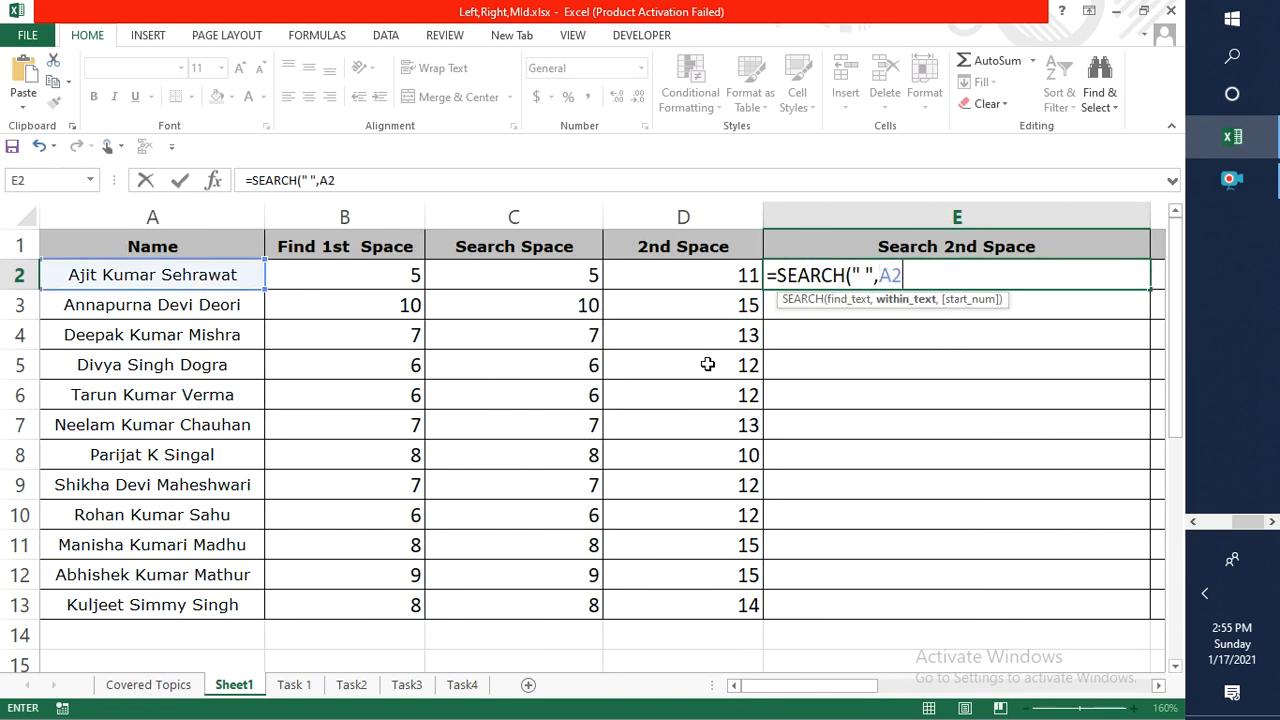
pyautogui.write(',')
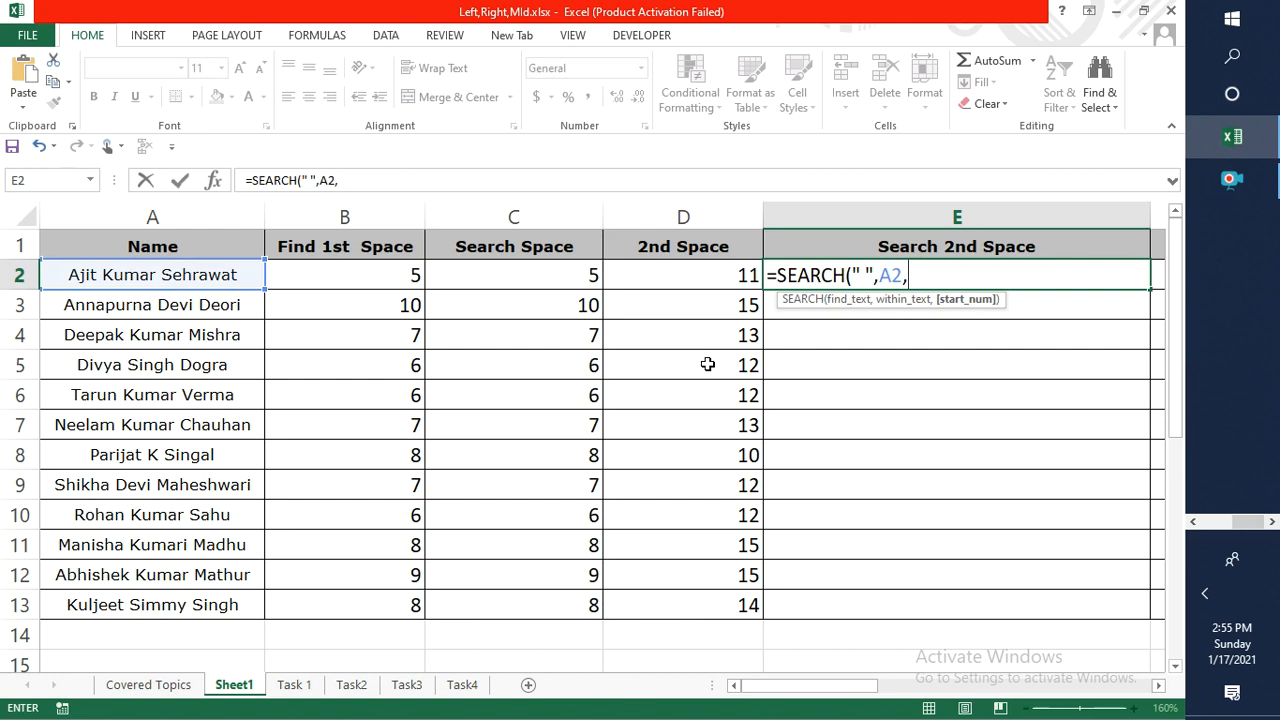
# Nest SEARCH(" ",A2,1)+1 as the start_num of the SEARCH formula in E2 and close the outer parenthesis.
pyautogui.write('Se')
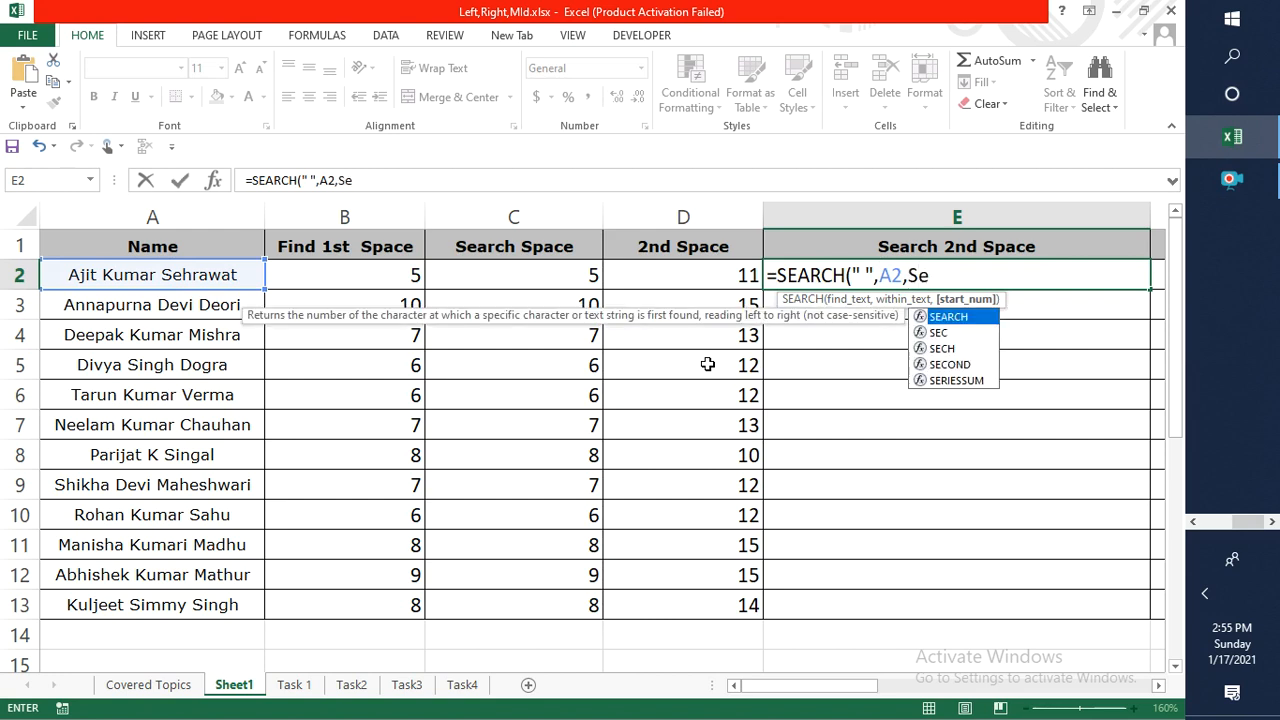
pyautogui.press('Tab')
pyautogui.write('" ",A2,1)+1')
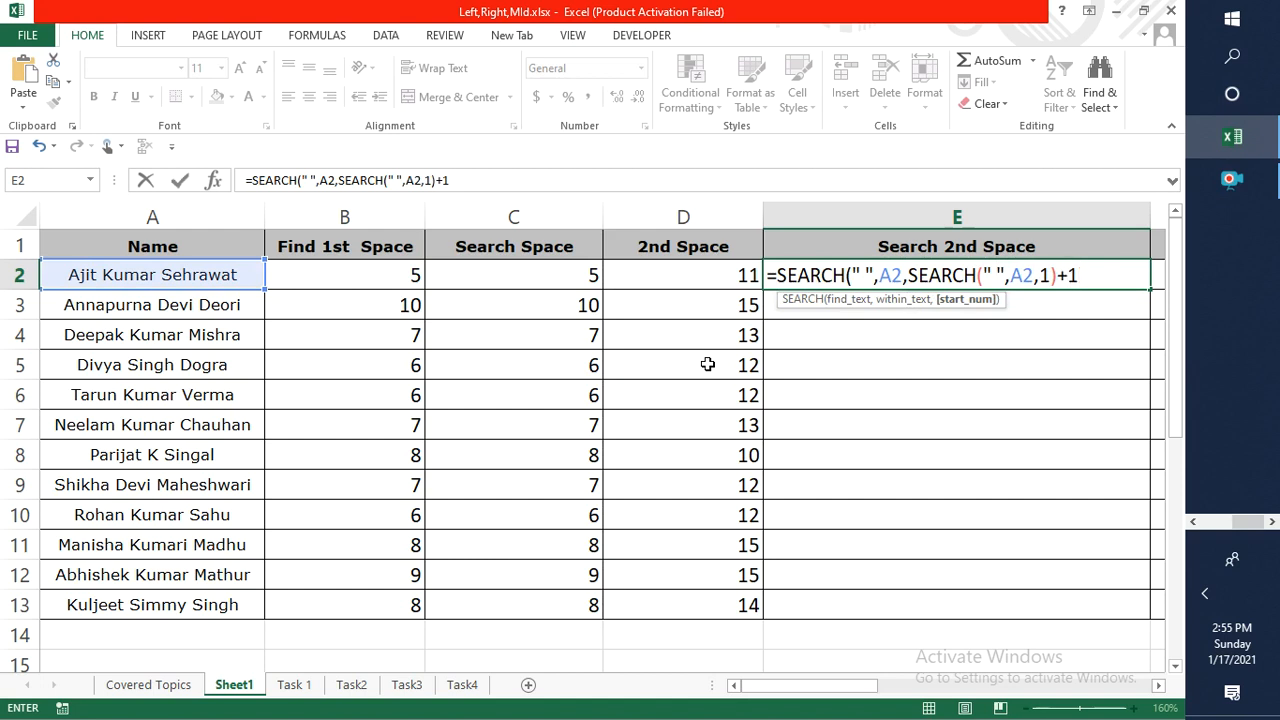
pyautogui.write(')')
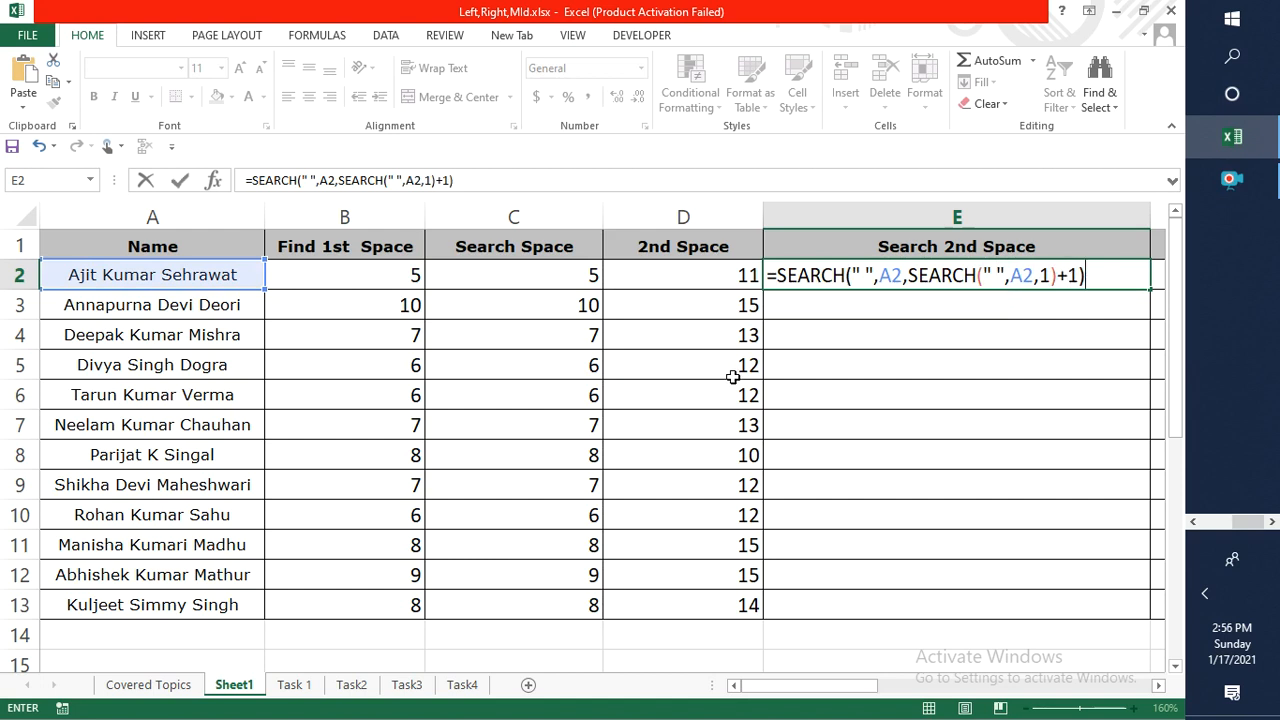
# Check the find_text, within_text and start_num arguments of the outer SEARCH in E2 and commit the formula.
pyautogui.click(821, 278)
pyautogui.click(845, 299)
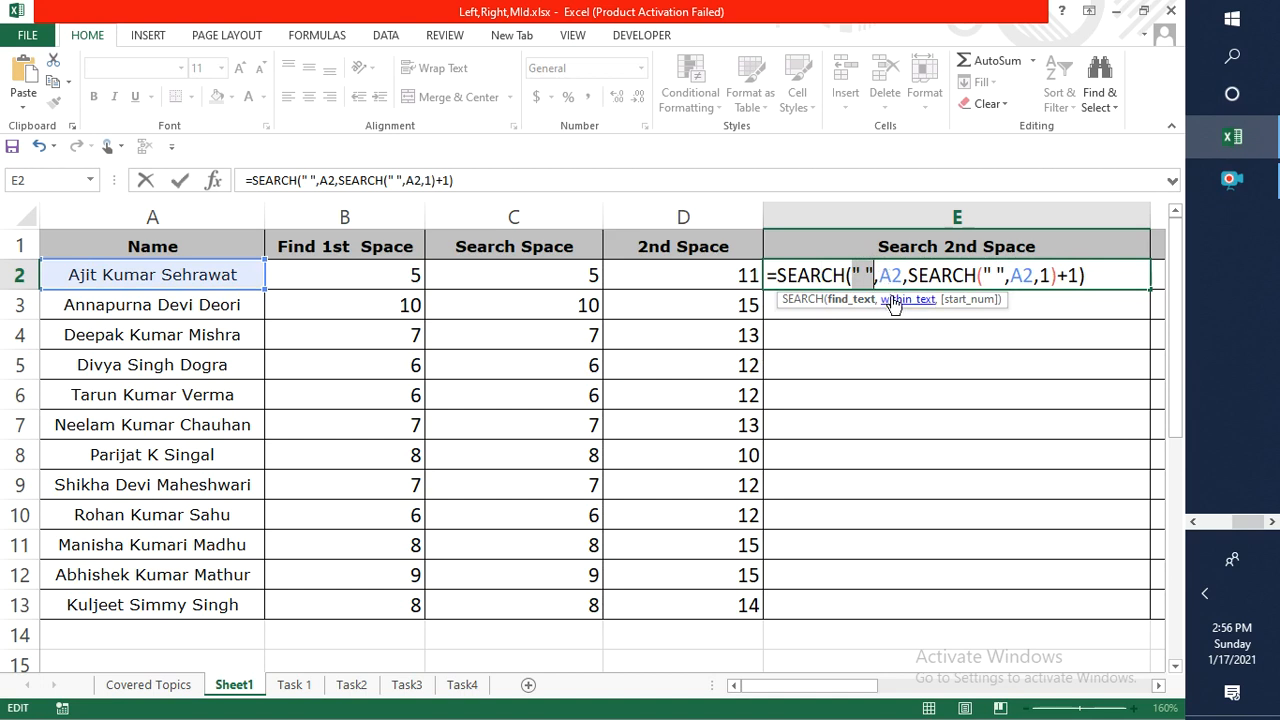
pyautogui.click(897, 299)
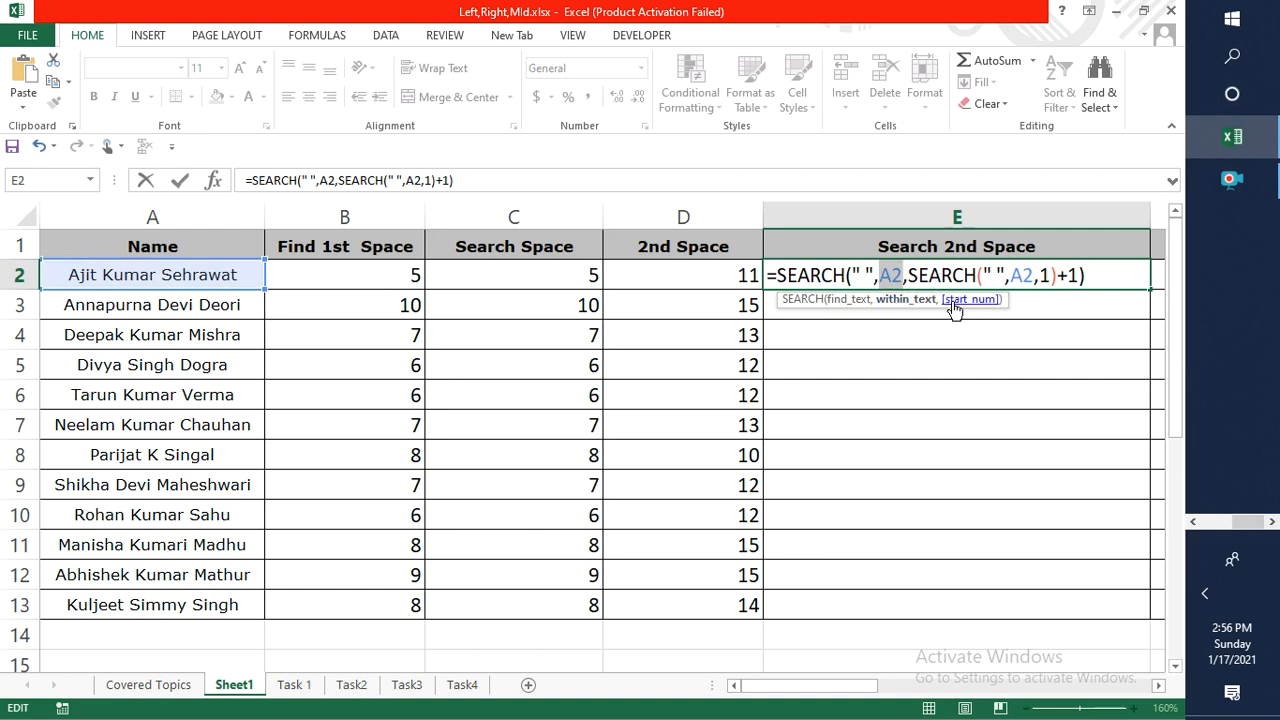
pyautogui.click(956, 300)
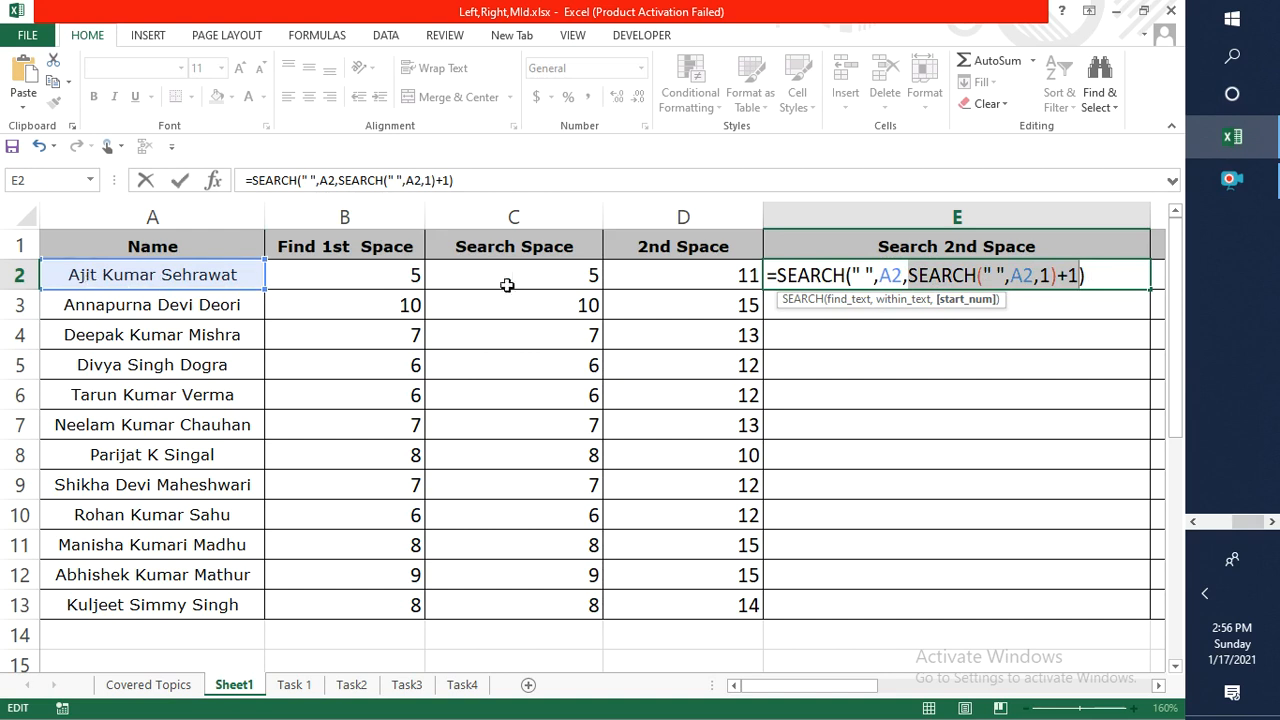
pyautogui.click(1119, 278)
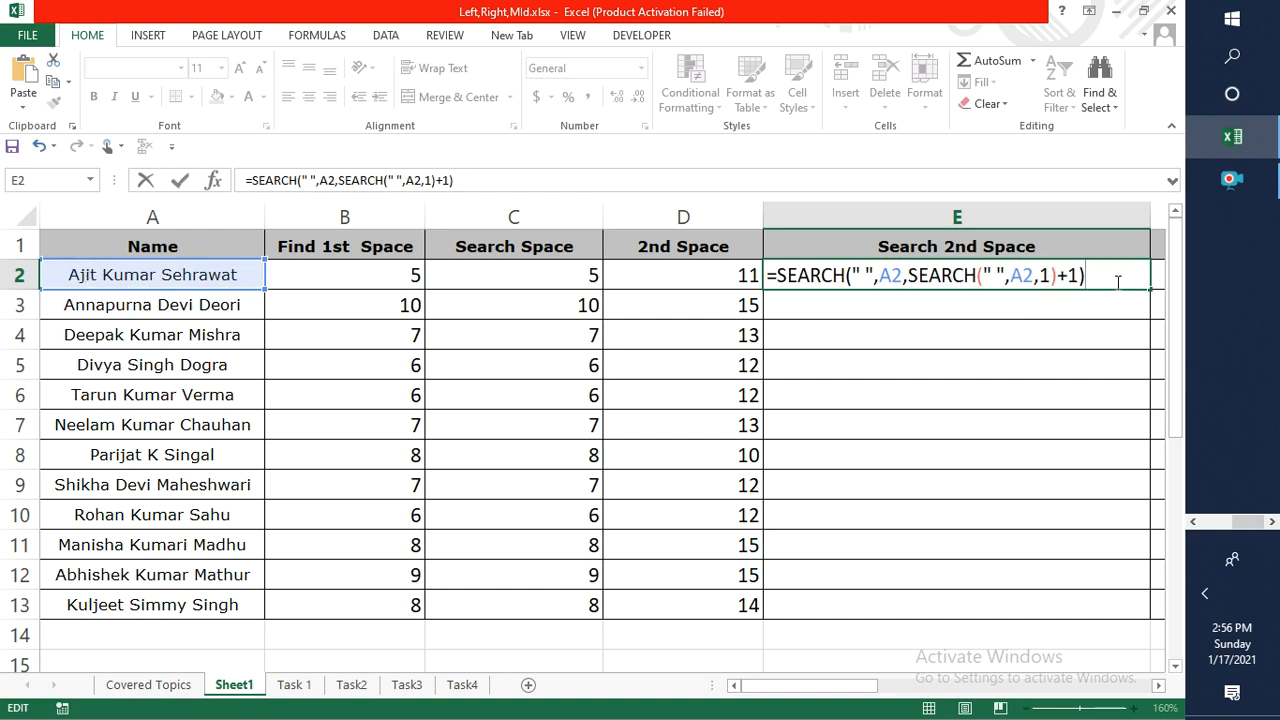
pyautogui.press('Return')
# Fill the nested SEARCH formula from E2 down through E13.
pyautogui.click(1116, 282)
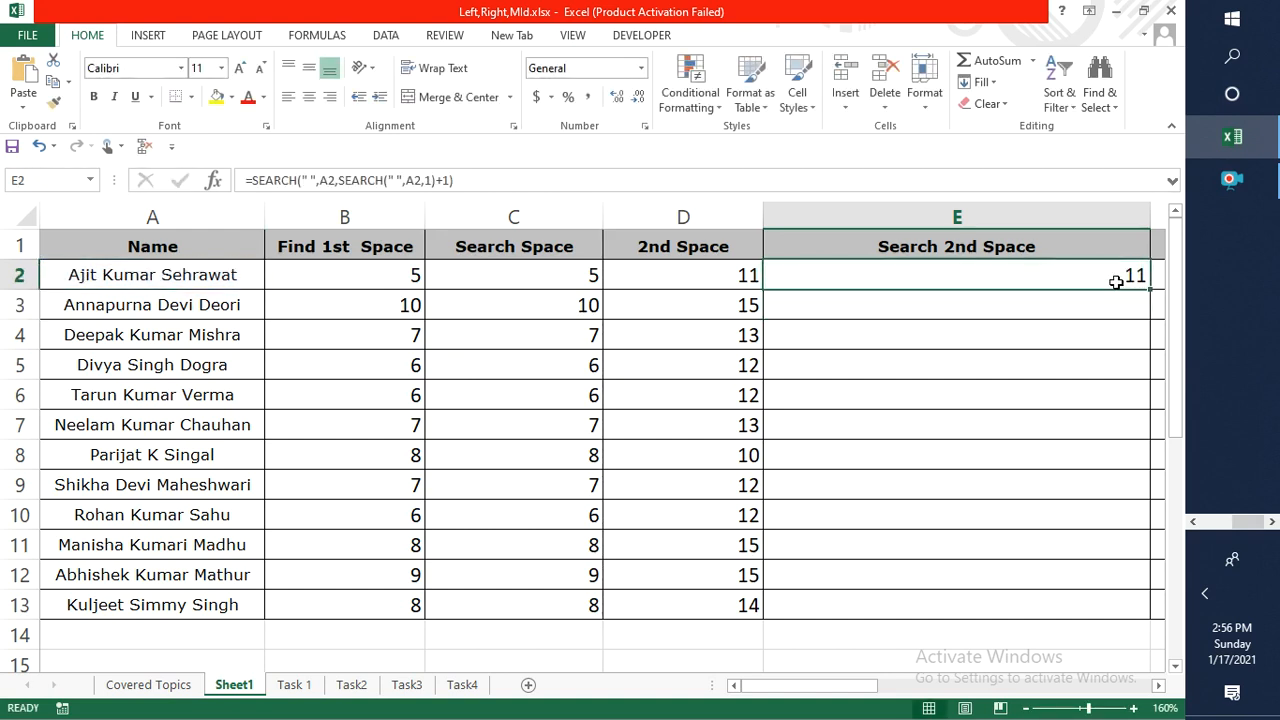
pyautogui.hotkey('shift', 'Down')
pyautogui.hotkey('shift', 'Down')
pyautogui.hotkey('shift', 'Down')
pyautogui.hotkey('shift', 'Down')
pyautogui.hotkey('shift', 'Down')
pyautogui.hotkey('shift', 'Down')
pyautogui.hotkey('shift', 'Down')
pyautogui.hotkey('shift', 'Down')
pyautogui.hotkey('shift', 'Down')
pyautogui.hotkey('shift', 'Down')
pyautogui.hotkey('shift', 'Down')
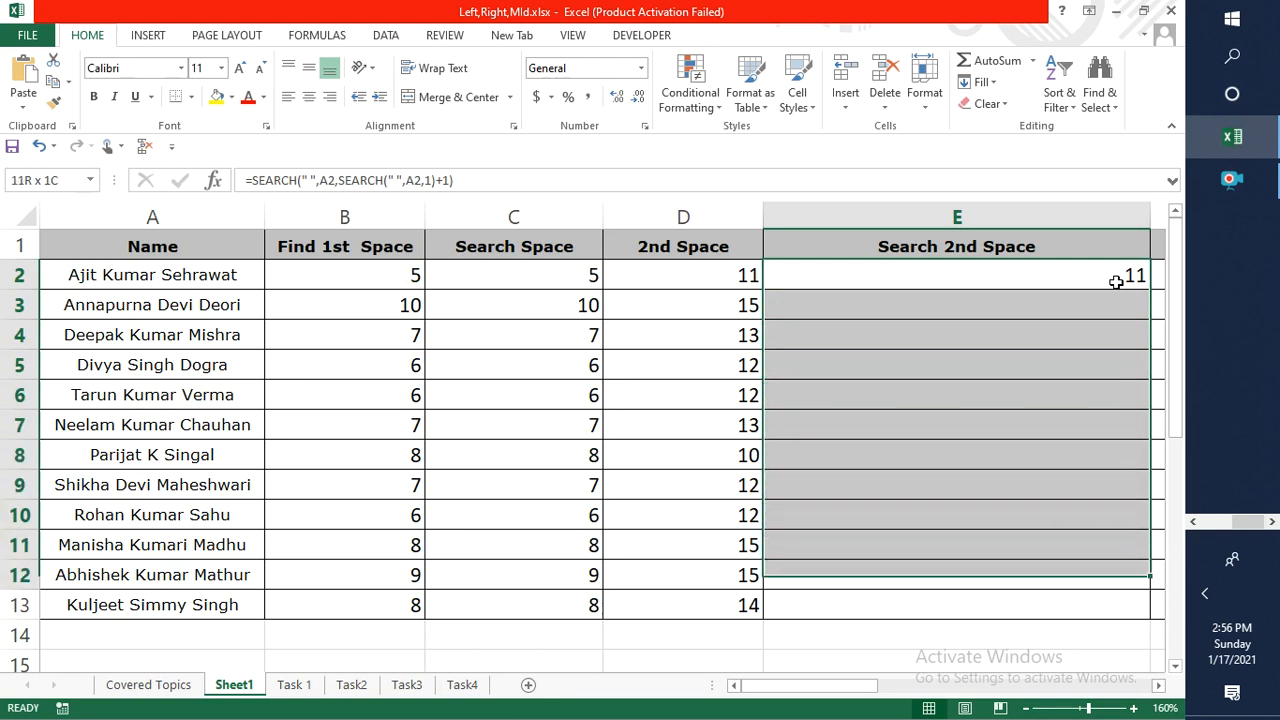
pyautogui.hotkey('ctrl', 'd')
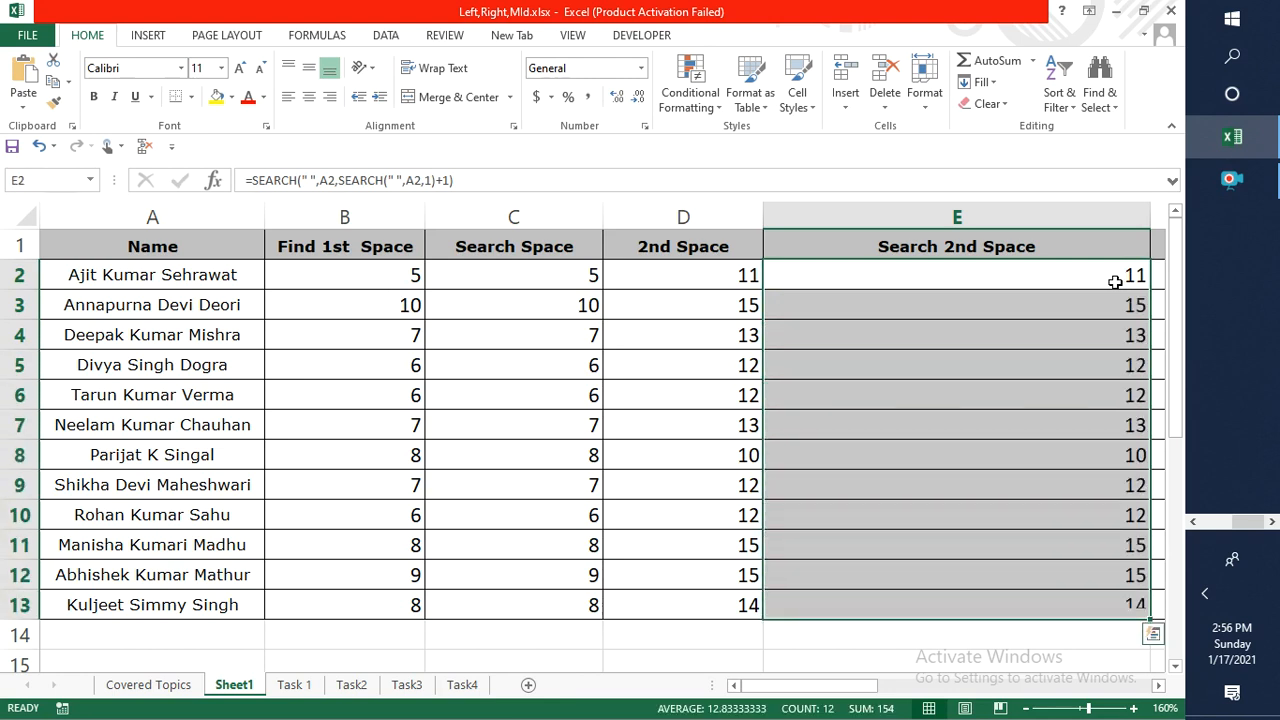
# Enter the formula =LEN(A2) in cell F2 of the Length column.
pyautogui.press('Right')
pyautogui.press('Right')
pyautogui.press('Left')
pyautogui.press('Left')
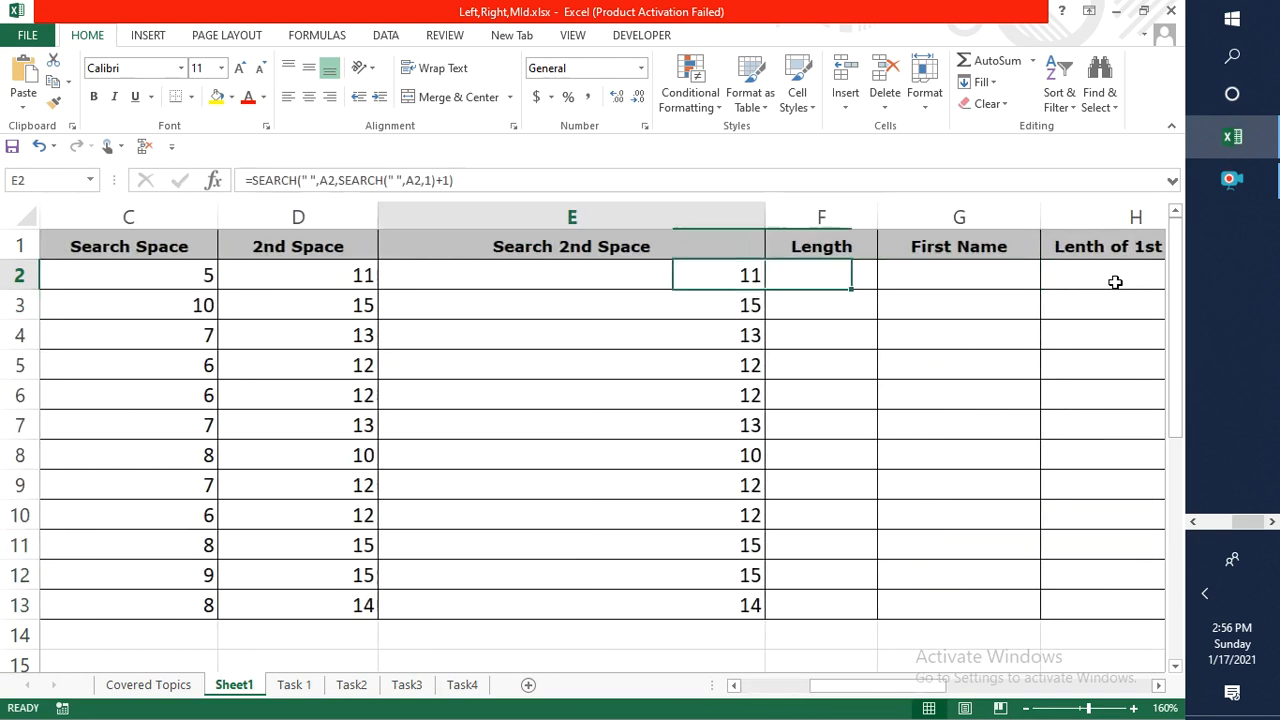
pyautogui.press('Up')
pyautogui.press('Right')
pyautogui.press('Down')
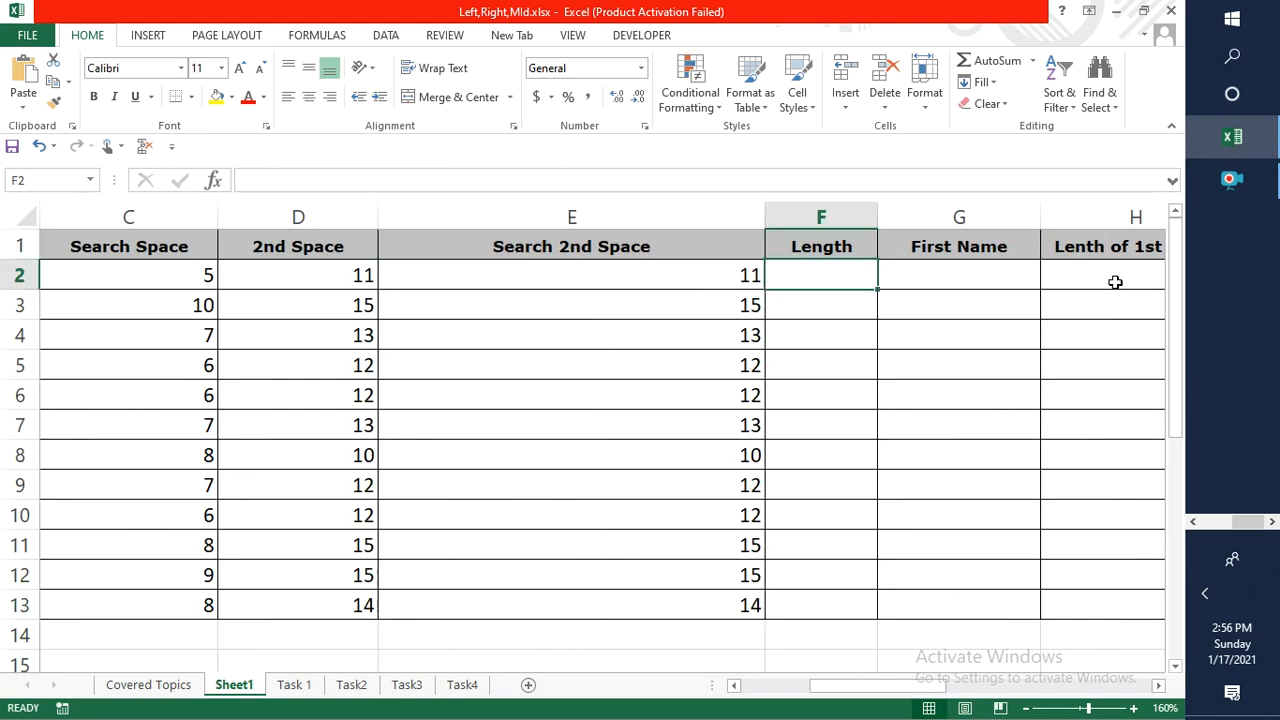
pyautogui.write('=')
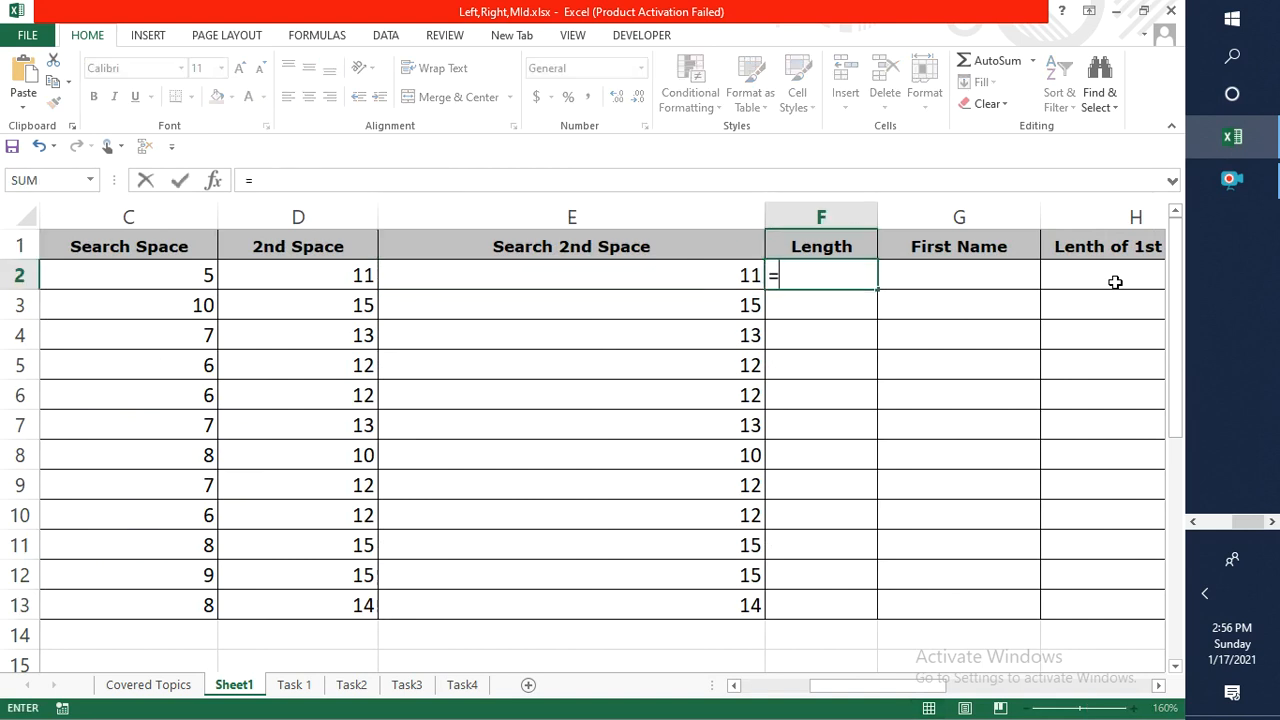
pyautogui.press('Escape')
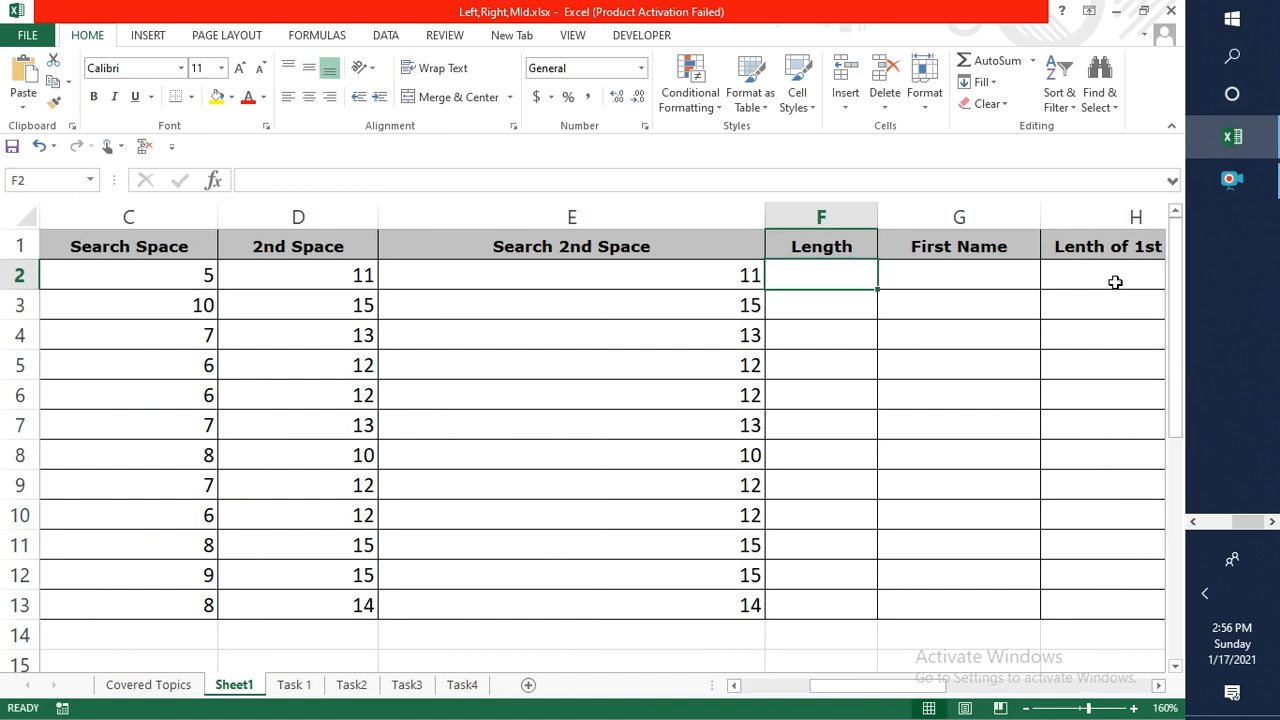
pyautogui.write('=Len')
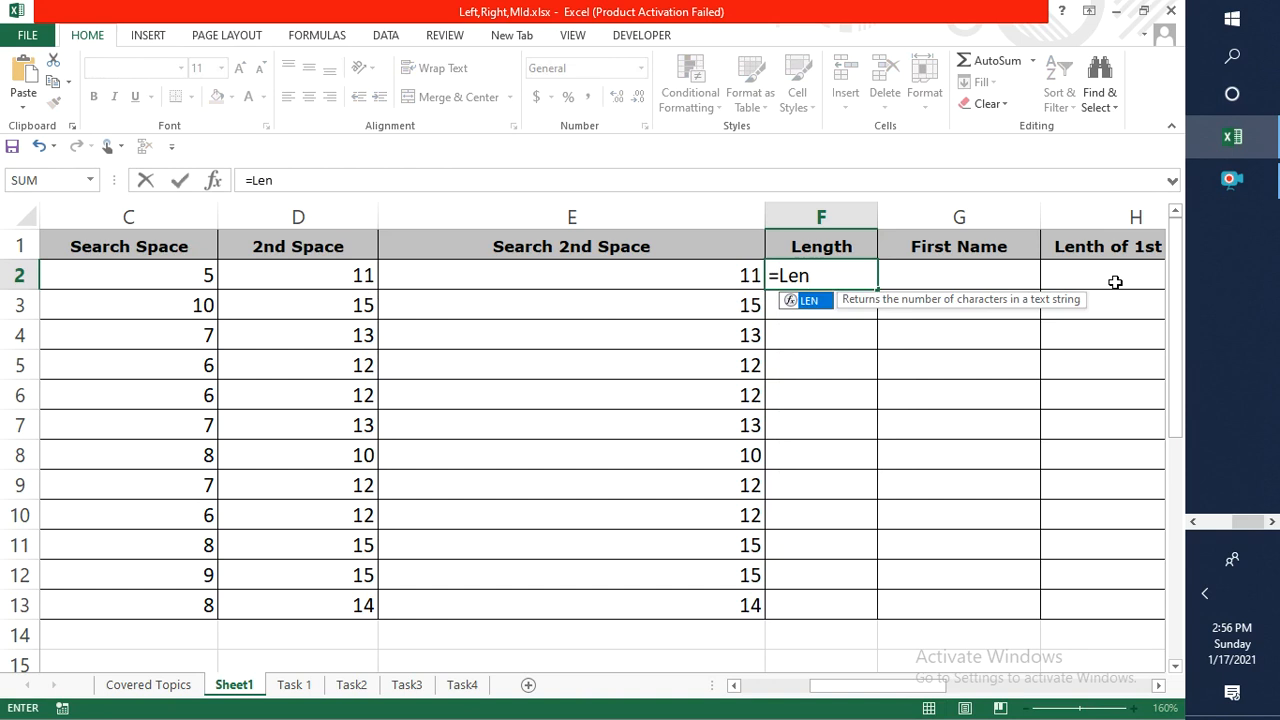
pyautogui.press('Tab')
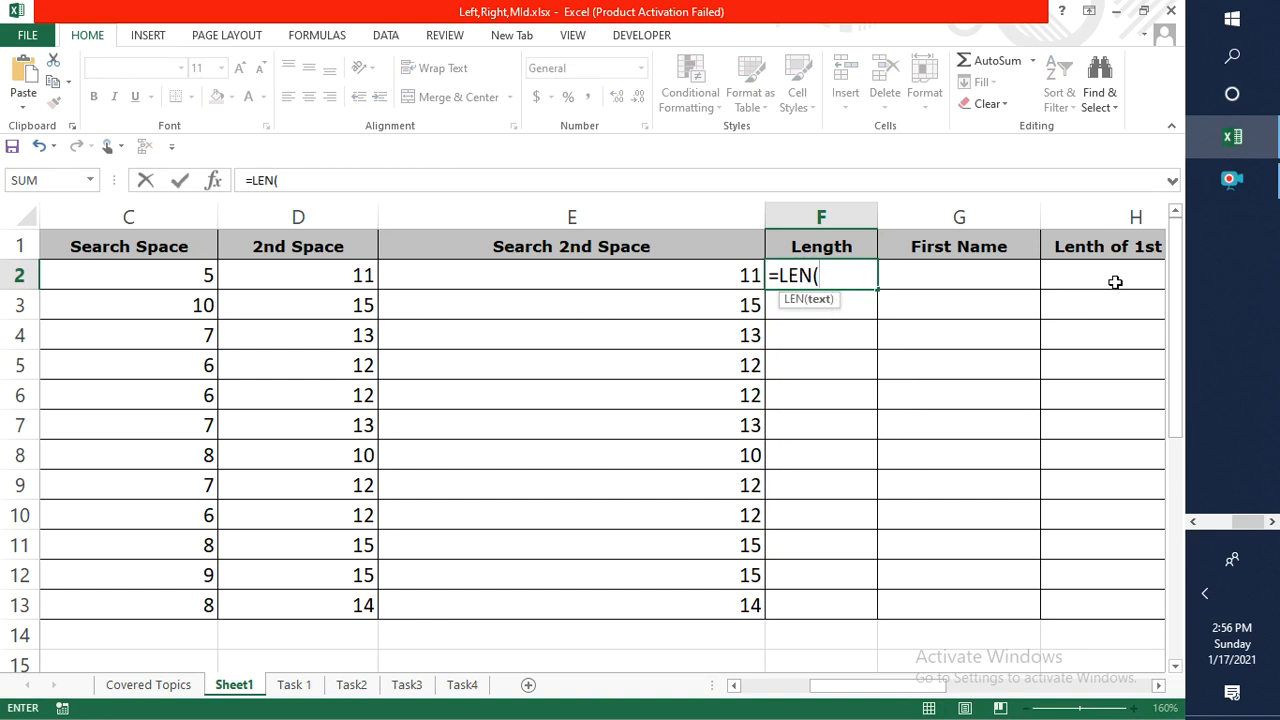
pyautogui.write('A2)')
pyautogui.press('Return')
pyautogui.press('Up')
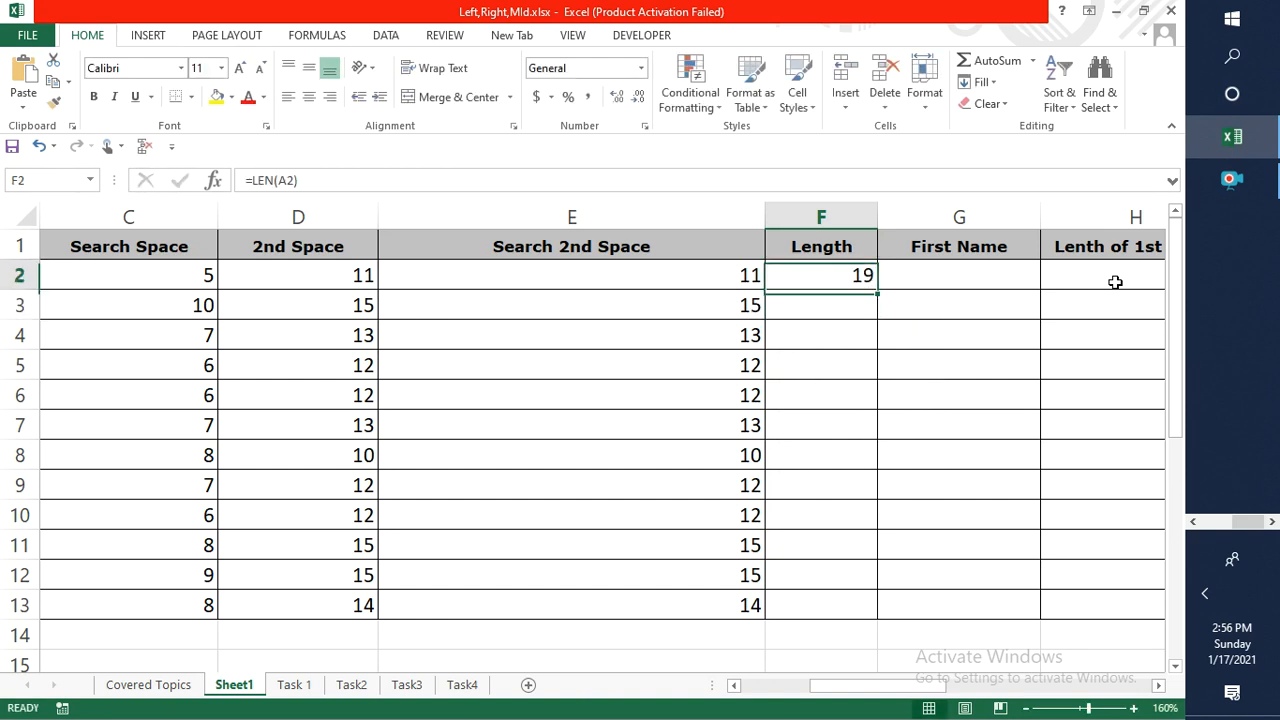
# Fill the LEN formula from F2 down through F13.
pyautogui.hotkey('shift', 'Down')
pyautogui.hotkey('shift', 'Down')
pyautogui.hotkey('shift', 'Down')
pyautogui.hotkey('shift', 'Down')
pyautogui.hotkey('shift', 'Down')
pyautogui.hotkey('shift', 'Down')
pyautogui.hotkey('shift', 'Down')
pyautogui.hotkey('shift', 'Down')
pyautogui.hotkey('shift', 'Down')
pyautogui.hotkey('shift', 'Down')
pyautogui.hotkey('shift', 'Down')
pyautogui.hotkey('shift', 'Down')
pyautogui.hotkey('shift', 'Up')
pyautogui.hotkey('ctrl', 'd')
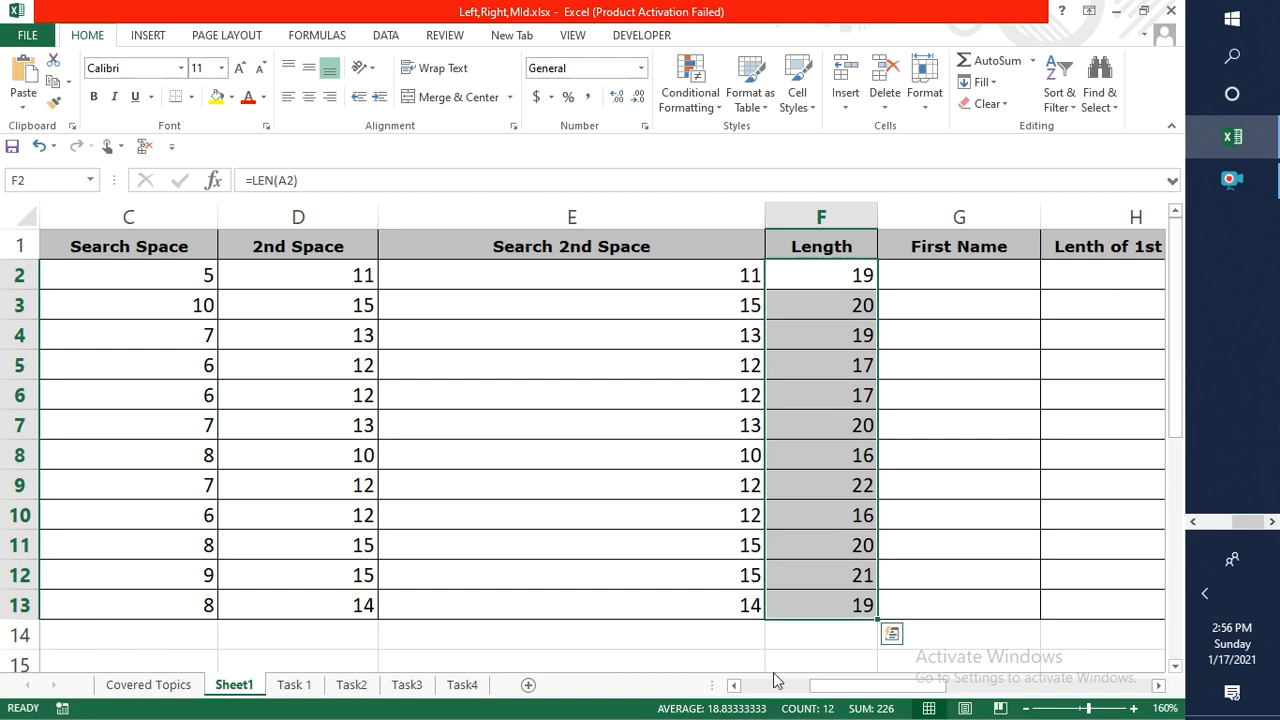
# Look at the Task 1 sheet and return to Sheet1.
pyautogui.click(289, 691)
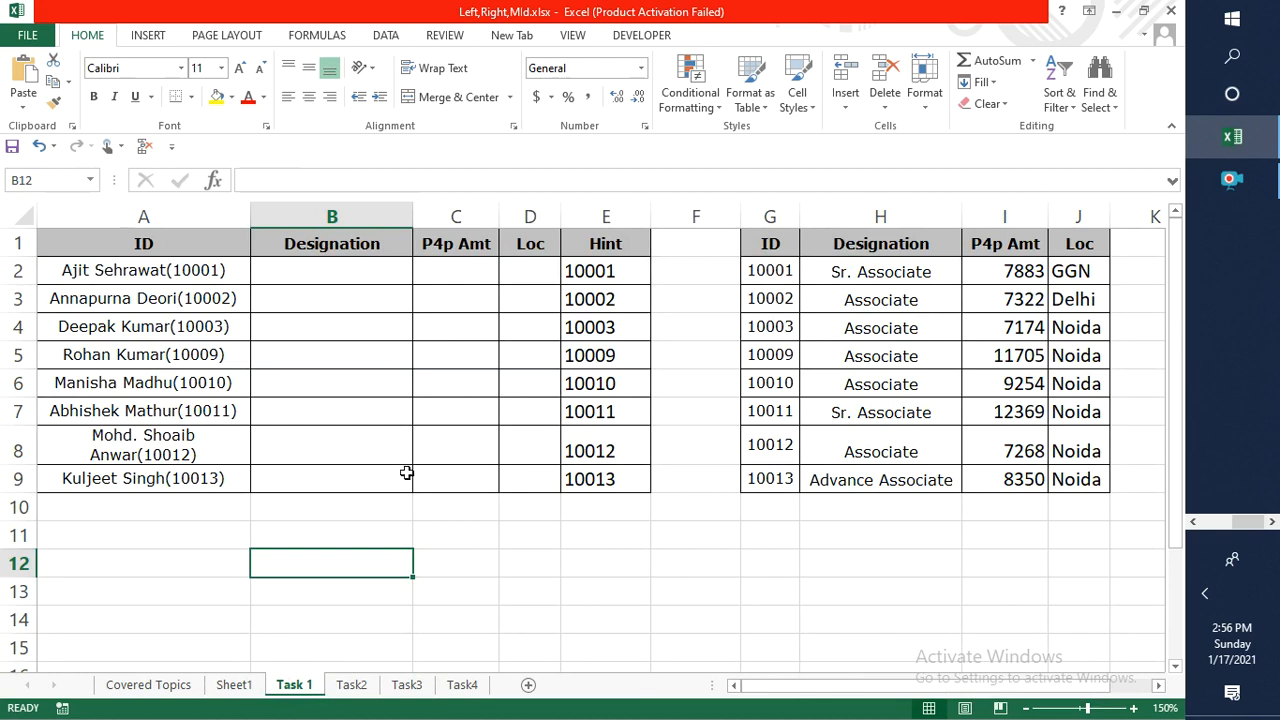
pyautogui.click(228, 686)
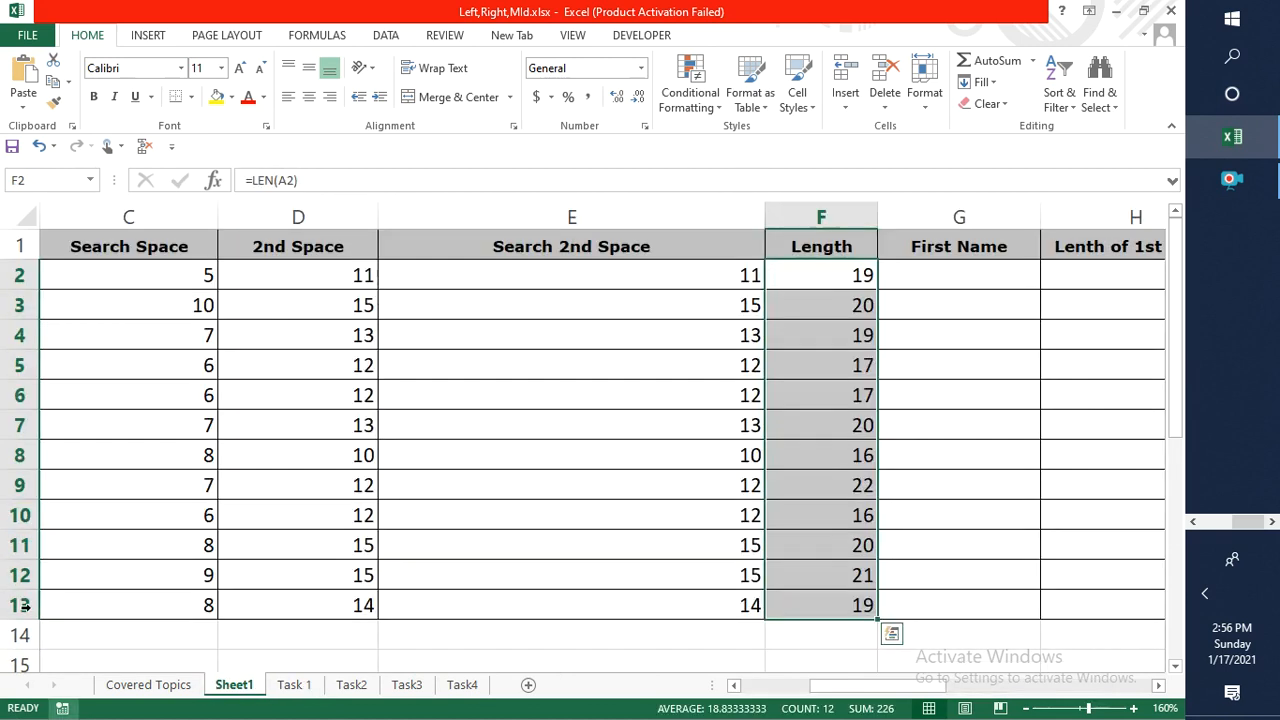
# Review the Length column and inspect the LEN formula in F2, leaving it unedited.
pyautogui.click(863, 246)
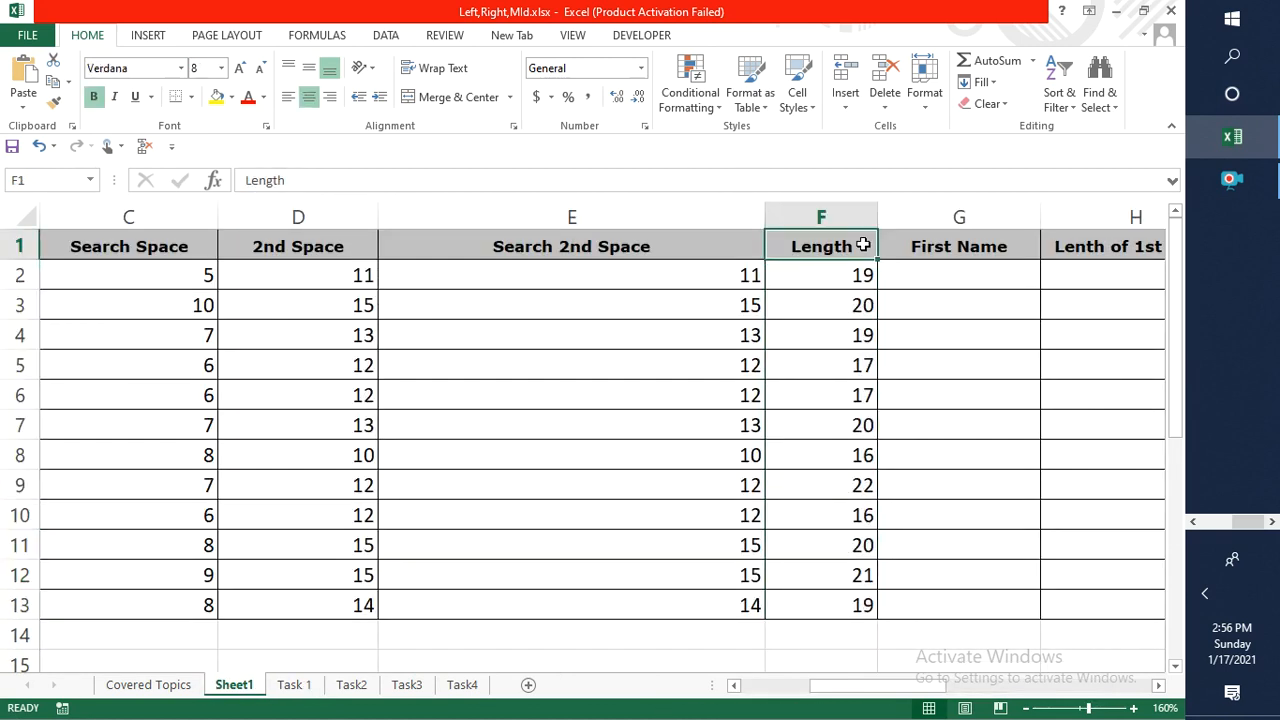
pyautogui.press('Right')
pyautogui.press('Left')
pyautogui.press('Down')
pyautogui.press('Down')
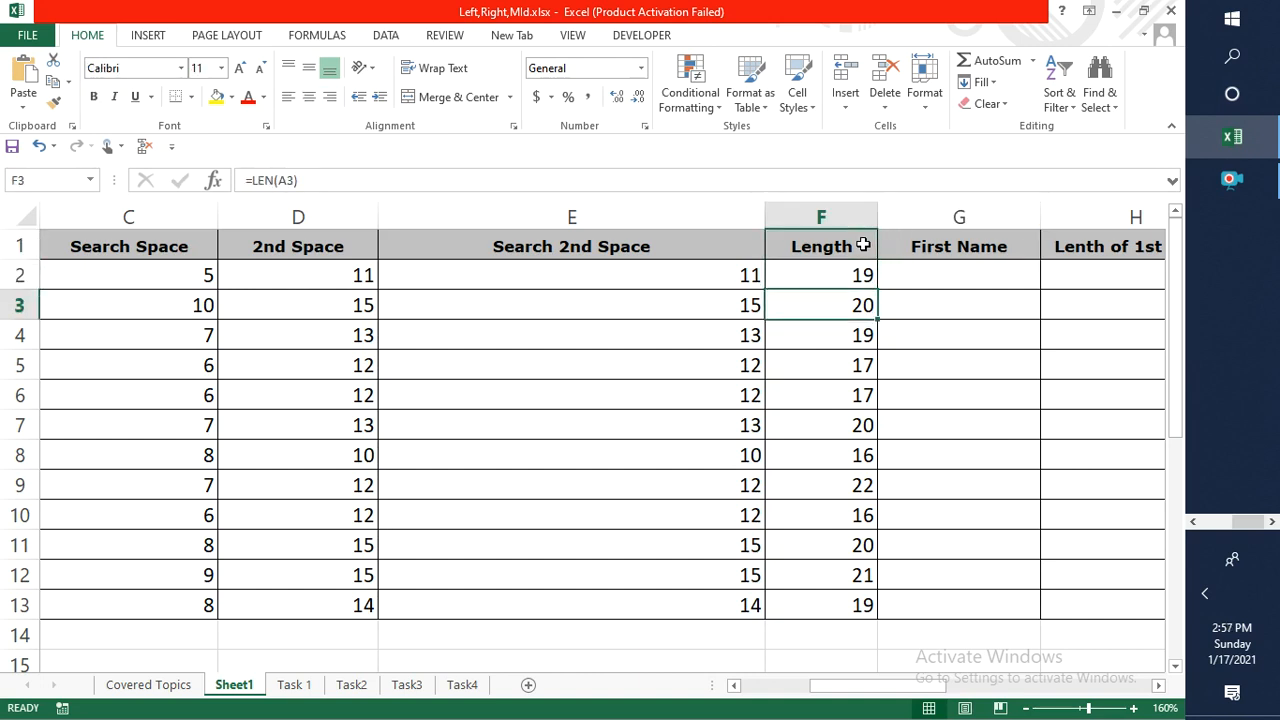
pyautogui.press('Up')
pyautogui.press('Up')
pyautogui.press('Down')
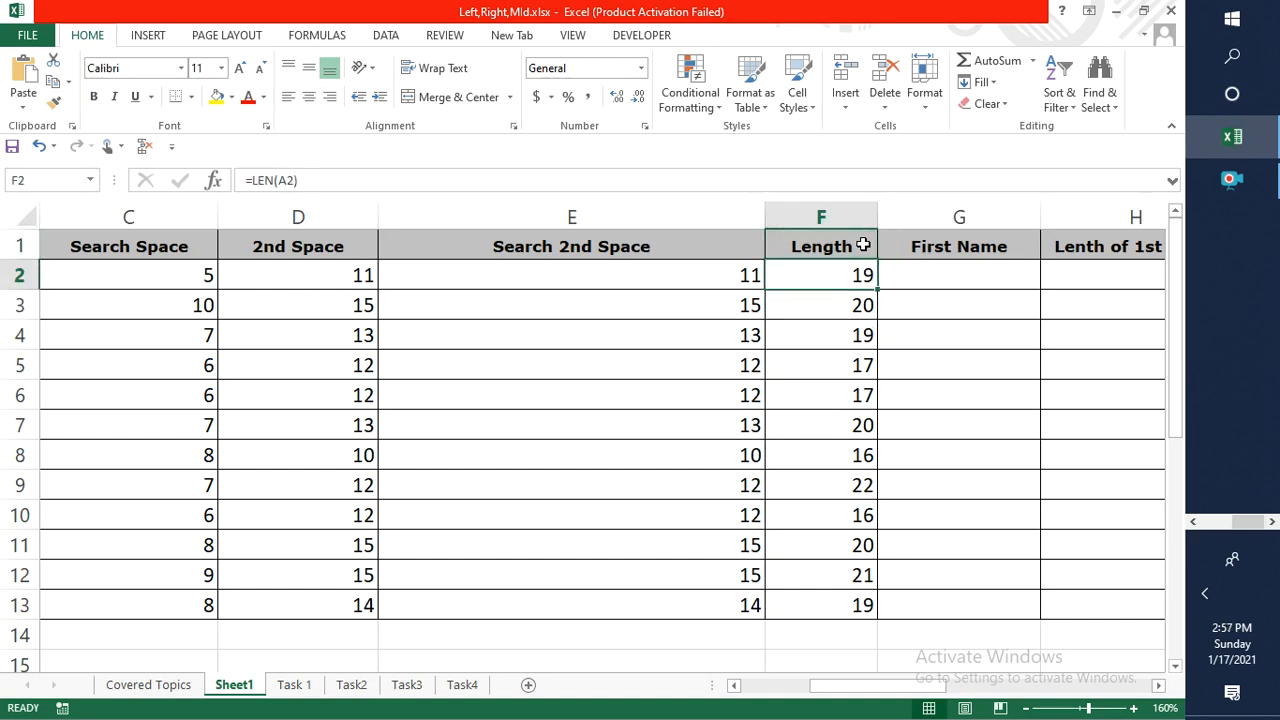
pyautogui.press('F2')
pyautogui.press('Escape')
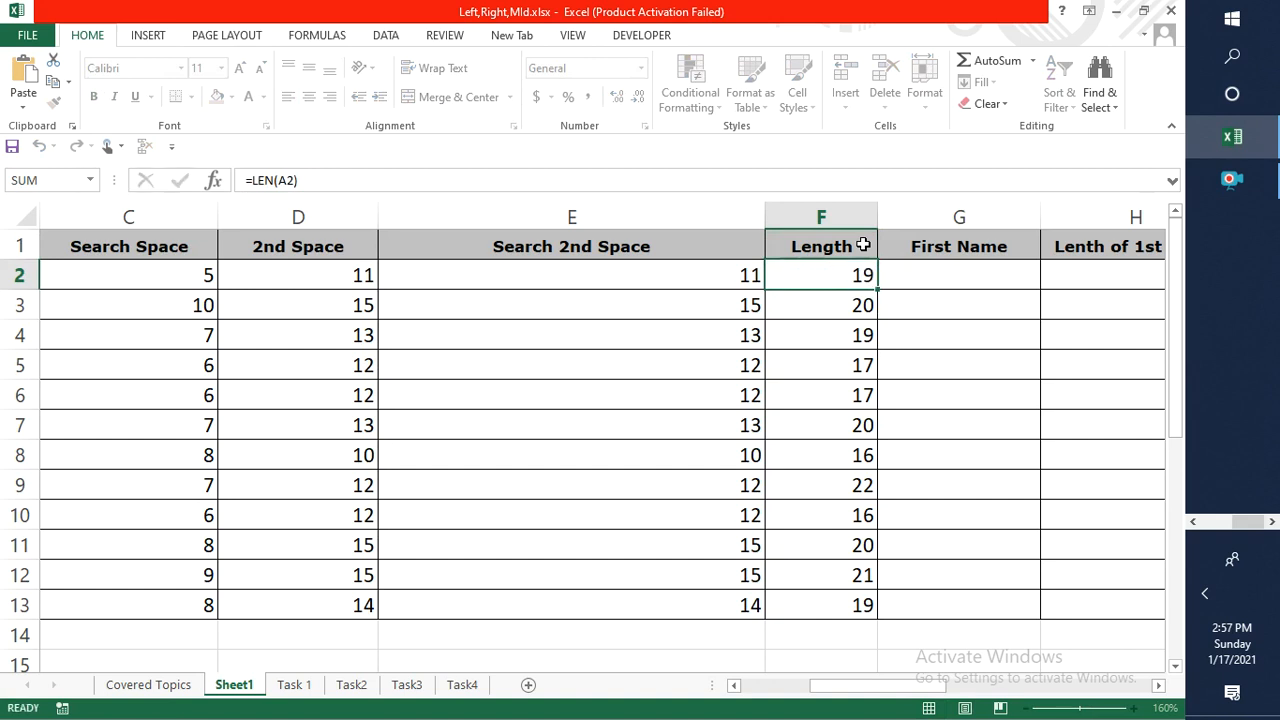
# Review row 2 of Sheet1 from the Name column across to the First Name and Lenth of 1st Name columns.
pyautogui.press('Home')
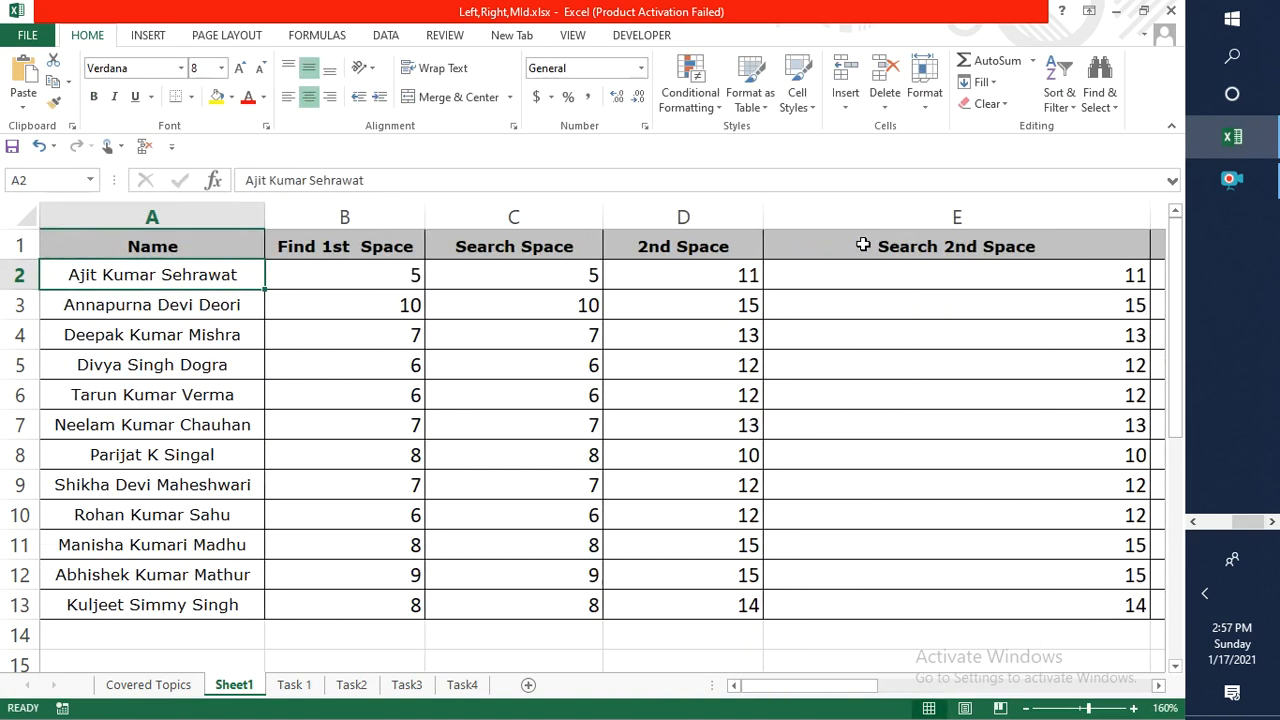
pyautogui.hotkey('ctrl', 'Right')
pyautogui.press('Right')
pyautogui.press('Right')
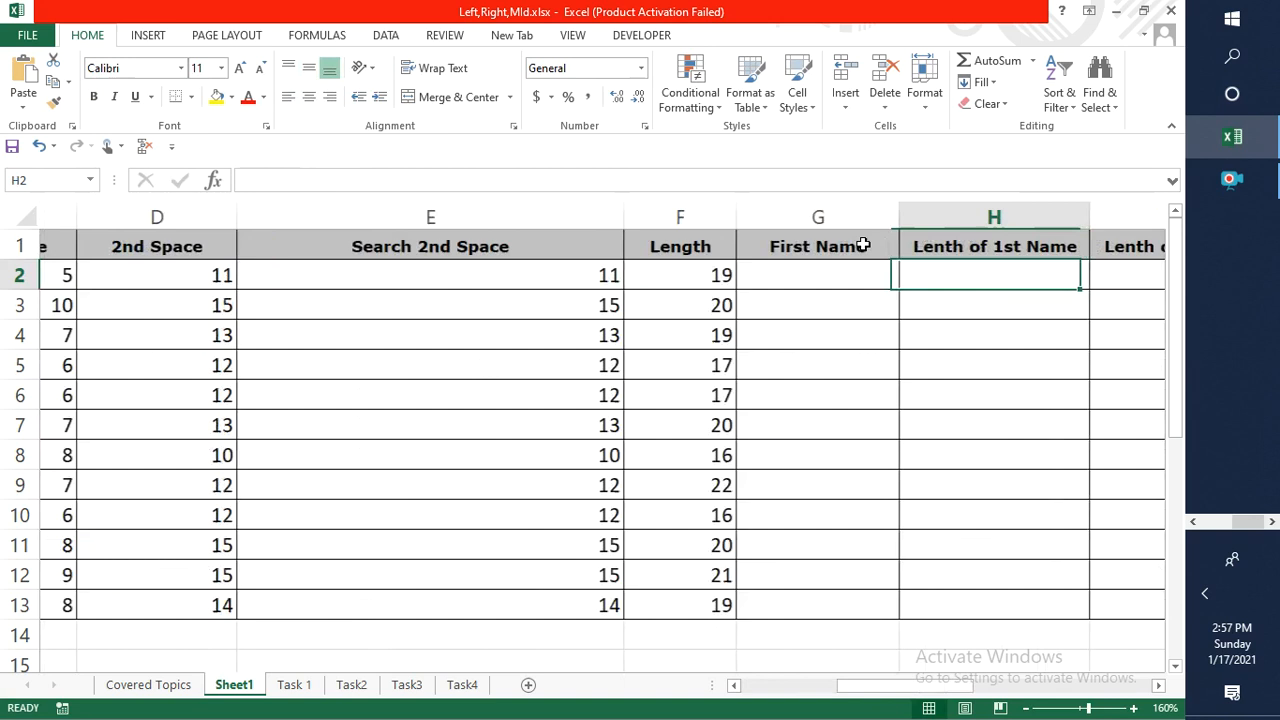
pyautogui.press('Left')
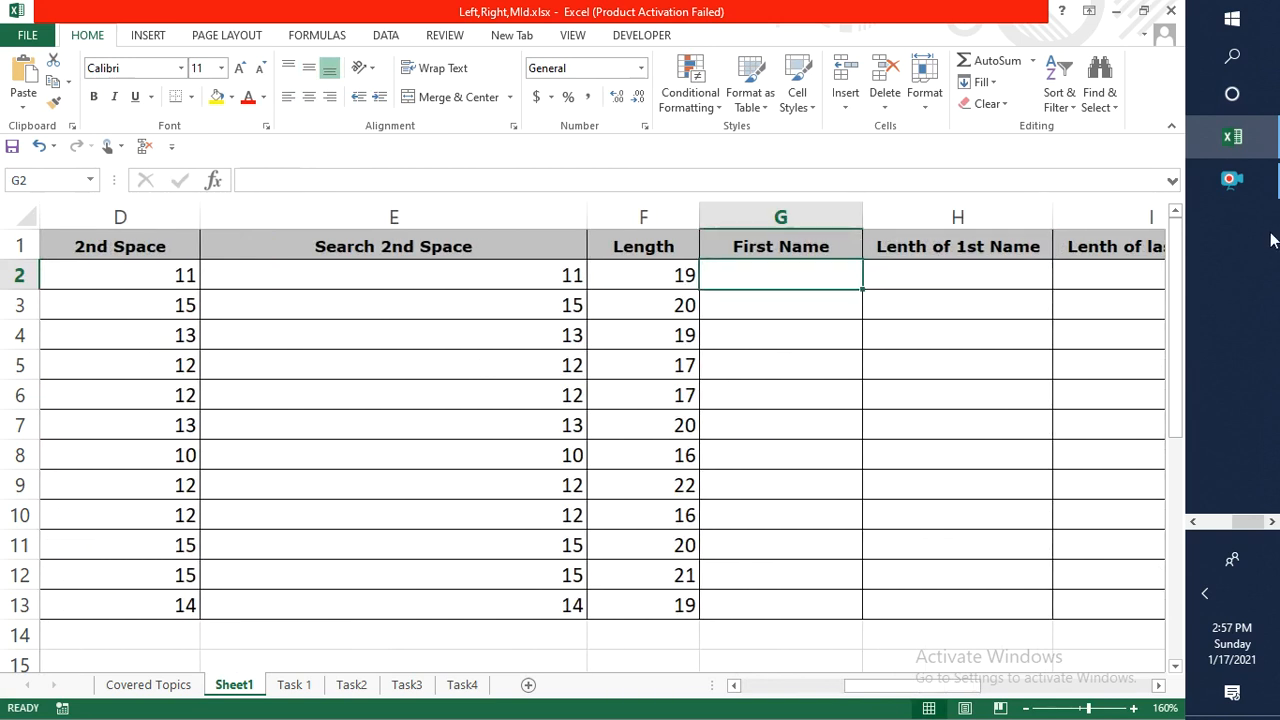
pyautogui.press('Home')
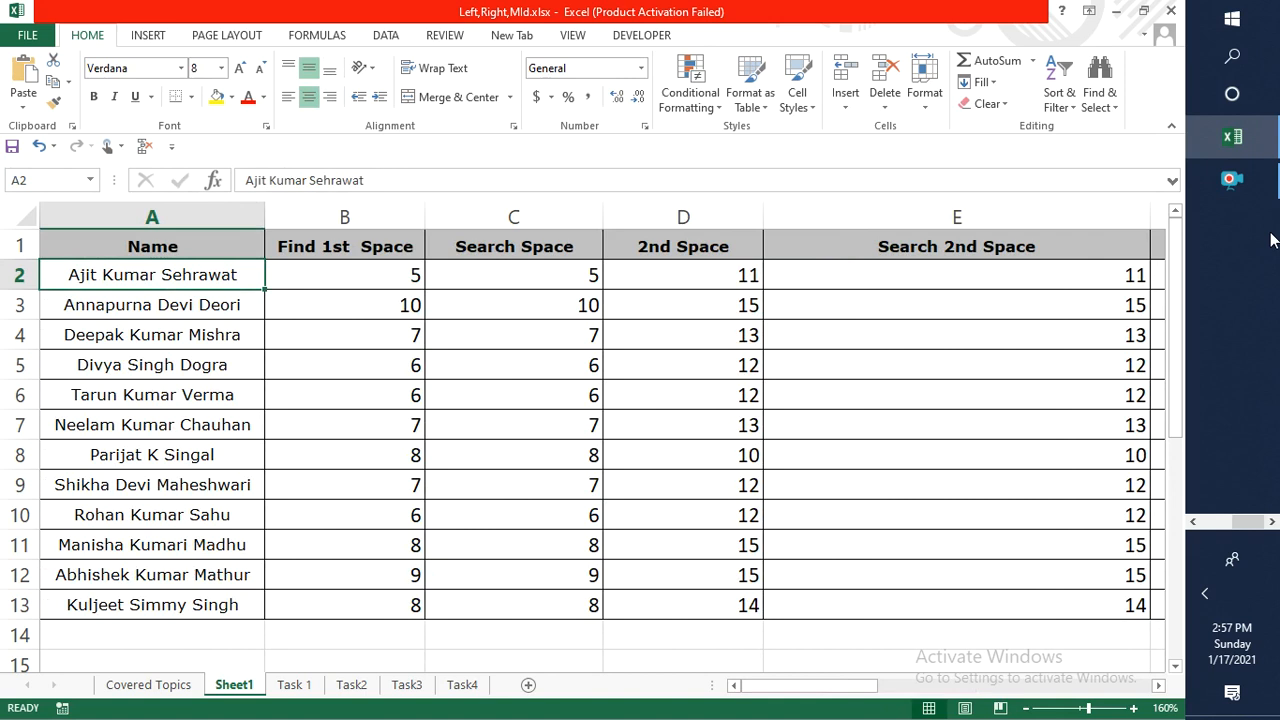
pyautogui.press('Right')
pyautogui.press('Right')
pyautogui.press('Right')
pyautogui.press('Right')
pyautogui.press('Right')
pyautogui.press('Right')
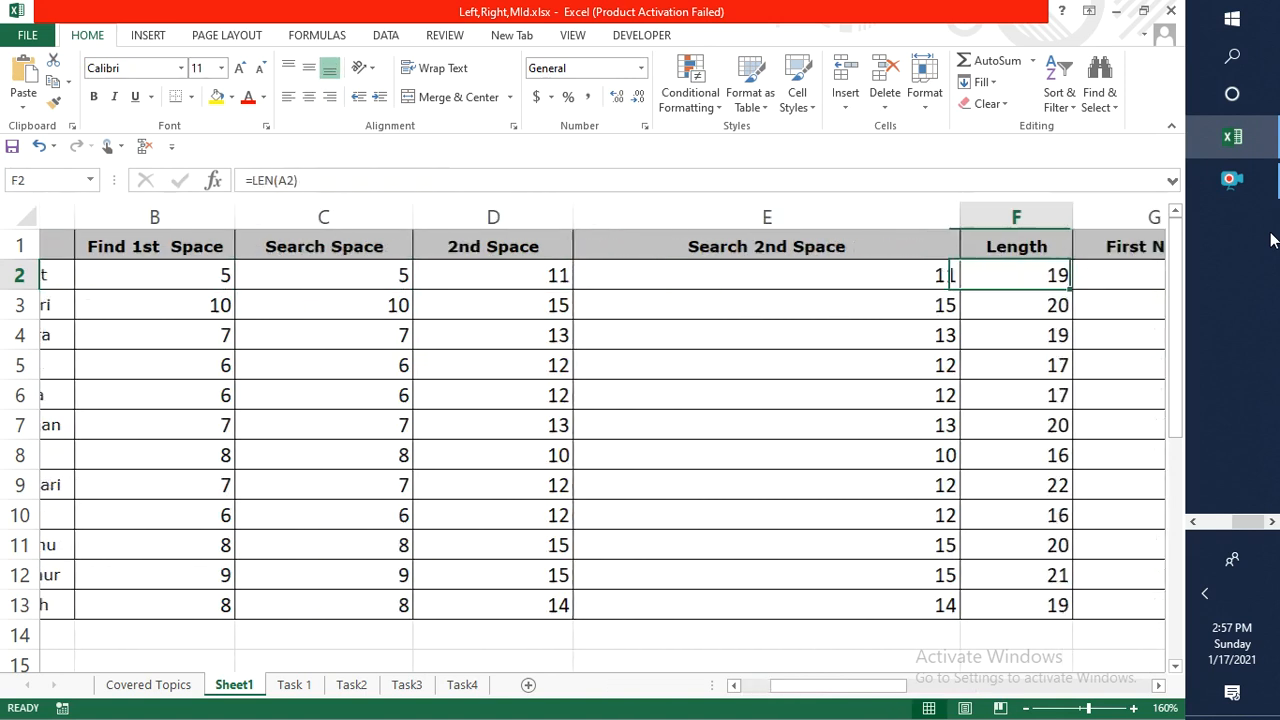
pyautogui.press('Right')
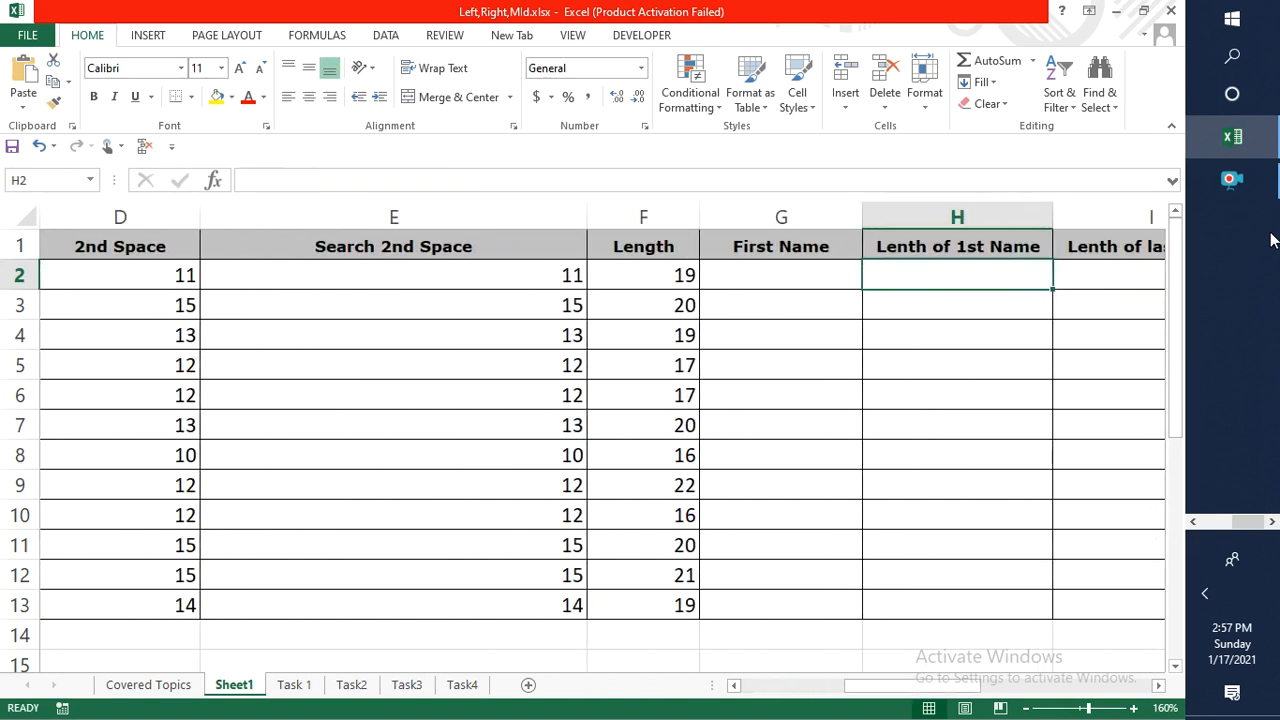
pyautogui.press('Left')
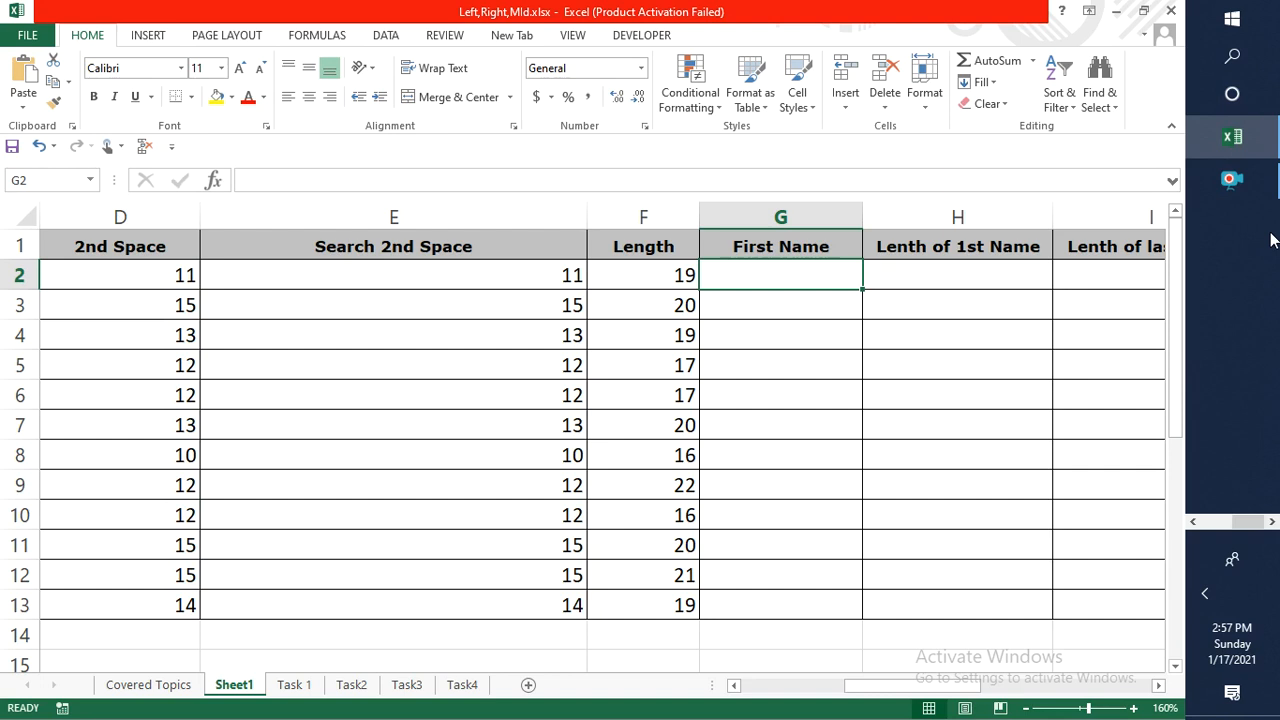
# Enter the formula =LEFT(A2,4) in cell G2 of the First Name column.
pyautogui.press('Home')
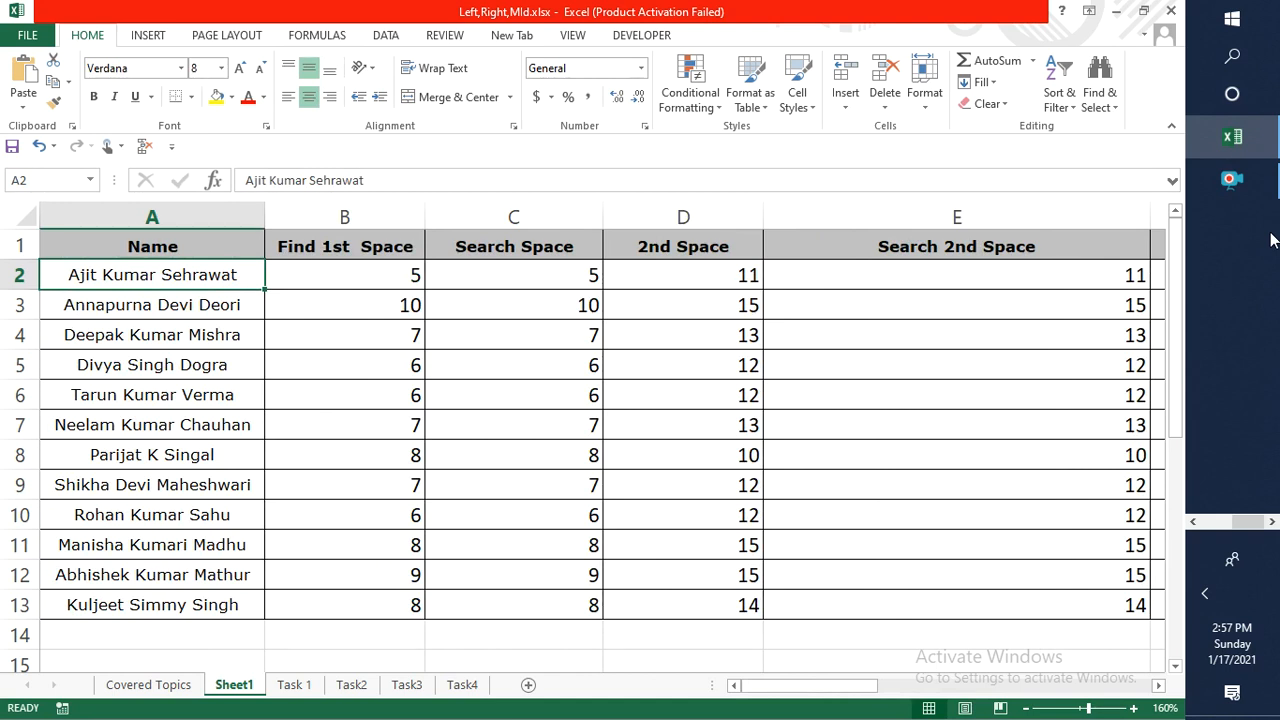
pyautogui.press('Right')
pyautogui.press('Right')
pyautogui.press('Right')
pyautogui.press('Right')
pyautogui.press('Right')
pyautogui.press('Right')
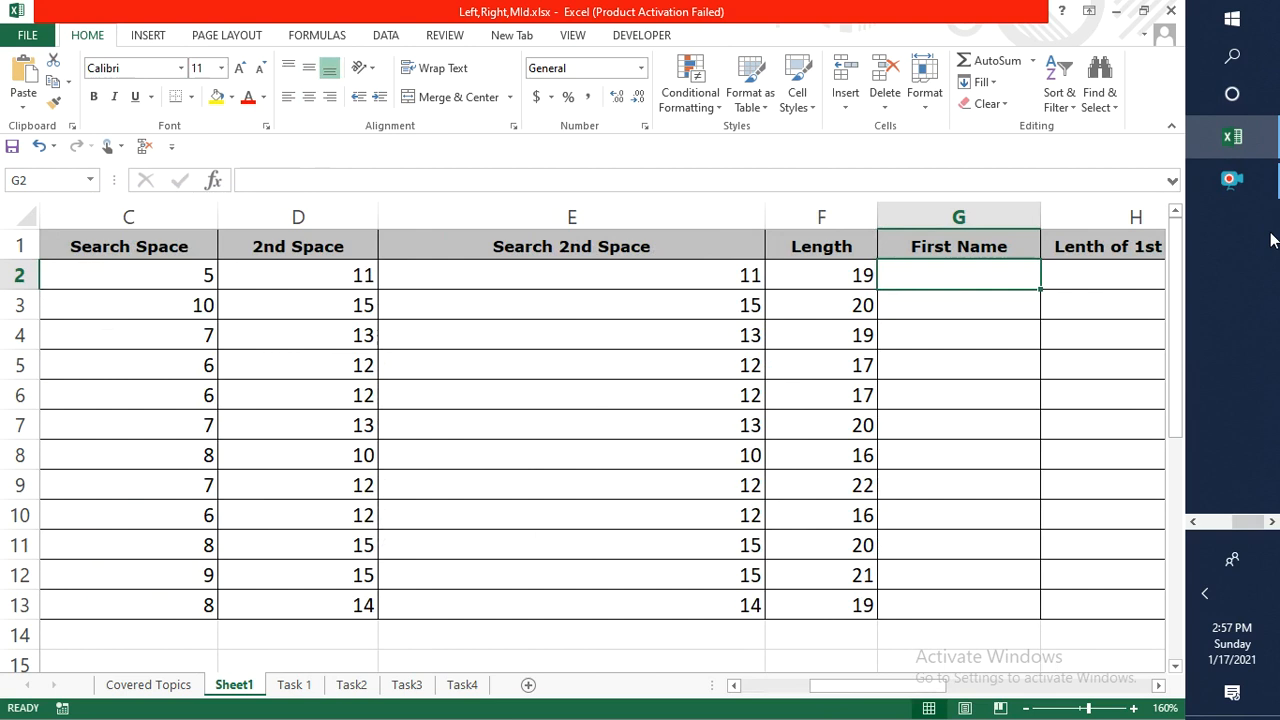
pyautogui.write('=')
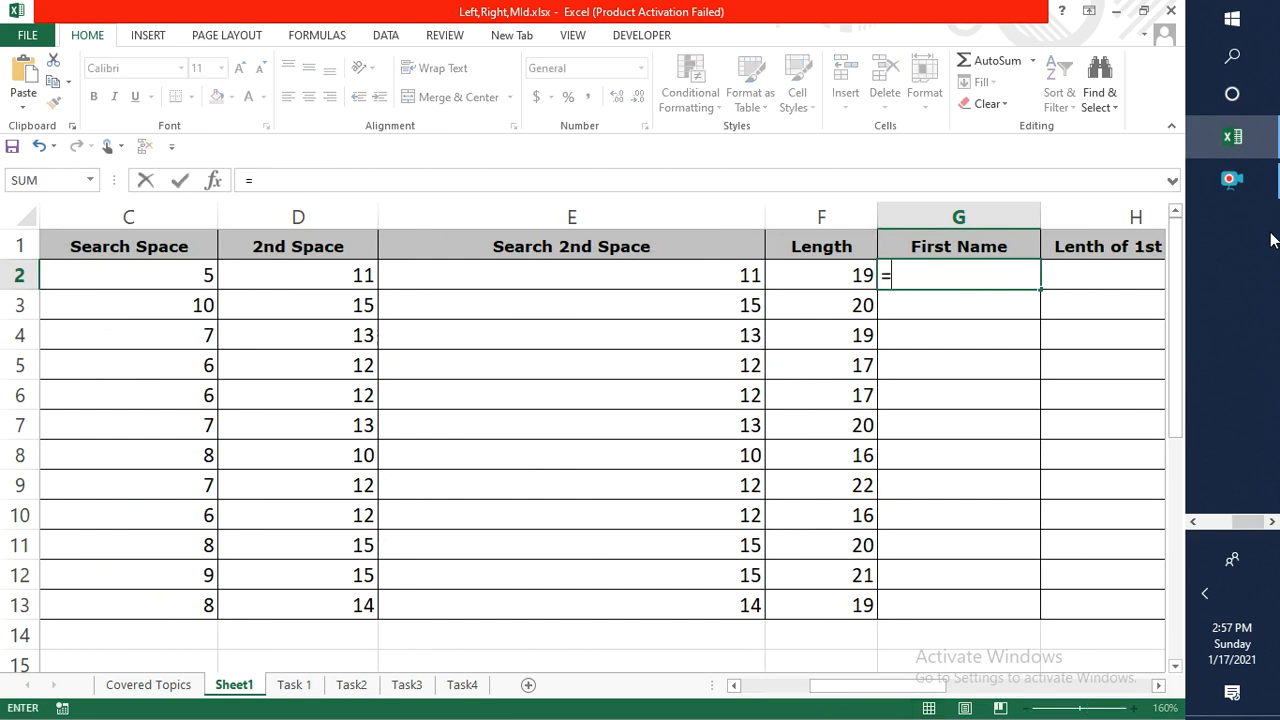
pyautogui.write('Lef')
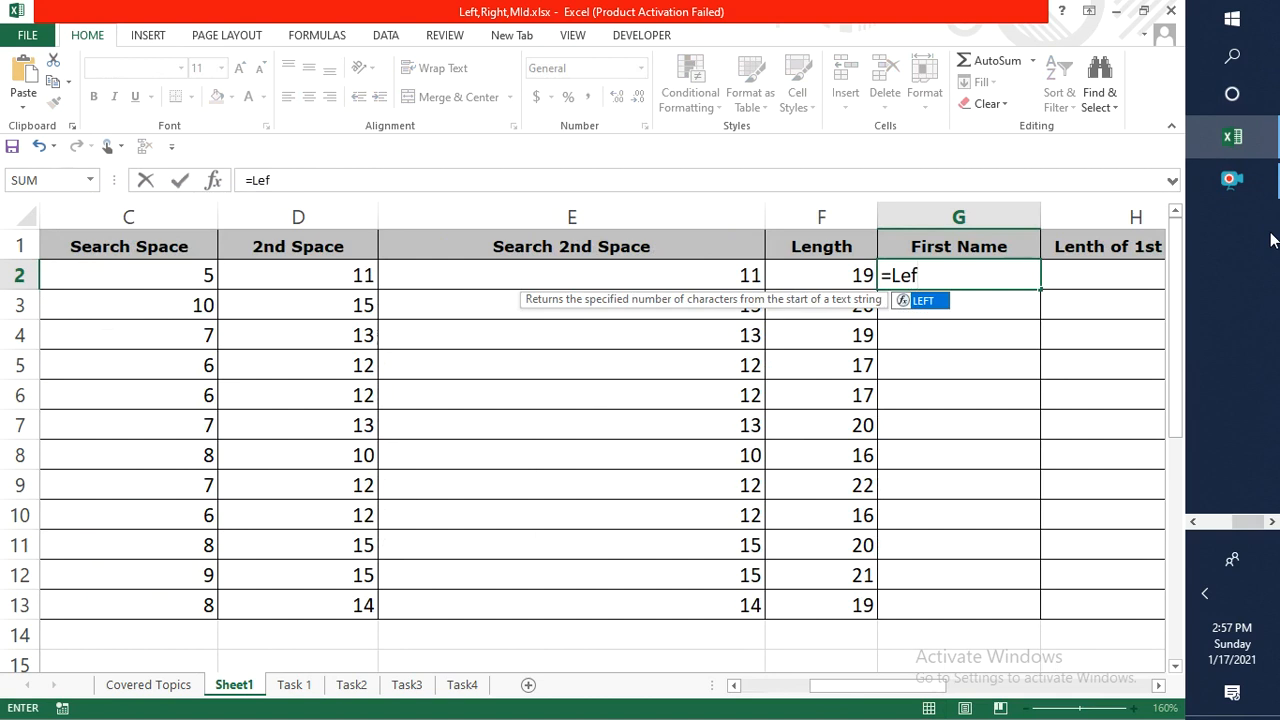
pyautogui.press('Tab')
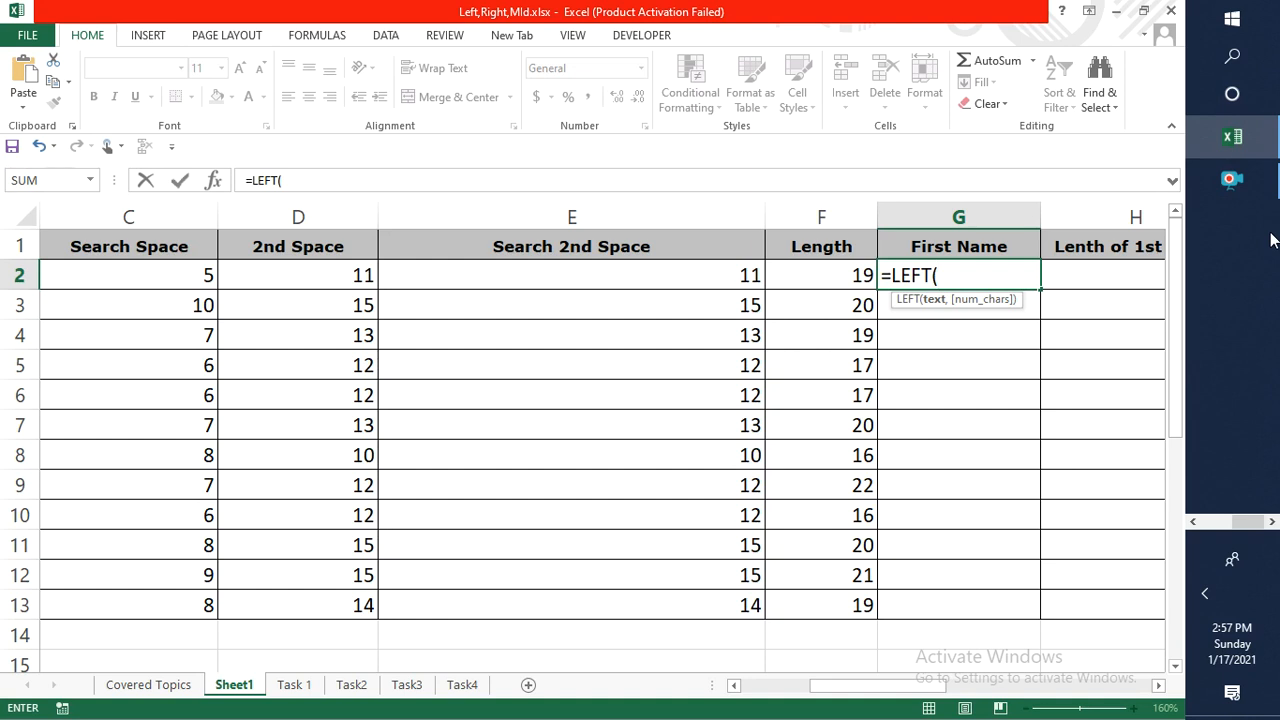
pyautogui.write('A2,4)')
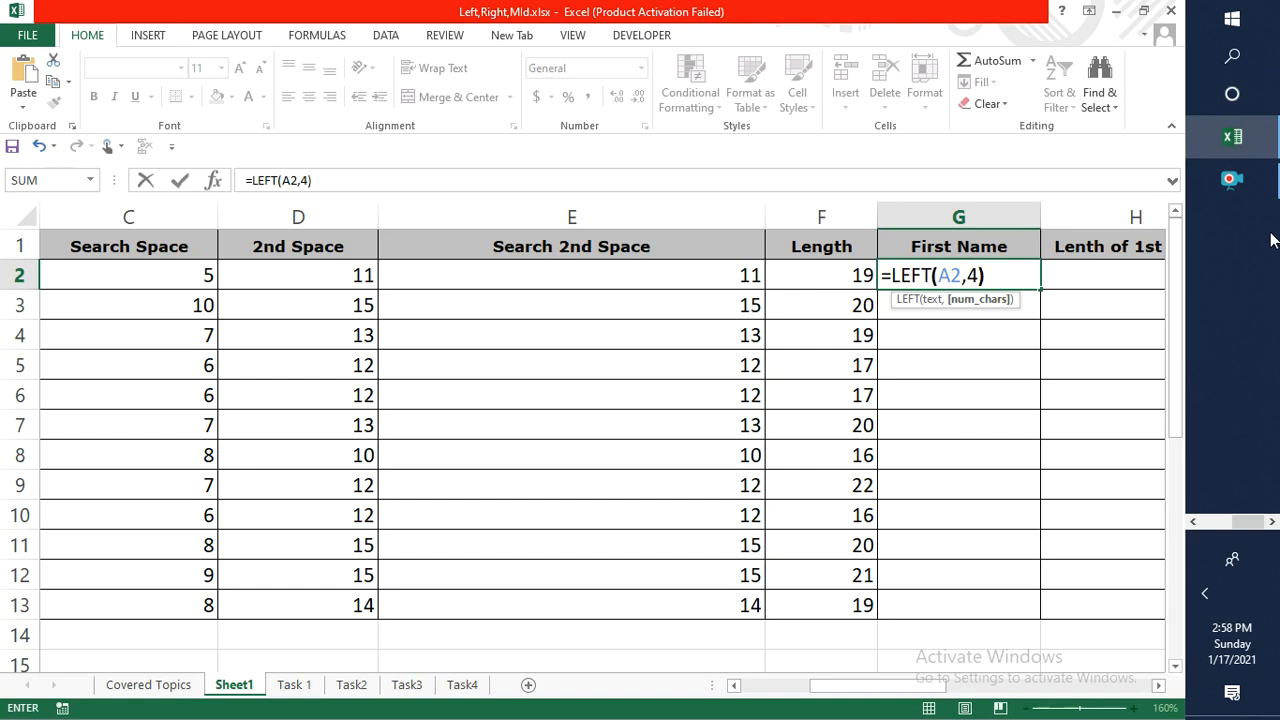
pyautogui.press('Return')
pyautogui.press('Up')
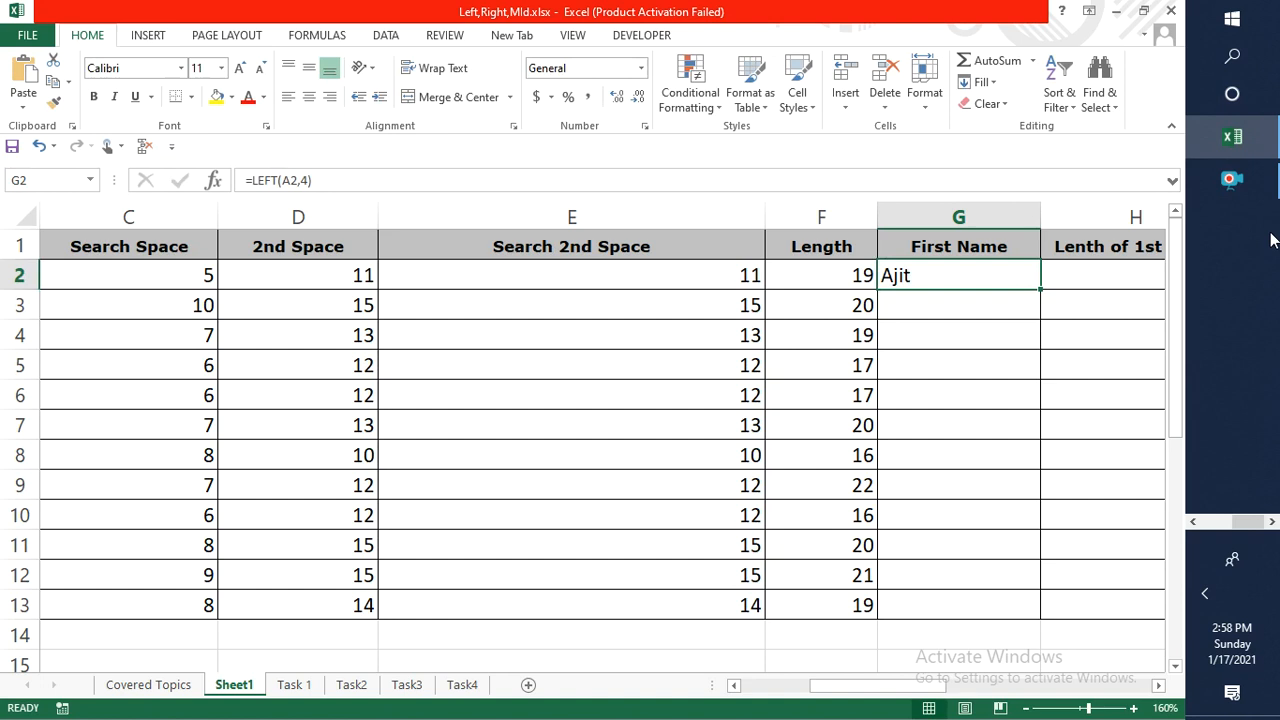
# Check the first few full names in the Name column against the extracted result in G2.
pyautogui.hotkey('ctrl', 'Left')
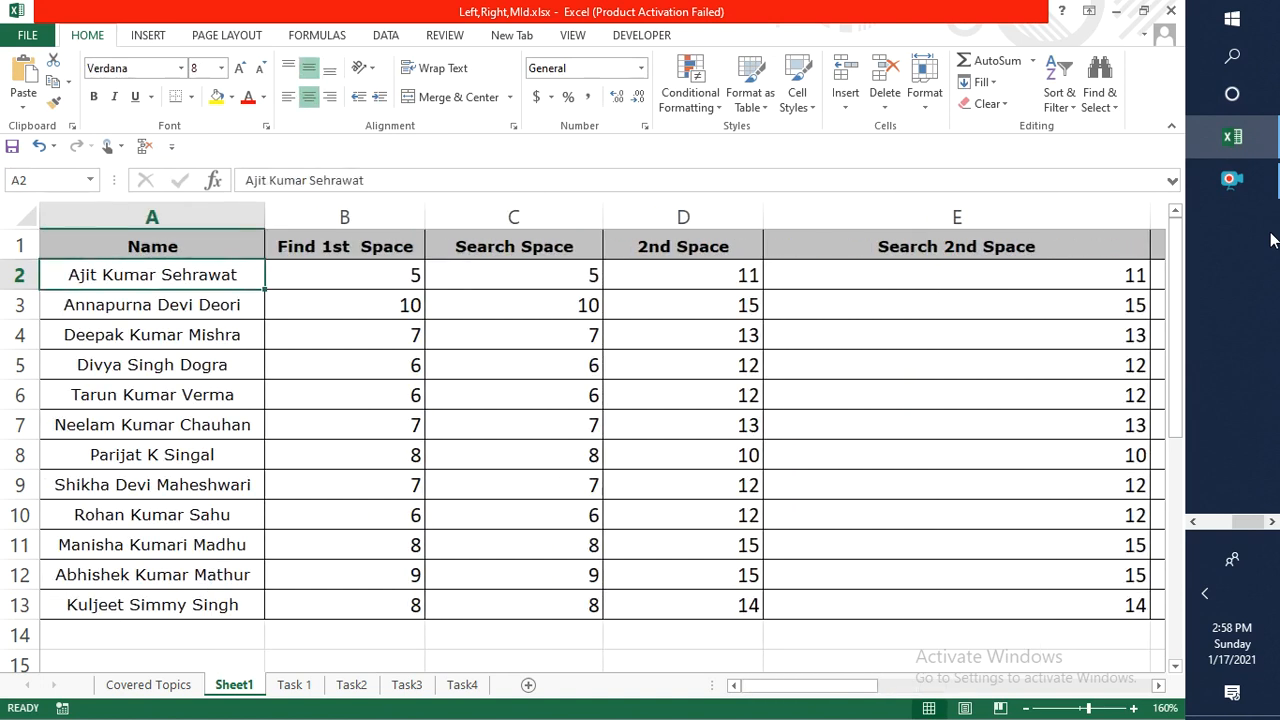
pyautogui.press('Down')
pyautogui.press('Down')
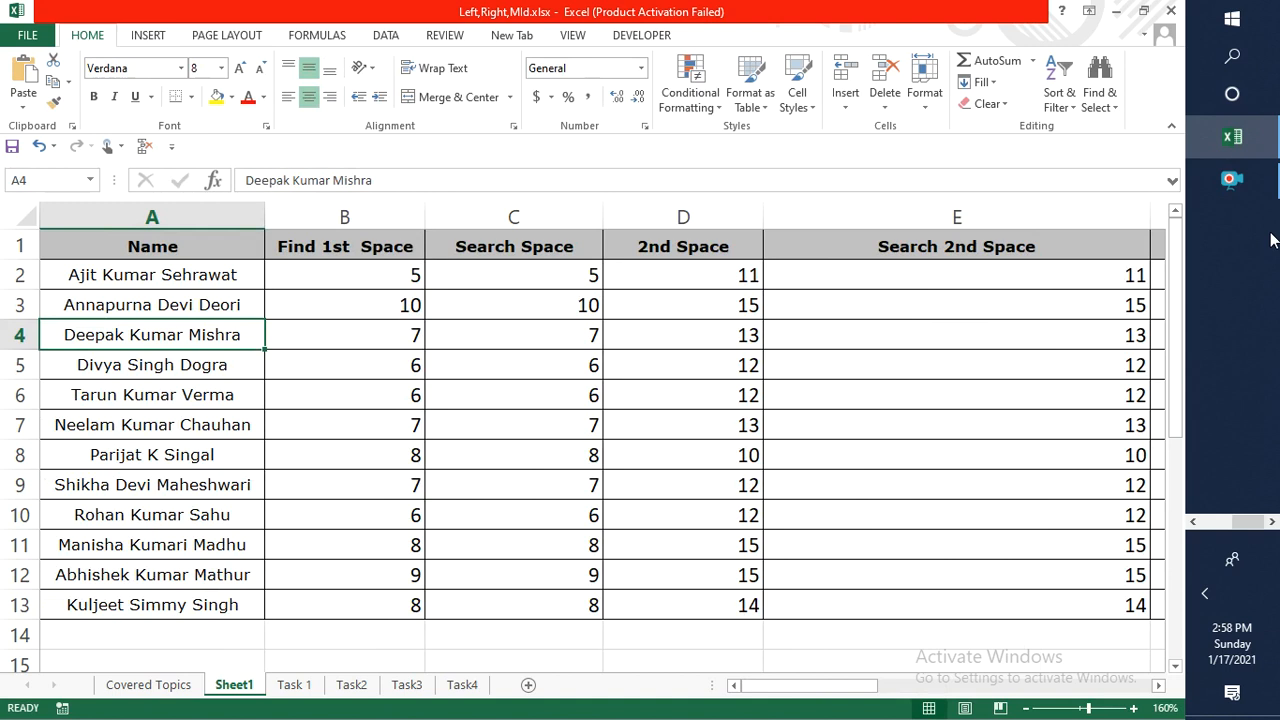
pyautogui.press('Up')
pyautogui.press('Up')
pyautogui.press('Up')
pyautogui.press('Down')
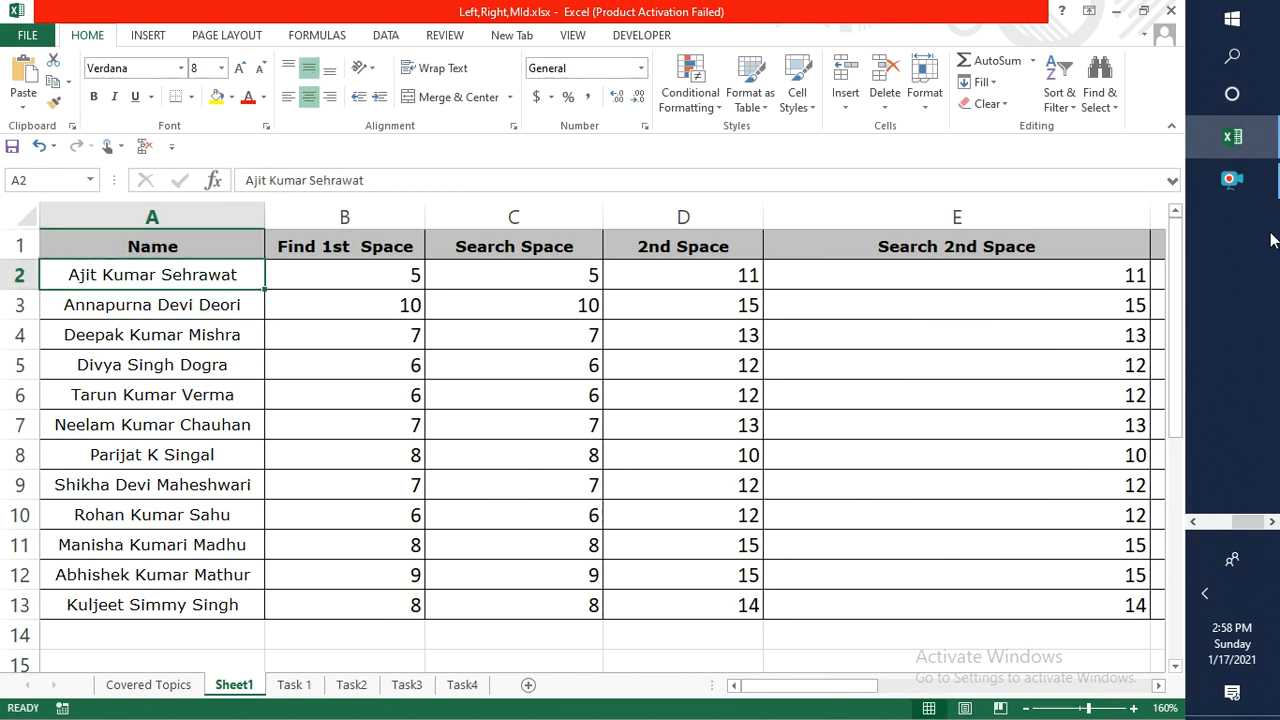
pyautogui.hotkey('ctrl', 'Right')
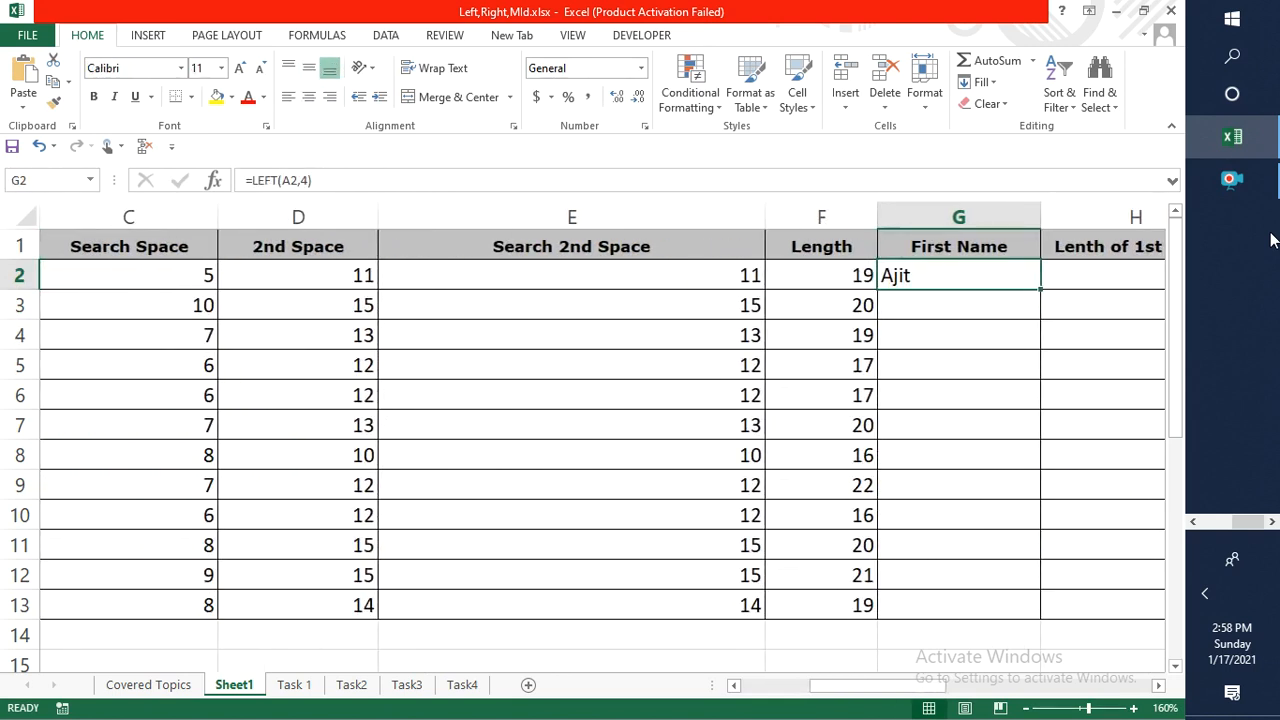
# Fill the LEFT formula from G2 down through G13.
pyautogui.click(1037, 291)
pyautogui.hotkey('shift', 'Down')
pyautogui.hotkey('shift', 'Down')
pyautogui.hotkey('shift', 'Down')
pyautogui.hotkey('shift', 'Down')
pyautogui.hotkey('shift', 'Down')
pyautogui.hotkey('shift', 'Down')
pyautogui.hotkey('shift', 'Down')
pyautogui.hotkey('shift', 'Down')
pyautogui.hotkey('shift', 'Down')
pyautogui.hotkey('shift', 'Down')
pyautogui.hotkey('shift', 'Down')
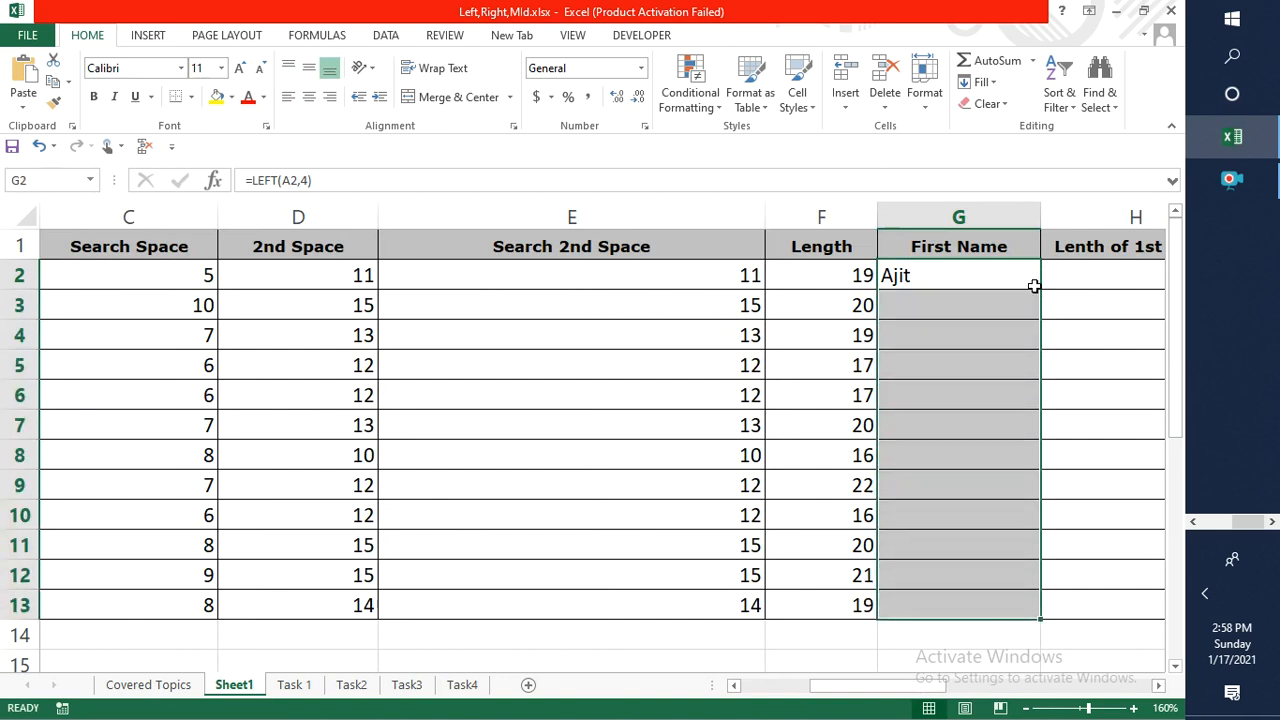
pyautogui.hotkey('ctrl', 'd')
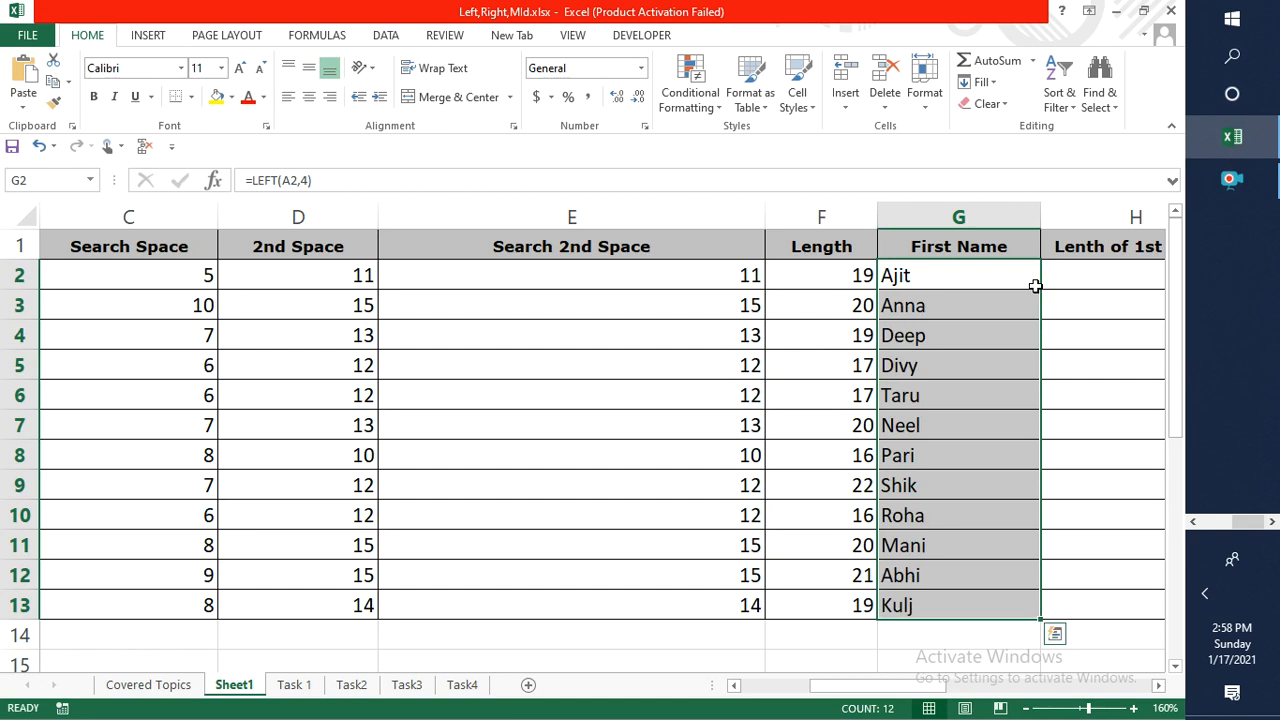
# Inspect the LEFT formulas in G2 to G4 of the First Name column without editing them.
pyautogui.click(984, 276)
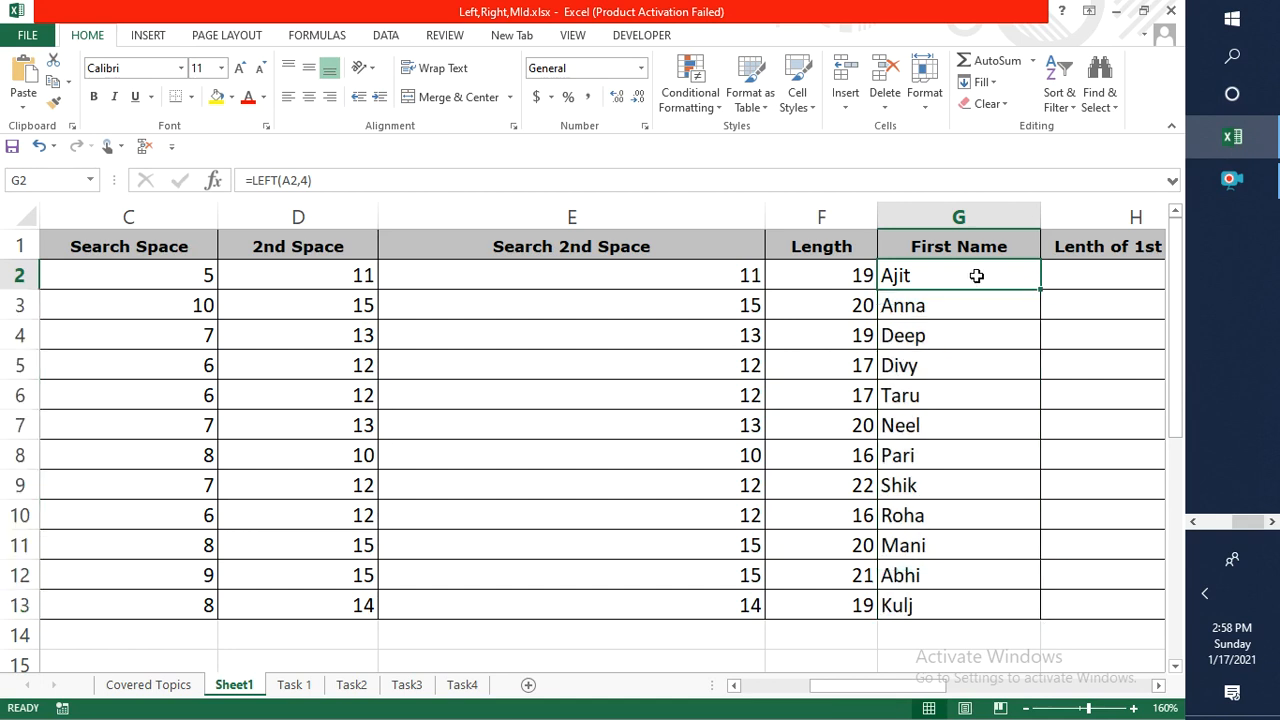
pyautogui.doubleClick(976, 276)
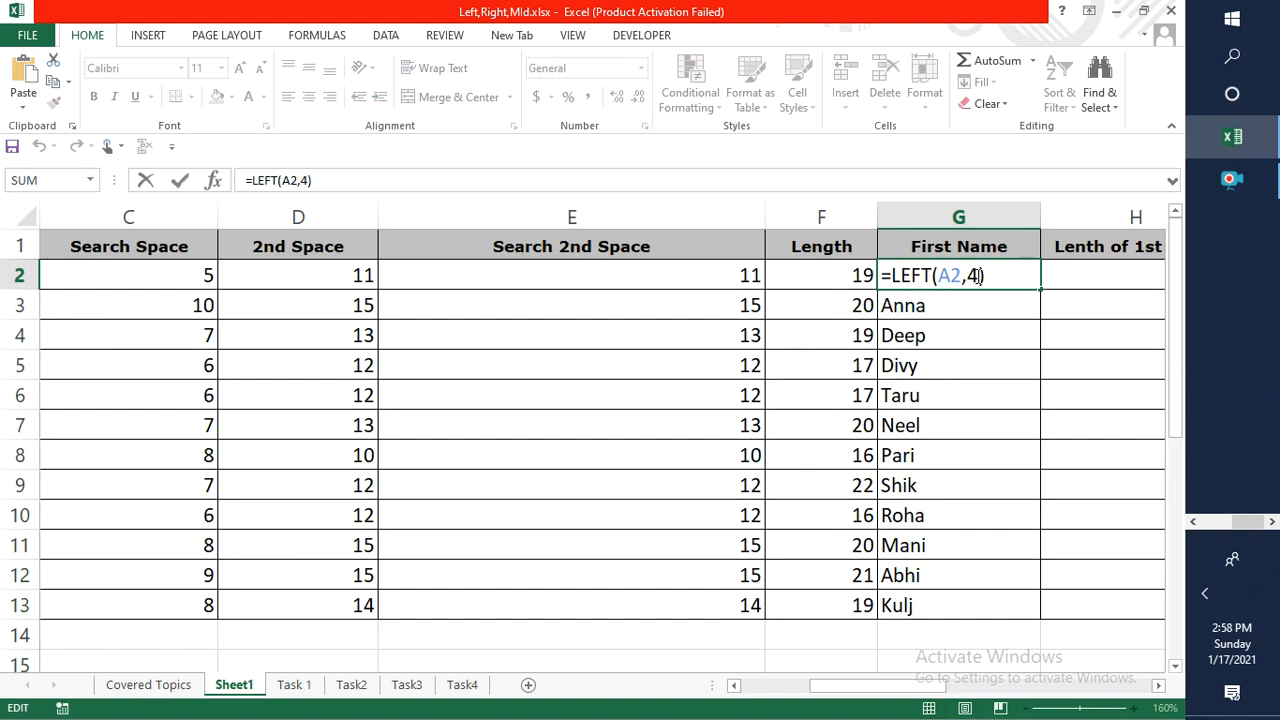
pyautogui.press('Escape')
pyautogui.press('Down')
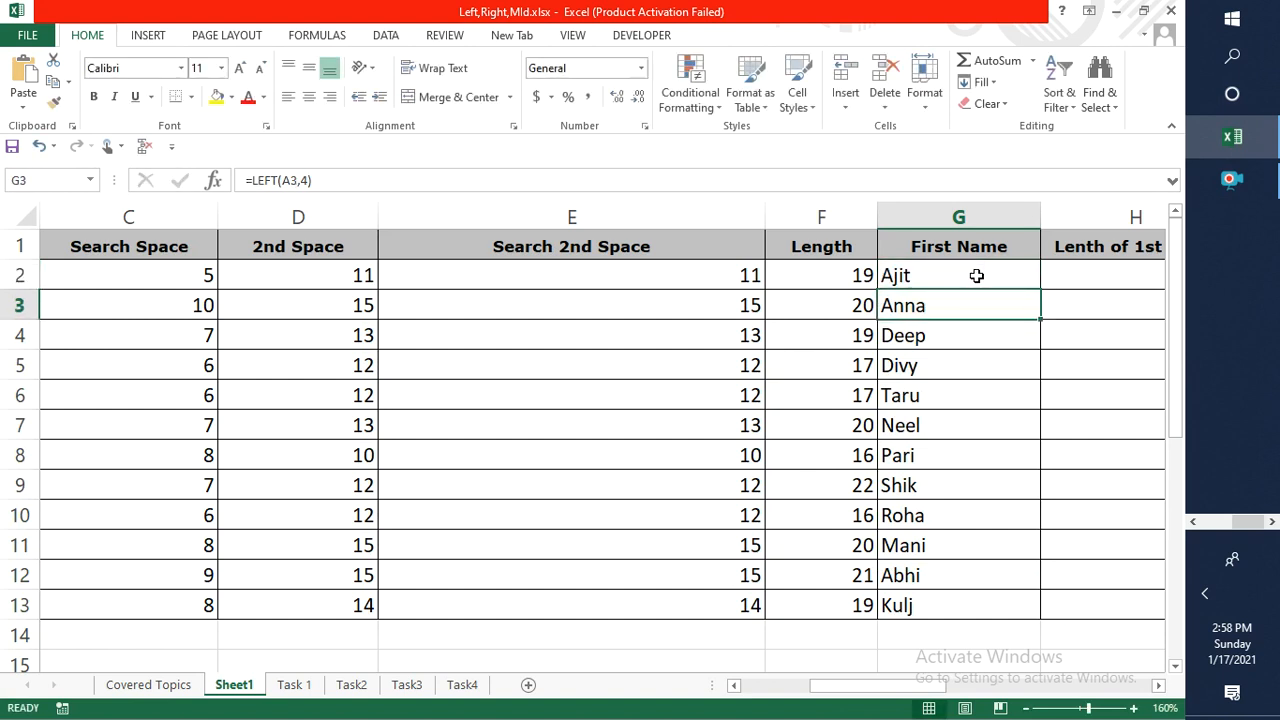
pyautogui.press('F2')
pyautogui.press('Escape')
pyautogui.press('Down')
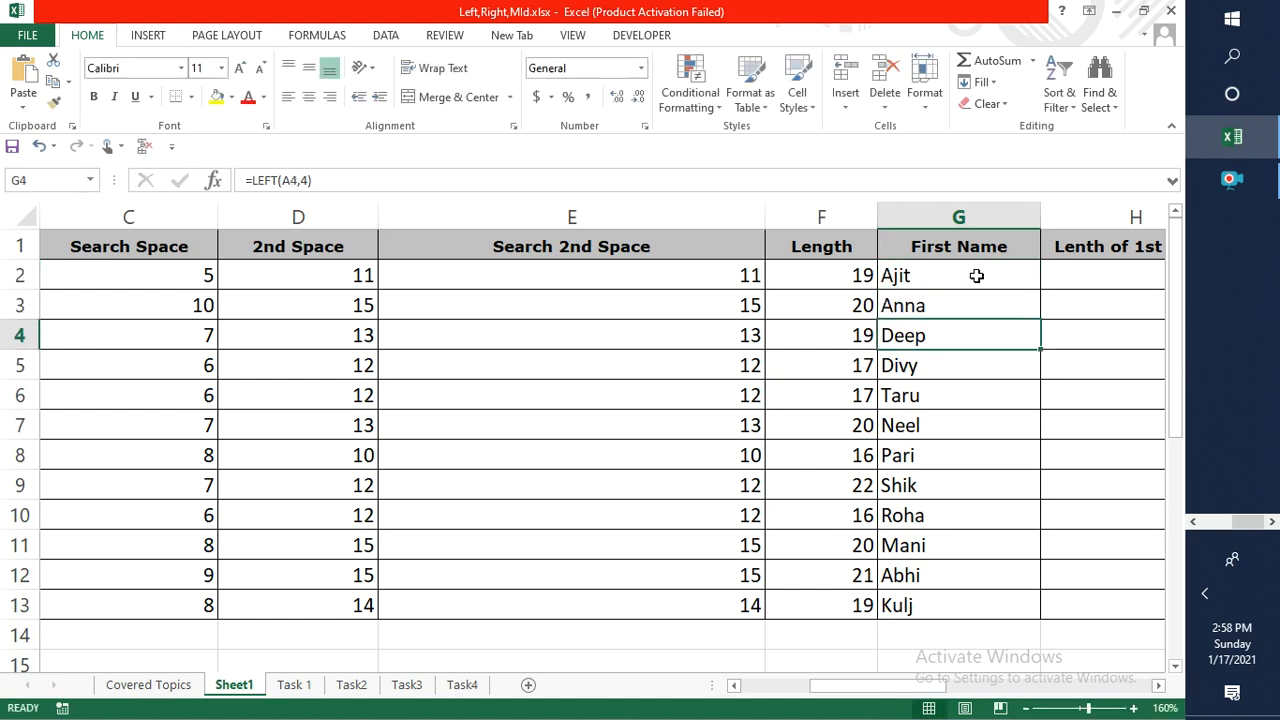
pyautogui.press('Up')
pyautogui.press('Up')
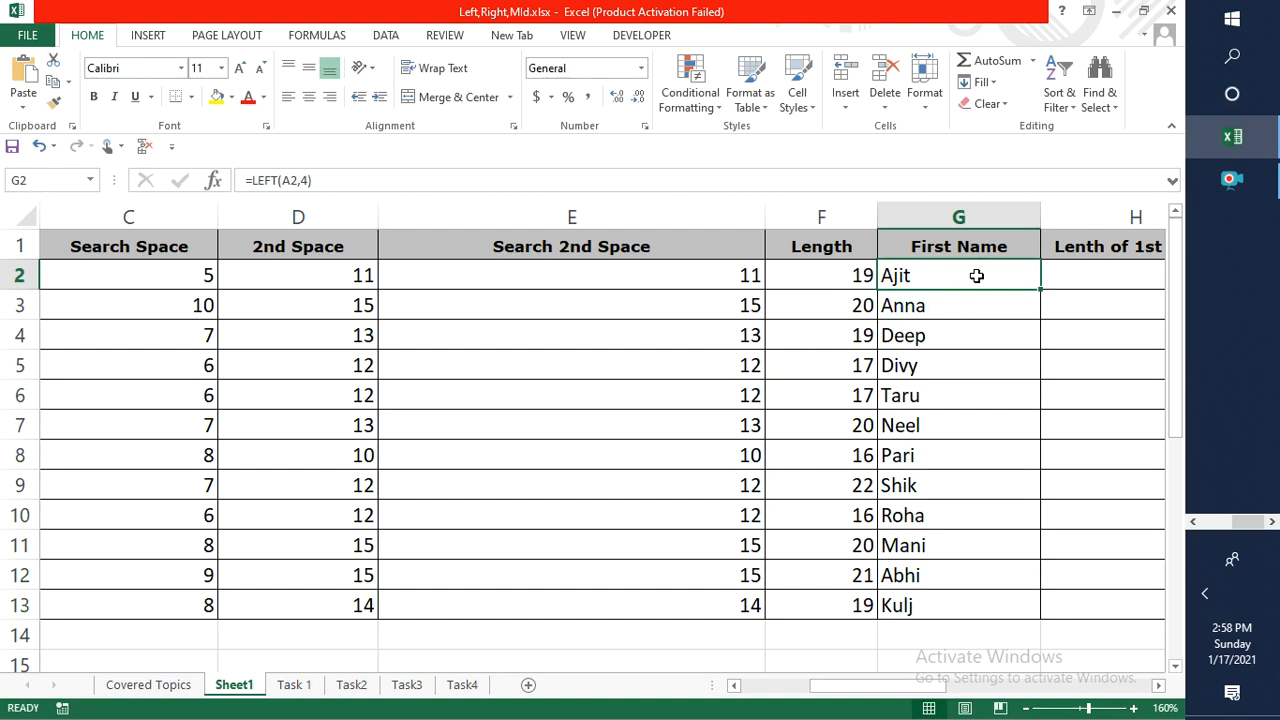
# Examine the text and num_chars arguments of the LEFT formula in G2, keeping the formula as it is.
pyautogui.press('F2')
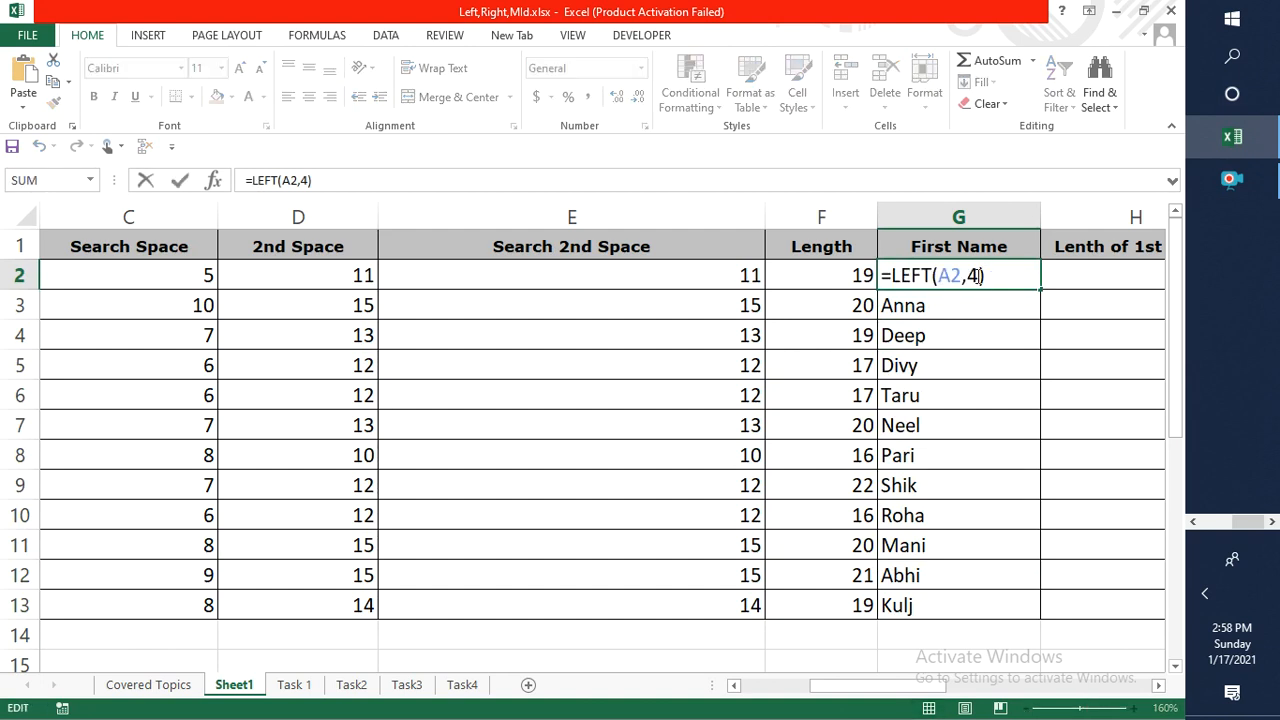
pyautogui.click(924, 276)
pyautogui.click(934, 300)
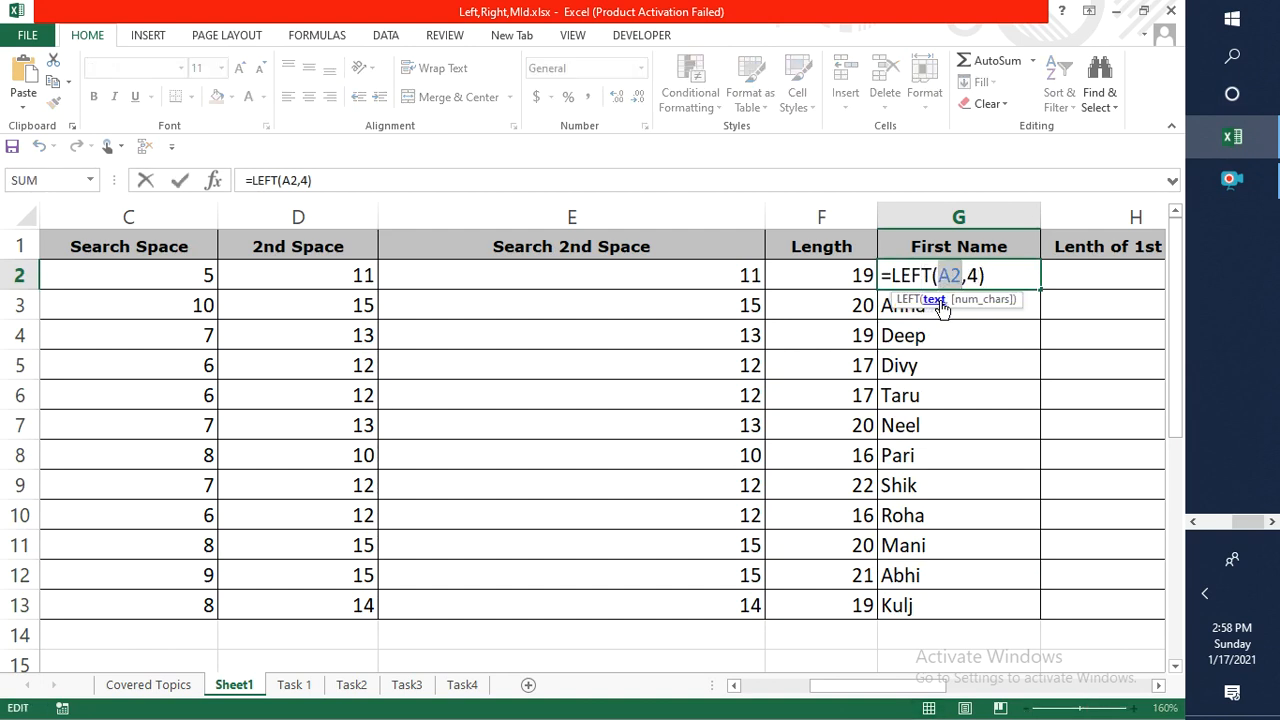
pyautogui.click(972, 300)
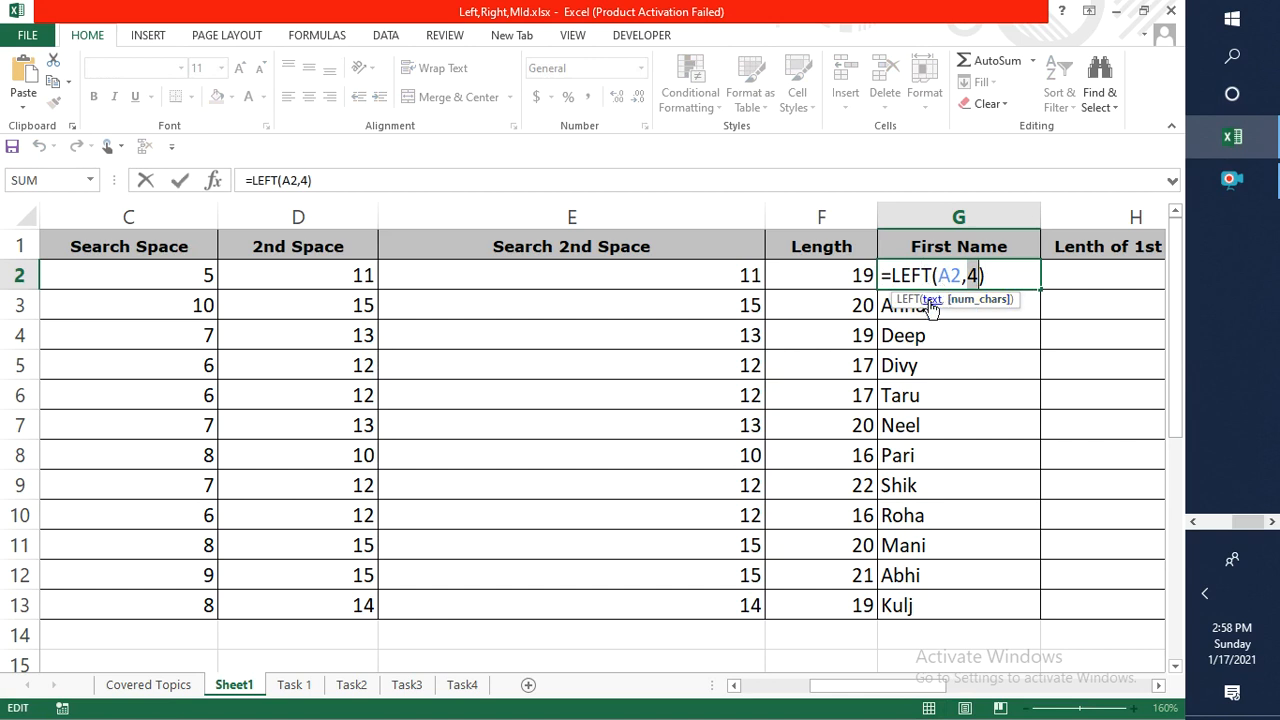
pyautogui.click(932, 300)
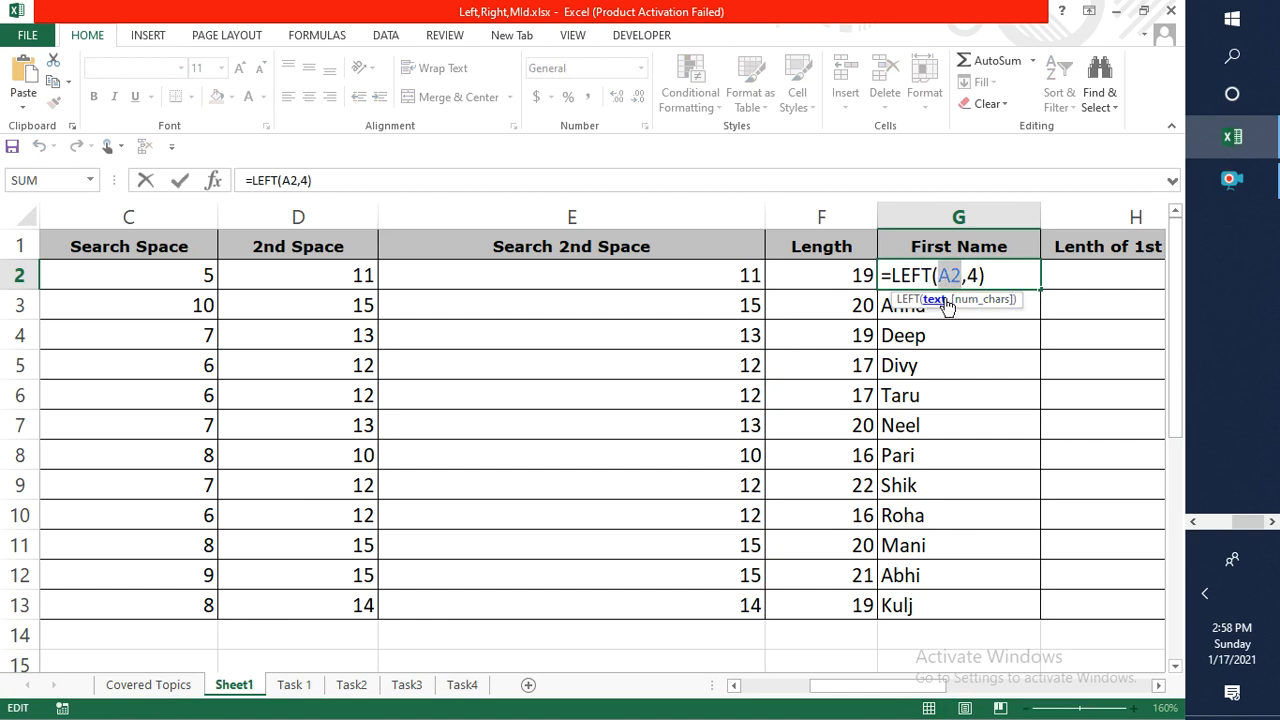
pyautogui.click(962, 302)
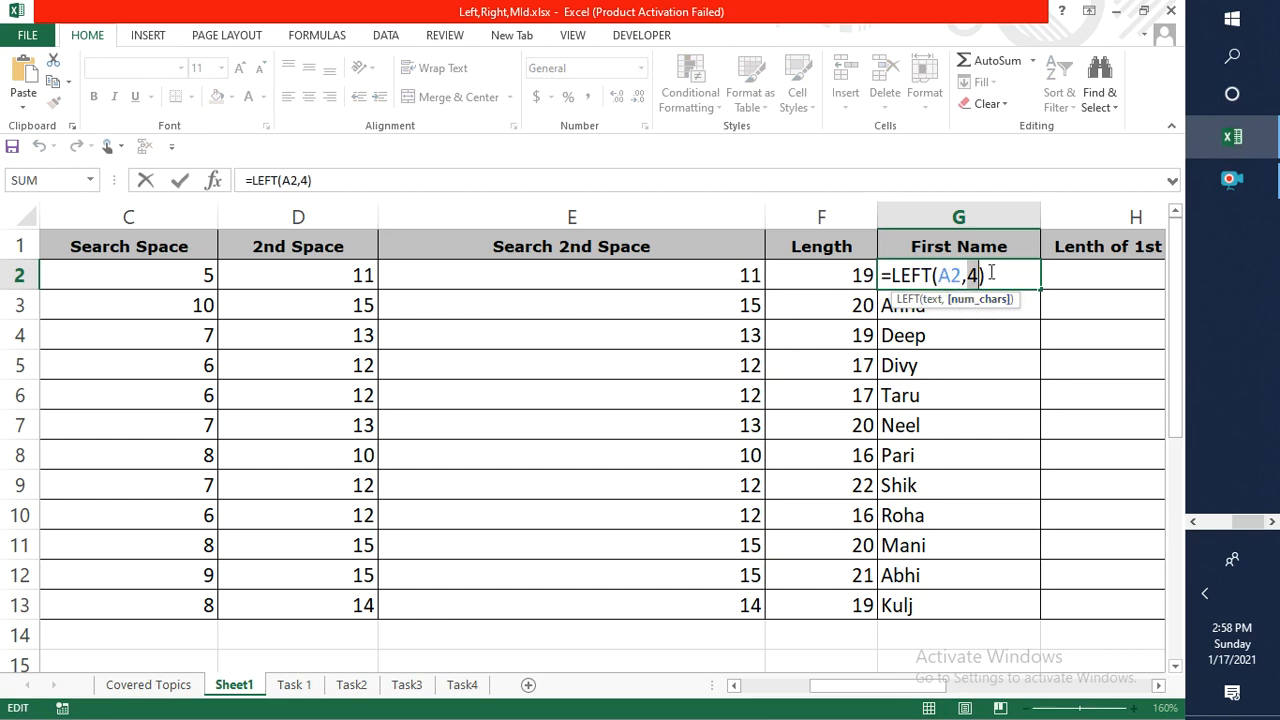
pyautogui.click(991, 275)
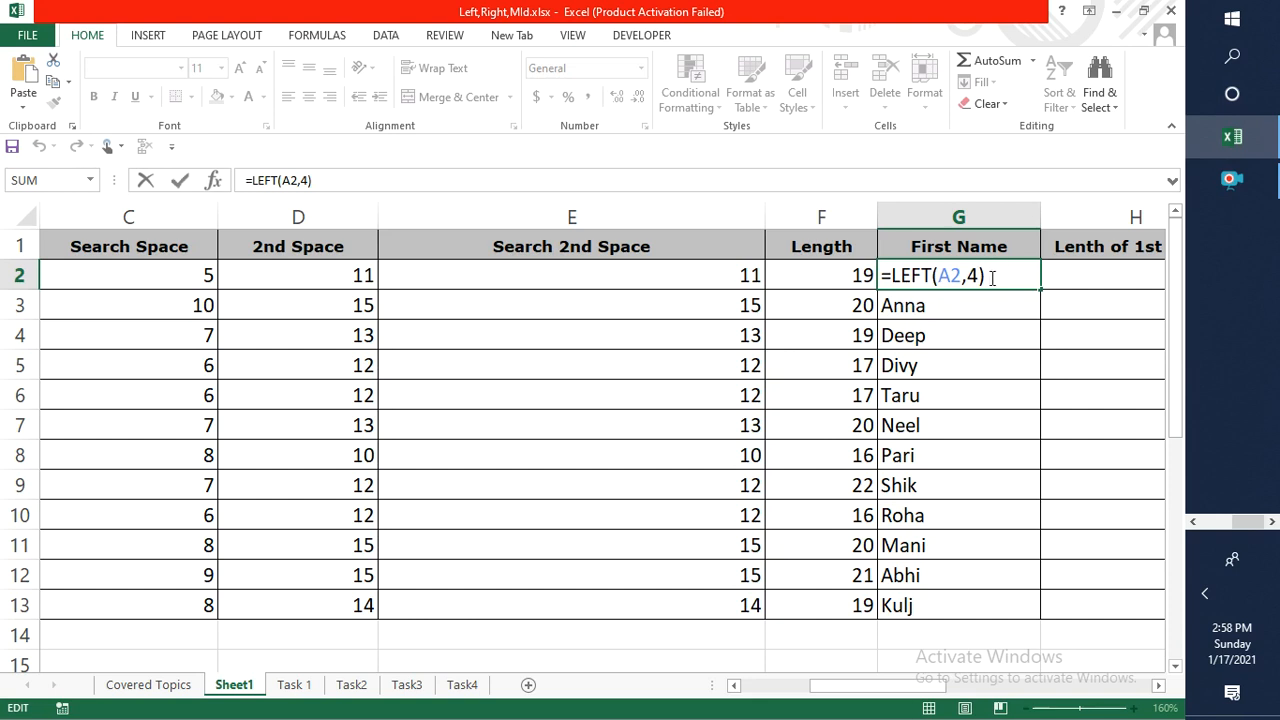
pyautogui.hotkey('ctrl', 'Return')
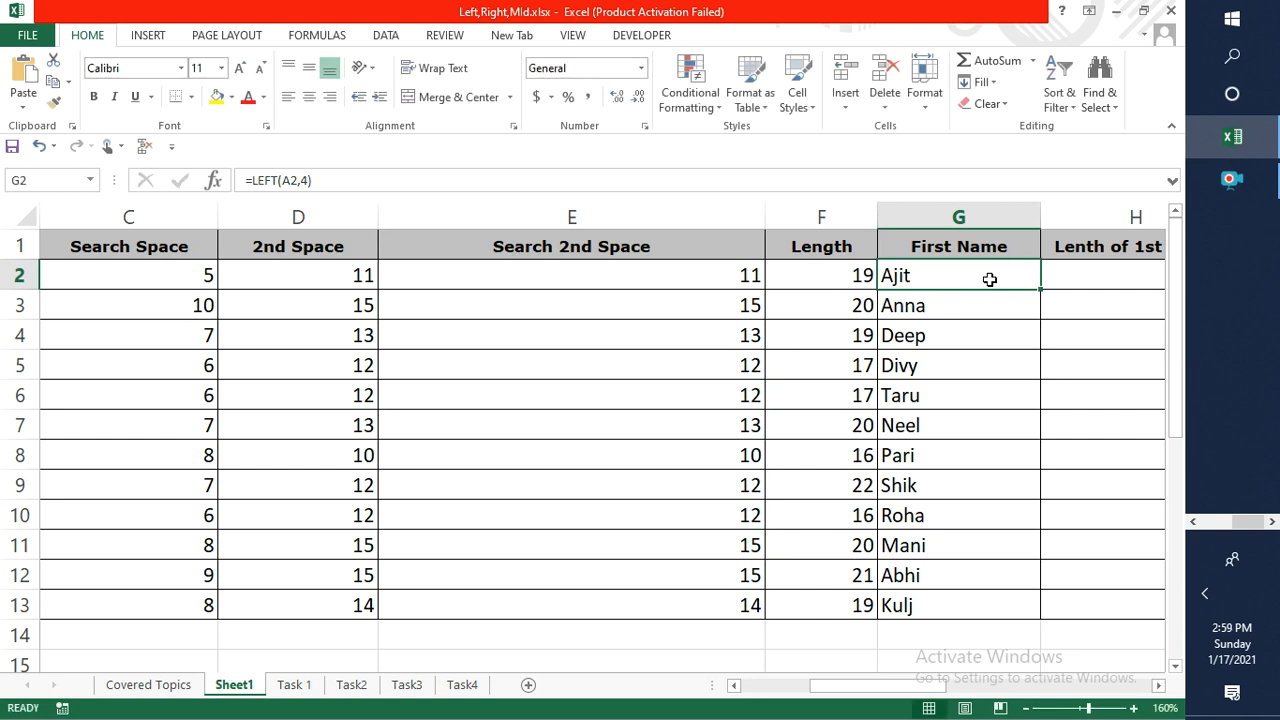
# Go through the First Name column cell by cell from G3 to G12 and back up to G5, checking each extracted name.
pyautogui.press('Down')
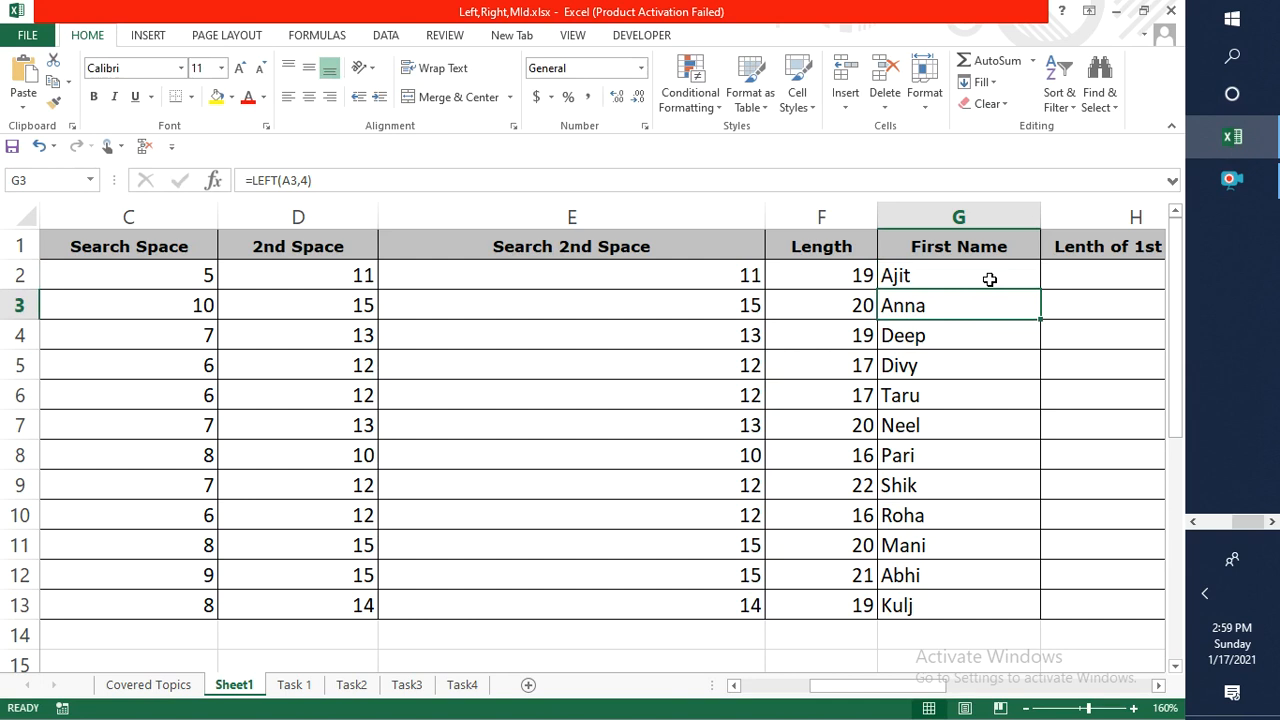
pyautogui.press('Down')
pyautogui.press('Down')
pyautogui.press('Down')
pyautogui.press('Down')
pyautogui.press('Down')
pyautogui.press('Down')
pyautogui.press('Down')
pyautogui.press('Down')
pyautogui.press('Down')
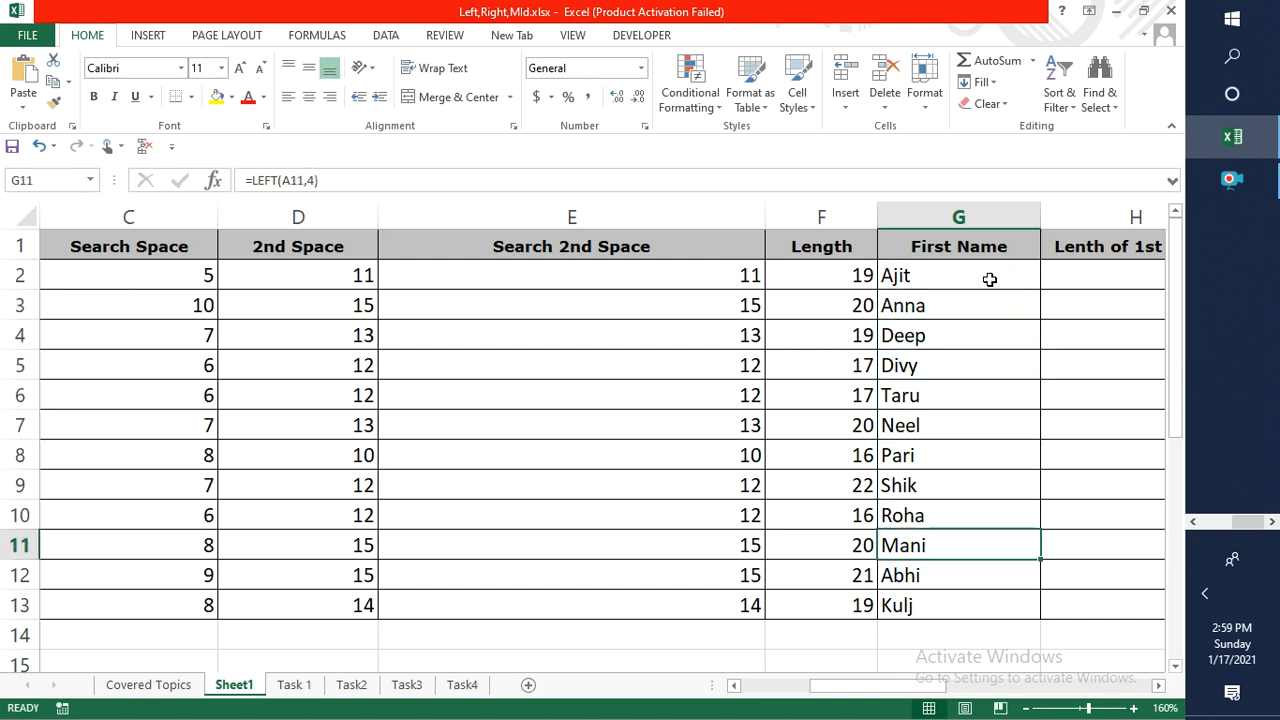
pyautogui.press('Down')
pyautogui.press('Up')
pyautogui.press('Up')
pyautogui.press('Up')
pyautogui.press('Up')
pyautogui.press('Up')
pyautogui.press('Up')
pyautogui.press('Up')
pyautogui.press('Up')
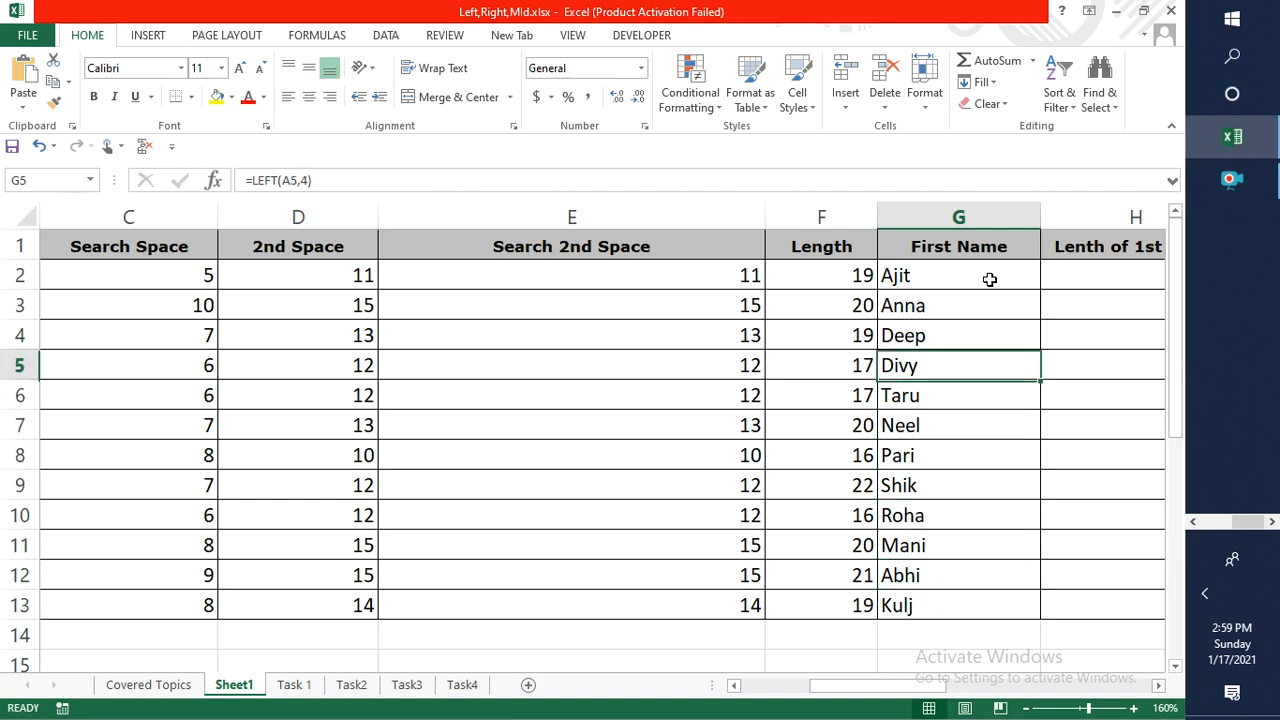
# Clear the formulas from the First Name column, G2 through G13.
pyautogui.press('Up')
pyautogui.press('Up')
pyautogui.press('Up')
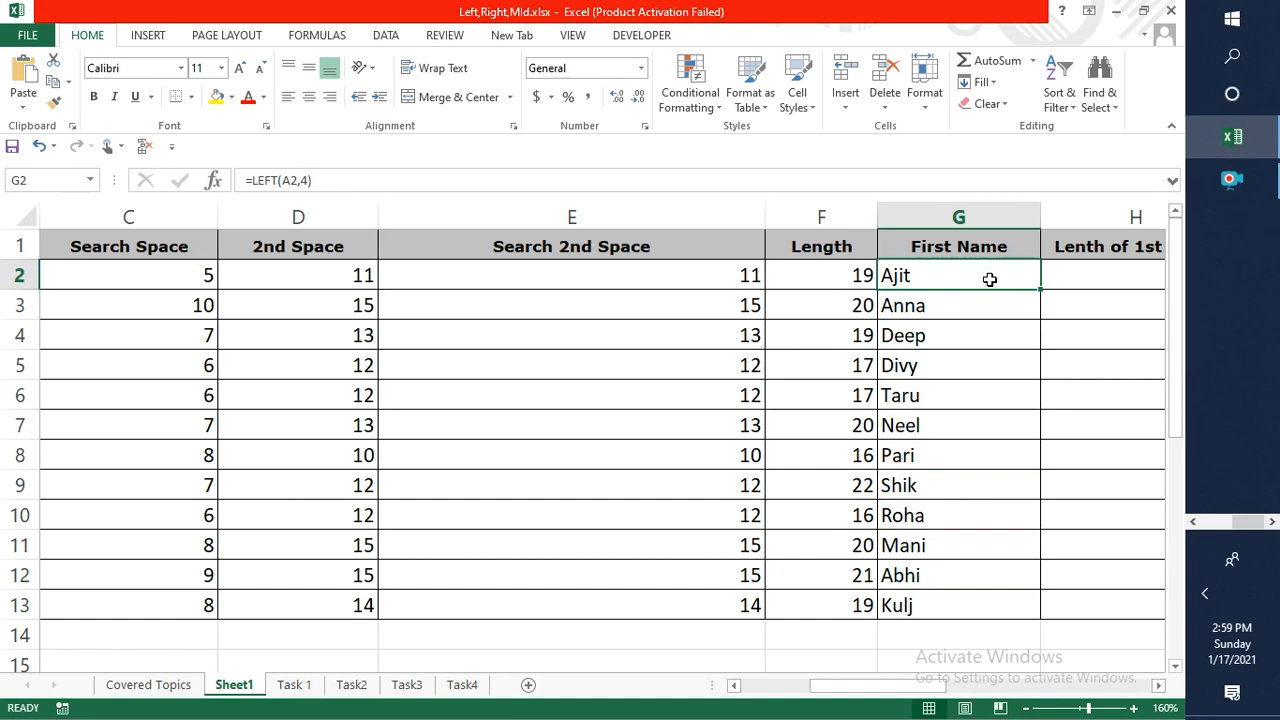
pyautogui.hotkey('ctrl', 'shift', 'Down')
pyautogui.press('Delete')
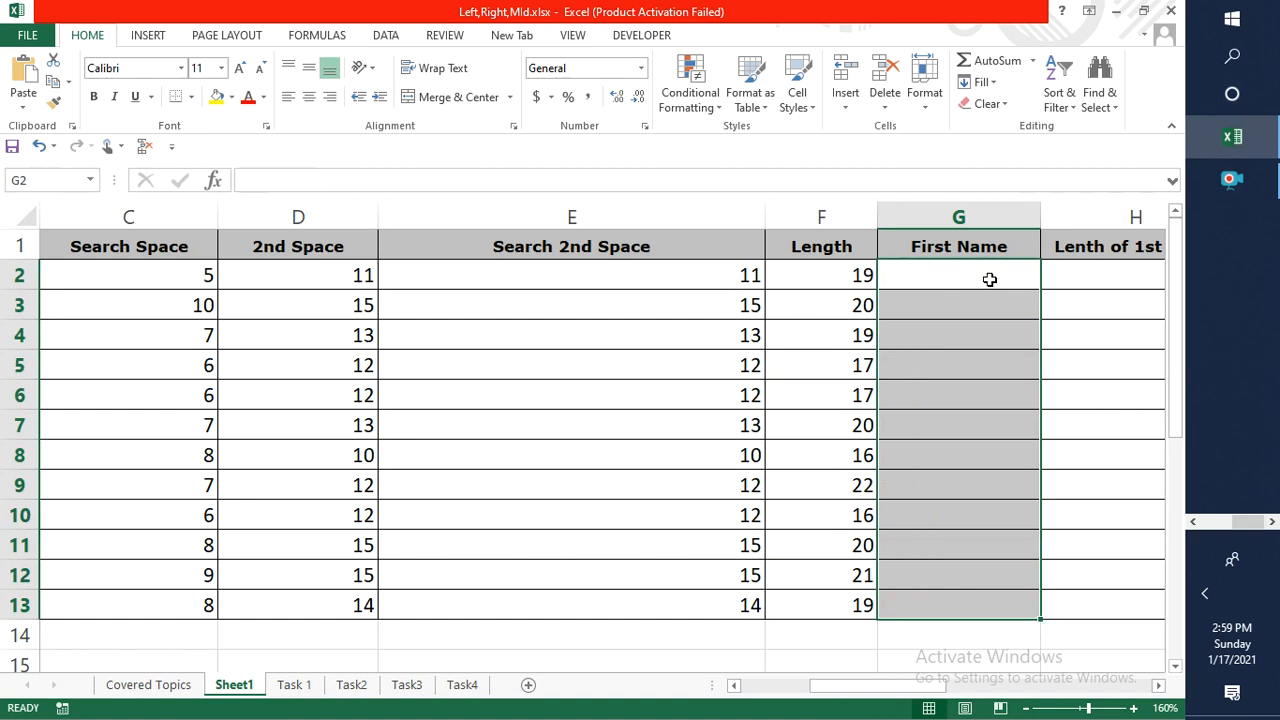
pyautogui.press('Up')
pyautogui.click(989, 279)
pyautogui.write('=le')
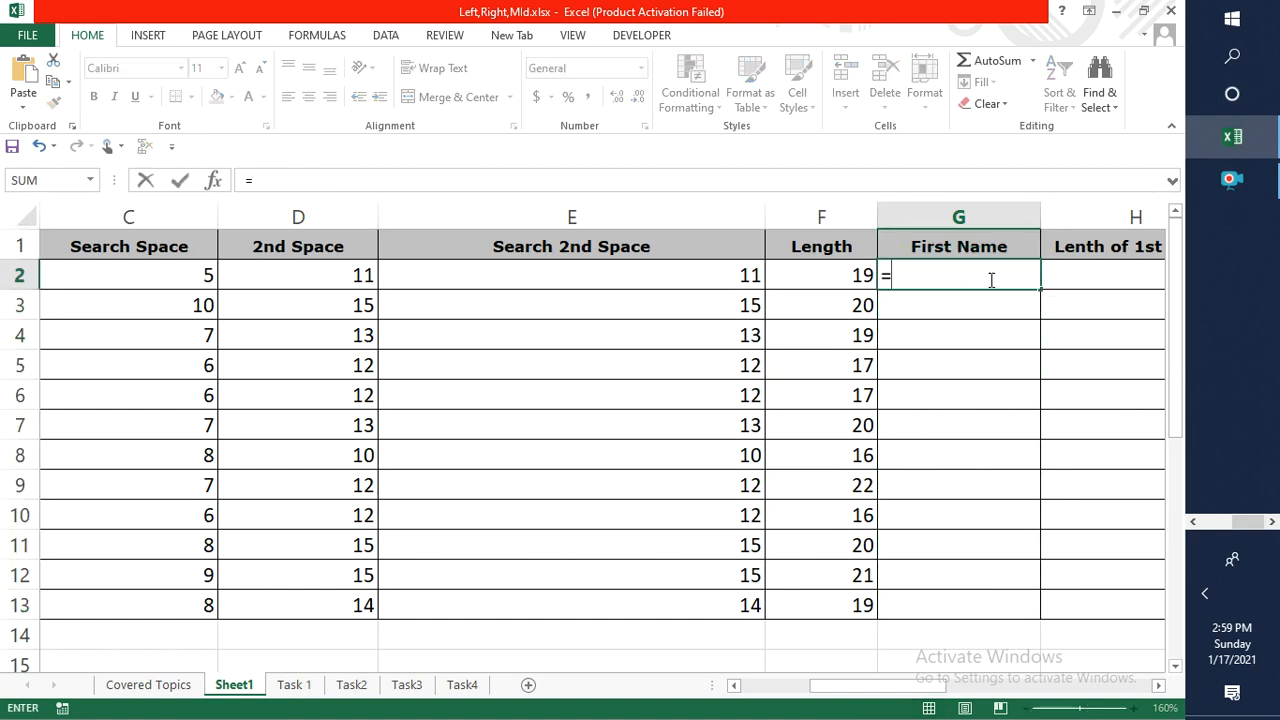
pyautogui.press('Tab')
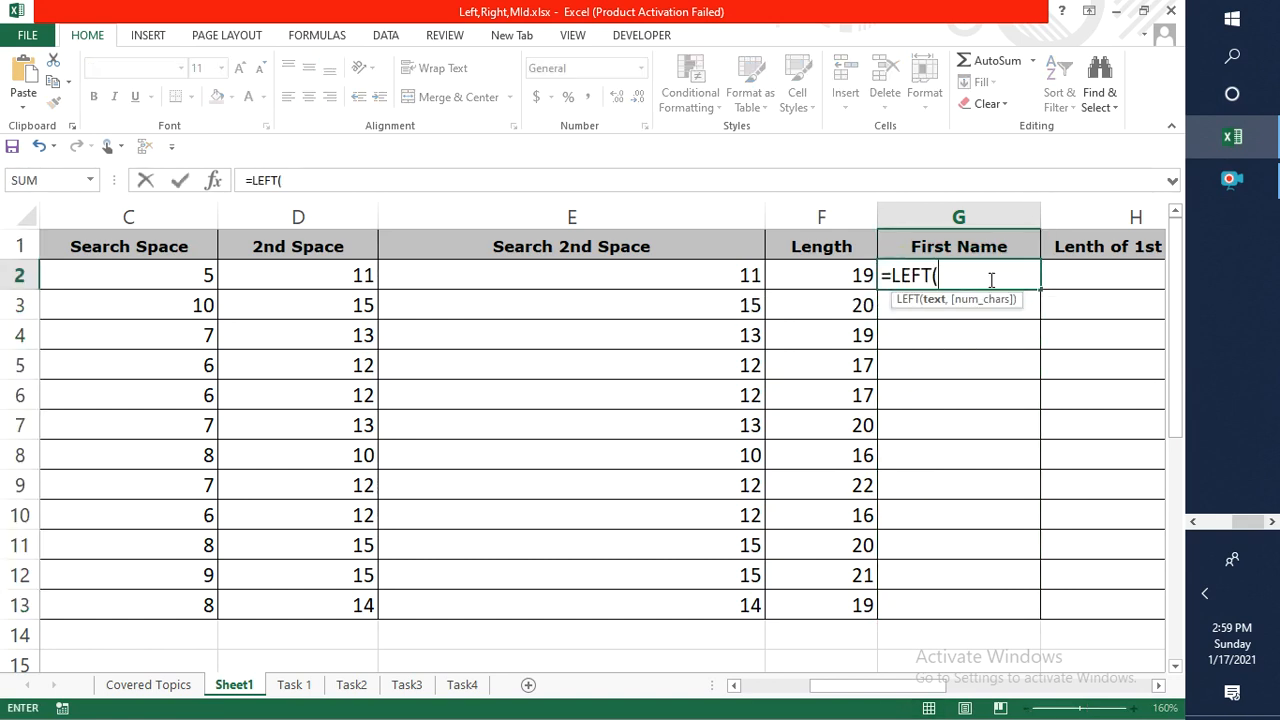
pyautogui.write('A2,')
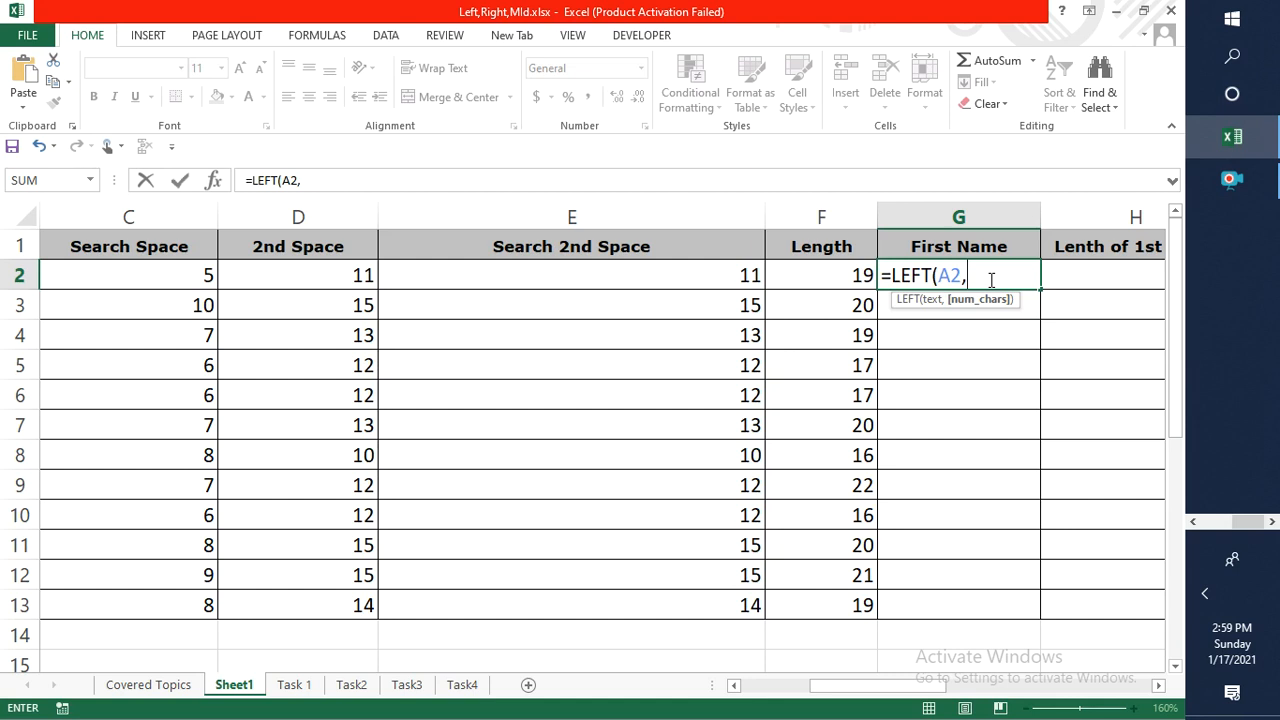
pyautogui.write('Fin')
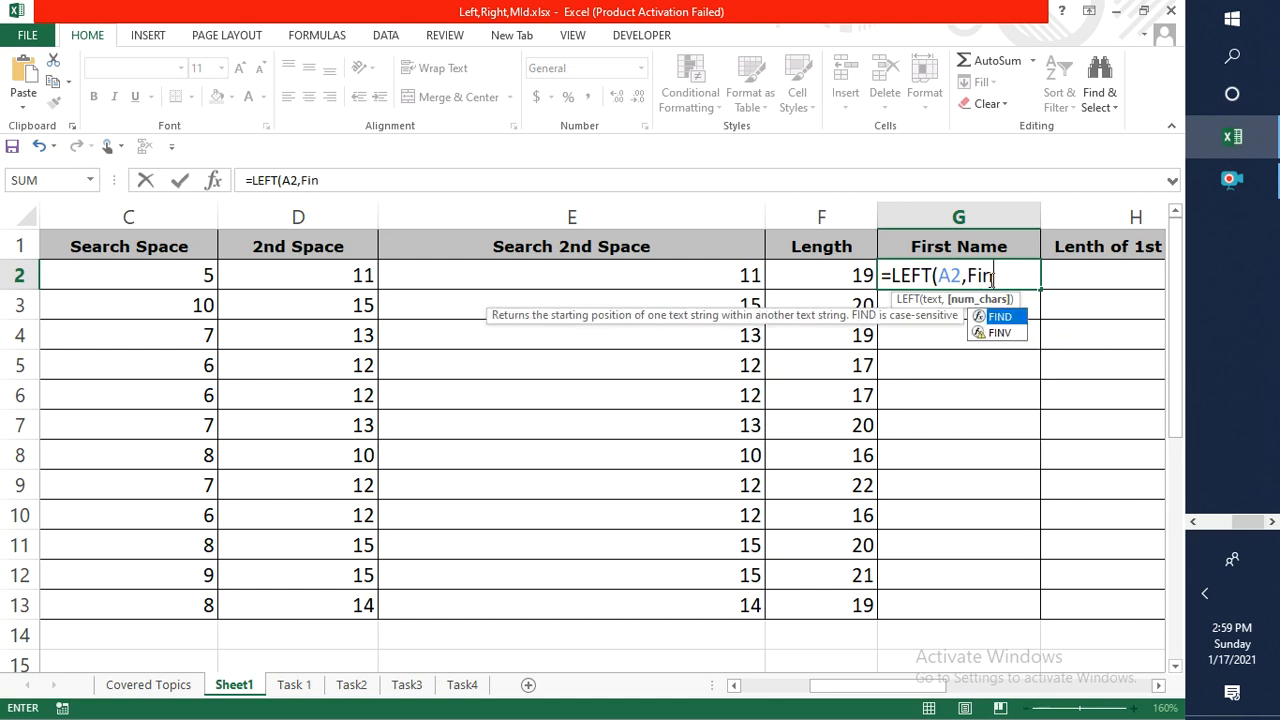
pyautogui.press('Tab')
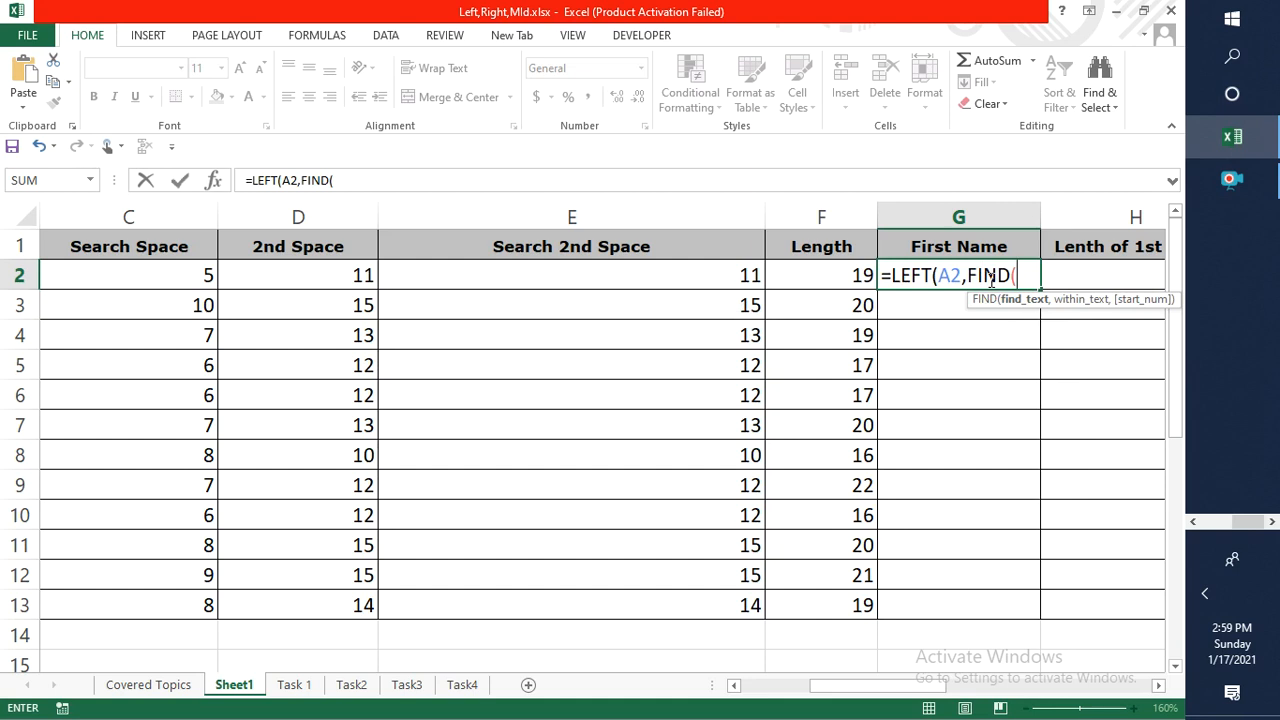
pyautogui.write('"')
pyautogui.write(',')
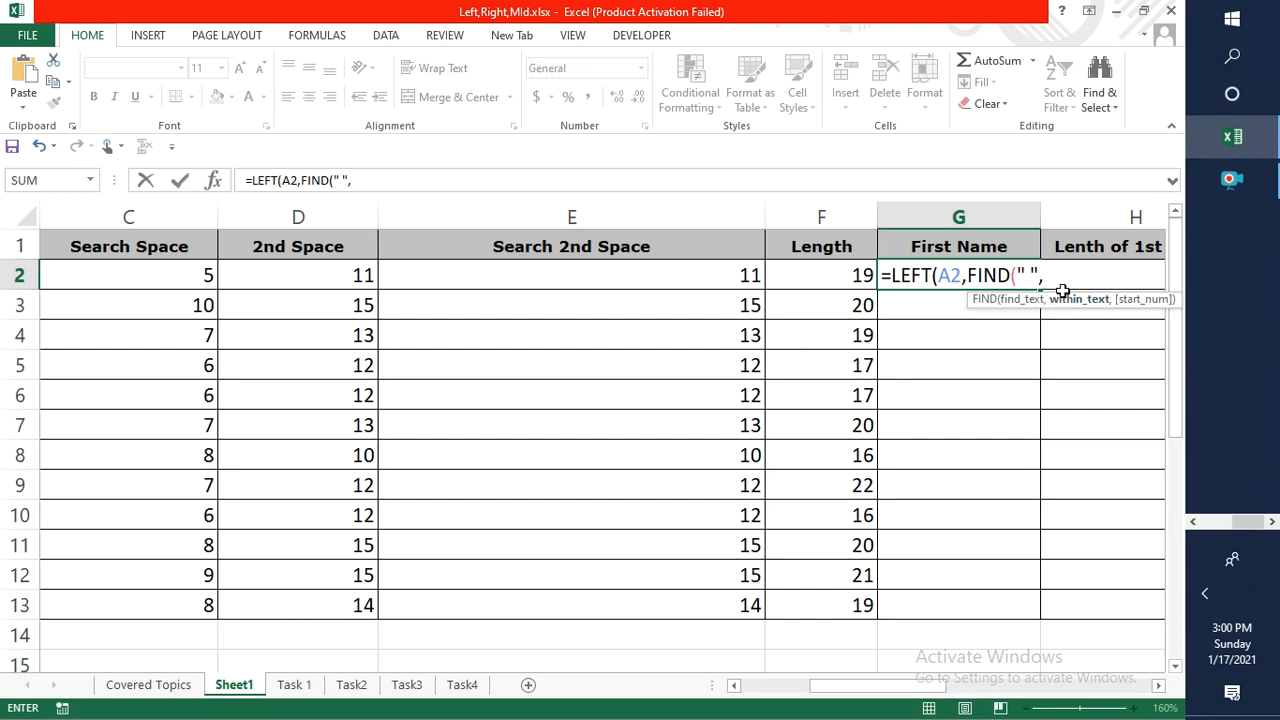
pyautogui.press('Escape')
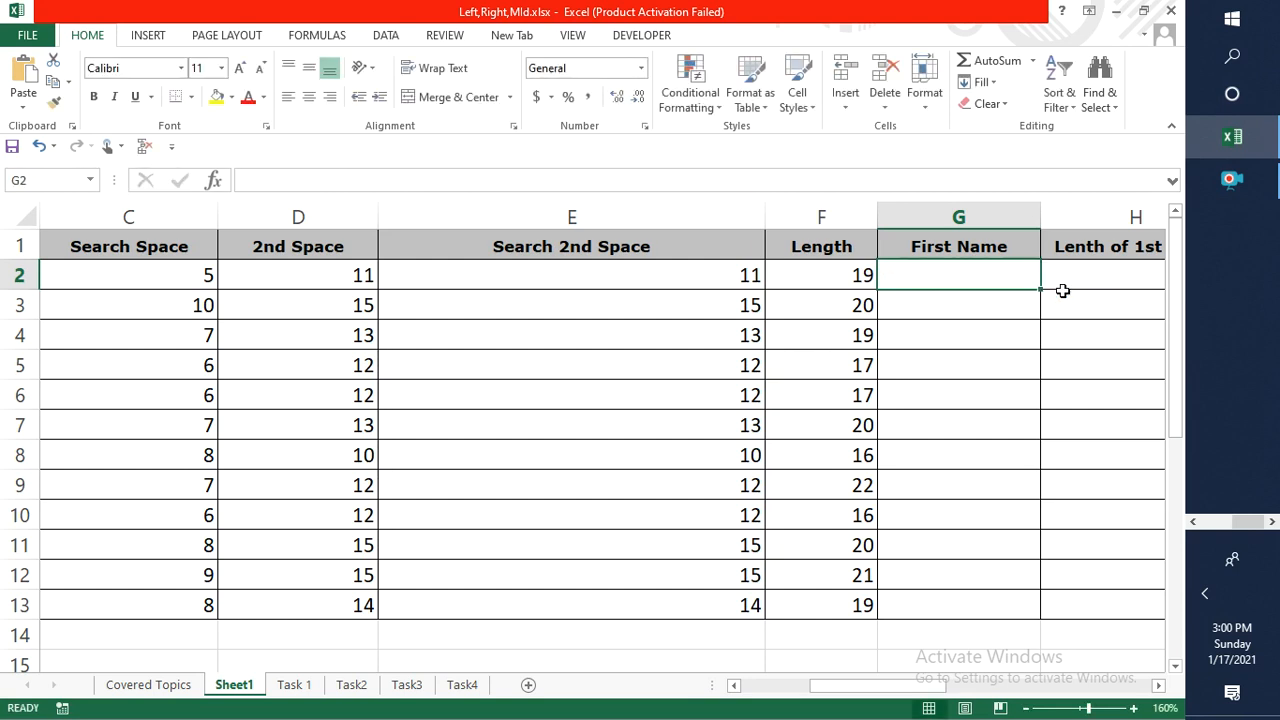
pyautogui.press('Home')
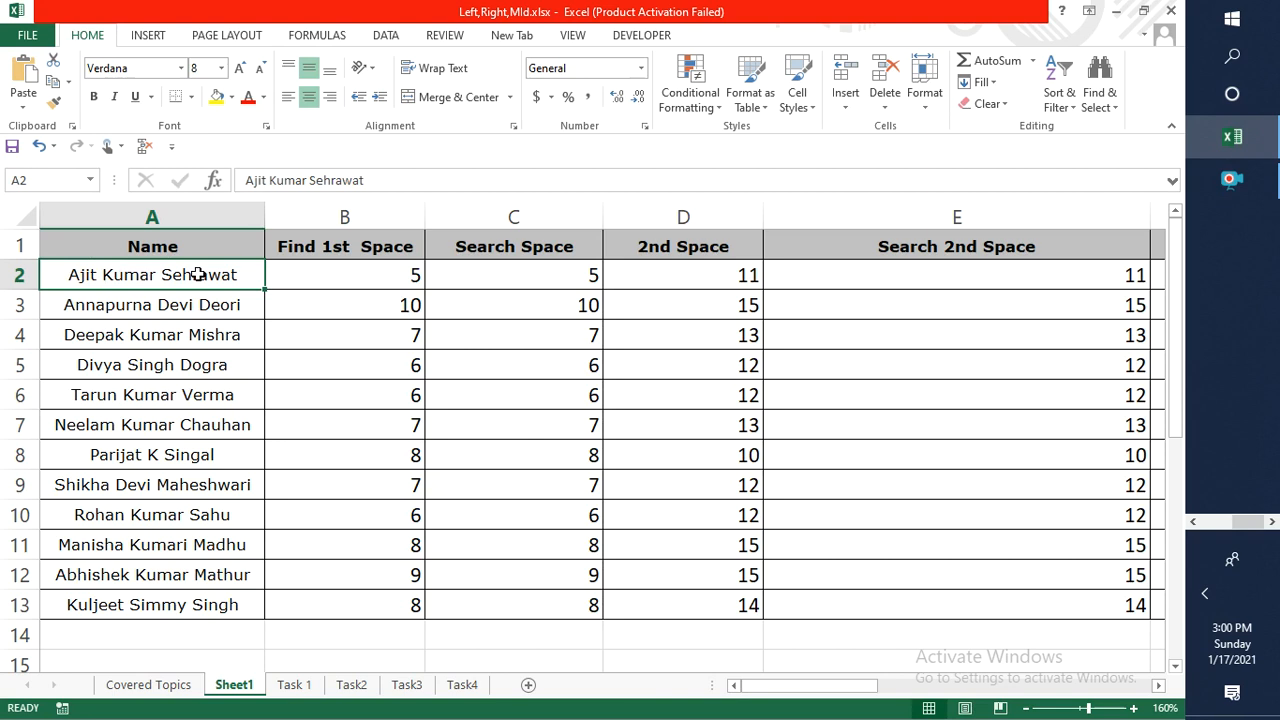
pyautogui.hotkey('ctrl', 'Right')
pyautogui.press('Right')
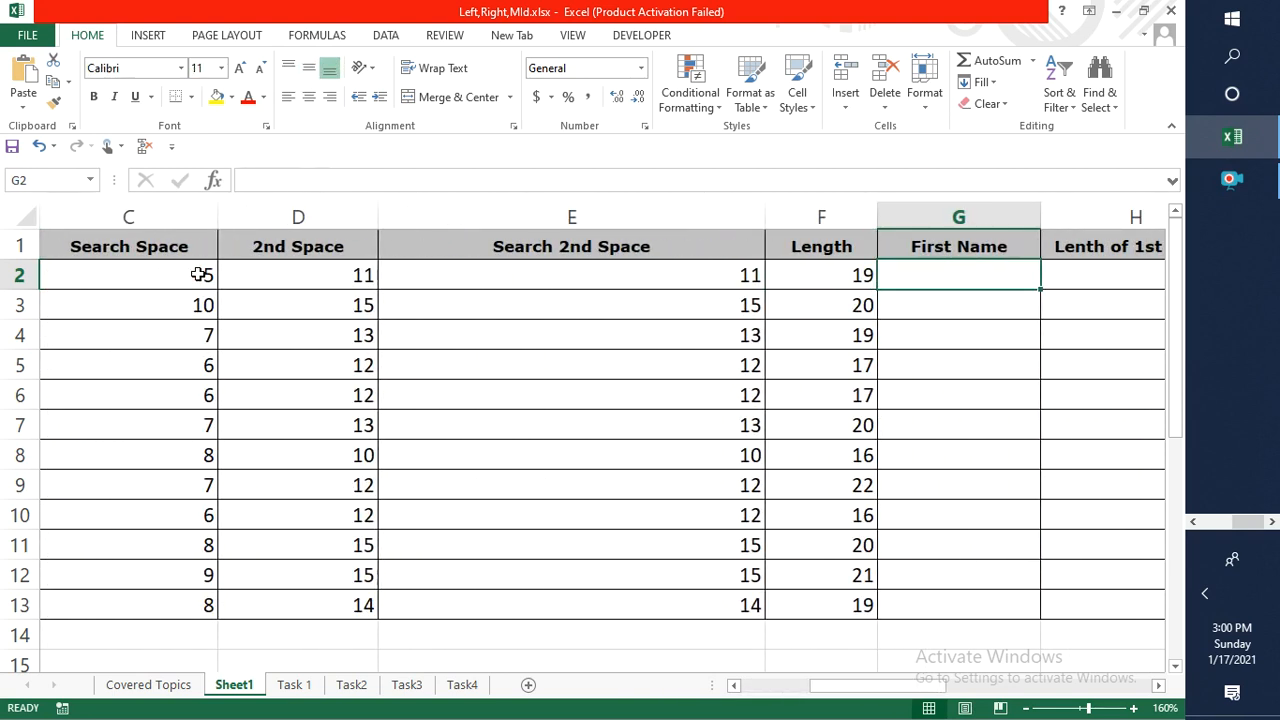
pyautogui.write('=Fin')
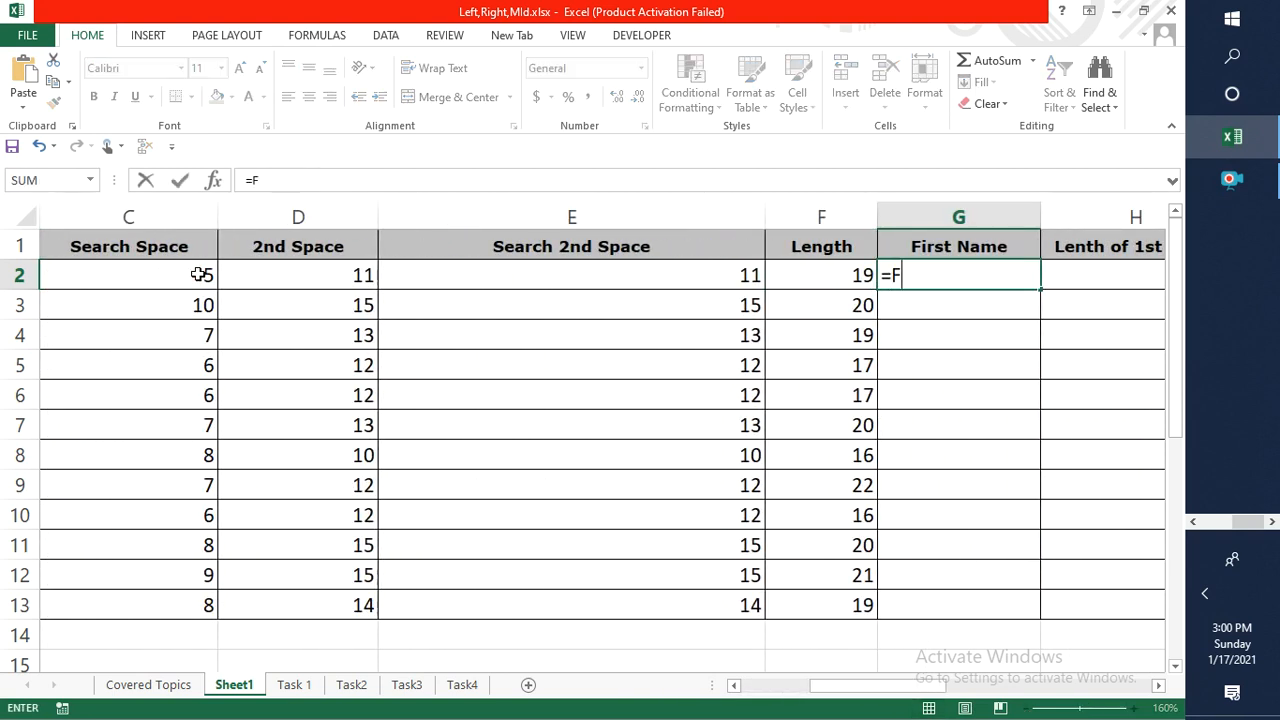
pyautogui.press('Escape')
pyautogui.press('BackSpace')
pyautogui.press('BackSpace')
pyautogui.press('BackSpace')
pyautogui.press('BackSpace')
pyautogui.press('Escape')
# Enter =LEFT(A2,FIND(" ",A2,1)) in G2 to extract the first name up to the first space.
pyautogui.write('=')
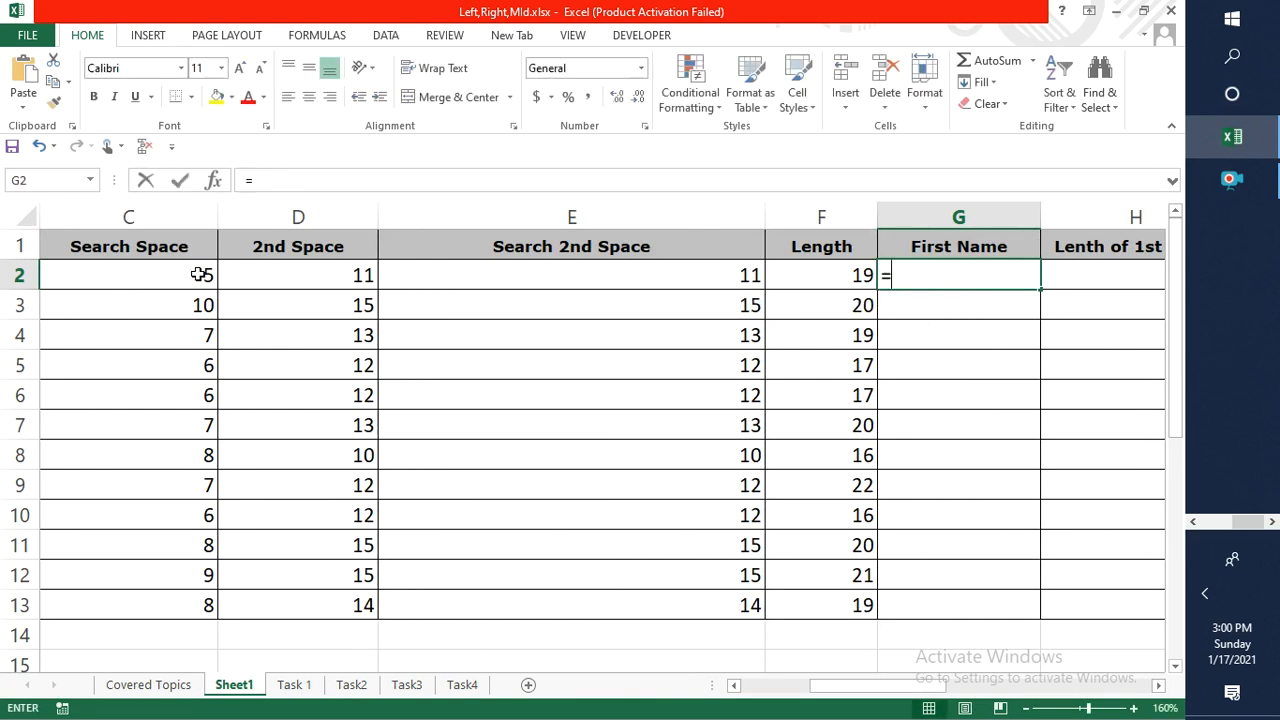
pyautogui.write('Le')
pyautogui.press('Tab')
pyautogui.write('A2,FIND(" "')
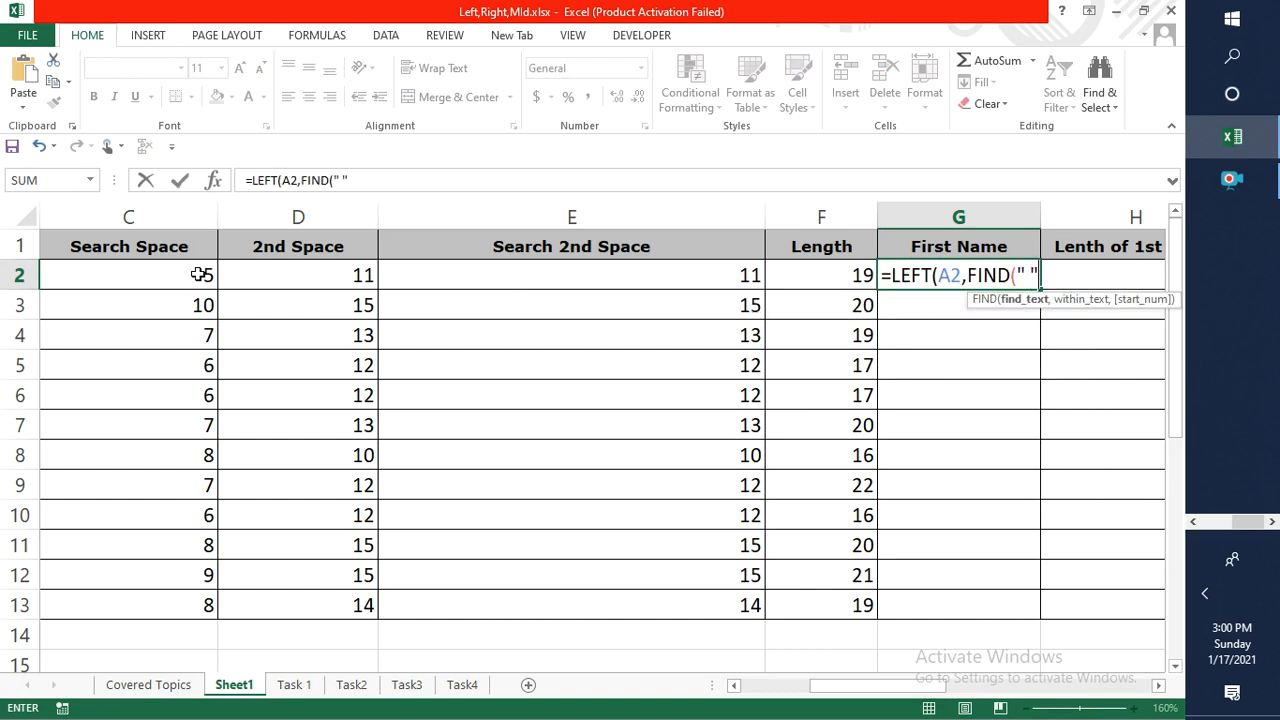
pyautogui.write(',A2,1)')
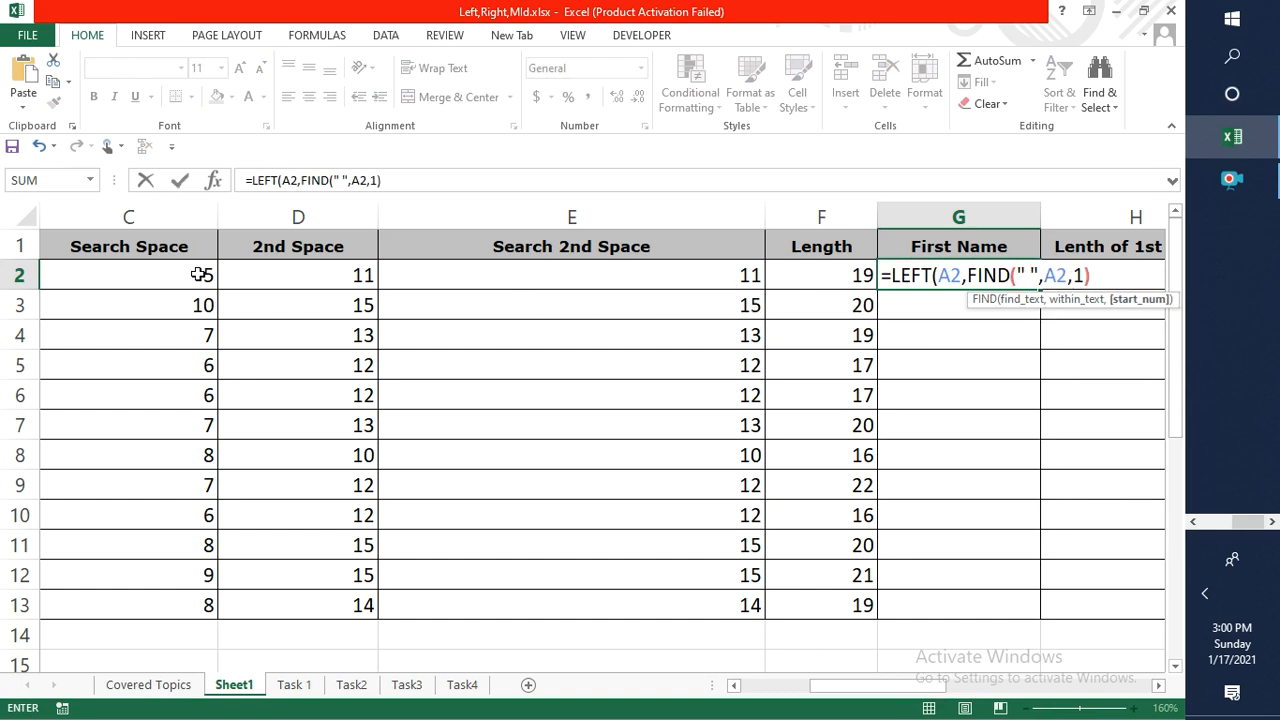
pyautogui.write(')')
pyautogui.press('Return')
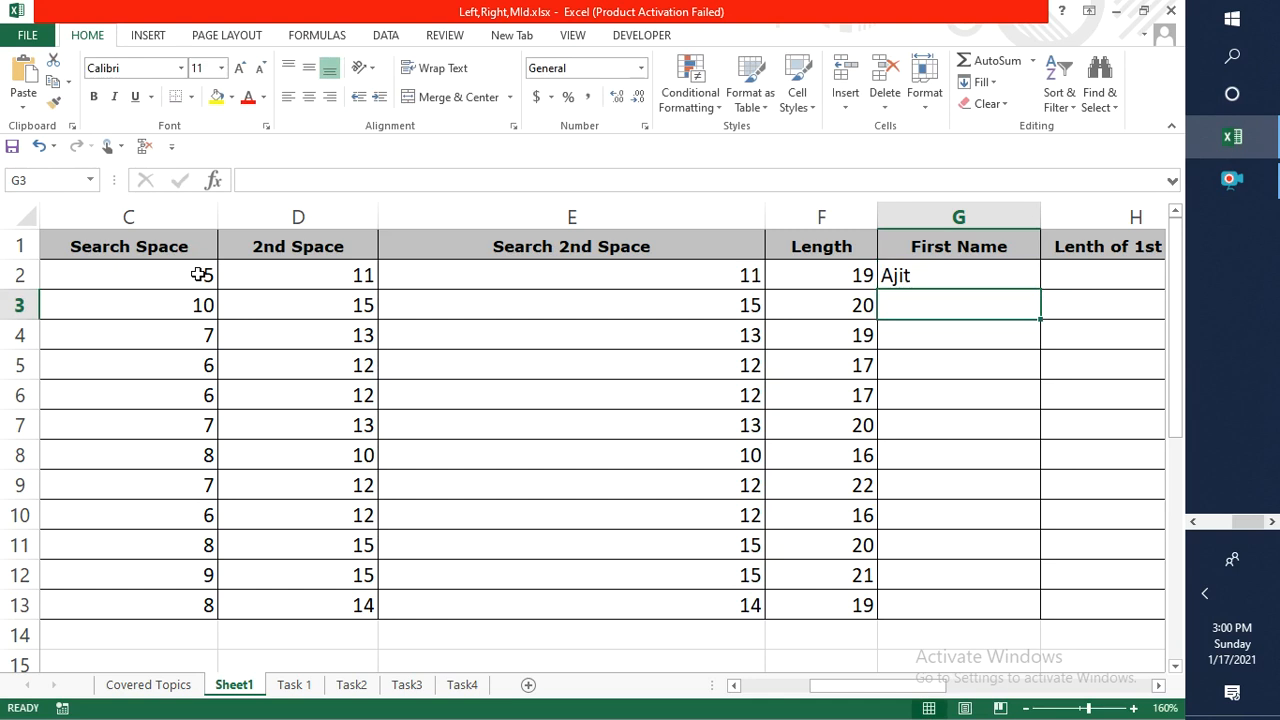
# Fill the LEFT and FIND formula from G2 down through G13.
pyautogui.press('Up')
pyautogui.hotkey('shift', 'Down')
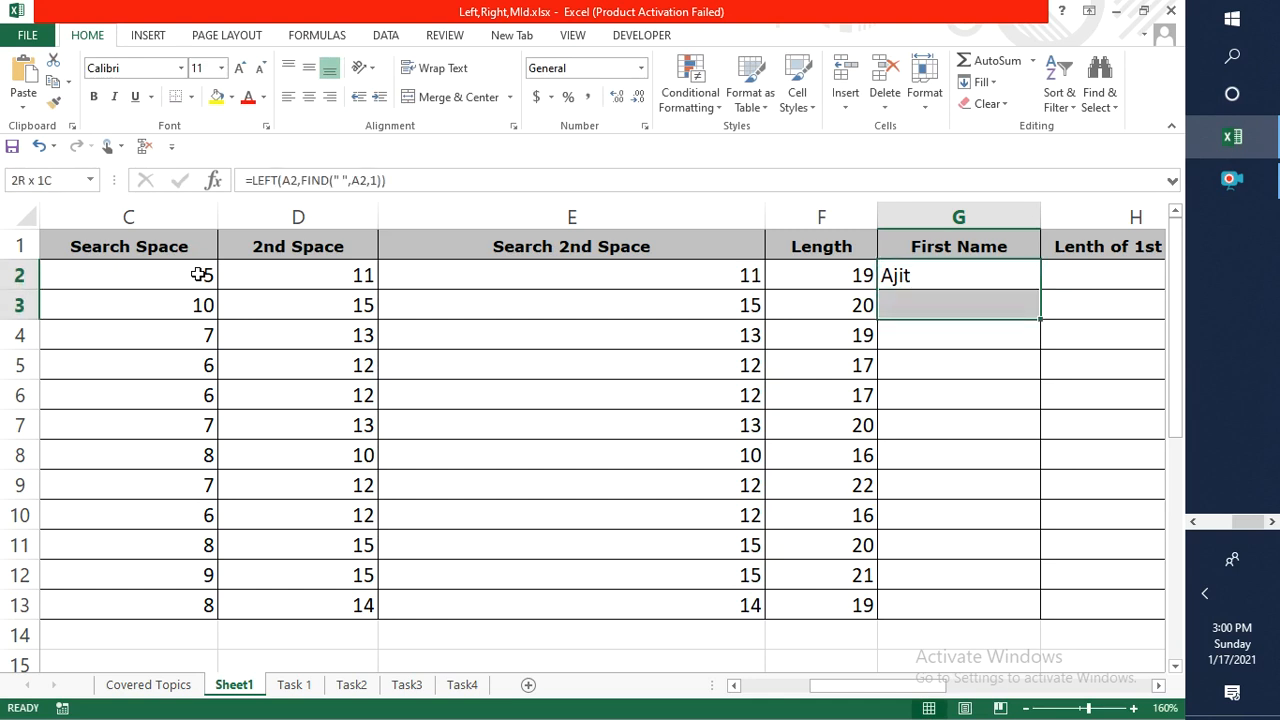
pyautogui.hotkey('shift', 'Down')
pyautogui.hotkey('shift', 'Down')
pyautogui.hotkey('shift', 'Down')
pyautogui.hotkey('shift', 'Down')
pyautogui.hotkey('shift', 'Down')
pyautogui.hotkey('shift', 'Down')
pyautogui.hotkey('shift', 'Down')
pyautogui.hotkey('shift', 'Down')
pyautogui.hotkey('shift', 'Down')
pyautogui.hotkey('shift', 'Down')
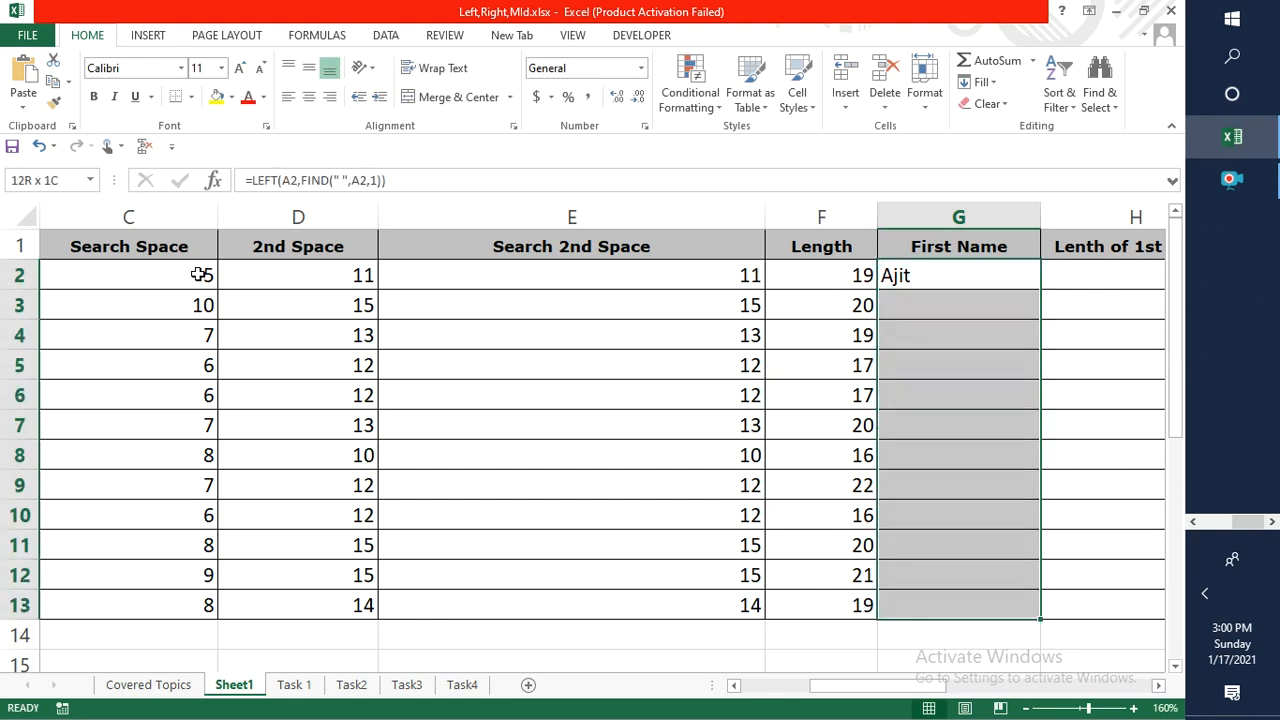
pyautogui.hotkey('ctrl', 'd')
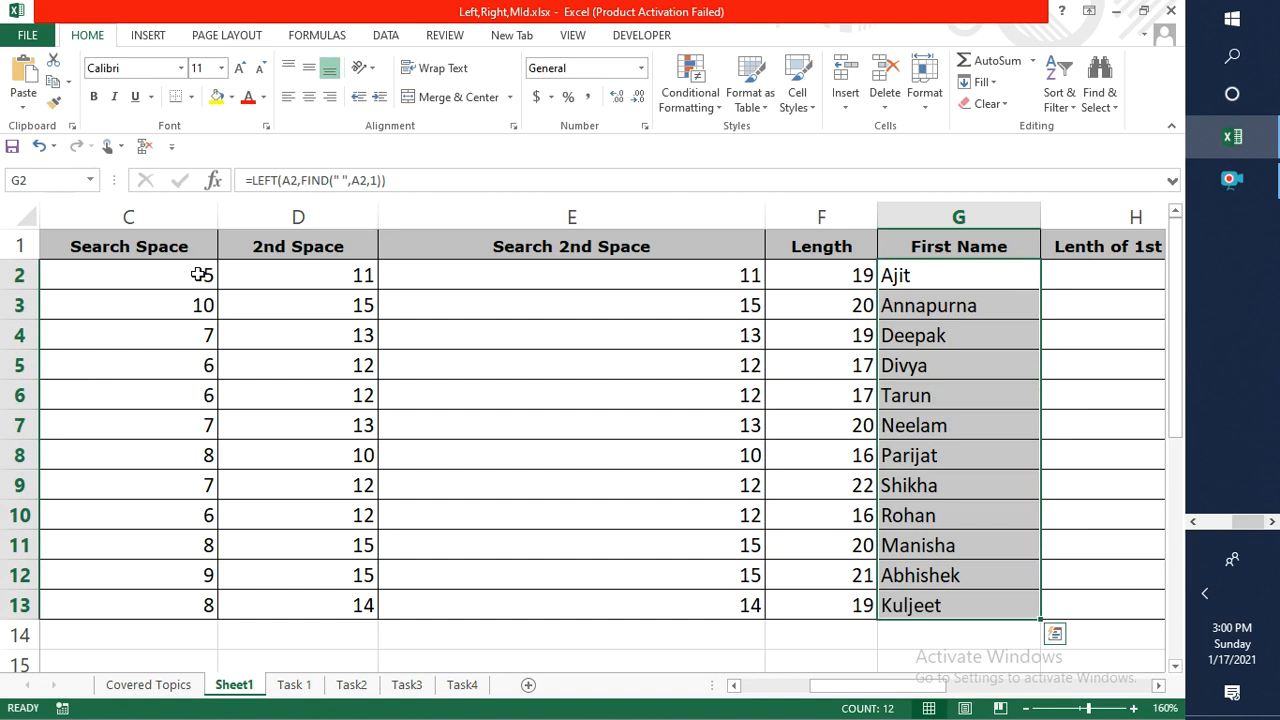
# Examine the text argument and the nested FIND as num_chars in G2's formula, keeping the formula as it is.
pyautogui.press('Up')
pyautogui.press('Down')
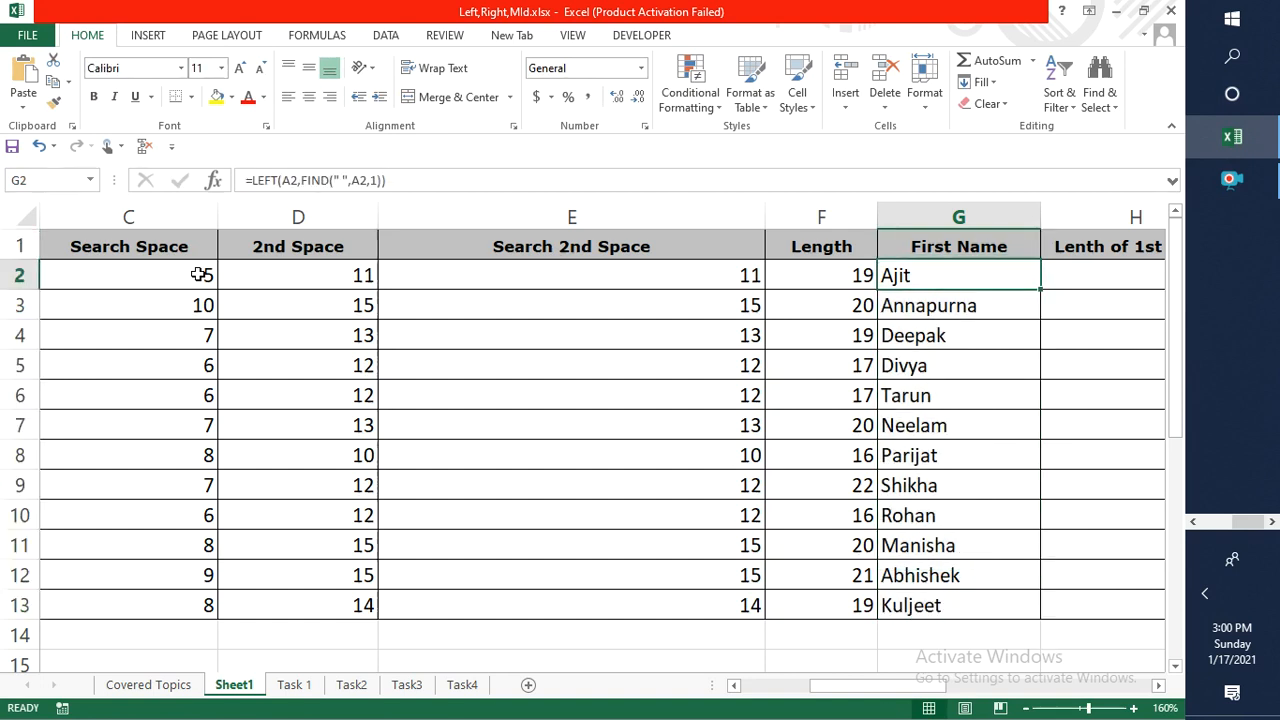
pyautogui.press('F2')
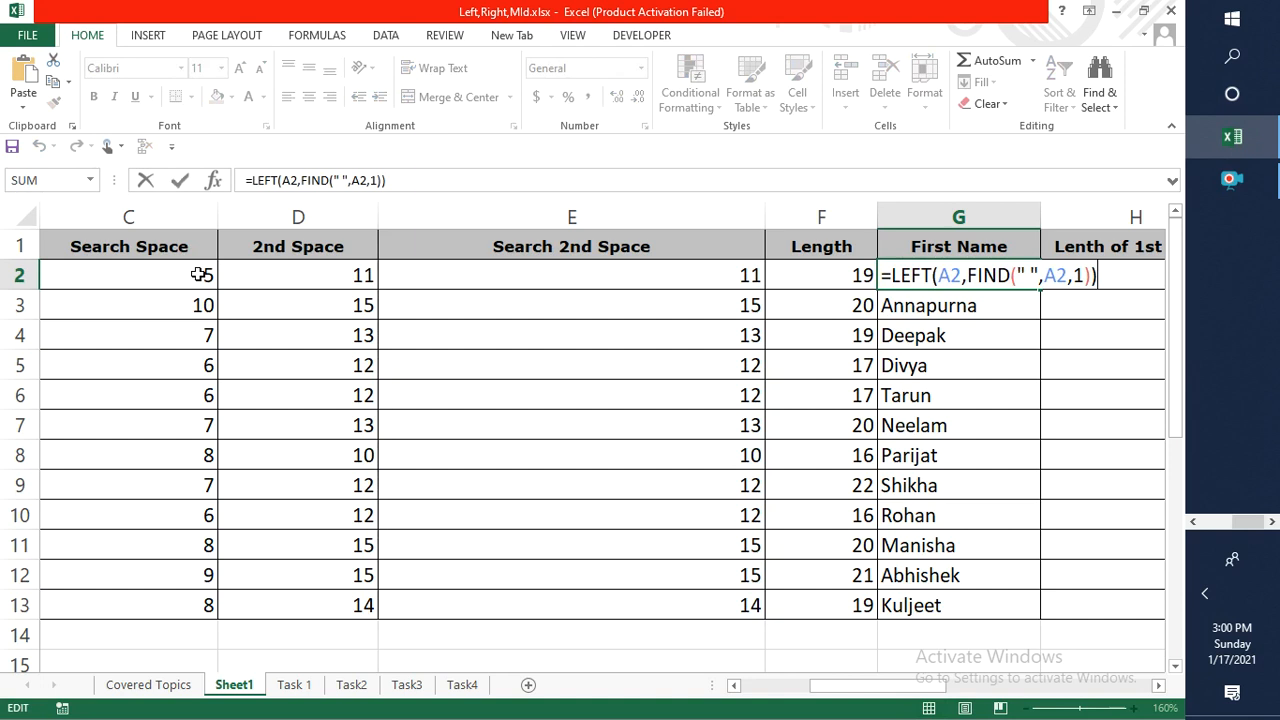
pyautogui.click(960, 285)
pyautogui.click(932, 299)
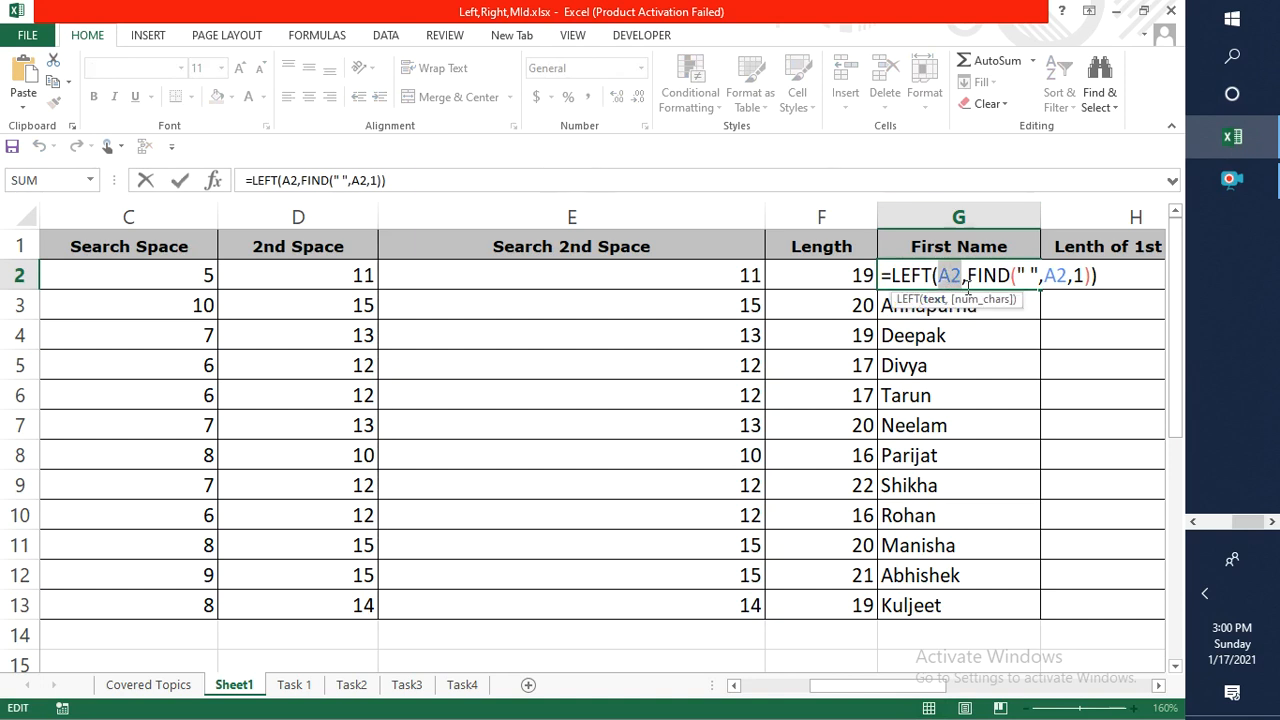
pyautogui.click(975, 300)
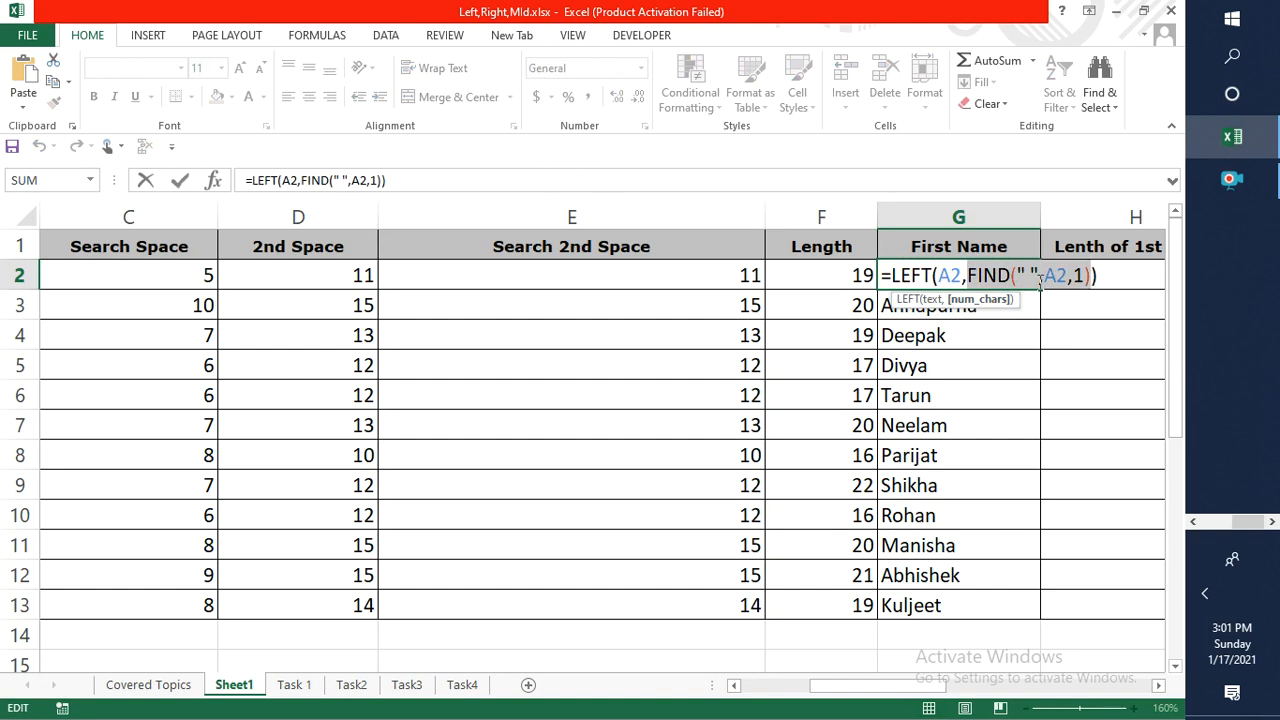
pyautogui.hotkey('ctrl', 'Return')
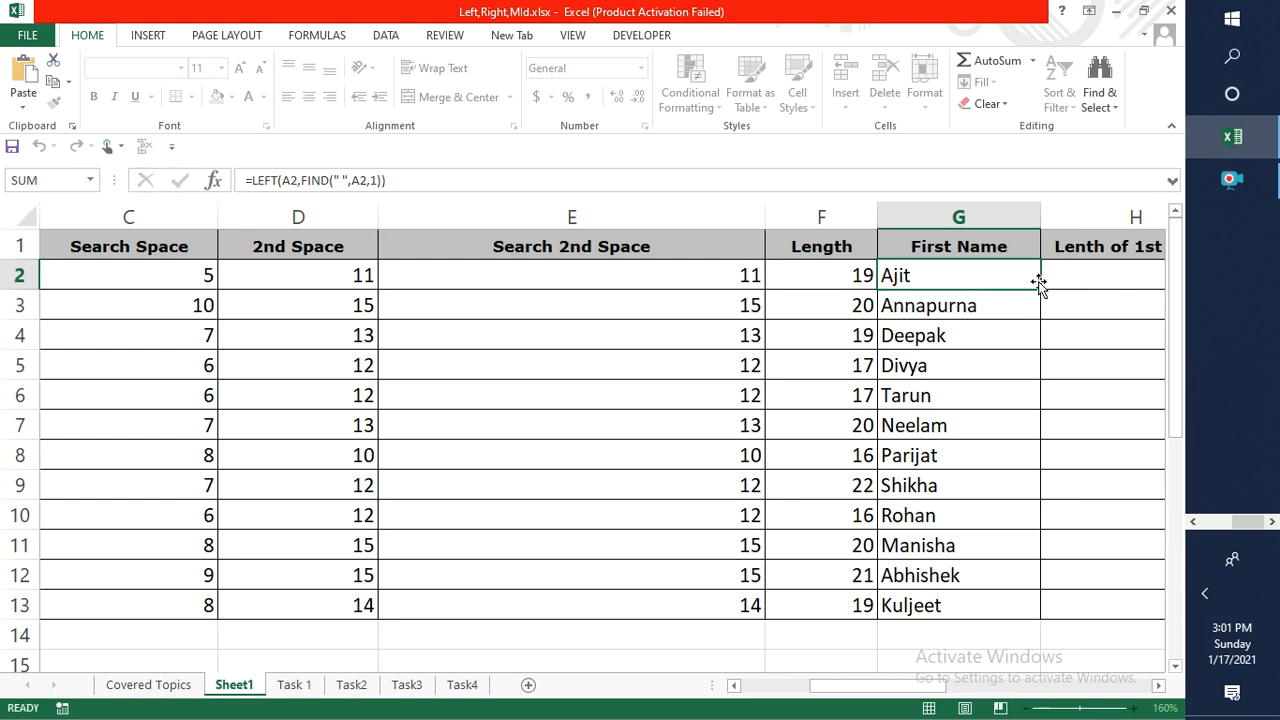
pyautogui.press('Down')
pyautogui.press('Up')
pyautogui.press('Up')
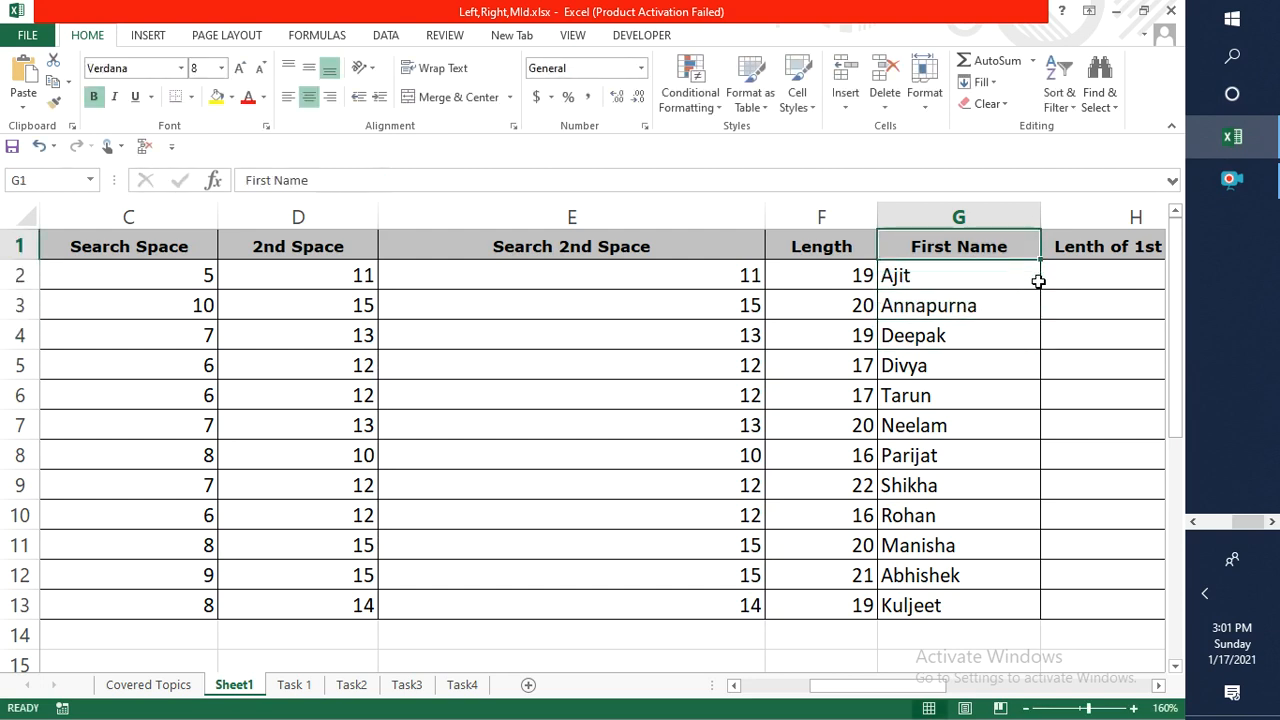
# Subtract 1 from the FIND result in G2, making the formula =LEFT(A2,FIND(" ",A2,1)-1).
pyautogui.press('Down')
pyautogui.press('F2')
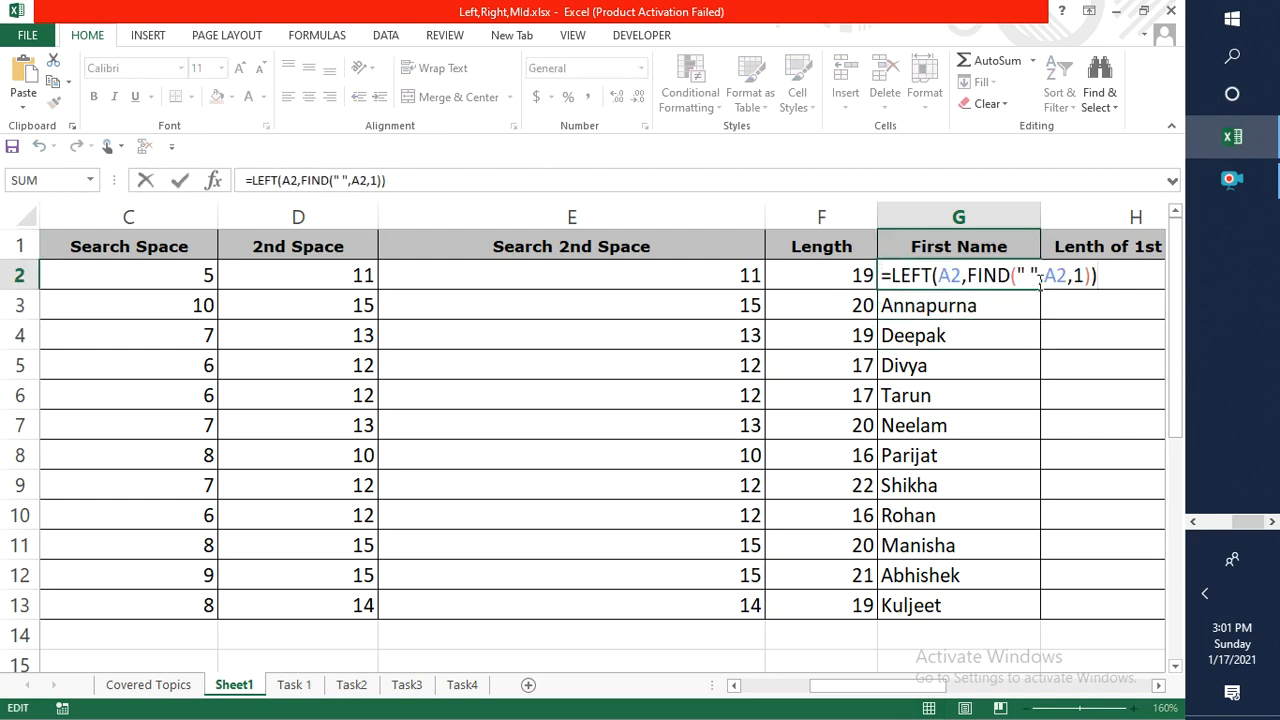
pyautogui.press('BackSpace')
pyautogui.write('-')
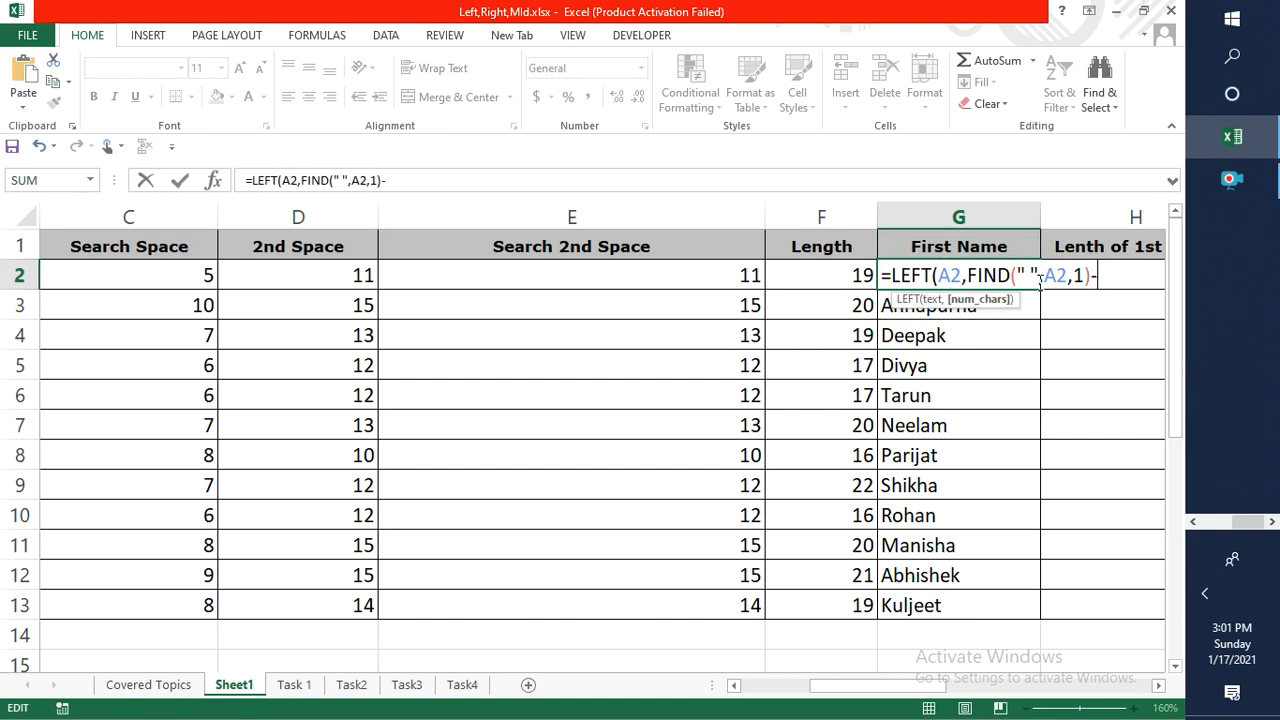
pyautogui.write('1)')
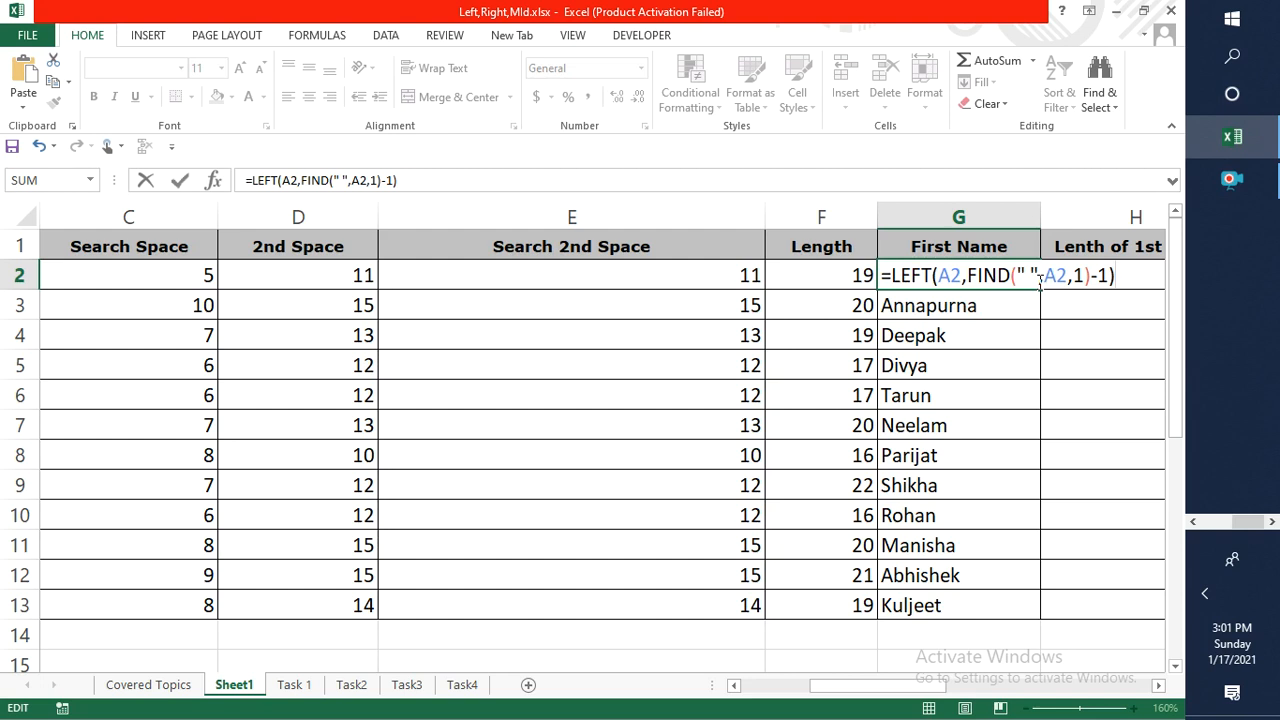
pyautogui.press('Return')
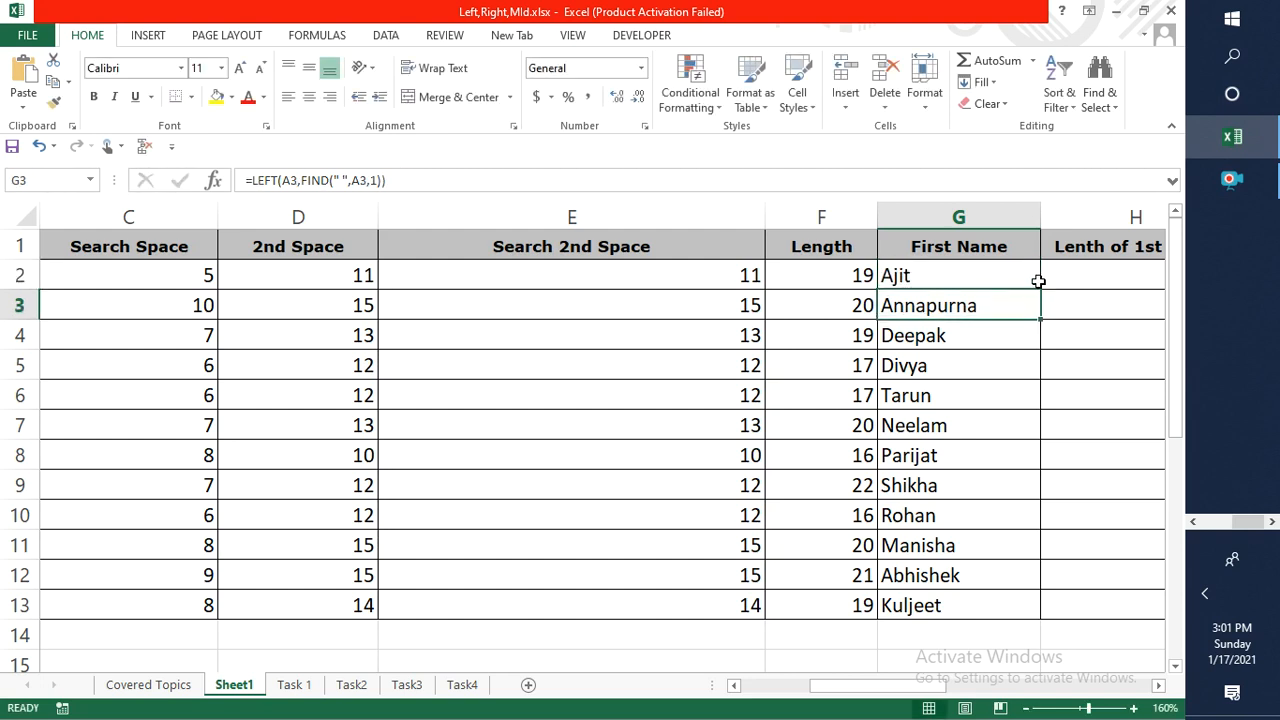
# Fill the revised first-name formula from G2 down through G13.
pyautogui.click(1038, 281)
pyautogui.doubleClick(1040, 289)
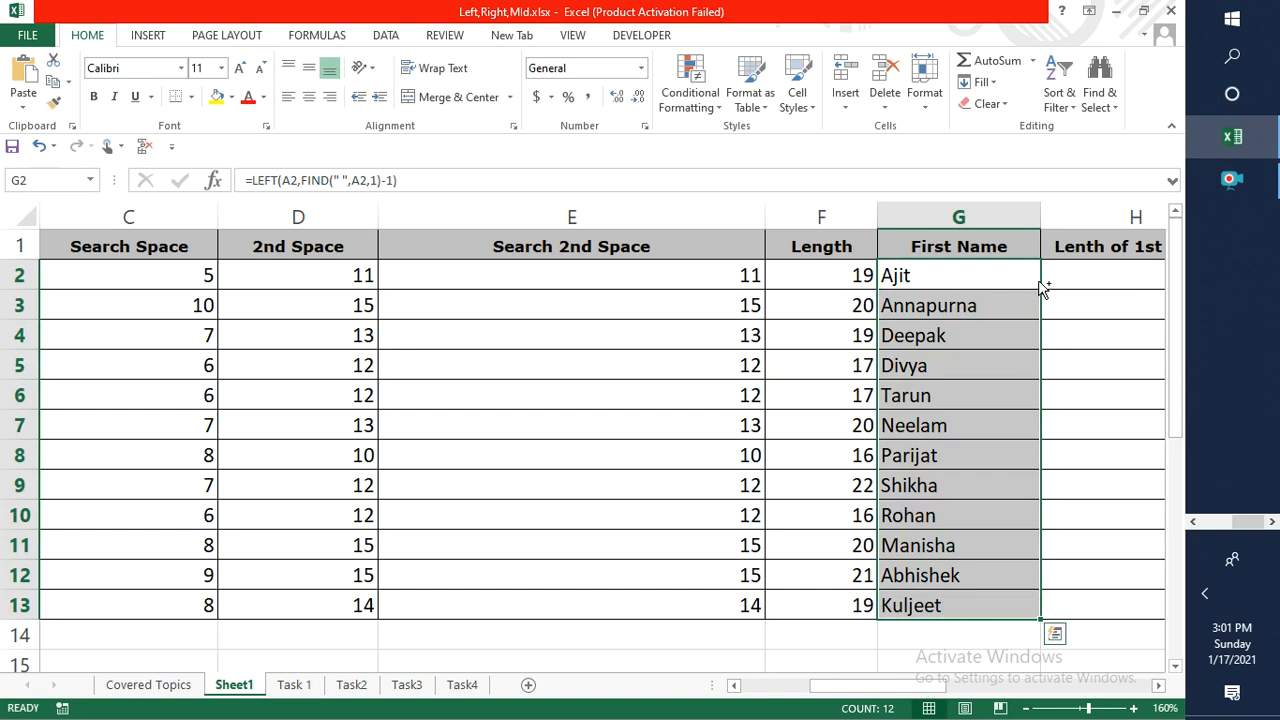
pyautogui.hotkey('ctrl', 'q')
pyautogui.press('Escape')
# Review the formula in G2 without editing it, and go through row 3 from First Name to Search Space and back.
pyautogui.press('Up')
pyautogui.press('Down')
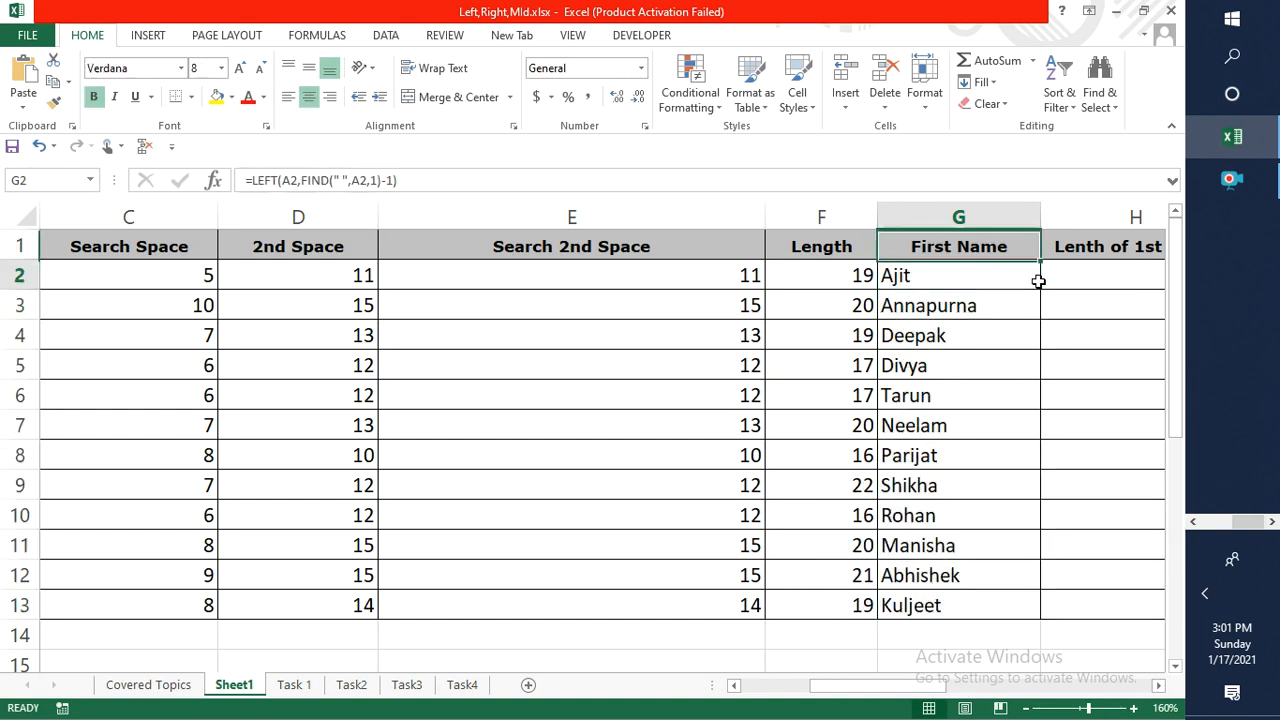
pyautogui.press('F2')
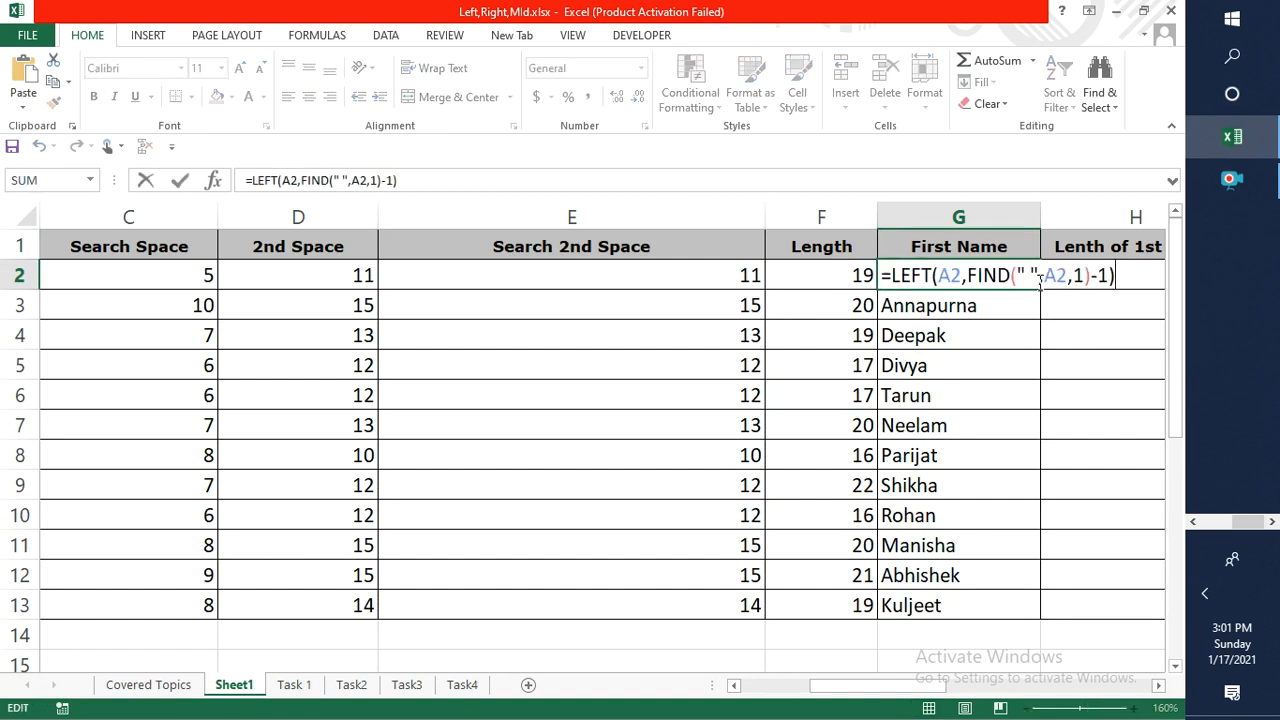
pyautogui.press('Return')
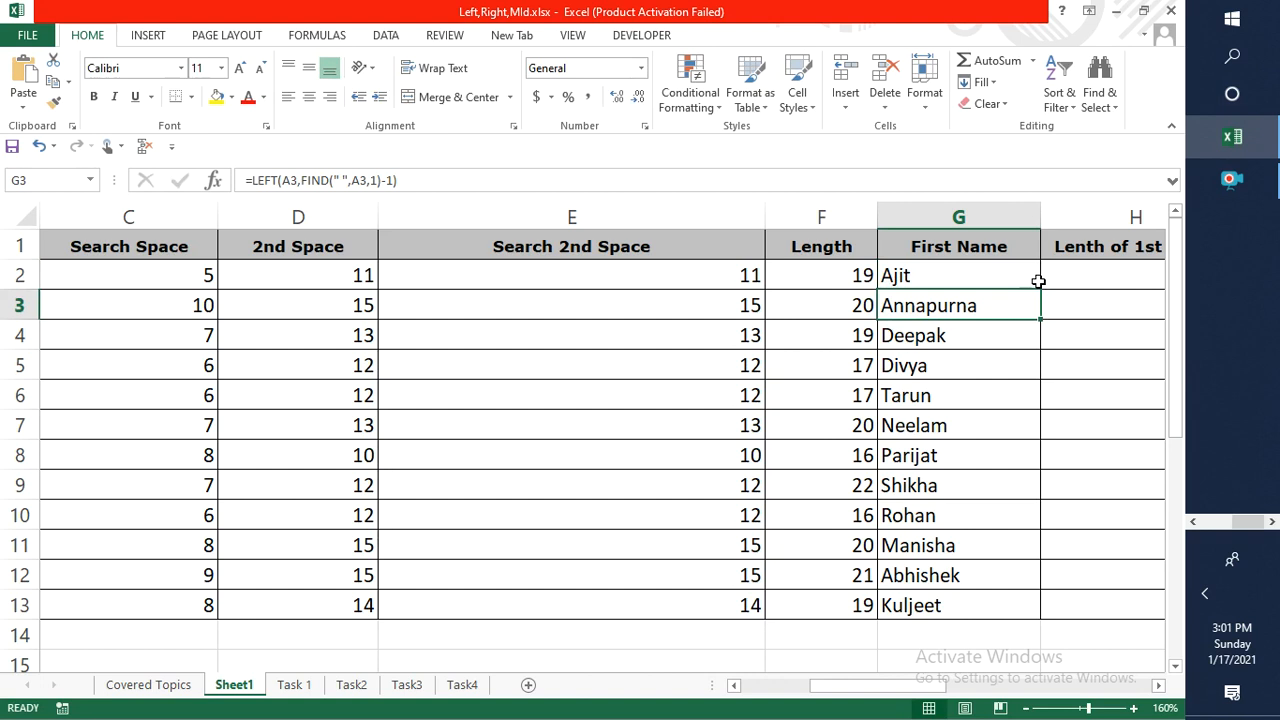
pyautogui.press('Left')
pyautogui.press('Left')
pyautogui.press('Left')
pyautogui.press('Left')
pyautogui.press('Right')
pyautogui.press('Right')
pyautogui.press('Right')
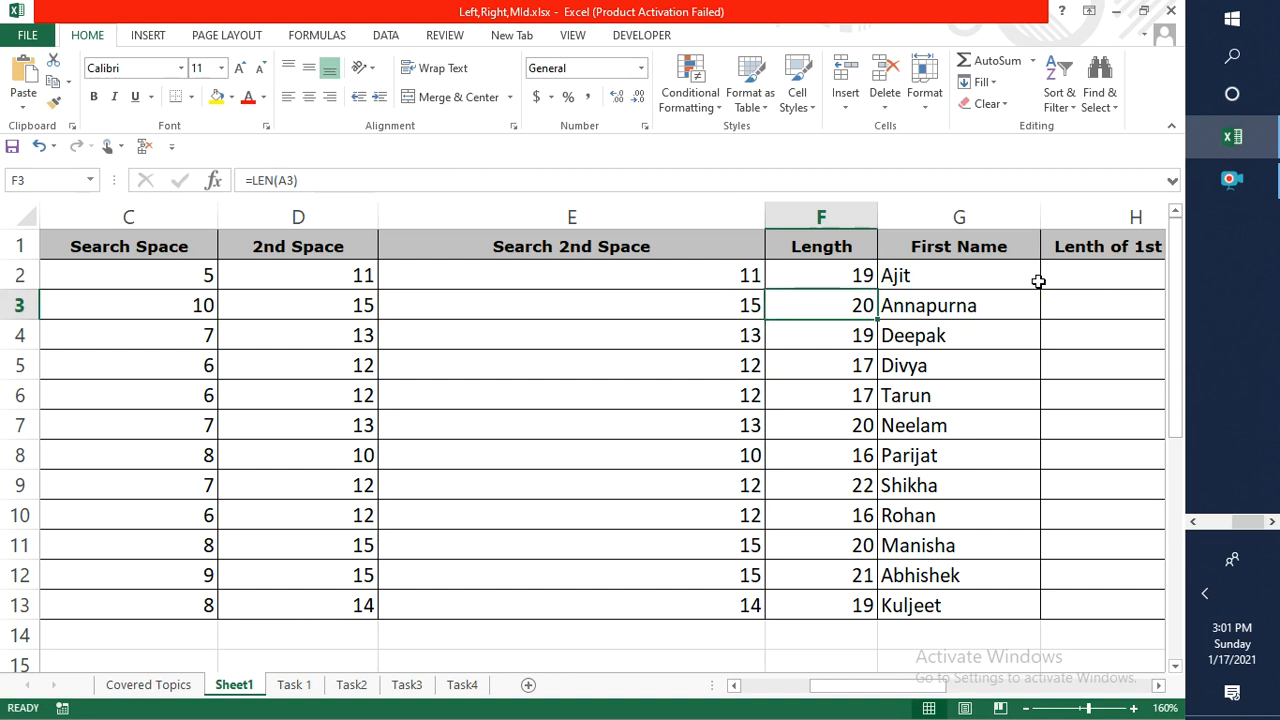
pyautogui.press('Right')
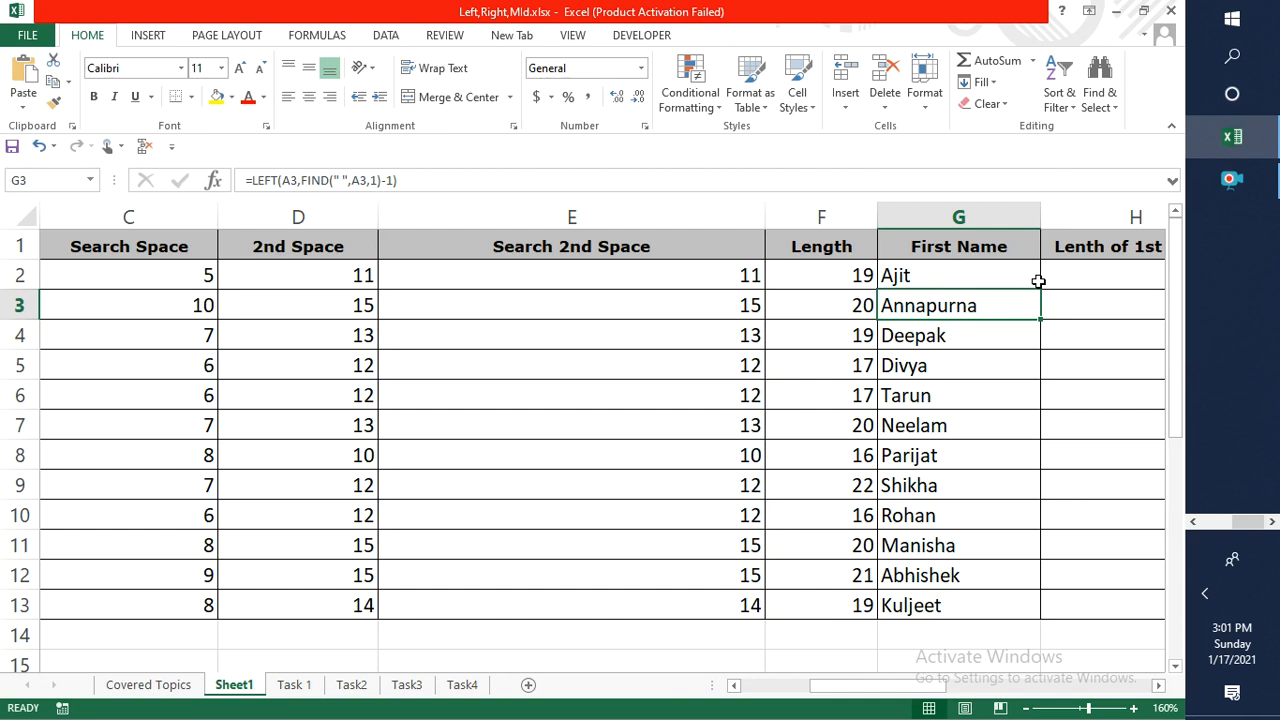
# Review the first-name formula in G2 without editing it and move on to the Lenth of 1st Name cell H2.
pyautogui.click(1038, 281)
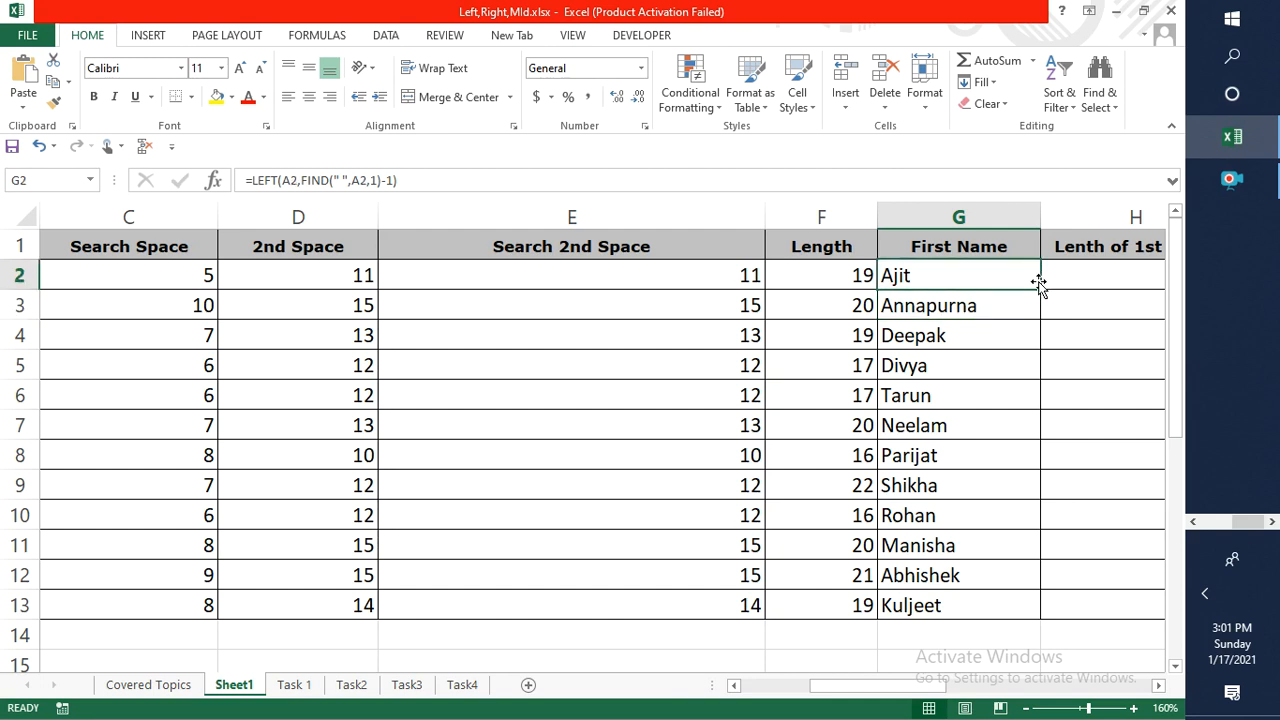
pyautogui.press('F2')
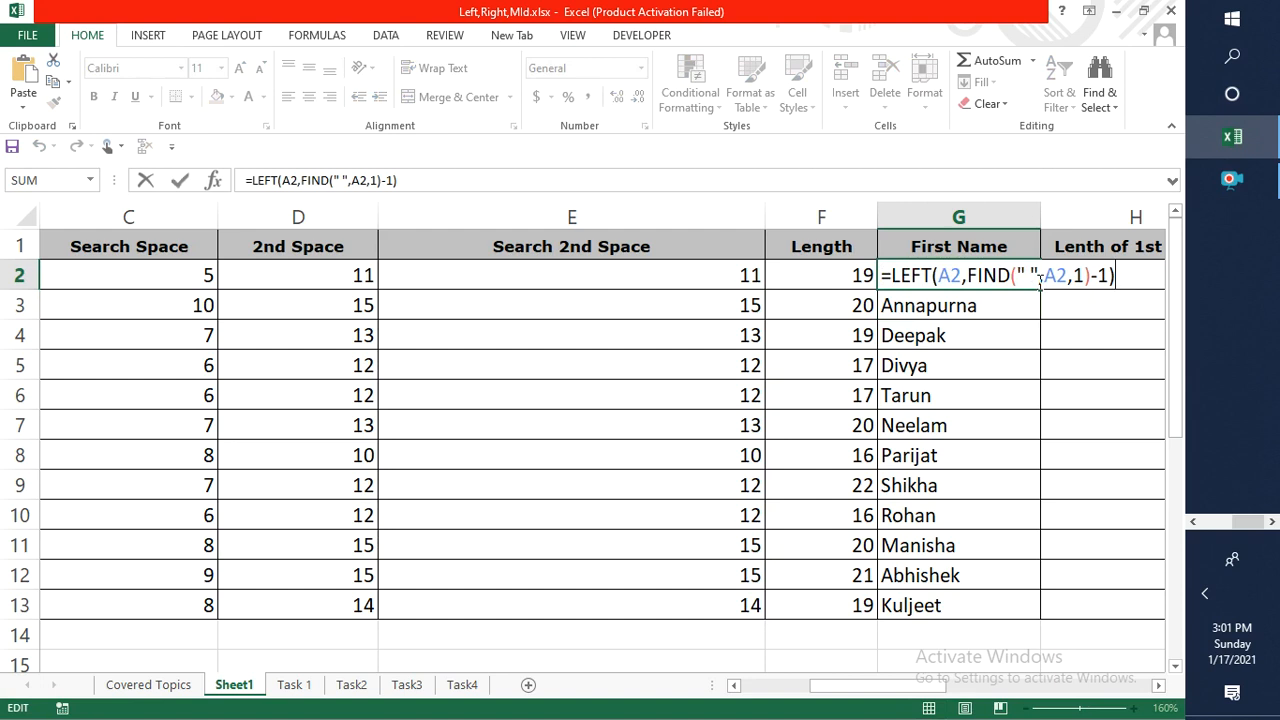
pyautogui.press('Escape')
pyautogui.press('Right')
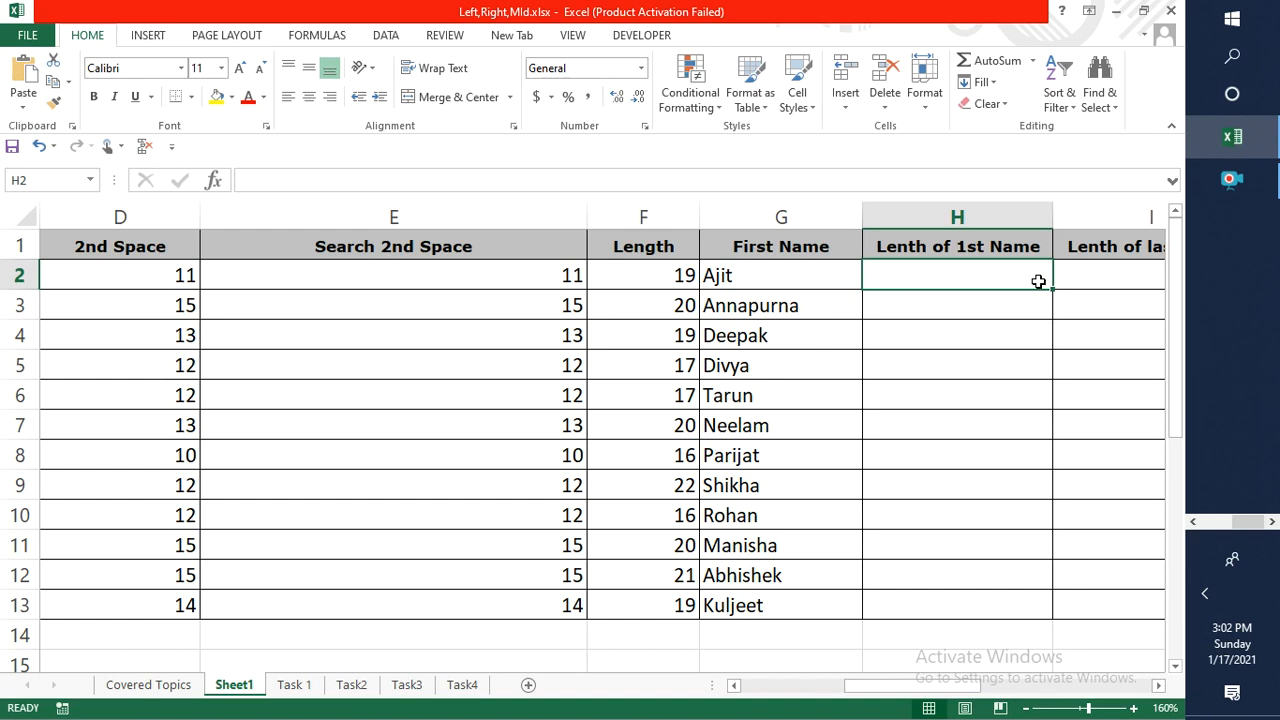
pyautogui.write('=Len')
pyautogui.press('Tab')
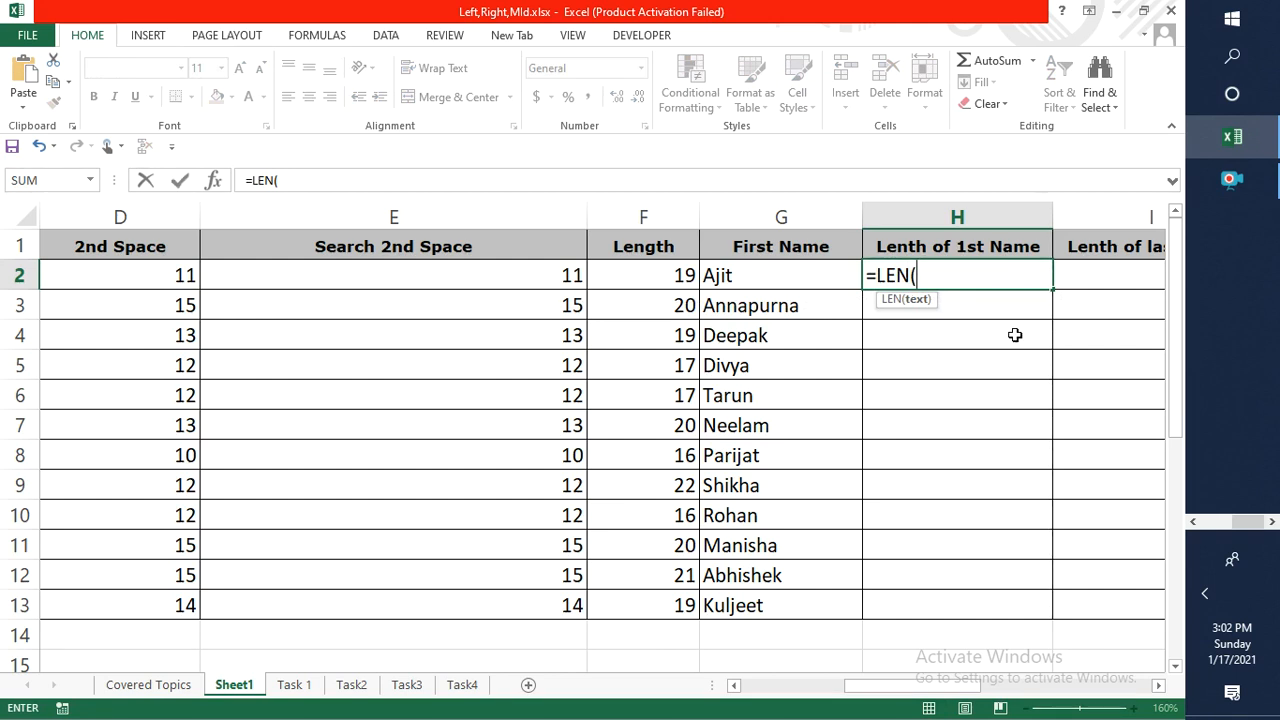
pyautogui.write('L')
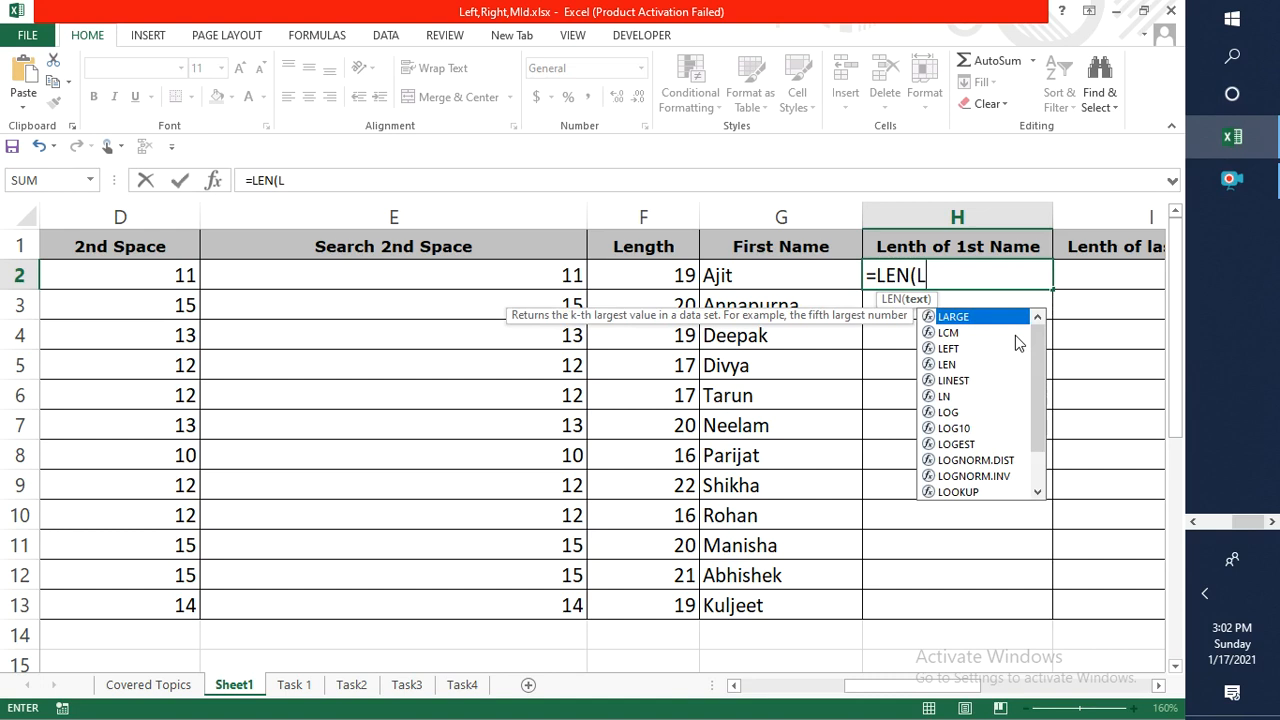
pyautogui.write('e')
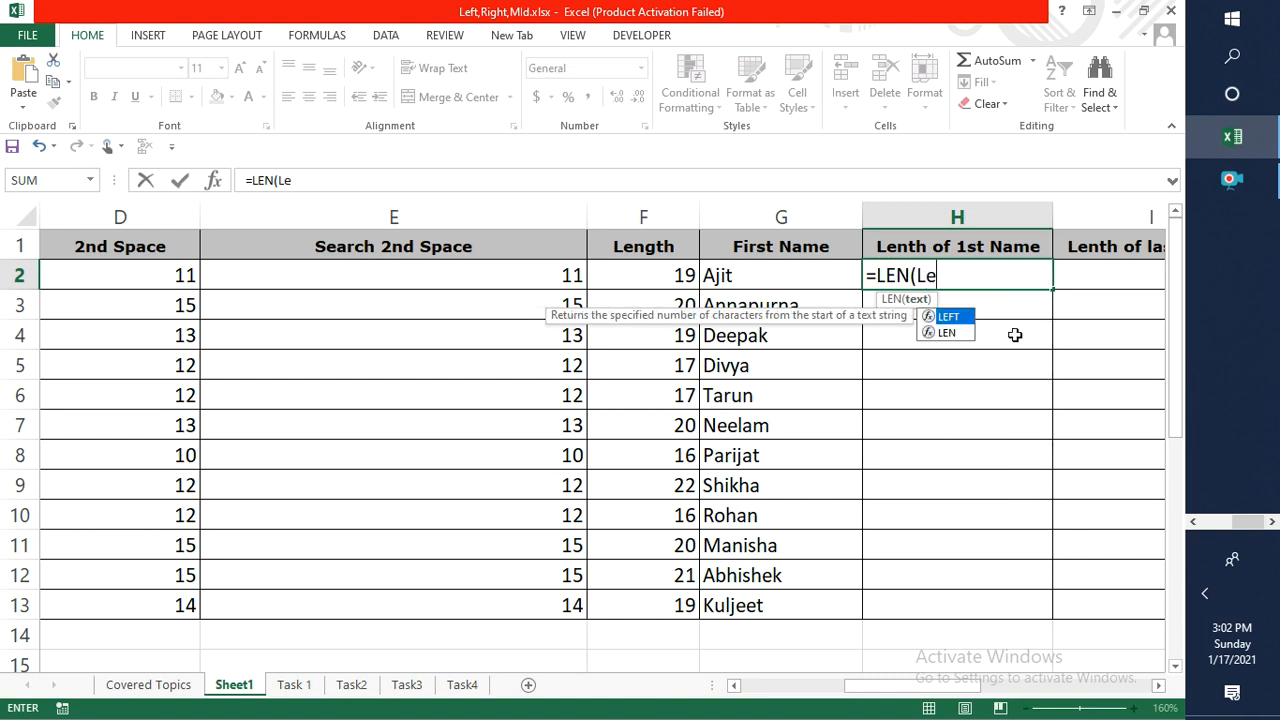
pyautogui.press('Tab')
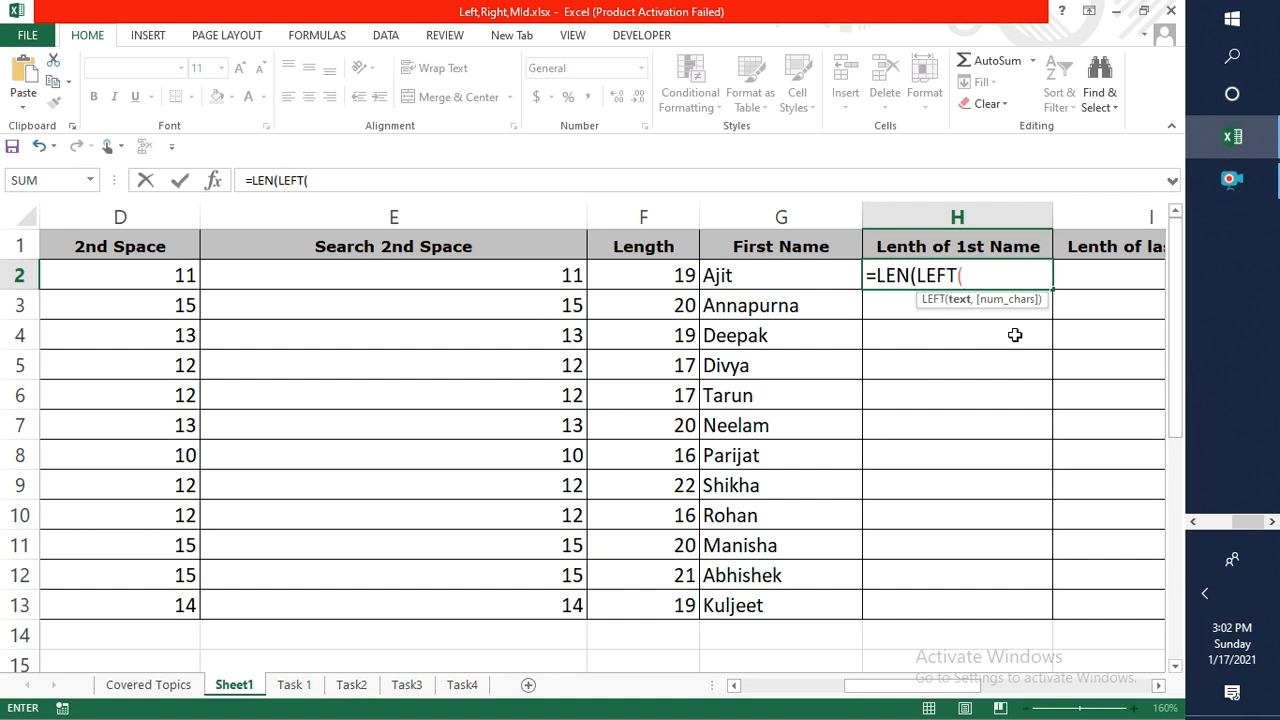
pyautogui.write('A2')
pyautogui.click(1270, 524)
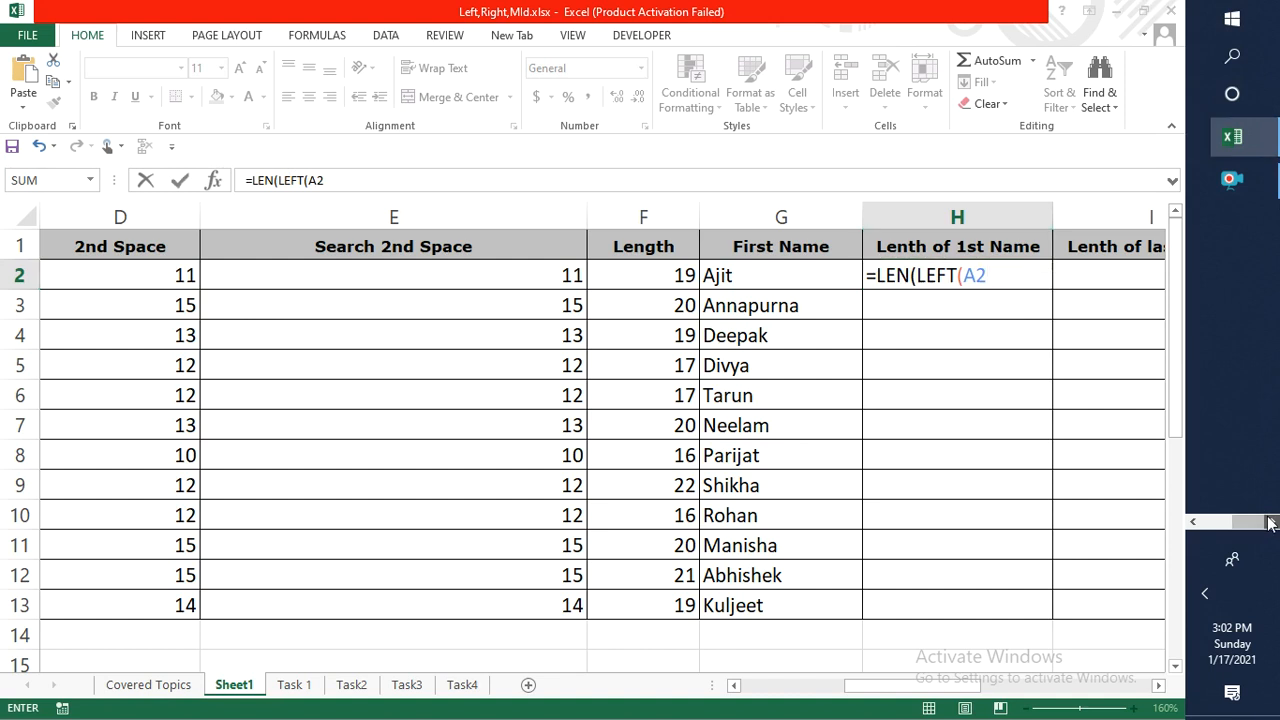
pyautogui.click(1192, 522)
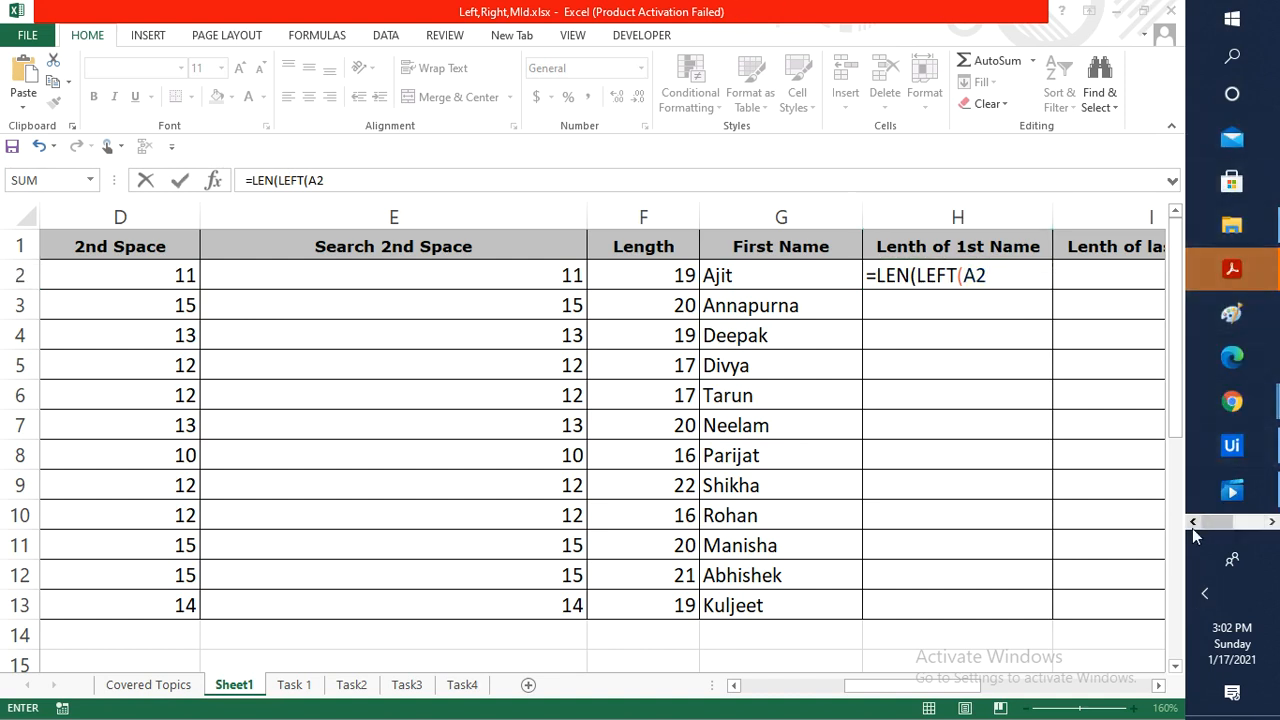
pyautogui.click(1254, 522)
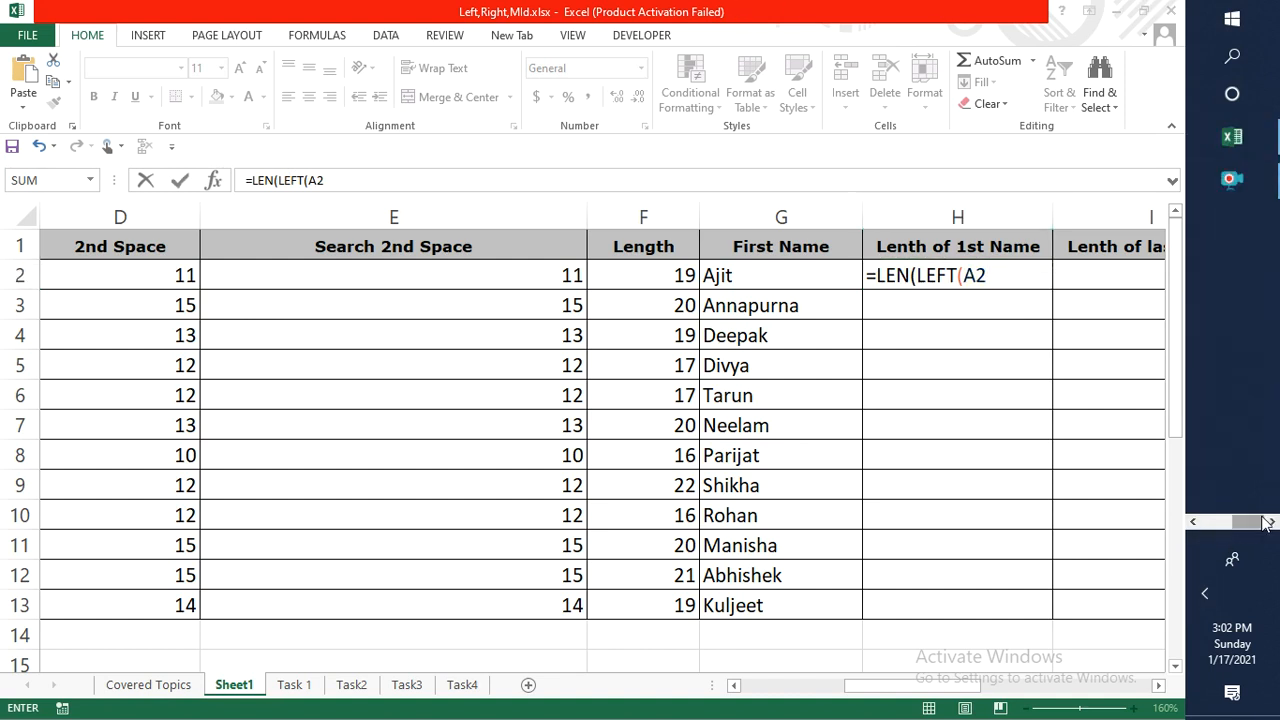
pyautogui.click(1236, 185)
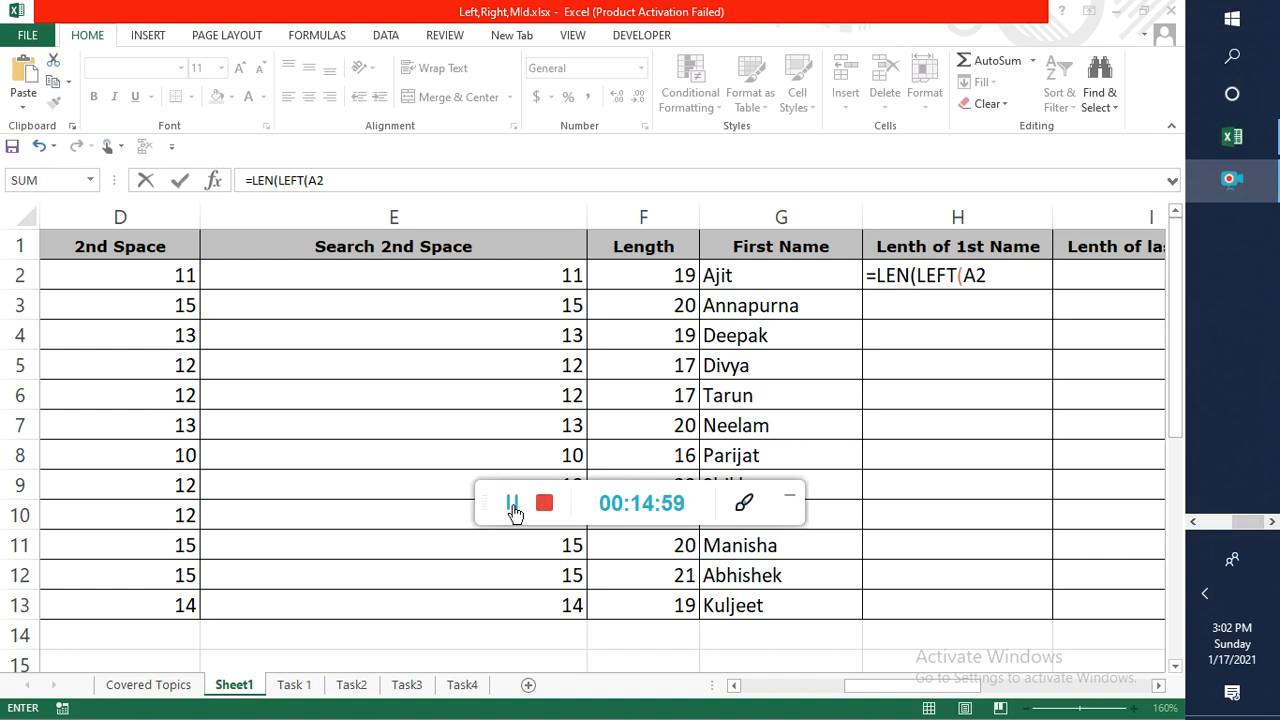
pyautogui.click(512, 503)
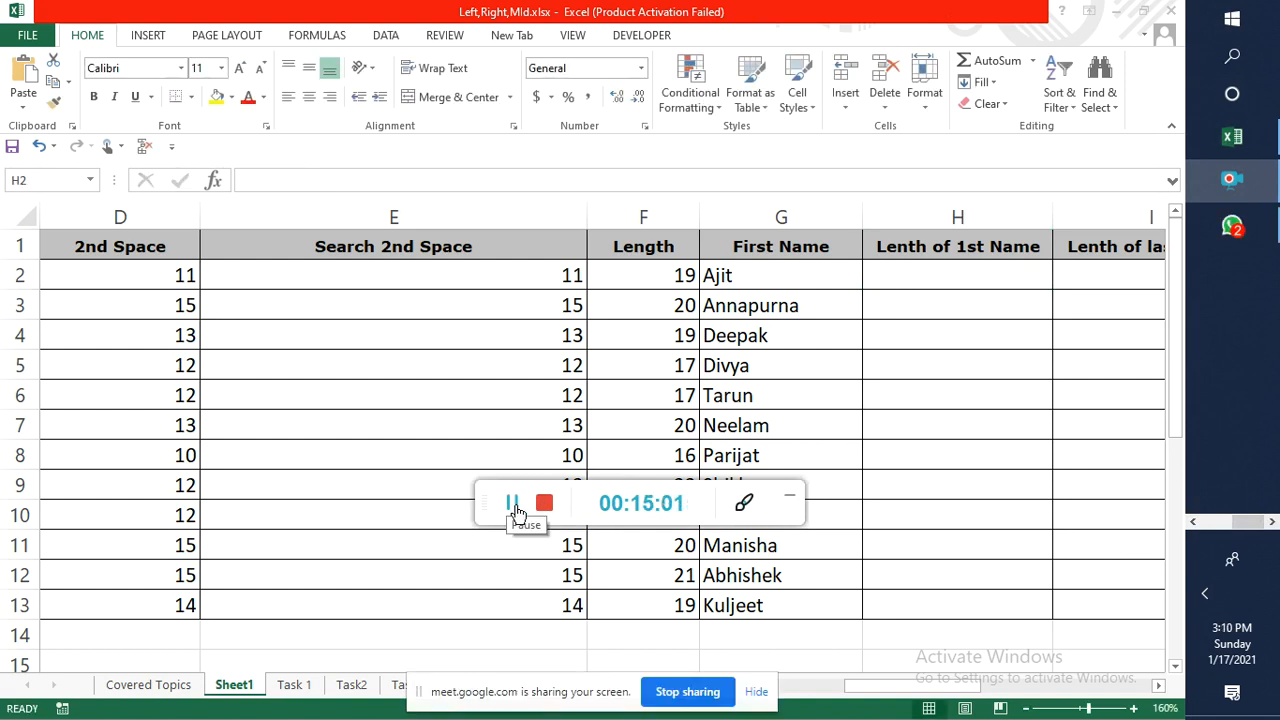
pyautogui.click(797, 502)
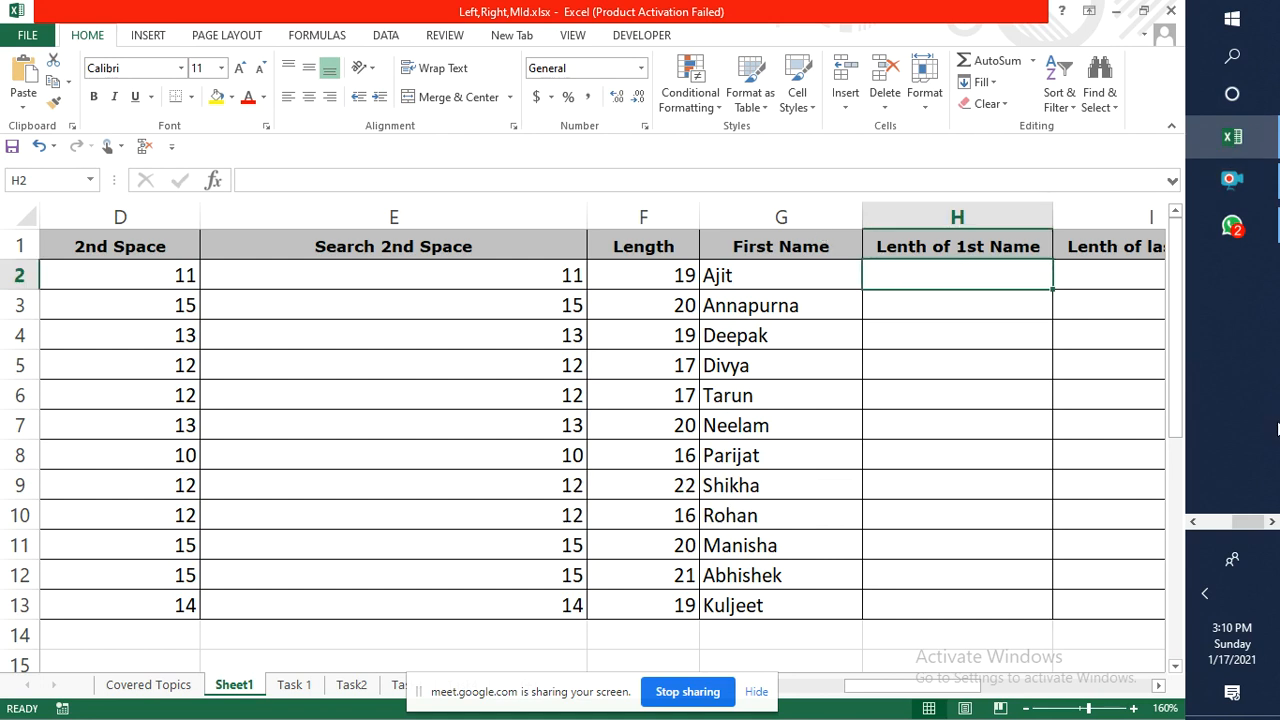
pyautogui.write('=Len')
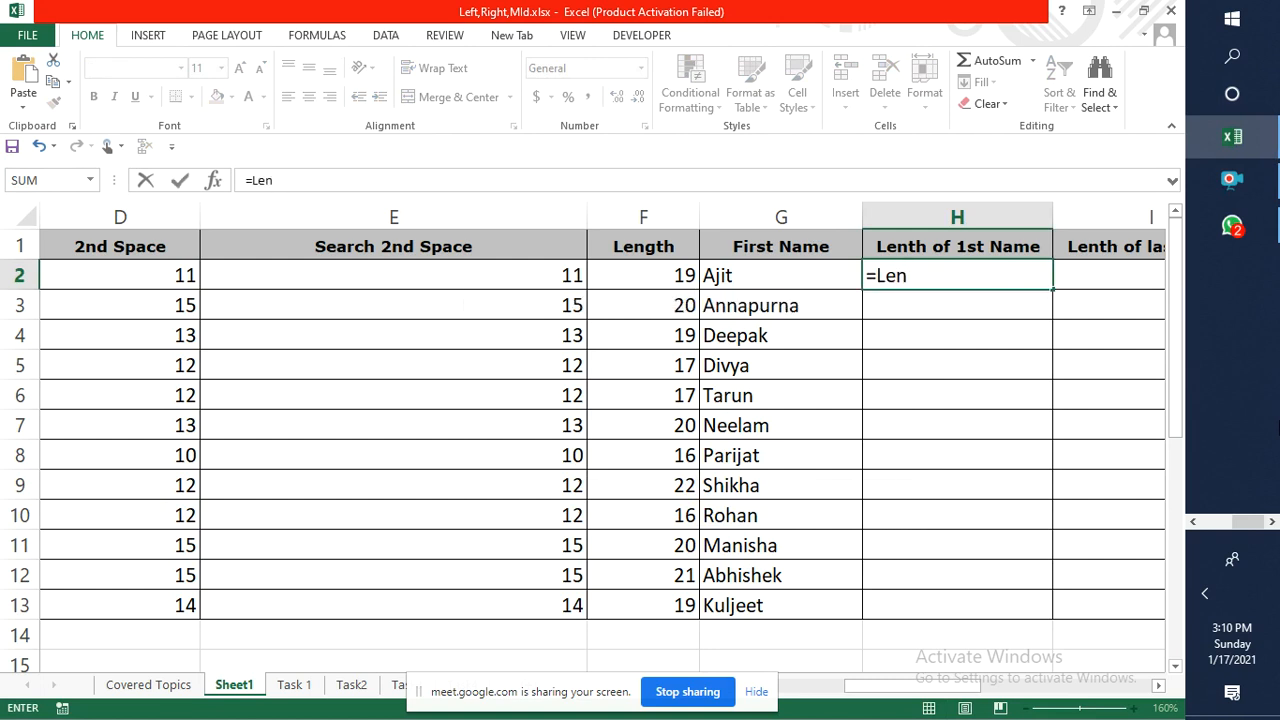
pyautogui.press('Escape')
# Enter =LEN(LEFT(A2,FIND(" ",A2,1))) in H2 under Lenth of 1st Name.
pyautogui.write('=')
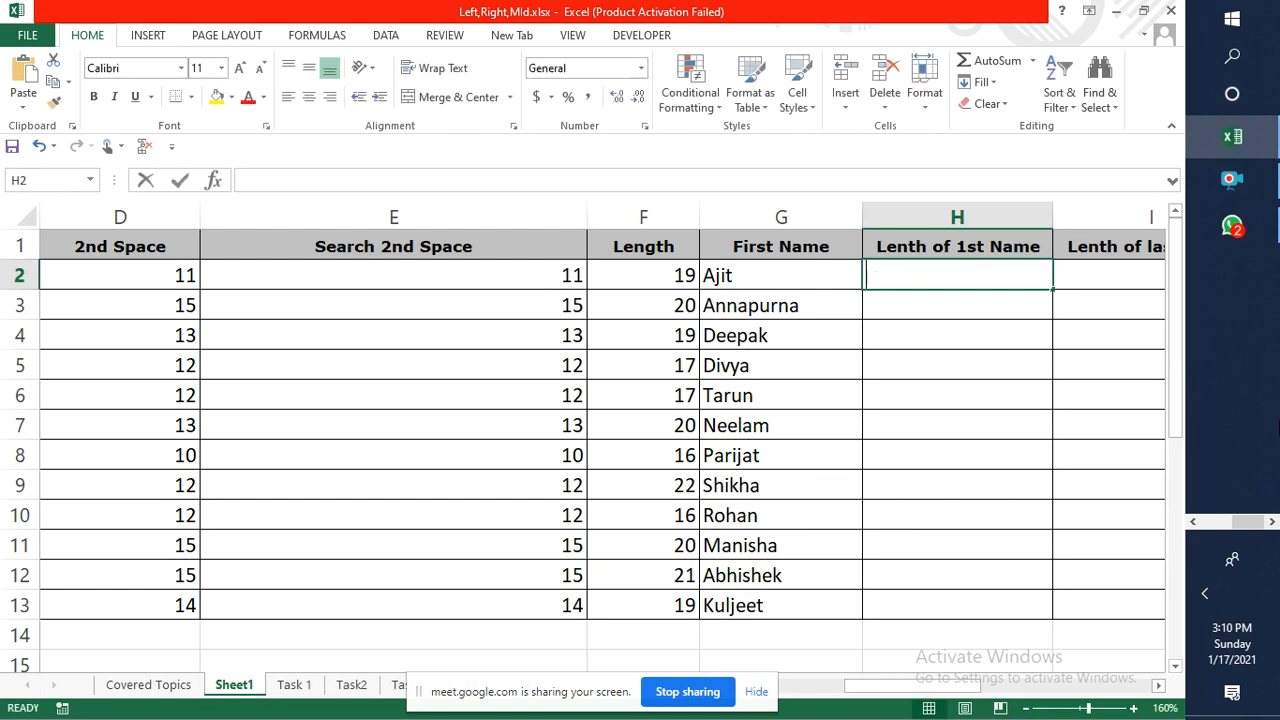
pyautogui.write('Len')
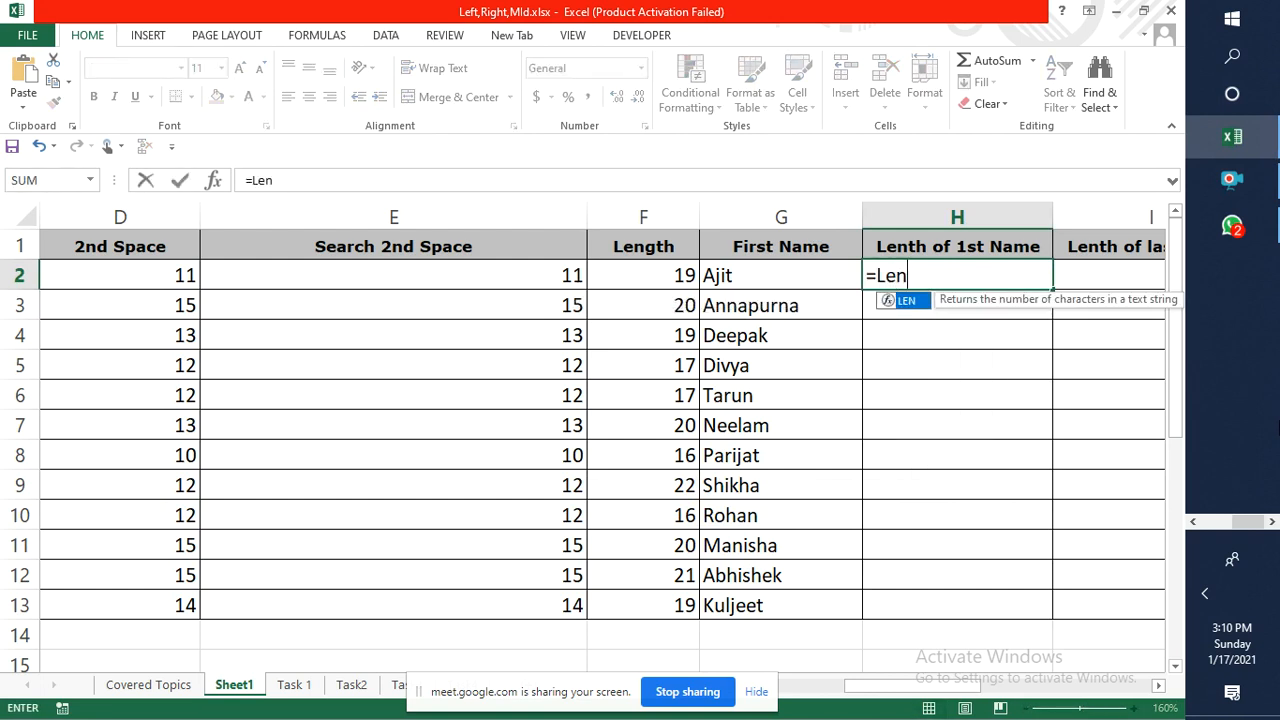
pyautogui.press('Tab')
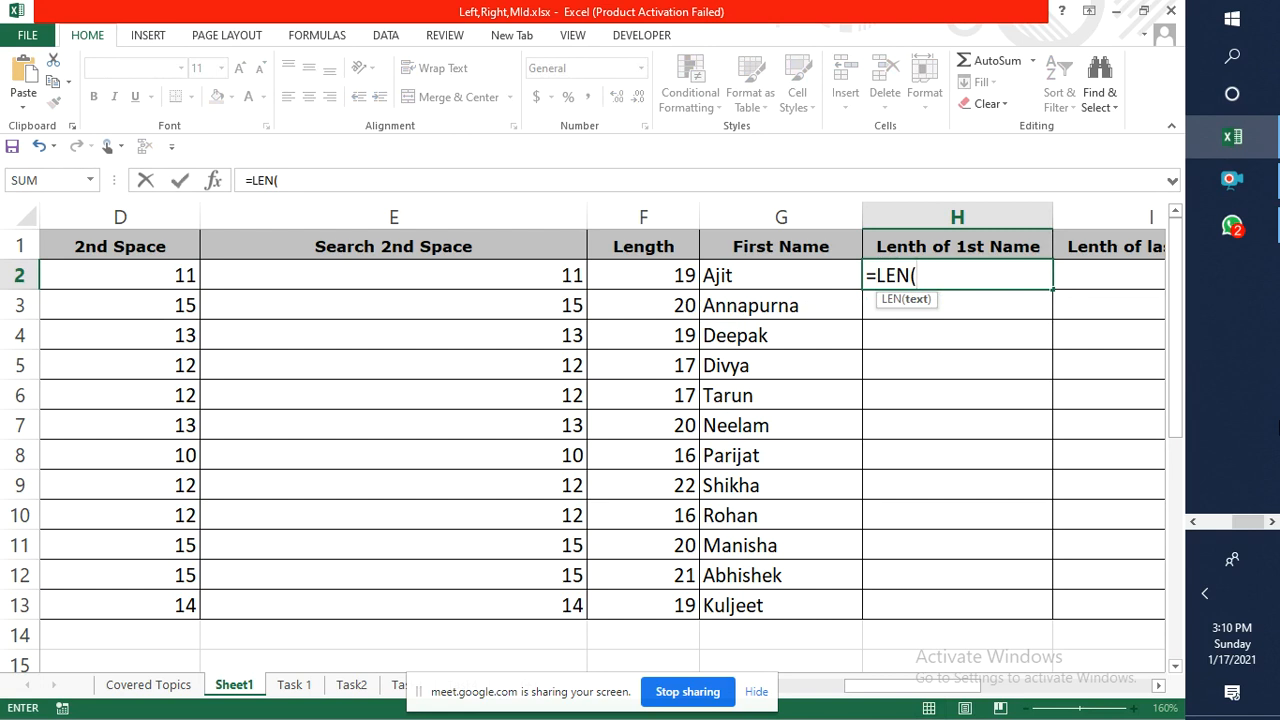
pyautogui.write('Le')
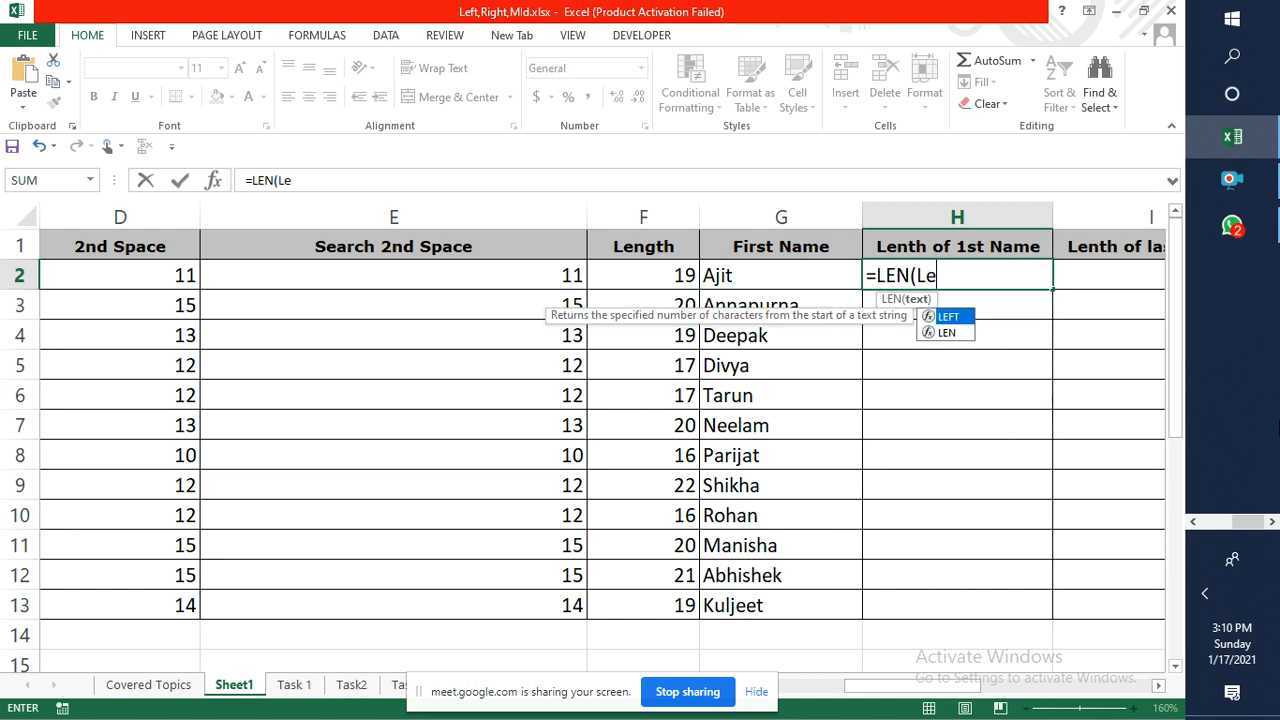
pyautogui.press('Tab')
pyautogui.write('A2,')
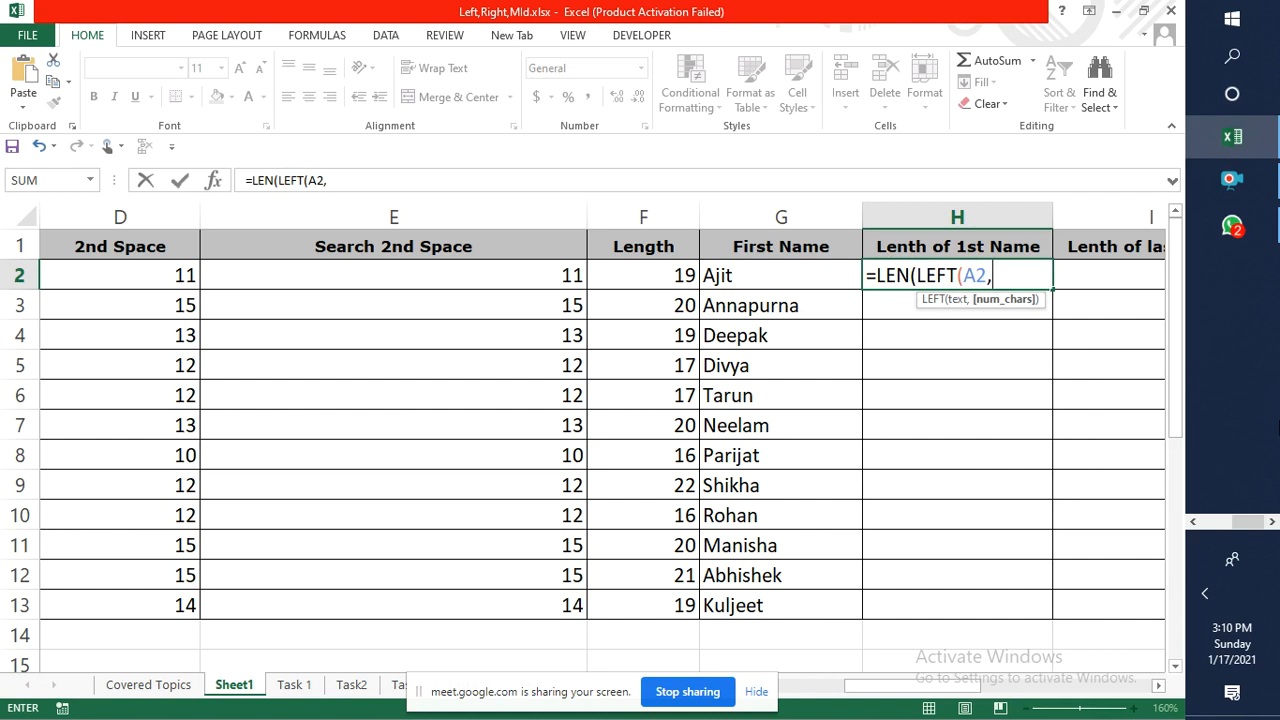
pyautogui.write('Fin')
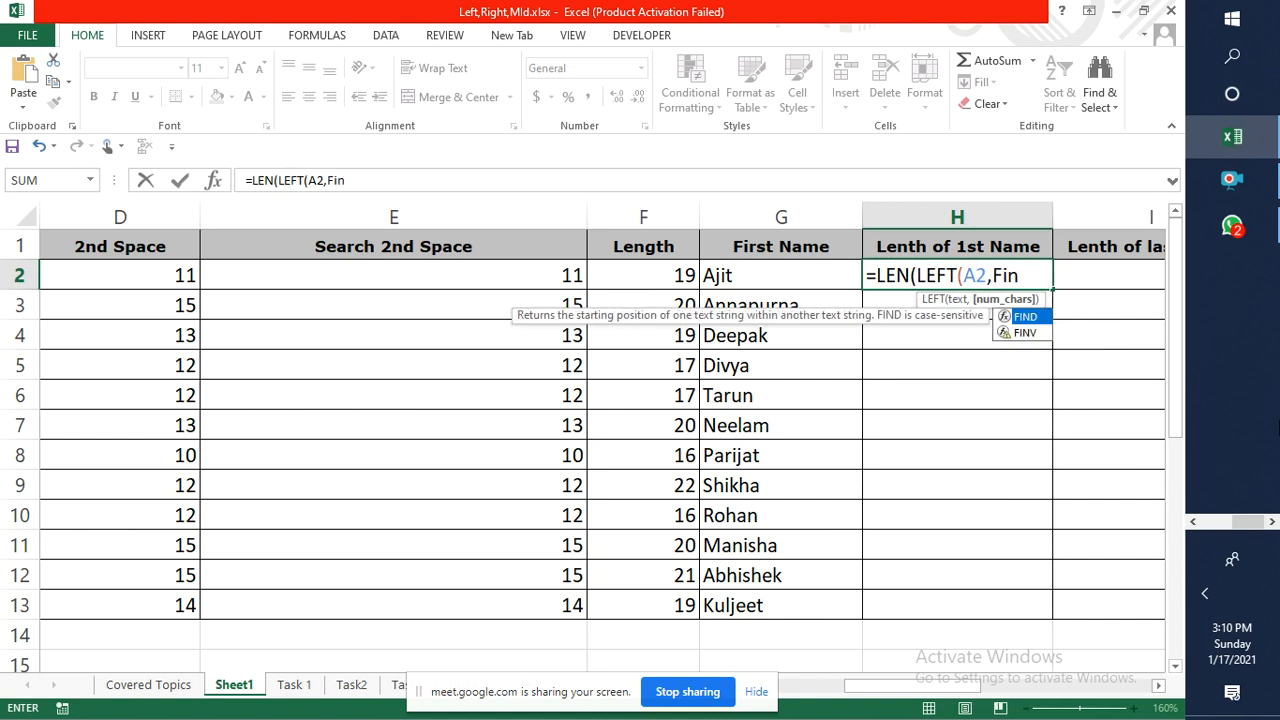
pyautogui.press('Tab')
pyautogui.write('"')
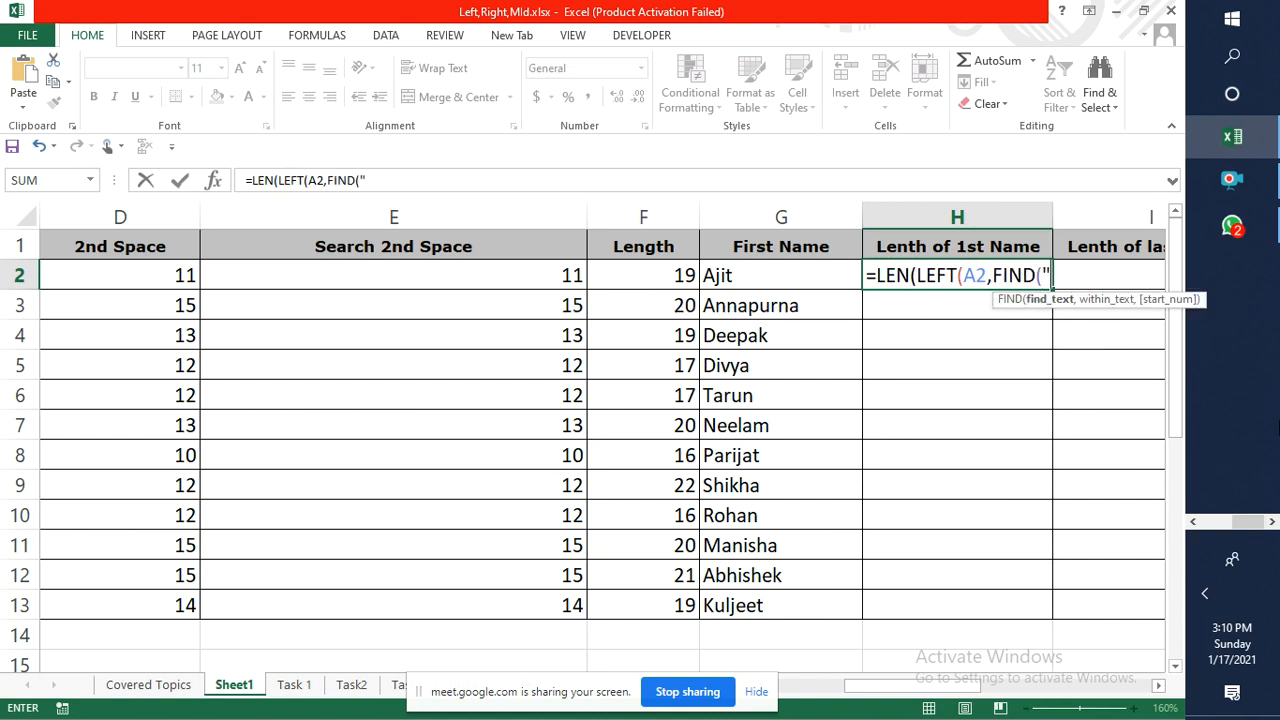
pyautogui.write(' ",A2,1')
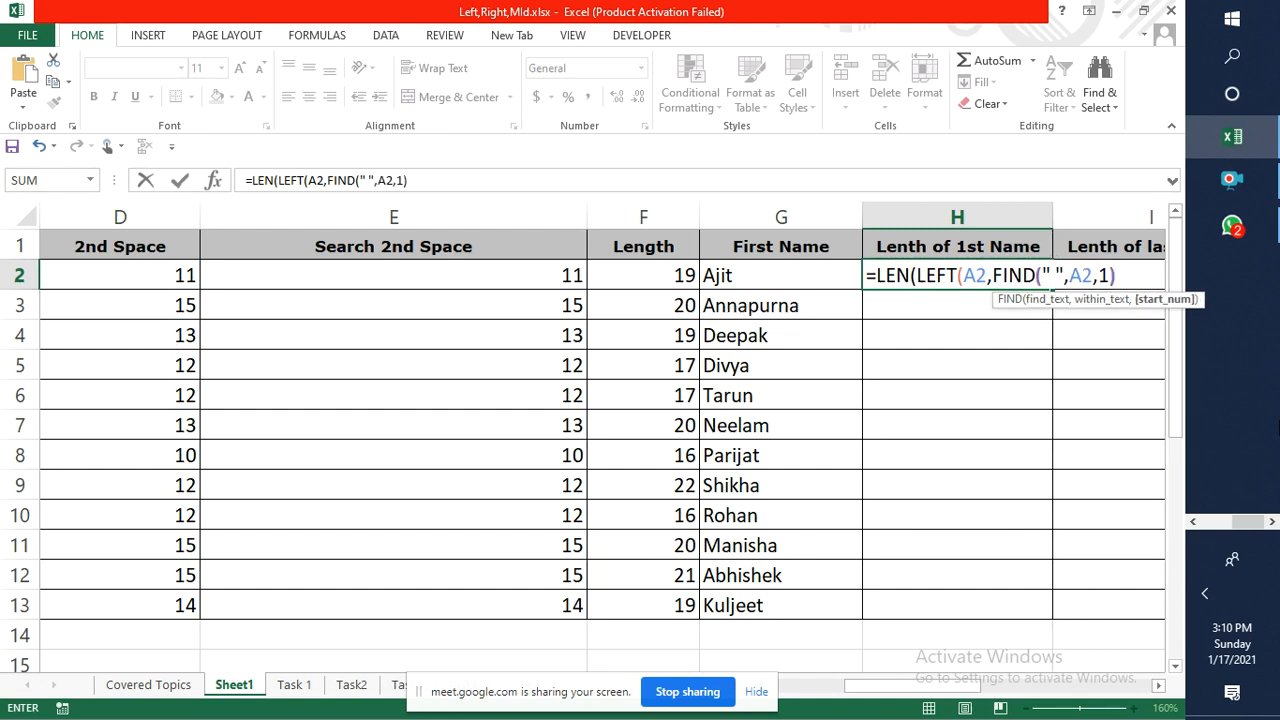
pyautogui.write('))')
pyautogui.press('BackSpace')
pyautogui.write('))')
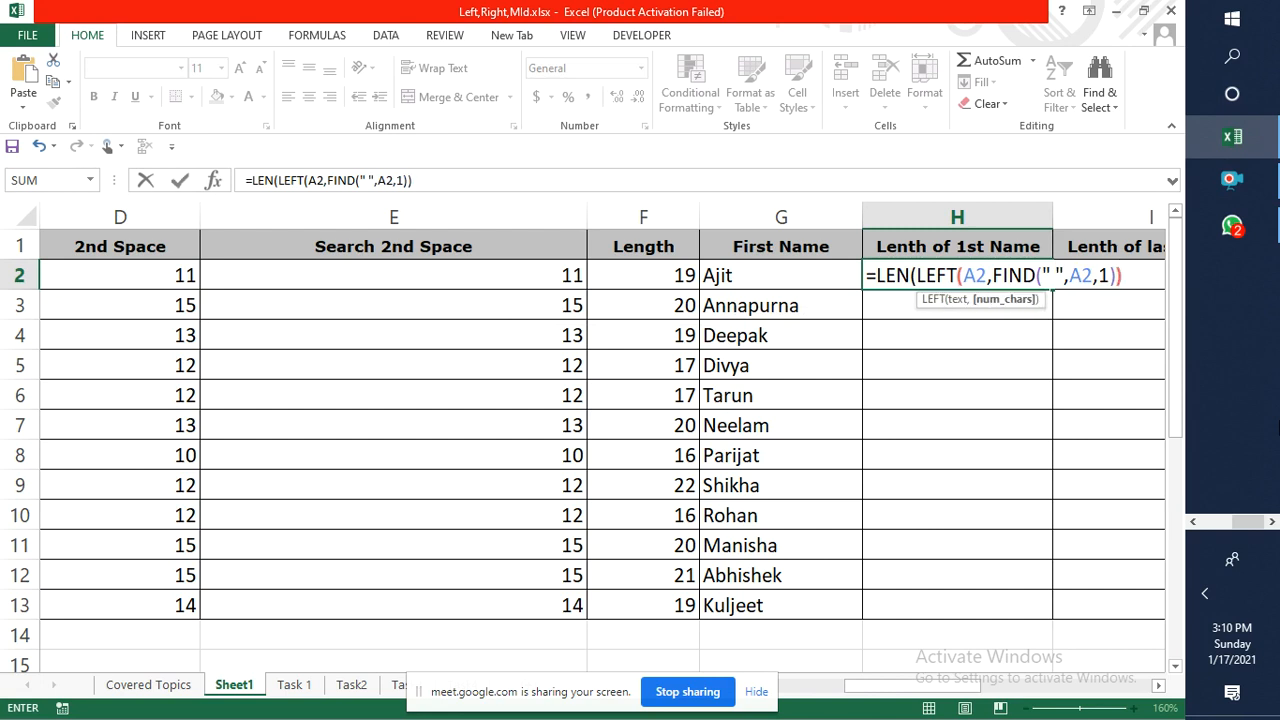
pyautogui.press('Return')
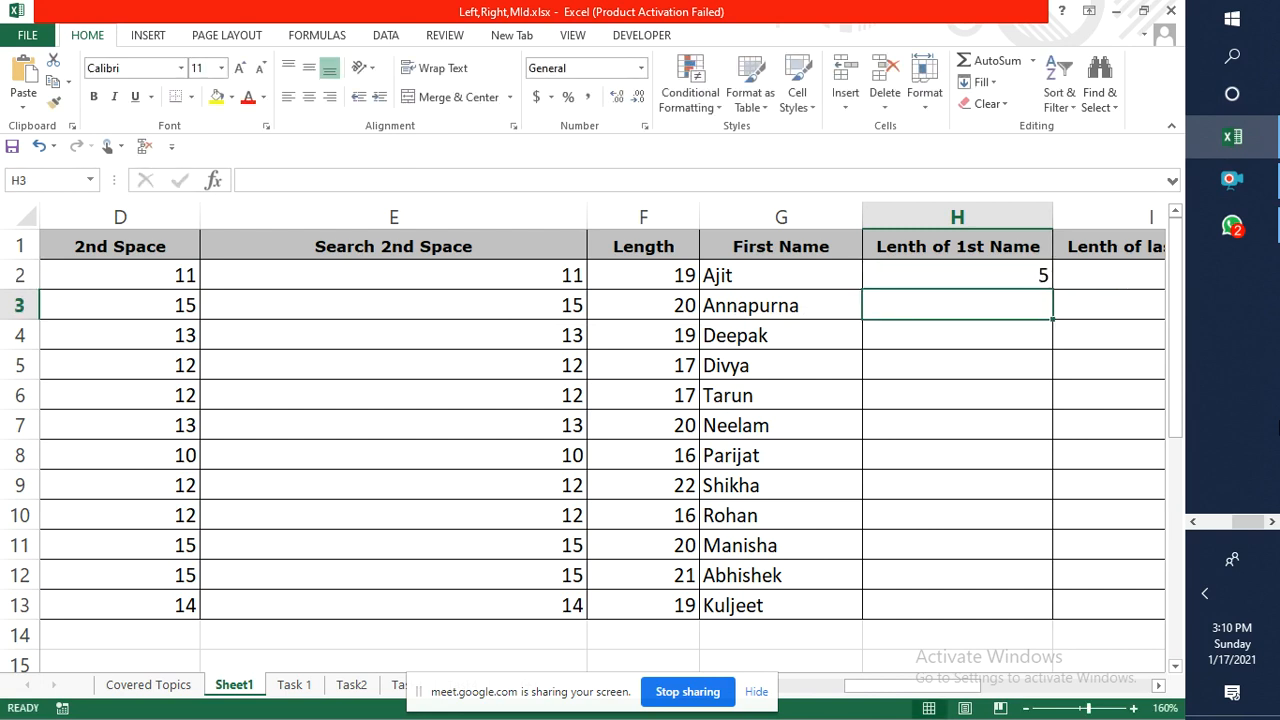
# Try to subtract 1 from the LEFT result inside the LEN formula in H2.
pyautogui.press('Up')
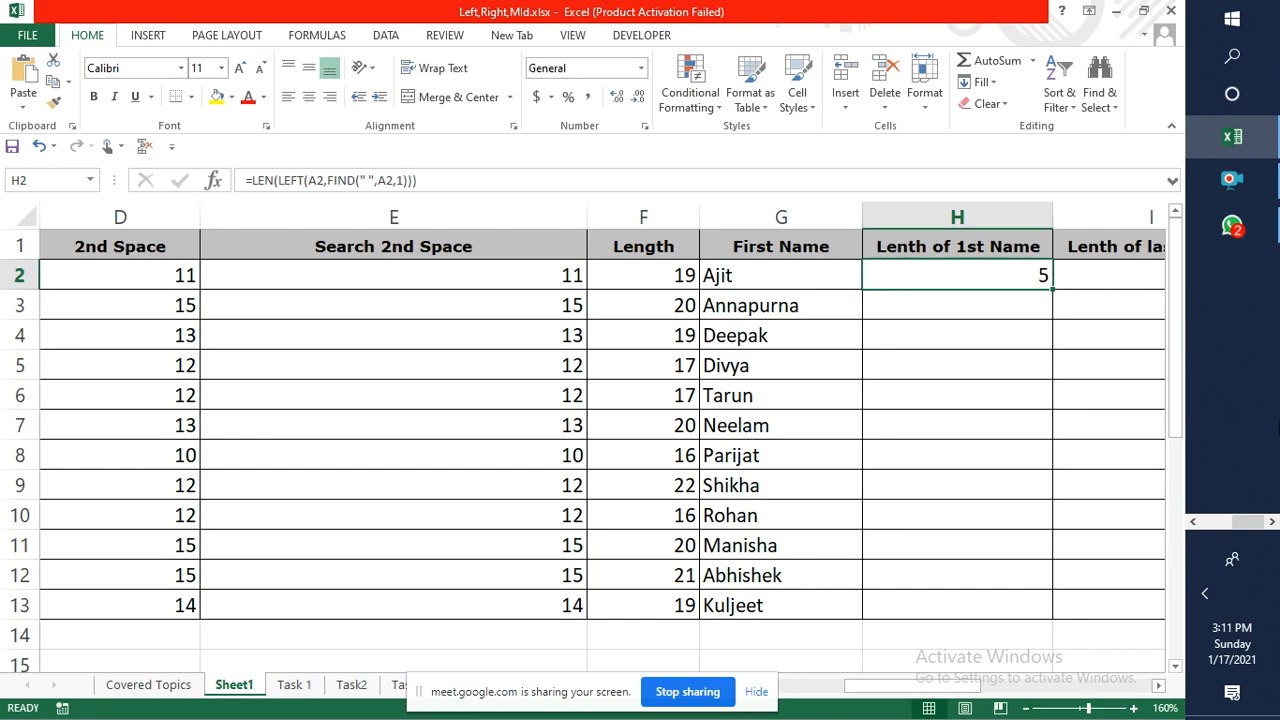
pyautogui.press('Left')
pyautogui.press('Right')
pyautogui.press('F2')
pyautogui.press('Left')
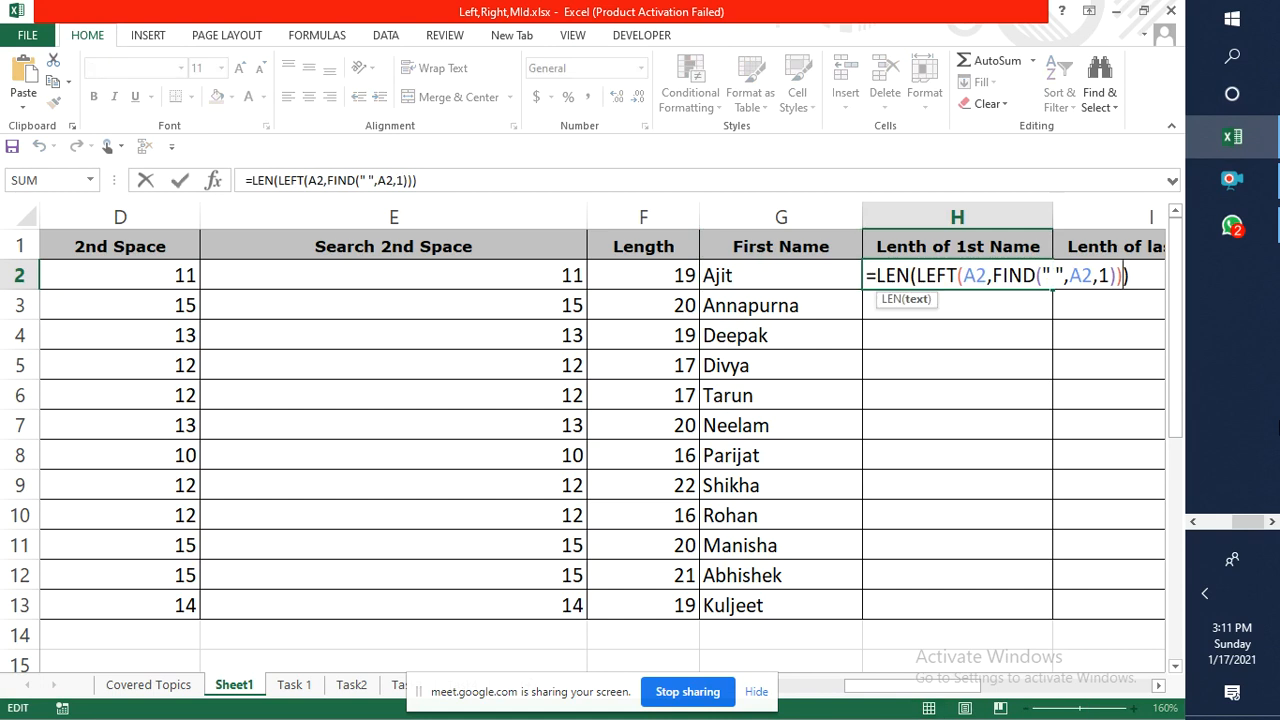
pyautogui.write('-1')
pyautogui.press('Return')
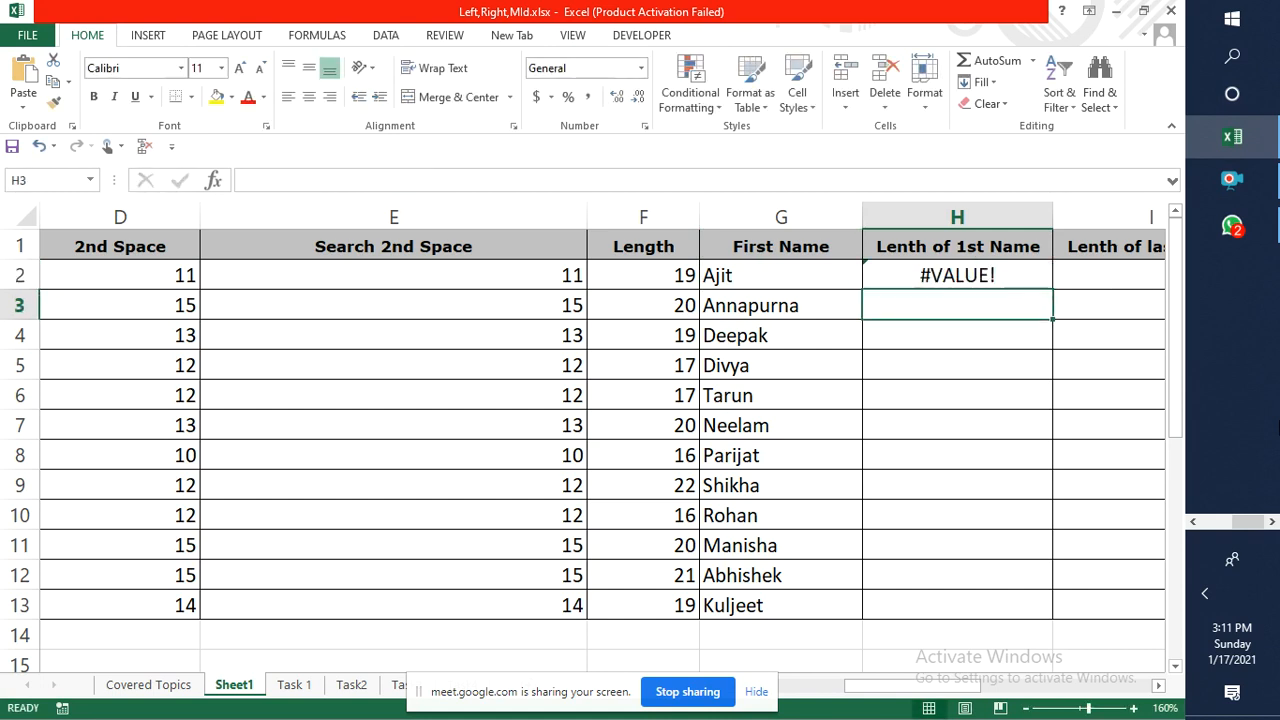
# Correct H2 so that 1 is subtracted from the FIND result, making the formula =LEN(LEFT(A2,FIND(" ",A2,1)-1)).
pyautogui.press('Up')
pyautogui.press('F2')
pyautogui.press('BackSpace')
pyautogui.press('BackSpace')
pyautogui.press('BackSpace')
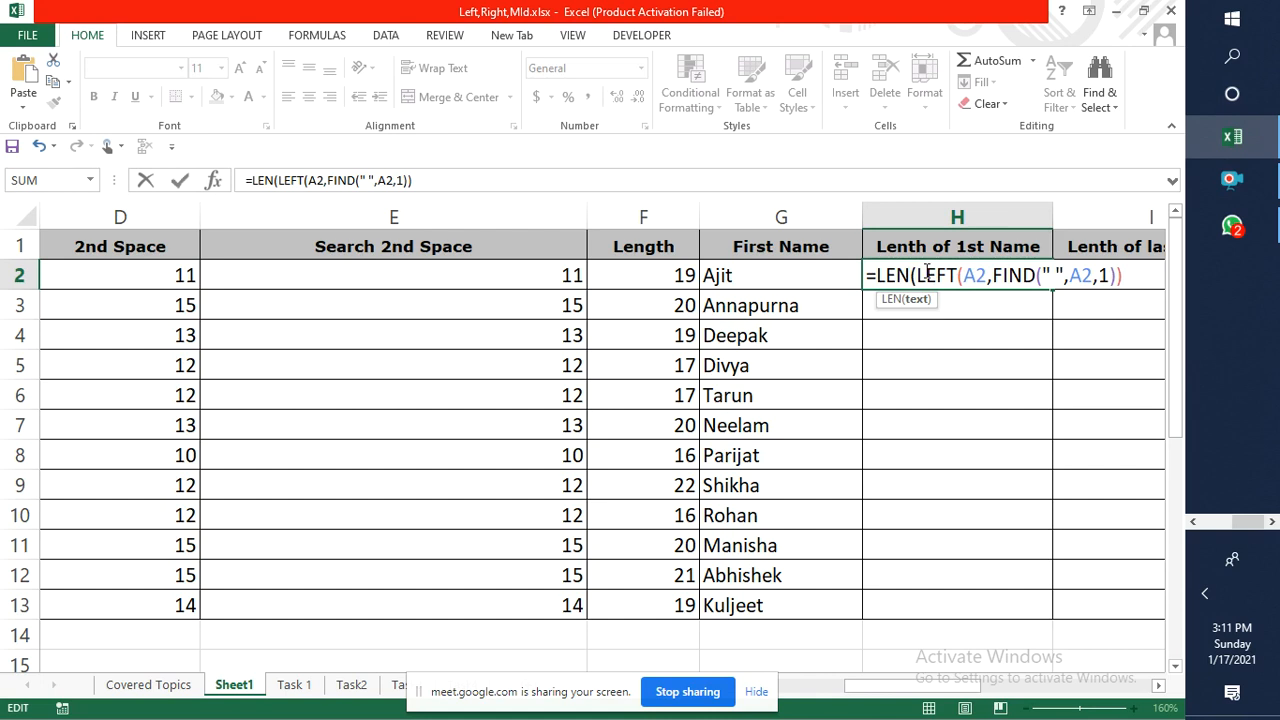
pyautogui.click(965, 275)
pyautogui.click(955, 302)
pyautogui.click(1134, 275)
pyautogui.press('BackSpace')
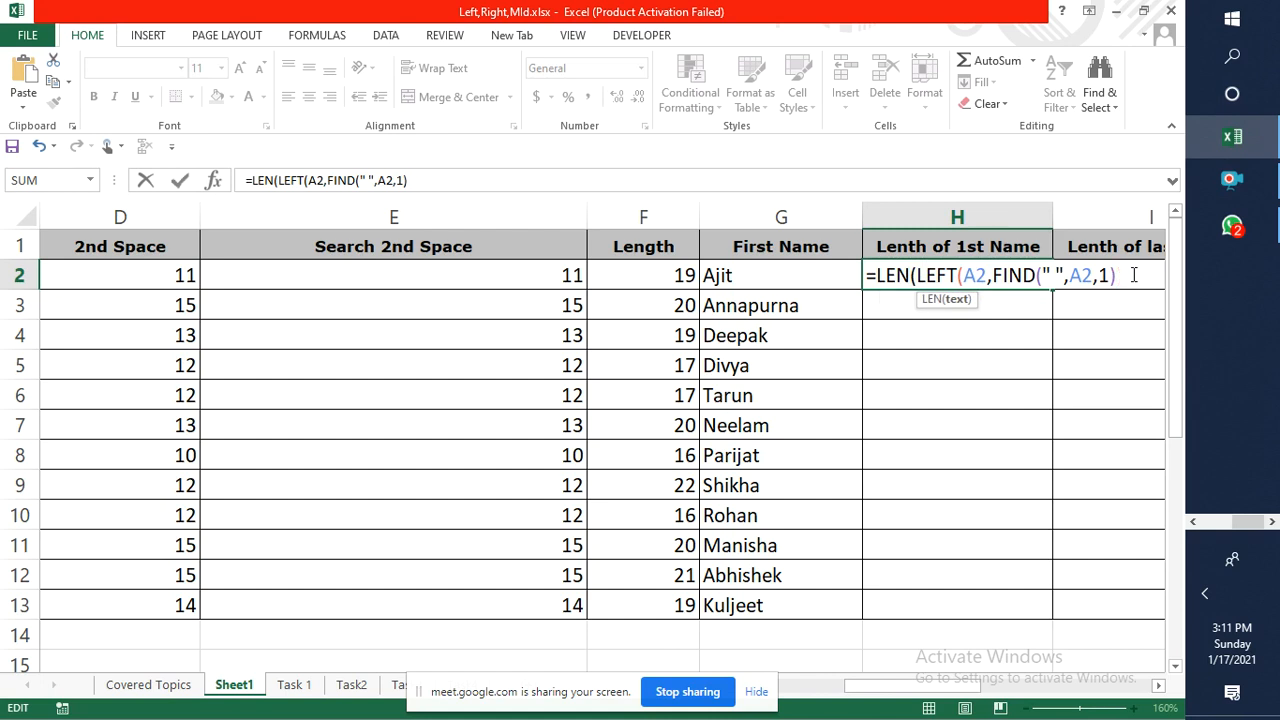
pyautogui.write('-1))')
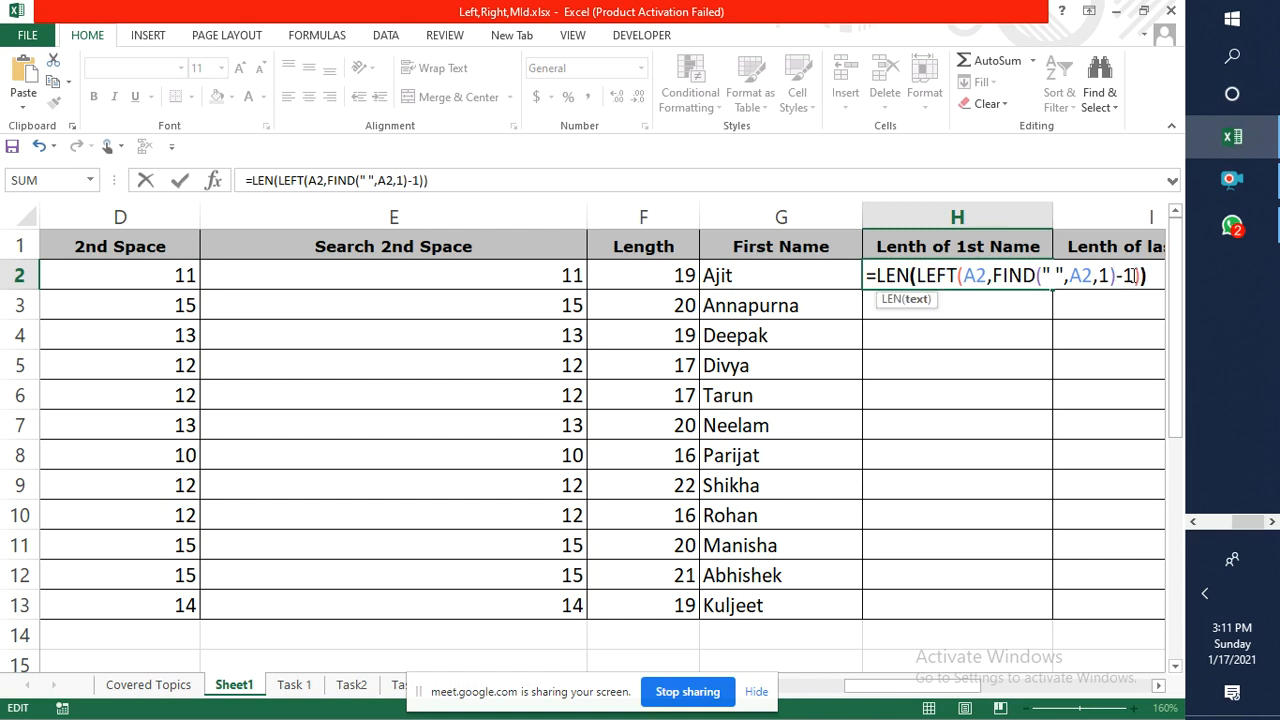
pyautogui.press('Return')
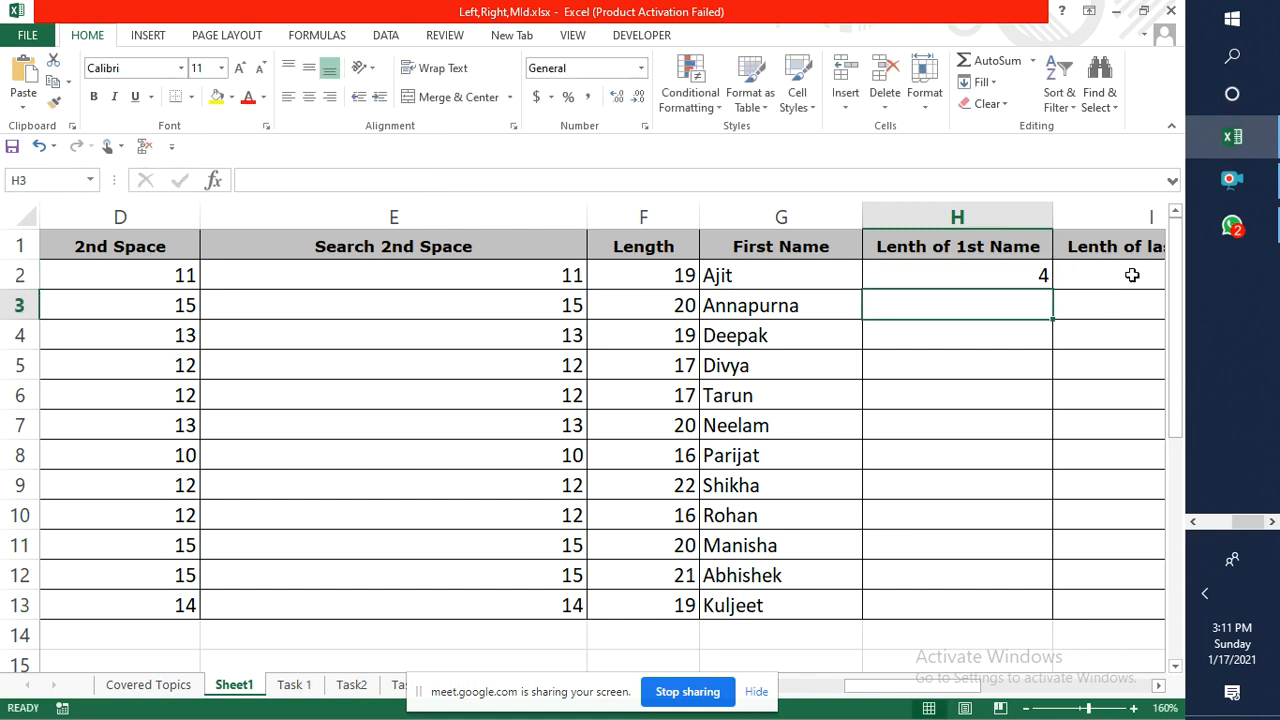
# Fill the first-name length formula from H2 down through H13 and move to I2.
pyautogui.press('Up')
pyautogui.hotkey('shift', 'Down')
pyautogui.hotkey('shift', 'Down')
pyautogui.hotkey('shift', 'Down')
pyautogui.hotkey('shift', 'Down')
pyautogui.hotkey('shift', 'Down')
pyautogui.hotkey('shift', 'Down')
pyautogui.hotkey('shift', 'Down')
pyautogui.hotkey('shift', 'Down')
pyautogui.hotkey('shift', 'Down')
pyautogui.hotkey('shift', 'Down')
pyautogui.hotkey('shift', 'Down')
pyautogui.hotkey('shift', 'Down')
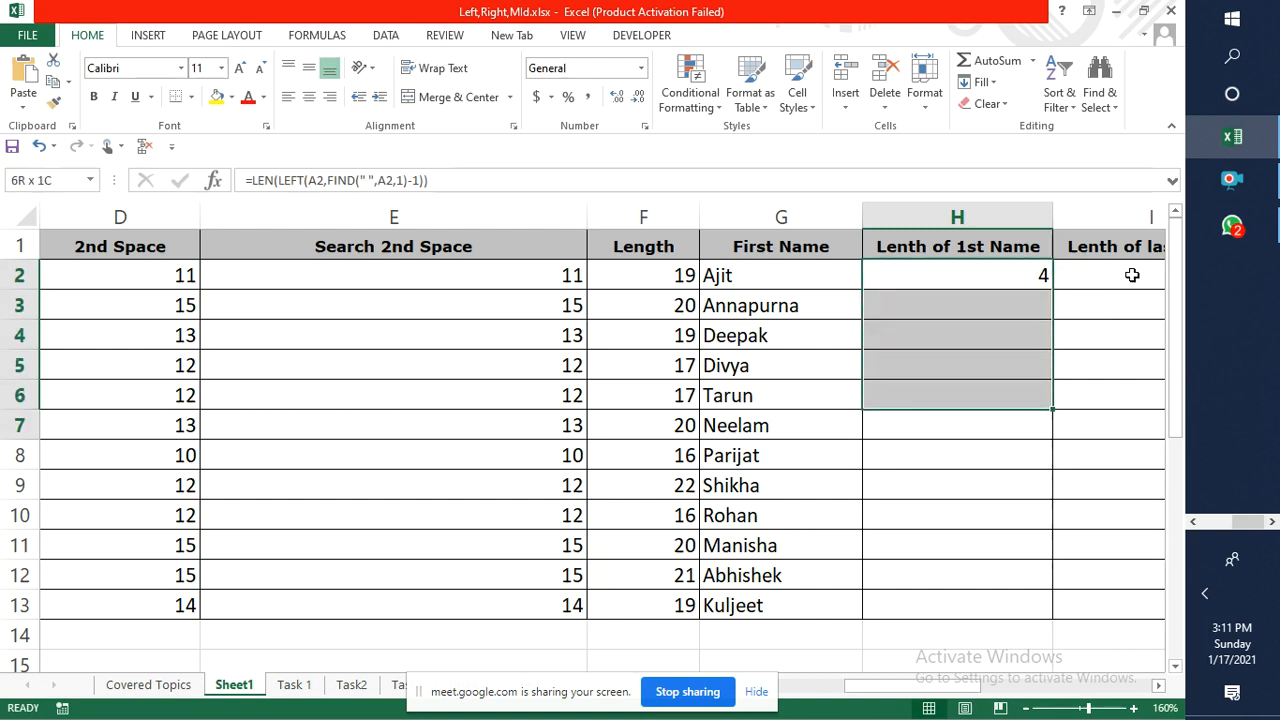
pyautogui.hotkey('shift', 'Up')
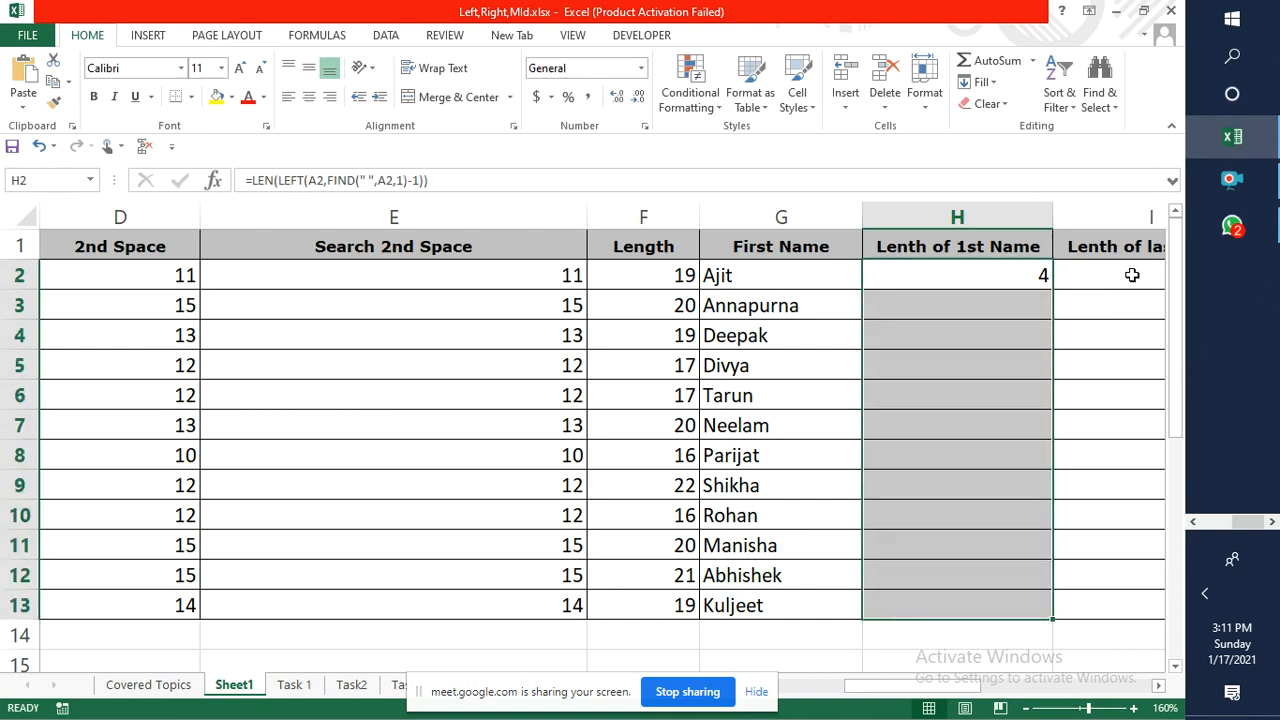
pyautogui.hotkey('ctrl', 'd')
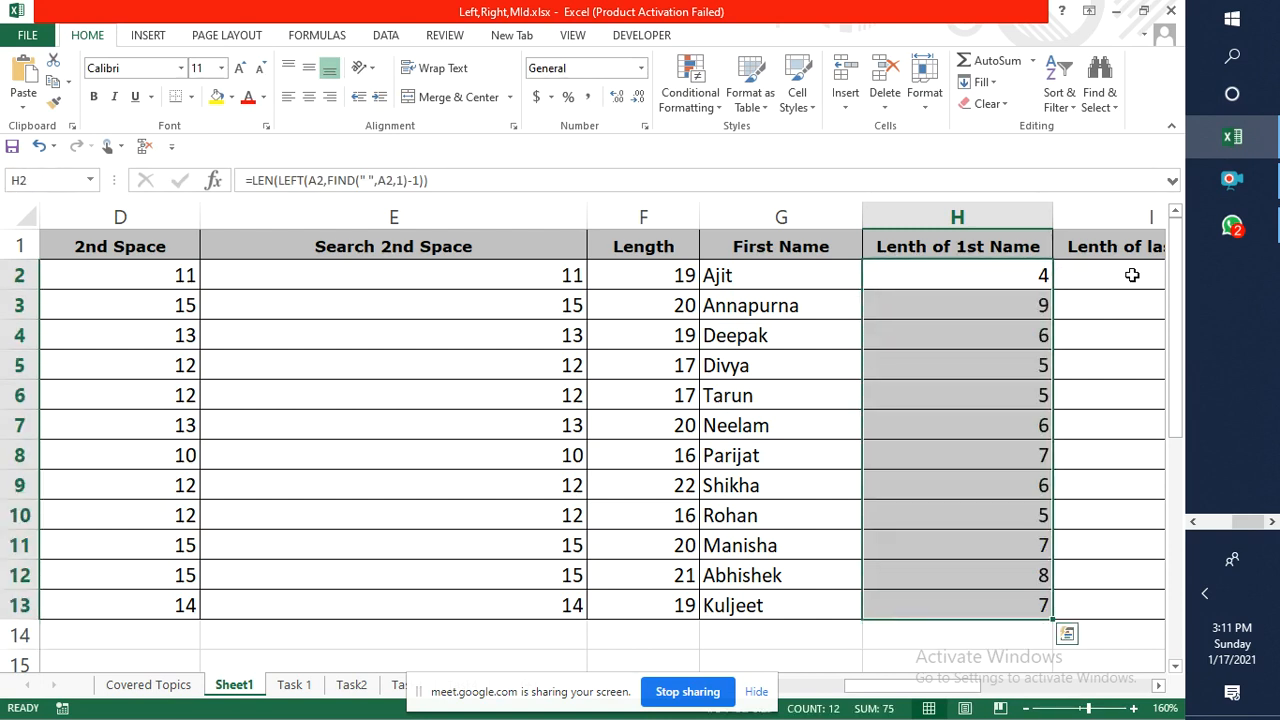
pyautogui.press('Right')
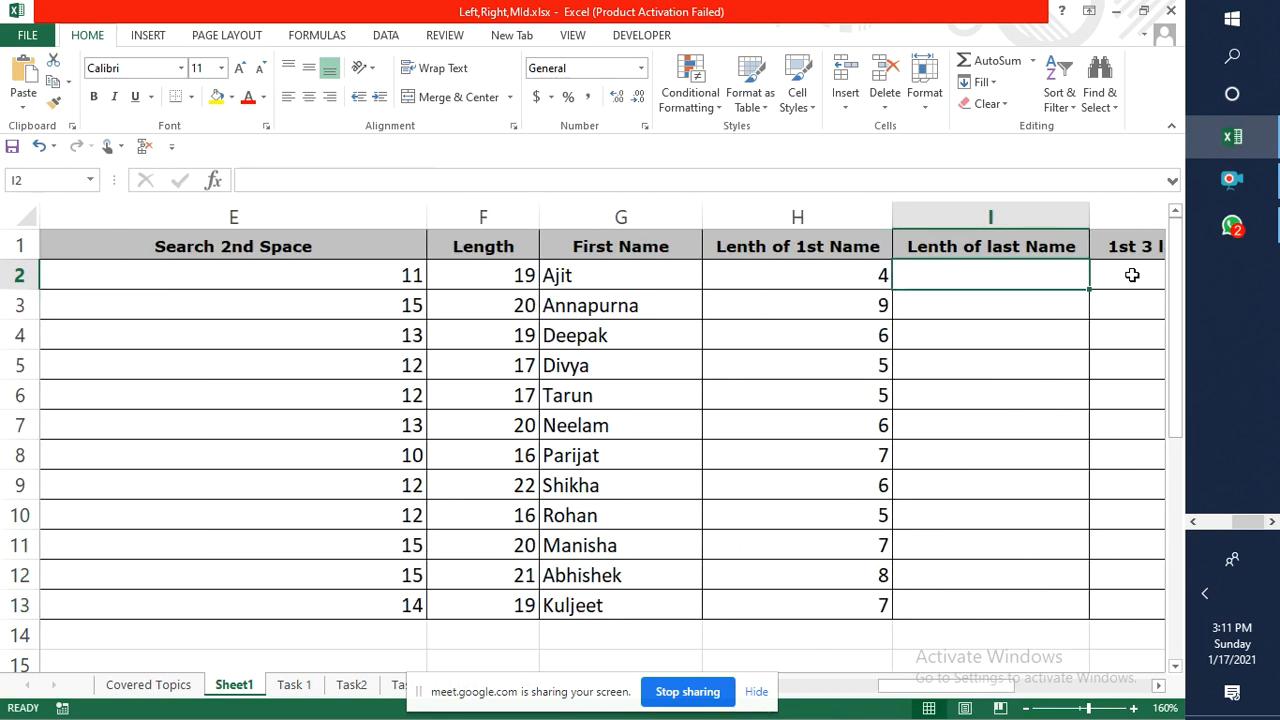
pyautogui.press('Right')
pyautogui.press('Right')
pyautogui.press('Left')
pyautogui.press('Left')
pyautogui.press('Left')
pyautogui.press('Left')
pyautogui.press('Left')
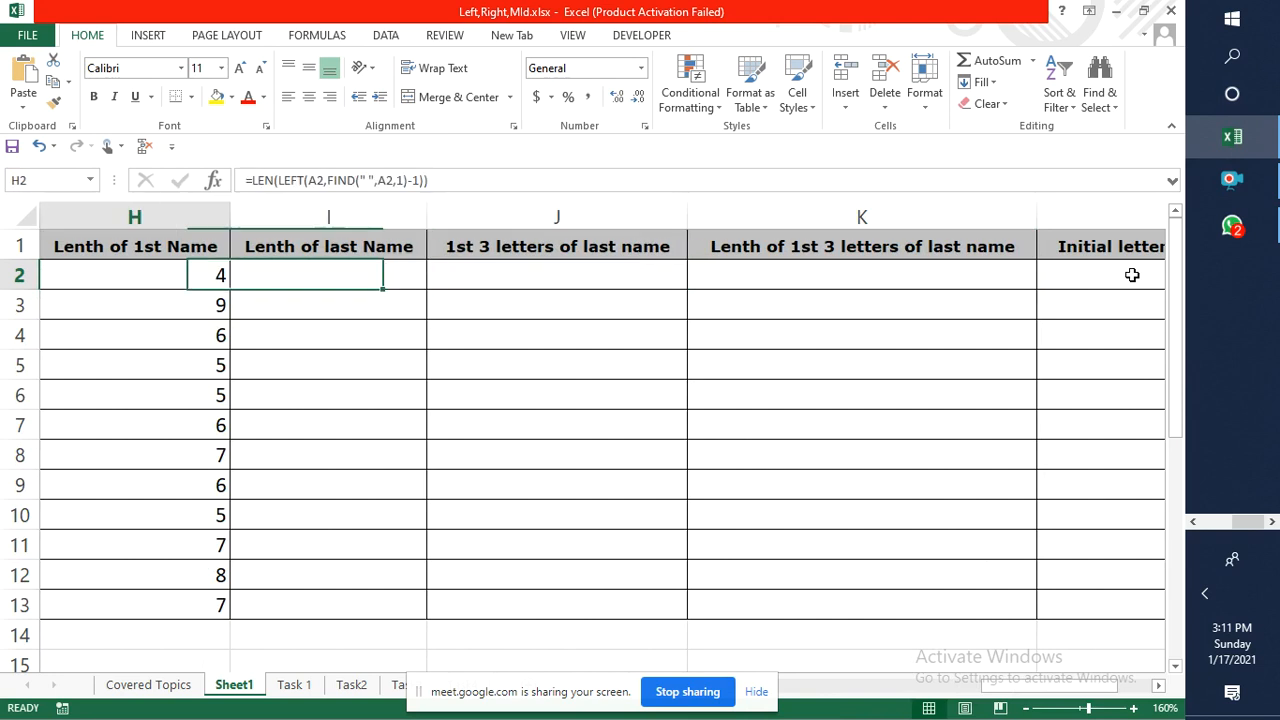
pyautogui.press('Left')
pyautogui.press('Right')
pyautogui.press('Right')
pyautogui.press('Right')
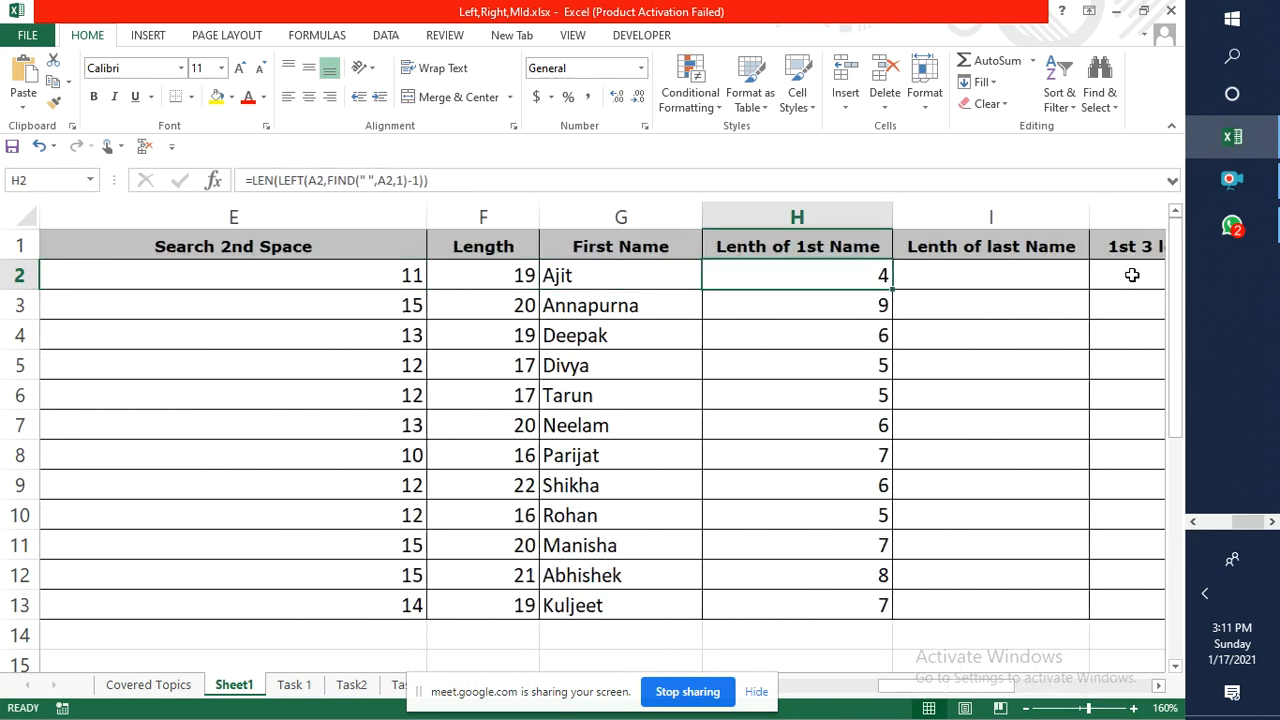
# Rename the header in I1 as Last Name.
pyautogui.press('Right')
pyautogui.press('Up')
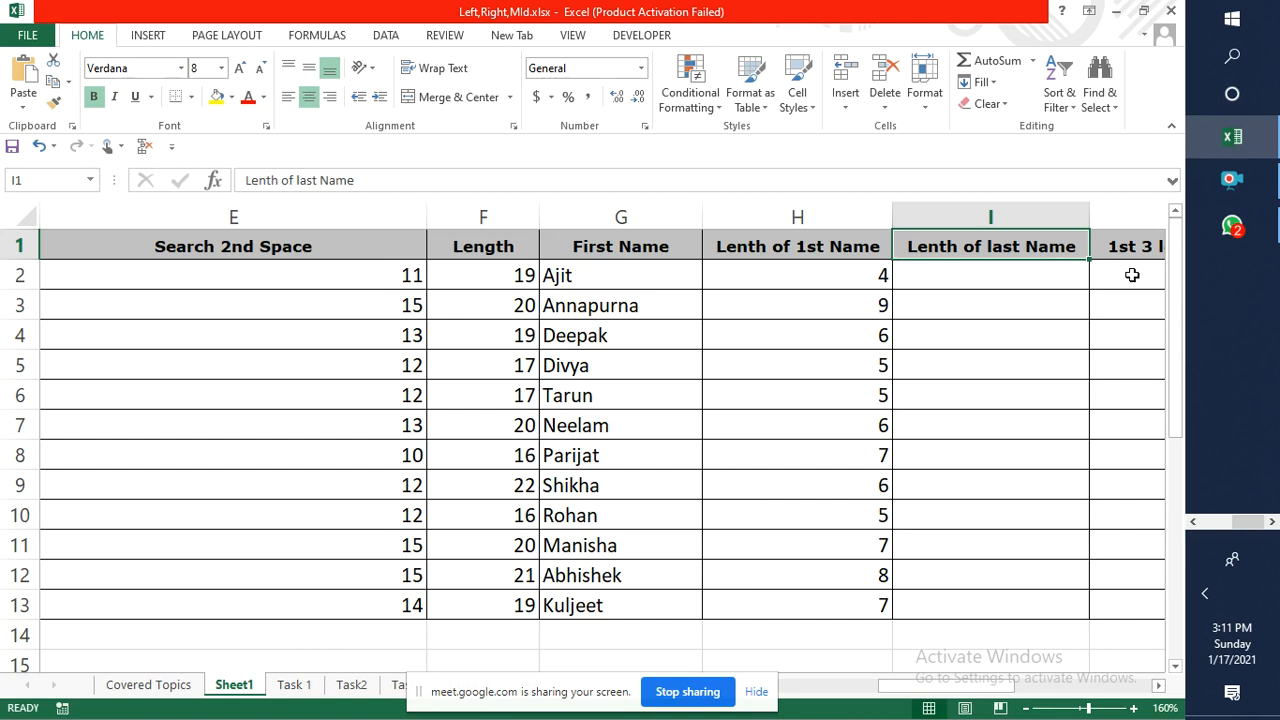
pyautogui.write('Last Name')
pyautogui.press('Return')
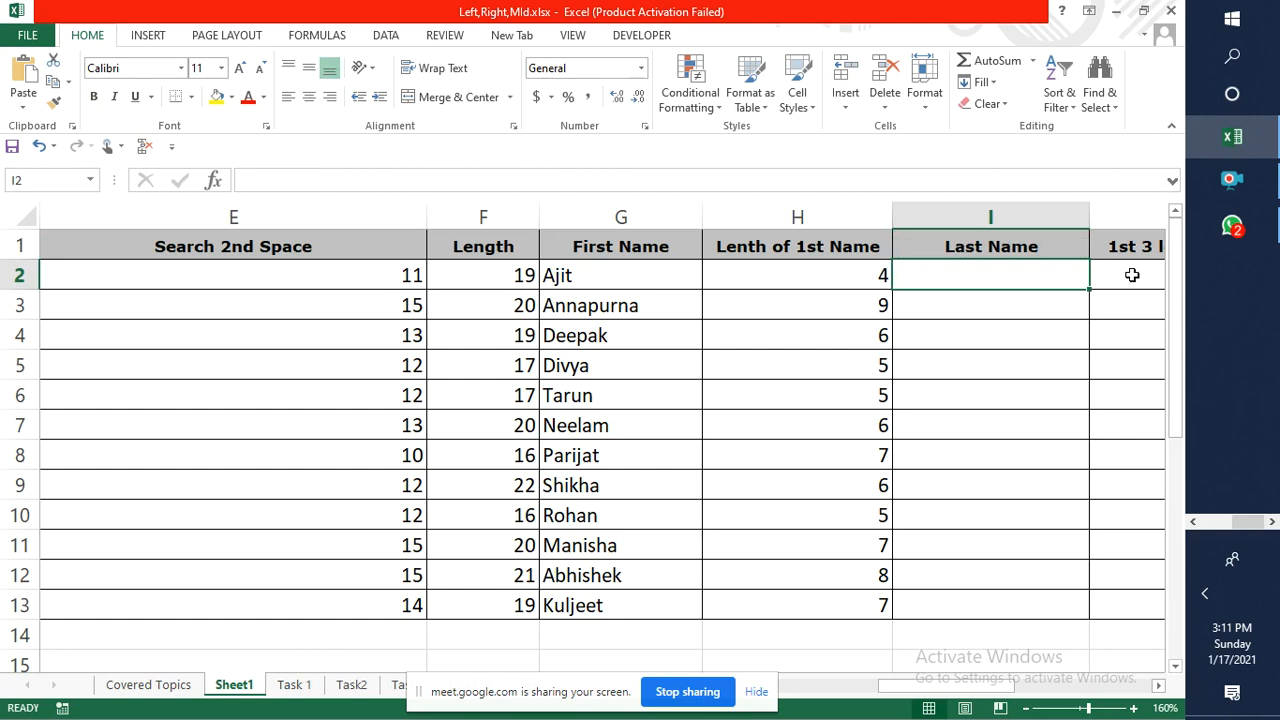
# Review the full names in column A and the first-space formula in B2, and return to I2.
pyautogui.press('Up')
pyautogui.hotkey('ctrl', 'Left')
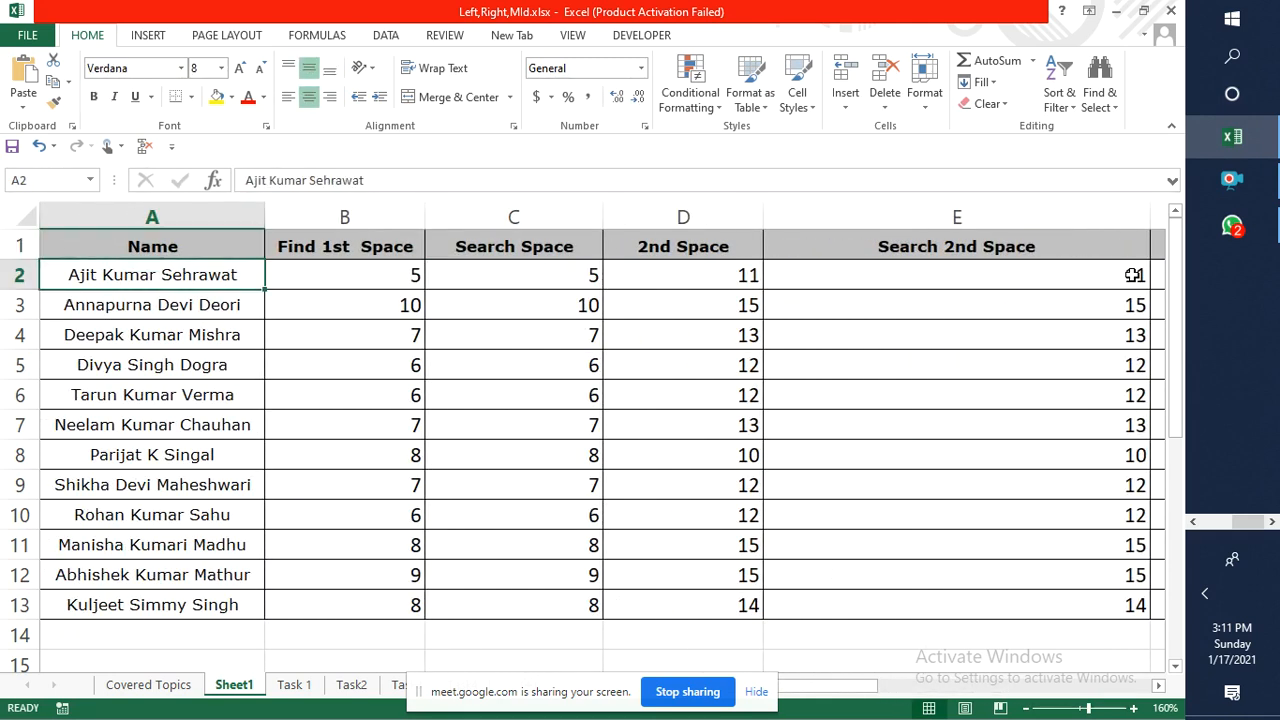
pyautogui.press('Up')
pyautogui.press('Right')
pyautogui.press('Down')
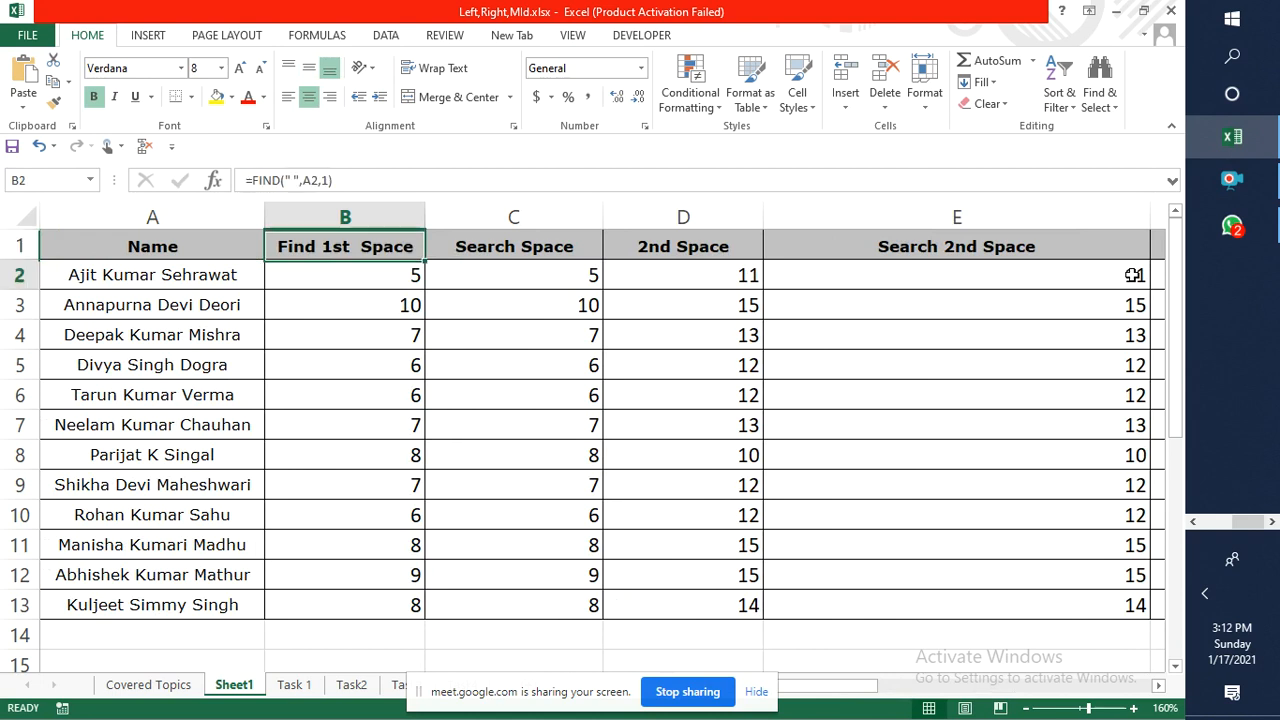
pyautogui.press('Left')
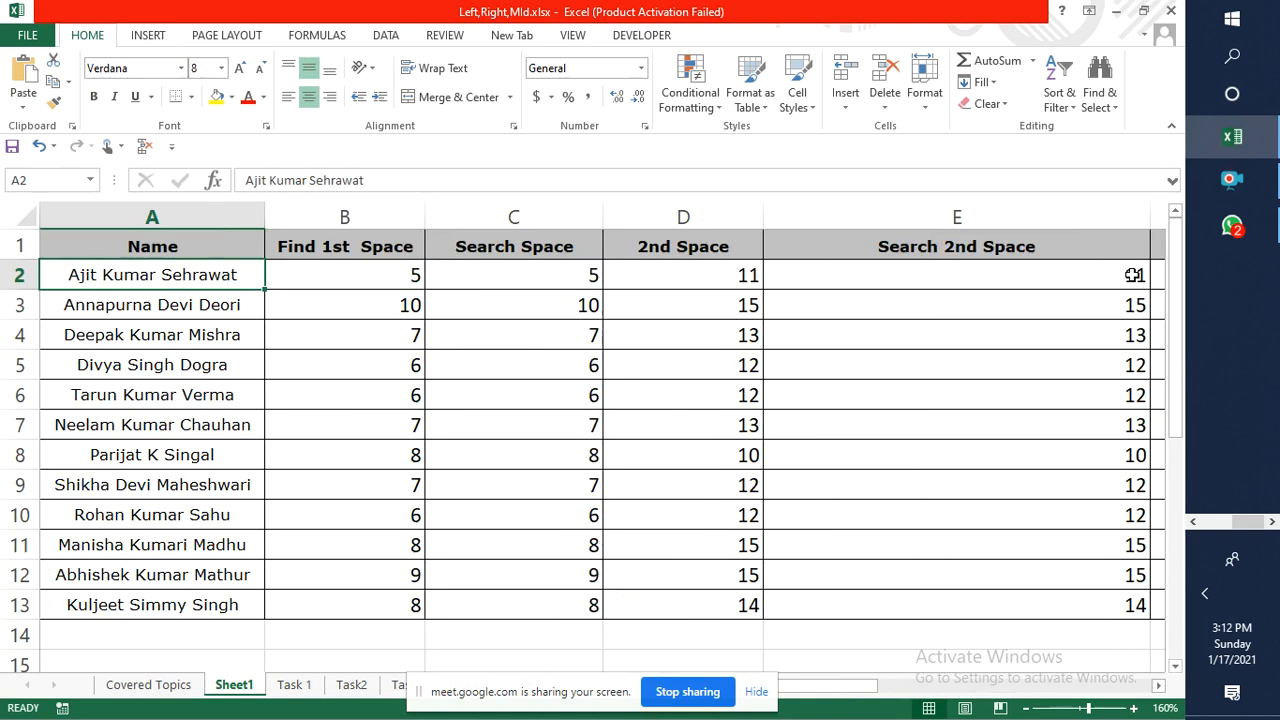
pyautogui.press('Right')
pyautogui.press('Right')
pyautogui.press('Right')
pyautogui.press('Right')
pyautogui.press('Right')
pyautogui.press('Right')
pyautogui.press('Right')
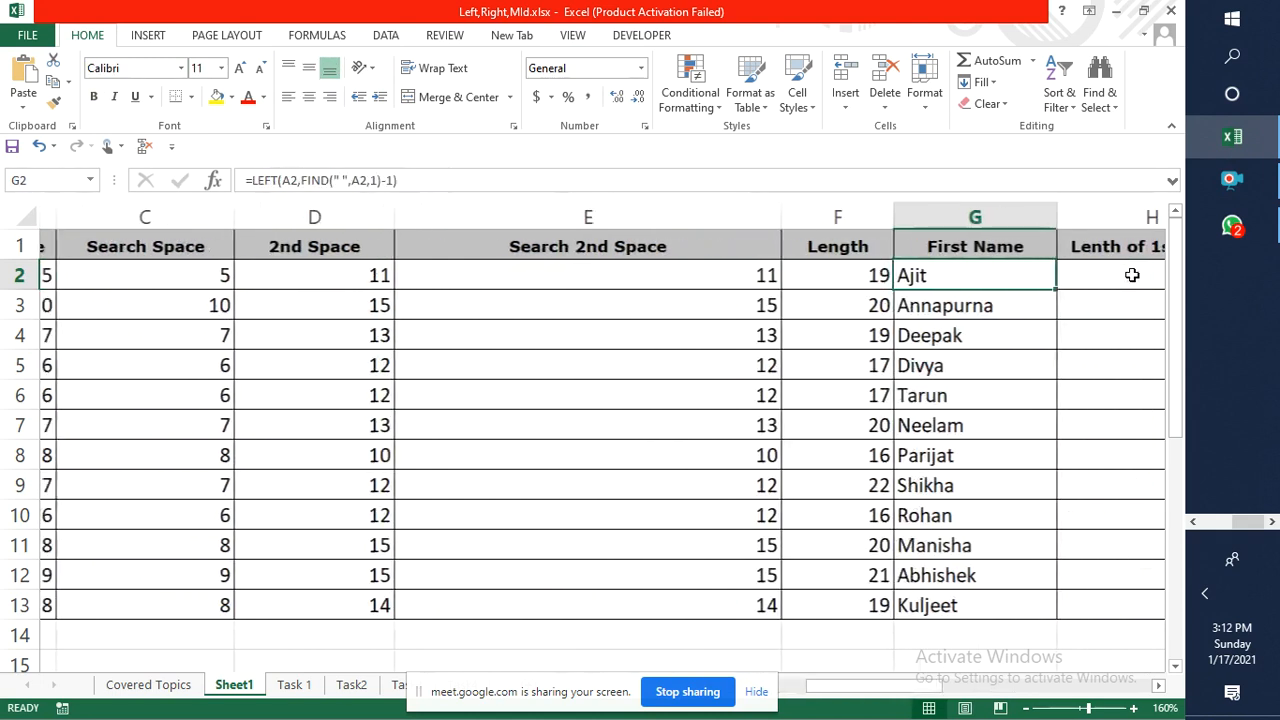
pyautogui.press('Right')
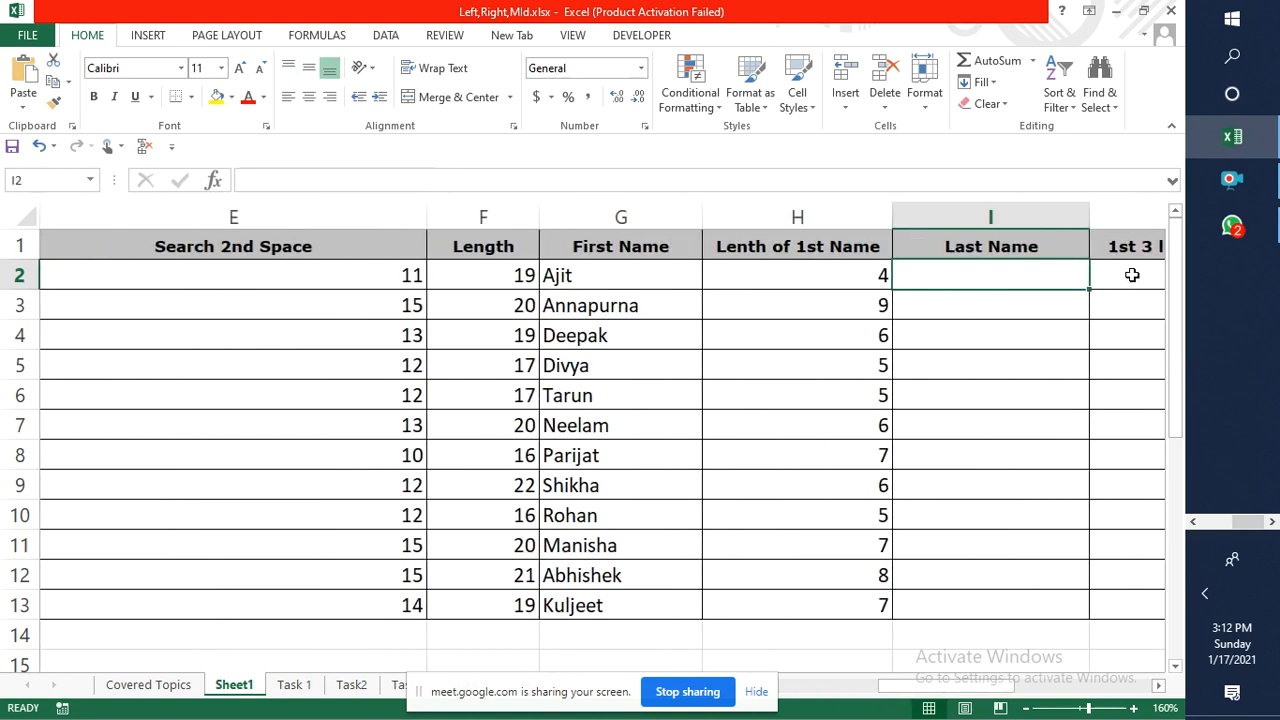
pyautogui.write('=')
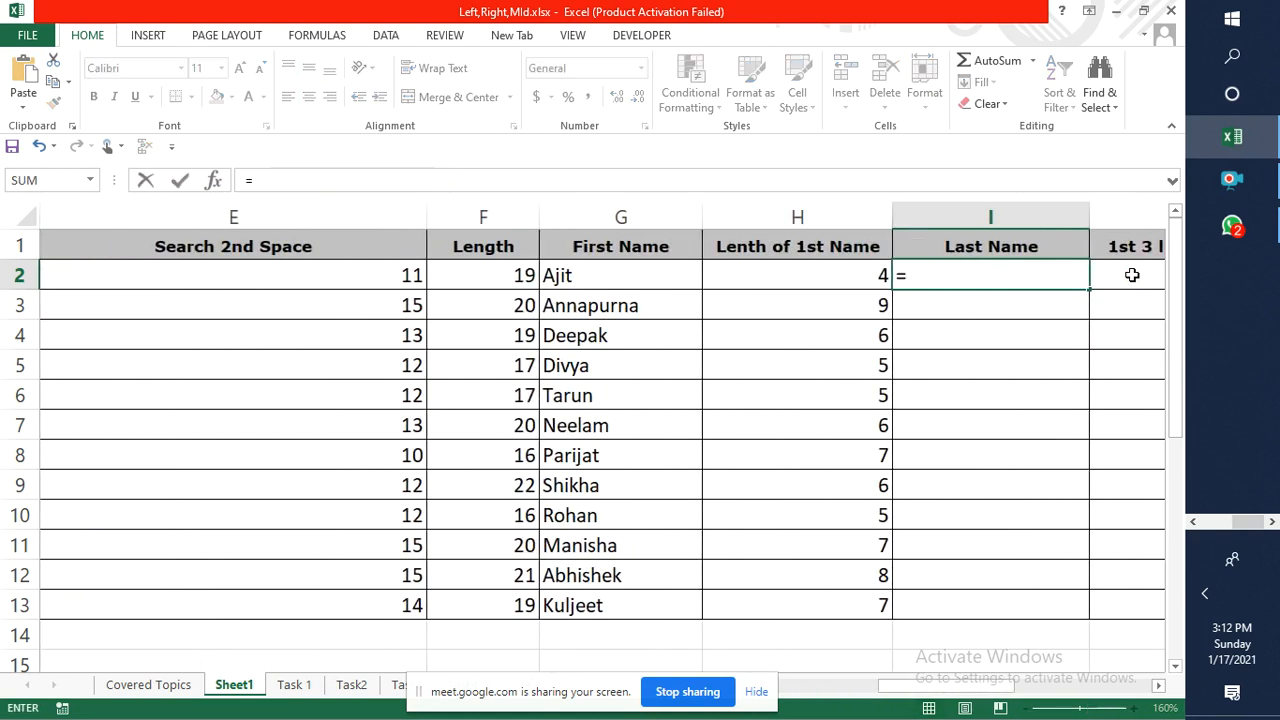
pyautogui.write('Righ')
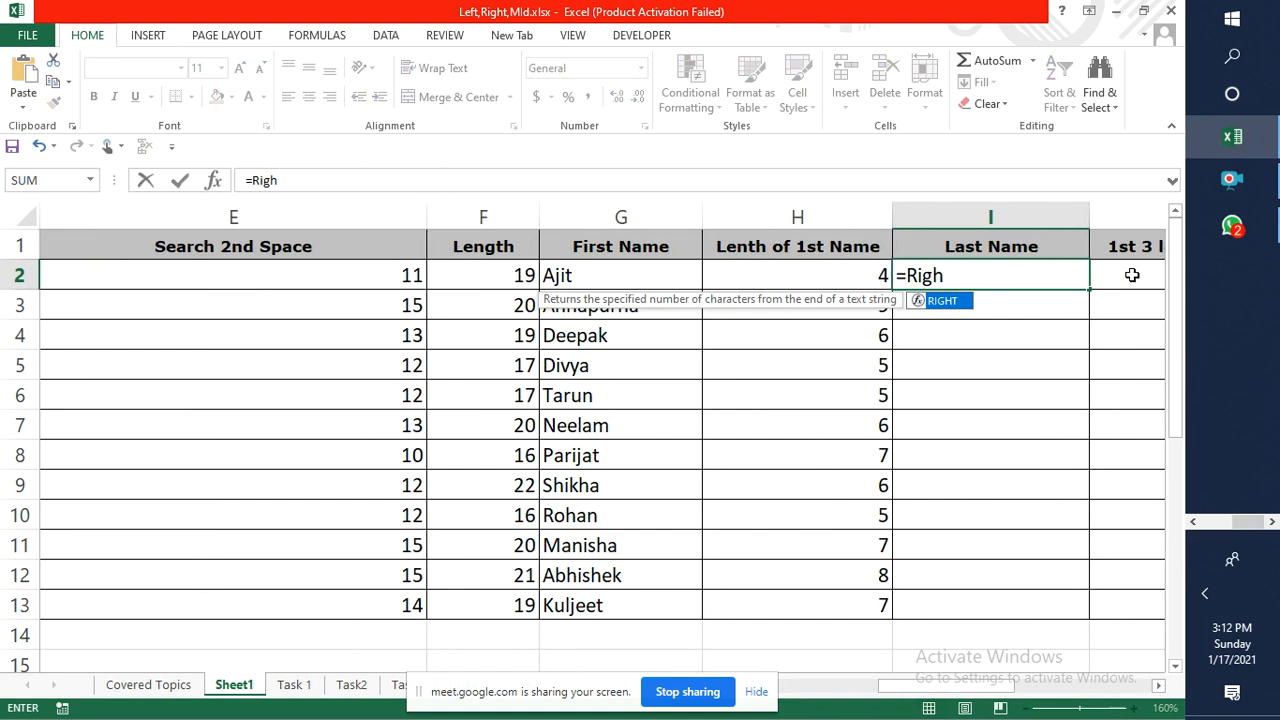
pyautogui.press('Tab')
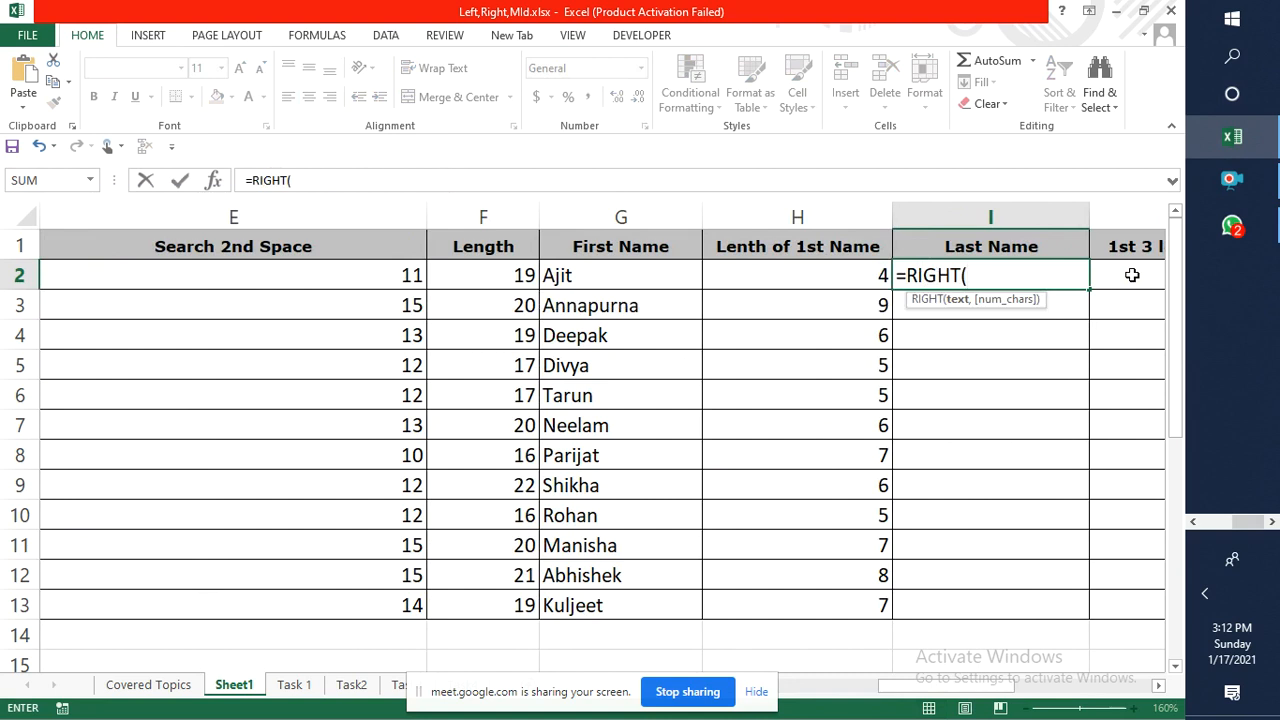
pyautogui.write('A2,')
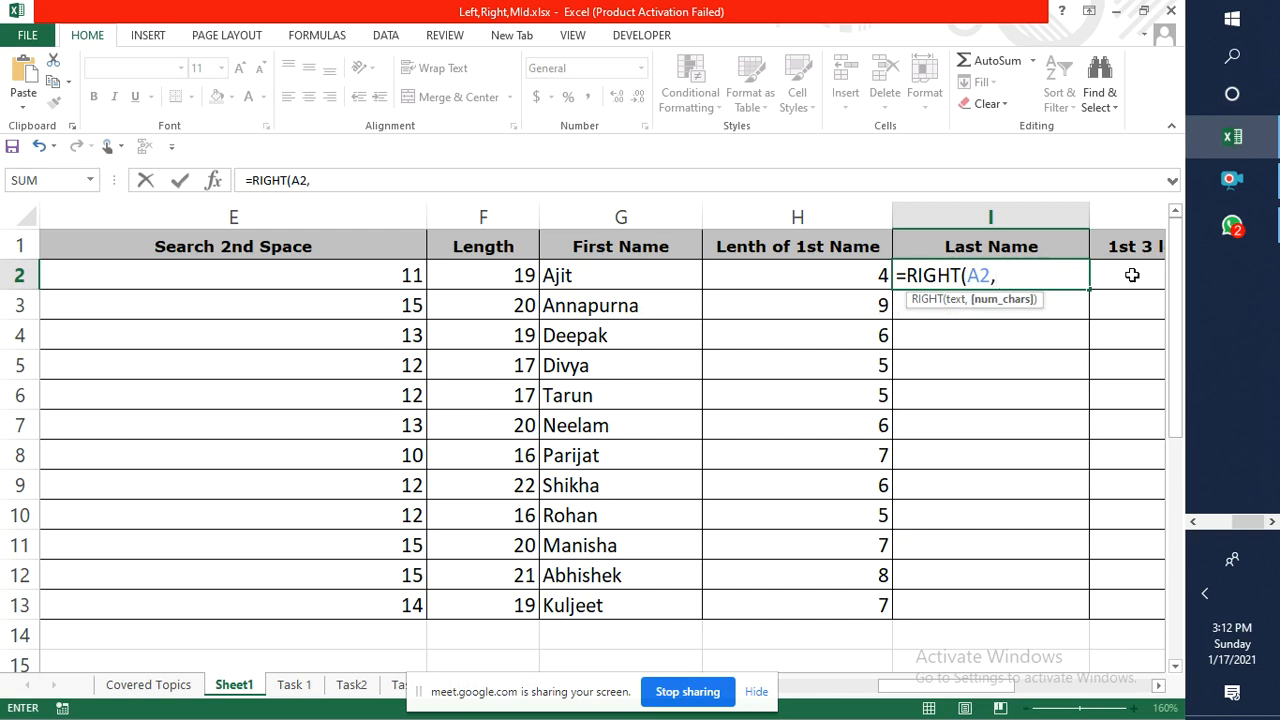
pyautogui.write('45')
pyautogui.press('BackSpace')
pyautogui.press('Escape')
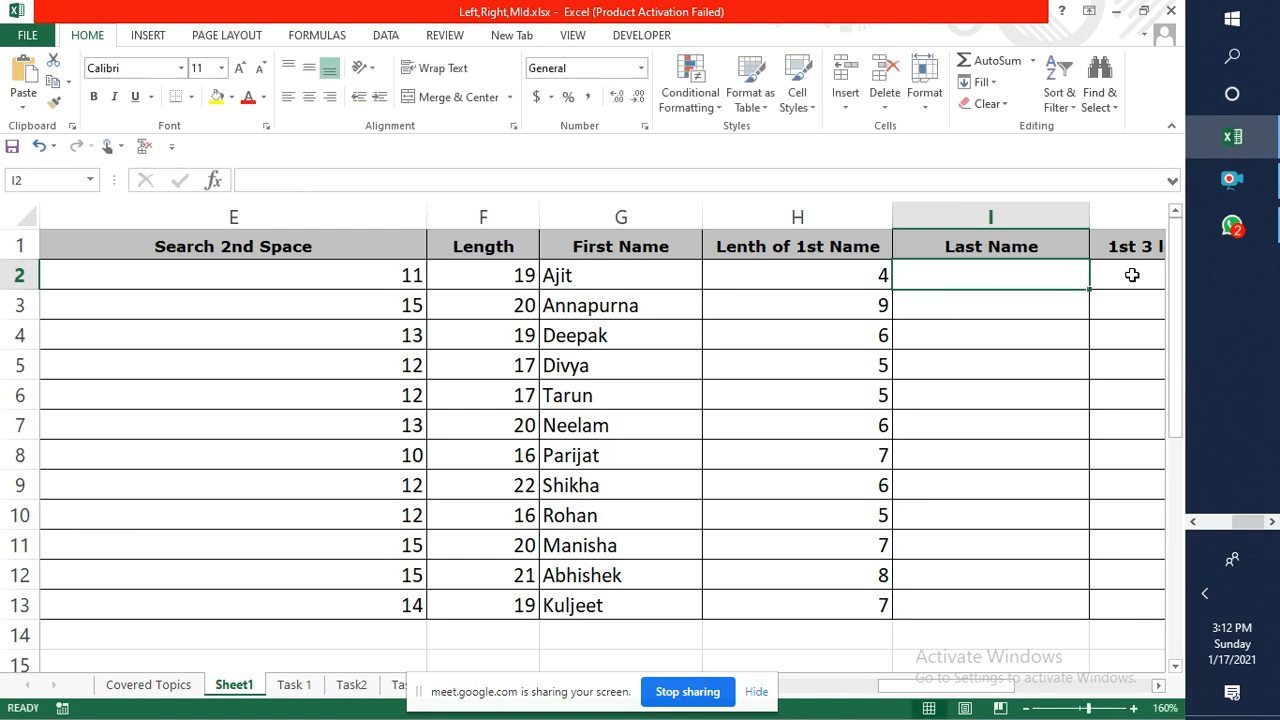
pyautogui.press('Return')
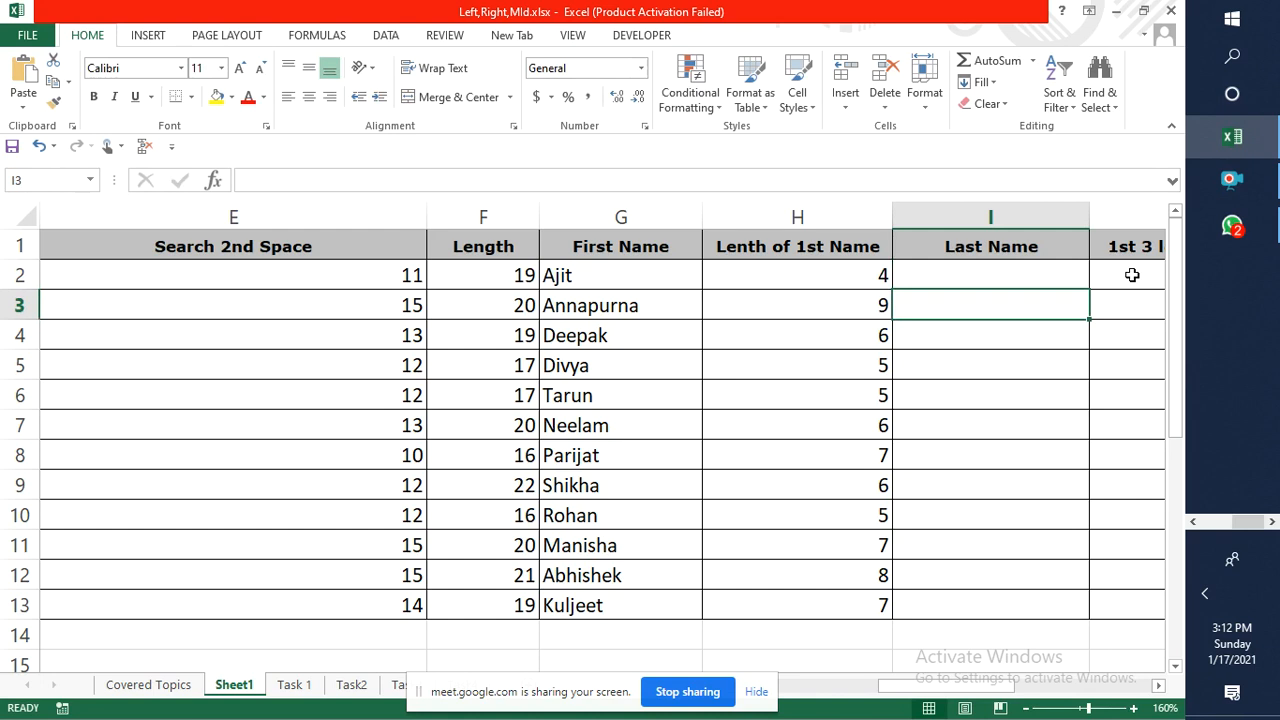
pyautogui.press('Up')
pyautogui.write('=Le')
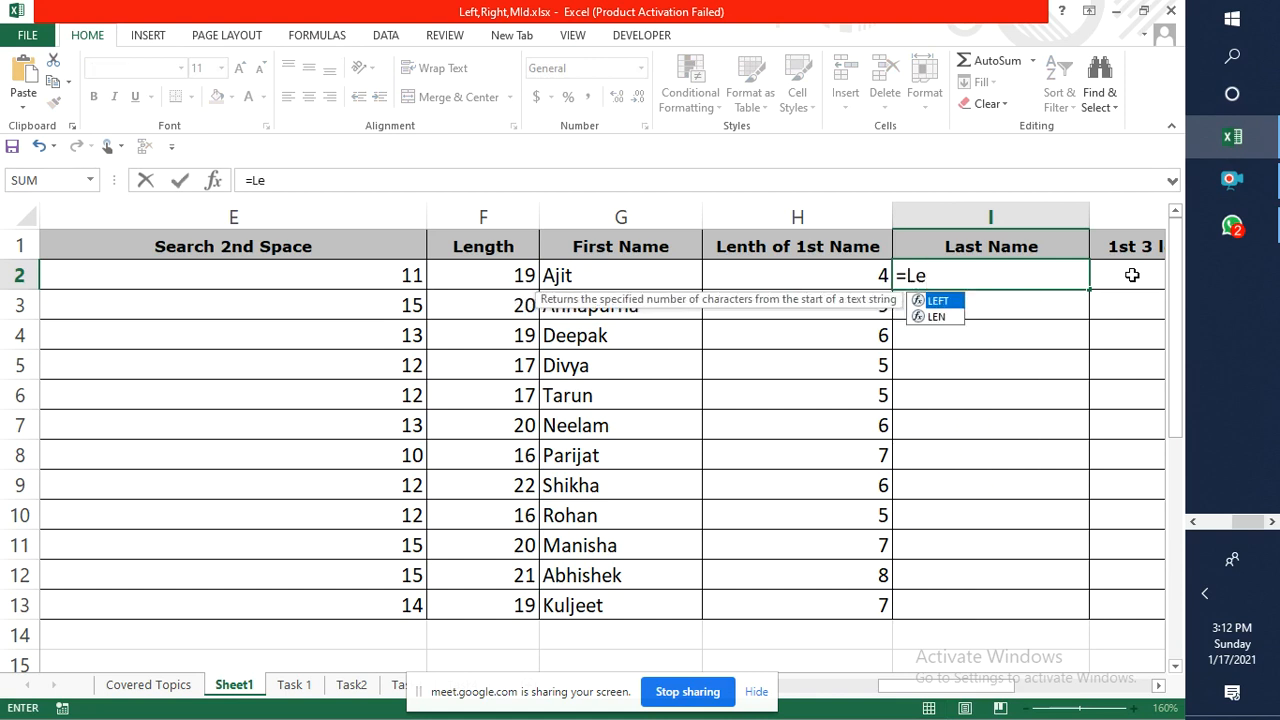
pyautogui.press('Tab')
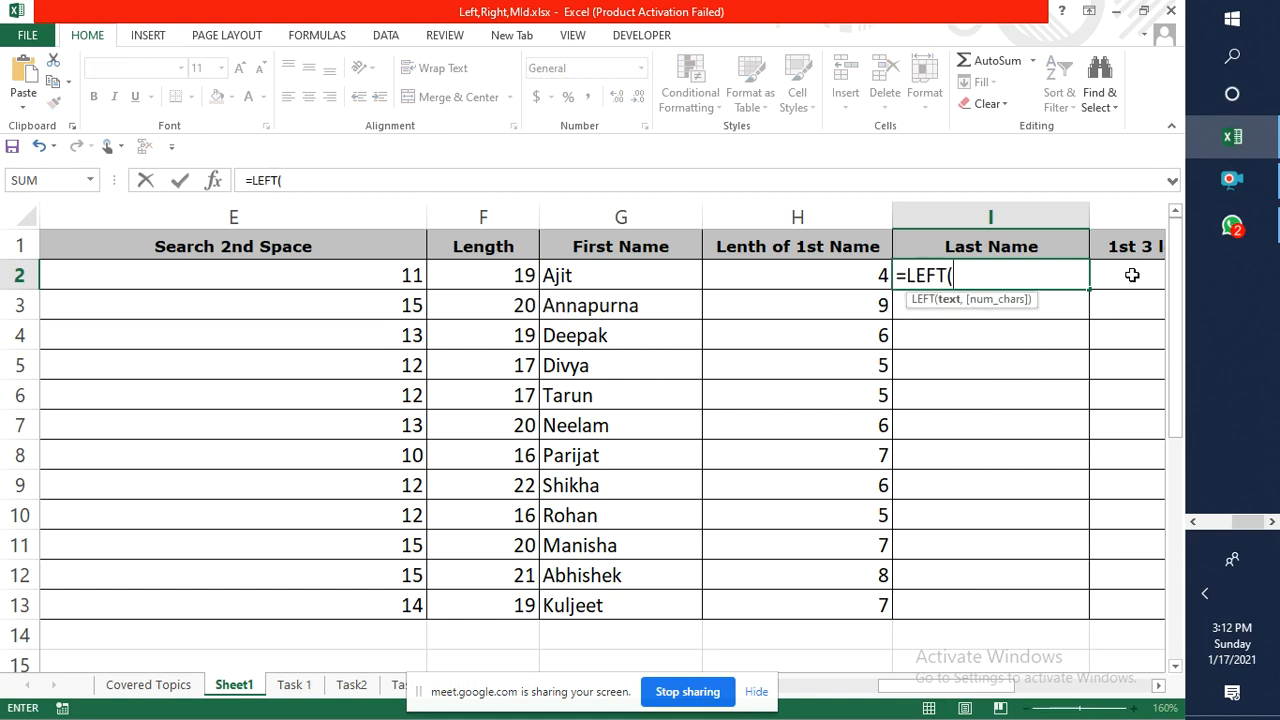
pyautogui.write('A2,')
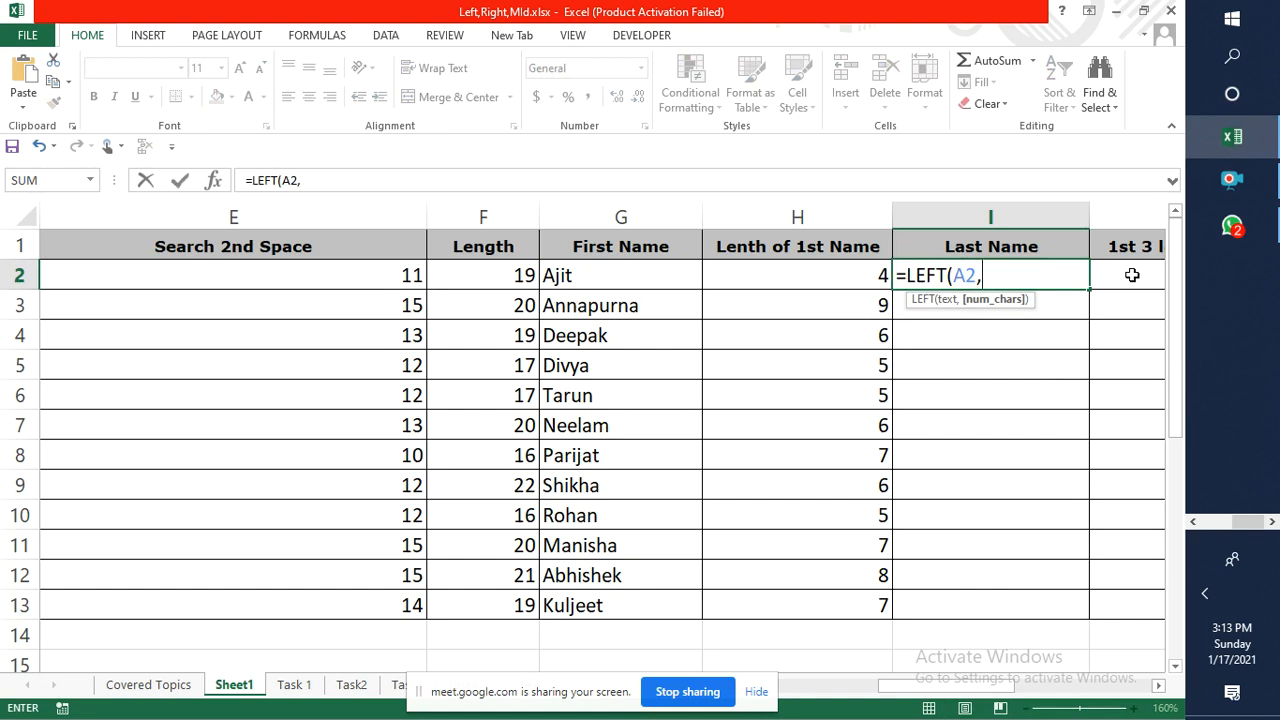
pyautogui.press('Escape')
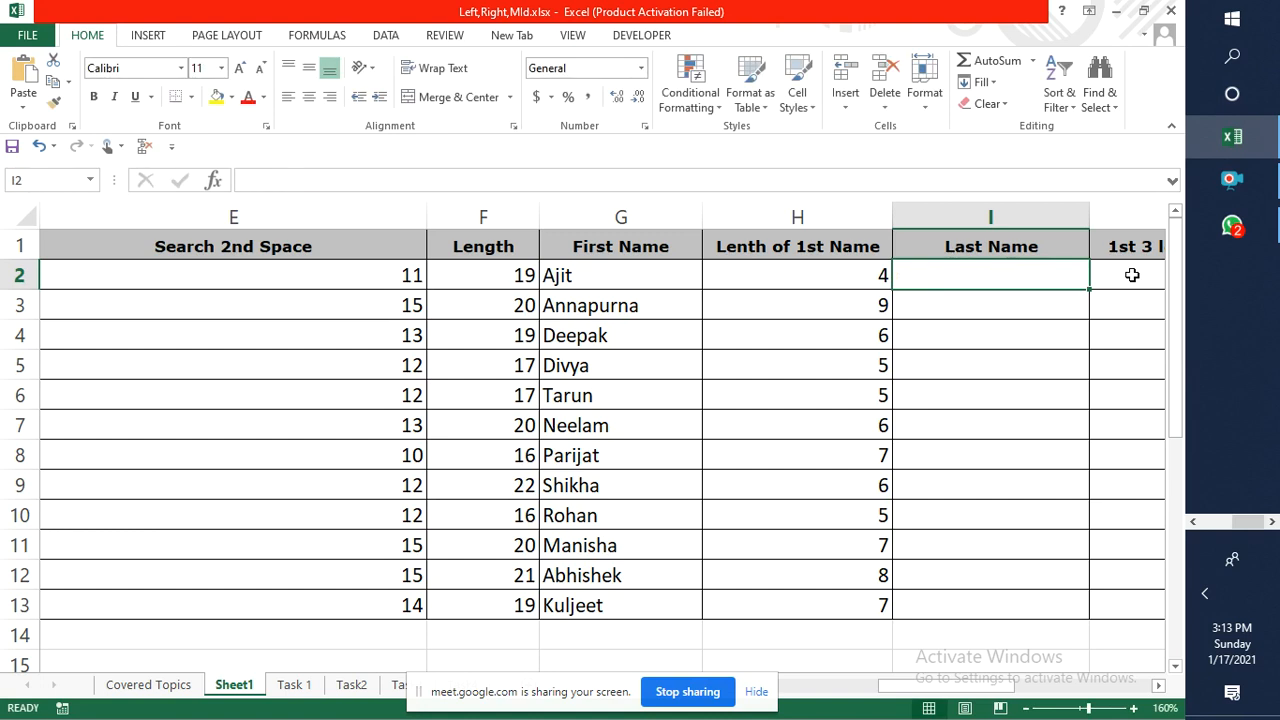
# Start the last-name formula in I2 with RIGHT on A2, using LEN(A2) as the beginning of the character count.
pyautogui.write('=Righ')
pyautogui.press('Tab')
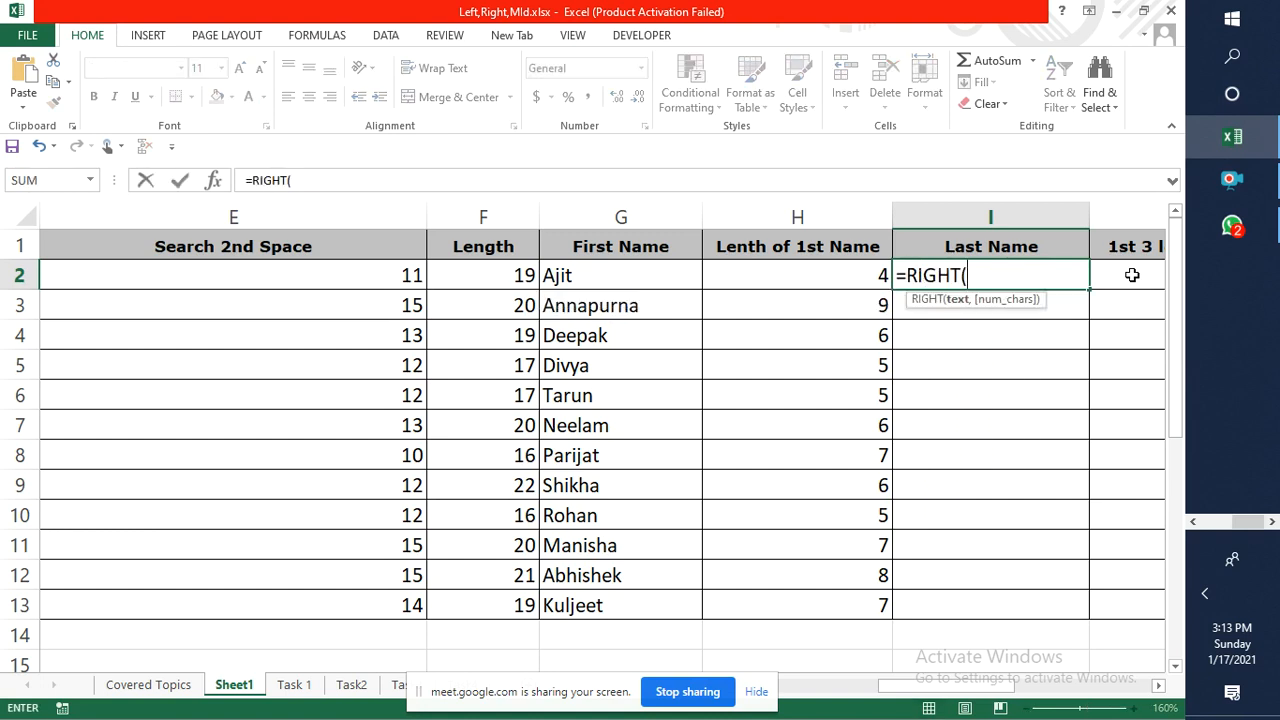
pyautogui.write('A2,')
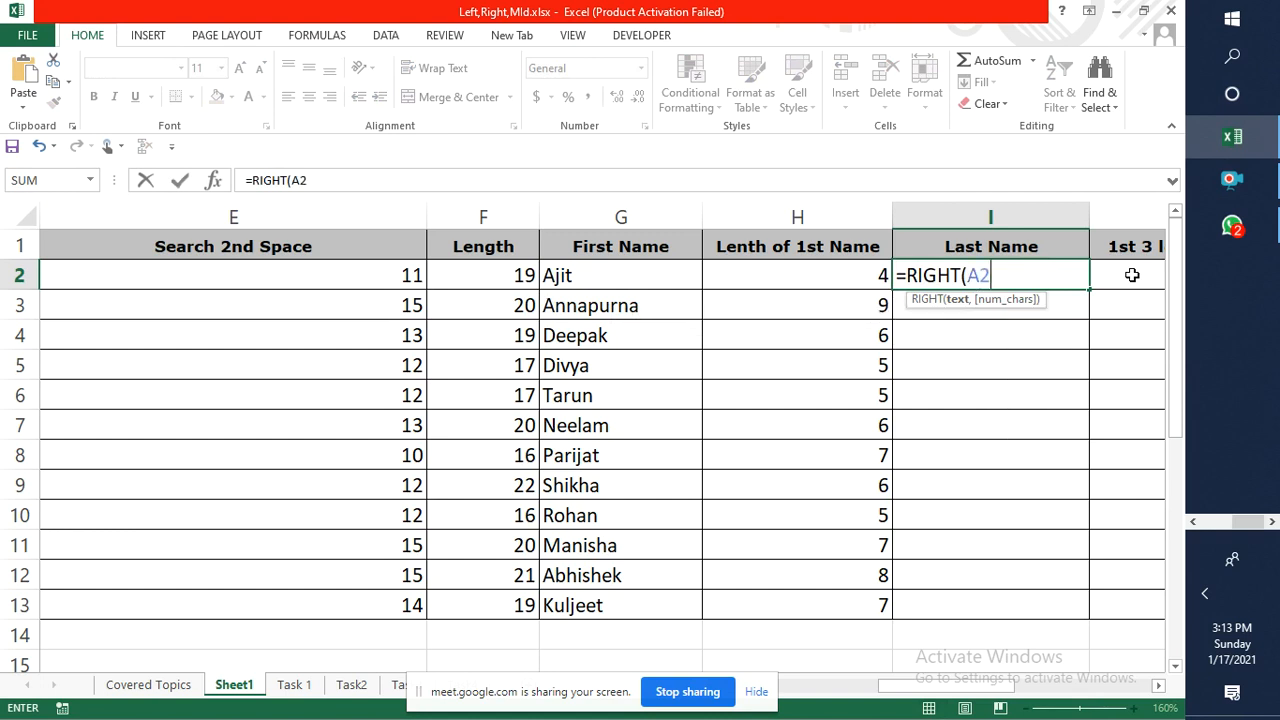
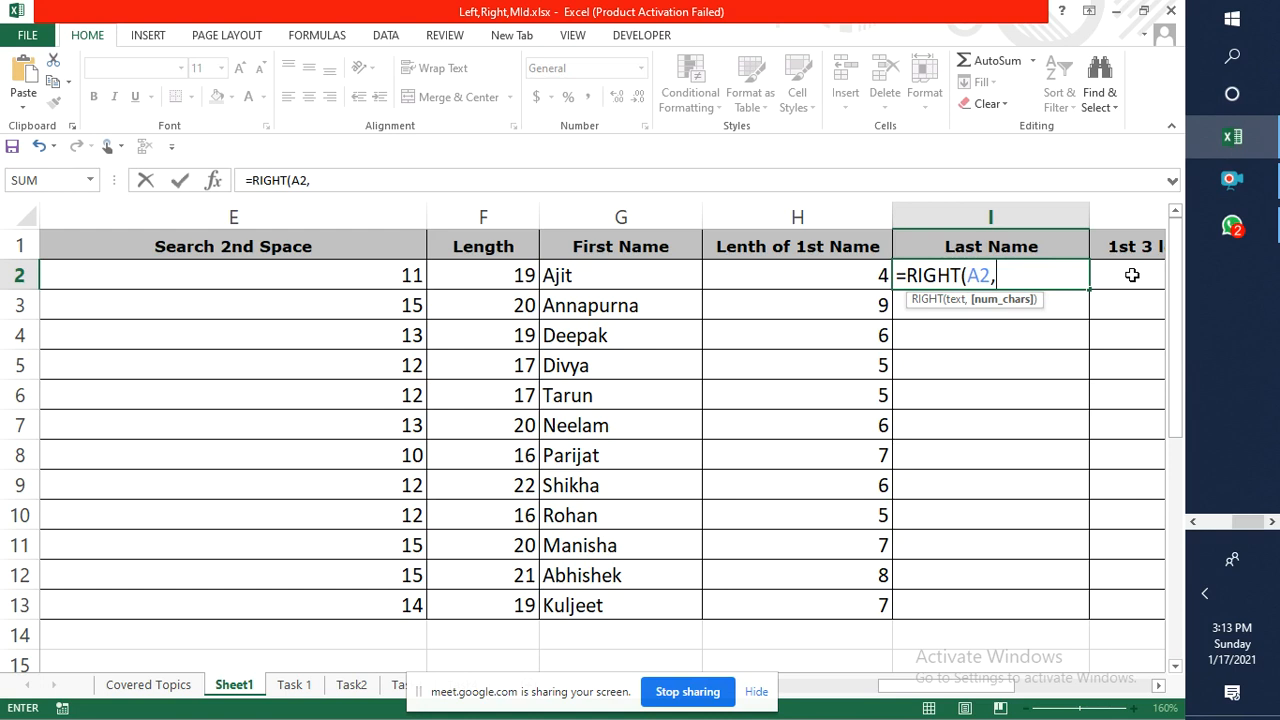
pyautogui.write('Len')
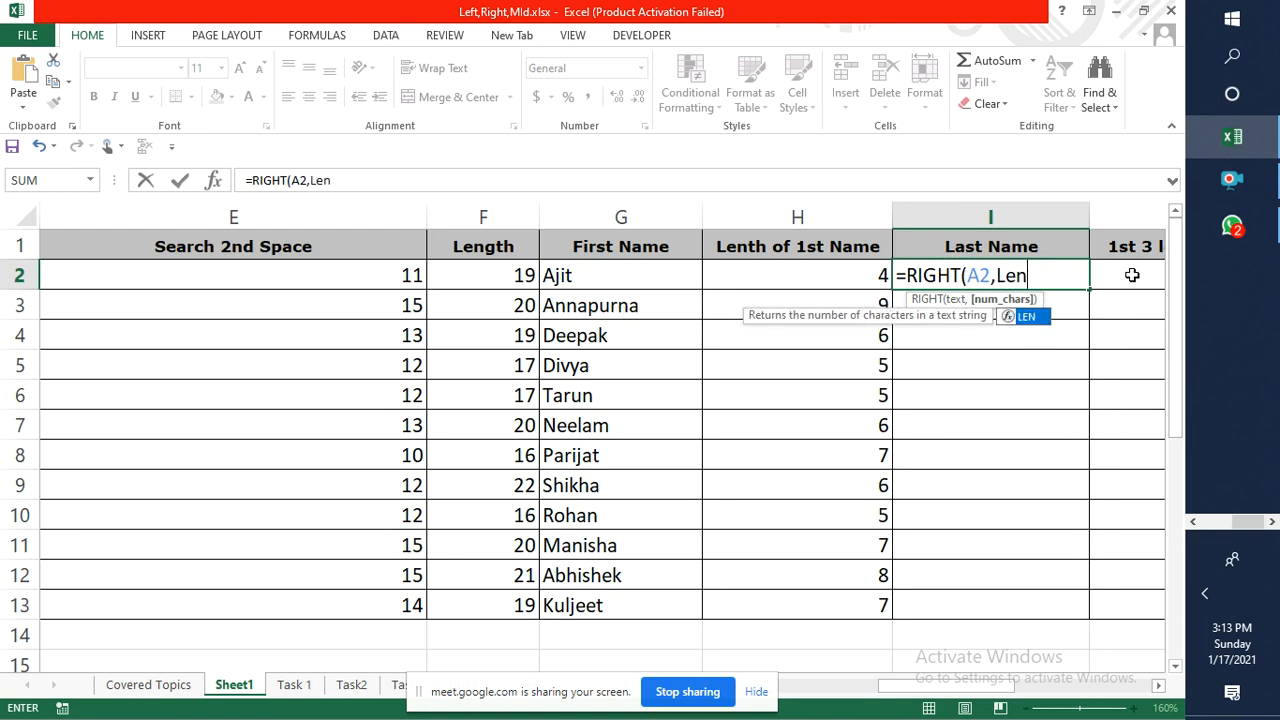
pyautogui.press('Tab')
pyautogui.write('A2')
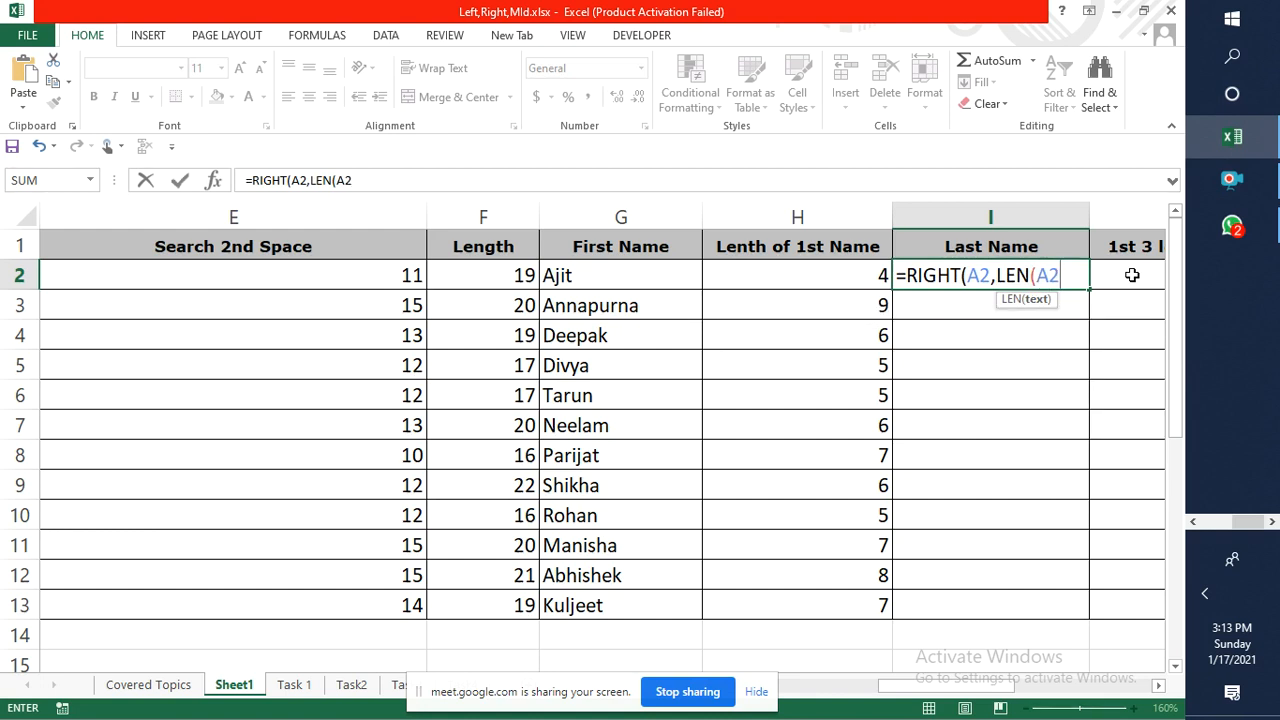
pyautogui.write('),')
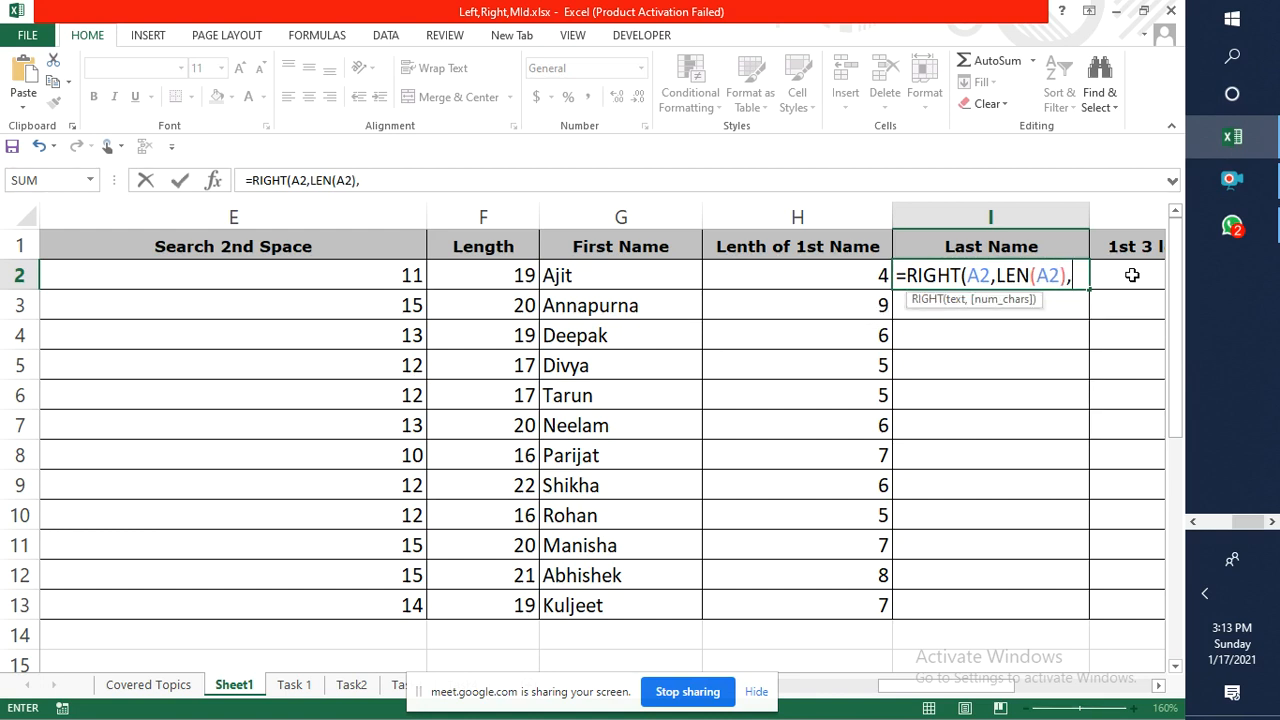
pyautogui.press('BackSpace')
# Subtract FIND(" ",A2,FIND(" ",A2,1)) from LEN(A2) in the I2 formula and enter it.
pyautogui.write('-')
pyautogui.write('Find(')
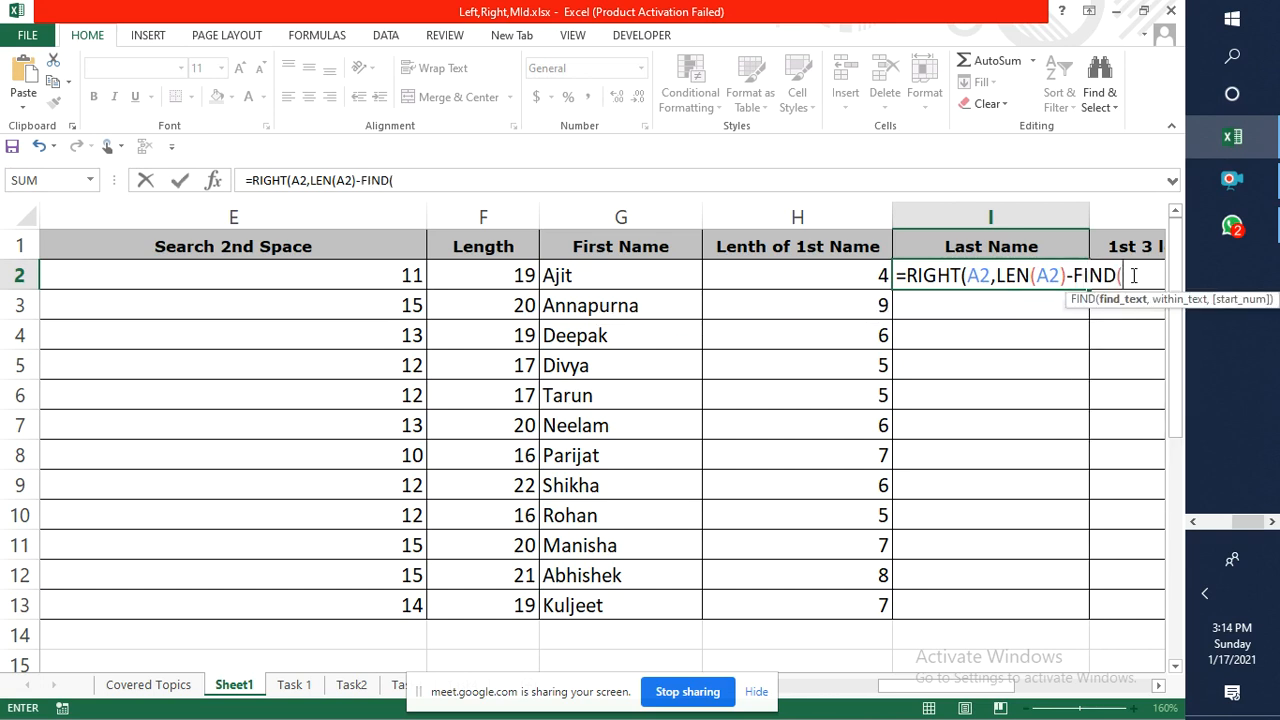
pyautogui.write('" ",A')
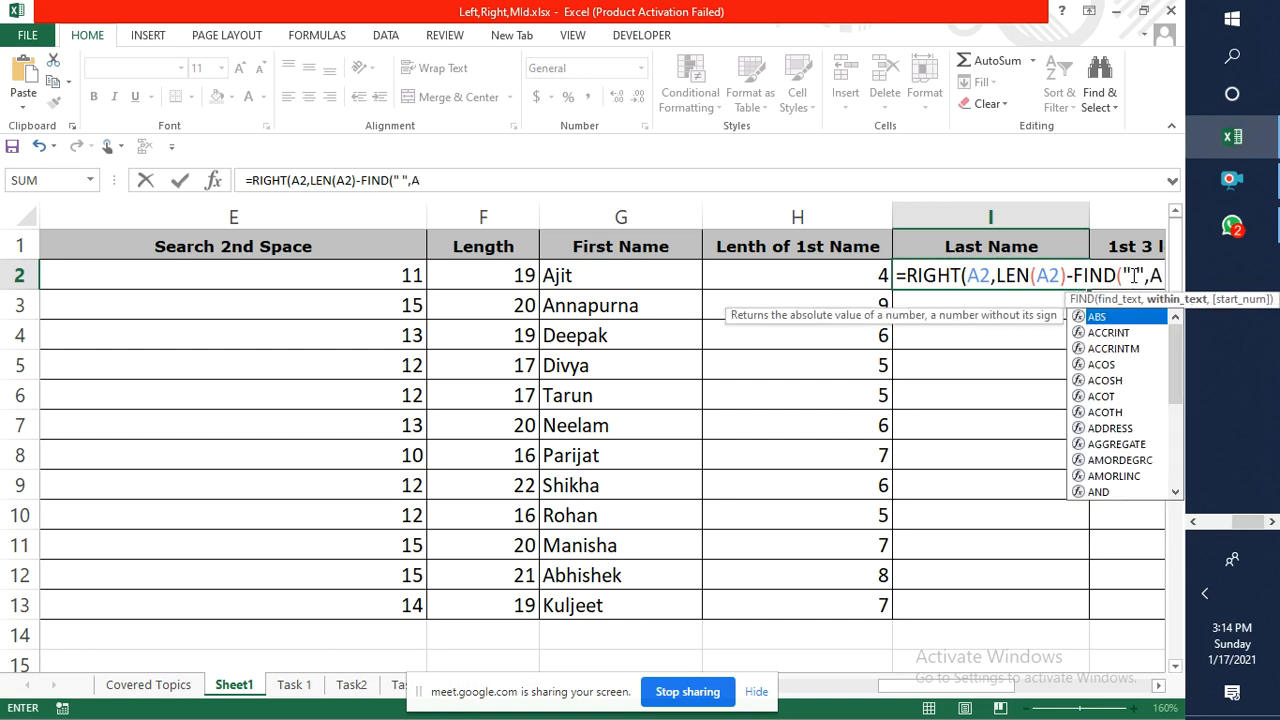
pyautogui.write('2')
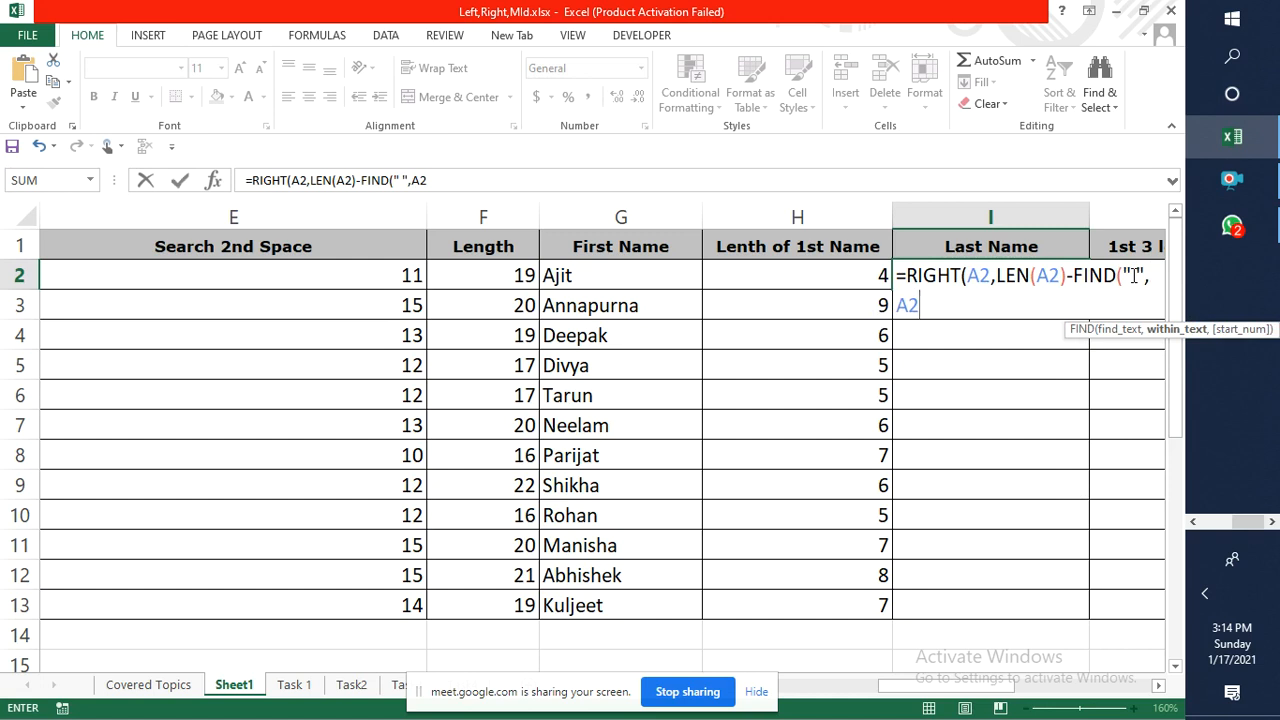
pyautogui.write(',')
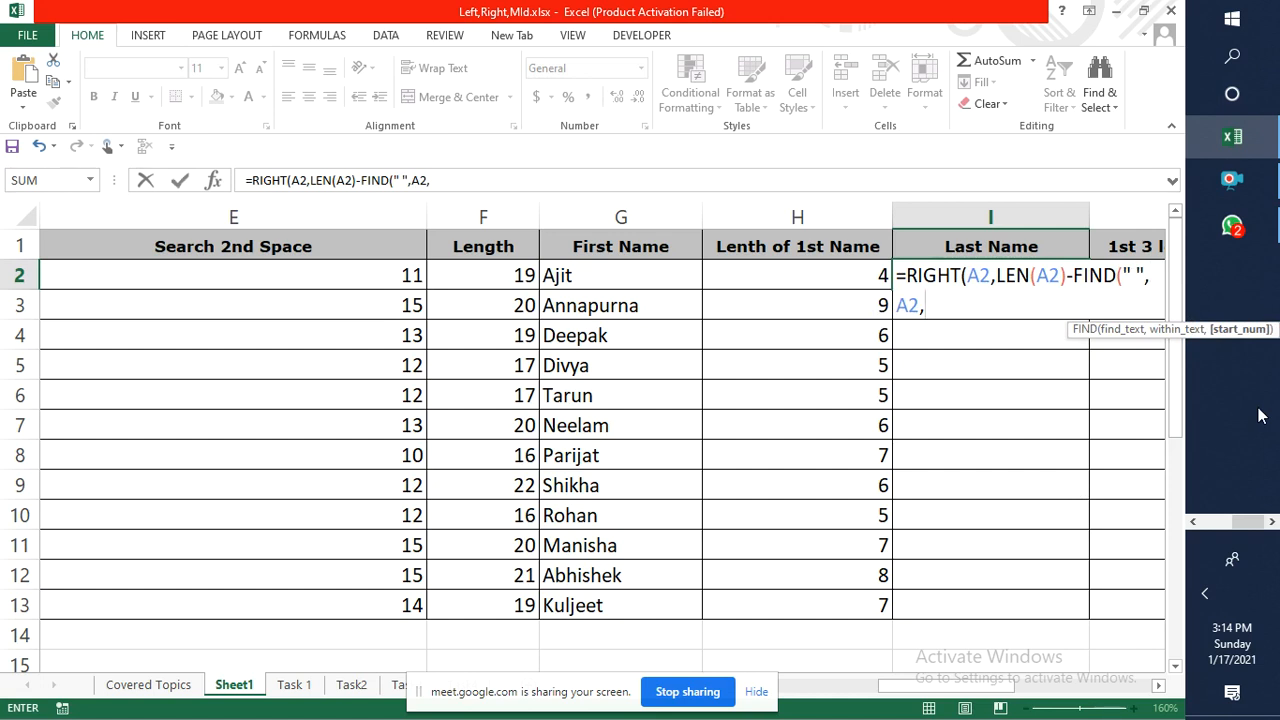
pyautogui.write('Fin')
pyautogui.press('Tab')
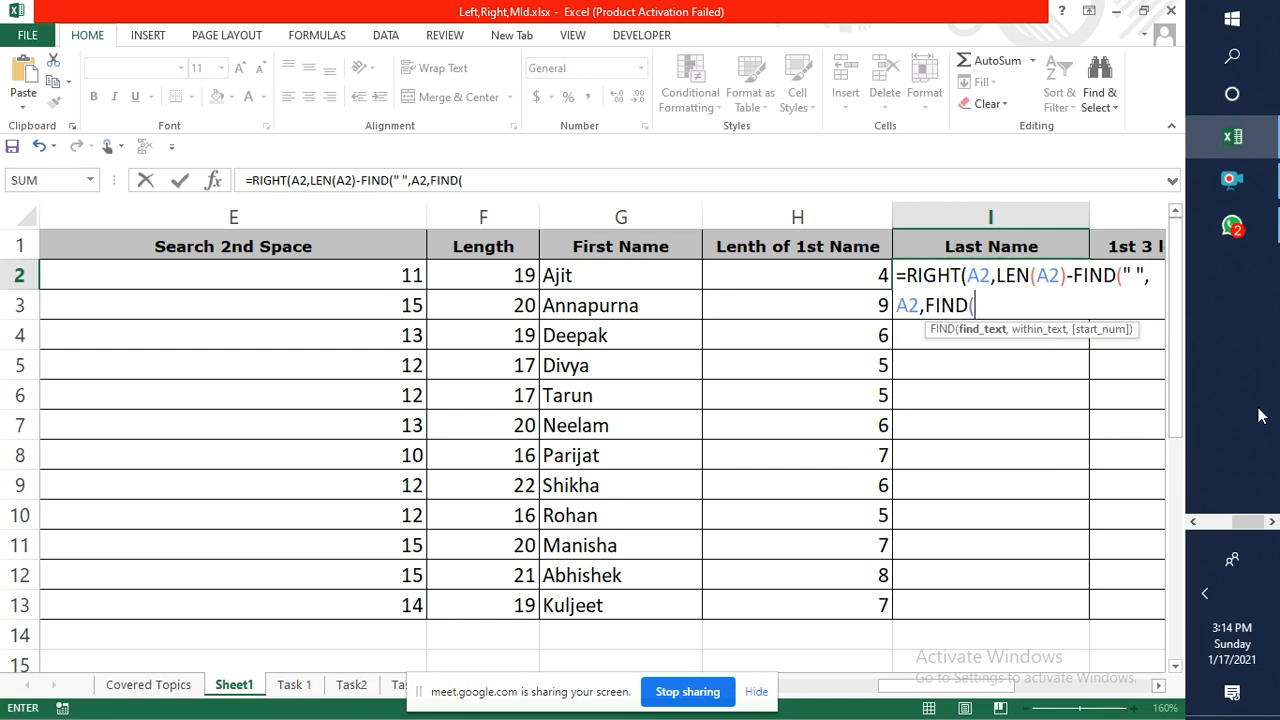
pyautogui.write('" ",')
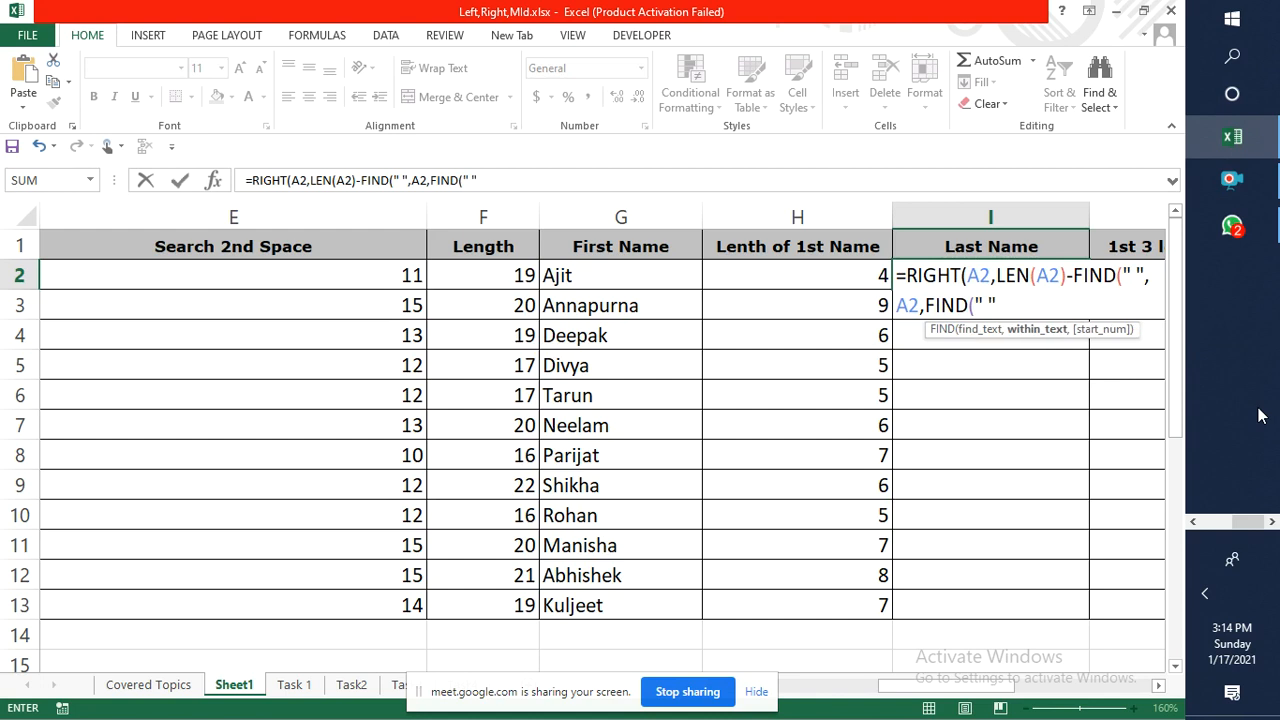
pyautogui.write('A2,1)+')
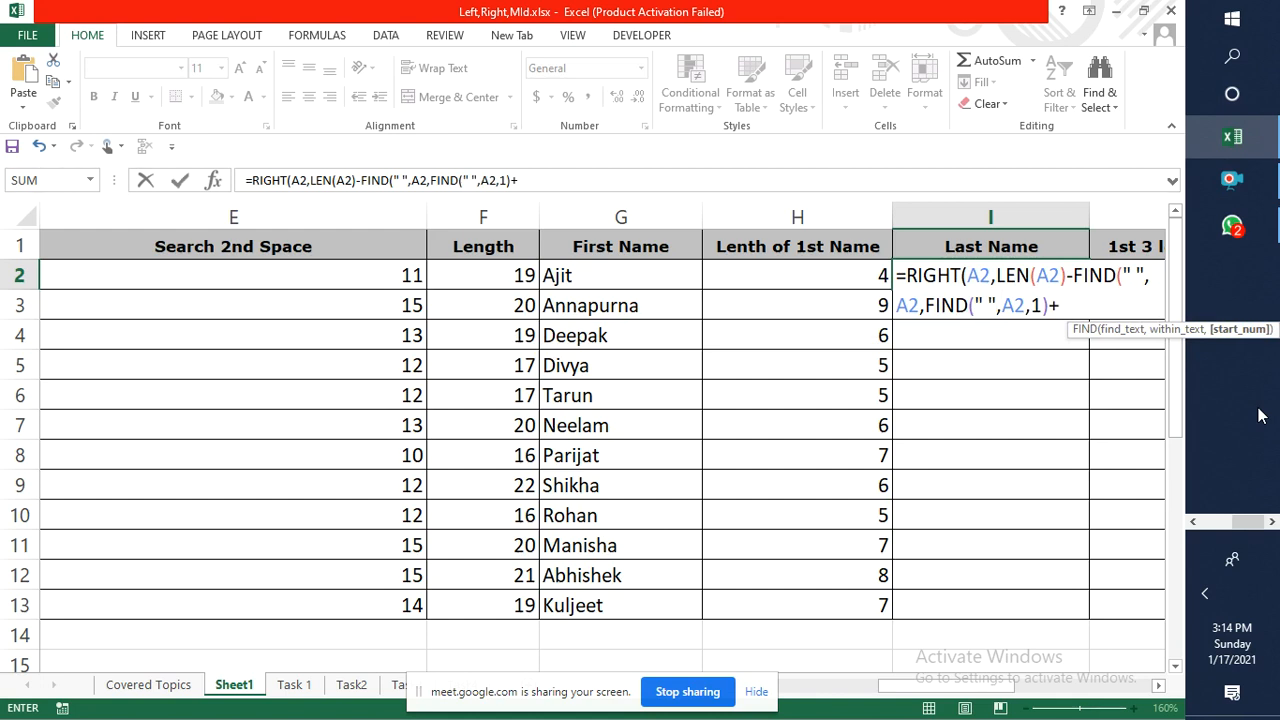
pyautogui.press('BackSpace')
pyautogui.press('BackSpace')
pyautogui.write('))')
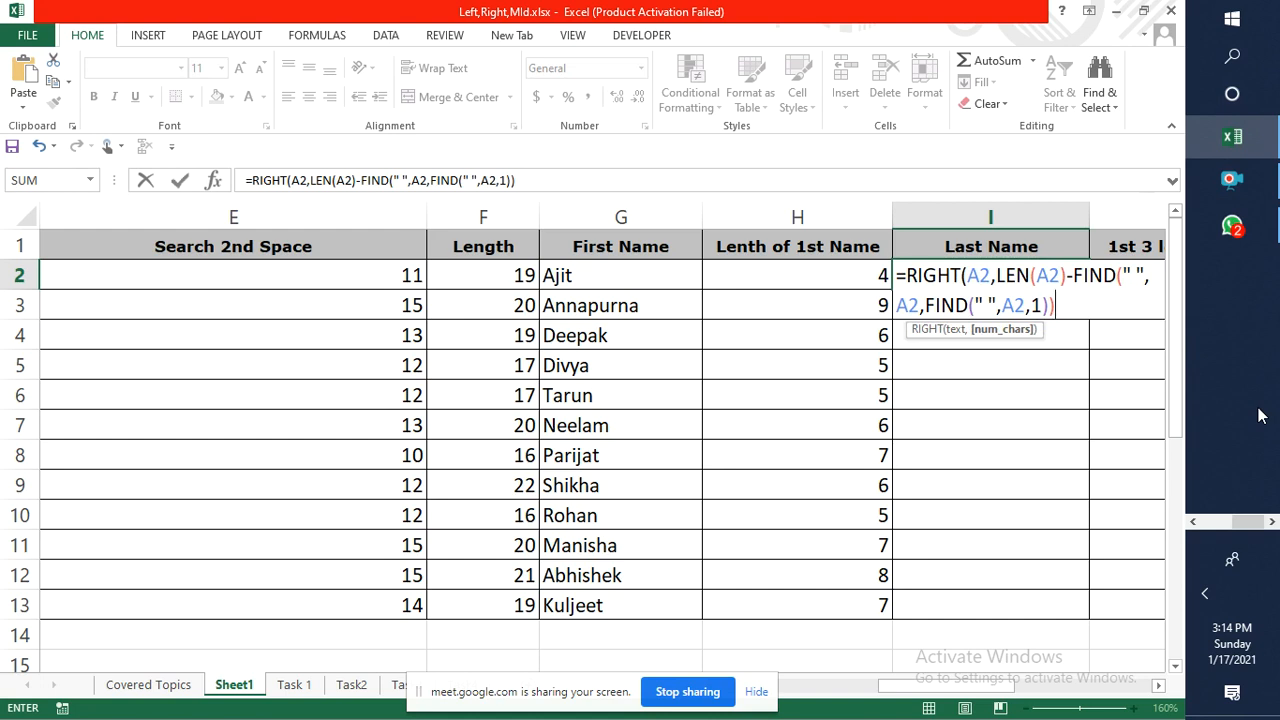
pyautogui.press('Return')
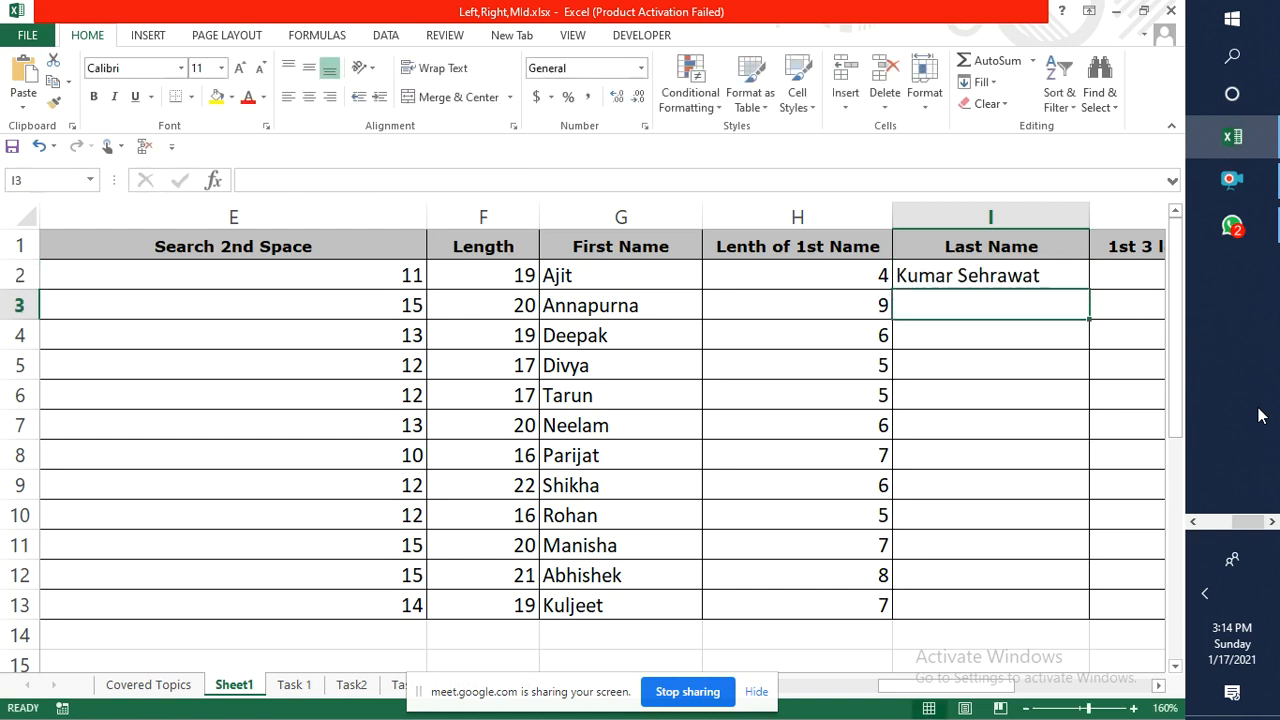
# Try adding 1 to the RIGHT character count in the I2 last-name formula, and clear the cell.
pyautogui.press('Up')
pyautogui.press('F2')
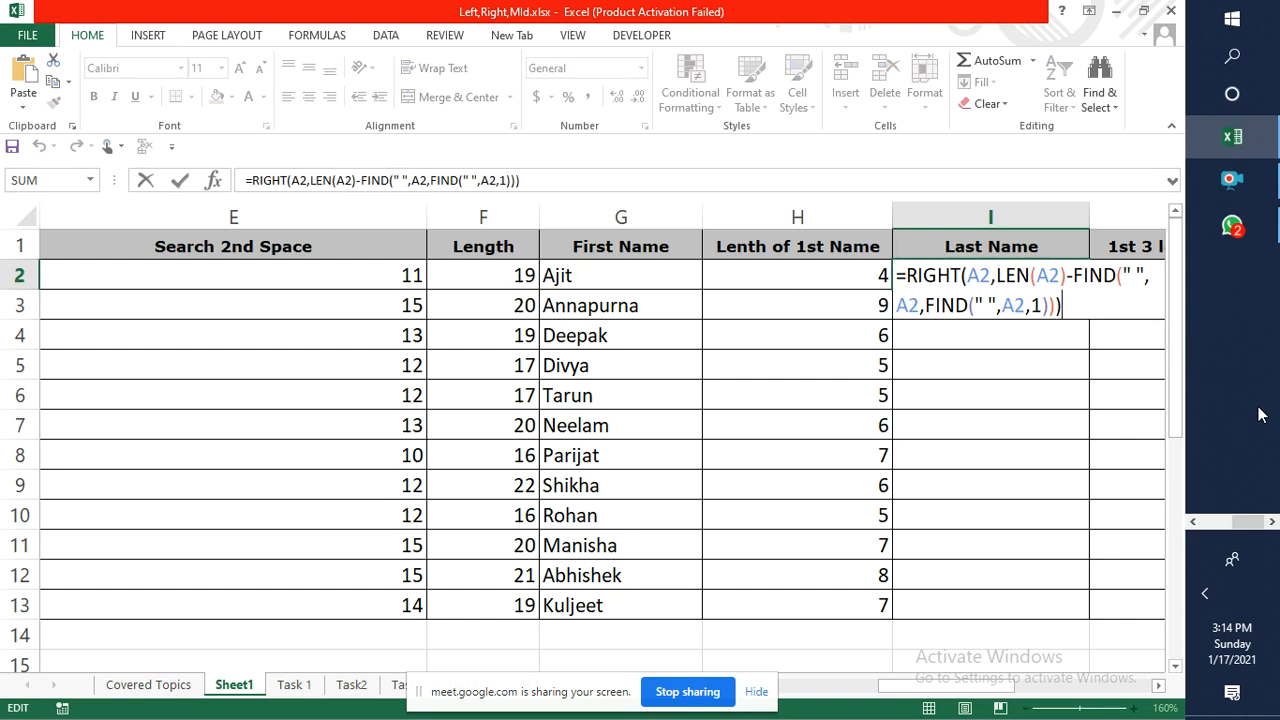
pyautogui.press('BackSpace')
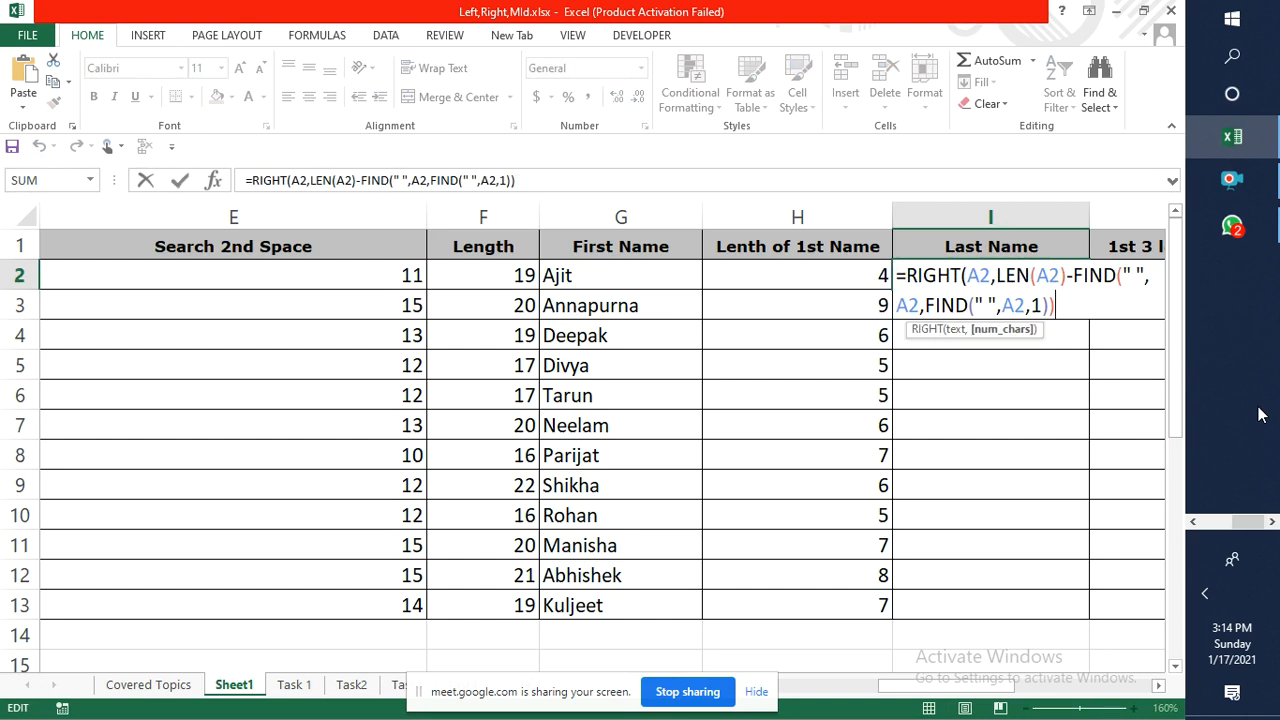
pyautogui.write('+1)')
pyautogui.press('Return')
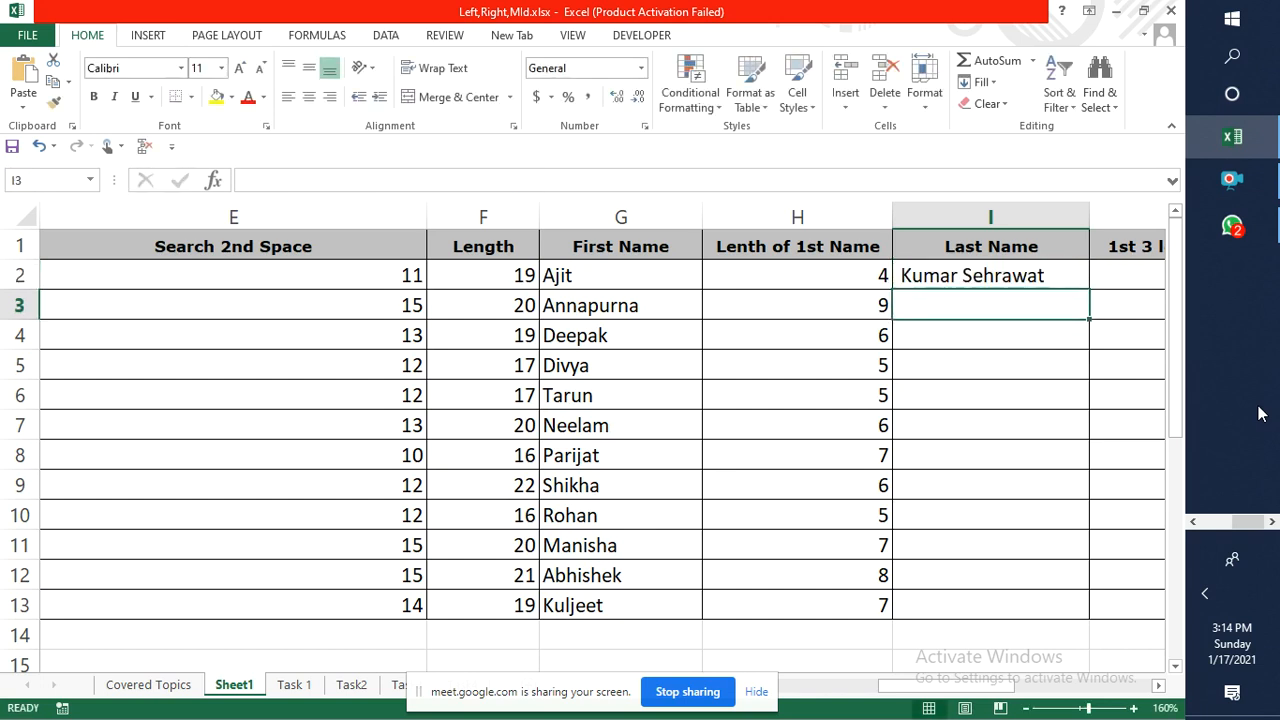
pyautogui.press('Up')
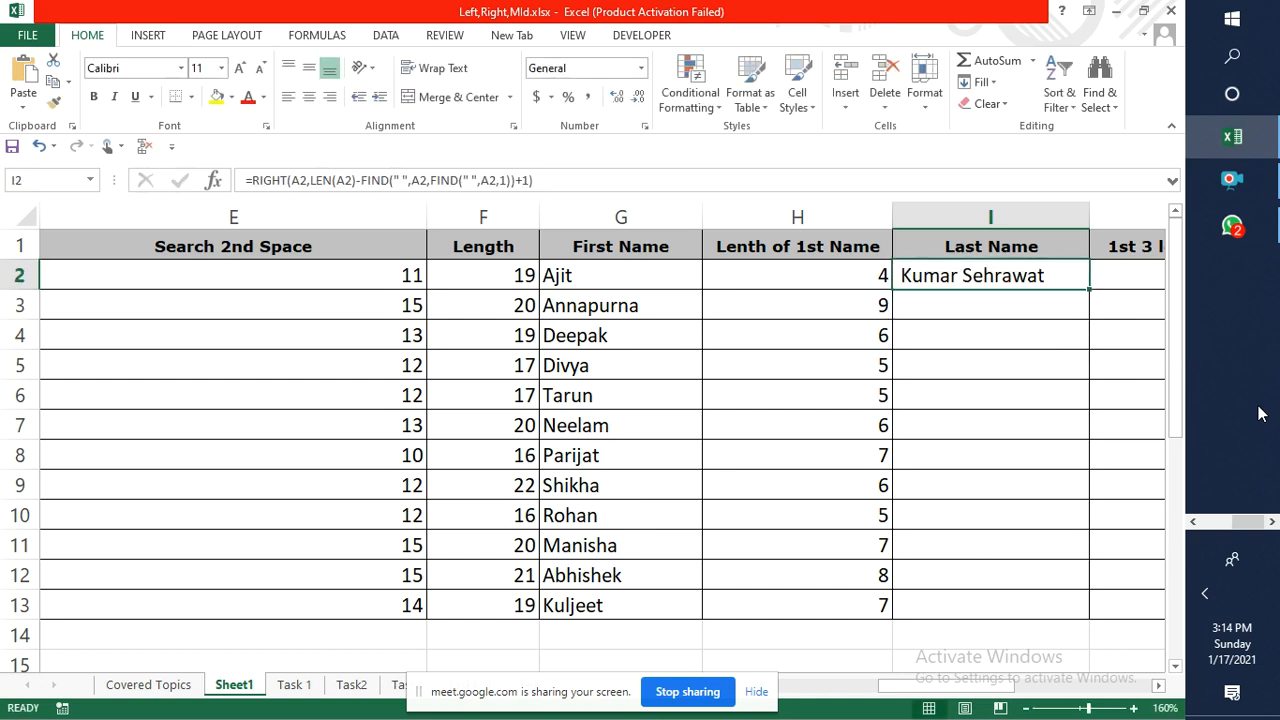
pyautogui.press('Delete')
# Copy the full name from A2 into A15.
pyautogui.press('Home')
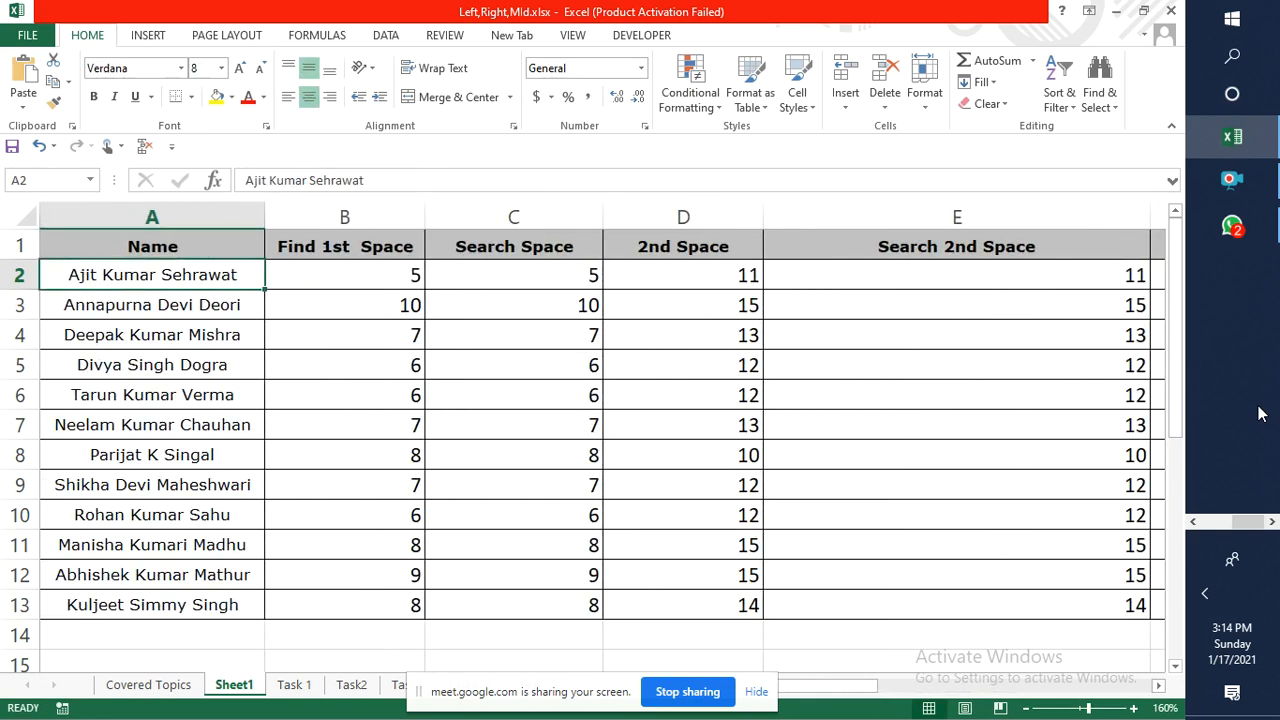
pyautogui.press('Right')
pyautogui.press('Right')
pyautogui.press('Down')
pyautogui.press('Down')
pyautogui.press('Down')
pyautogui.press('Down')
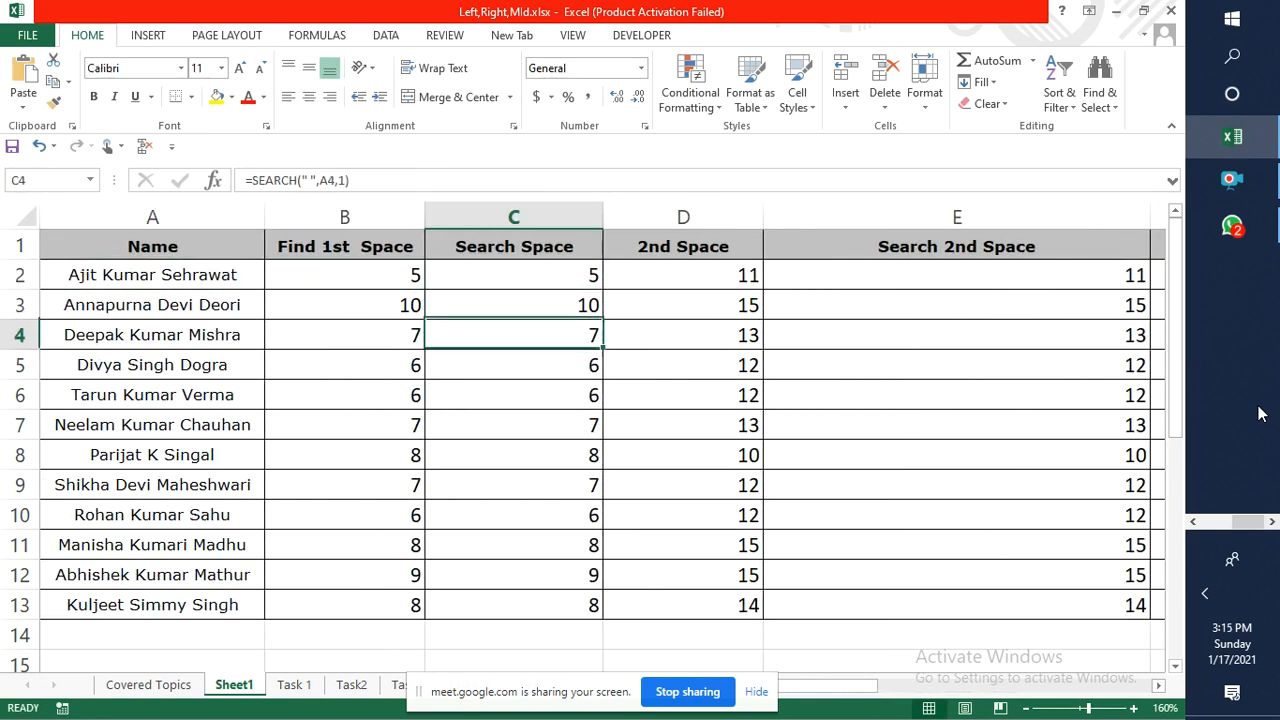
pyautogui.hotkey('ctrl', 'Down')
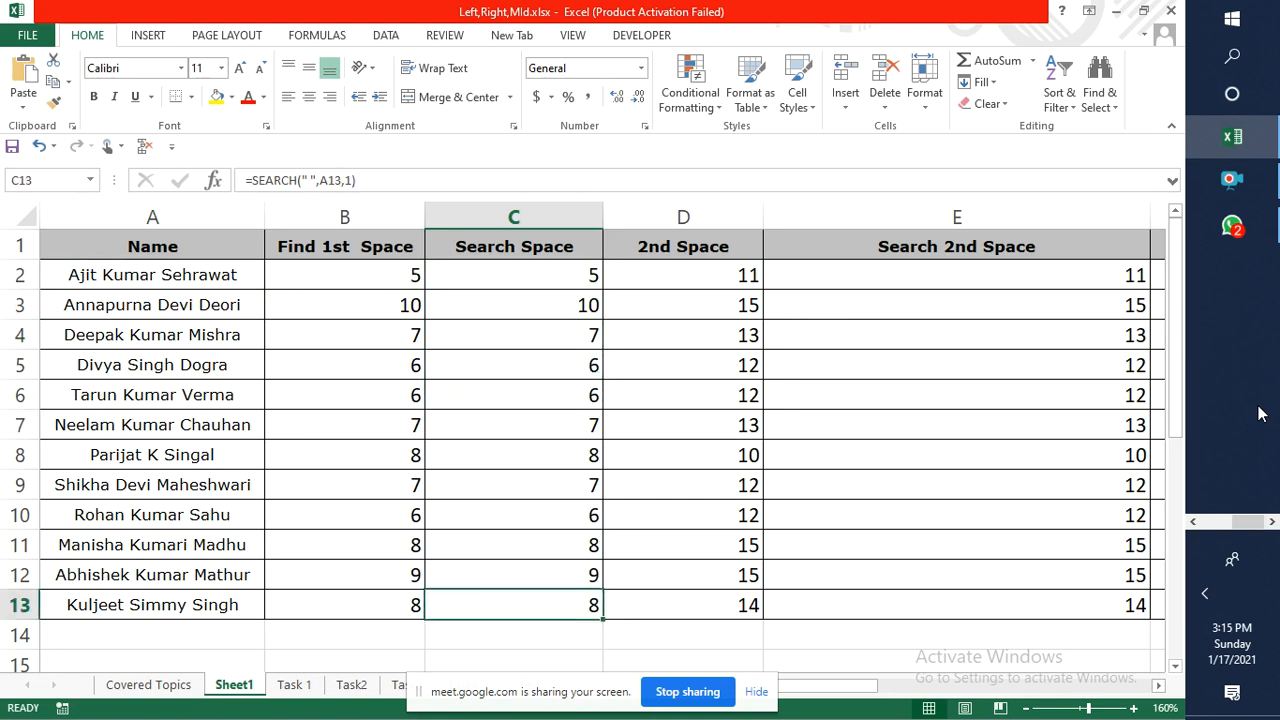
pyautogui.click(197, 276)
pyautogui.hotkey('ctrl', 'c')
pyautogui.click(100, 660)
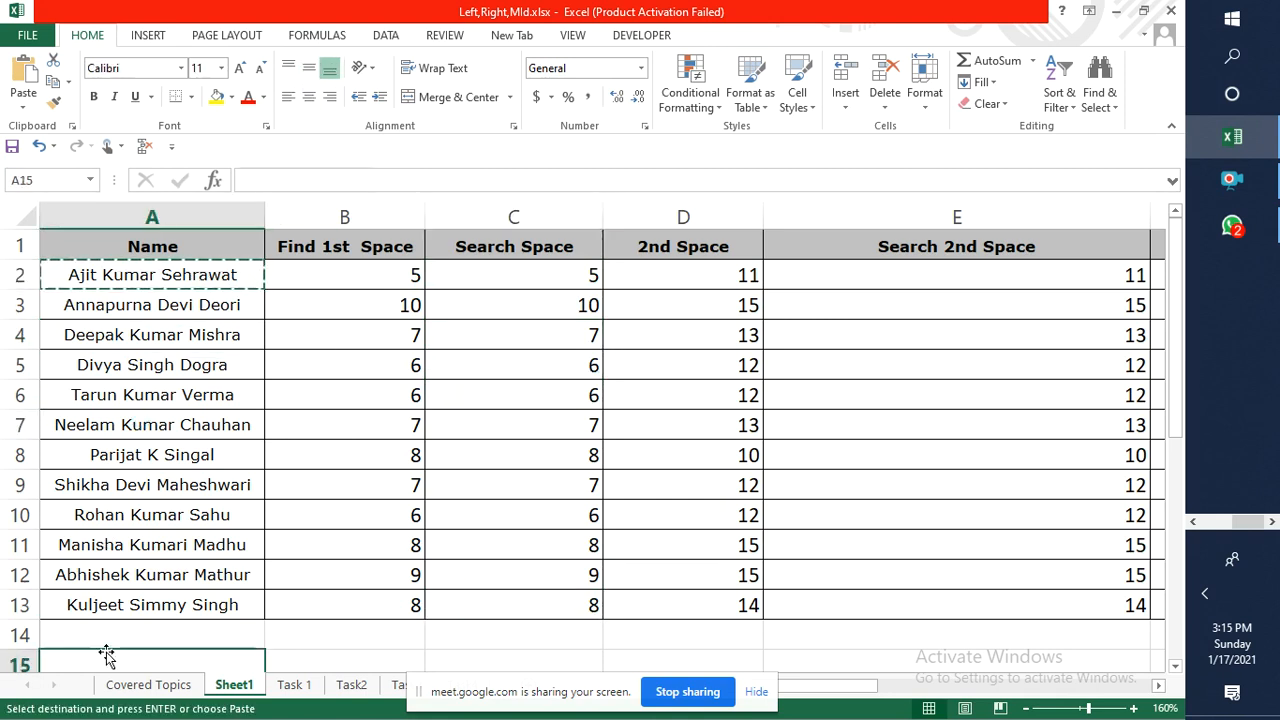
pyautogui.scroll(-2, 105, 651)
pyautogui.hotkey('ctrl', 'v')
pyautogui.scroll(-3, 314, 480)
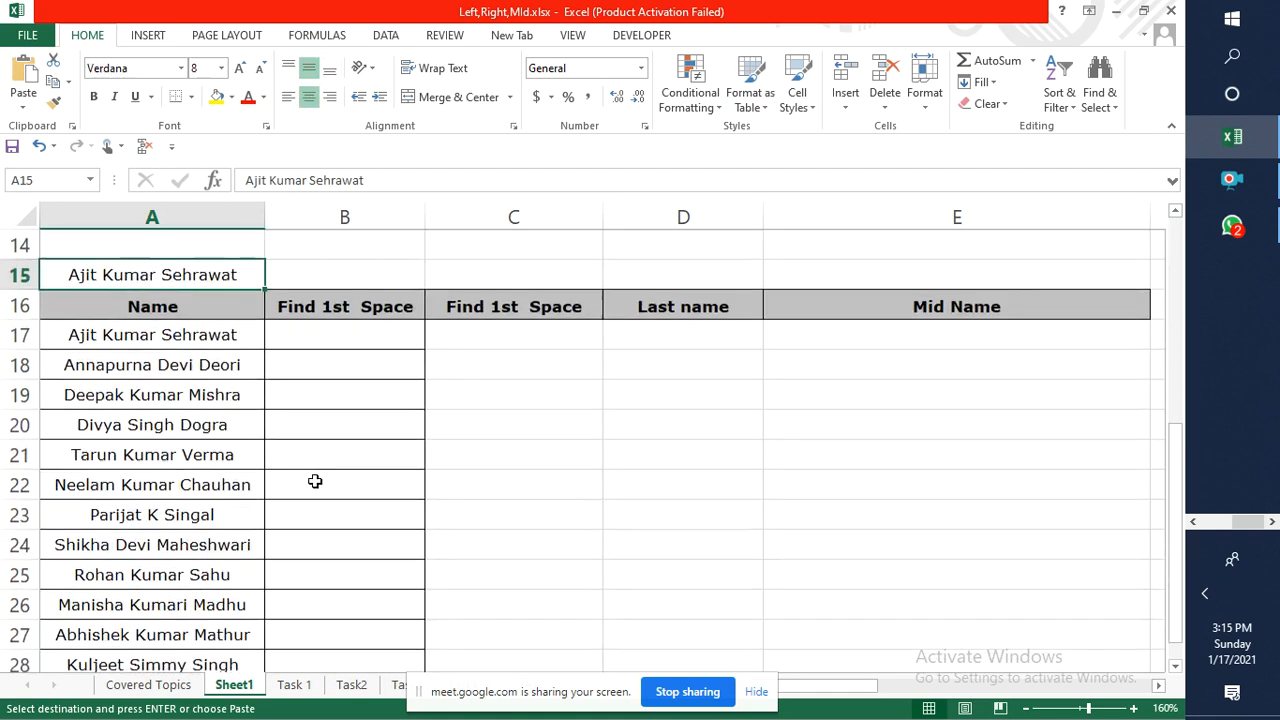
# Start a trial last-name formula in B15 with RIGHT on A15, using LEN(A15) as the beginning of the character count.
pyautogui.scroll(4, 321, 458)
pyautogui.click(320, 544)
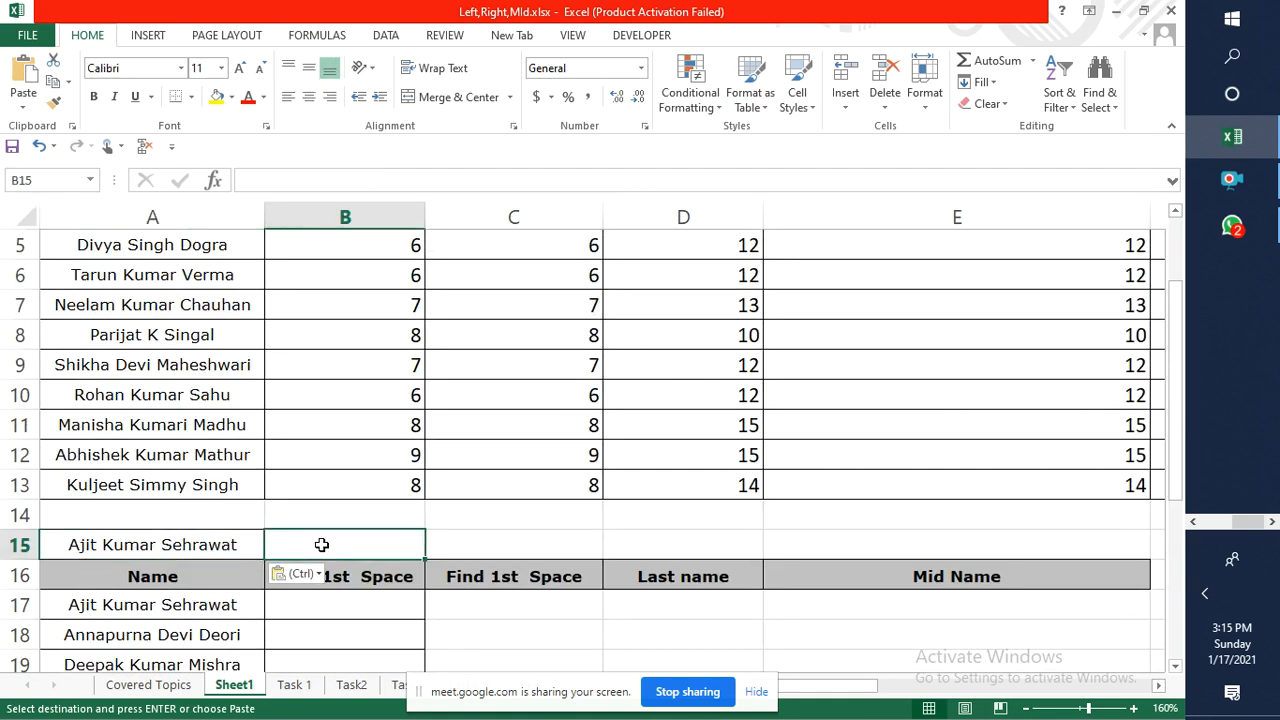
pyautogui.write('=Righ')
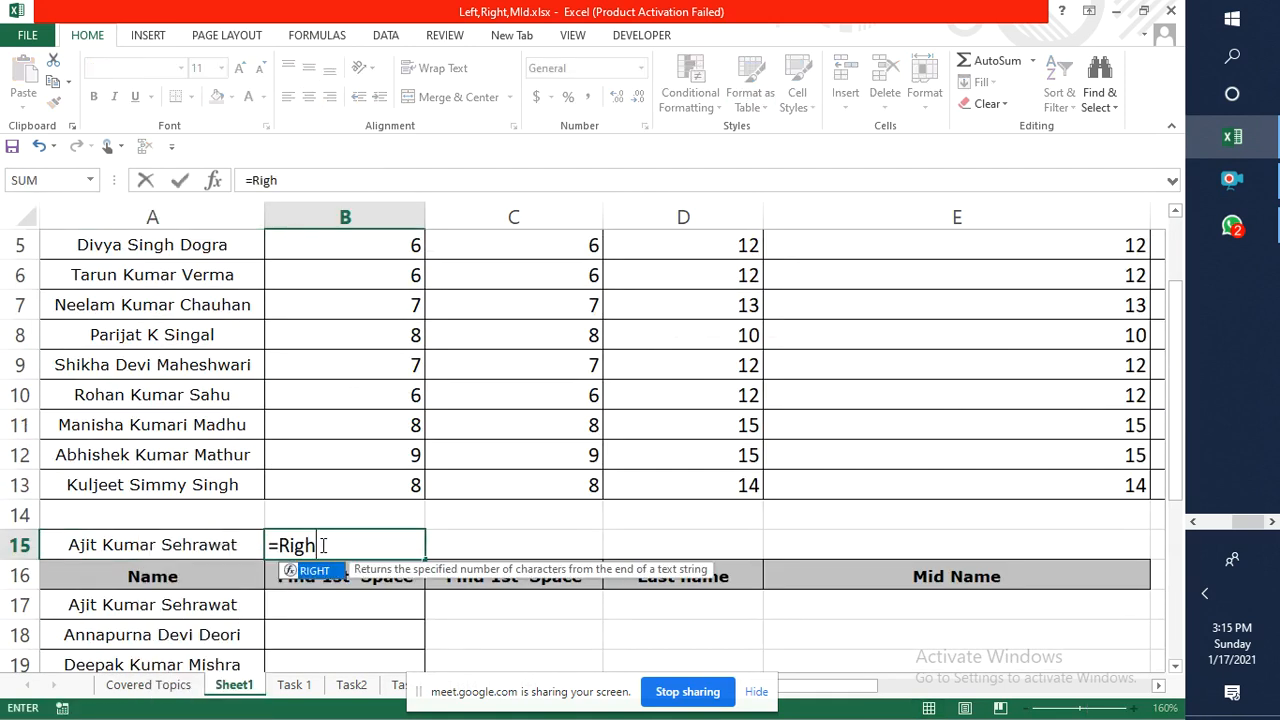
pyautogui.press('Tab')
pyautogui.press('Left')
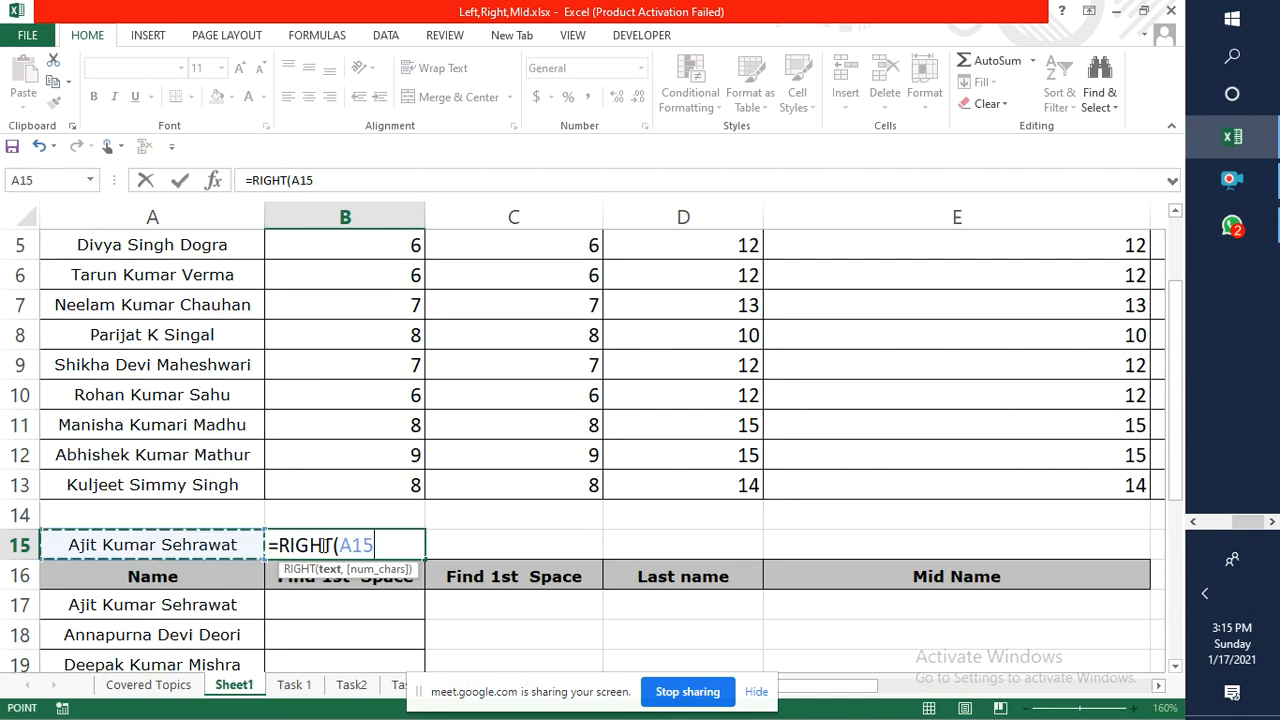
pyautogui.write(',')
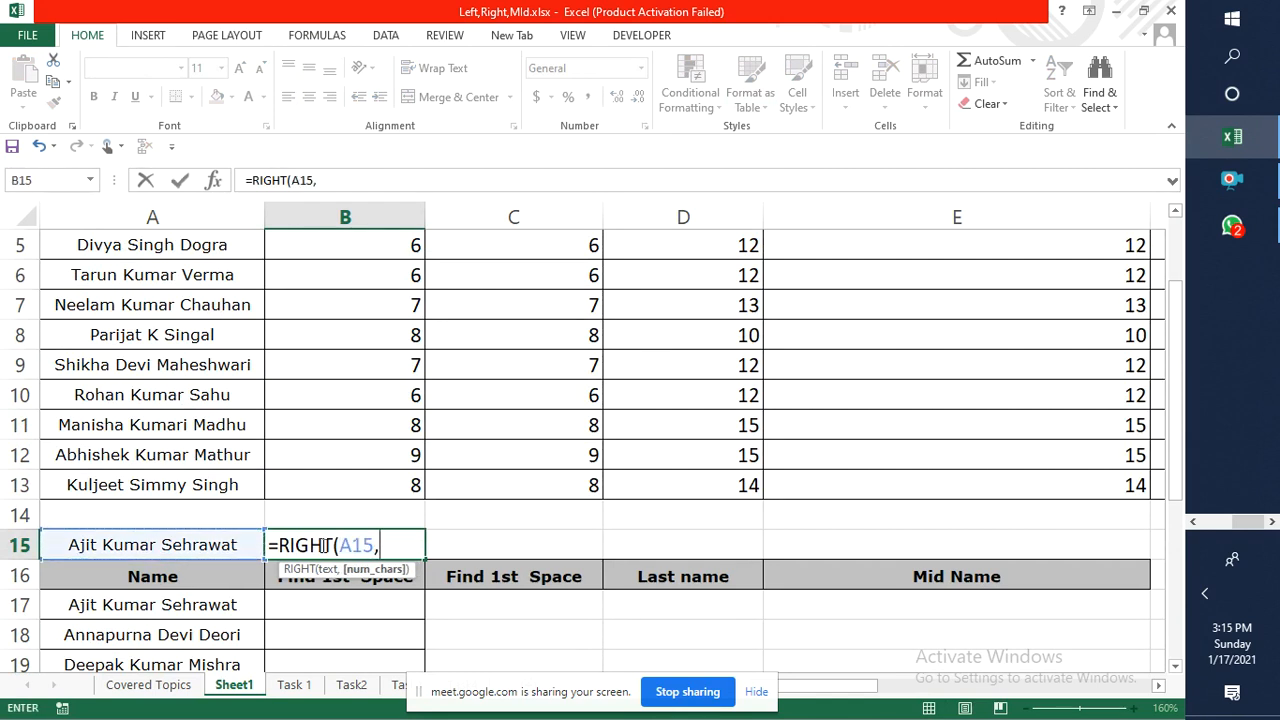
pyautogui.write('Le')
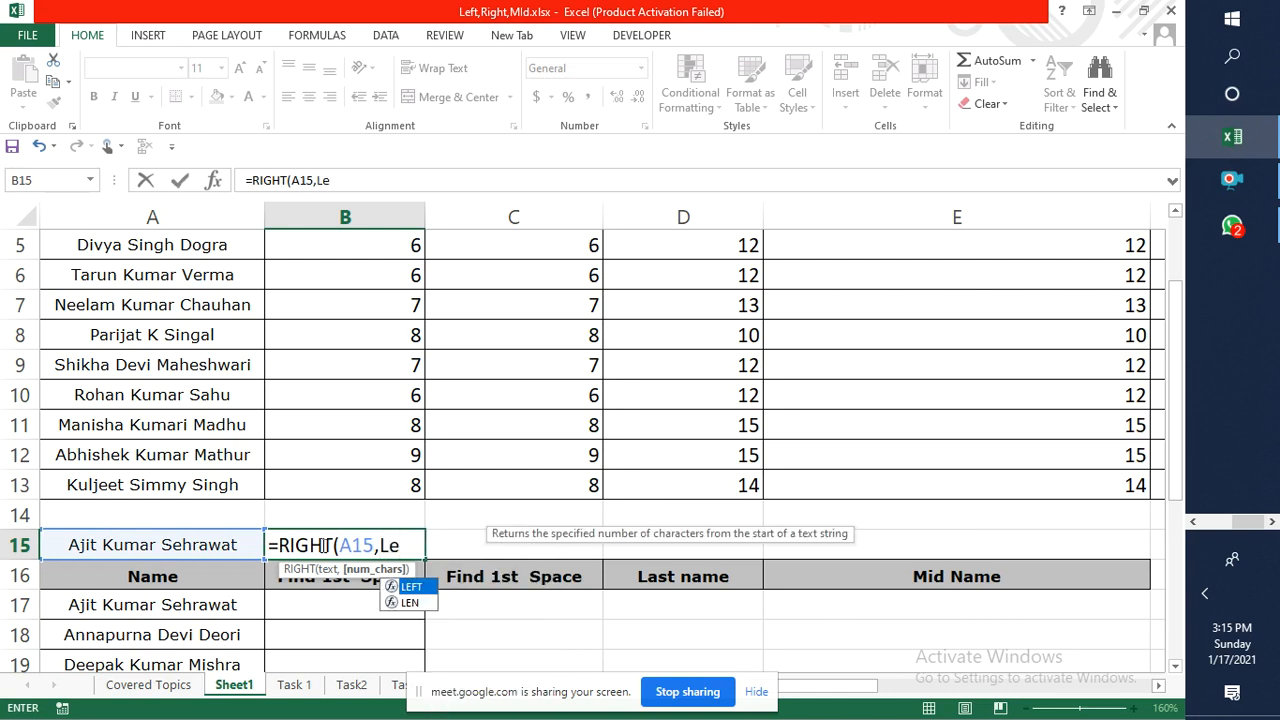
pyautogui.write('n')
pyautogui.press('Tab')
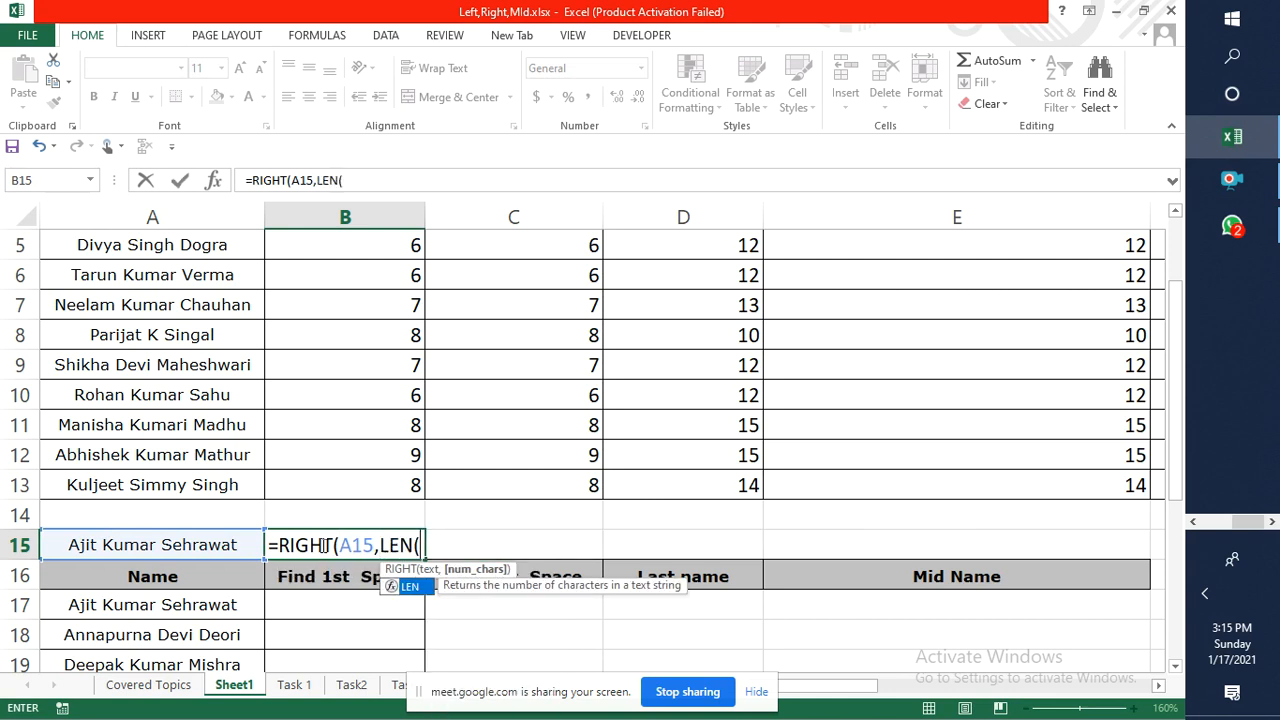
pyautogui.write('A15')
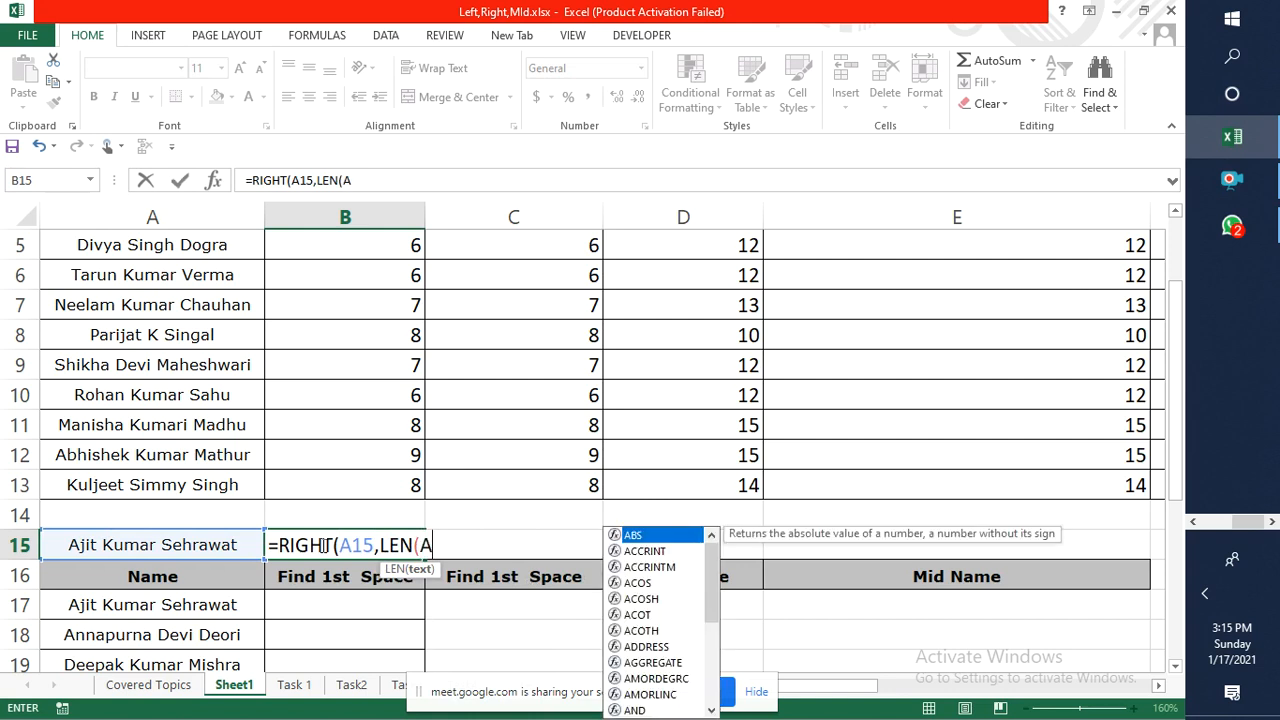
pyautogui.write(')')
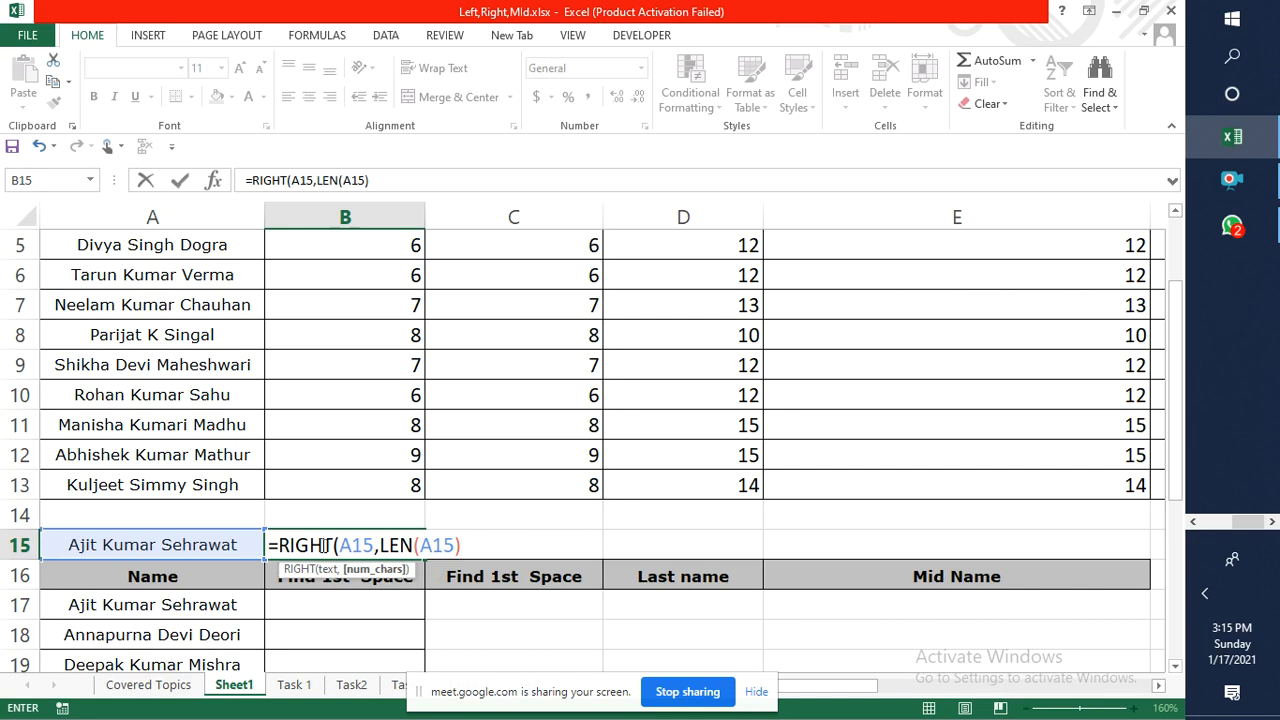
# Subtract FIND(" ",A15,FIND(" ",A15,1)+1) from LEN(A15) in the B15 formula and enter it.
pyautogui.write('-Fin')
pyautogui.press('Tab')
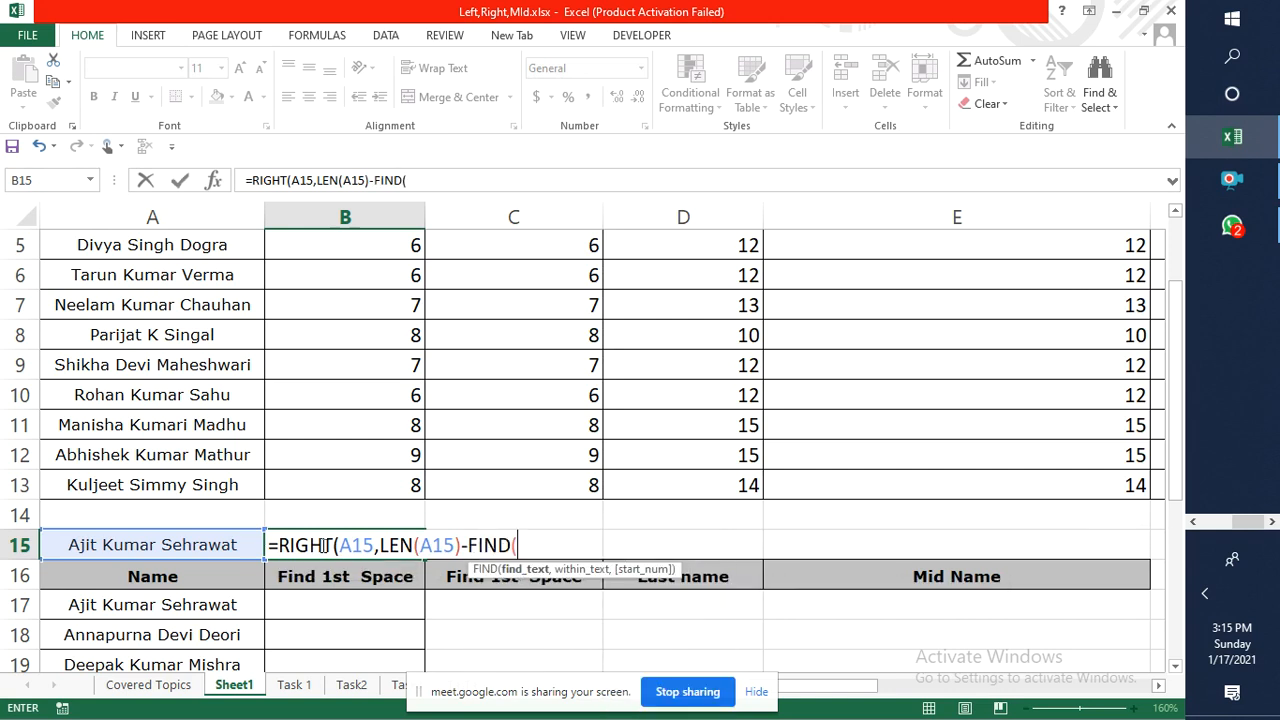
pyautogui.write('" ",A15,')
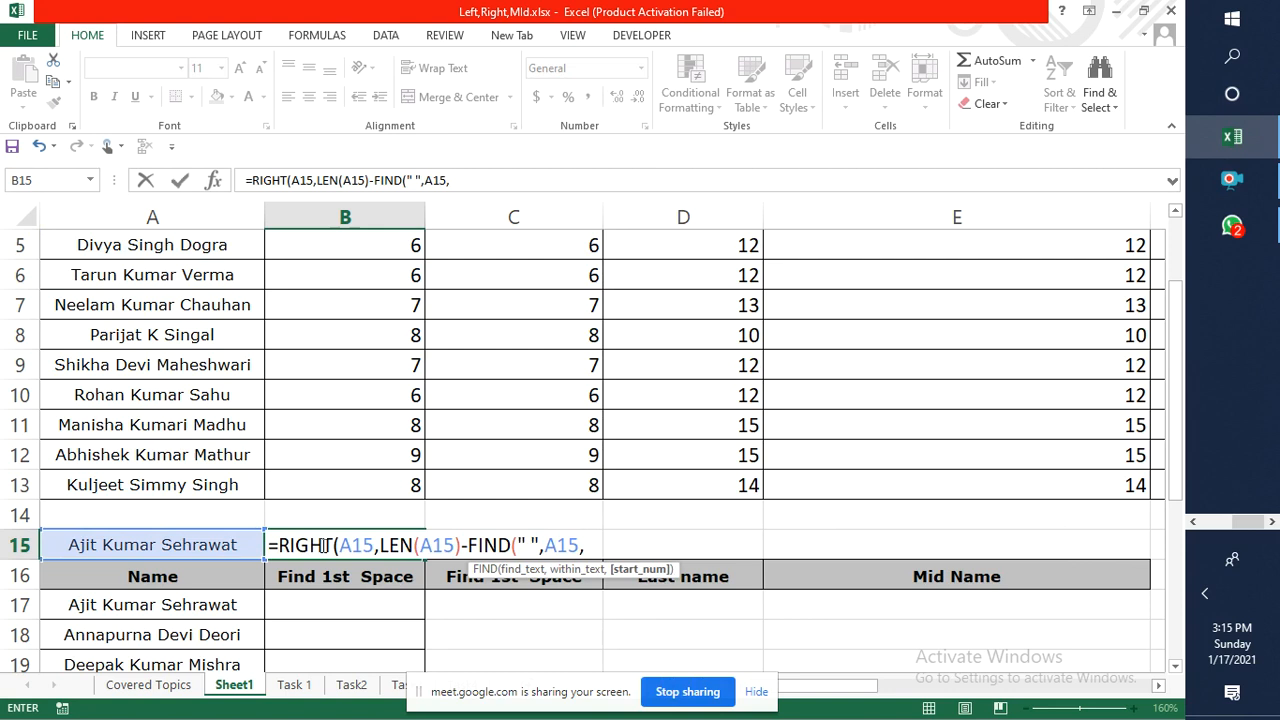
pyautogui.write('FIND(')
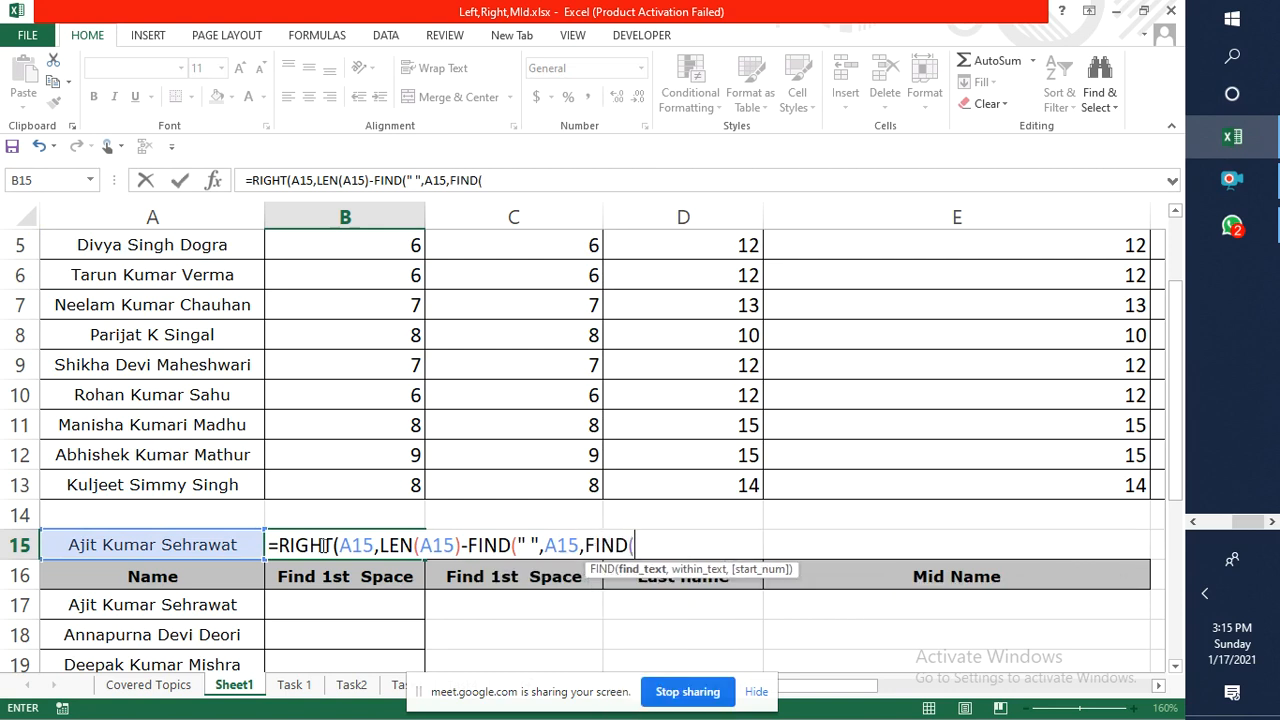
pyautogui.write('" ",A15')
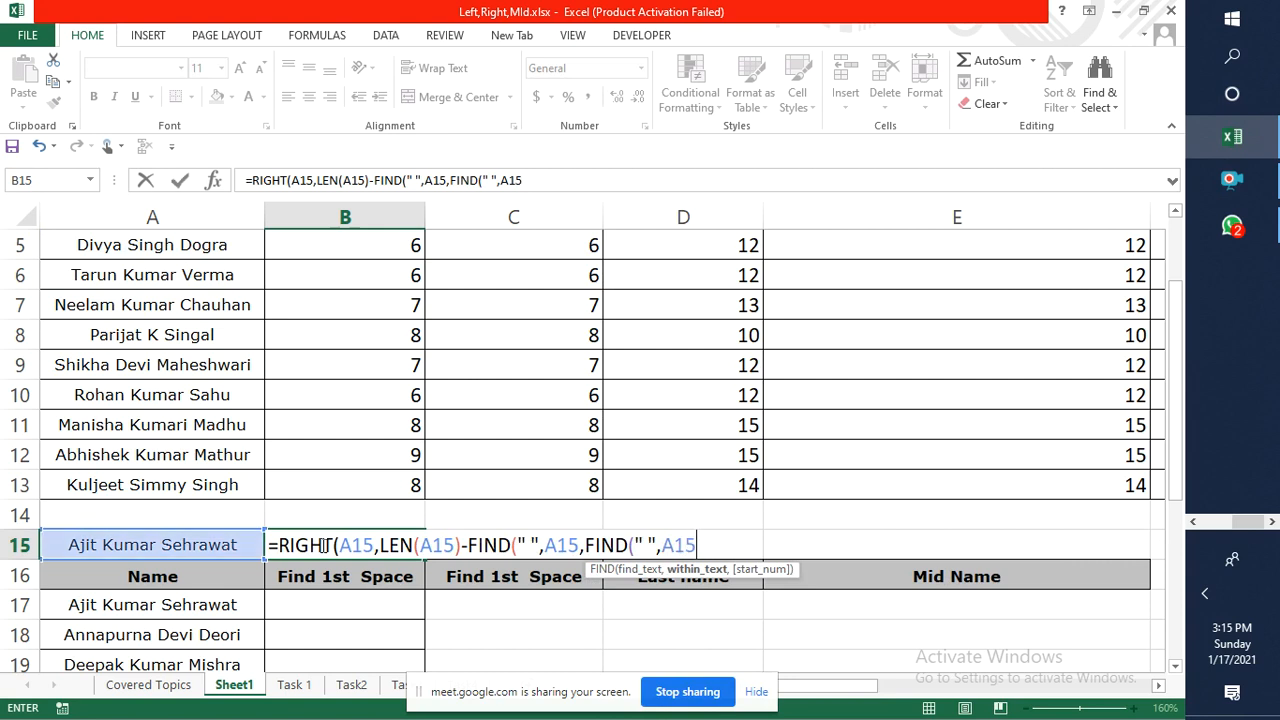
pyautogui.write(',1)+1))')
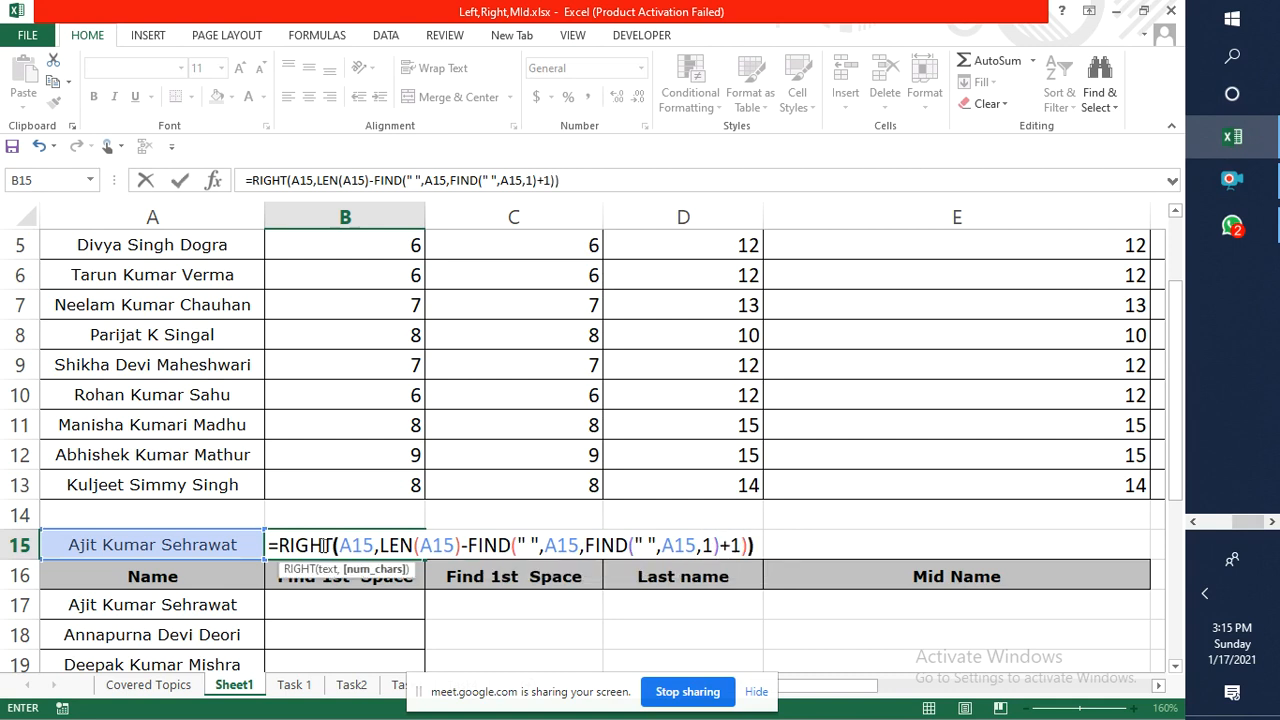
pyautogui.press('Return')
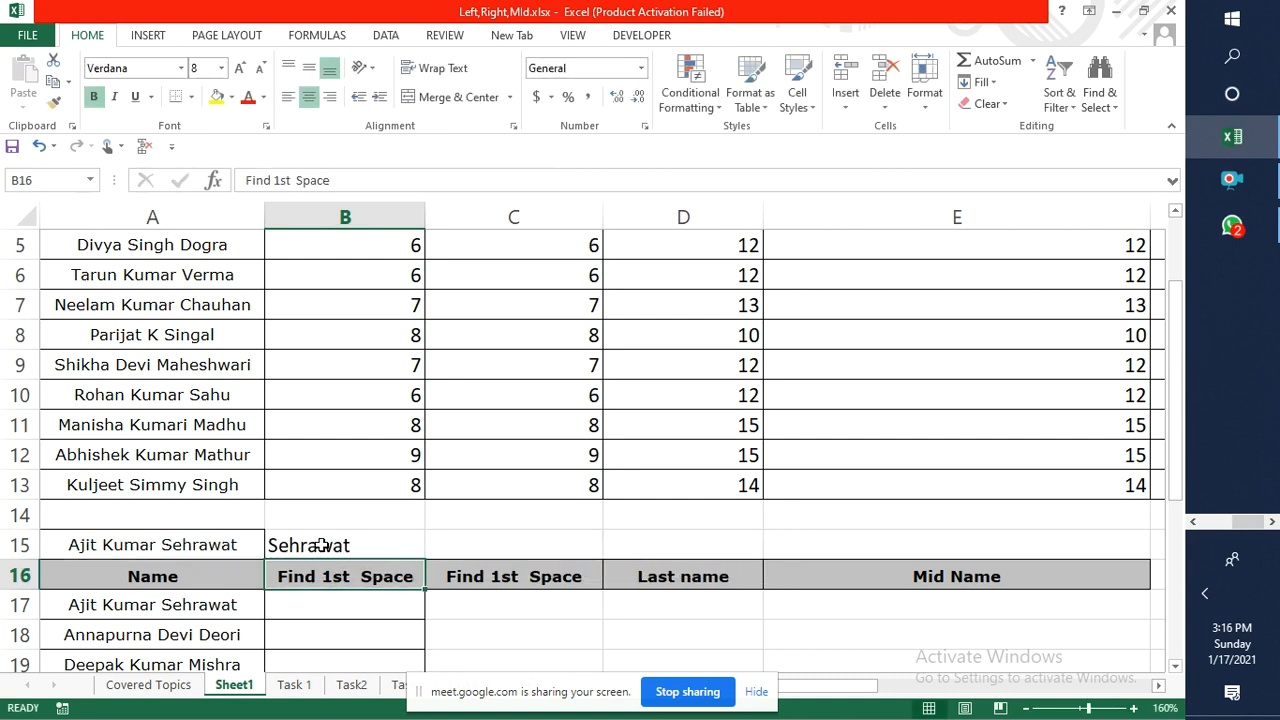
# Clear the trial last-name formula from B15.
pyautogui.click(322, 545)
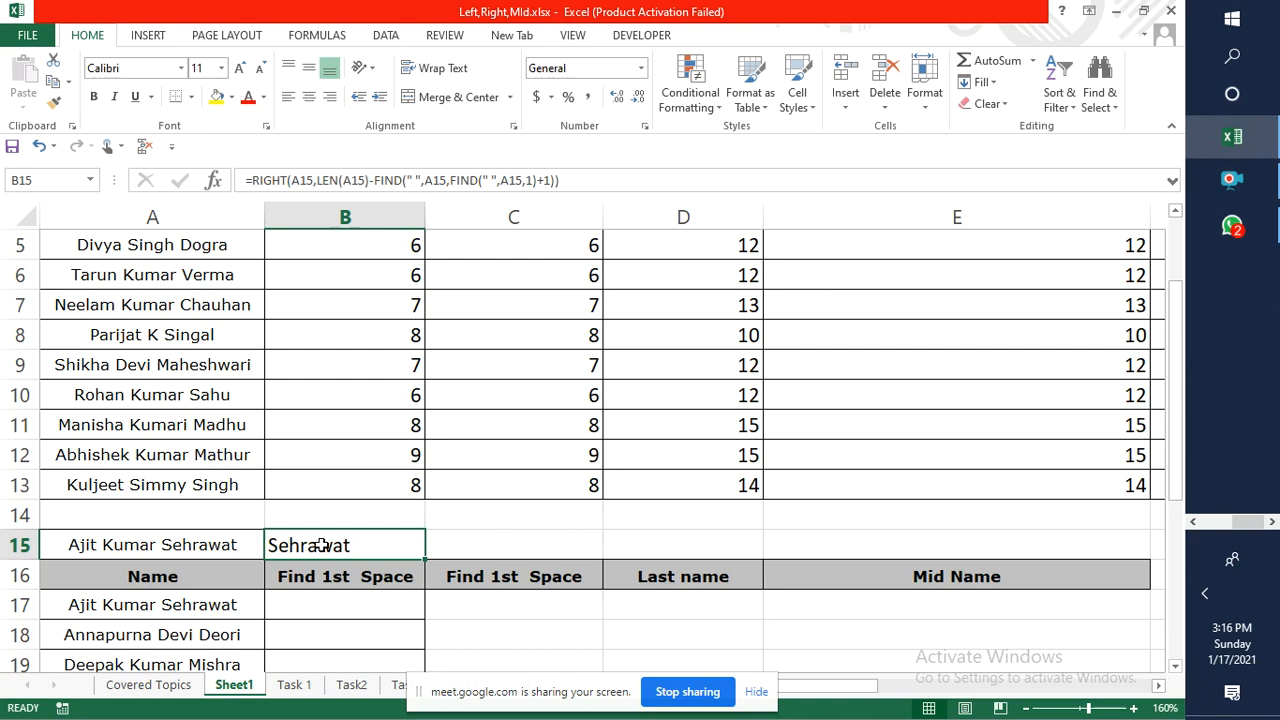
pyautogui.press('Delete')
pyautogui.hotkey('ctrl', 'z')
pyautogui.hotkey('ctrl', 'z')
pyautogui.hotkey('ctrl', 'z')
pyautogui.hotkey('ctrl', 'z')
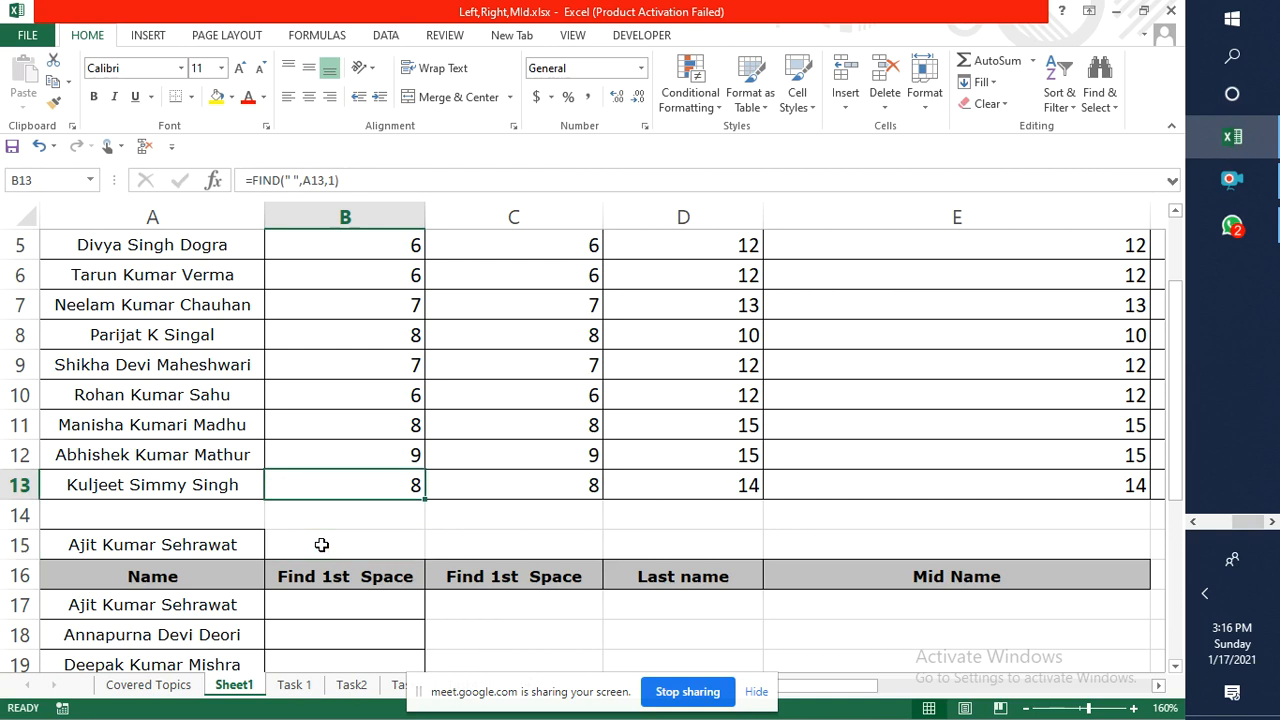
# Start the formula in I2 under Last Name with RIGHT on A2, using LEN(A2) for the character count.
pyautogui.press('Right')
pyautogui.press('Right')
pyautogui.press('Right')
pyautogui.press('Right')
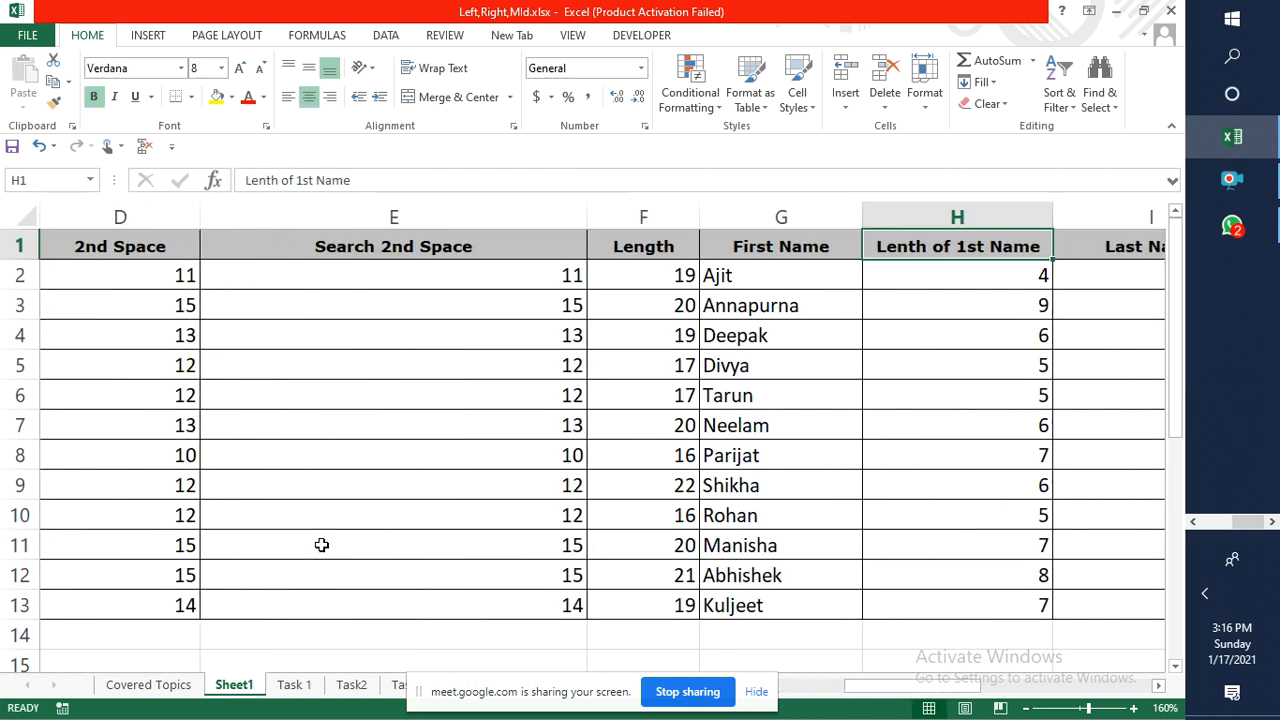
pyautogui.press('Down')
pyautogui.write('=')
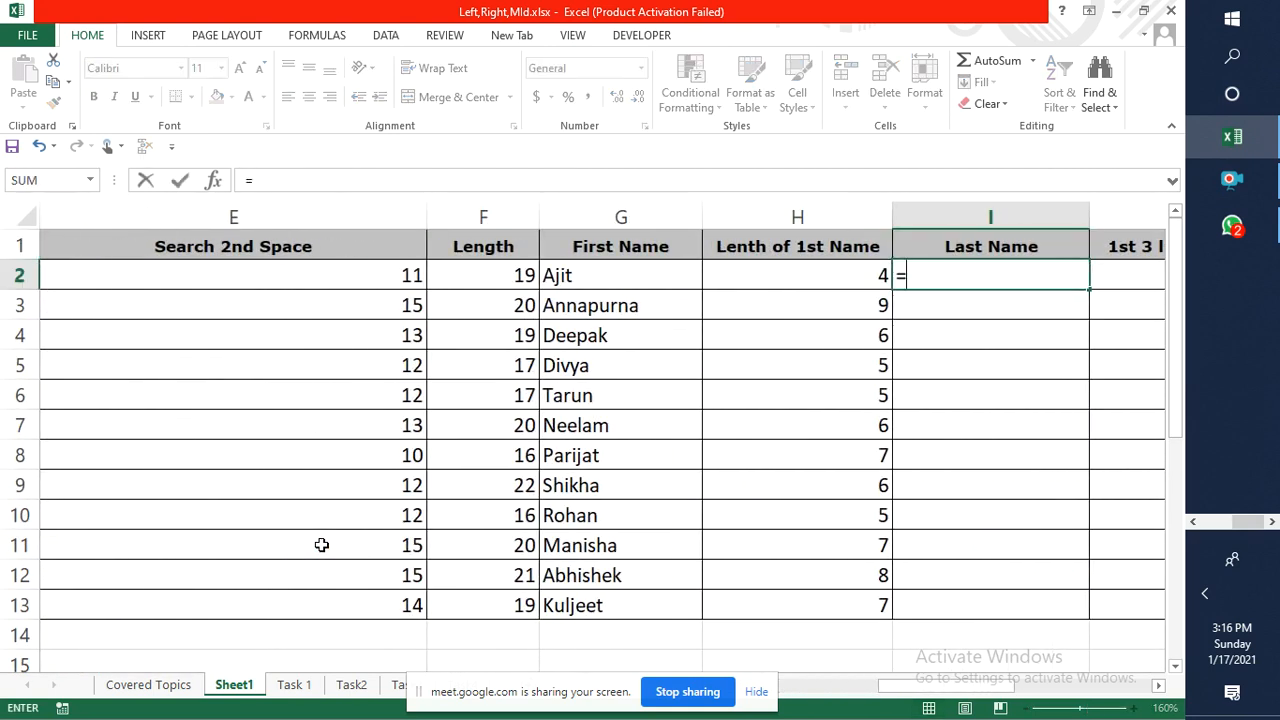
pyautogui.write('Righ')
pyautogui.press('Tab')
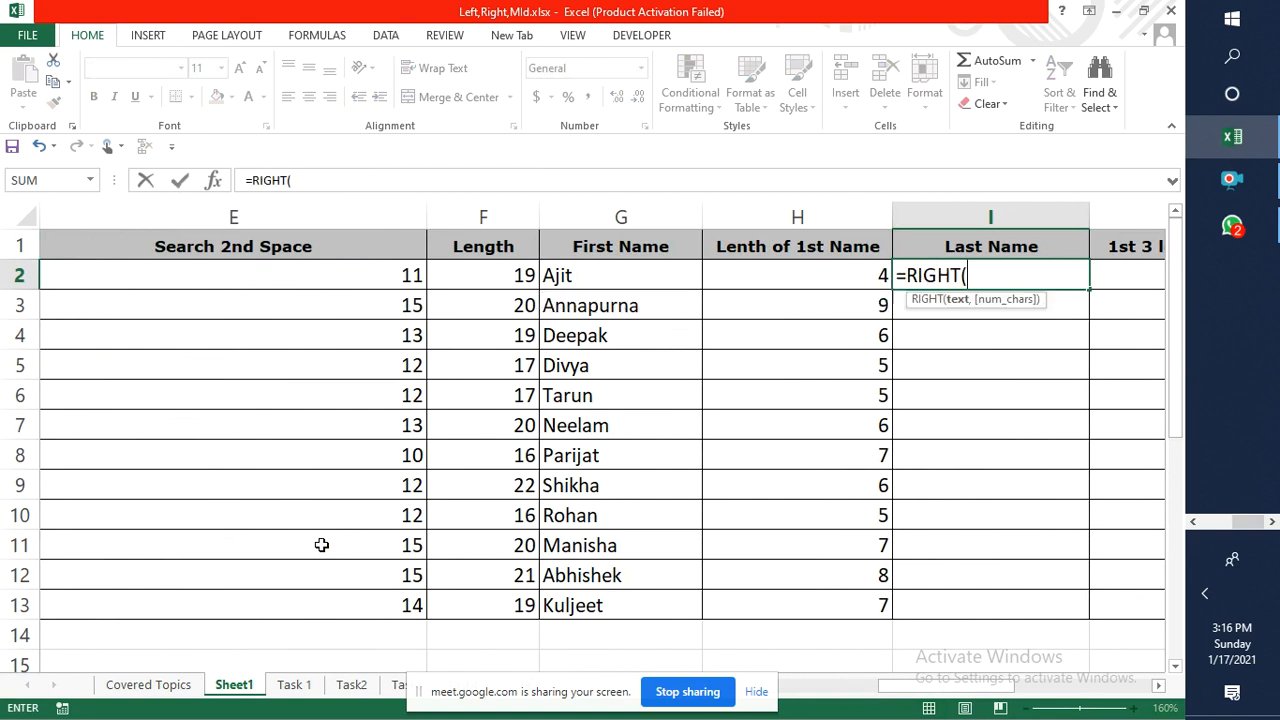
pyautogui.write('A2,')
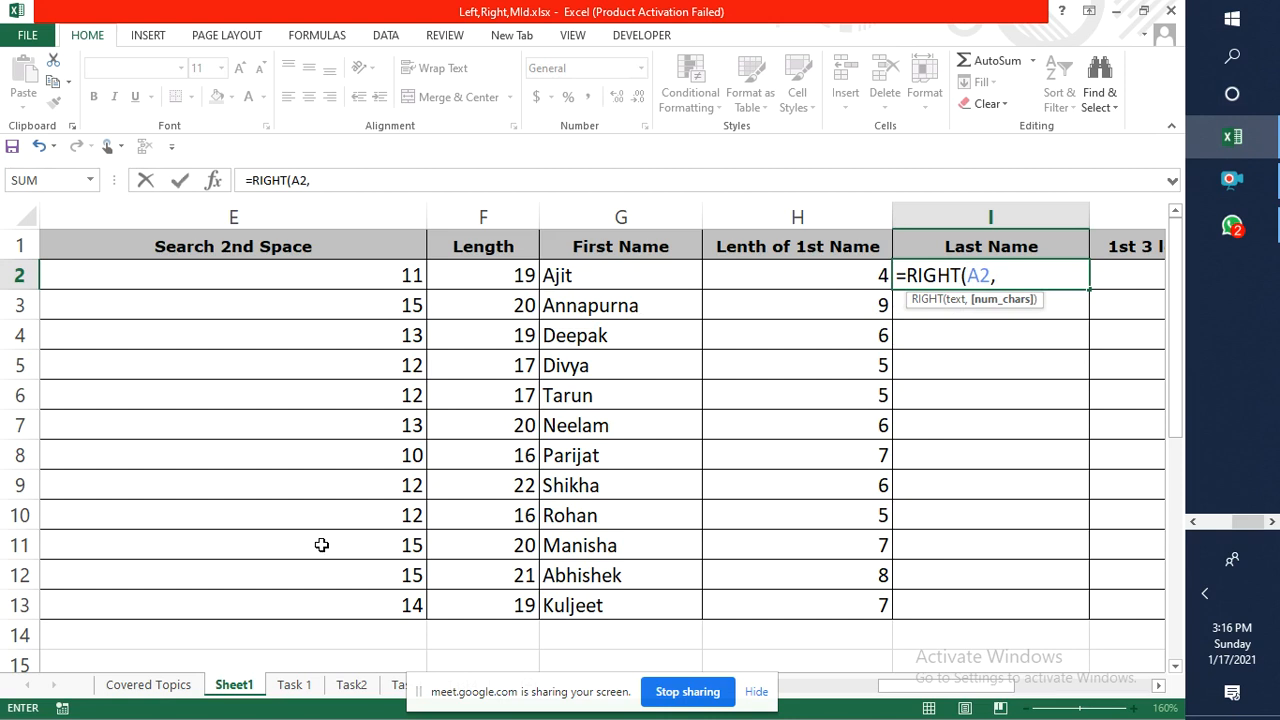
pyautogui.write('Len')
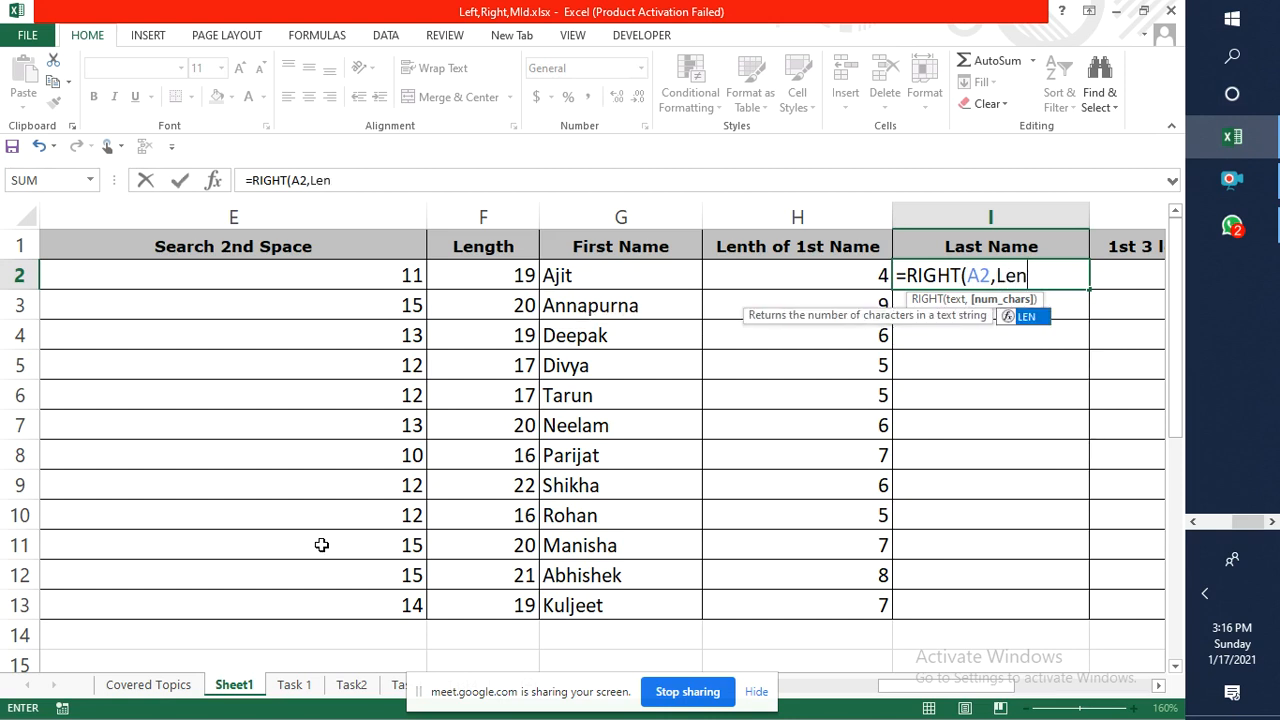
pyautogui.press('Tab')
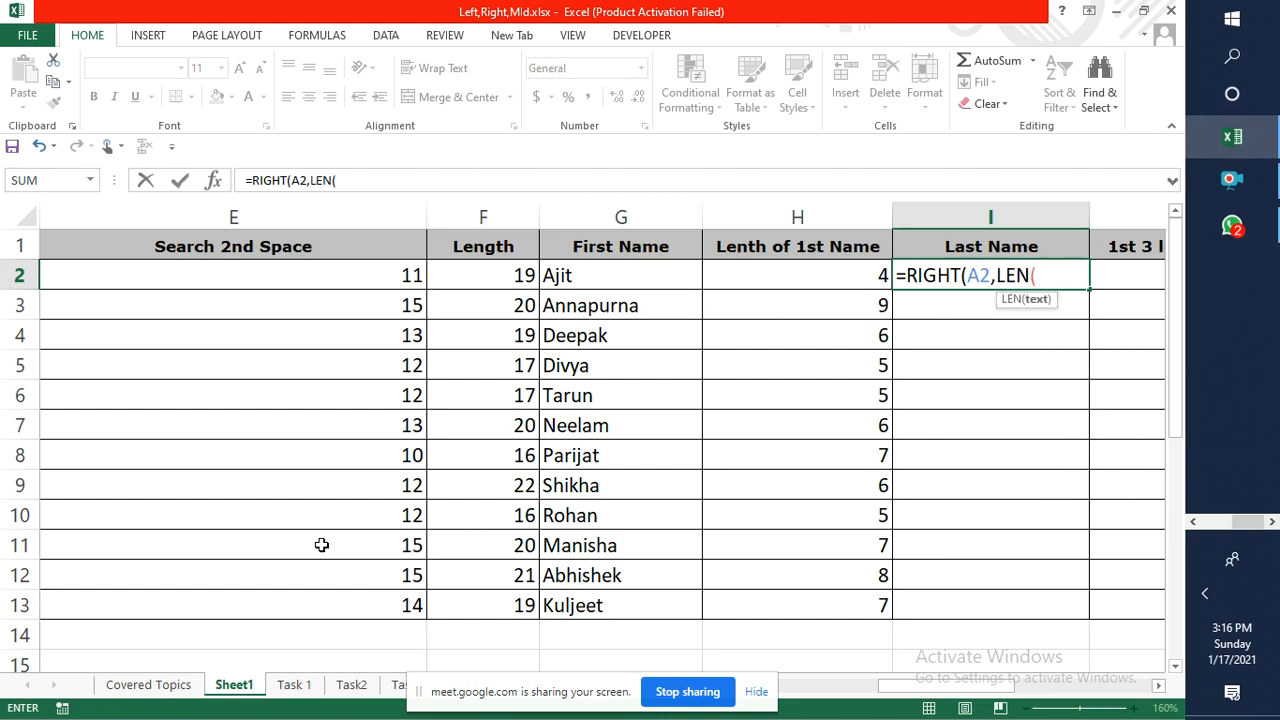
pyautogui.write('A2)')
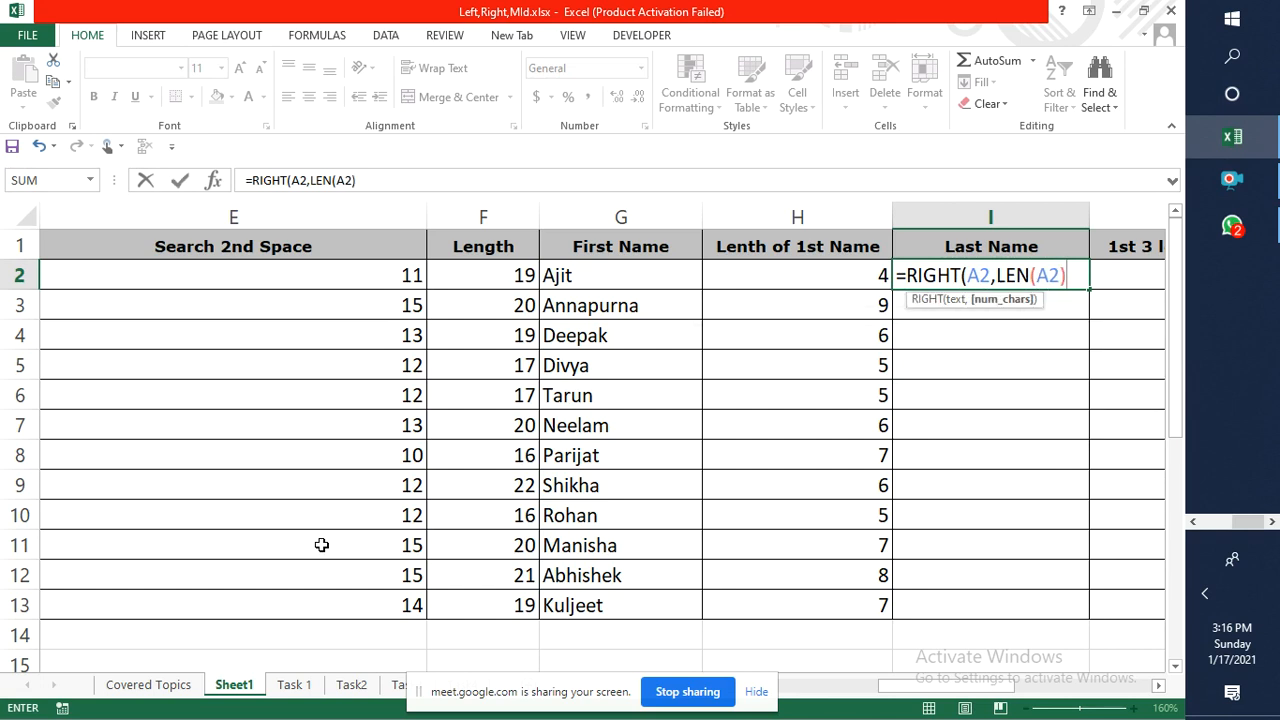
# Subtract FIND(" ",A2,FIND(" ",A2,1)+1) from LEN(A2) in the I2 formula and enter it.
pyautogui.write('-Fin')
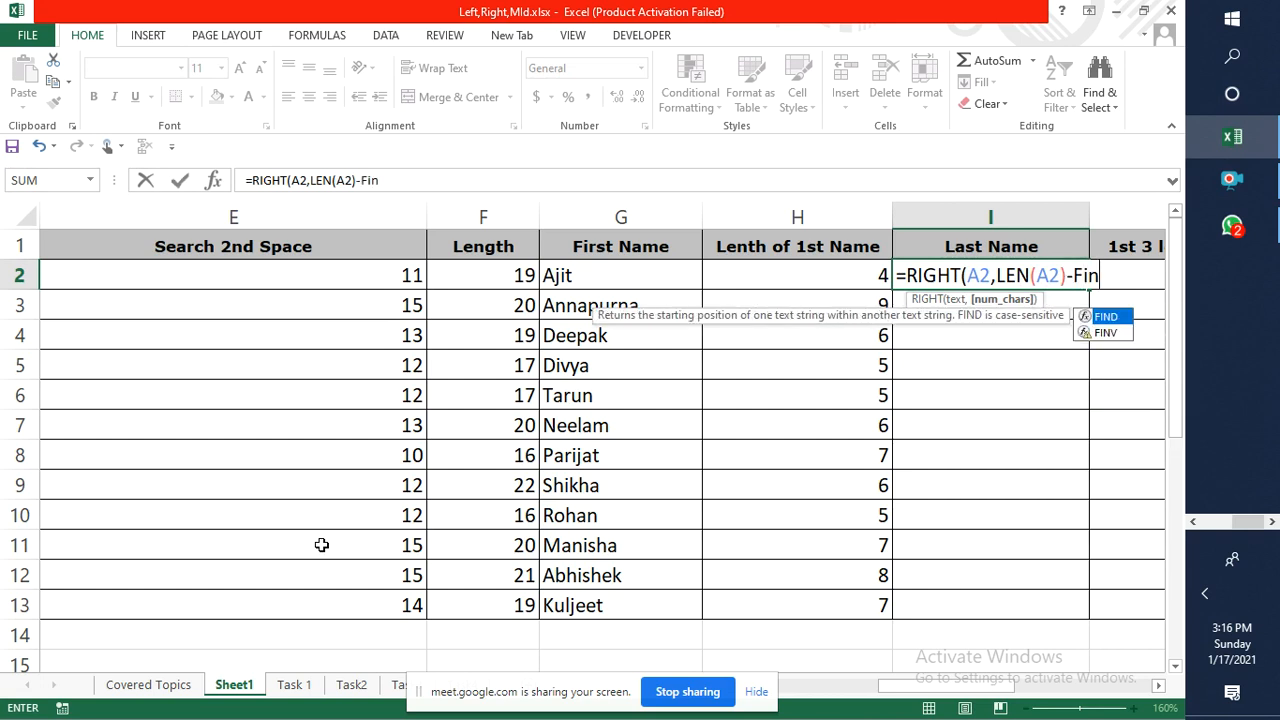
pyautogui.press('Tab')
pyautogui.write('" "')
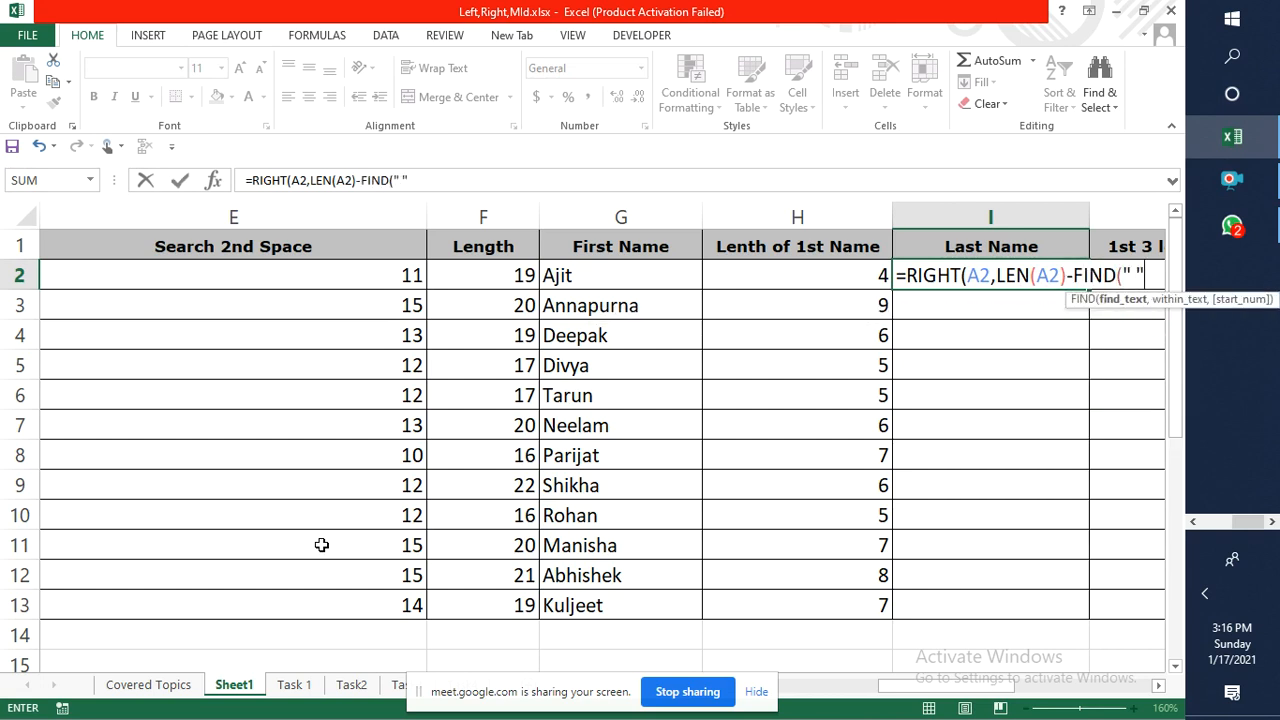
pyautogui.write(',A')
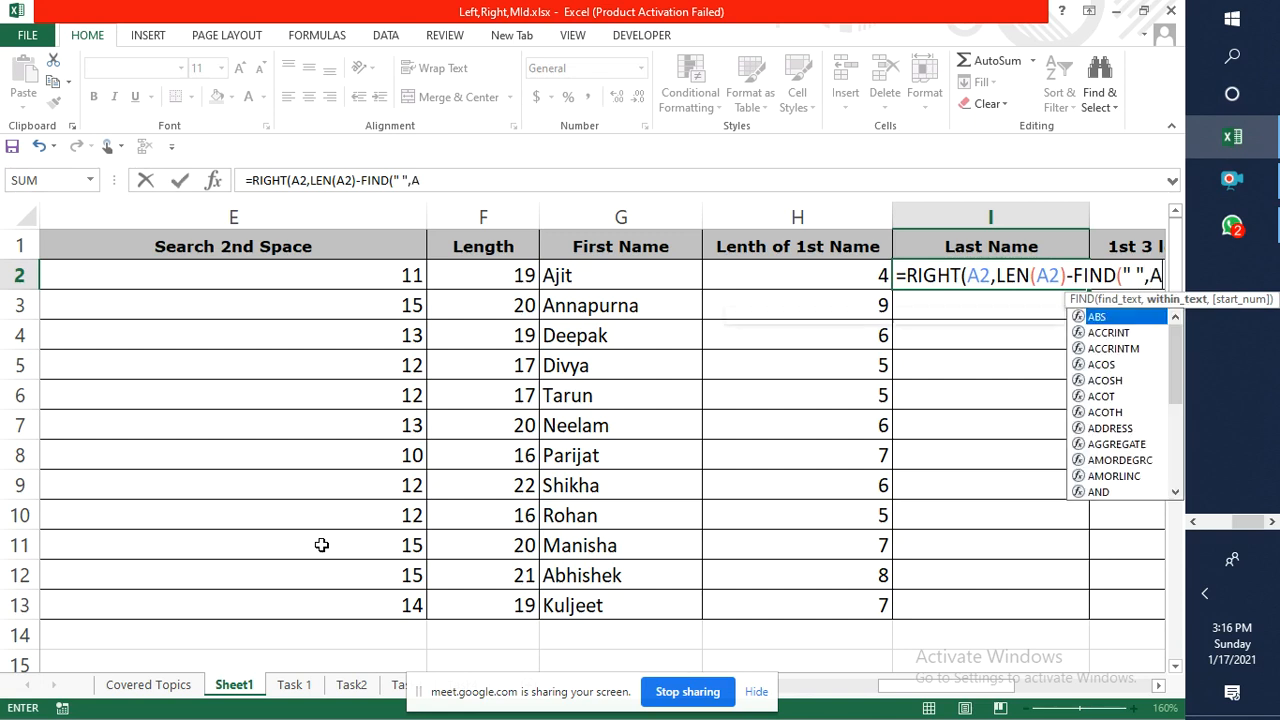
pyautogui.write('2,')
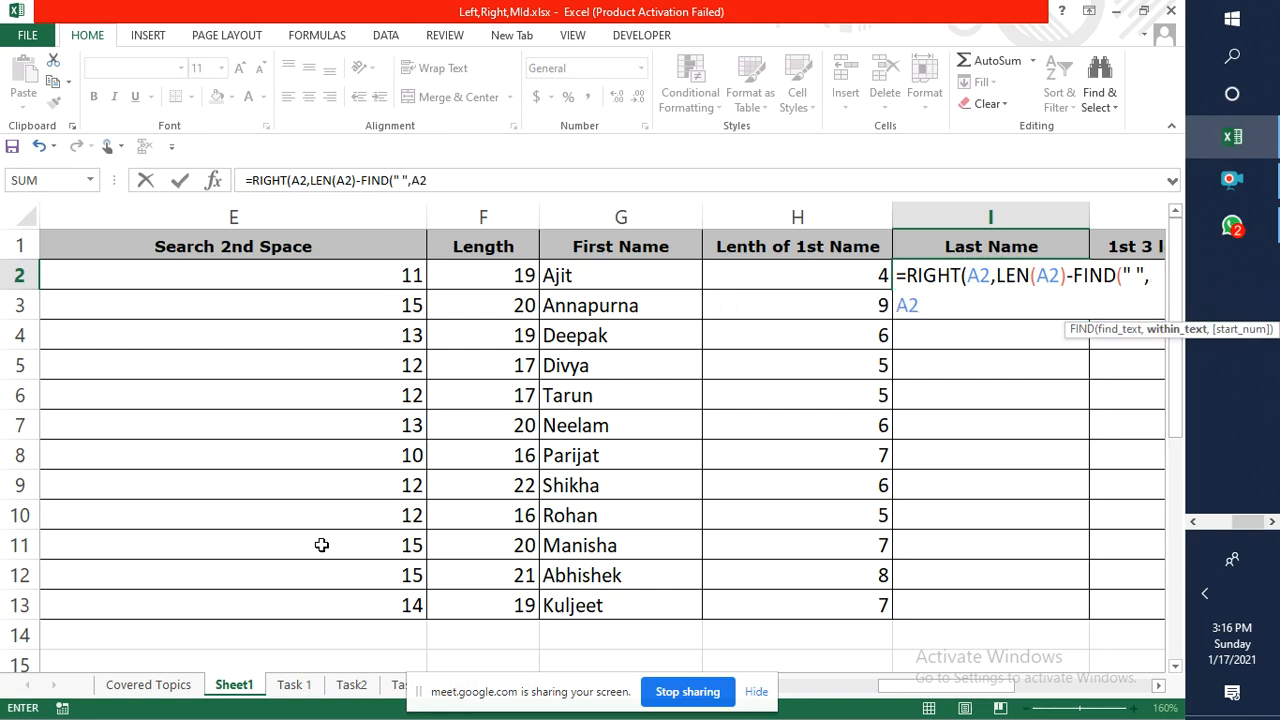
pyautogui.write('FIND(')
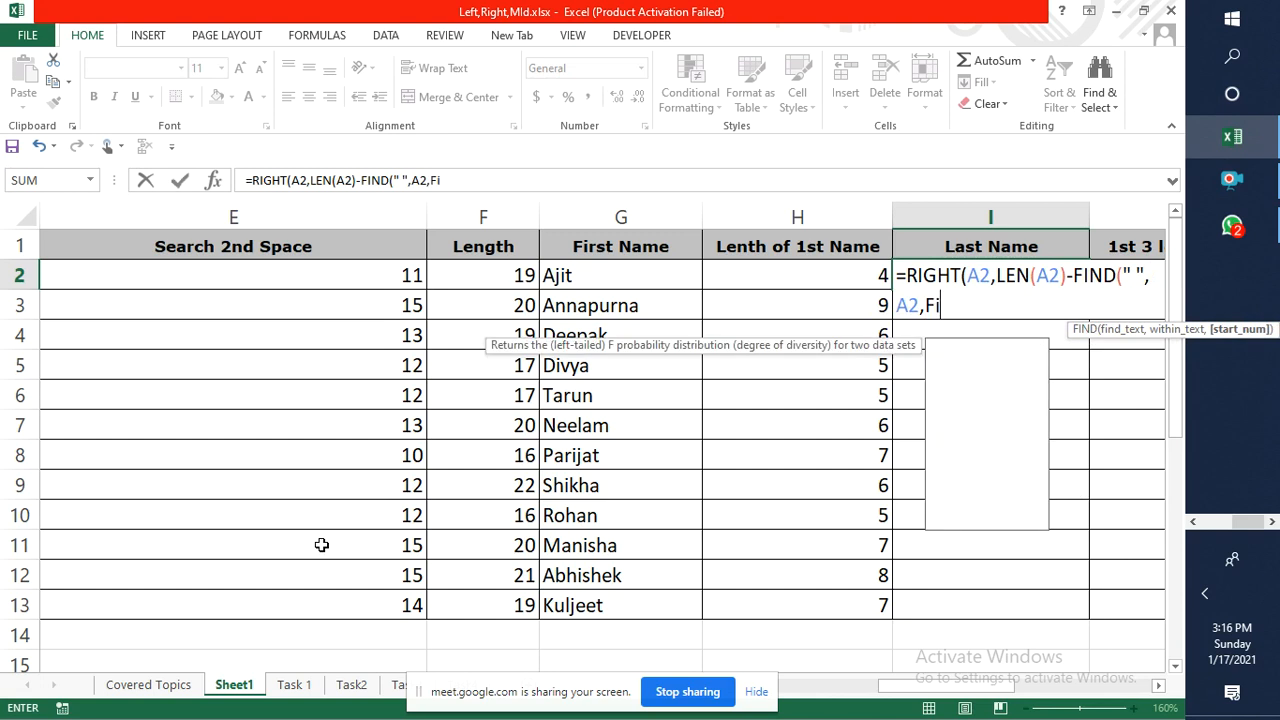
pyautogui.write('" "')
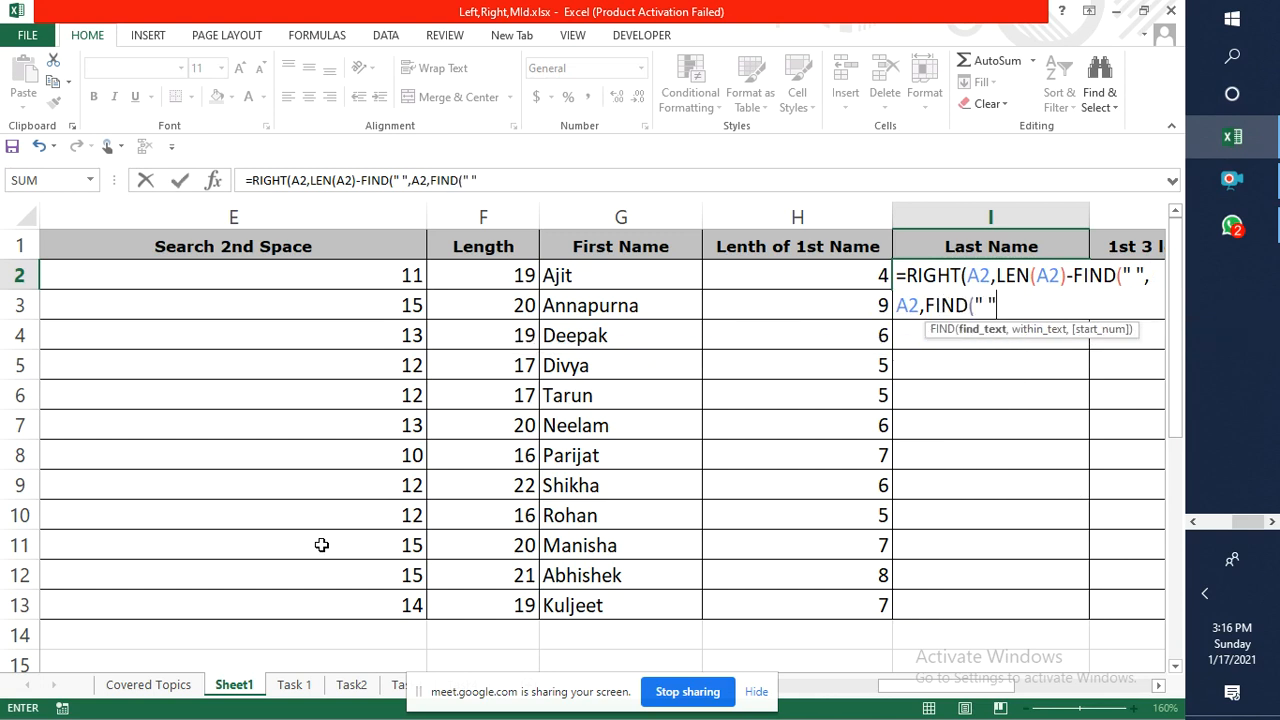
pyautogui.write(',A2,1')
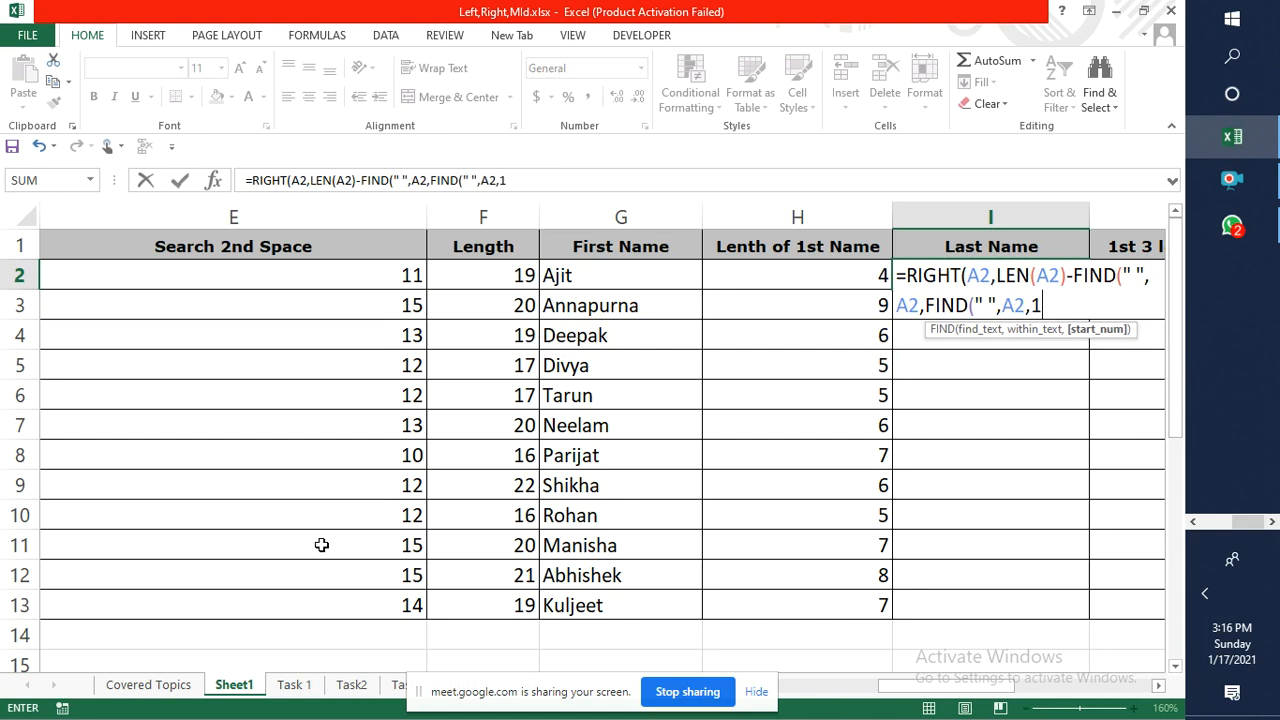
pyautogui.write(')+')
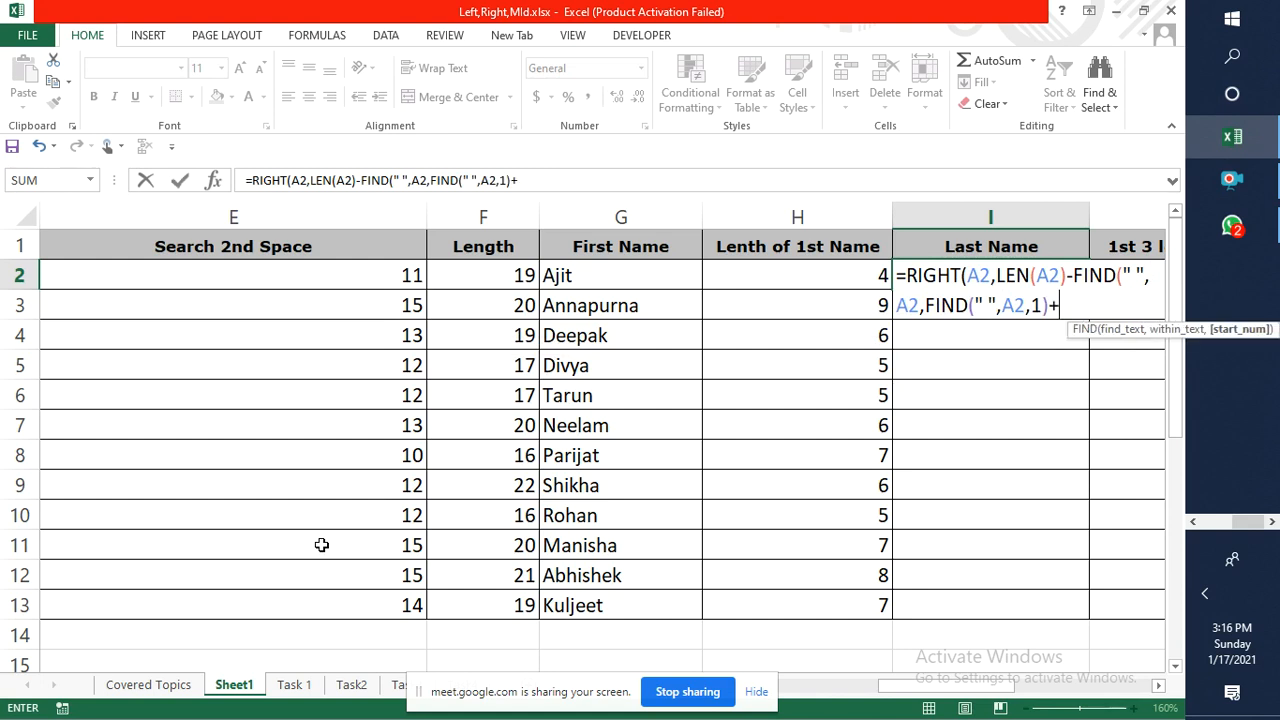
pyautogui.write('1)')
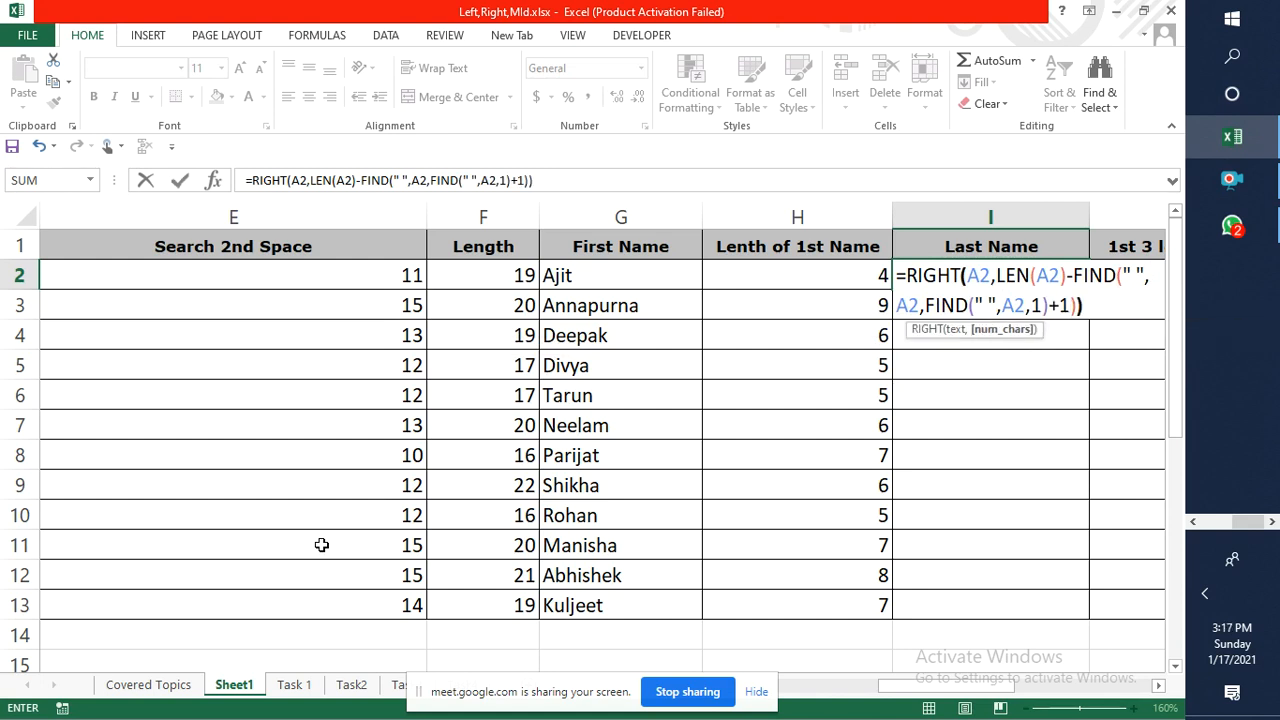
pyautogui.press('Return')
# Fill the last-name formula from I2 down through I13.
pyautogui.press('Up')
pyautogui.hotkey('shift', 'Down')
pyautogui.hotkey('shift', 'Down')
pyautogui.hotkey('shift', 'Down')
pyautogui.hotkey('shift', 'Down')
pyautogui.hotkey('shift', 'Down')
pyautogui.hotkey('shift', 'Down')
pyautogui.hotkey('shift', 'Down')
pyautogui.hotkey('shift', 'Down')
pyautogui.hotkey('shift', 'Down')
pyautogui.hotkey('shift', 'Down')
pyautogui.hotkey('shift', 'Down')
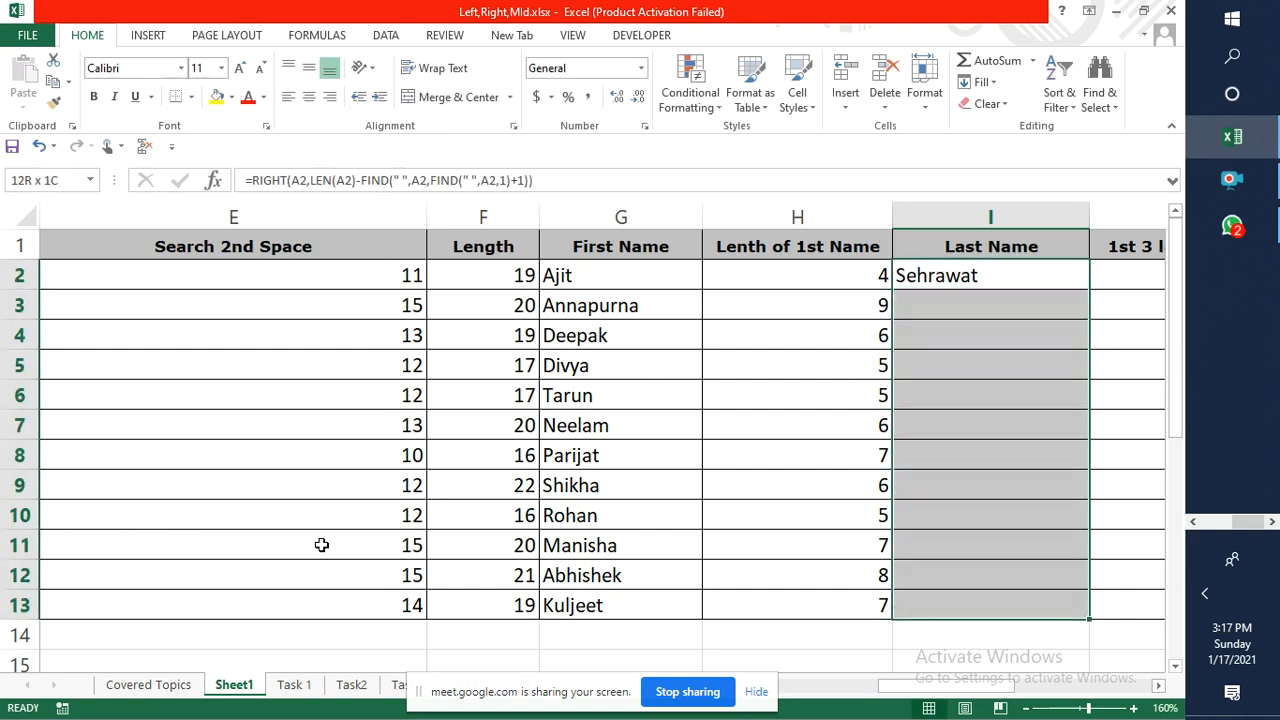
pyautogui.hotkey('ctrl', 'd')
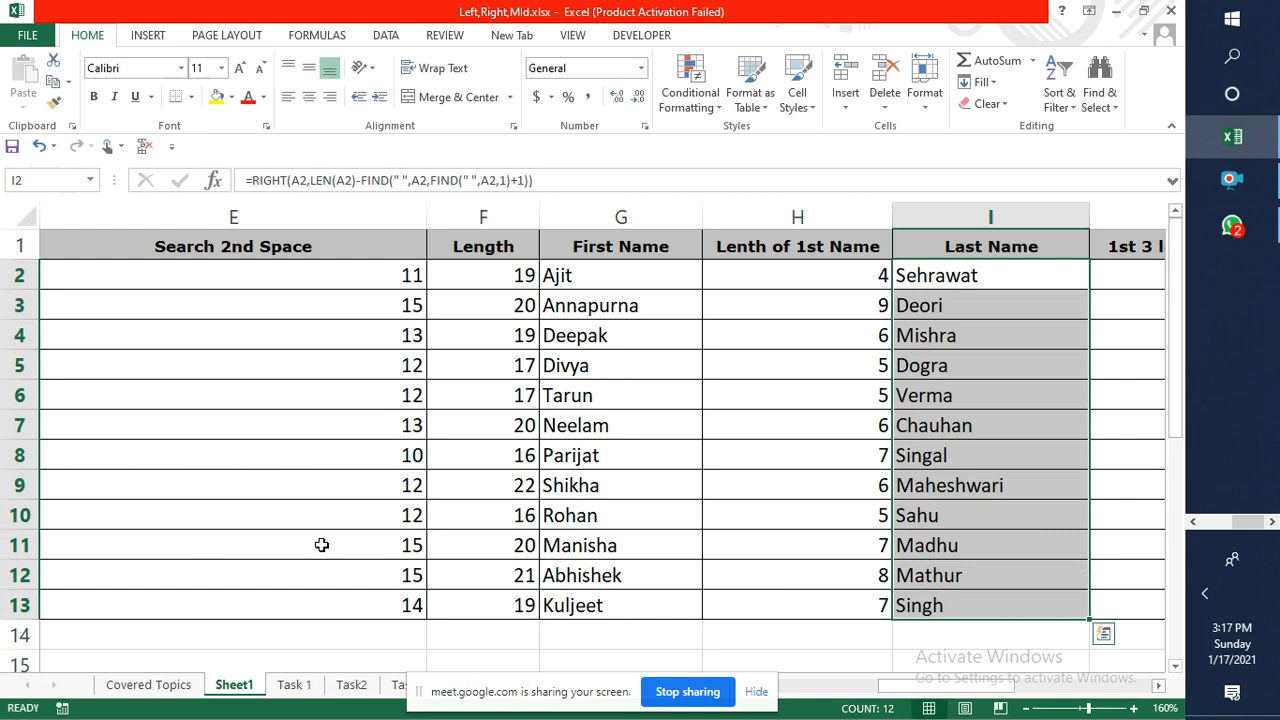
# Examine the text and num_chars arguments of the RIGHT formula in I2, leaving it as it is.
pyautogui.press('Up')
pyautogui.press('Down')
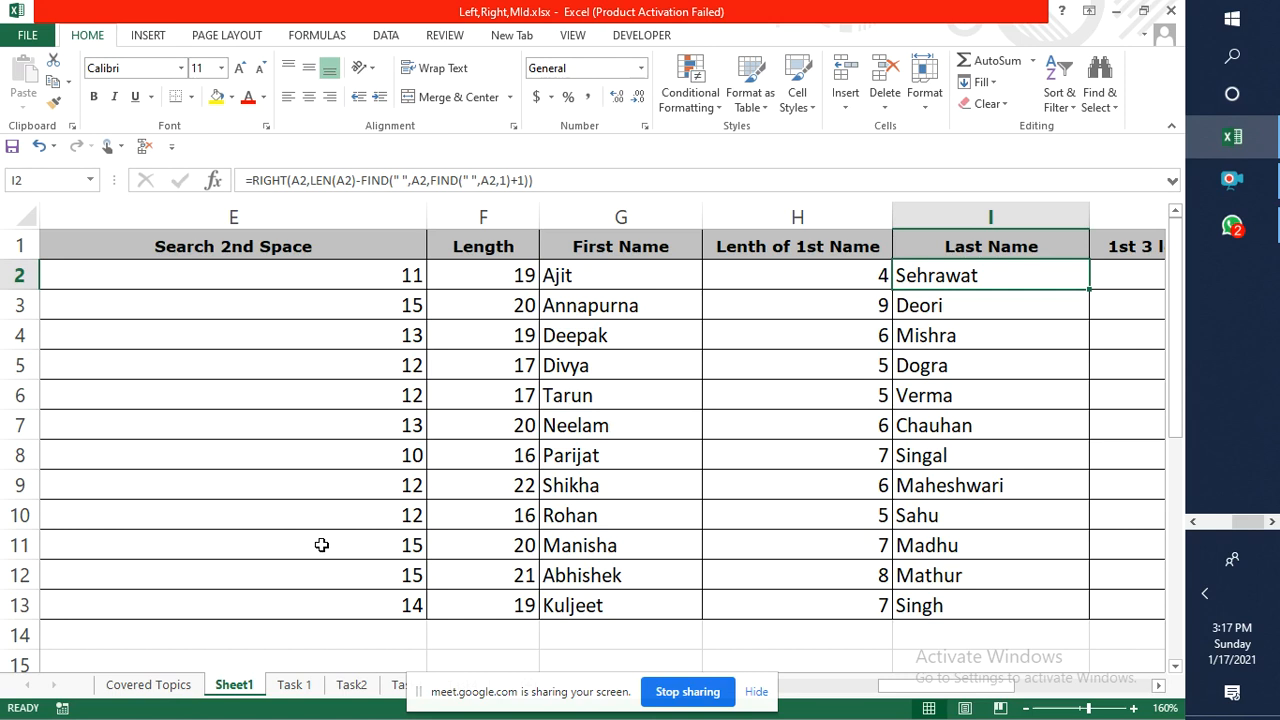
pyautogui.press('F2')
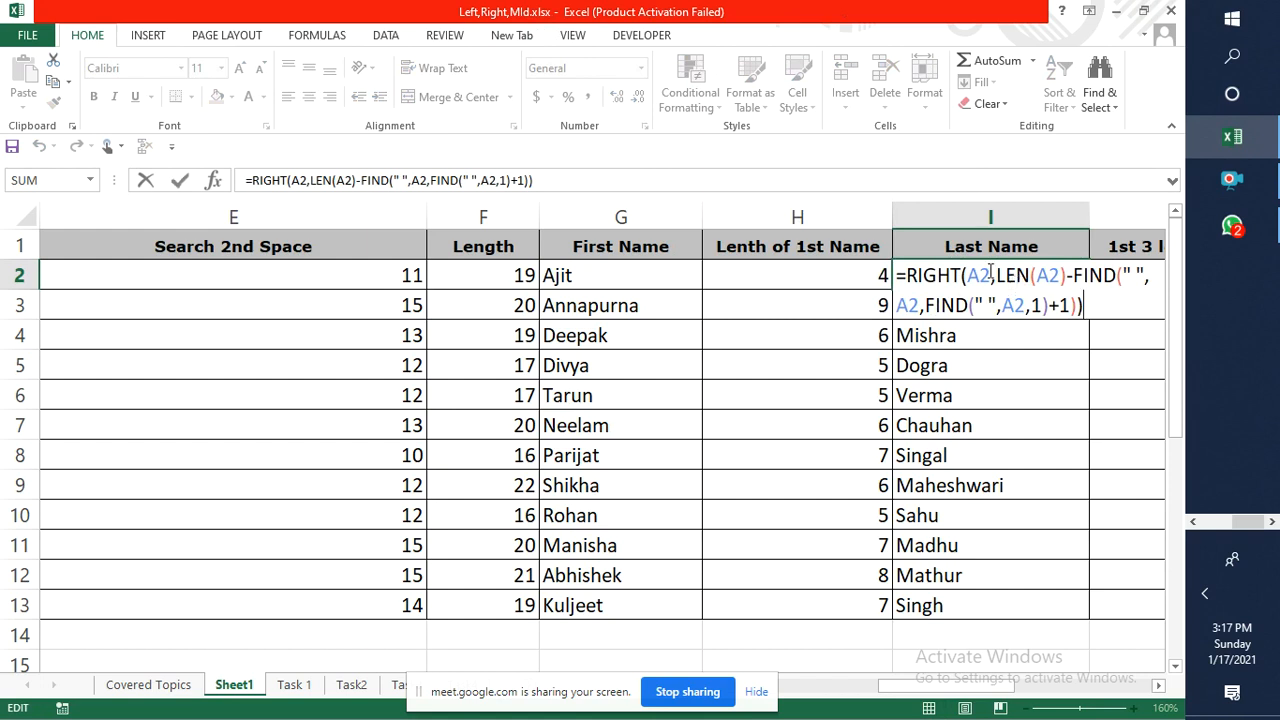
pyautogui.click(950, 276)
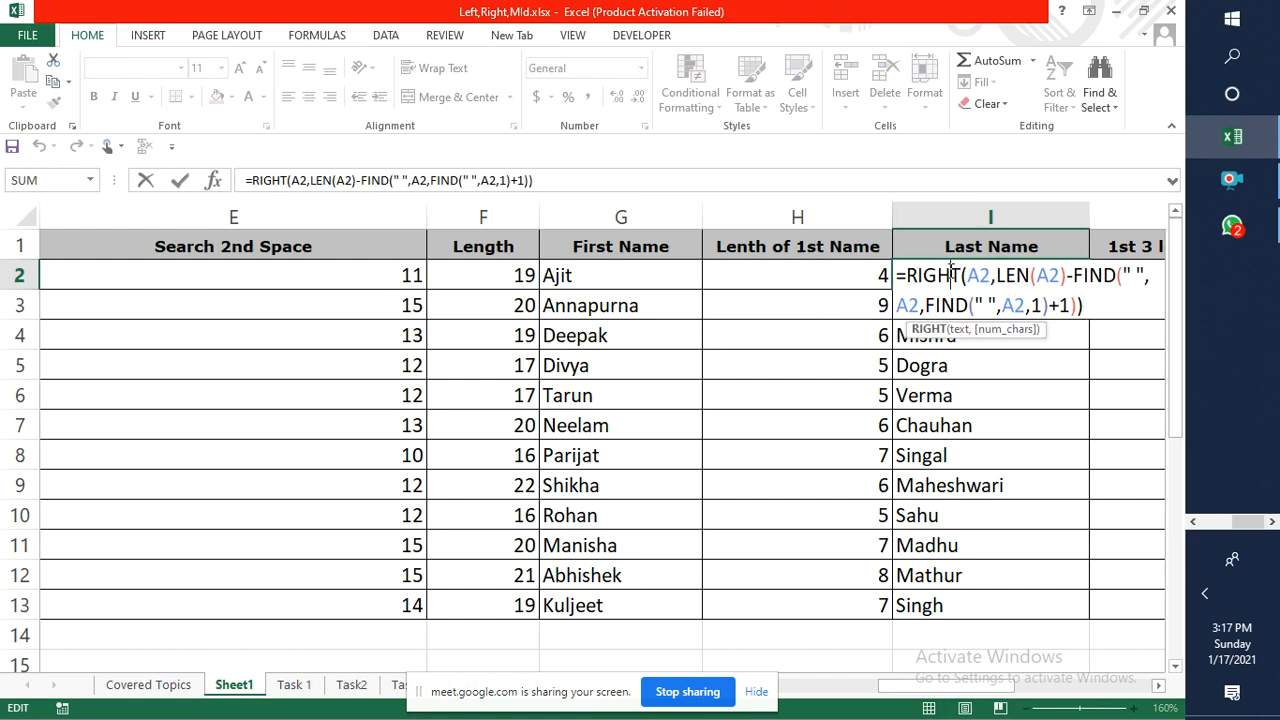
pyautogui.click(950, 330)
pyautogui.click(992, 333)
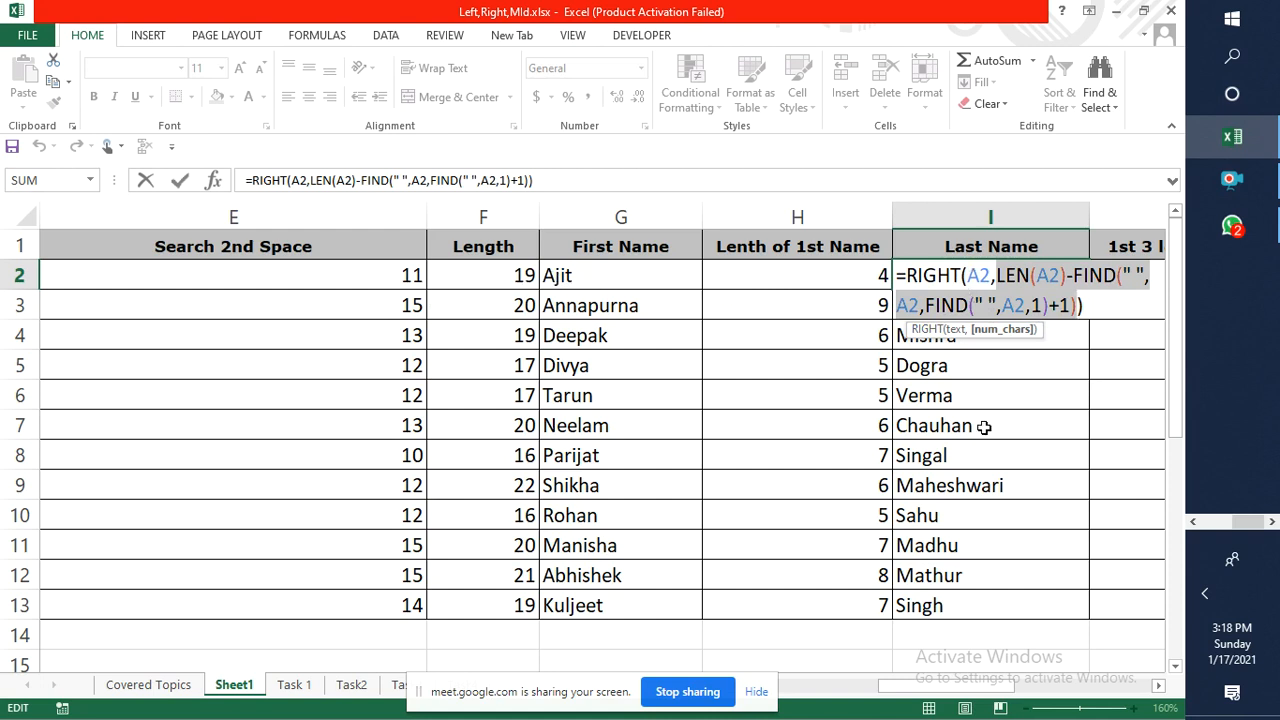
pyautogui.press('Return')
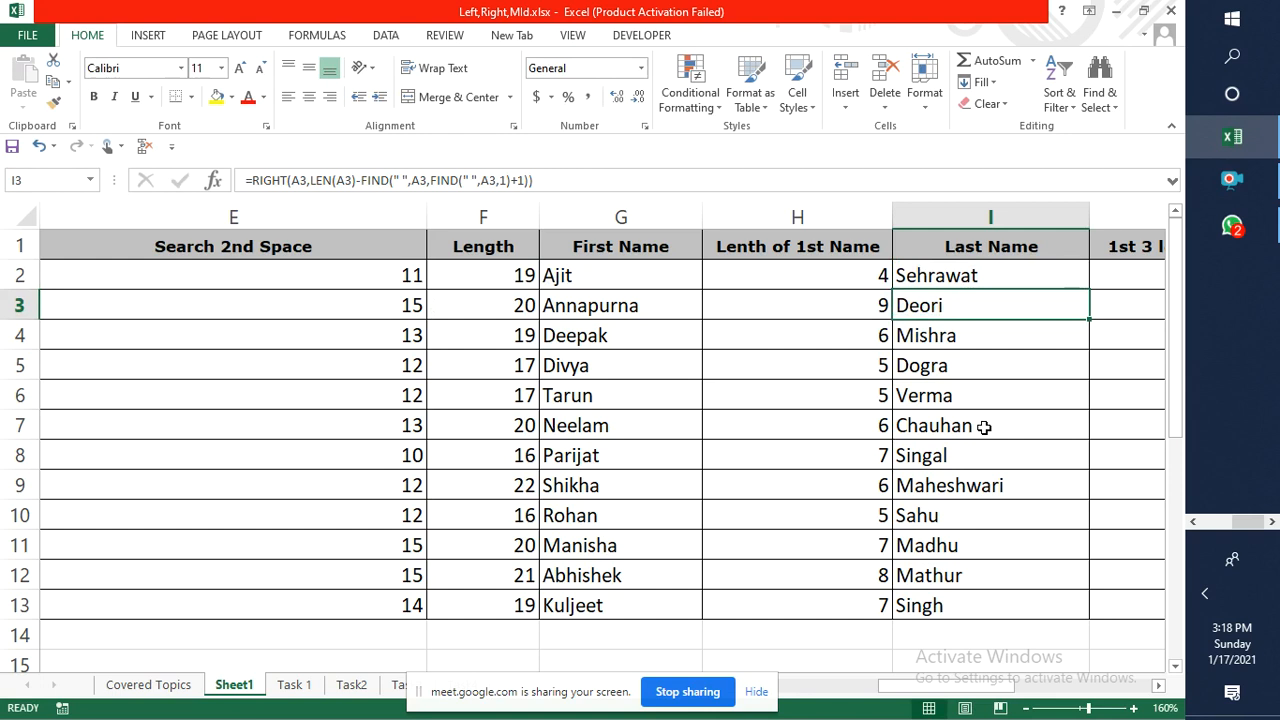
# Enter a trial CONCATENATE formula in L2, under Initial letters of left and right, joining G2 and H2.
pyautogui.press('Up')
pyautogui.press('Right')
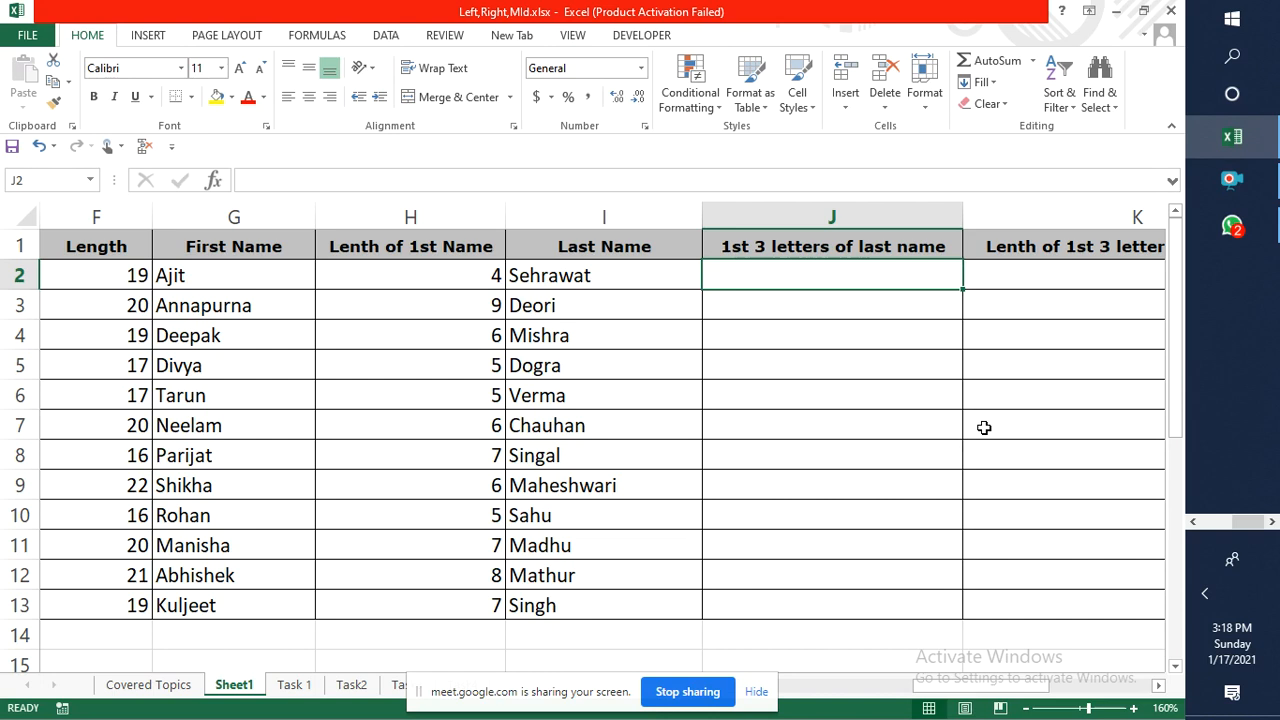
pyautogui.press('Right')
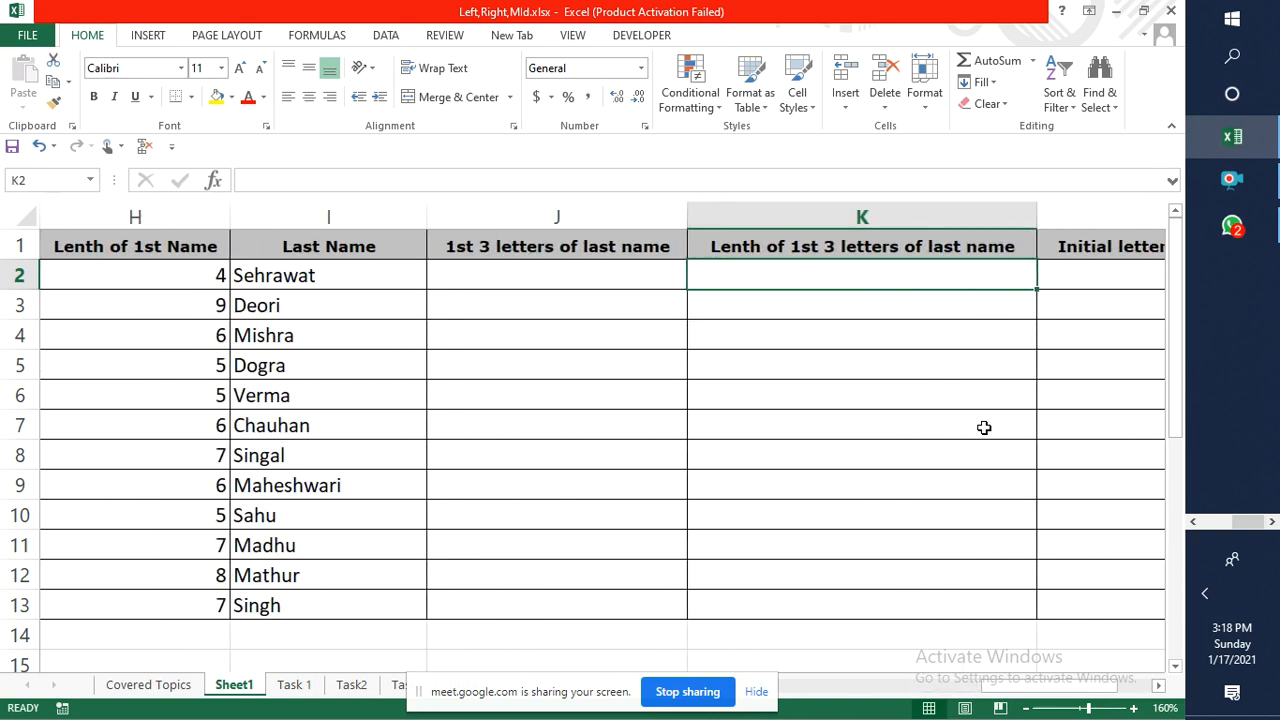
pyautogui.press('Right')
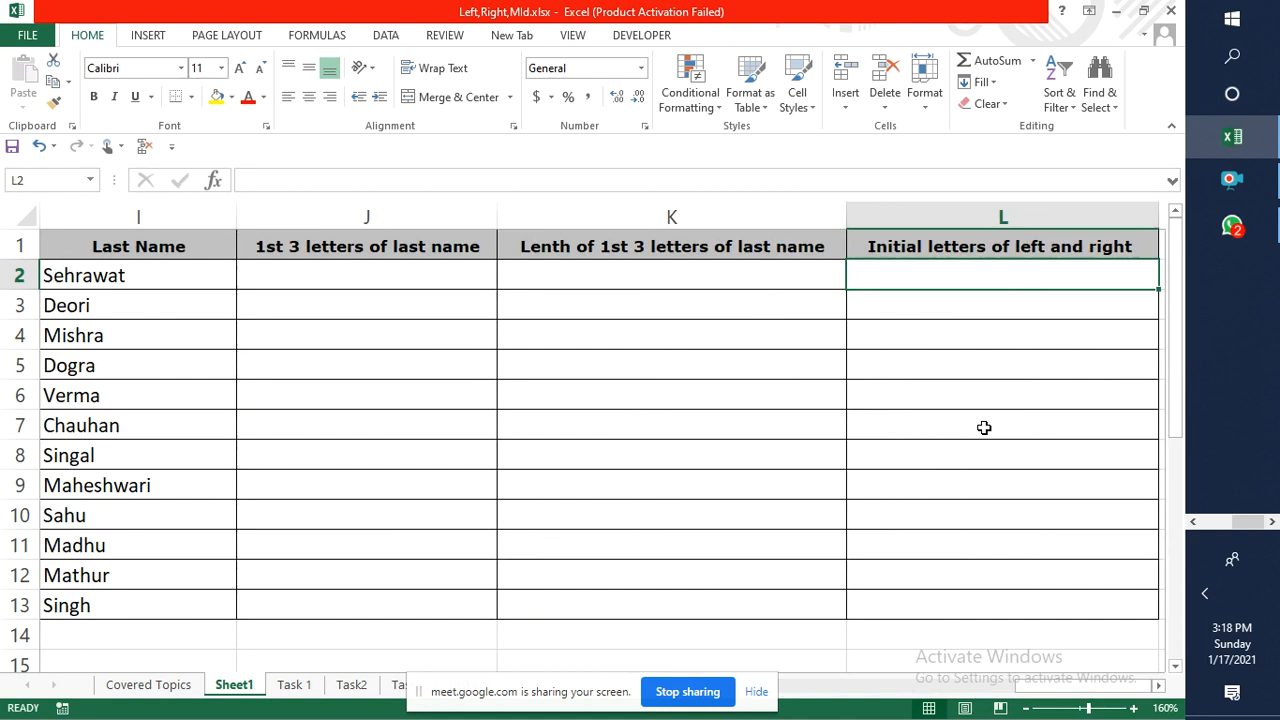
pyautogui.write('=')
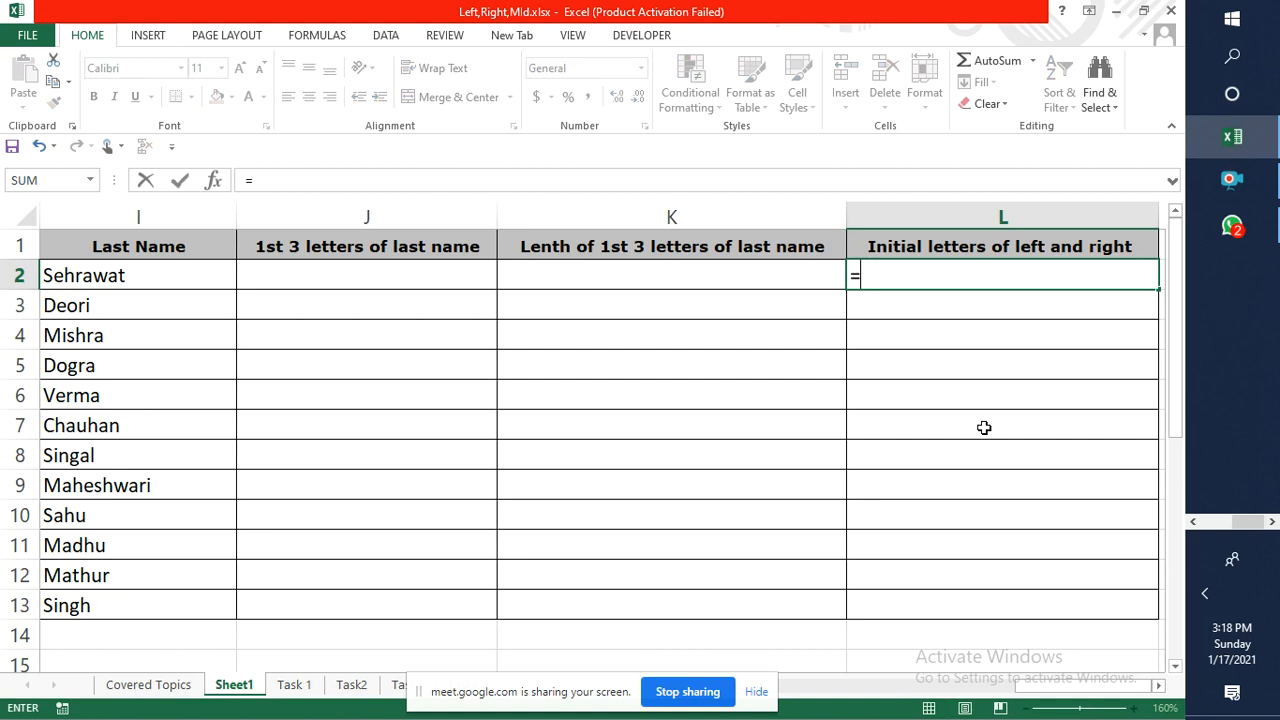
pyautogui.write('Con')
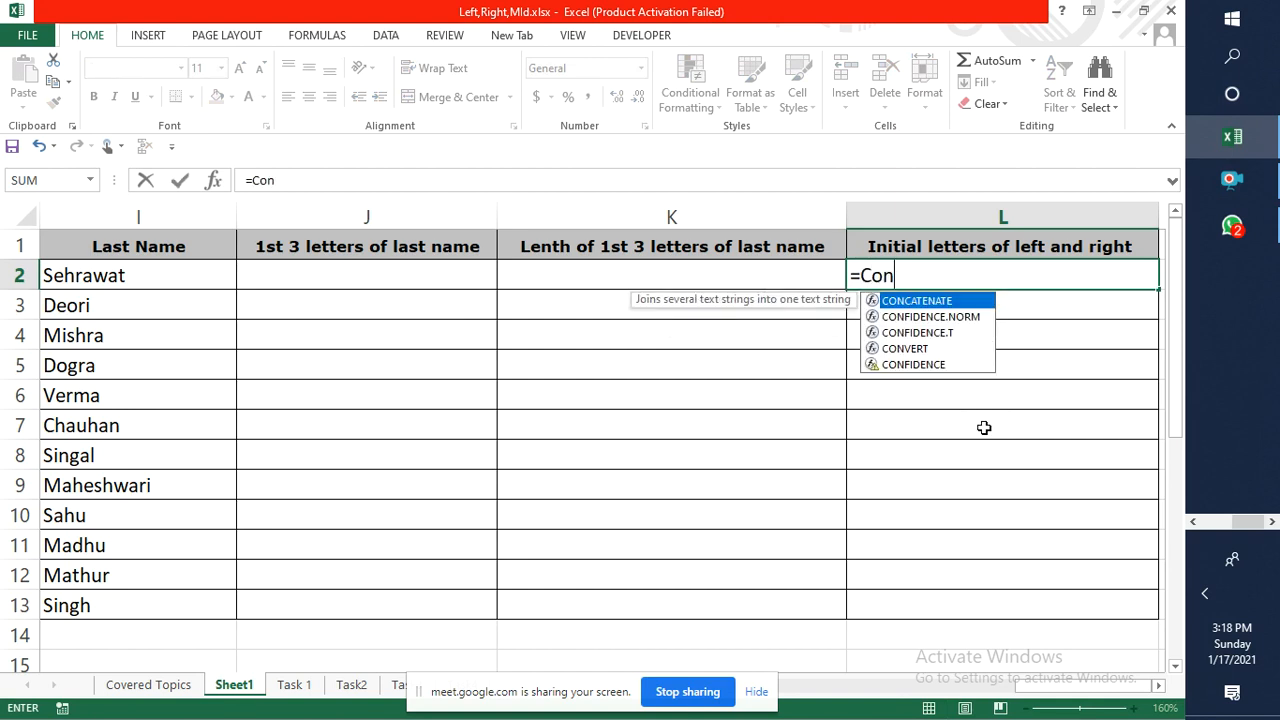
pyautogui.press('Tab')
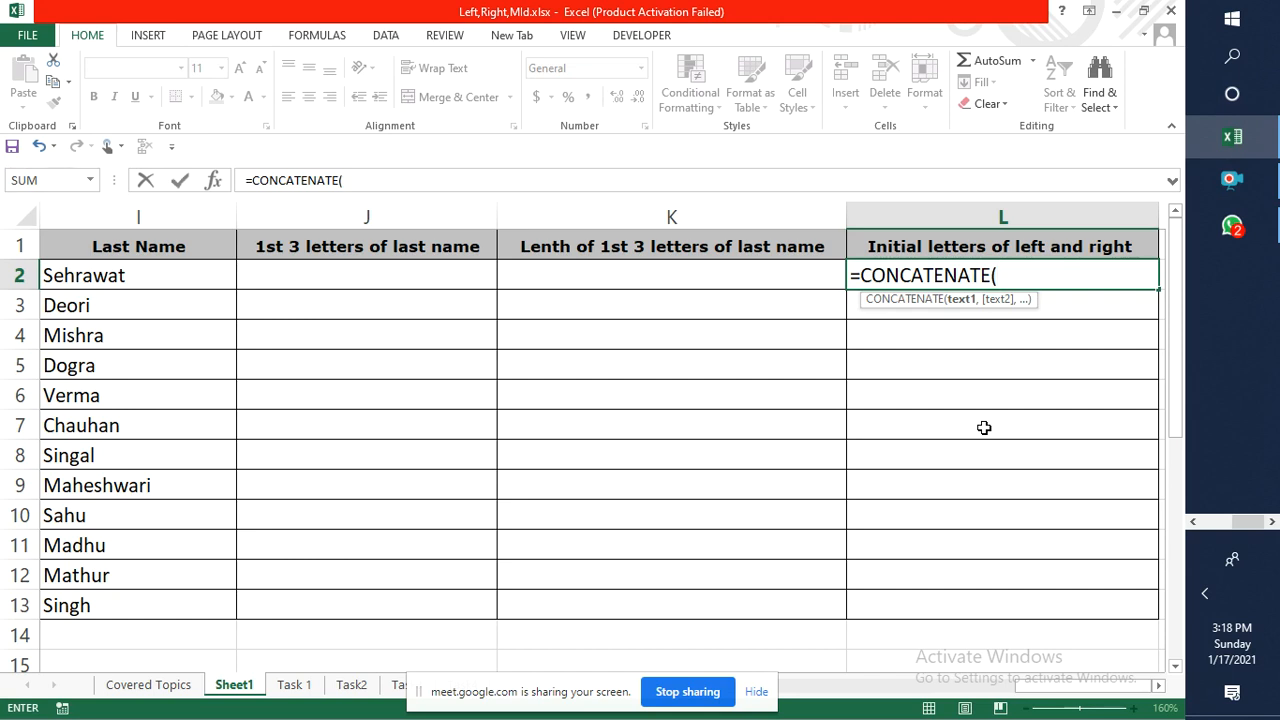
pyautogui.press('Left')
pyautogui.press('Left')
pyautogui.press('Left')
pyautogui.press('Left')
pyautogui.press('Left')
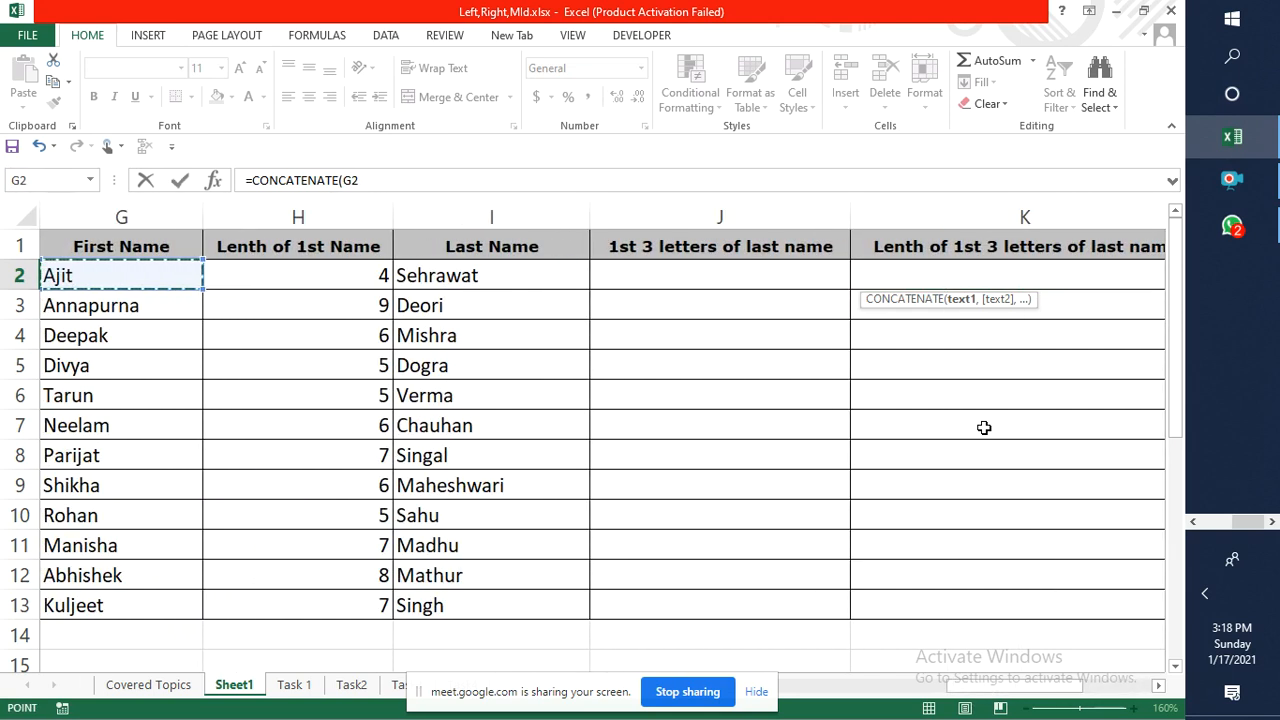
pyautogui.write(',')
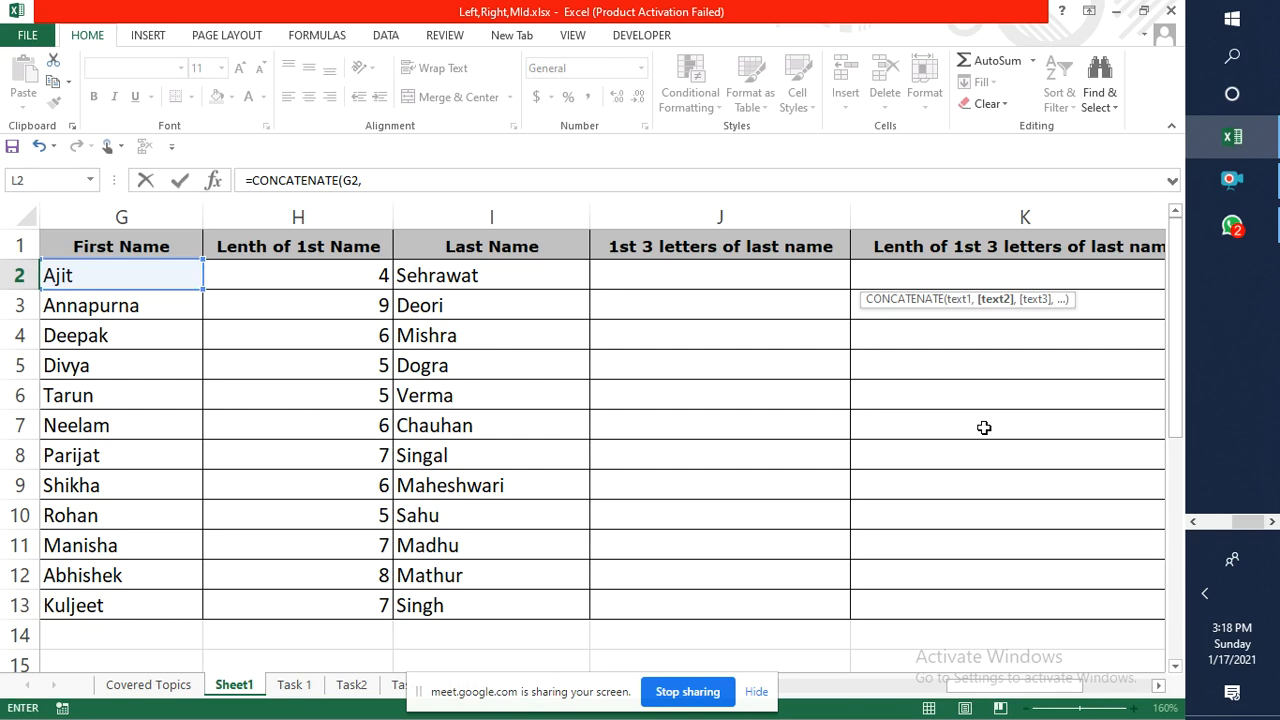
pyautogui.click(350, 275)
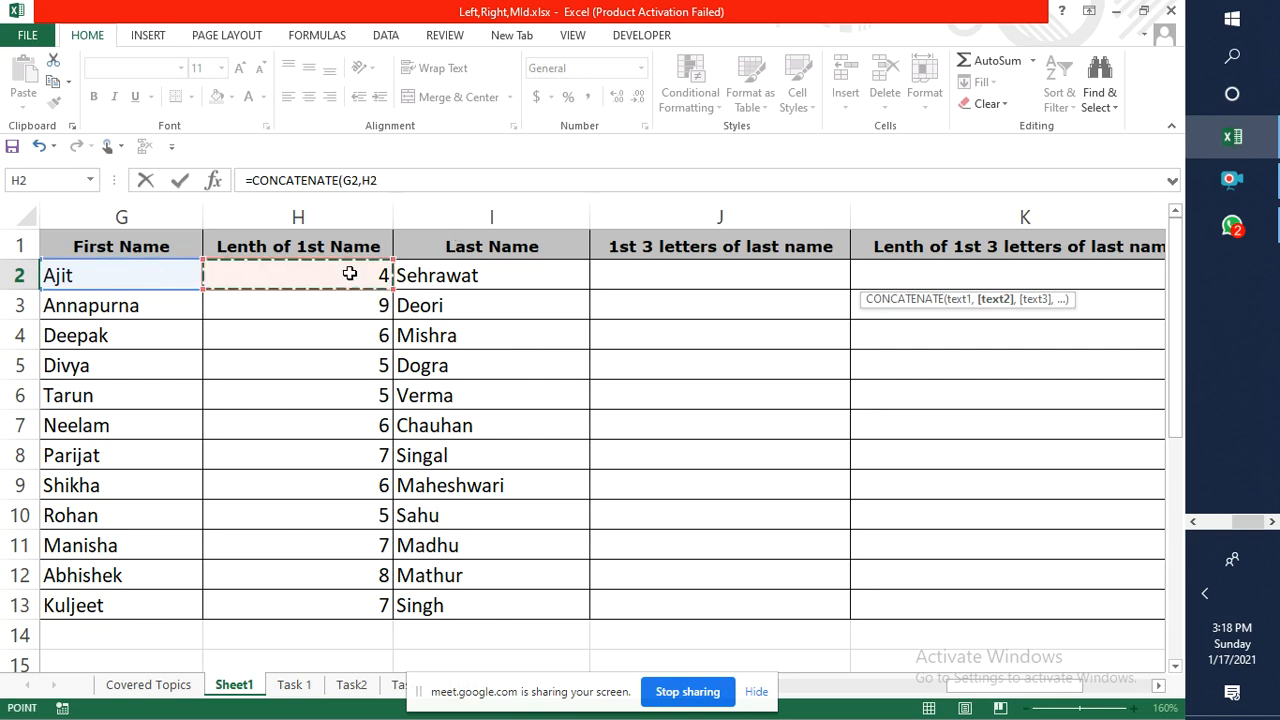
pyautogui.write(')')
pyautogui.hotkey('ctrl', 'Return')
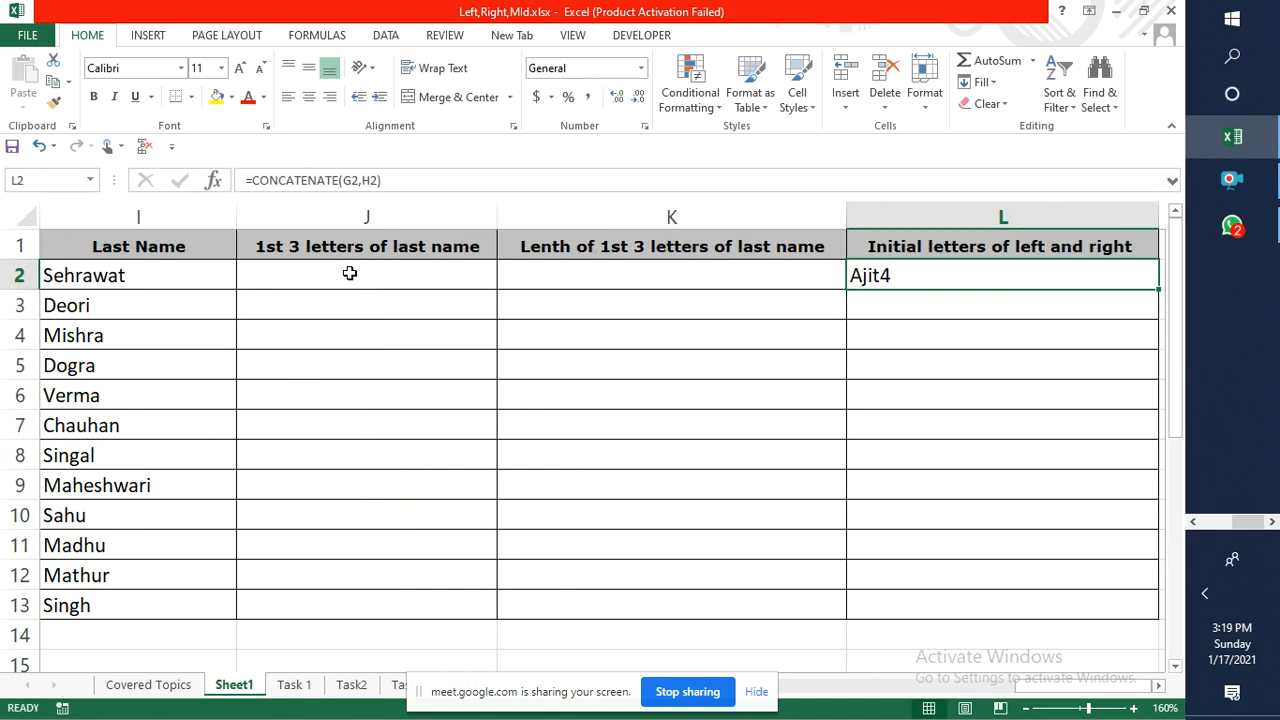
# Replace the trial formula in L2 with =G2&H2, joining the same two cells with the ampersand operator.
pyautogui.write('=')
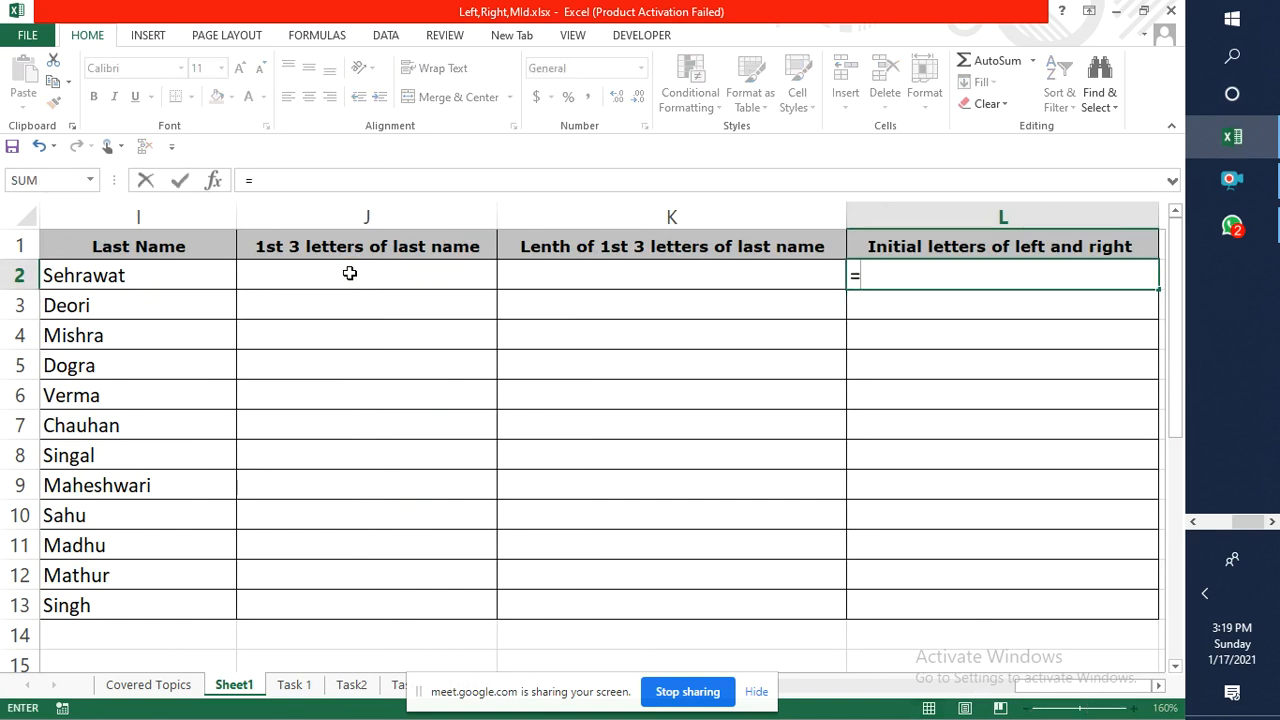
pyautogui.press('Left')
pyautogui.press('Left')
pyautogui.press('Left')
pyautogui.press('Left')
pyautogui.press('Left')
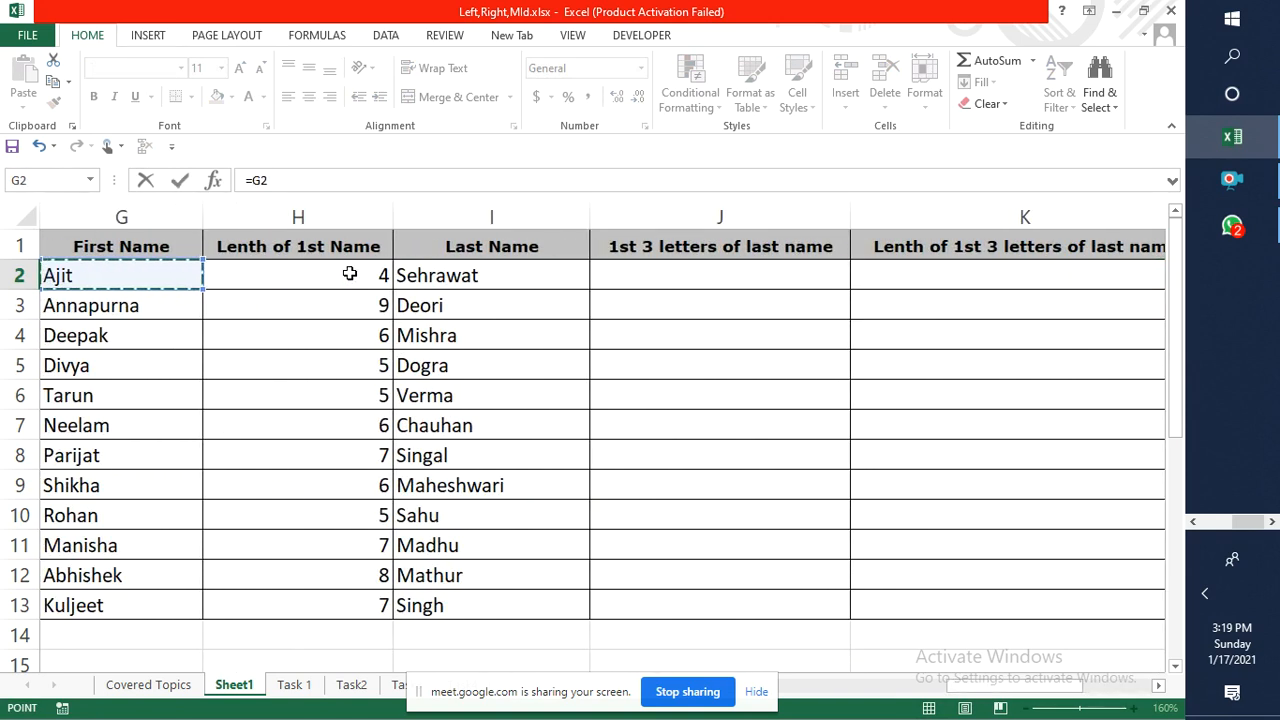
pyautogui.write('&')
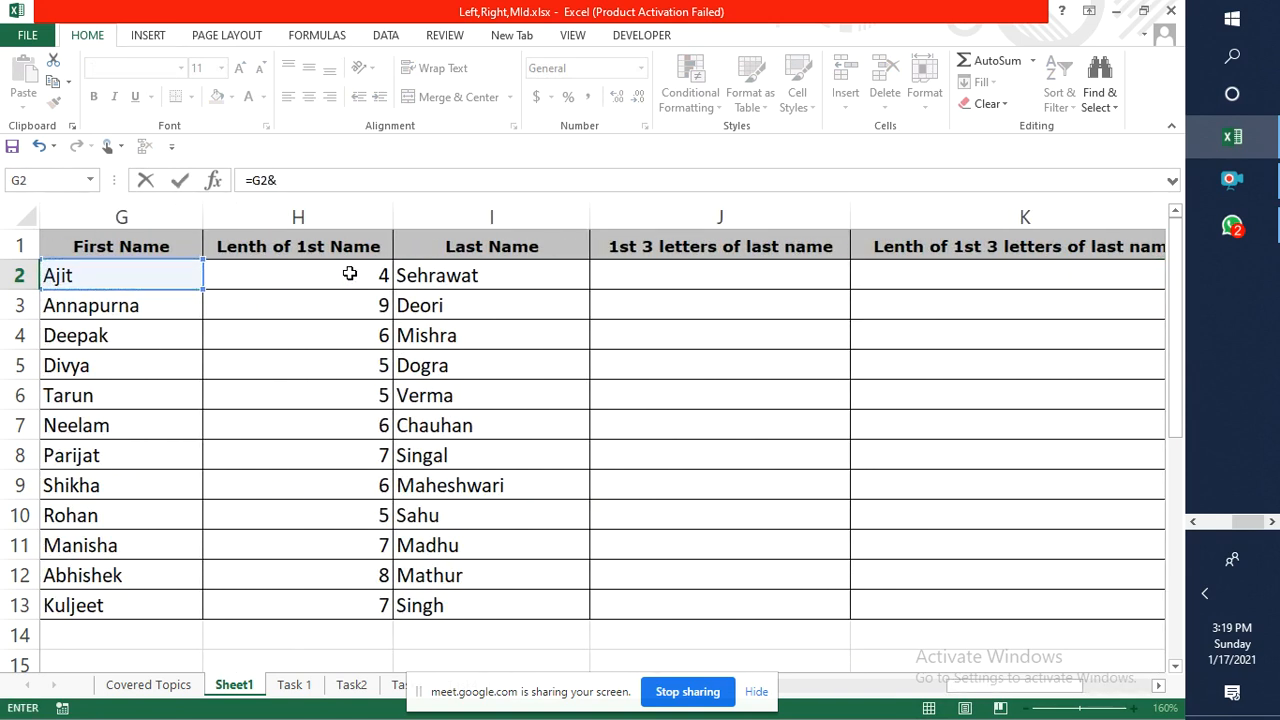
pyautogui.press('Left')
pyautogui.press('Left')
pyautogui.press('Left')
pyautogui.press('Left')
pyautogui.press('Left')
pyautogui.press('Right')
pyautogui.press('Return')
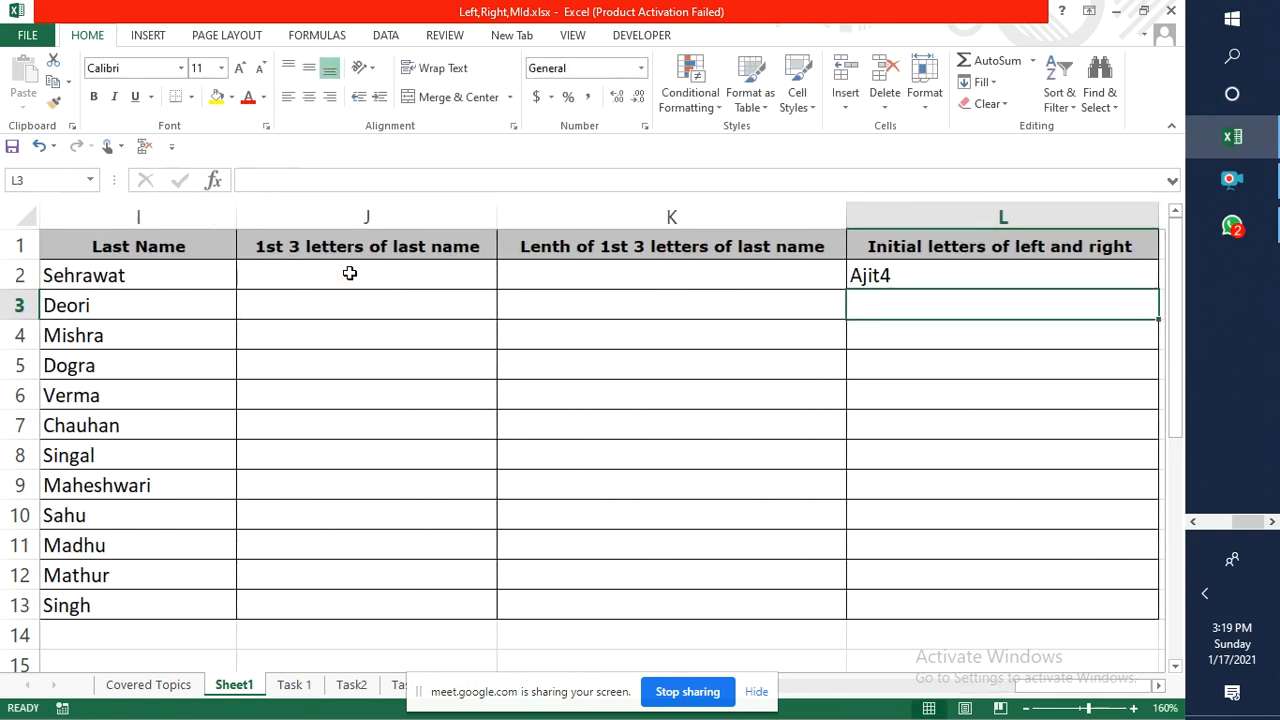
# Clear the trial joining formula from L2.
pyautogui.press('Up')
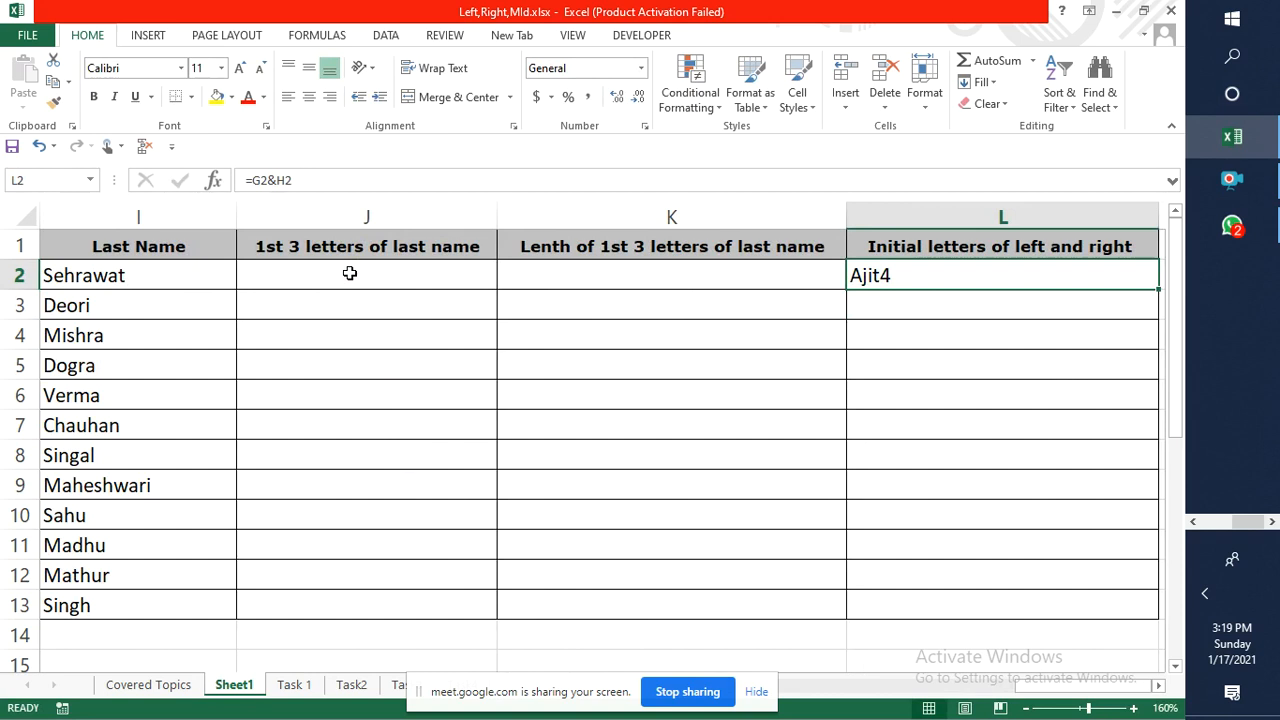
pyautogui.press('Delete')
pyautogui.press('Right')
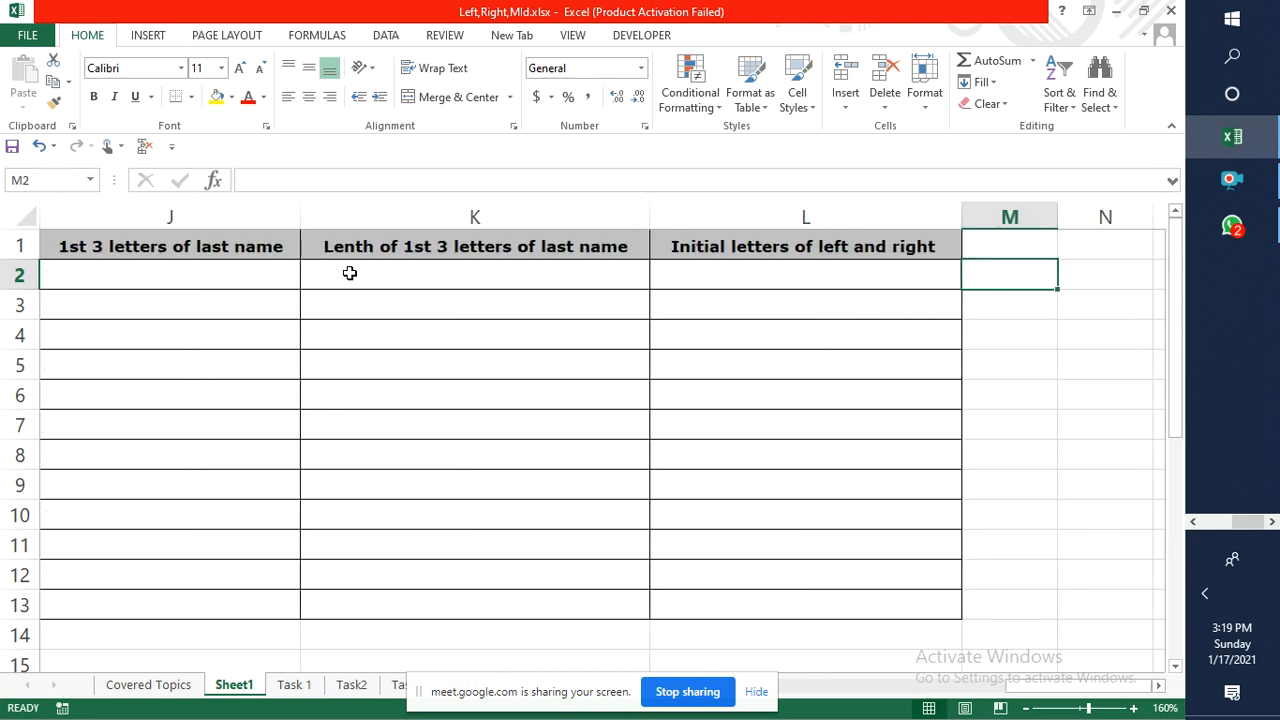
# Return to the first full name in A2 and hide the screen-sharing notice covering the sheet tabs.
pyautogui.press('Left')
pyautogui.press('Left')
pyautogui.press('Left')
pyautogui.press('Left')
pyautogui.press('Left')
pyautogui.press('Left')
pyautogui.press('Left')
pyautogui.press('Left')
pyautogui.press('Left')
pyautogui.press('Left')
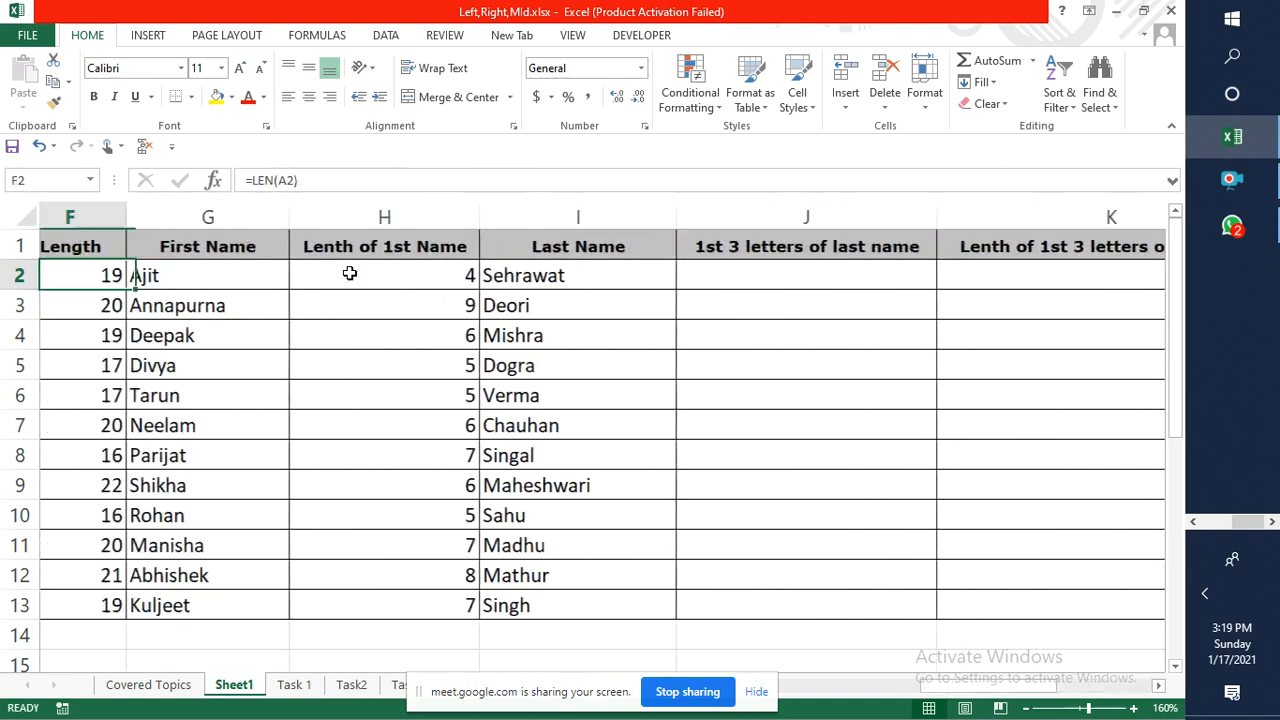
pyautogui.press('Left')
pyautogui.press('Left')
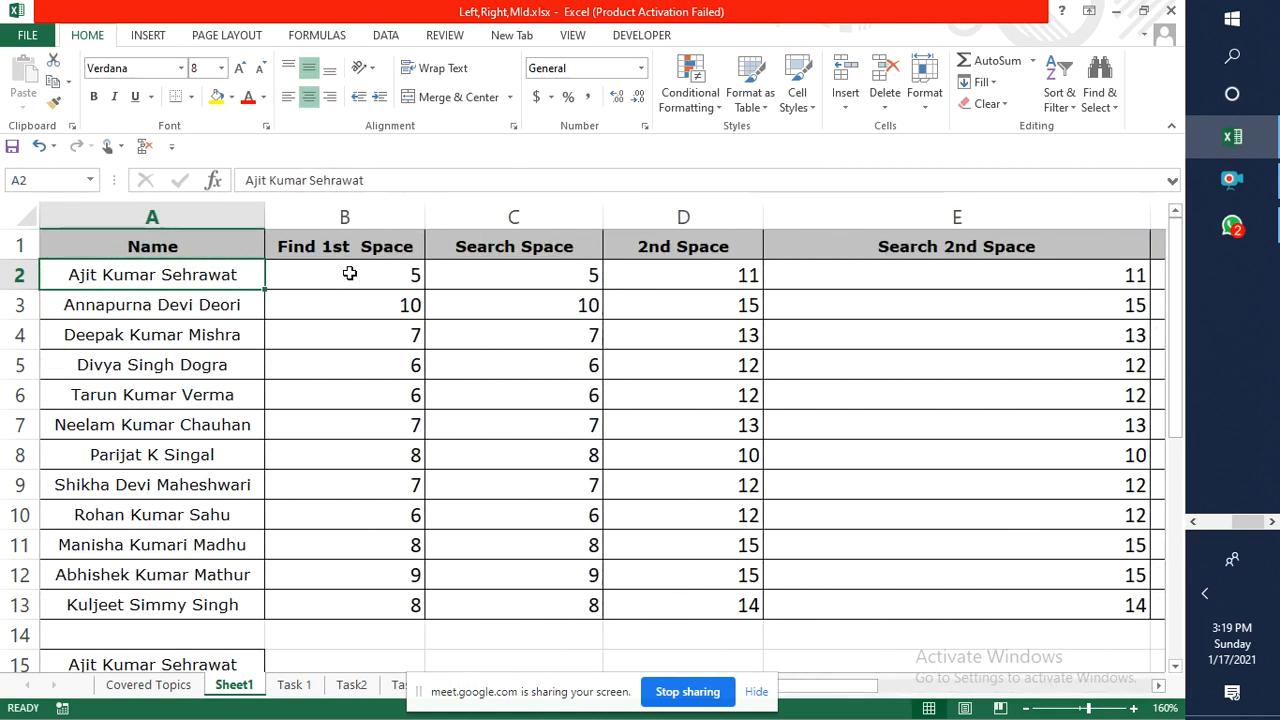
pyautogui.click(755, 692)
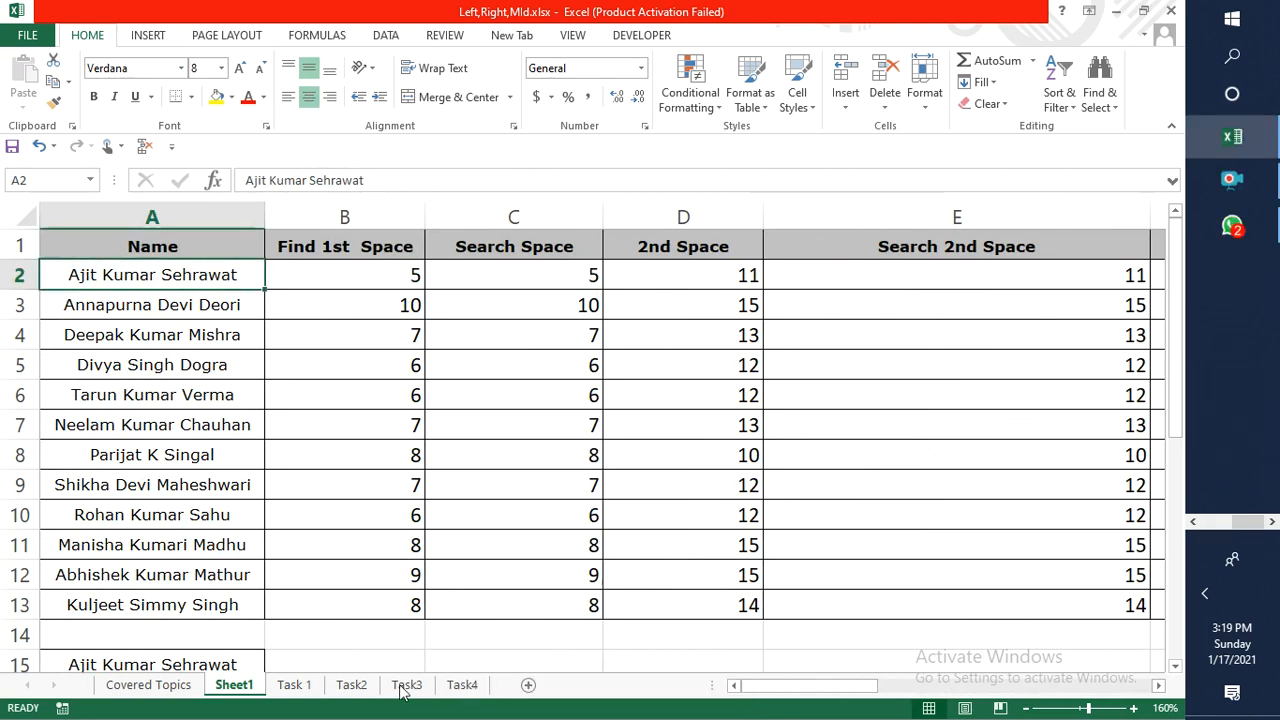
# Check the Task 1 sheet, return to Sheet1 and go down to the second name table's headers in row 16.
pyautogui.click(295, 686)
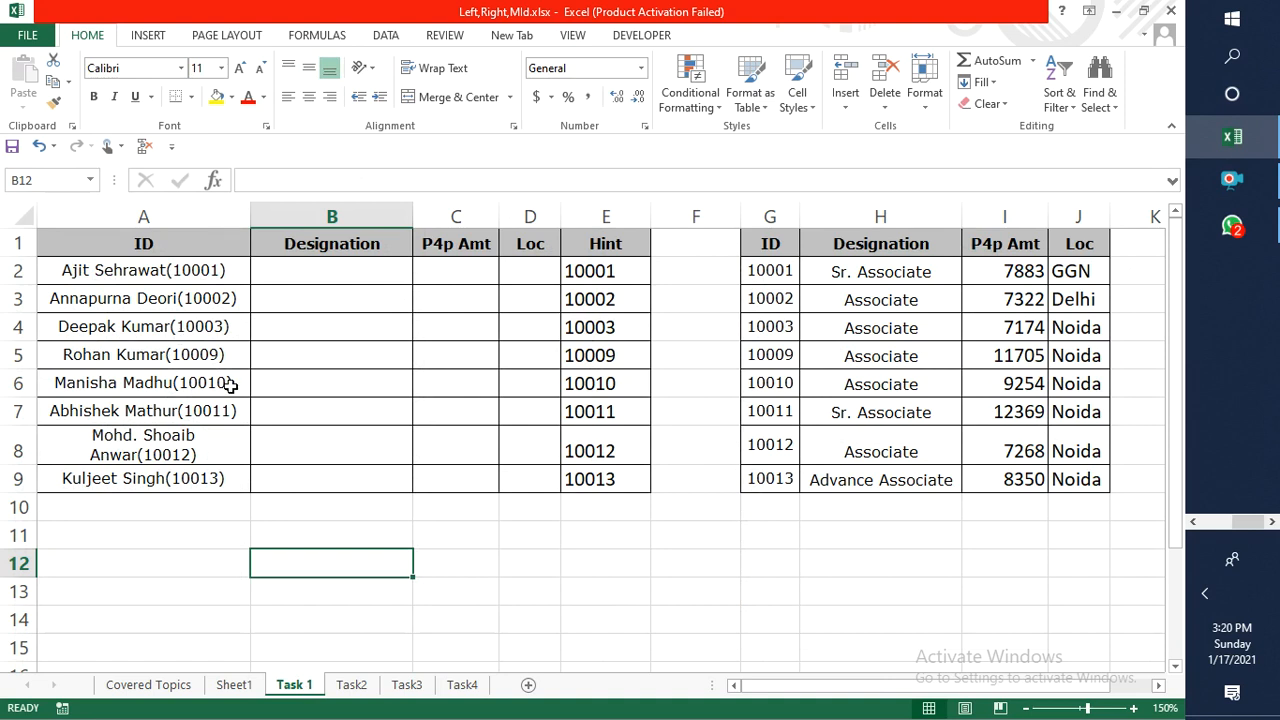
pyautogui.click(238, 688)
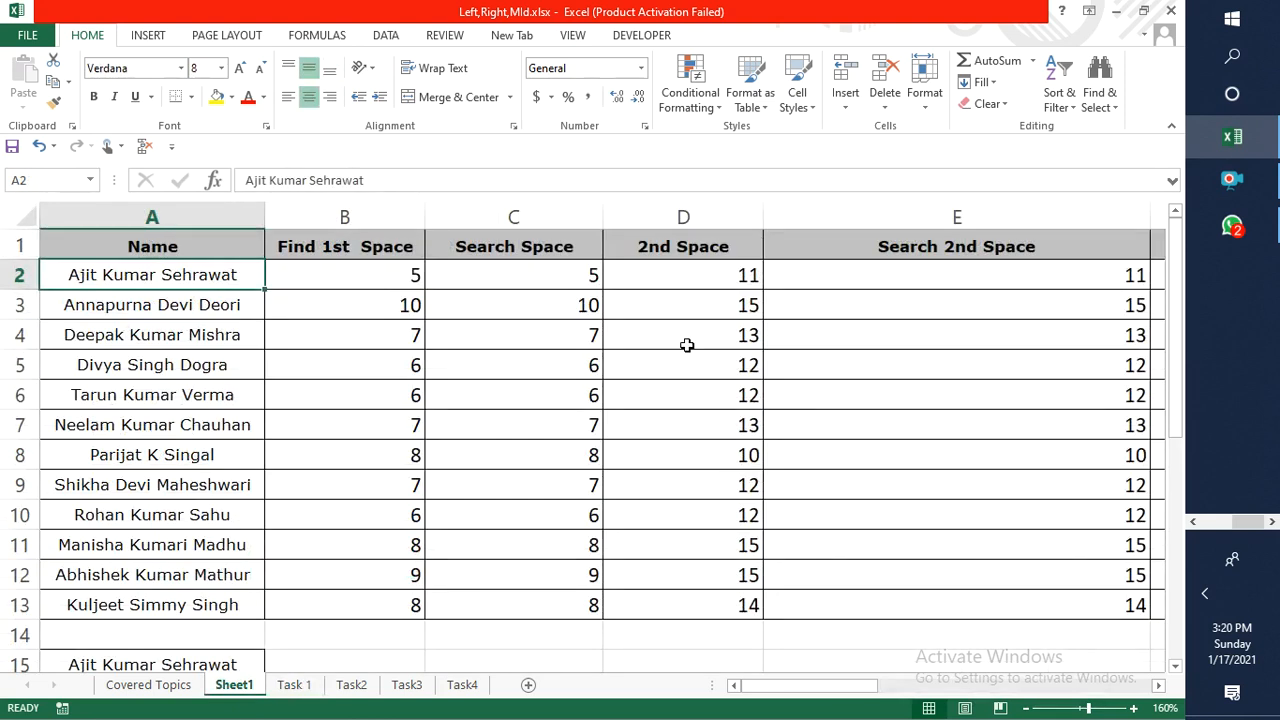
pyautogui.click(876, 246)
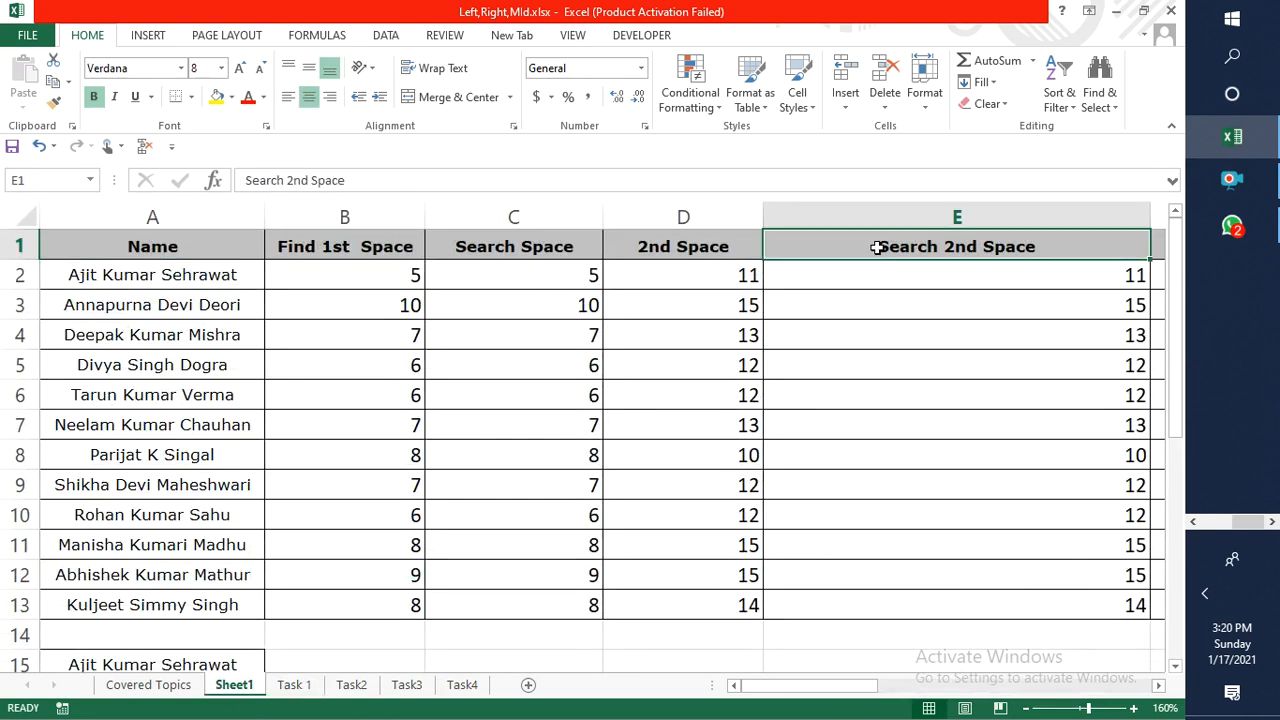
pyautogui.hotkey('ctrl', 'Down')
pyautogui.hotkey('ctrl', 'Down')
pyautogui.scroll(-3, 723, 401)
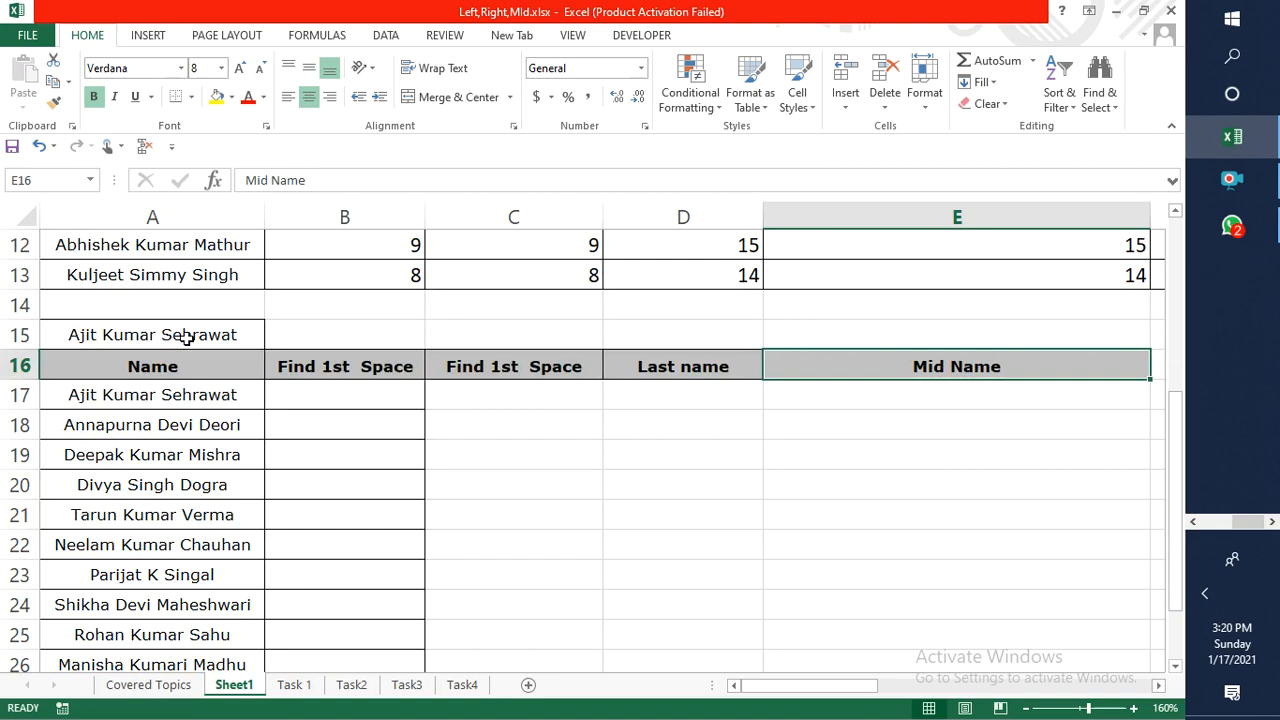
# Change the header in B16 of the second name table to MID Name.
pyautogui.click(297, 366)
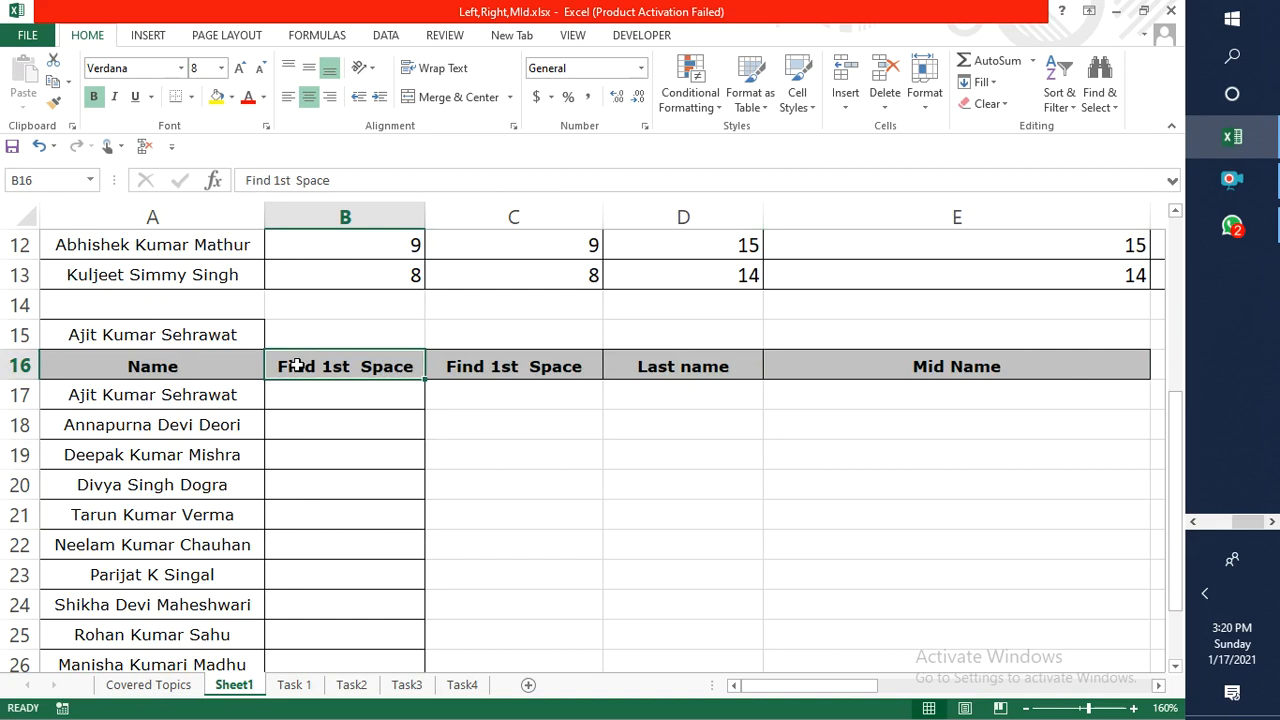
pyautogui.write('MID Name')
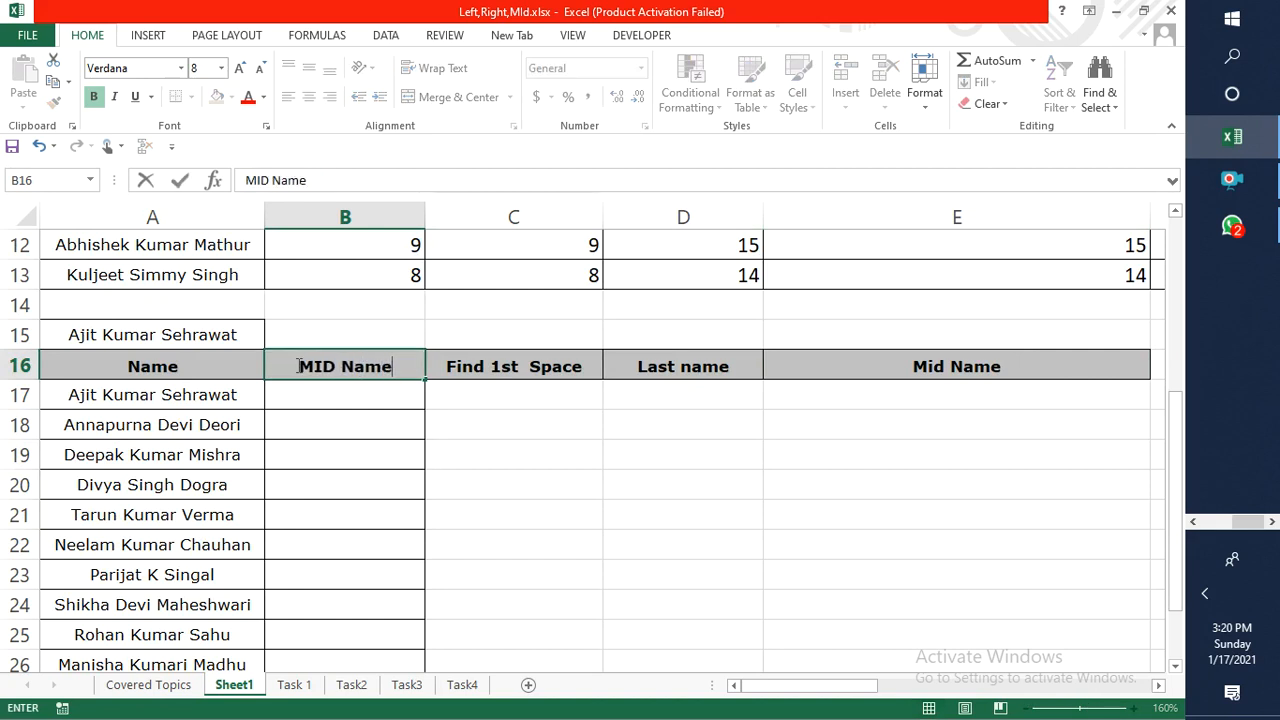
pyautogui.press('Return')
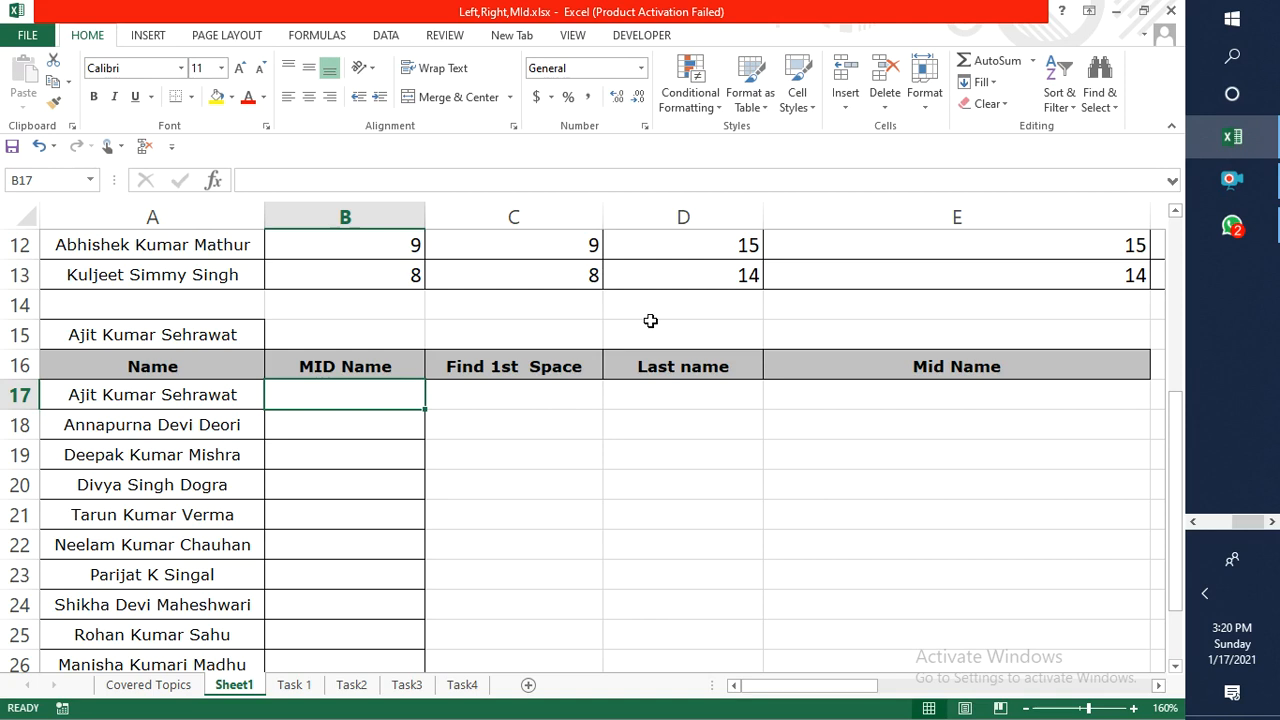
# Start a MID formula in B17 with A17 as the text and FIND(" ",A17,1)+1 as the start number.
pyautogui.write('=')
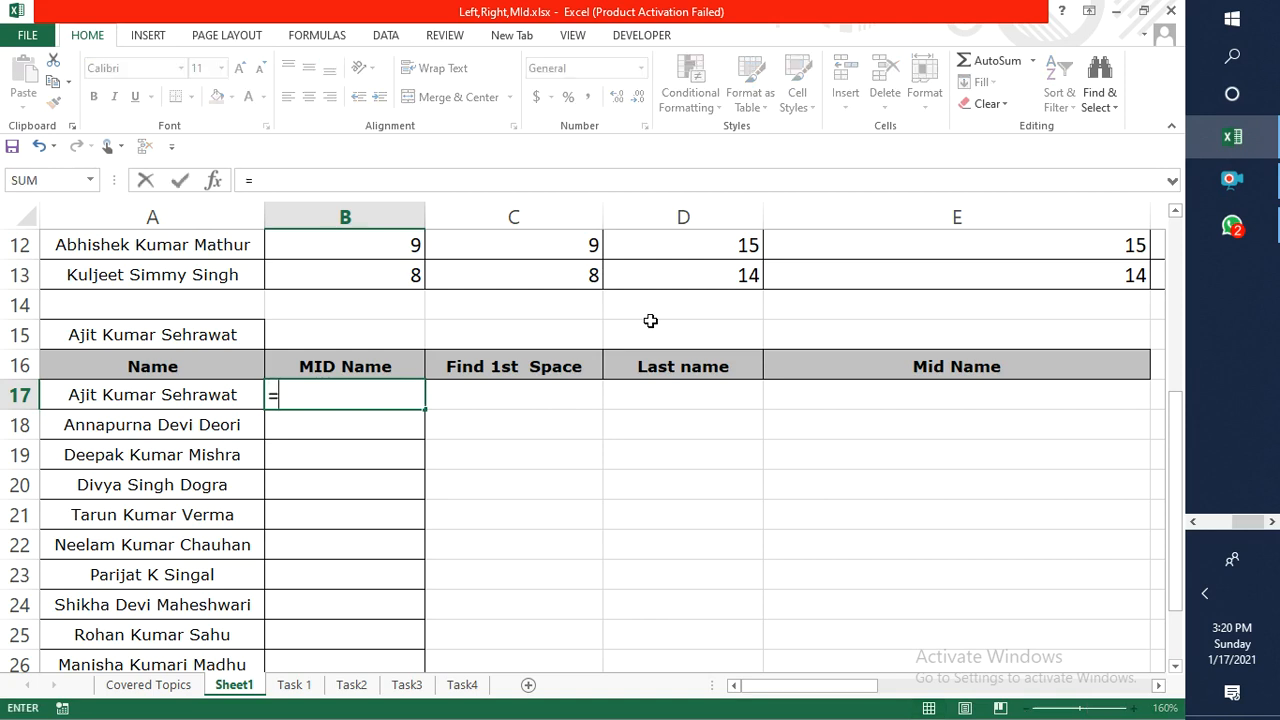
pyautogui.write('Mi')
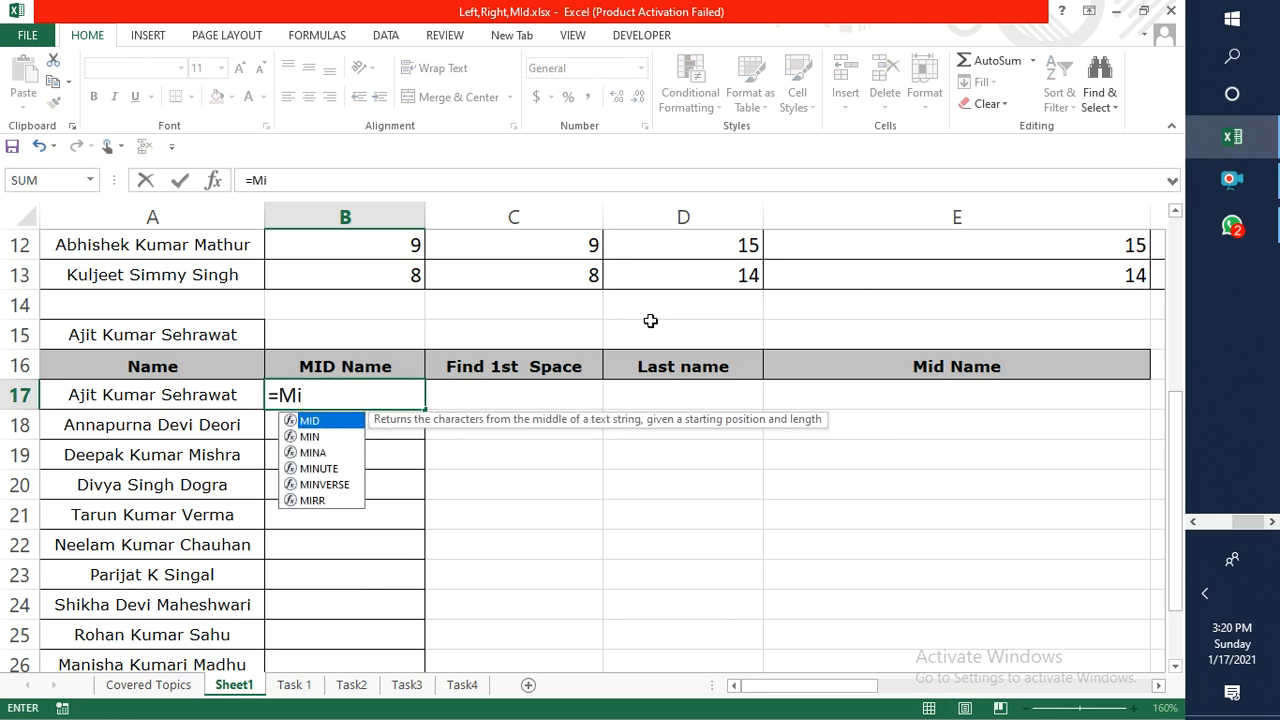
pyautogui.press('Tab')
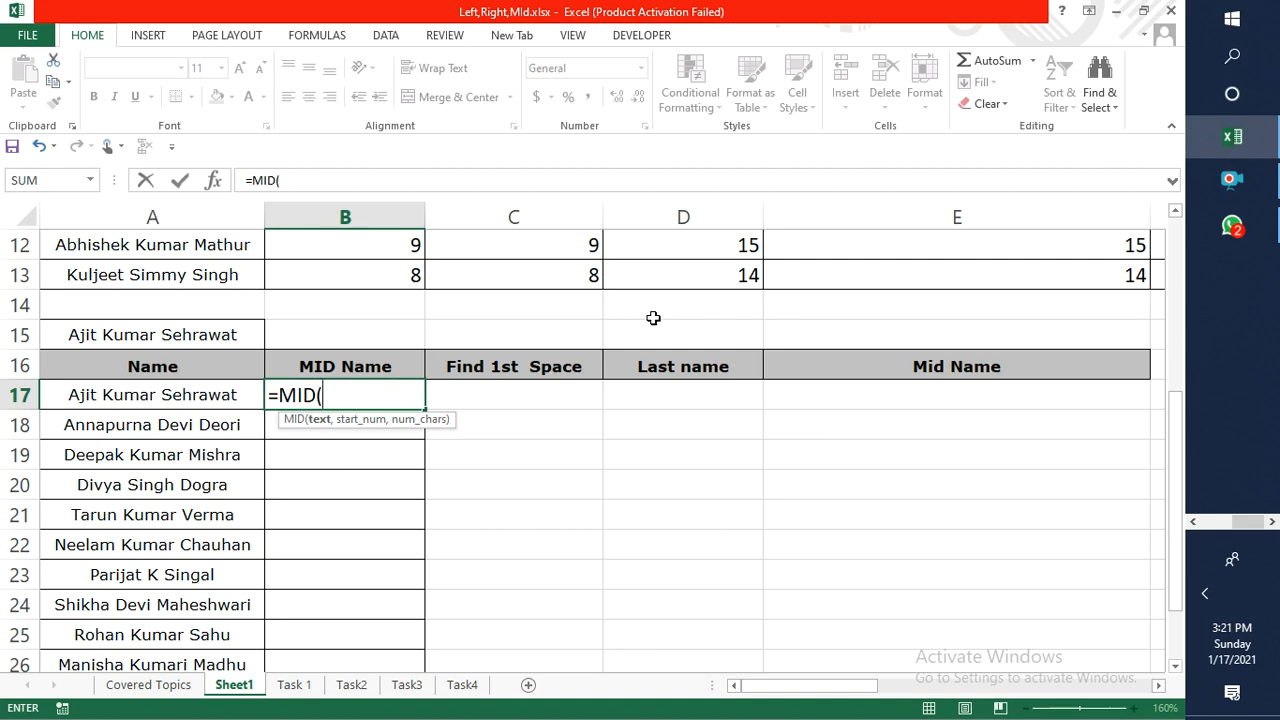
pyautogui.press('Left')
pyautogui.write(',')
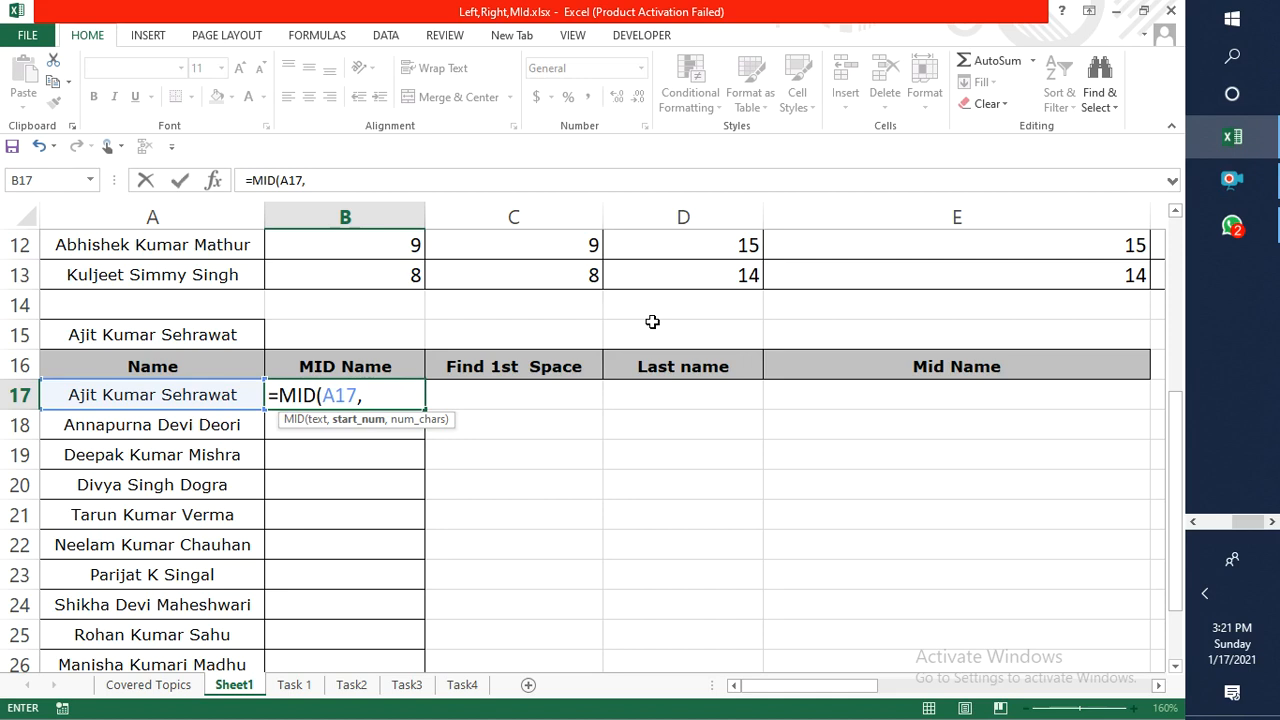
pyautogui.write('Fin')
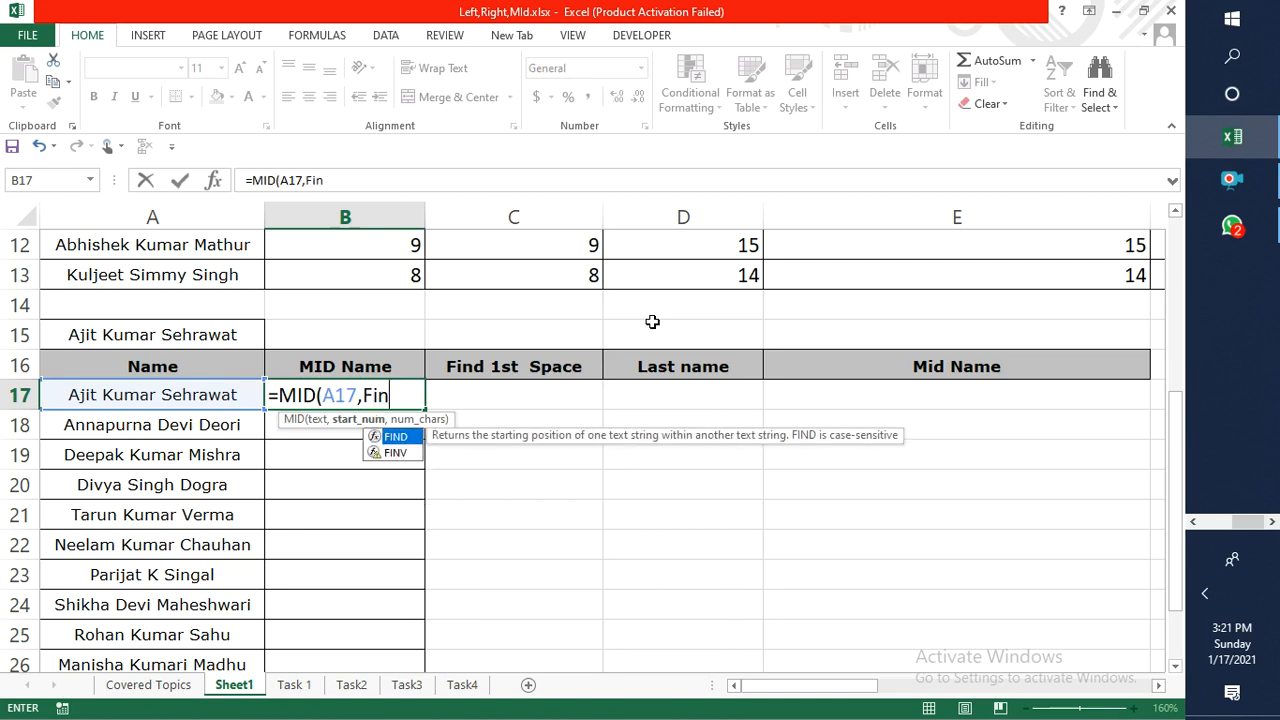
pyautogui.press('Tab')
pyautogui.write('"')
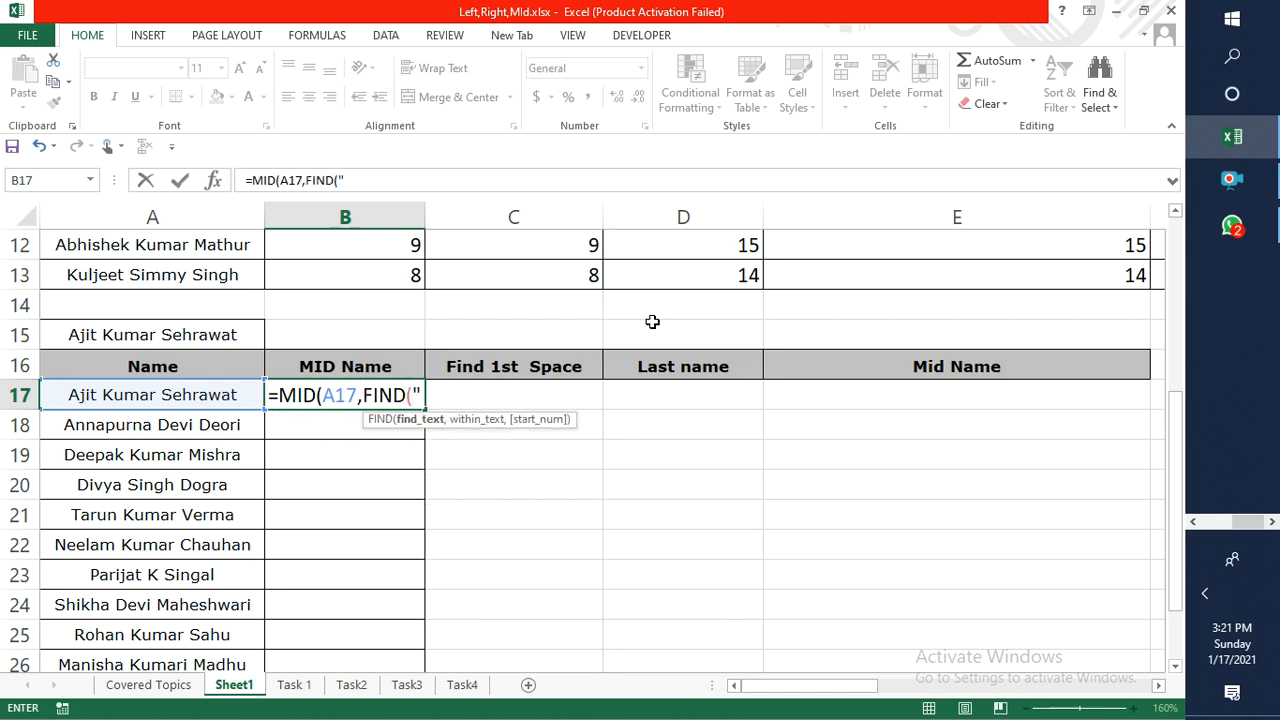
pyautogui.write(' ",')
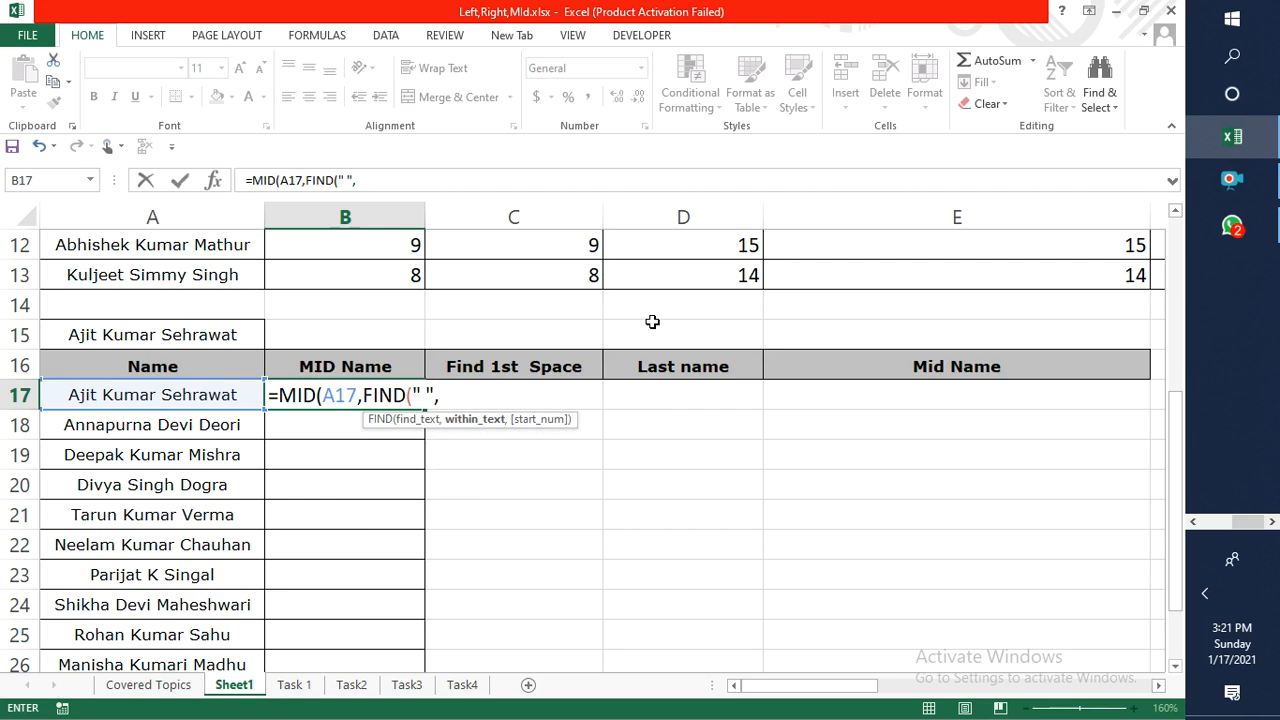
pyautogui.write('A17,')
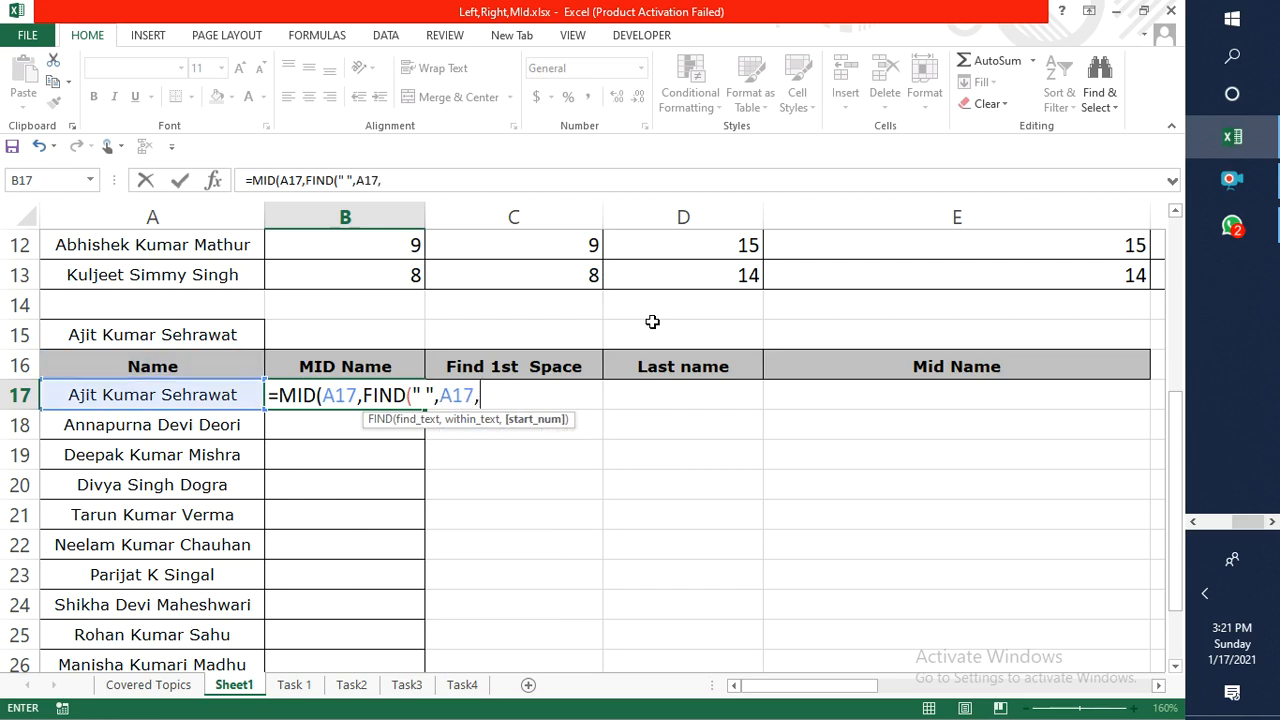
pyautogui.write('1)+1')
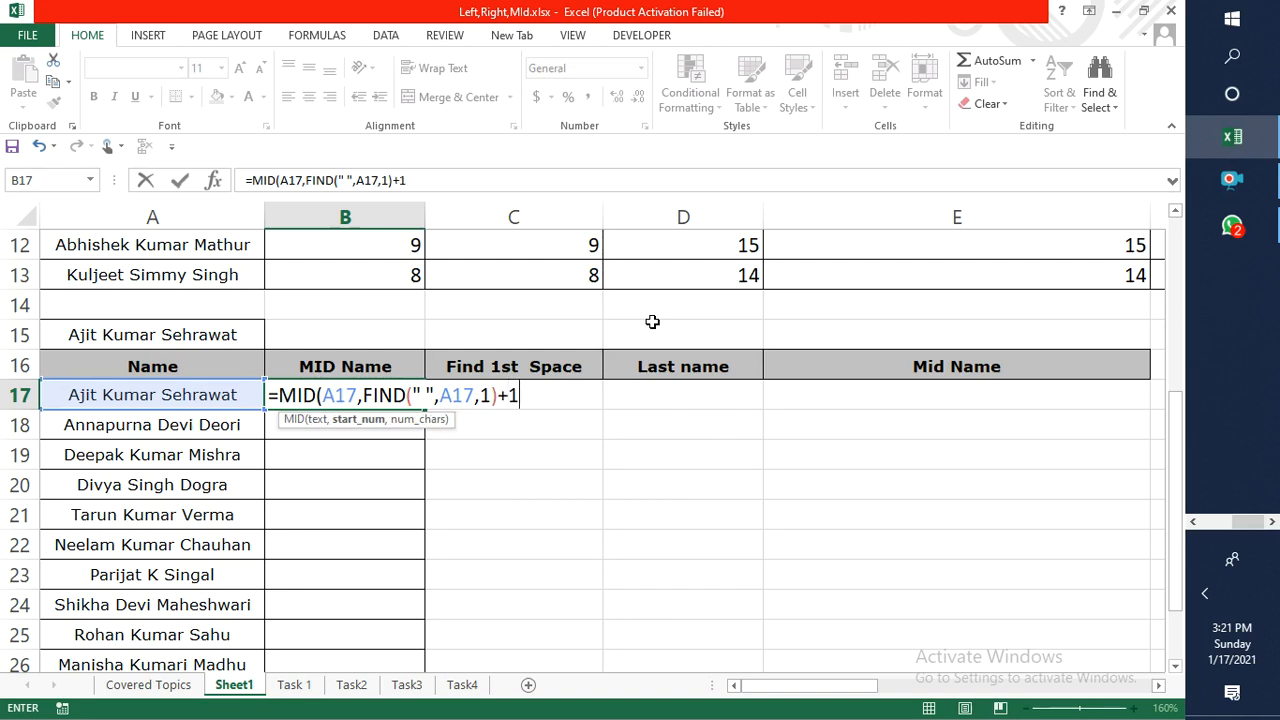
# Build the MID formula's character count with a FIND for a space in A17, nesting FIND(" ",A17,1) as its start position.
pyautogui.write(',')
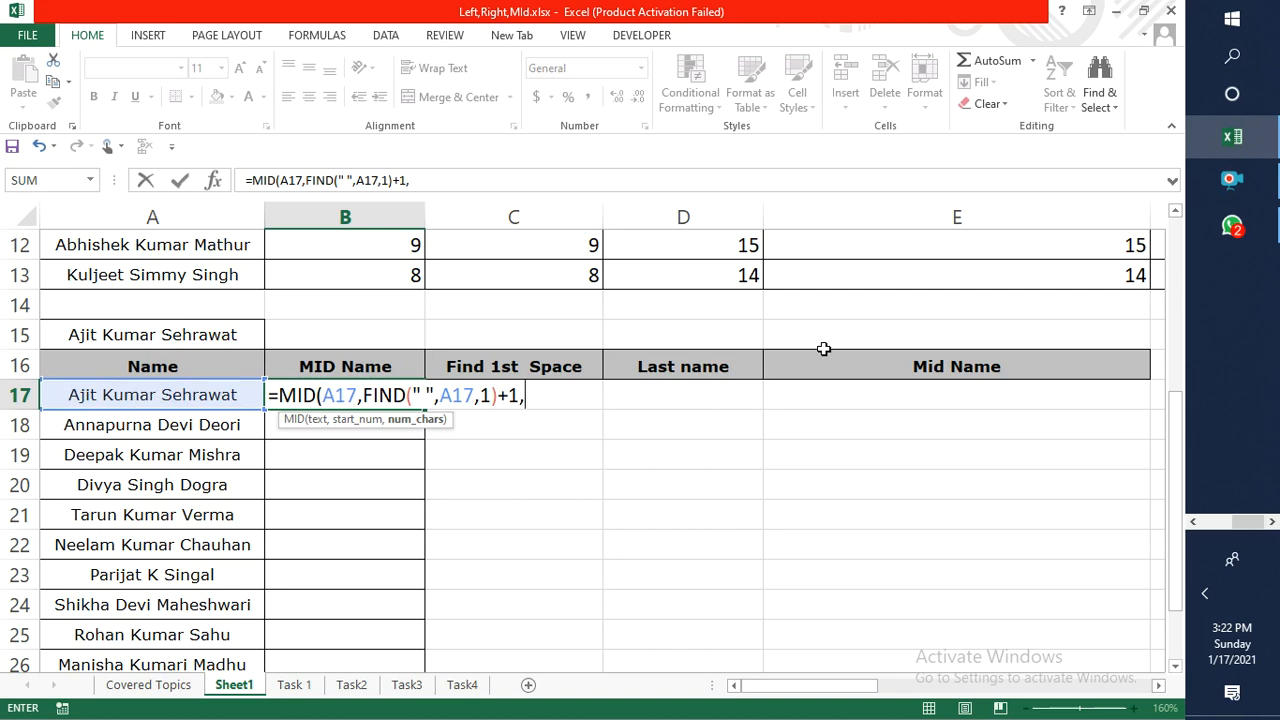
pyautogui.write('FIND(')
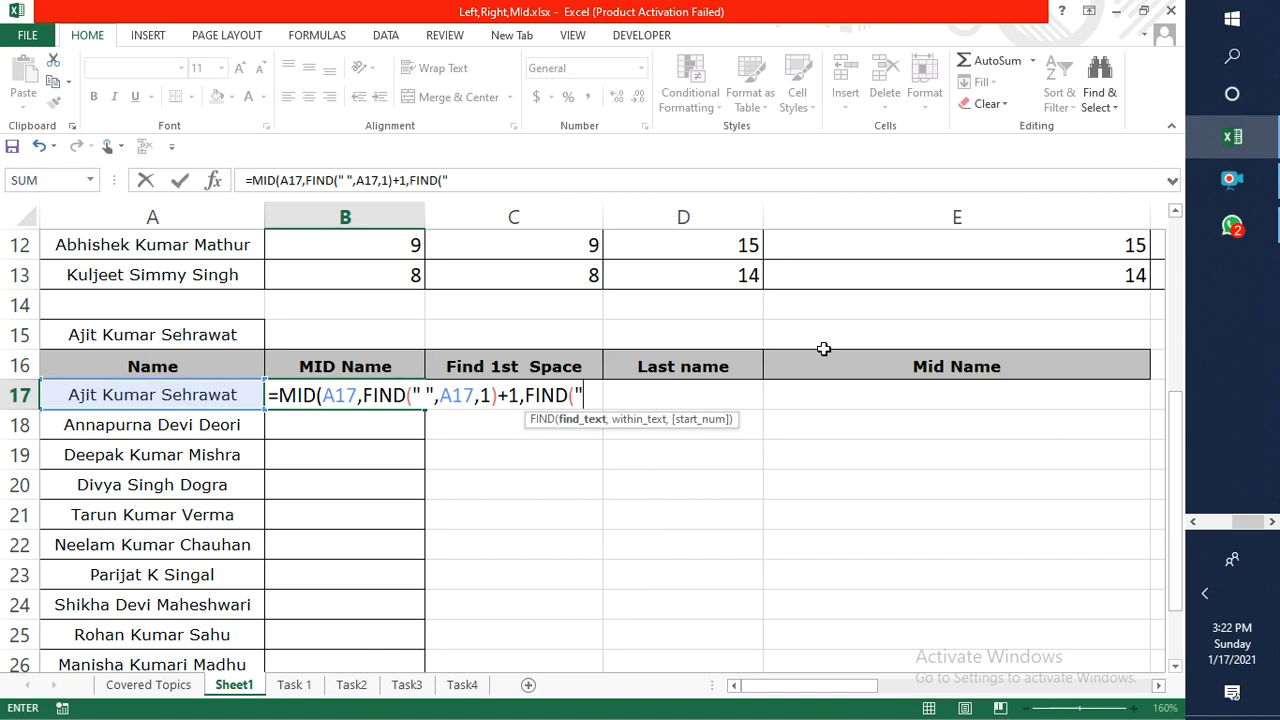
pyautogui.write('" ",')
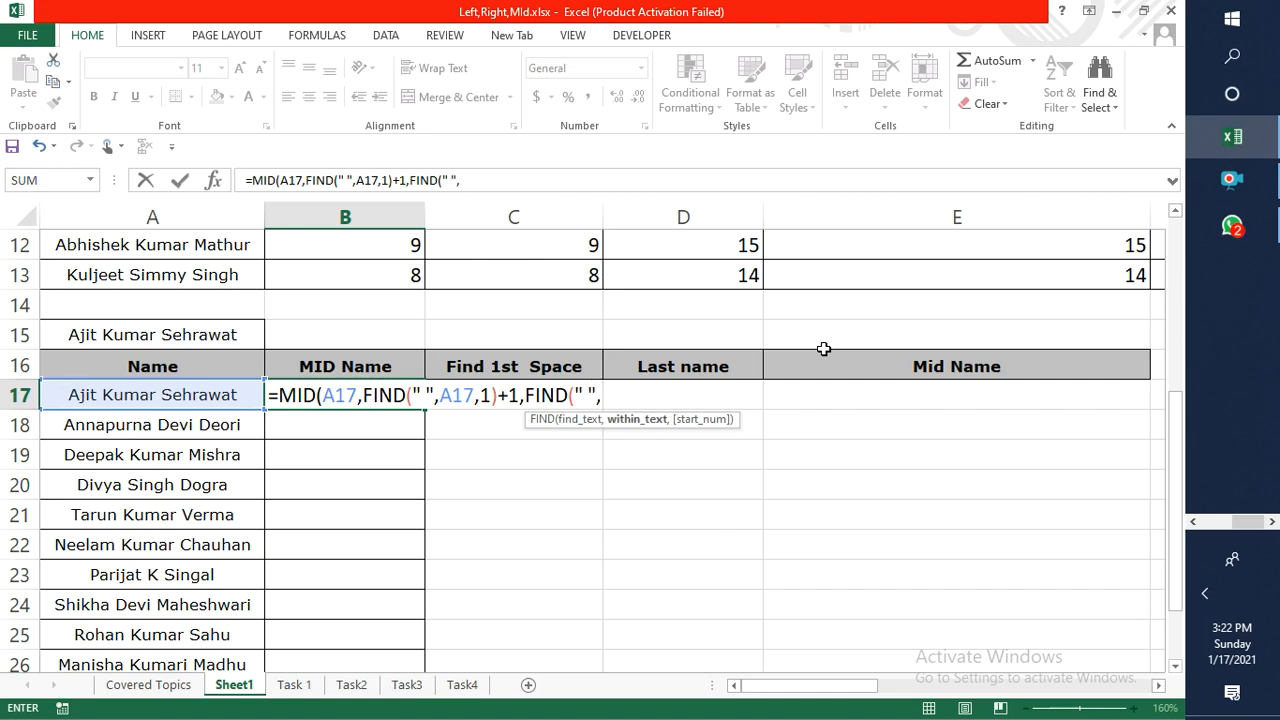
pyautogui.write('A17,')
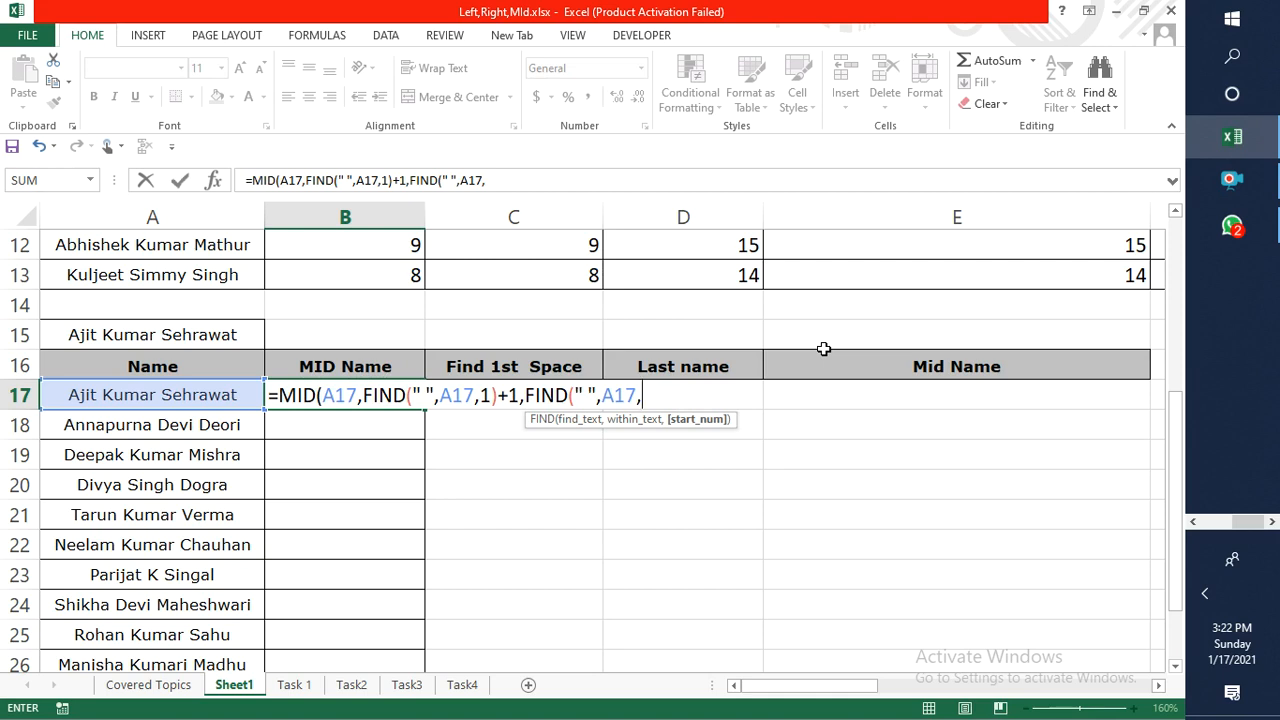
pyautogui.write('Fin')
pyautogui.press('Tab')
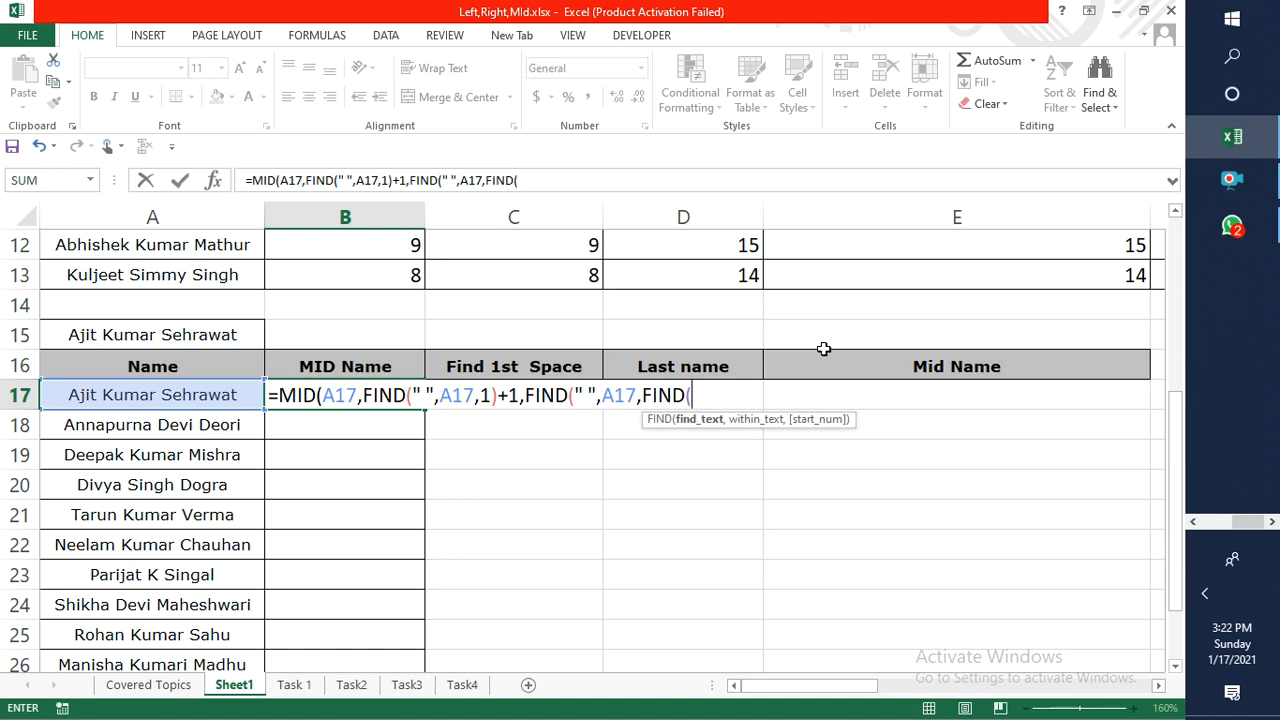
pyautogui.write('" ",A17')
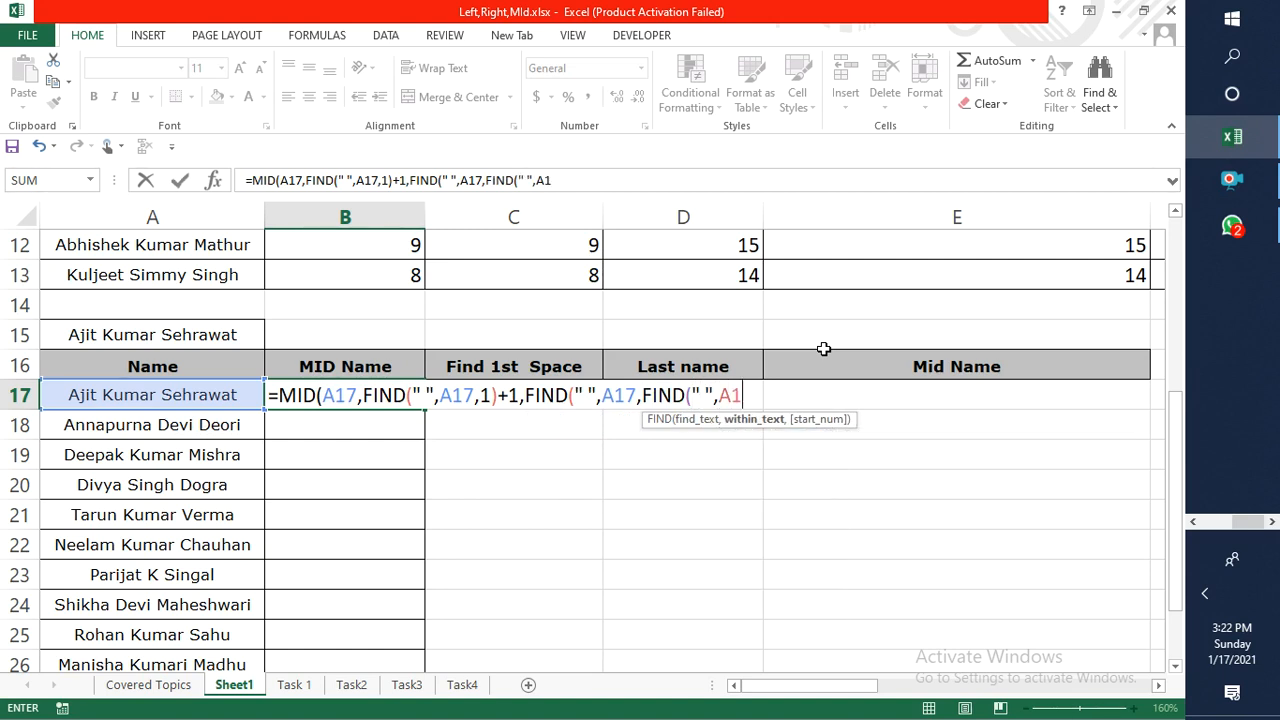
pyautogui.write('.')
pyautogui.write('1)')
pyautogui.press('BackSpace')
pyautogui.press('BackSpace')
pyautogui.press('BackSpace')
pyautogui.write(',1')
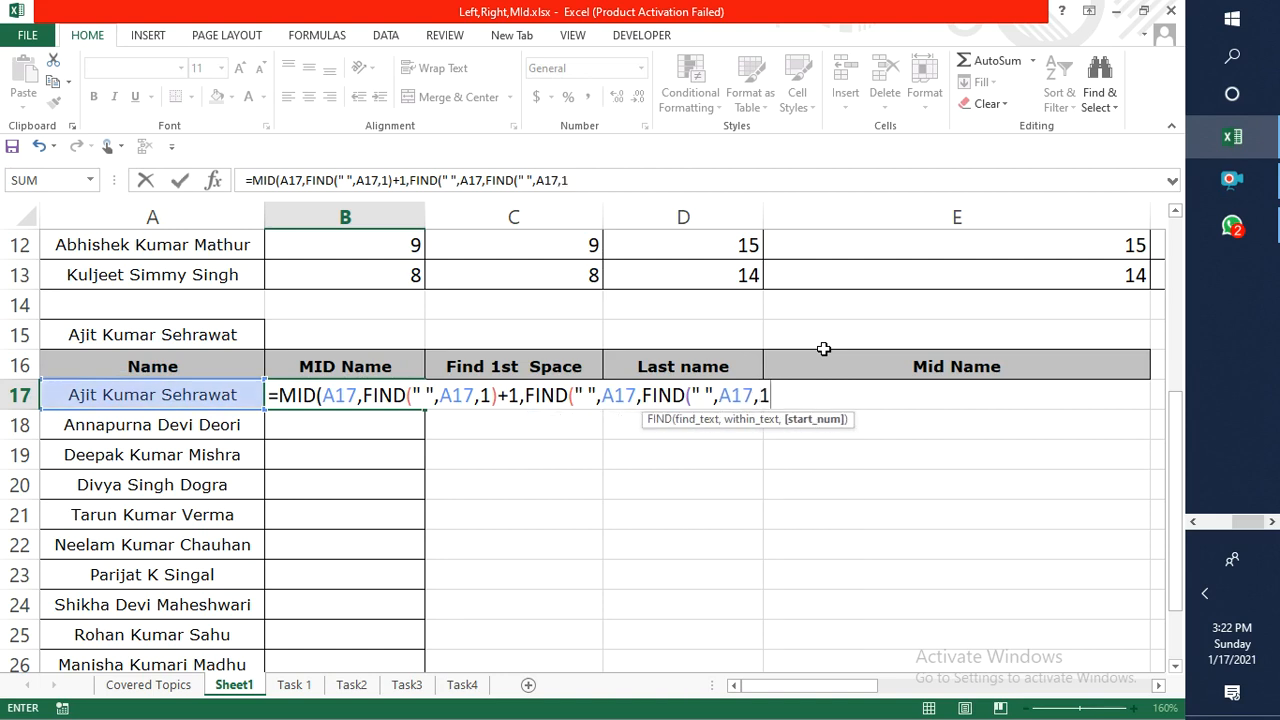
# Close the nested FIND functions, subtract 1 and FIND(" ",A17,1) from the character count, and enter the MID formula in B17.
pyautogui.write(')-1')
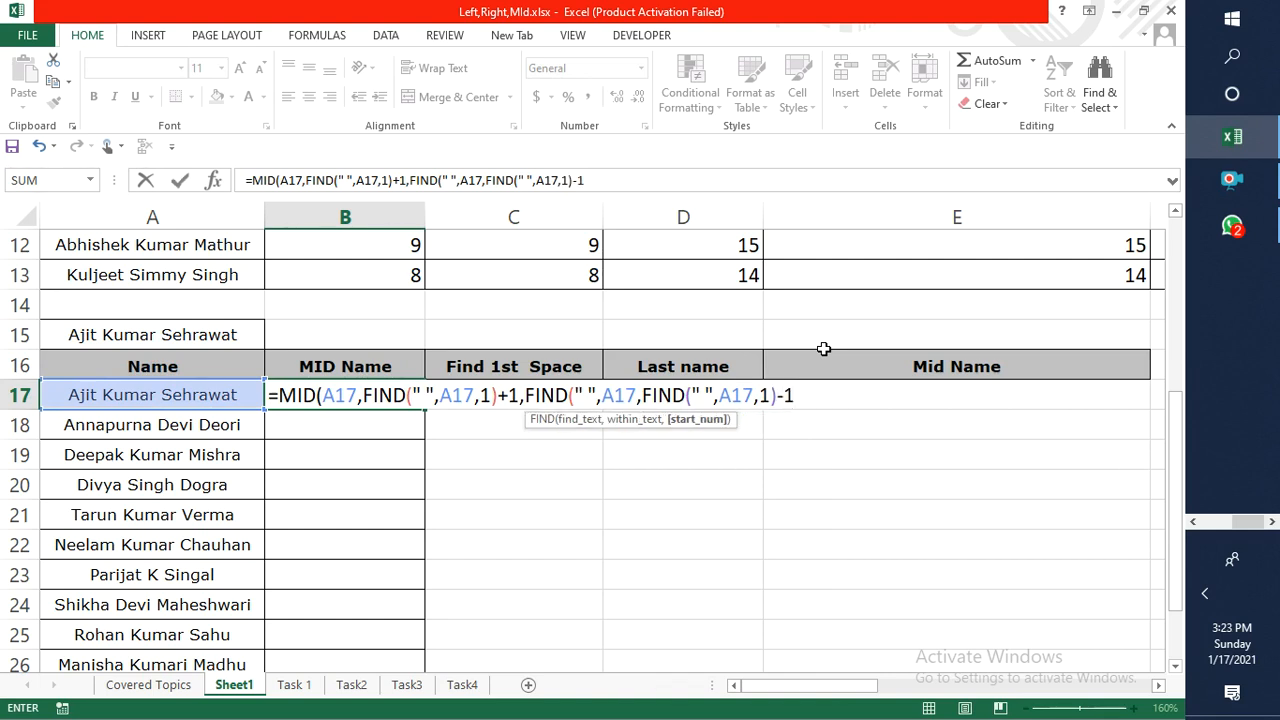
pyautogui.write('-')
pyautogui.write('---')
pyautogui.press('BackSpace')
pyautogui.press('BackSpace')
pyautogui.press('BackSpace')
pyautogui.press('BackSpace')
pyautogui.press('BackSpace')
pyautogui.write('+')
pyautogui.press('BackSpace')
pyautogui.write(')-1-Fin')
pyautogui.press('Tab')
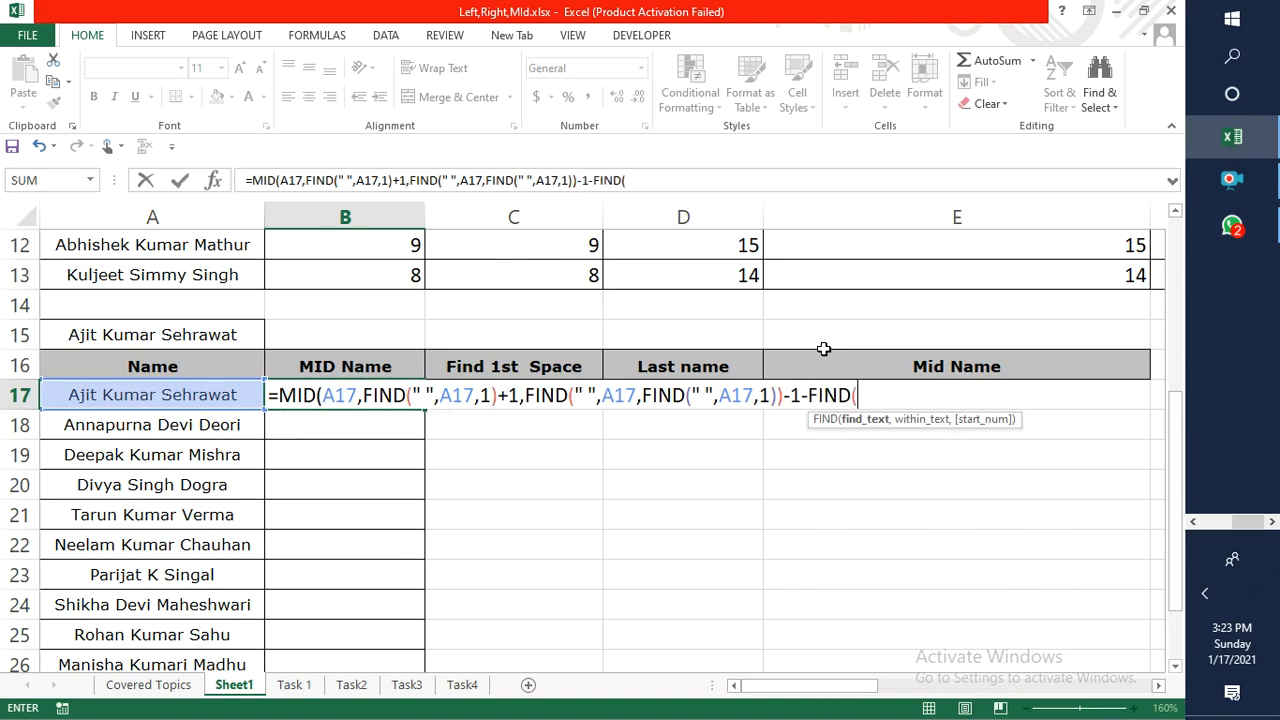
pyautogui.write('" ",')
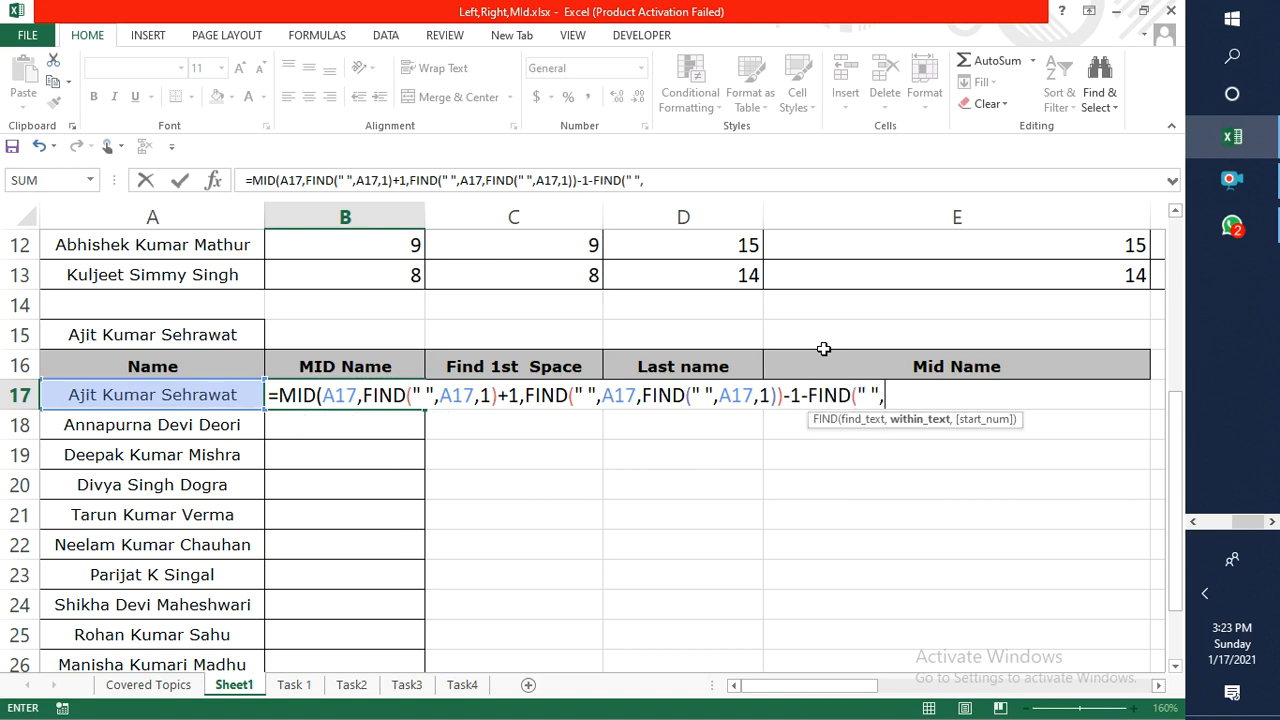
pyautogui.write('A17,')
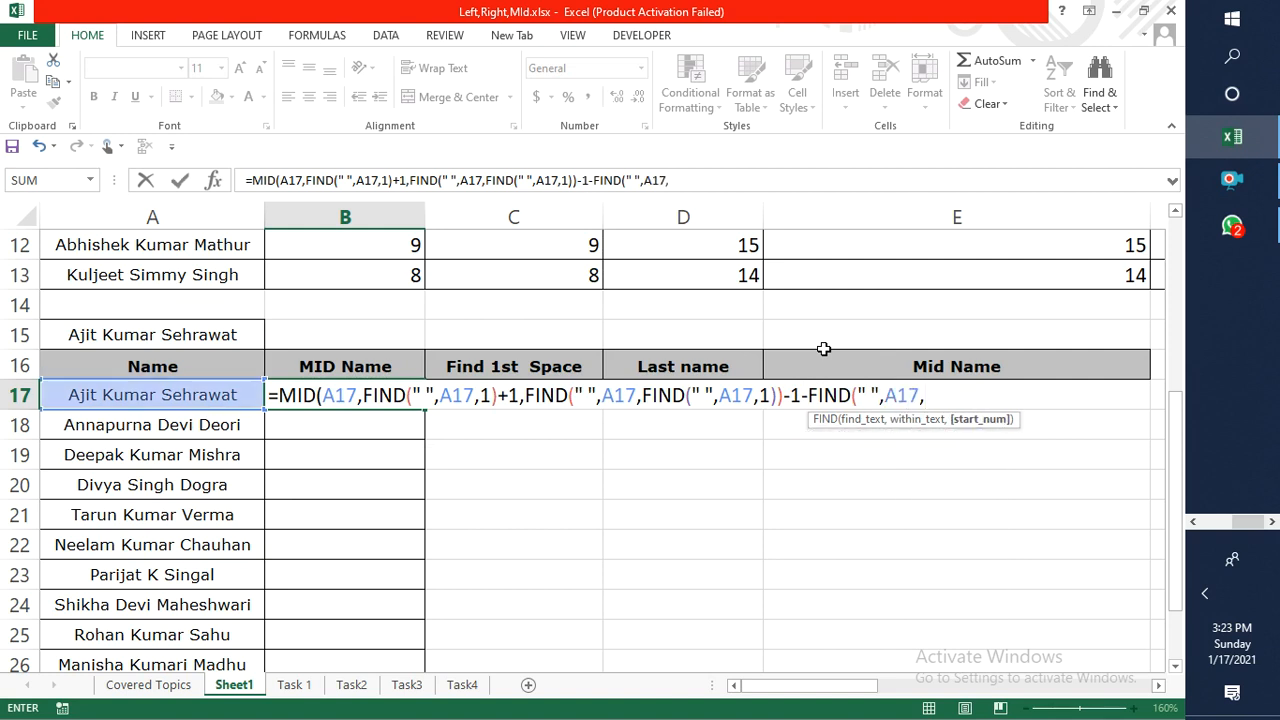
pyautogui.write('1))')
pyautogui.press('Return')
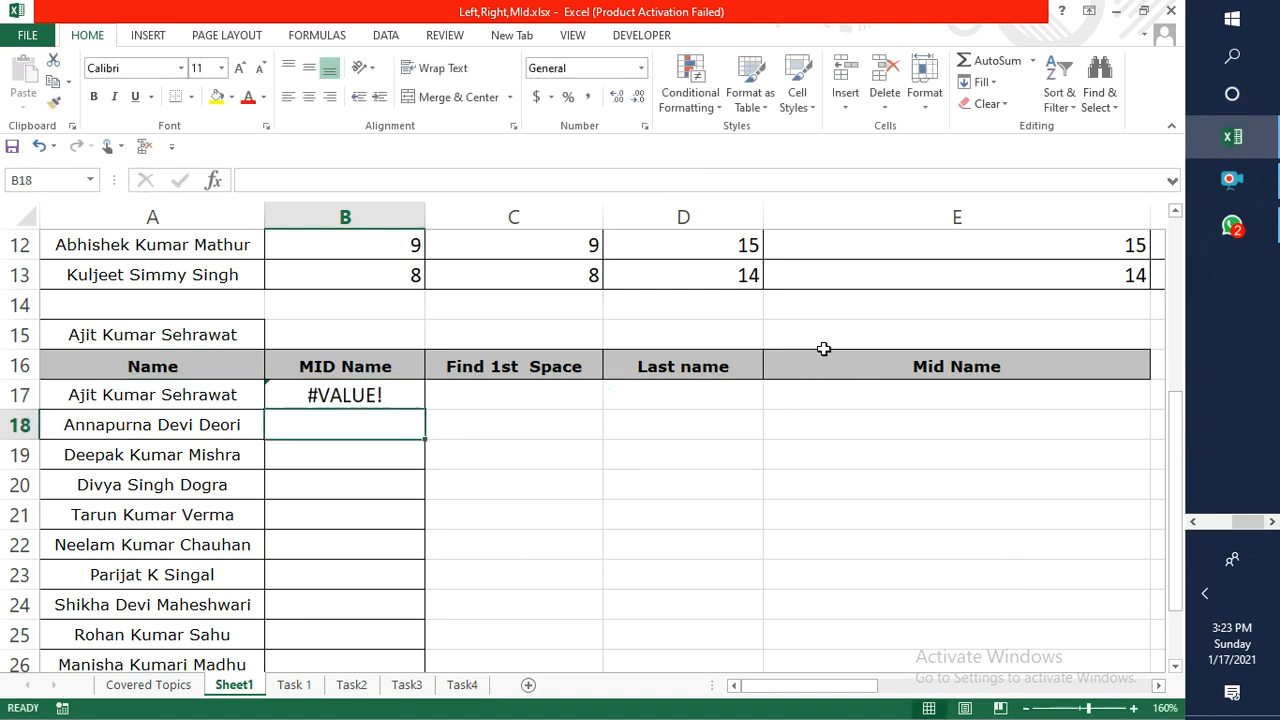
# Correct the B17 formula by adding +1 after the nested FIND(" ",A17,1) that sets the second space's search start.
pyautogui.press('Up')
pyautogui.press('F2')
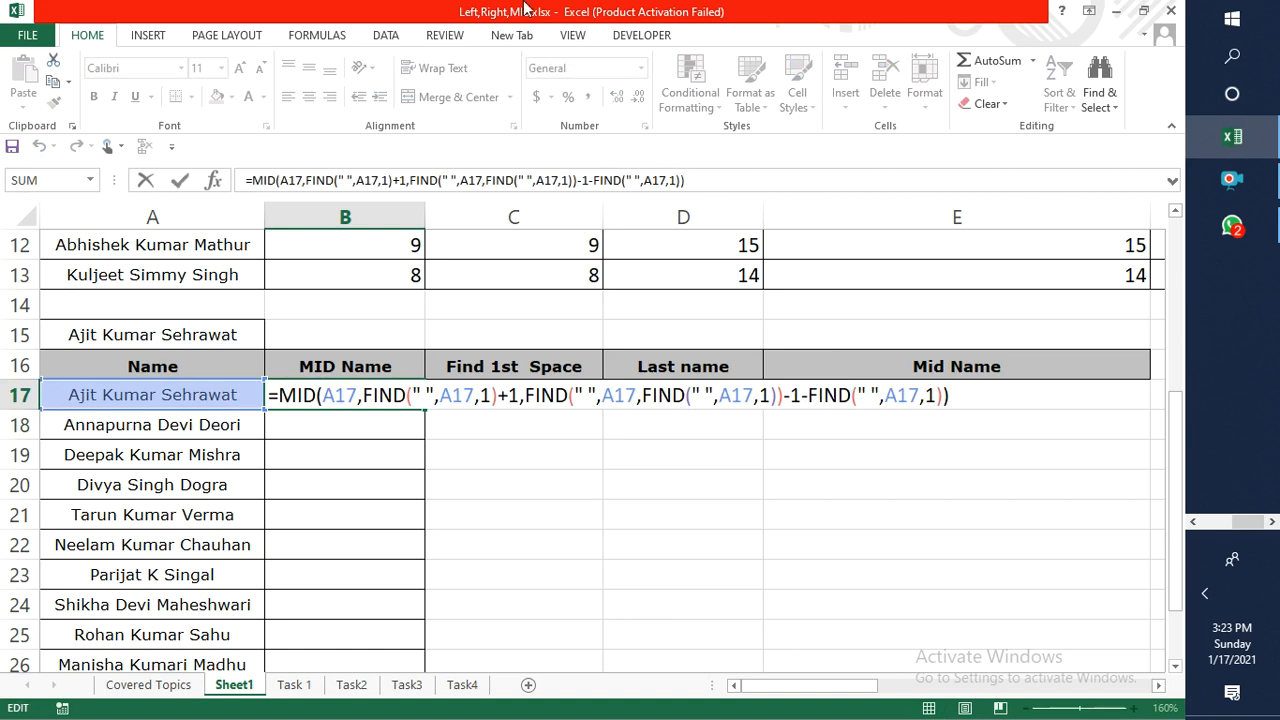
pyautogui.click(297, 395)
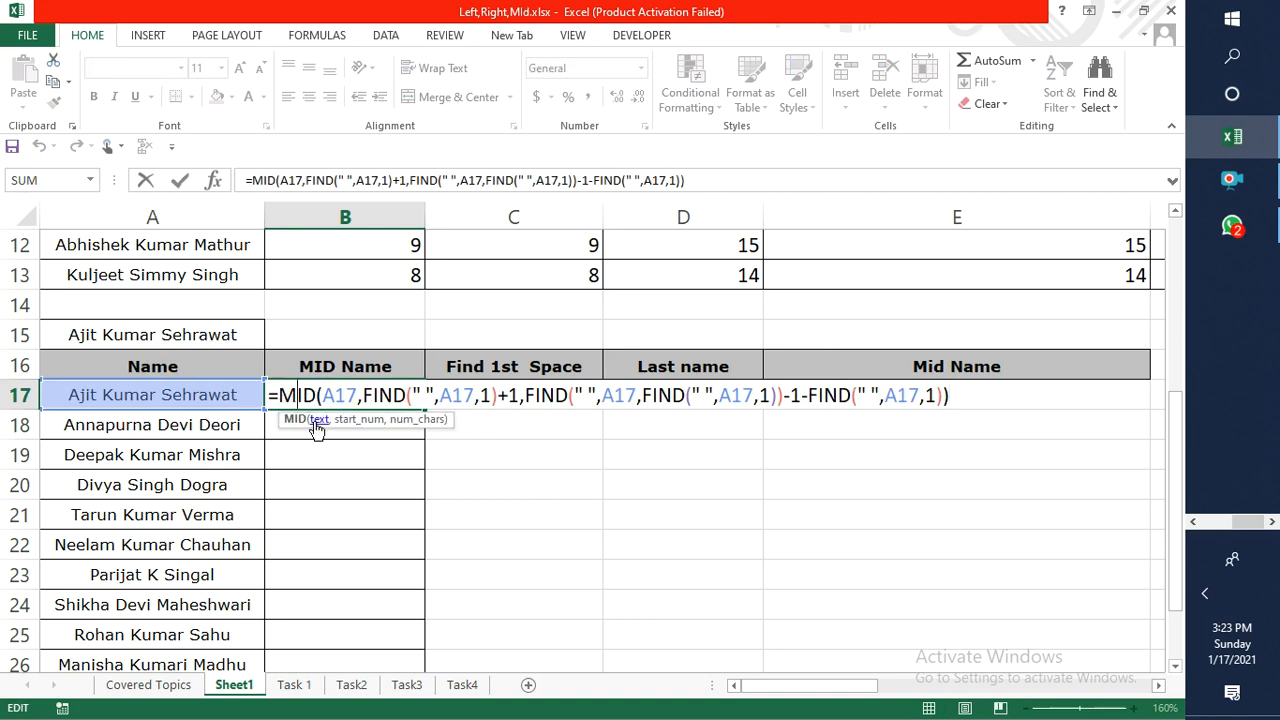
pyautogui.click(778, 396)
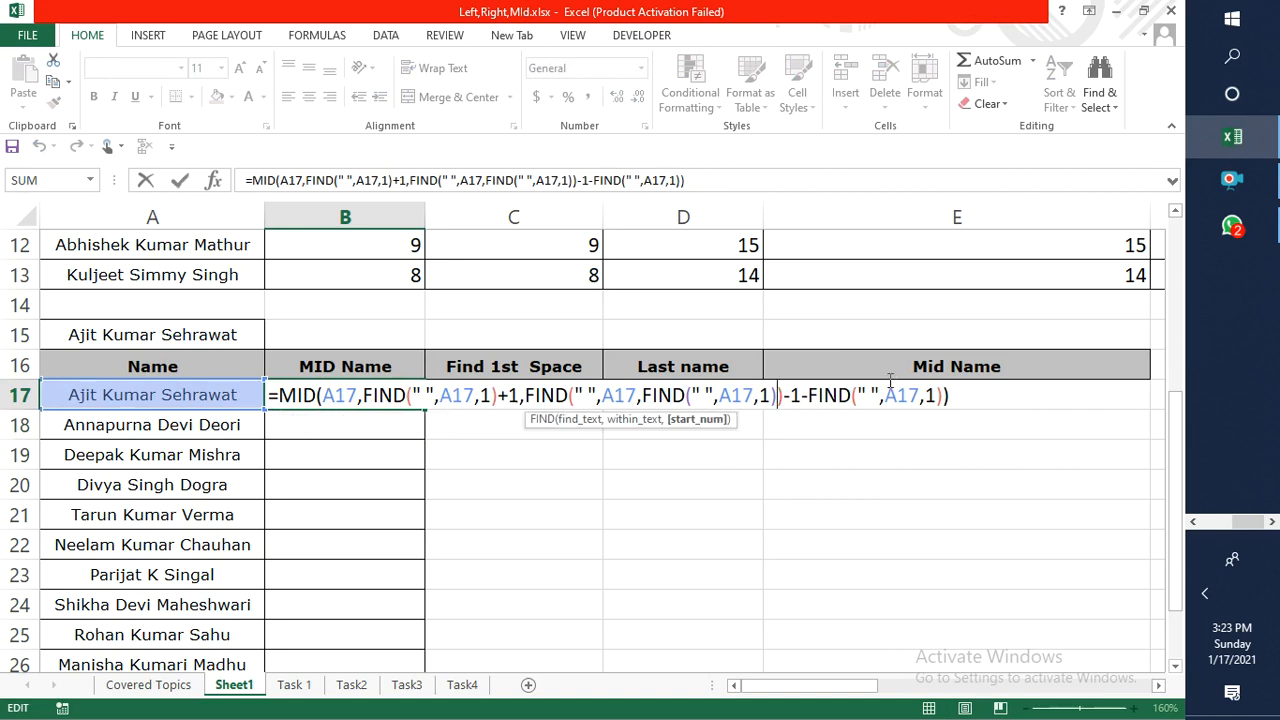
pyautogui.write('+')
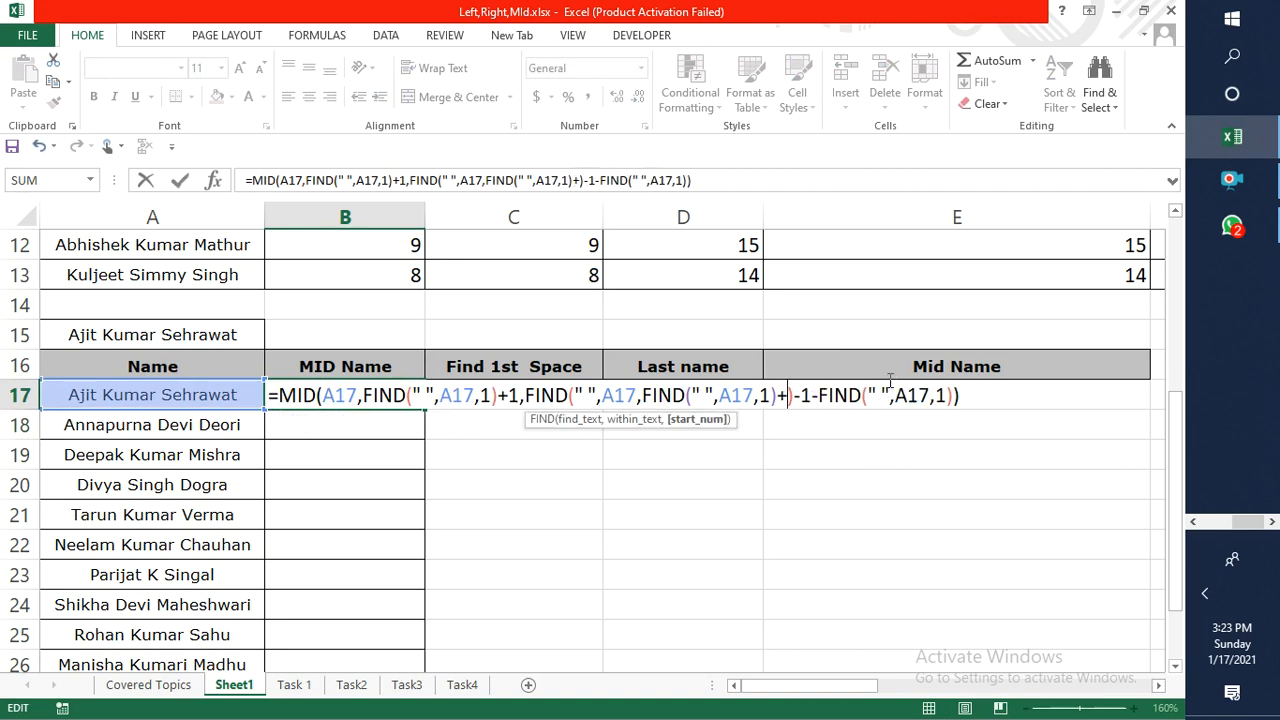
pyautogui.write('1')
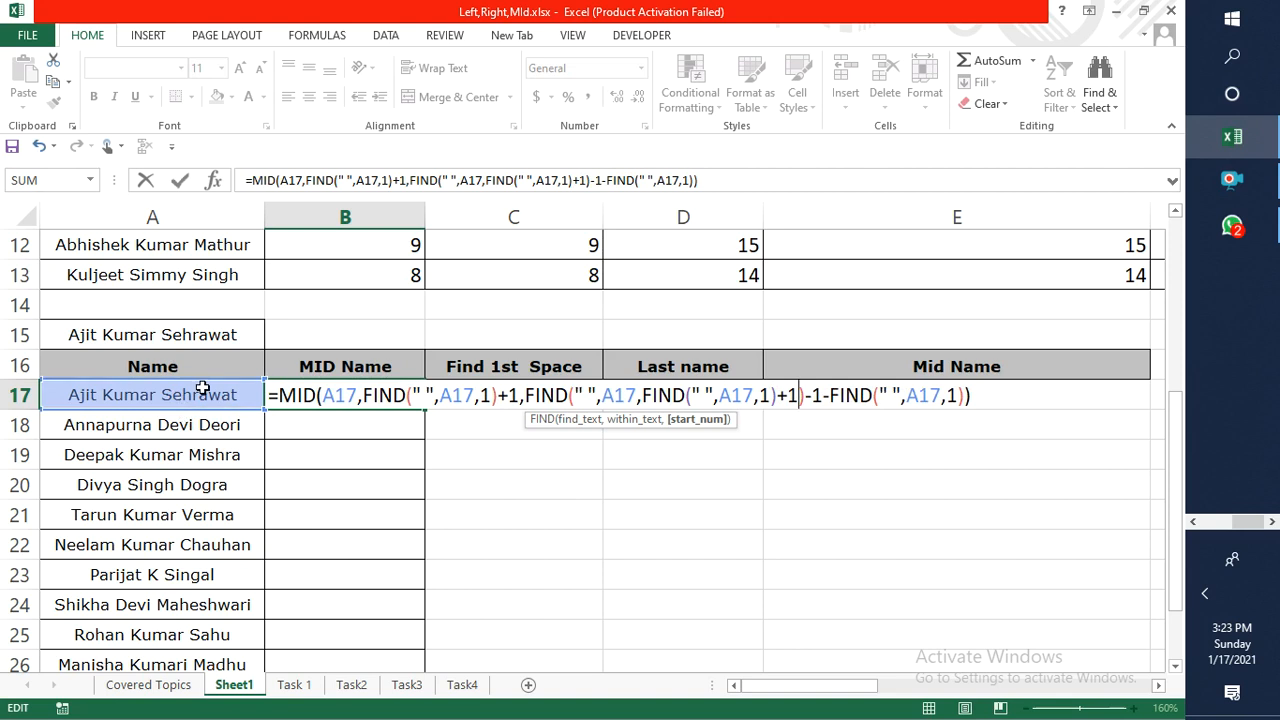
pyautogui.click(985, 393)
pyautogui.press('Return')
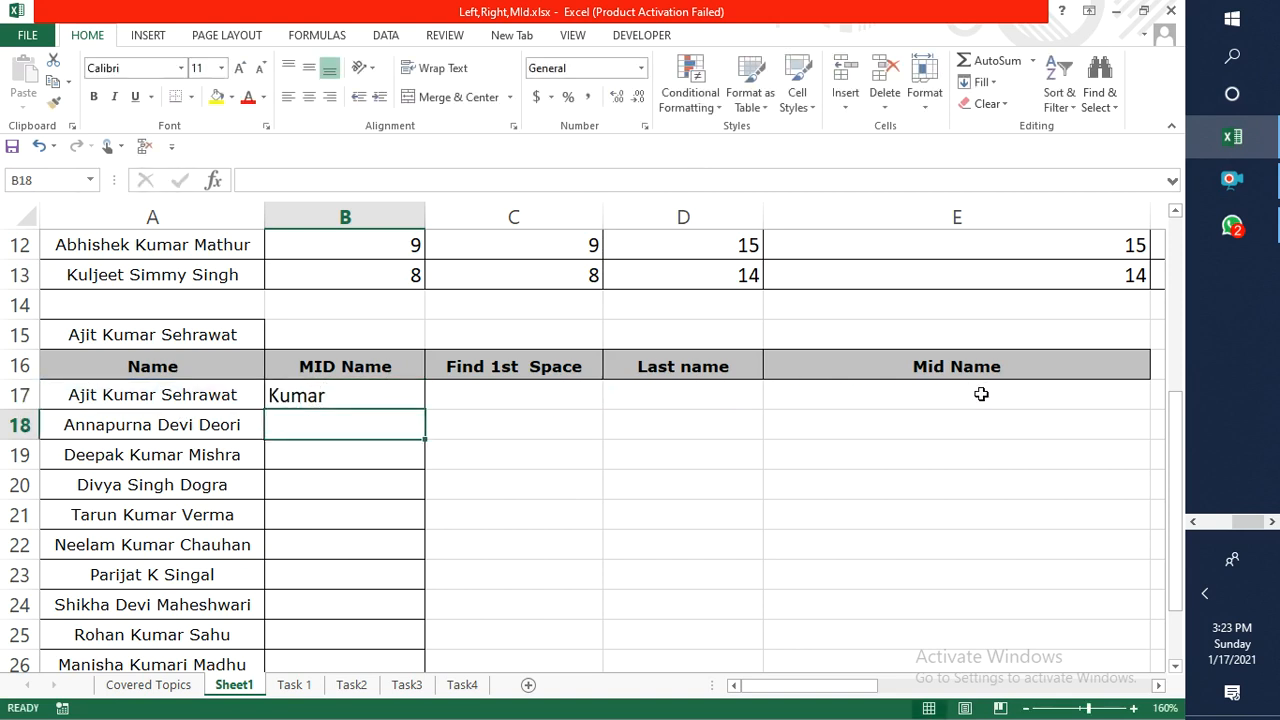
# Fill the MID formula from B17 down through B28 for all the listed names.
pyautogui.press('Up')
pyautogui.hotkey('shift', 'Down')
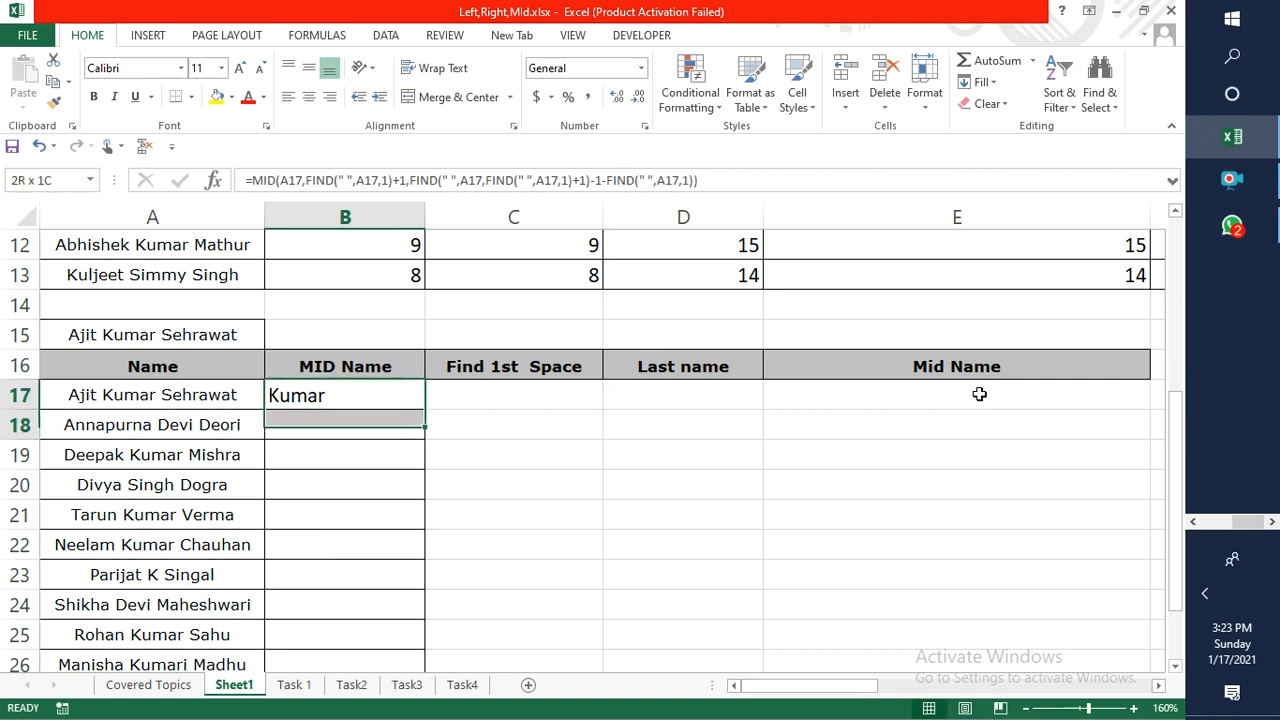
pyautogui.hotkey('shift', 'Down')
pyautogui.hotkey('shift', 'Down')
pyautogui.hotkey('shift', 'Down')
pyautogui.hotkey('shift', 'Down')
pyautogui.hotkey('shift', 'Down')
pyautogui.hotkey('shift', 'Down')
pyautogui.hotkey('shift', 'Down')
pyautogui.hotkey('shift', 'Down')
pyautogui.hotkey('shift', 'Down')
pyautogui.hotkey('shift', 'Down')
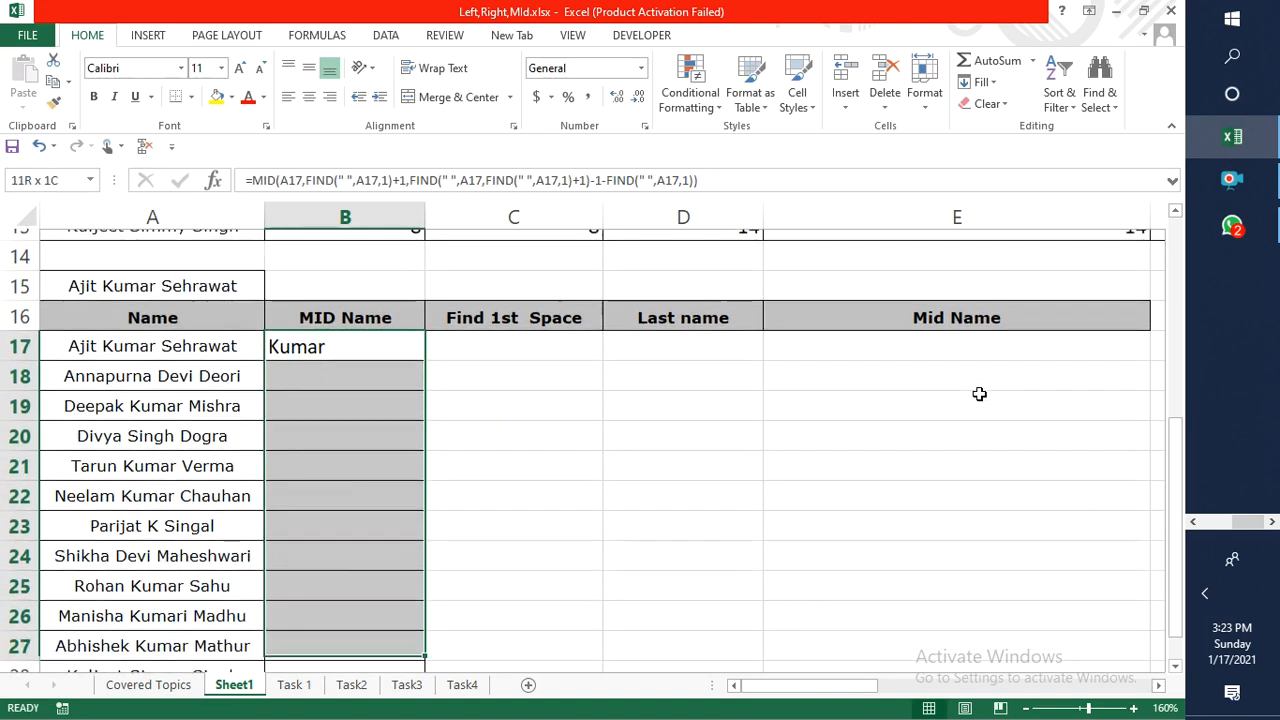
pyautogui.hotkey('ctrl', 'd')
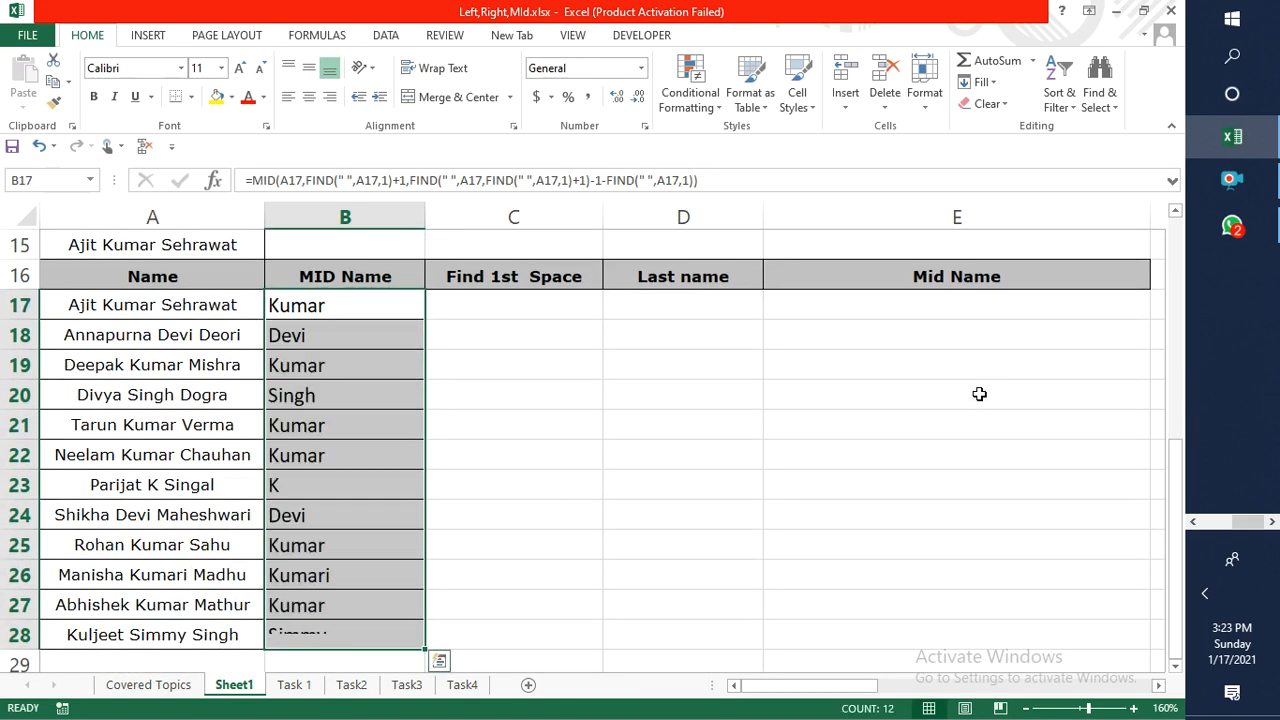
# Examine the text, start_num and num_chars arguments of the MID formula in B17.
pyautogui.press('Up')
pyautogui.press('Up')
pyautogui.press('Down')
pyautogui.press('Down')
pyautogui.press('Down')
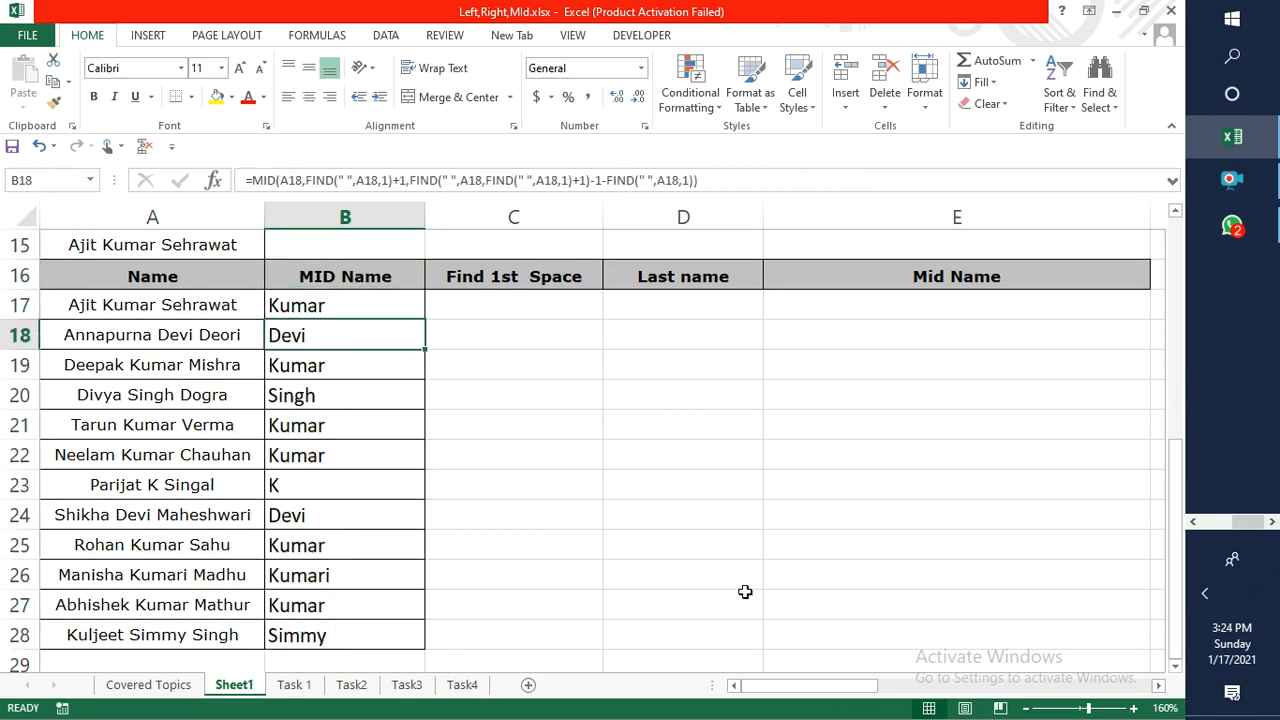
pyautogui.press('Up')
pyautogui.press('F2')
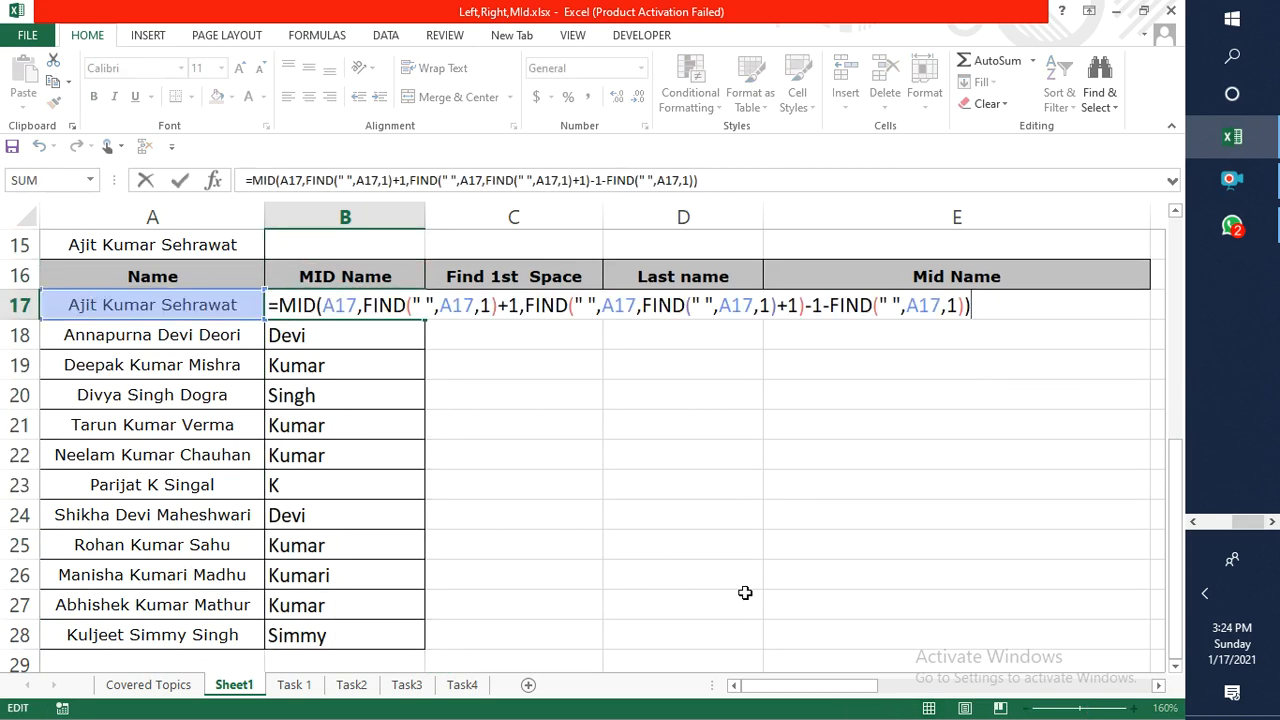
pyautogui.click(294, 305)
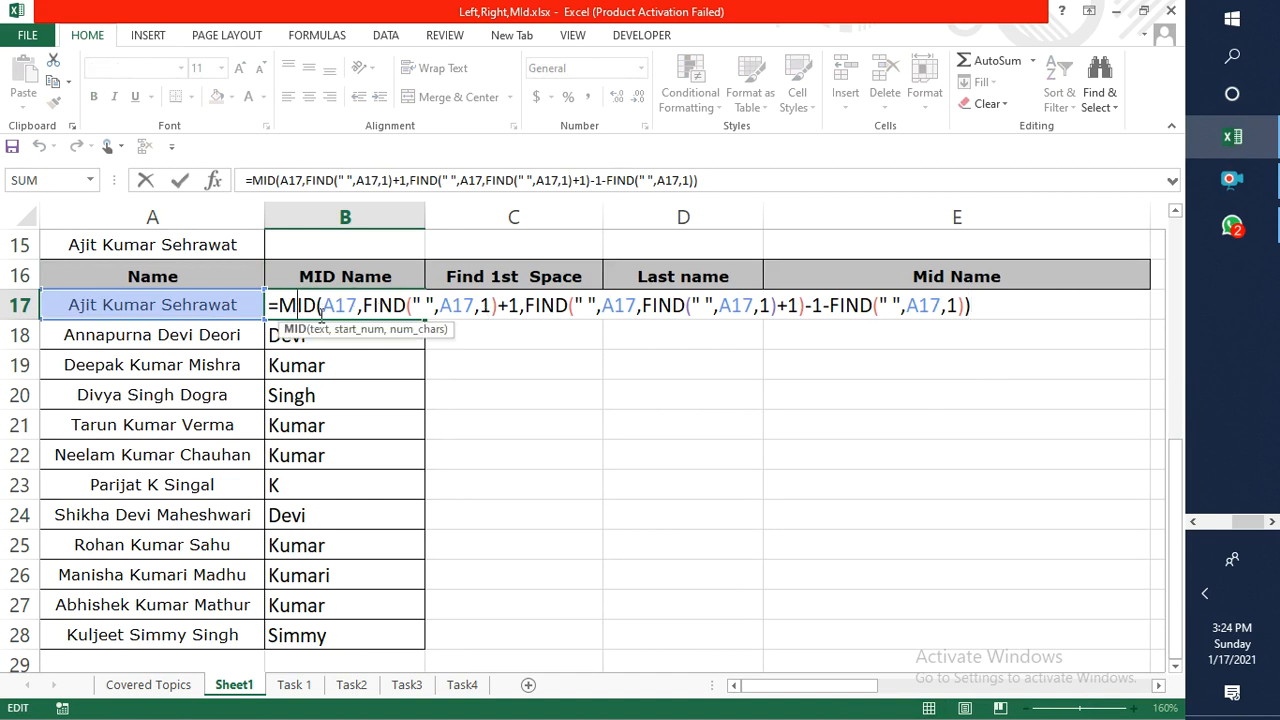
pyautogui.click(320, 330)
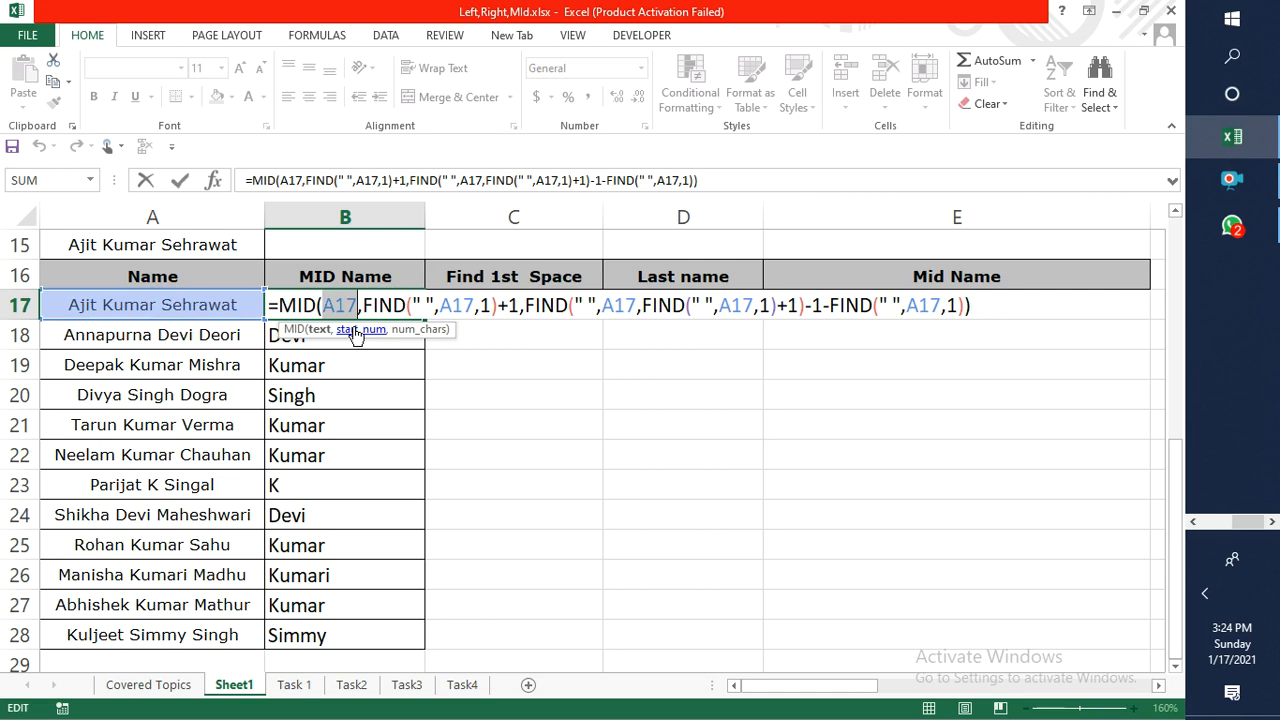
pyautogui.click(356, 332)
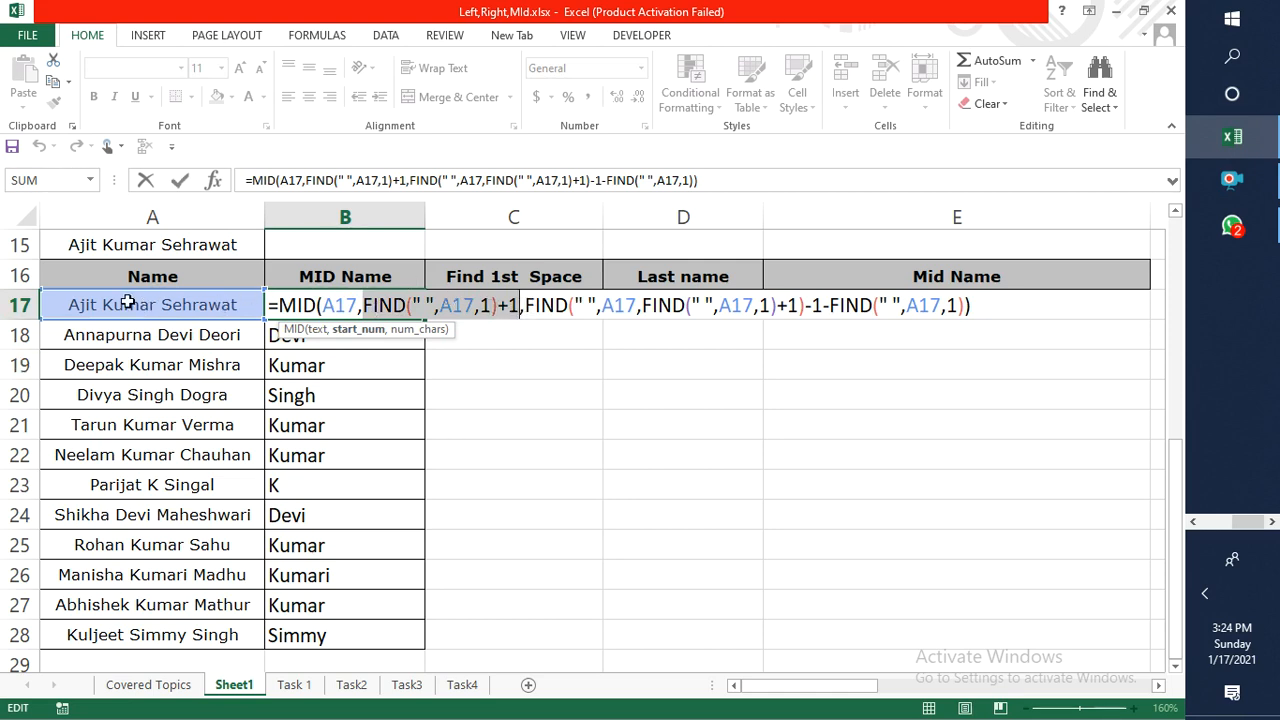
pyautogui.click(422, 331)
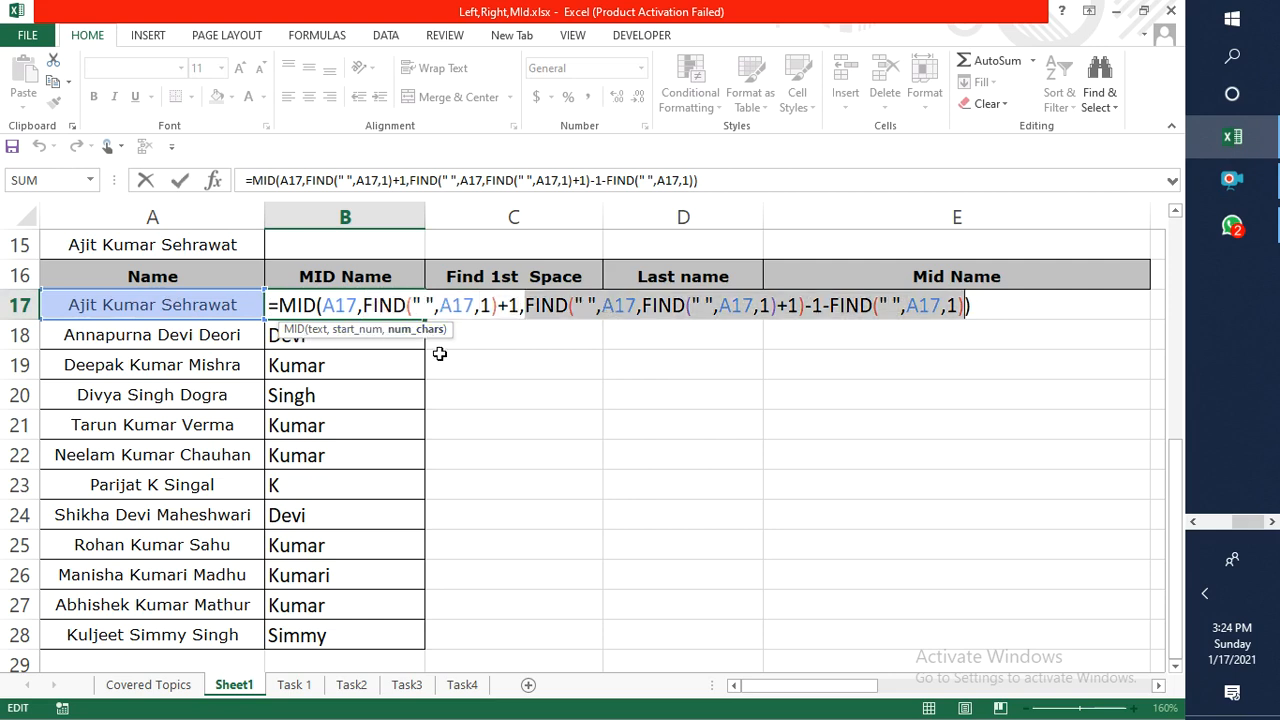
# Examine the arguments of the FIND that locates the second space in B17, and review the MID arguments again without changing the formula.
pyautogui.click(598, 308)
pyautogui.click(582, 331)
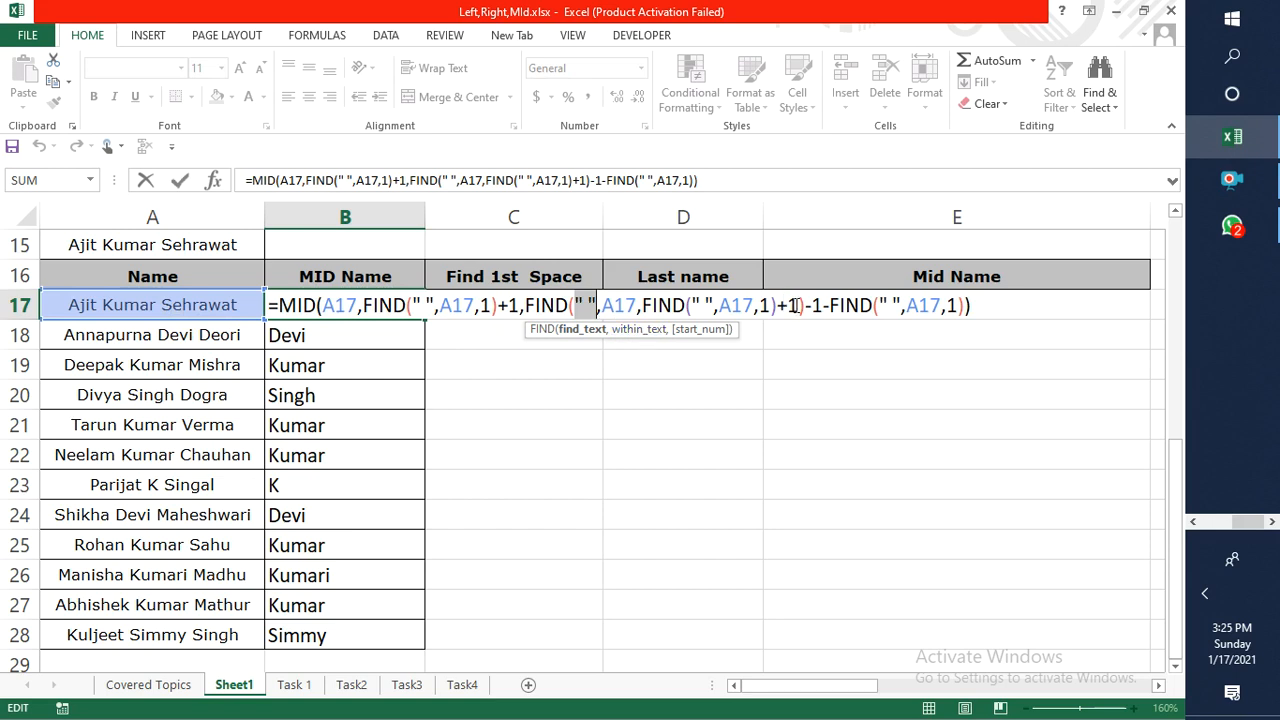
pyautogui.click(628, 331)
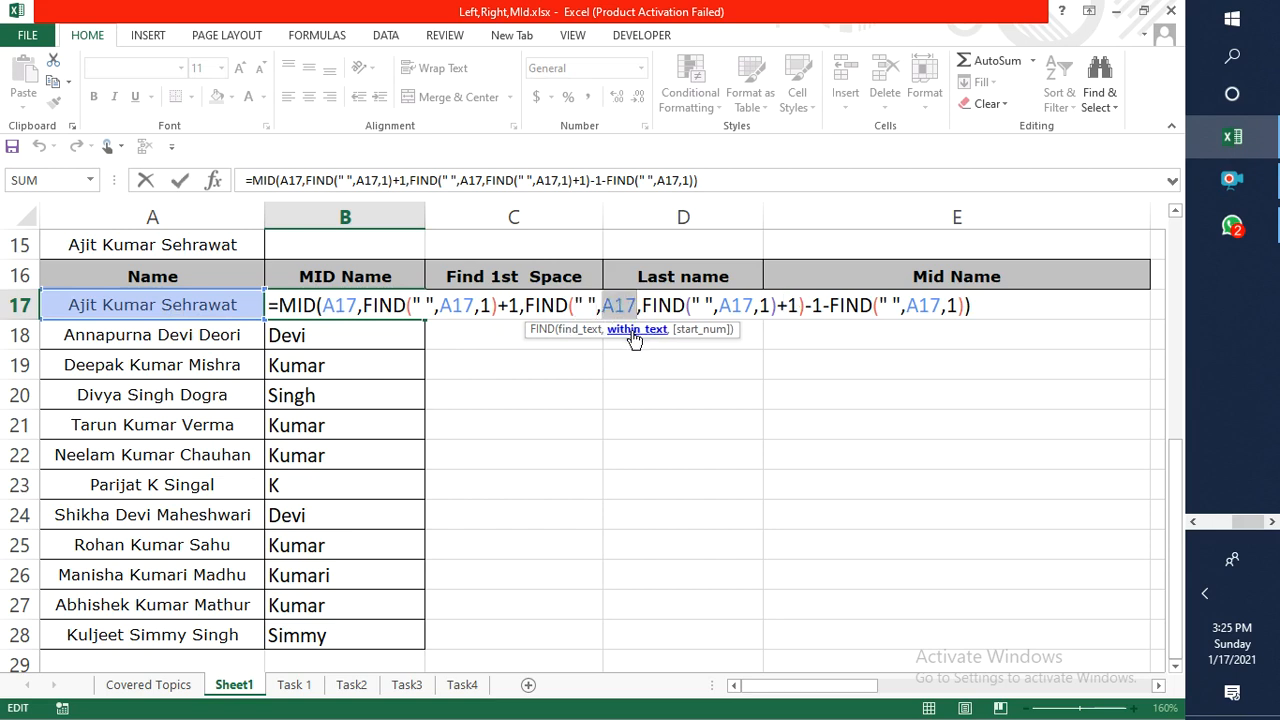
pyautogui.click(698, 330)
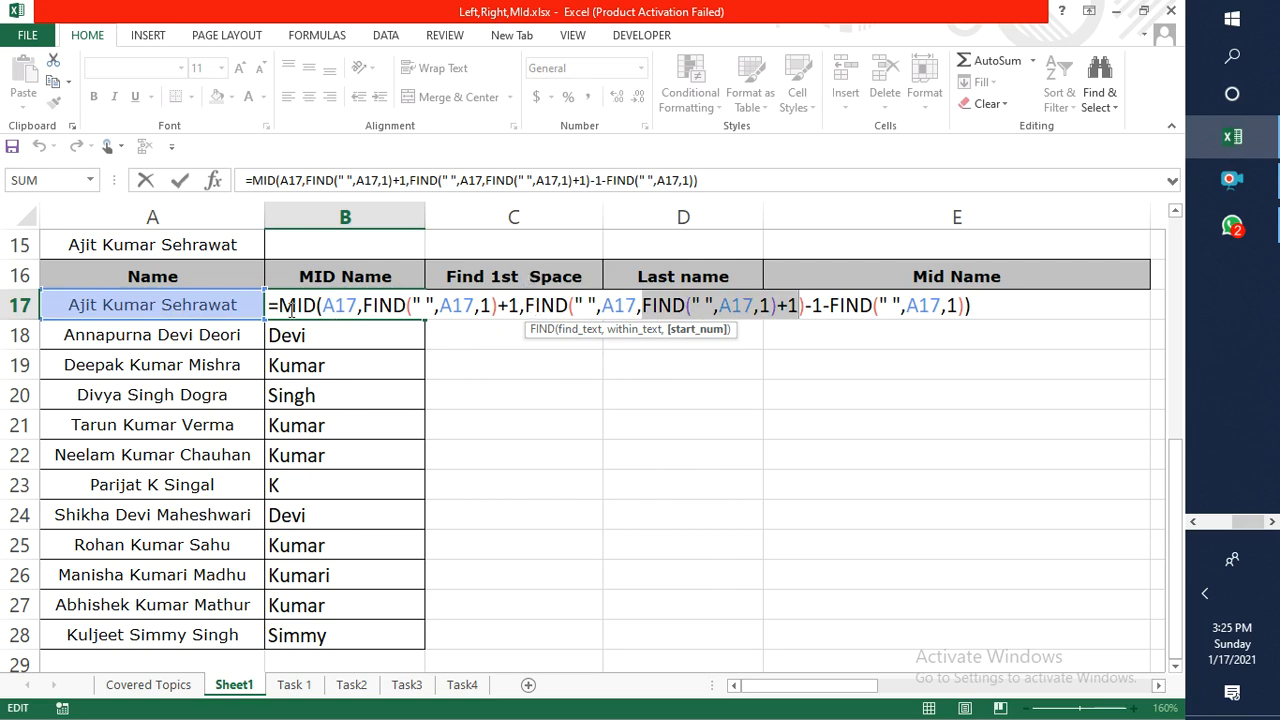
pyautogui.click(297, 305)
pyautogui.click(314, 330)
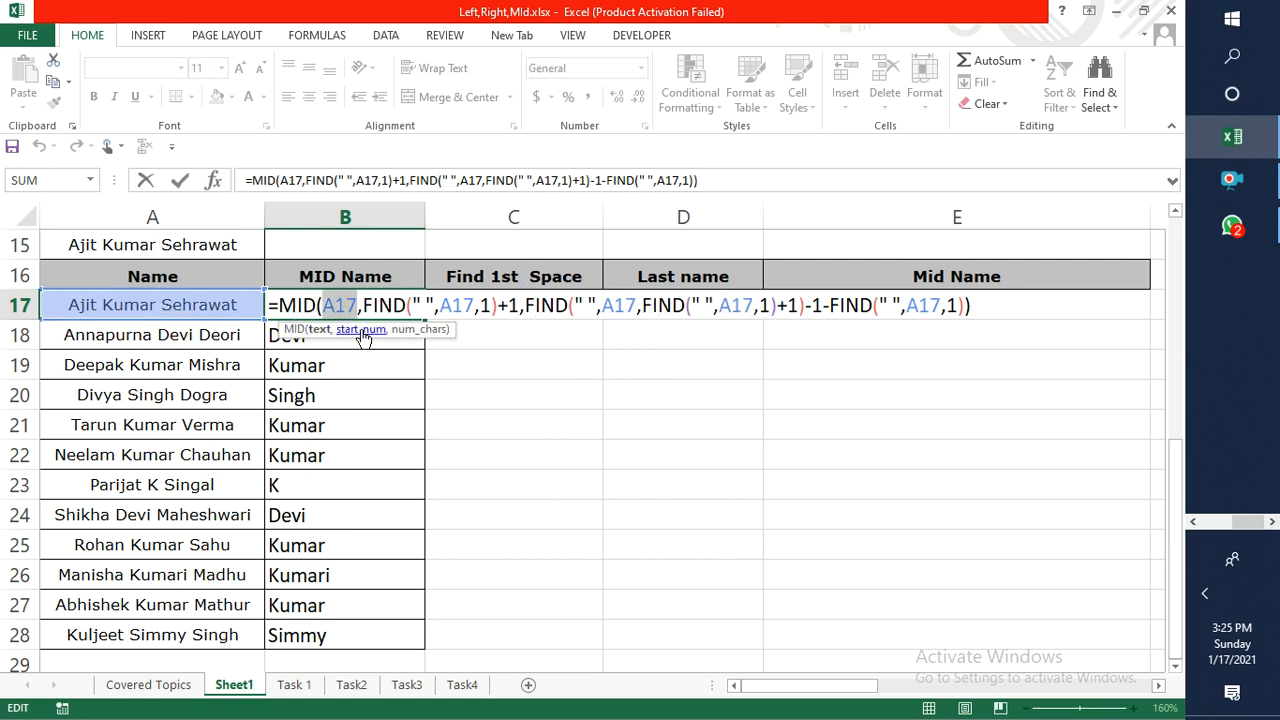
pyautogui.click(358, 330)
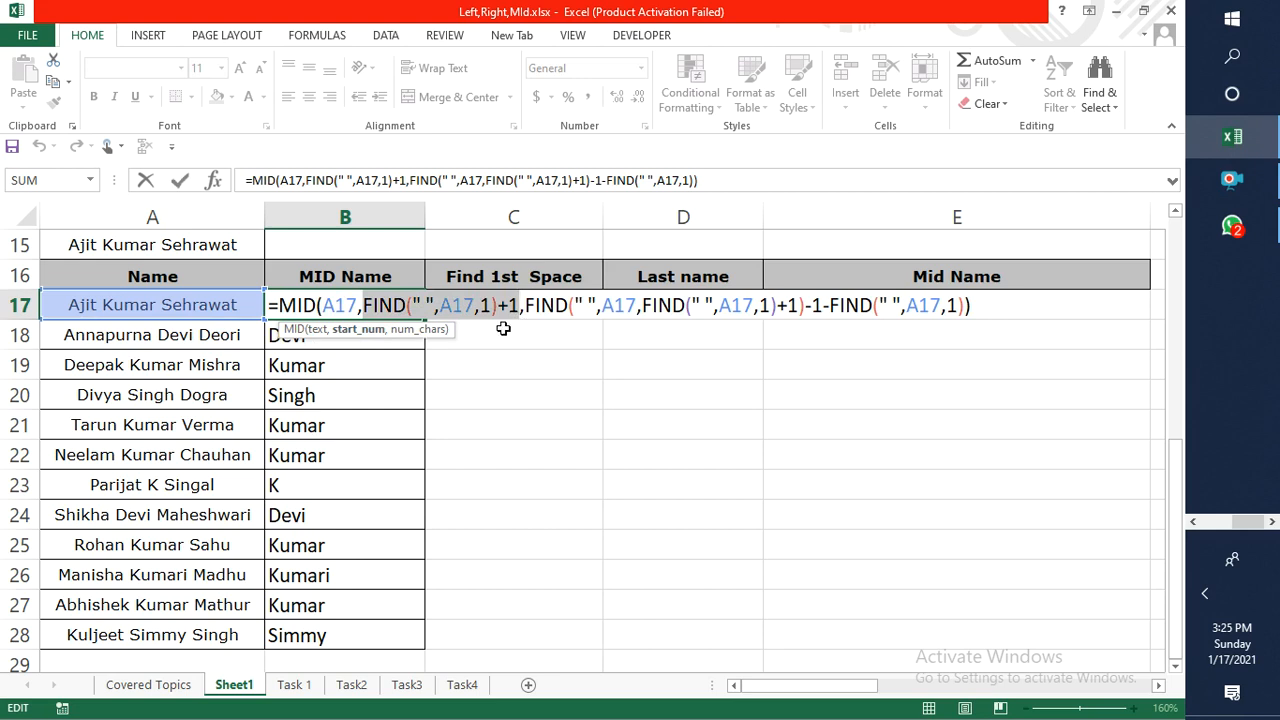
pyautogui.click(425, 331)
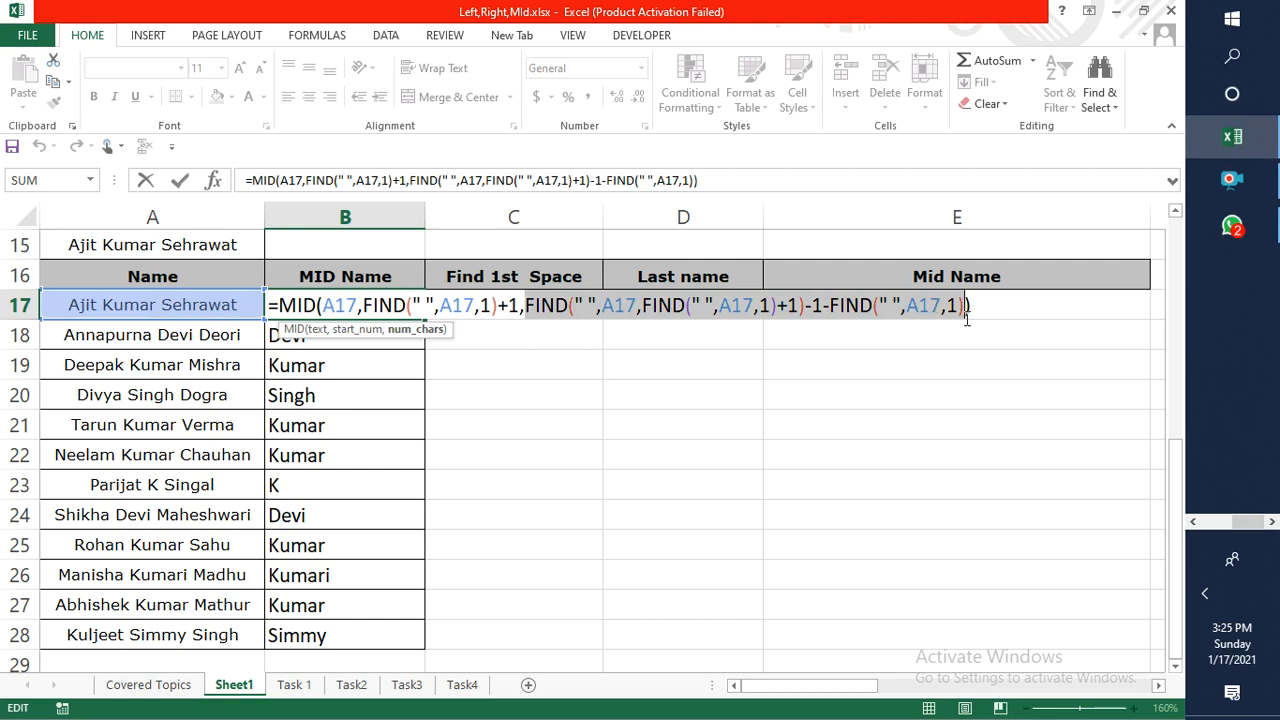
pyautogui.hotkey('ctrl', 'Return')
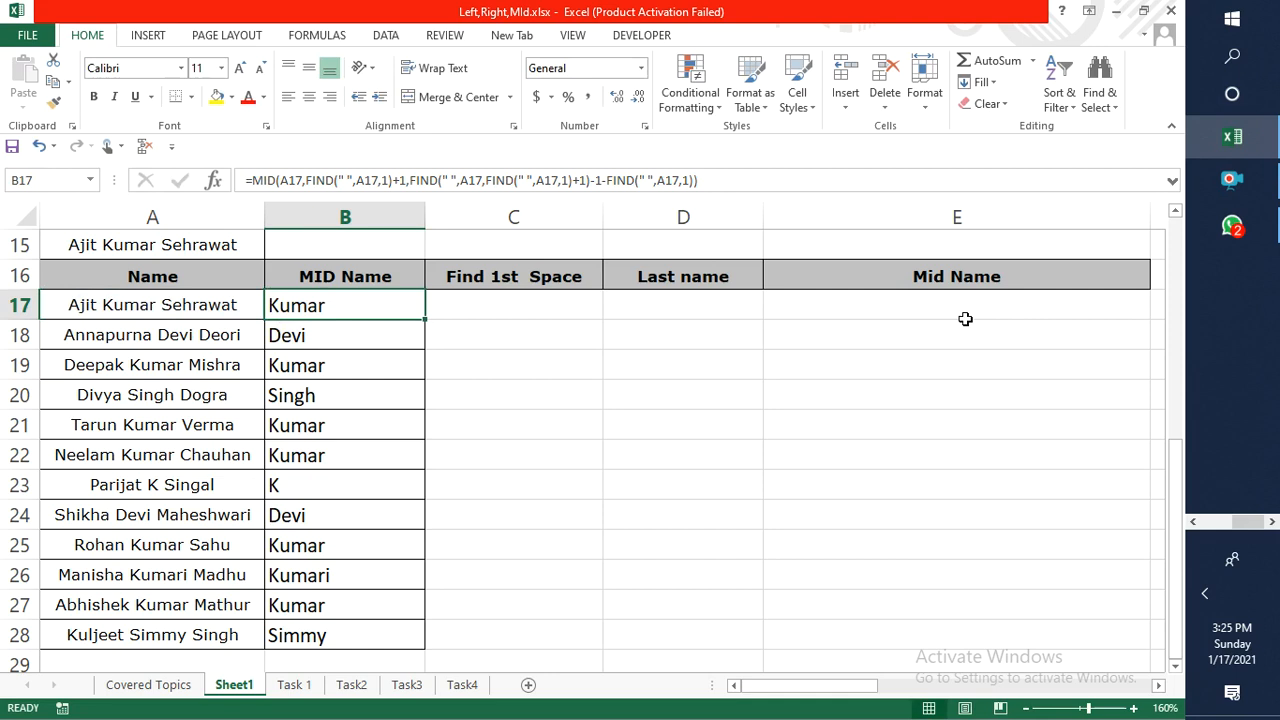
# Start a plain-text explanation of the formula in C17 reading =(Text,First Space+1,2nd Space+1), with a leading apostrophe.
pyautogui.press('Right')
pyautogui.press('Right')
pyautogui.press('Down')
pyautogui.press('Left')
pyautogui.press('Right')
pyautogui.press('Up')
pyautogui.press('Left')
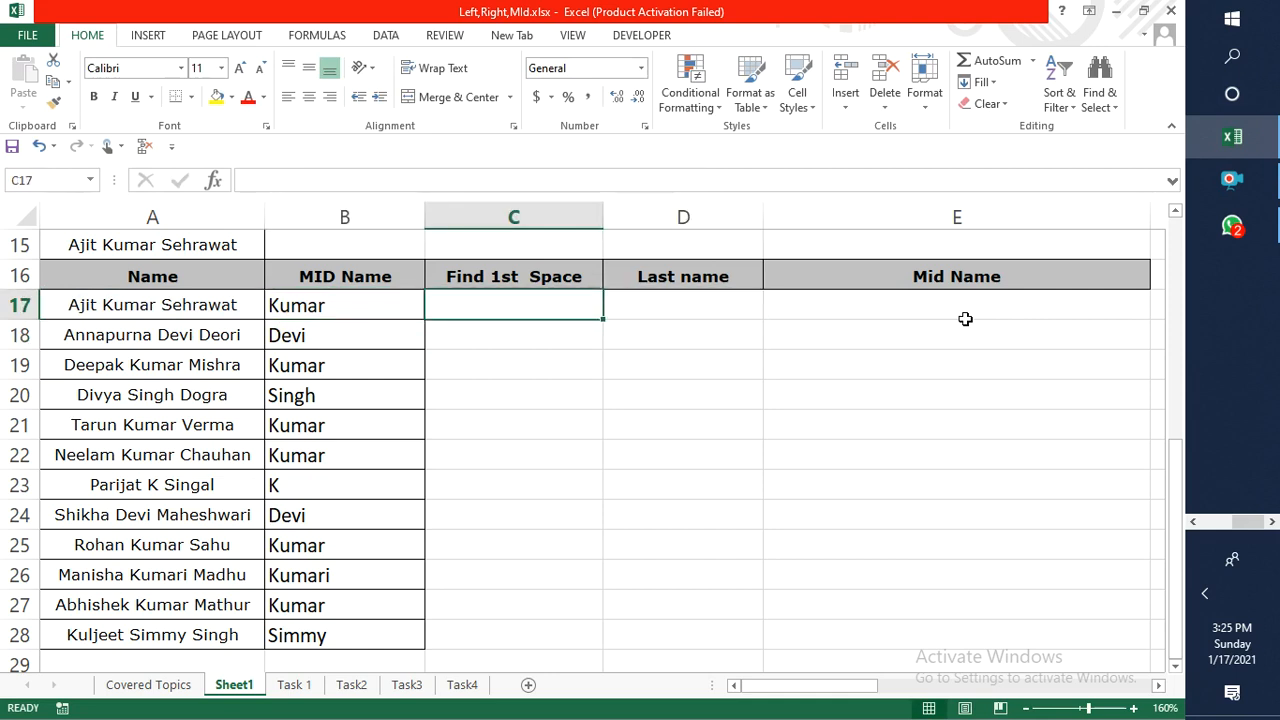
pyautogui.write('=')
pyautogui.press('BackSpace')
pyautogui.write("'")
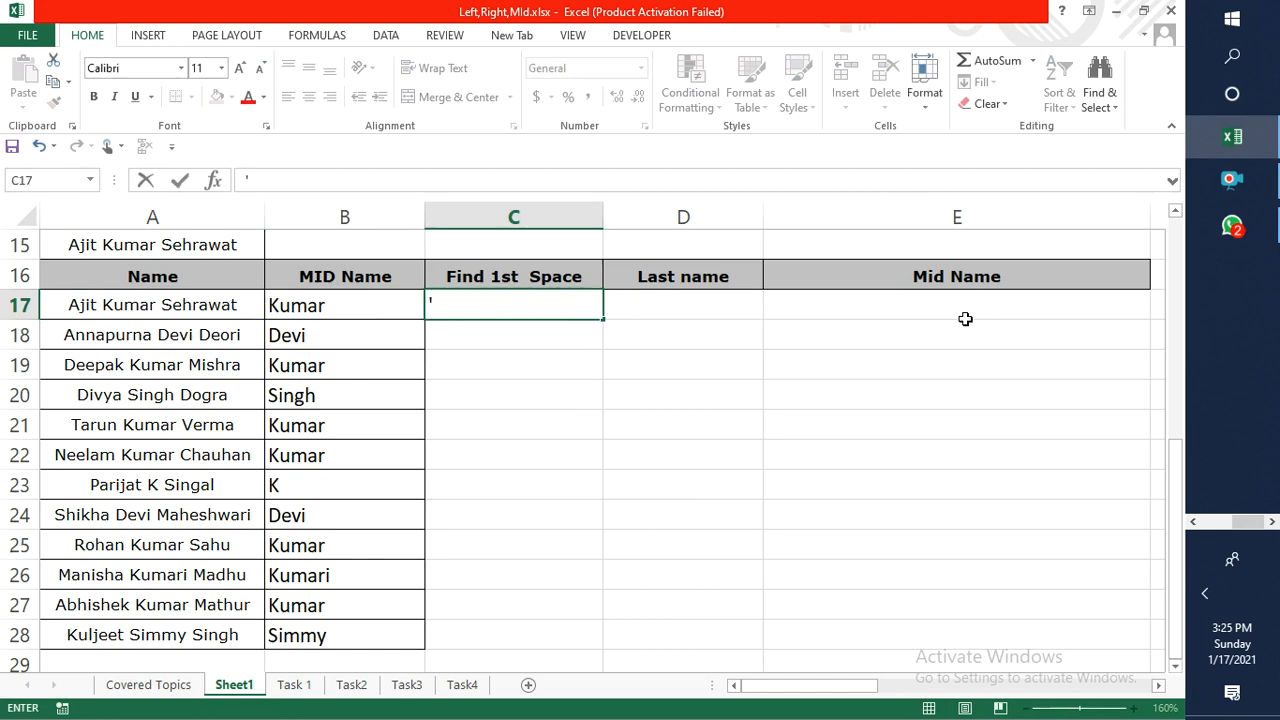
pyautogui.write('=(Text,First Spacr')
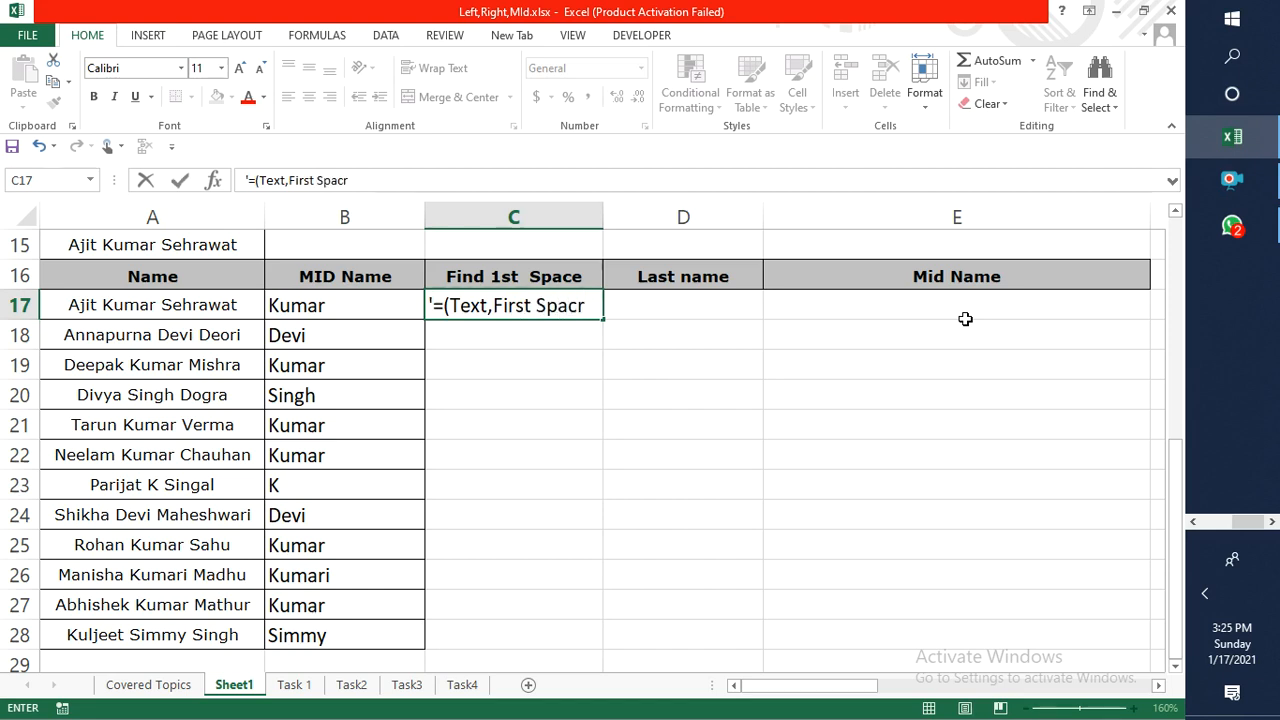
pyautogui.press('BackSpace')
pyautogui.write('e+1,')
pyautogui.write('2nd ')
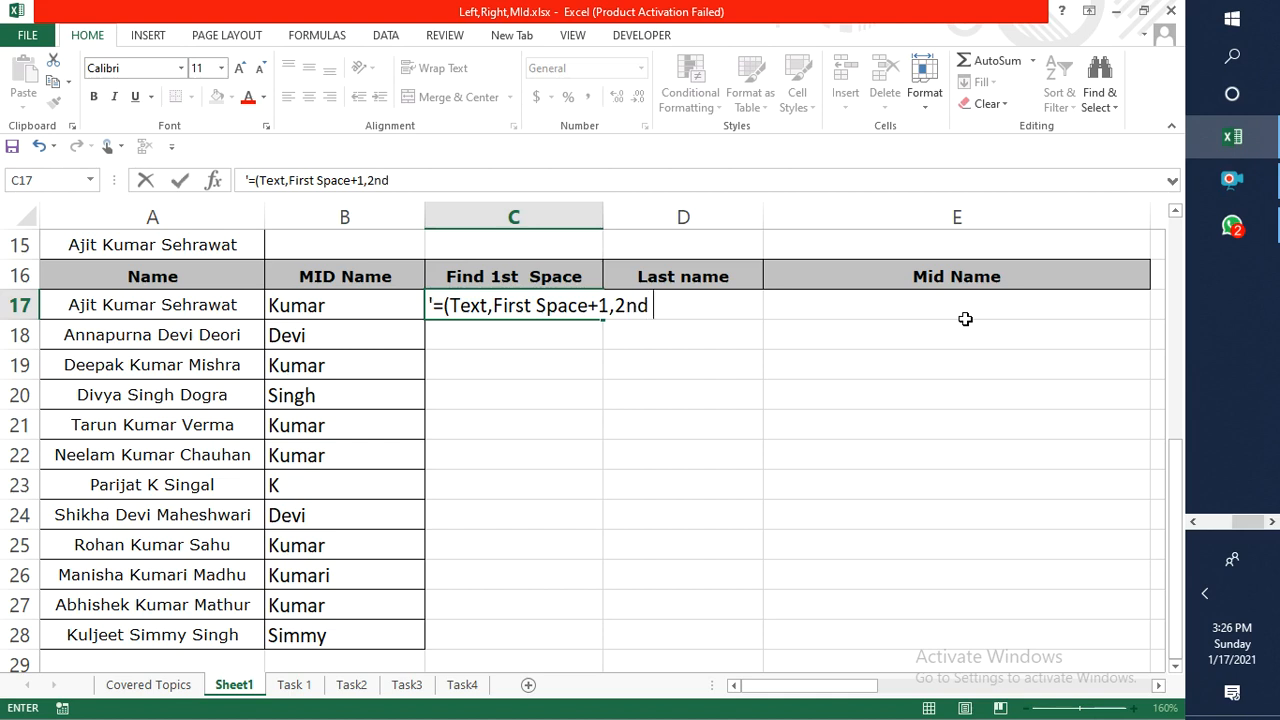
pyautogui.write('Sp')
pyautogui.write('ace')
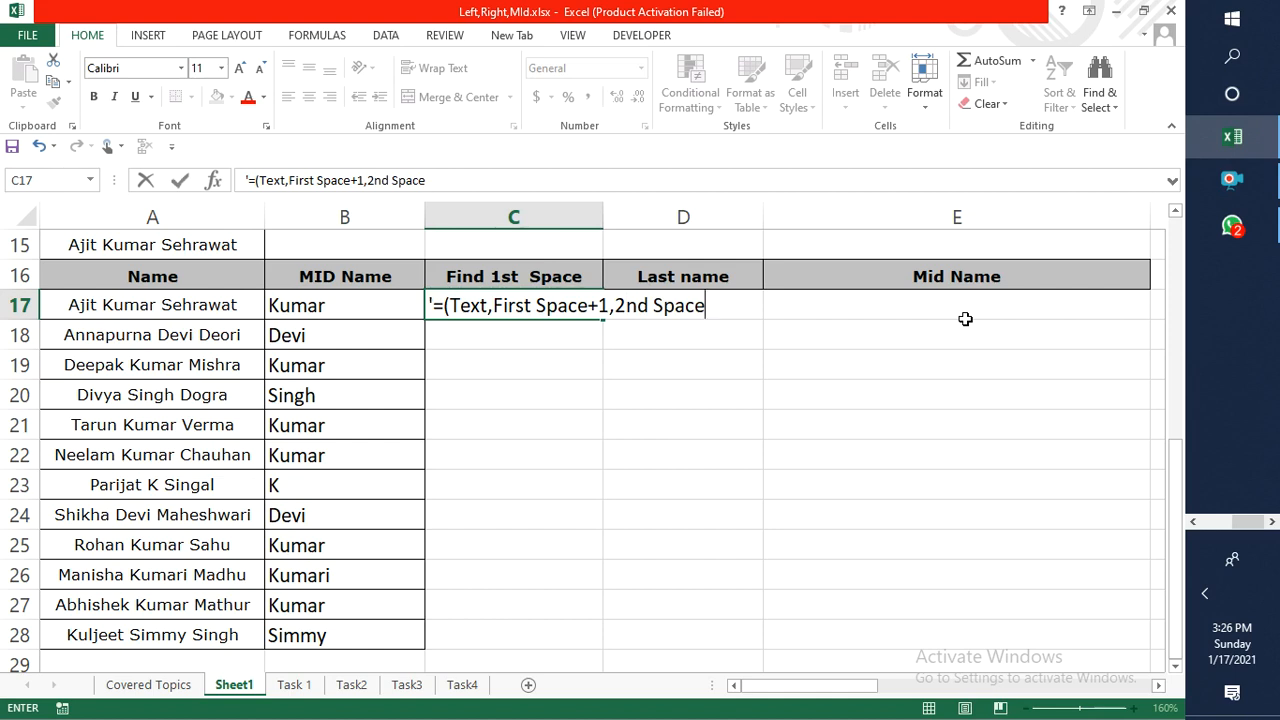
pyautogui.write('+1)')
# Enclose 2nd Space+1 in parentheses, append -1-First Space with a closing parenthesis, and enter the explanation in C17.
pyautogui.moveTo(614, 302); pyautogui.dragTo(625, 302)
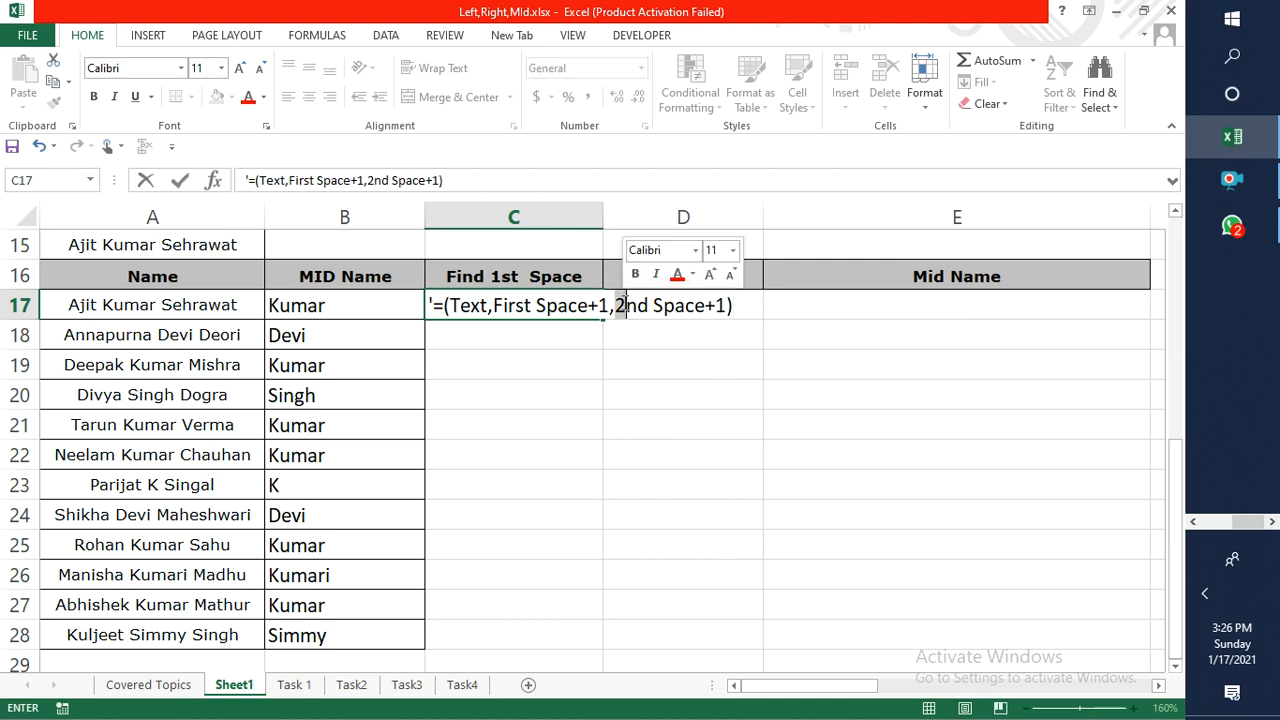
pyautogui.click(617, 305)
pyautogui.write('(')
pyautogui.click(748, 305)
pyautogui.write('-1')
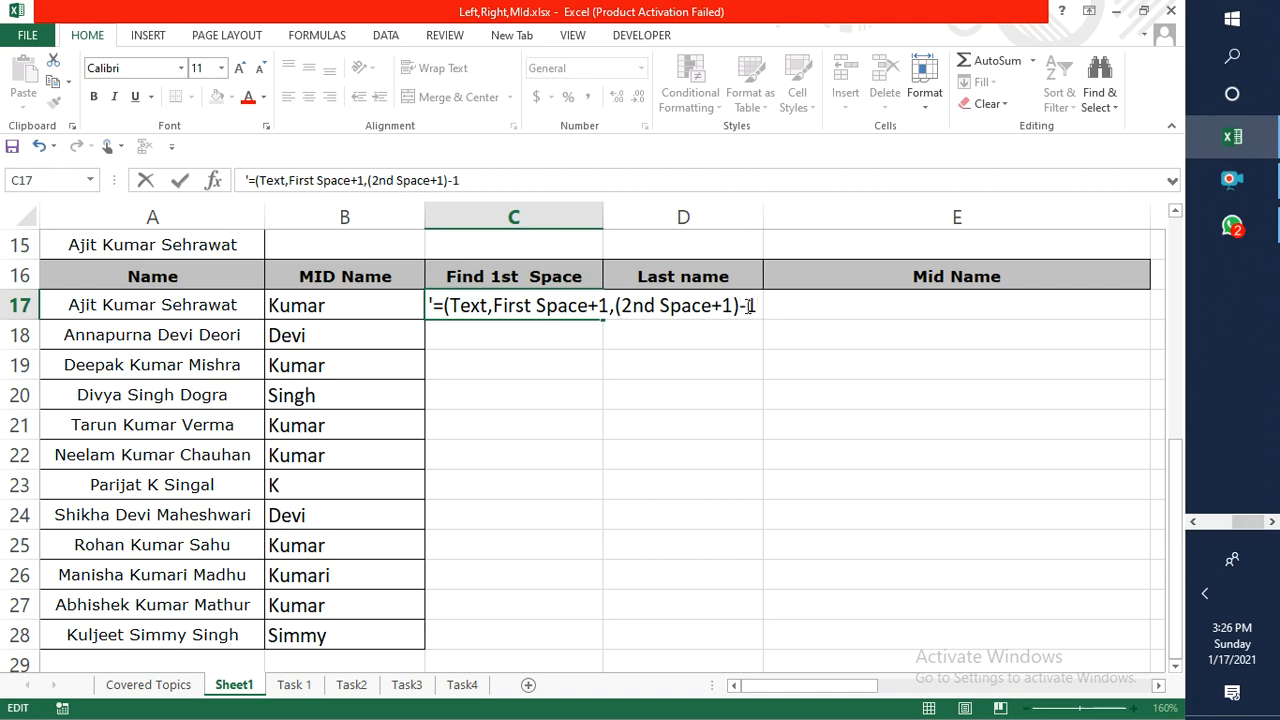
pyautogui.write('-First Space')
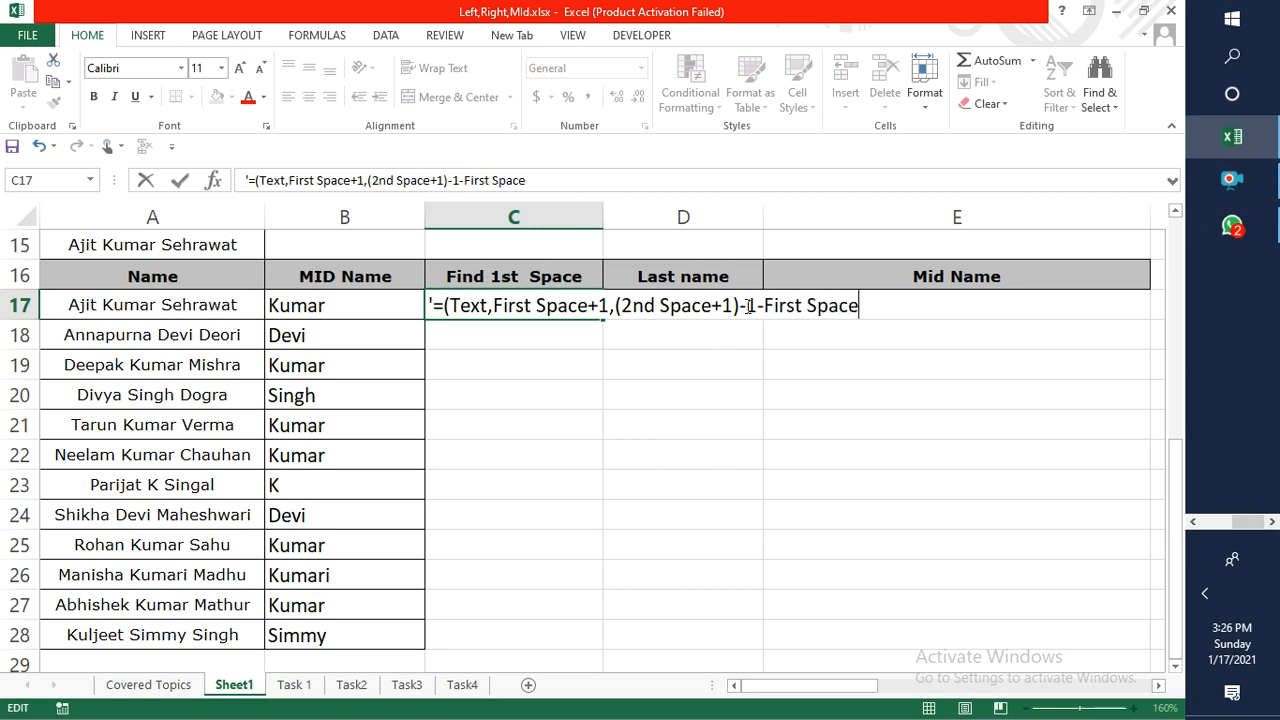
pyautogui.write(')')
pyautogui.press('Return')
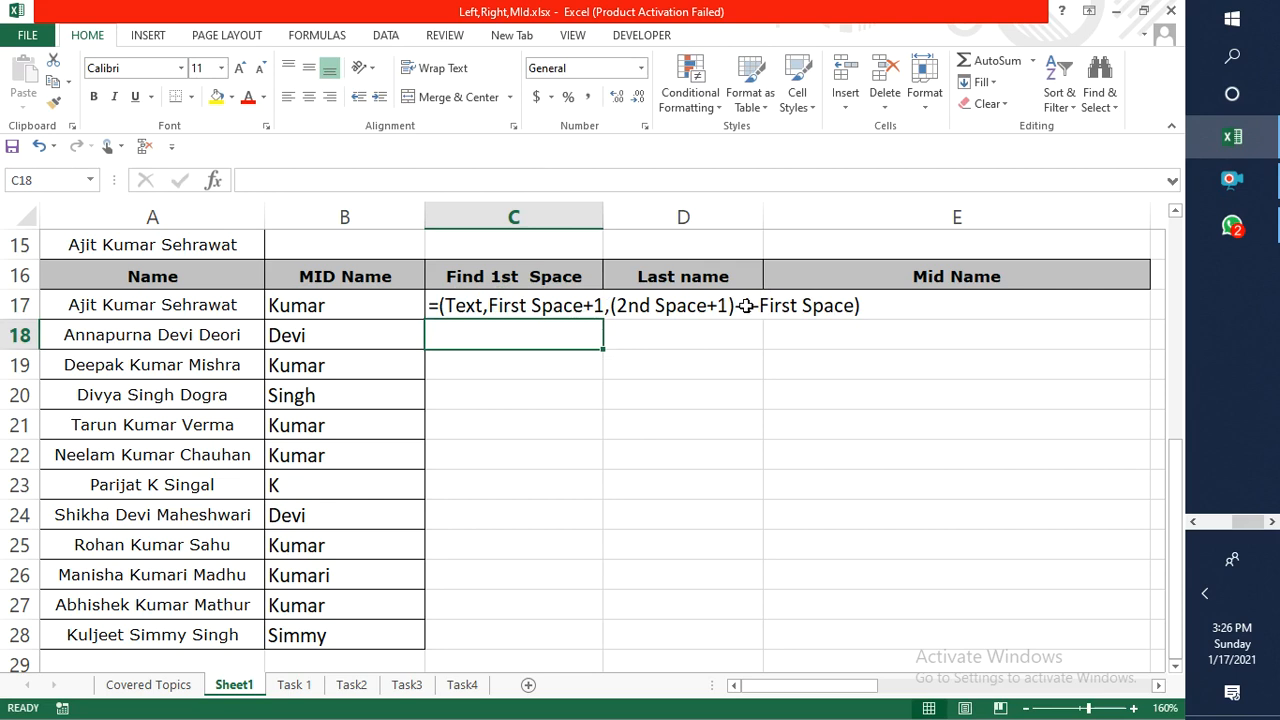
# Examine the text, start_num and num_chars arguments of the MID formula in B17, comparing them with the pattern note in C17.
pyautogui.press('Up')
pyautogui.press('Left')
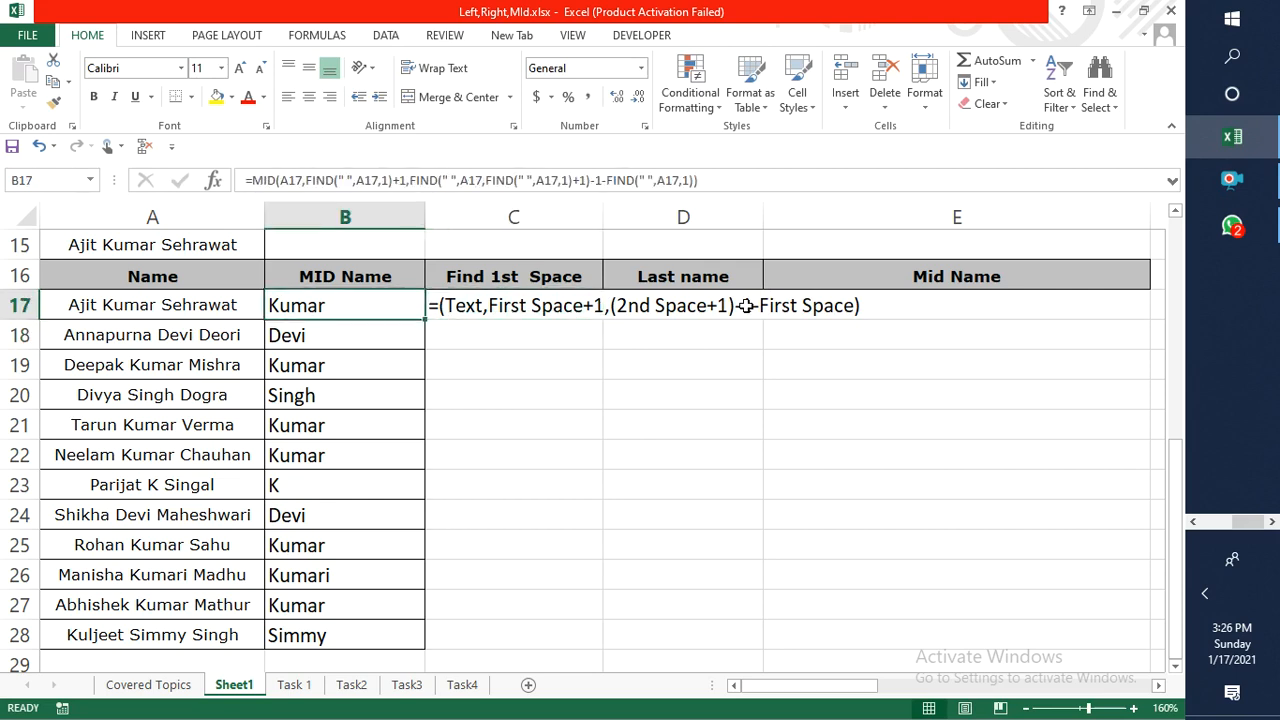
pyautogui.press('F2')
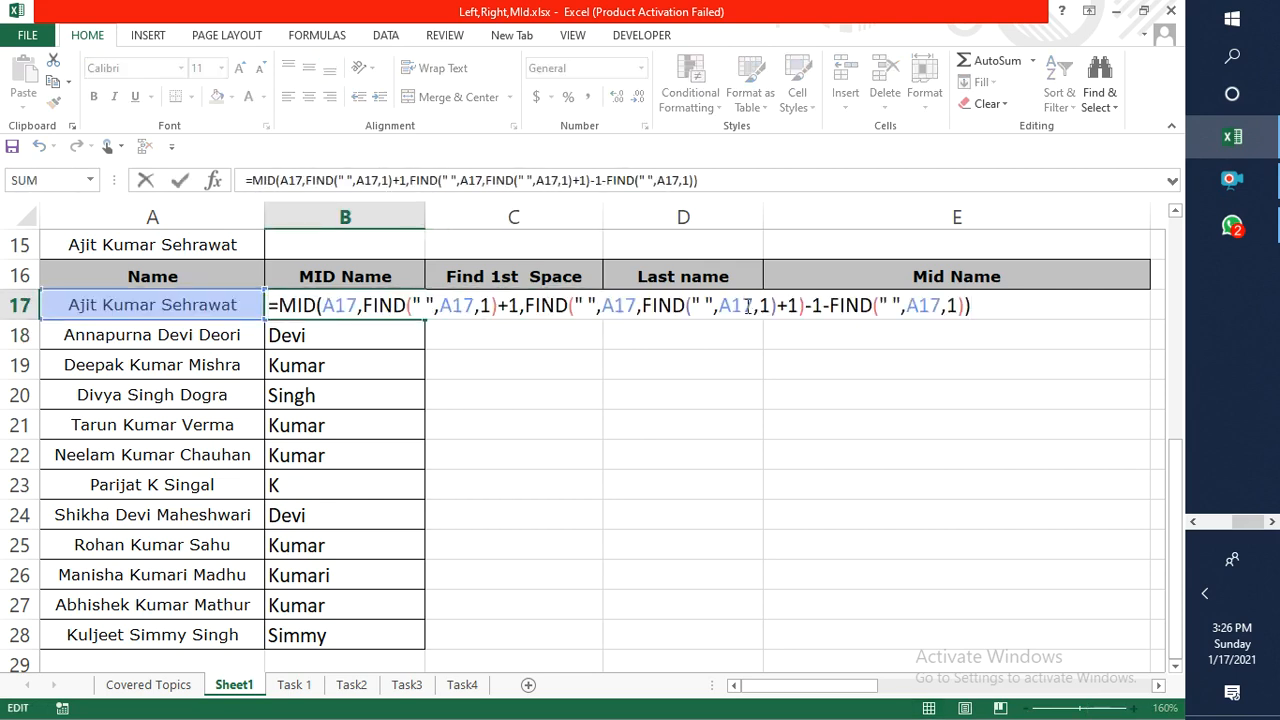
pyautogui.click(302, 306)
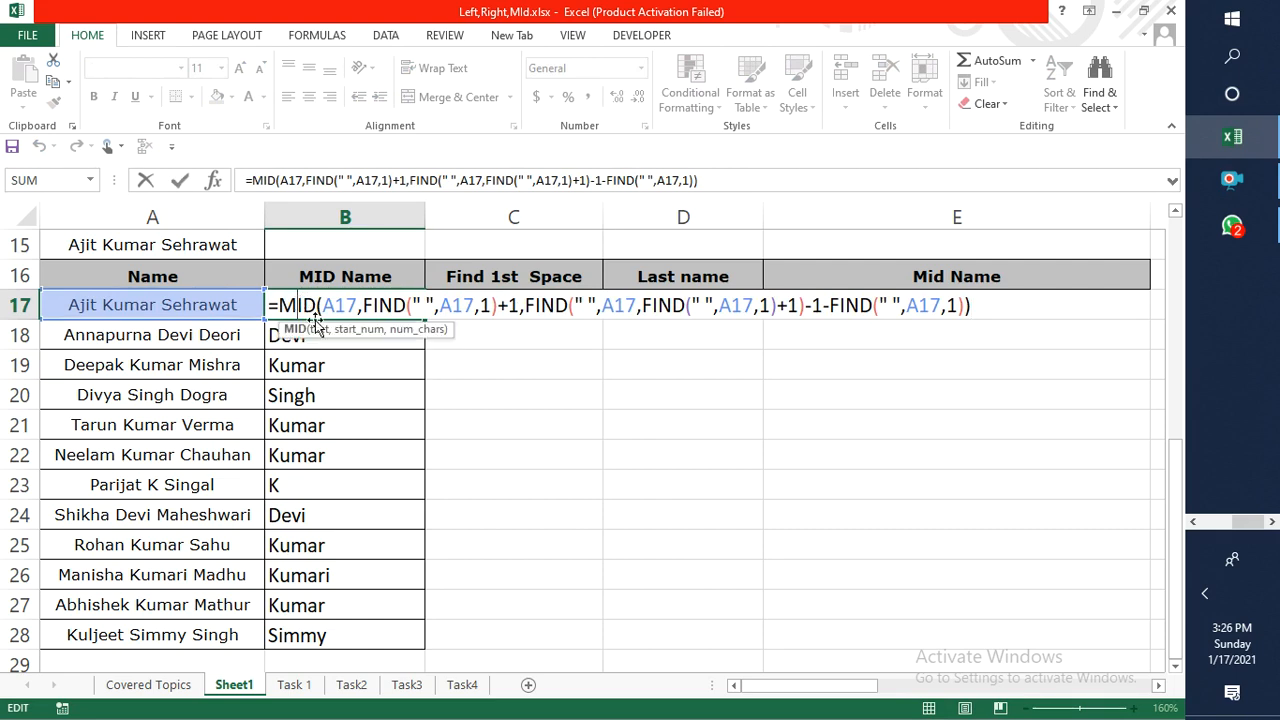
pyautogui.click(321, 331)
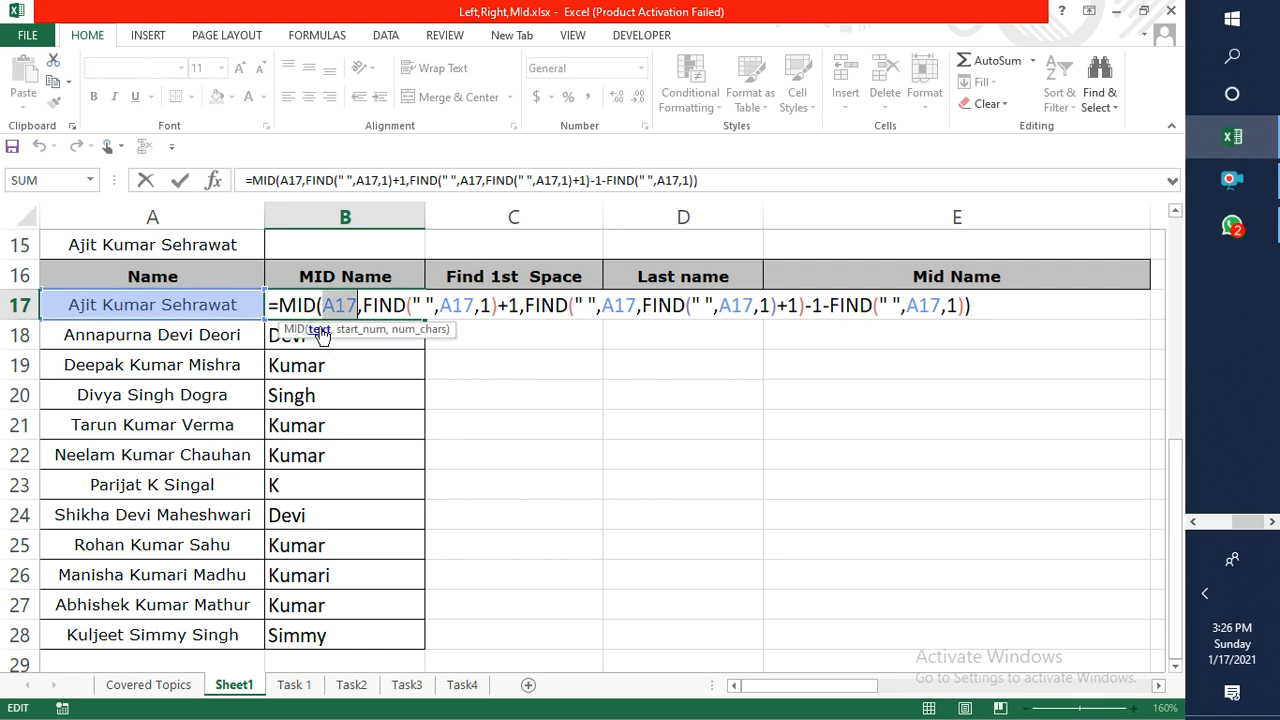
pyautogui.click(358, 330)
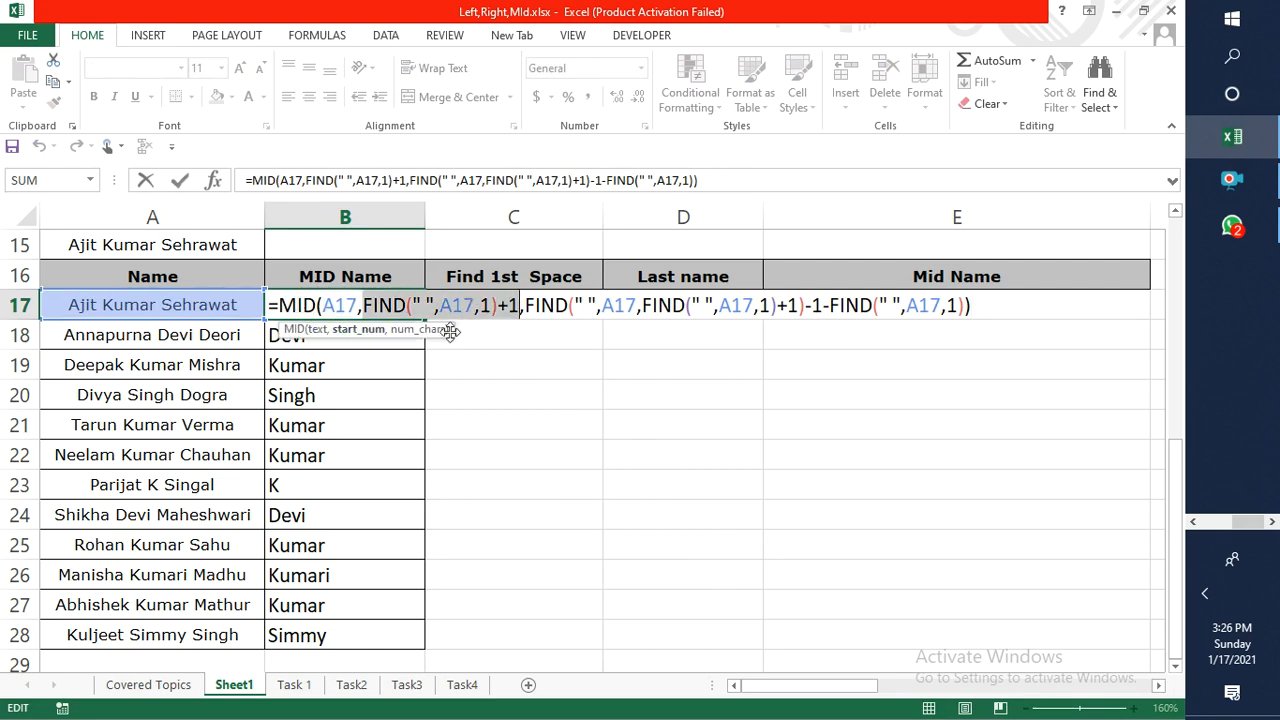
pyautogui.click(420, 330)
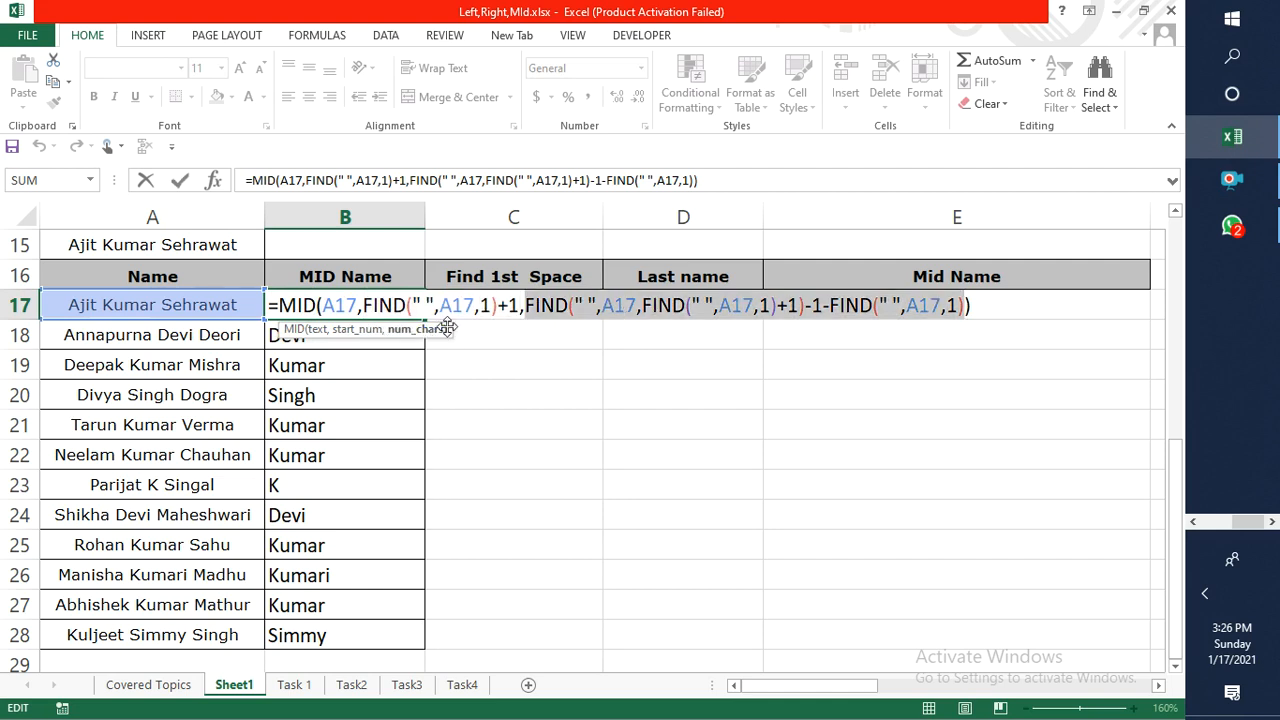
pyautogui.click(614, 305)
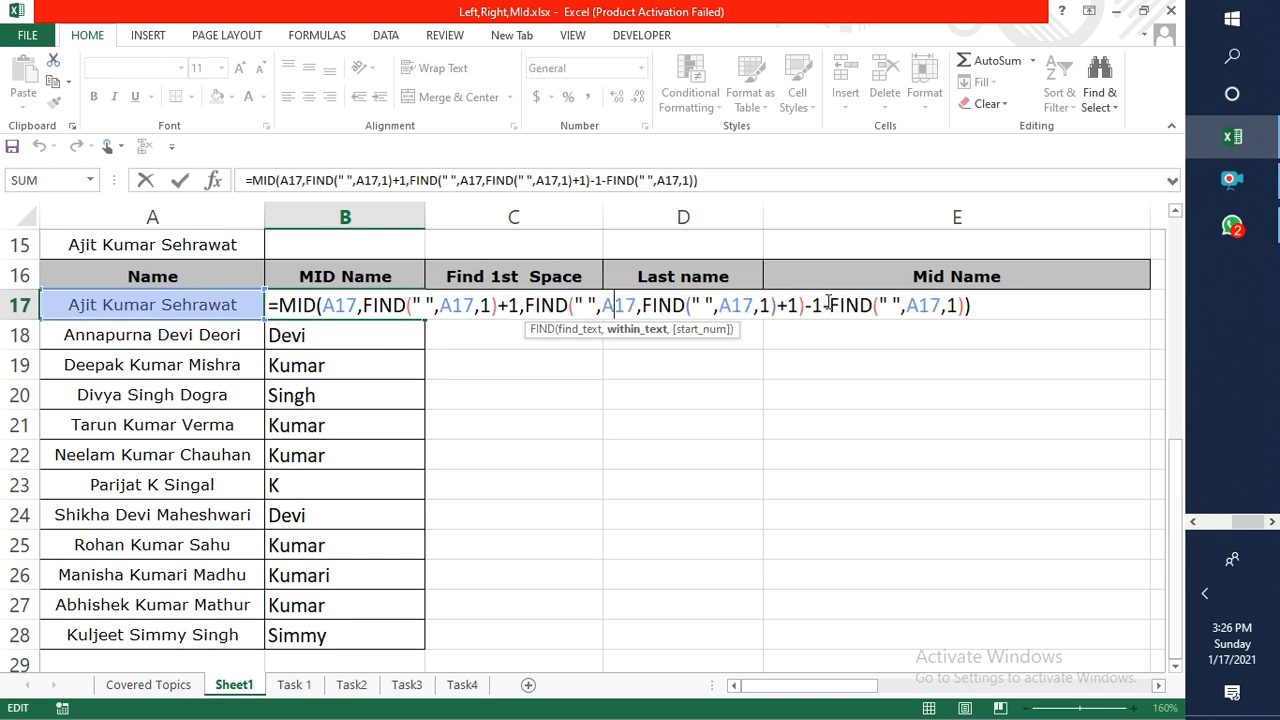
pyautogui.press('Escape')
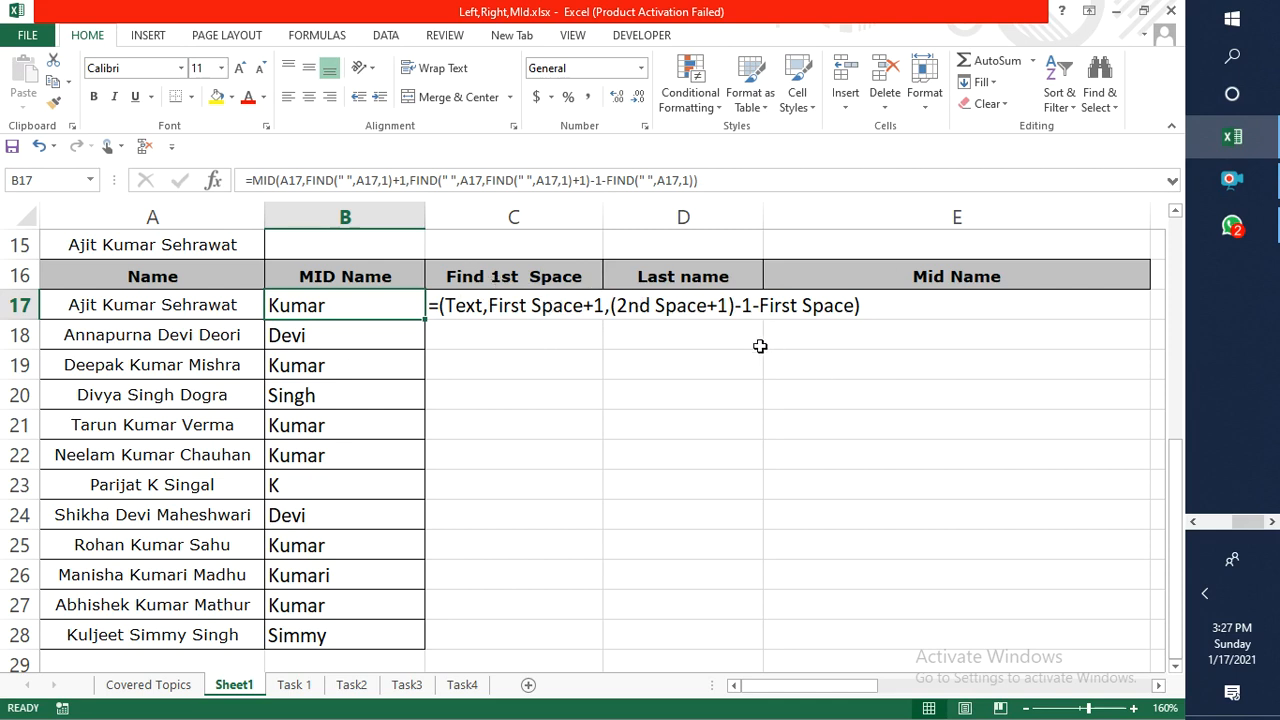
pyautogui.press('Up')
pyautogui.press('Right')
pyautogui.press('Down')
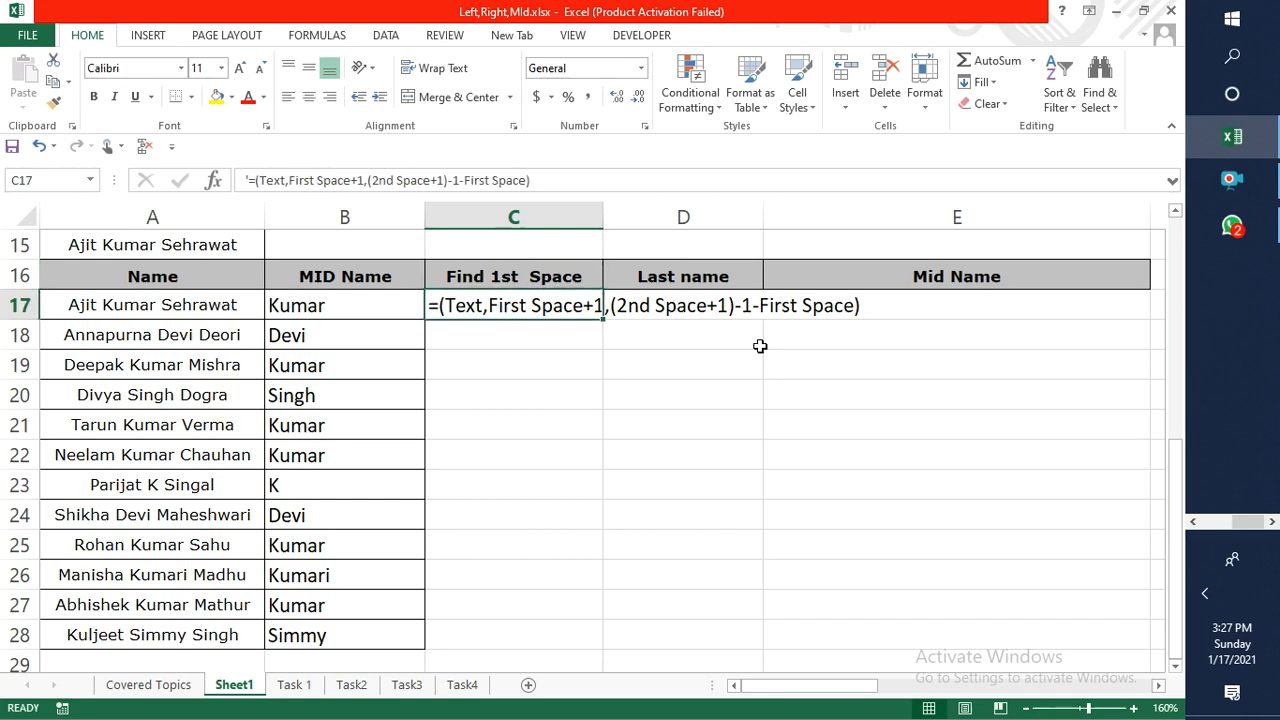
# Look through Sheet1's column headings up to "Initial letters of left and right" and the MID Name table beneath.
pyautogui.scroll(5, 382, 376)
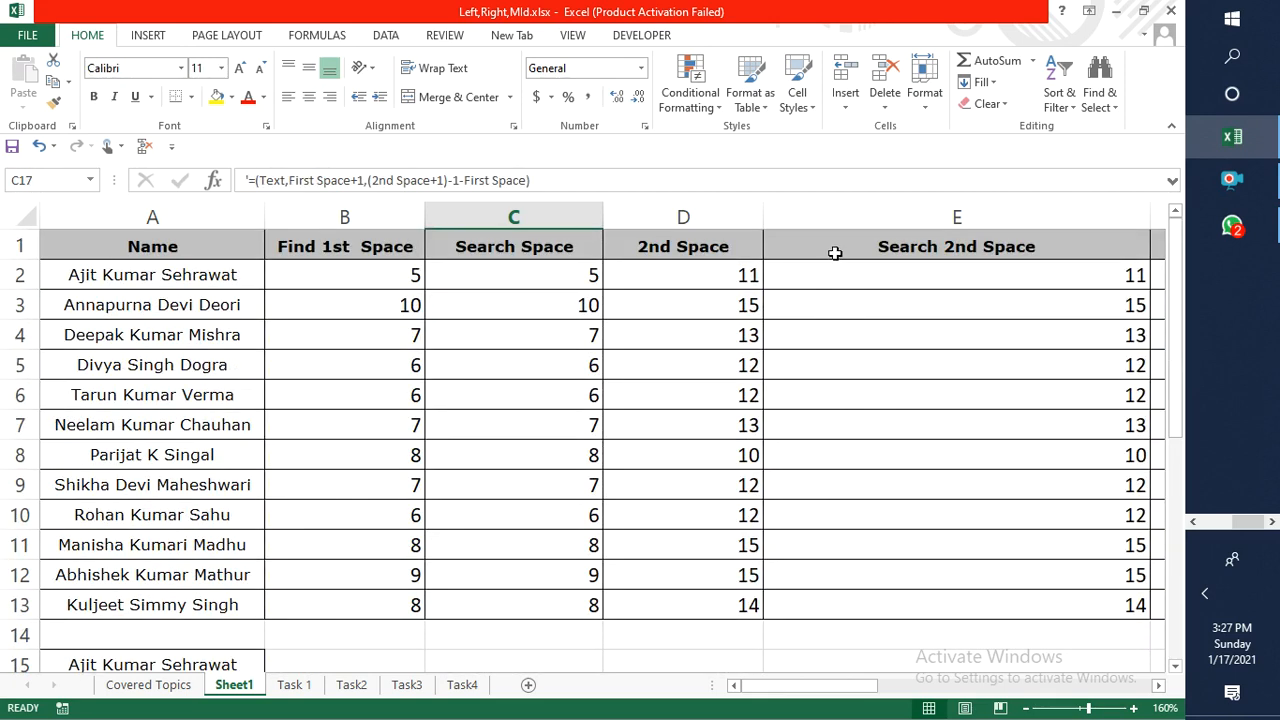
pyautogui.click(829, 255)
pyautogui.press('Right')
pyautogui.press('Right')
pyautogui.press('Right')
pyautogui.press('Right')
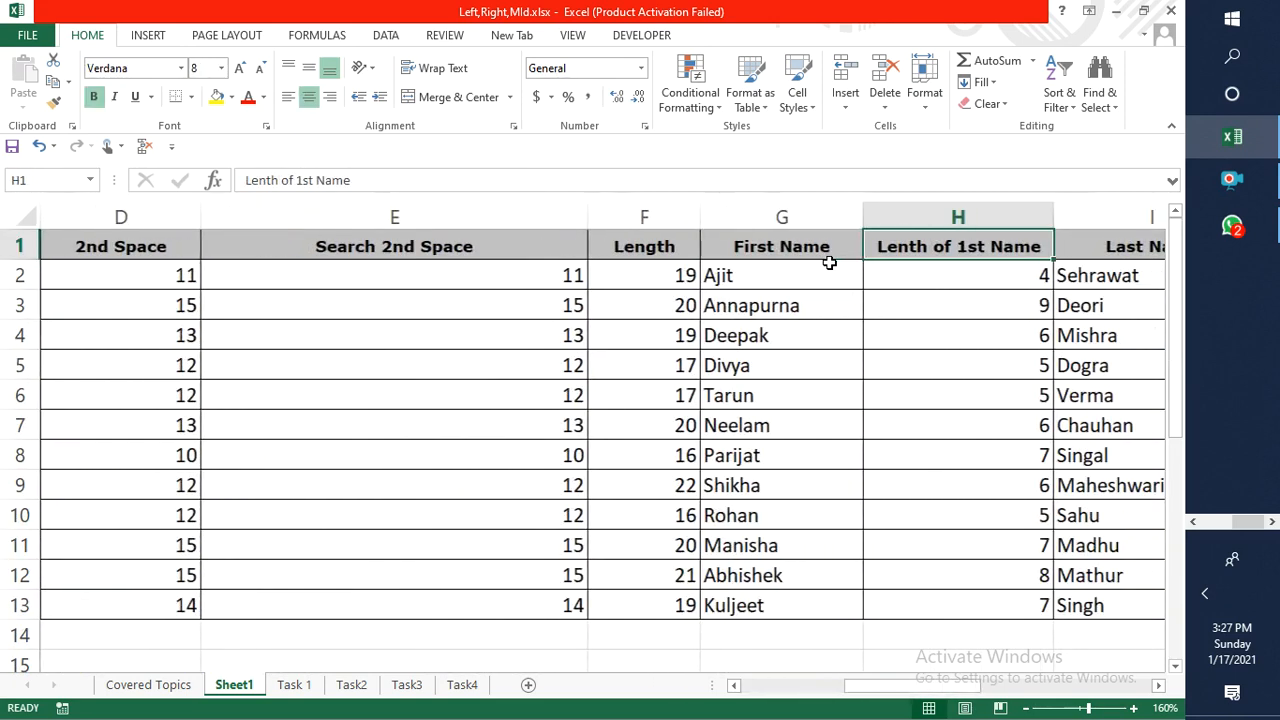
pyautogui.press('Right')
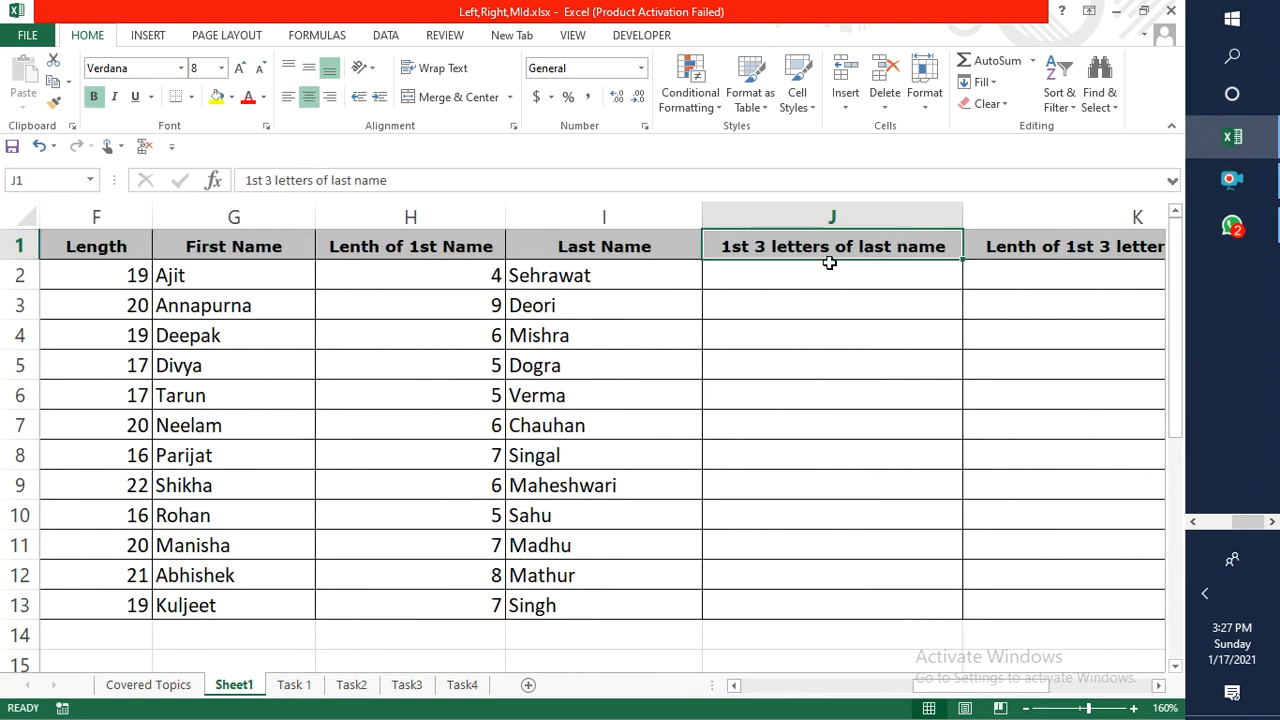
pyautogui.press('Right')
pyautogui.press('Right')
pyautogui.press('Right')
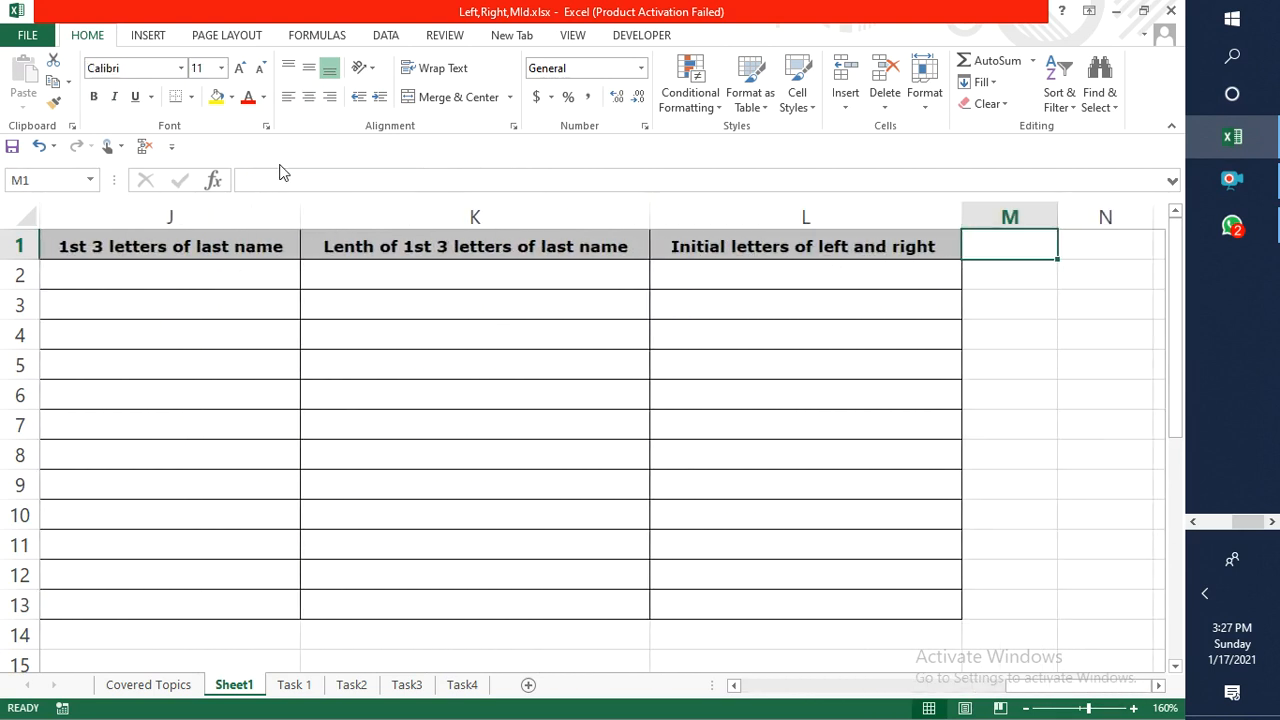
pyautogui.scroll(-3, 287, 362)
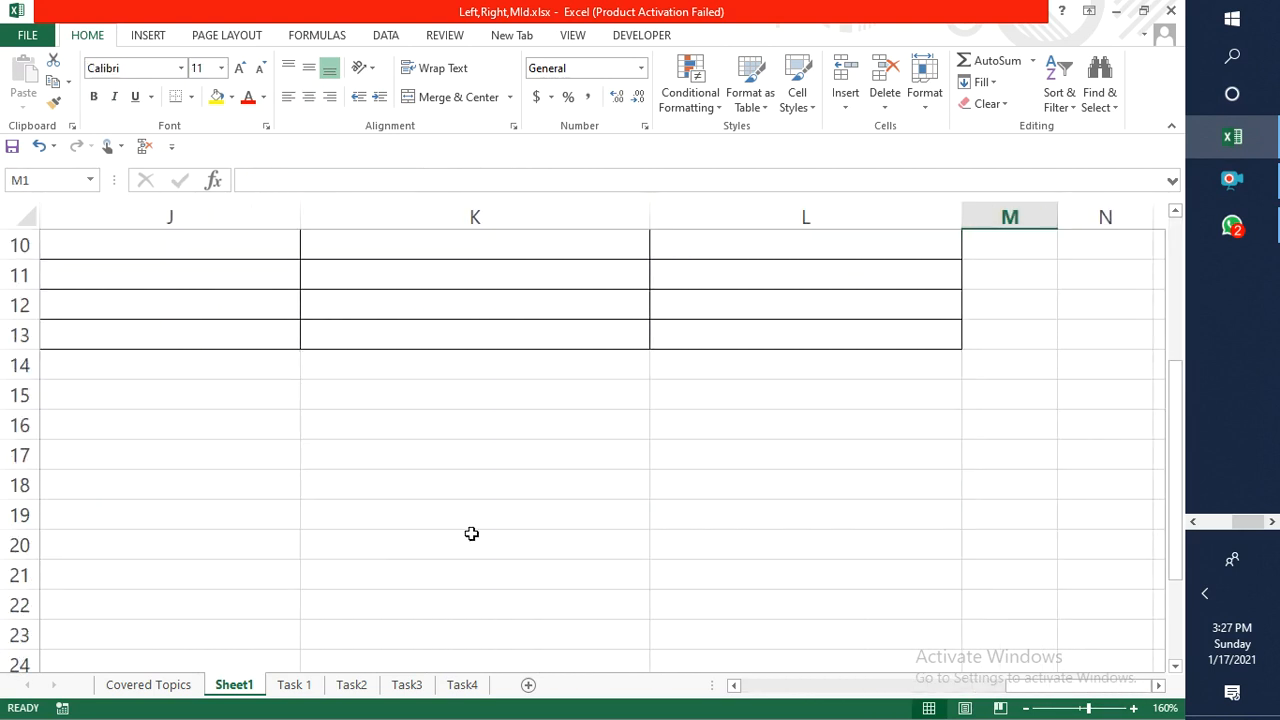
pyautogui.hotkey('ctrl', 'Left')
pyautogui.hotkey('ctrl', 'Left')
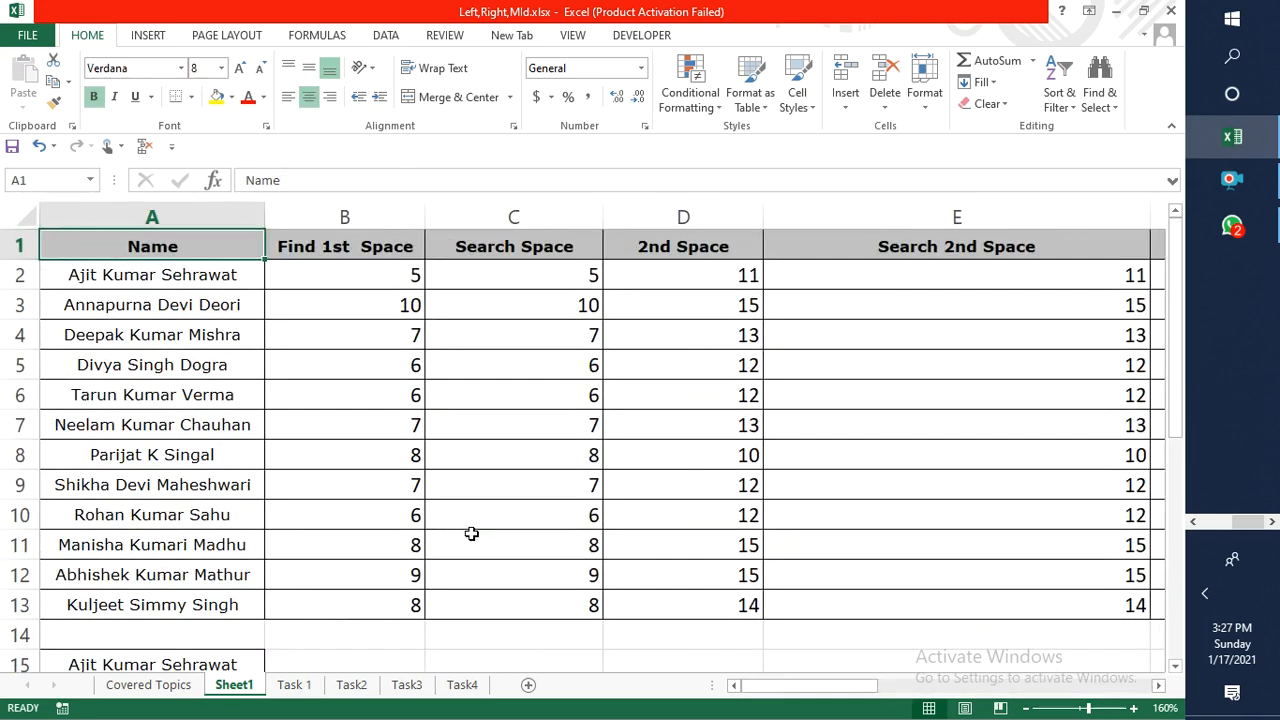
pyautogui.scroll(-4, 471, 532)
pyautogui.scroll(-4, 374, 517)
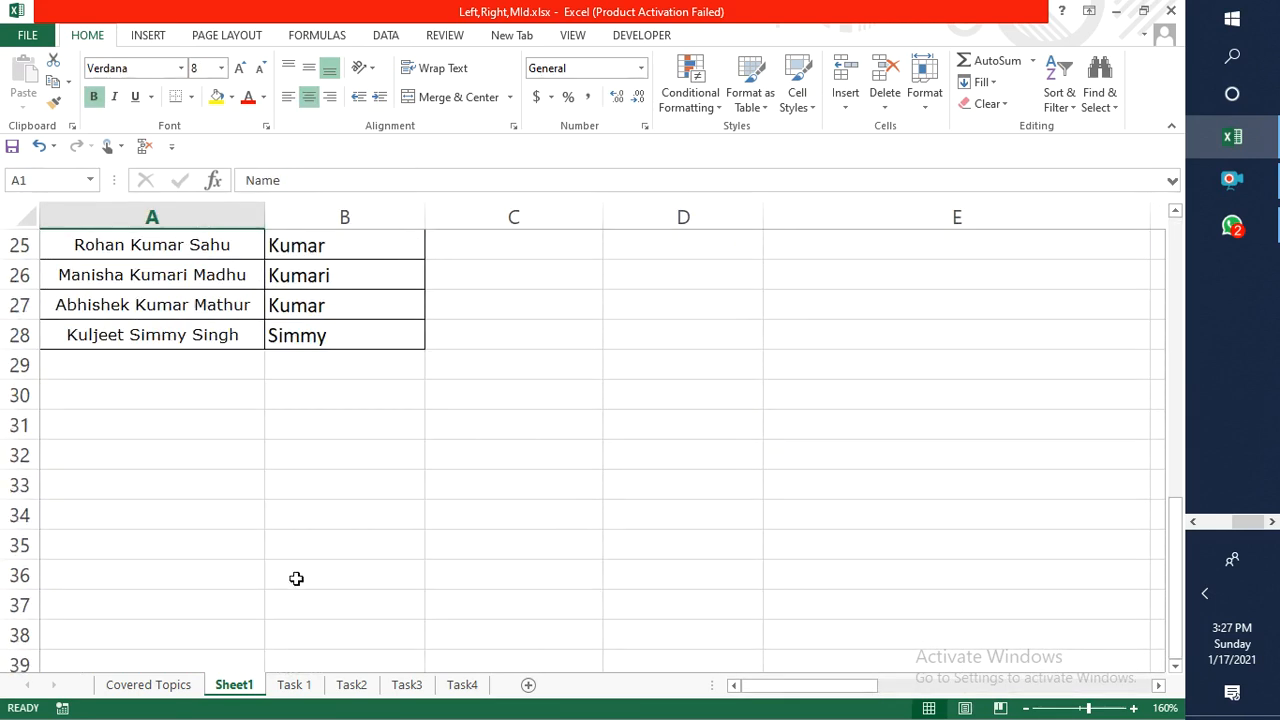
# Open the Task 1 sheet and inspect the formula in the Hint column at E7.
pyautogui.click(291, 684)
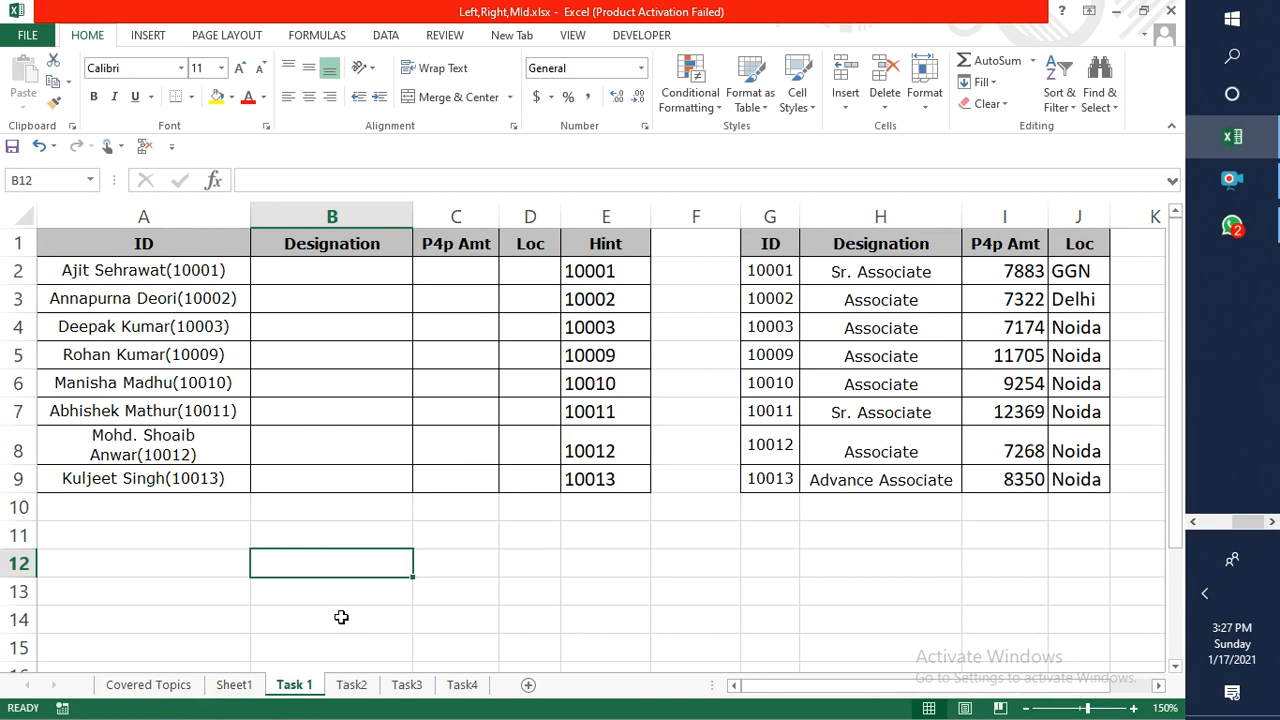
pyautogui.press('Up')
pyautogui.press('Up')
pyautogui.press('Up')
pyautogui.press('Up')
pyautogui.press('Right')
pyautogui.press('Right')
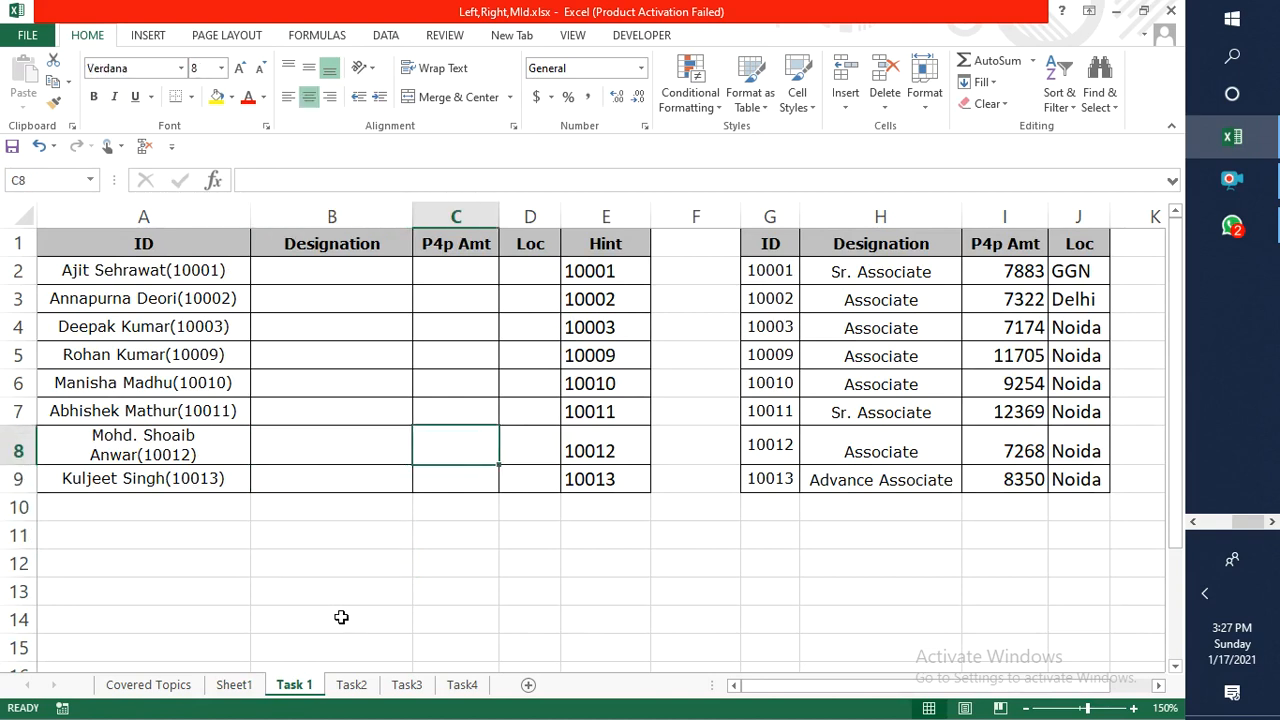
pyautogui.press('Right')
pyautogui.press('Up')
pyautogui.press('Up')
pyautogui.press('Up')
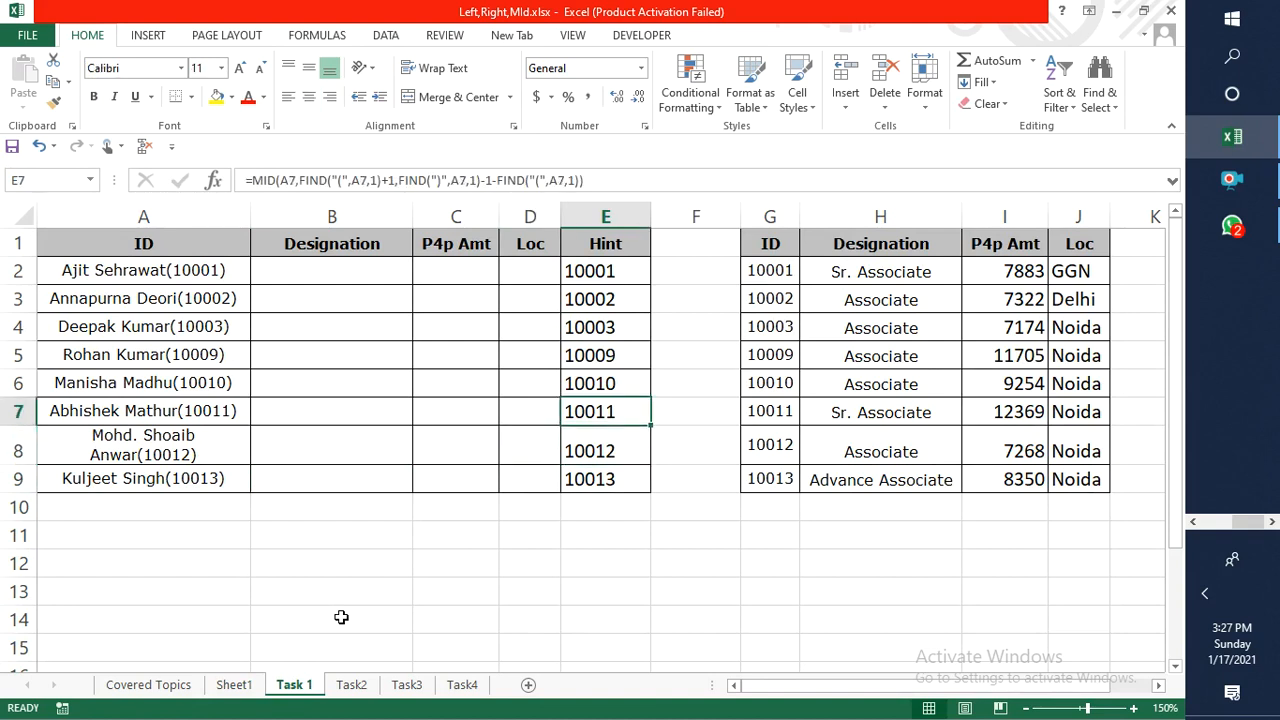
# Check the first ID entry in A2 and select the empty Designation cell B2 beside it.
pyautogui.press('Left')
pyautogui.press('Left')
pyautogui.press('Up')
pyautogui.press('Up')
pyautogui.press('Up')
pyautogui.press('Left')
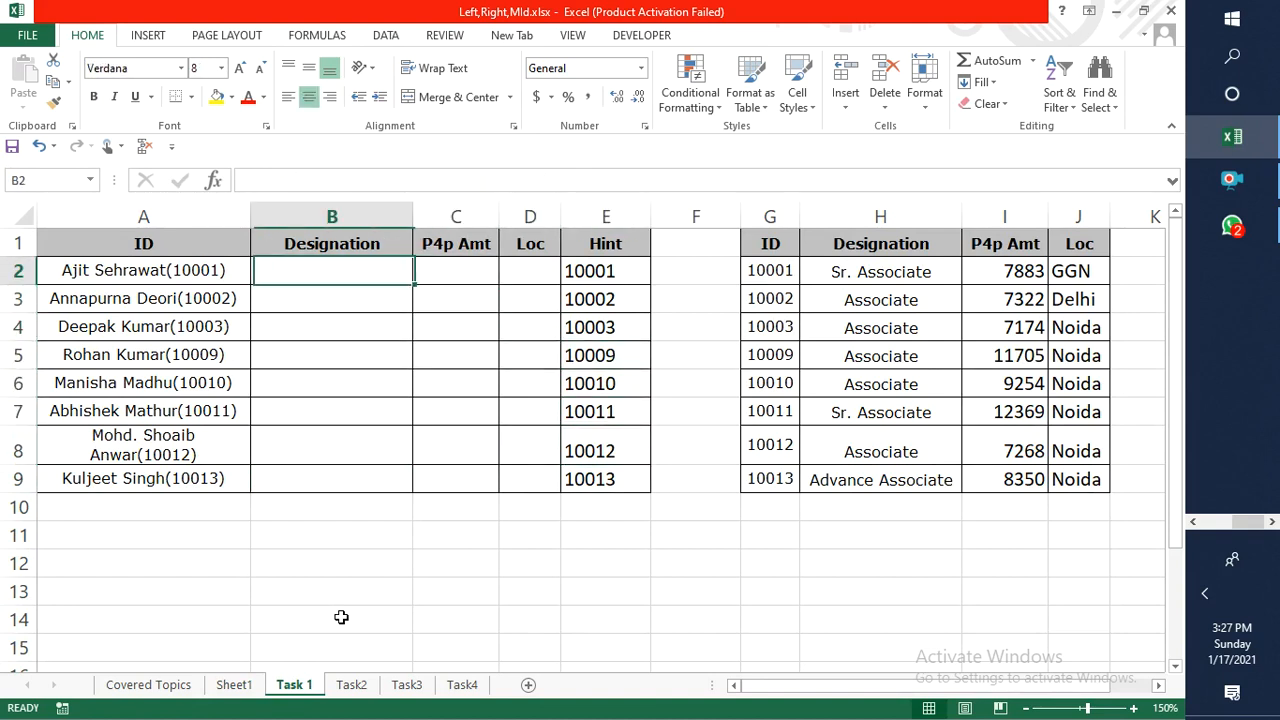
pyautogui.press('Left')
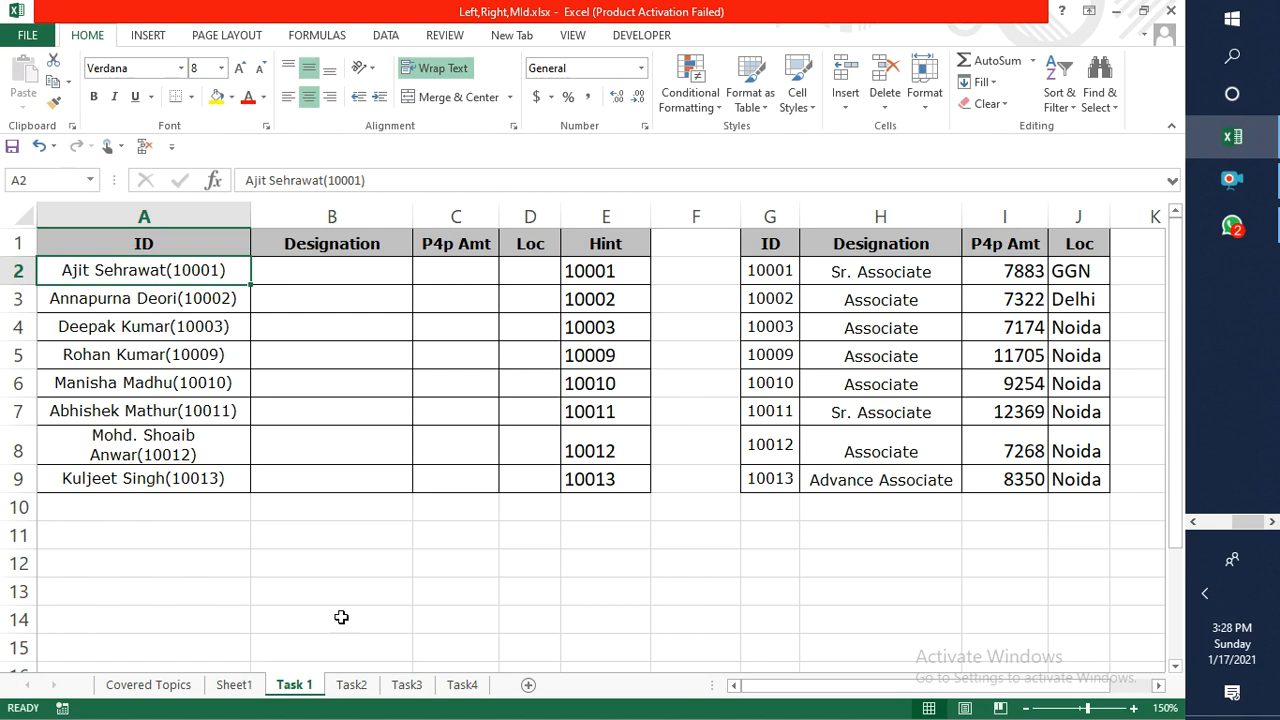
pyautogui.press('Right')
pyautogui.press('Left')
pyautogui.press('Right')
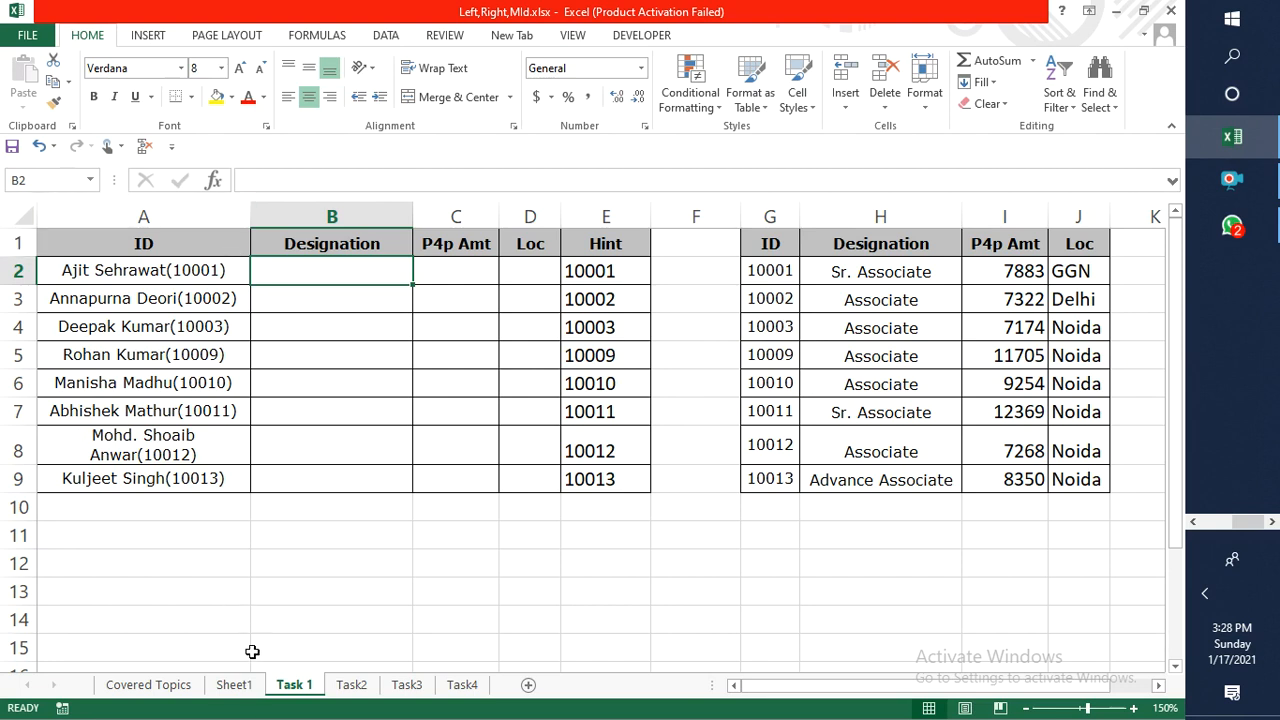
# Return to Sheet1 and review the MID formula pattern note in C17.
pyautogui.click(234, 684)
pyautogui.scroll(6, 420, 578)
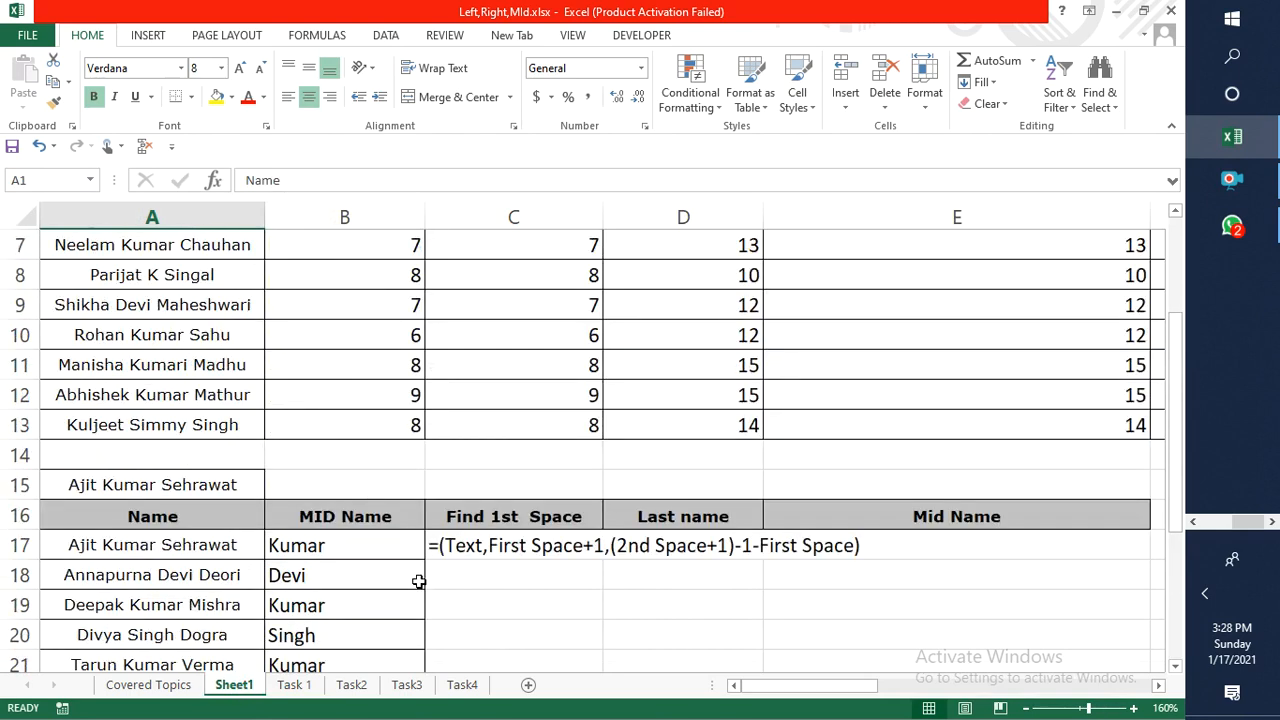
pyautogui.click(462, 548)
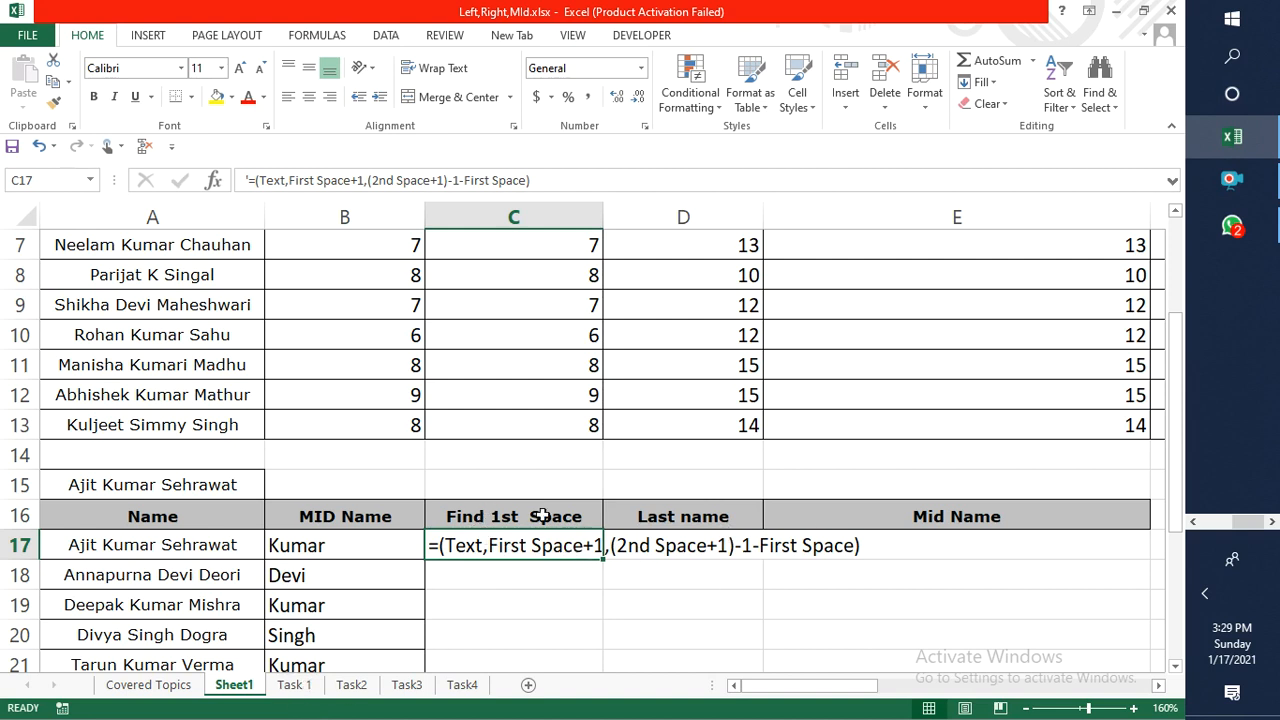
# Start a MID formula in B2 of the Task 1 sheet with A2 as its text argument.
pyautogui.click(294, 684)
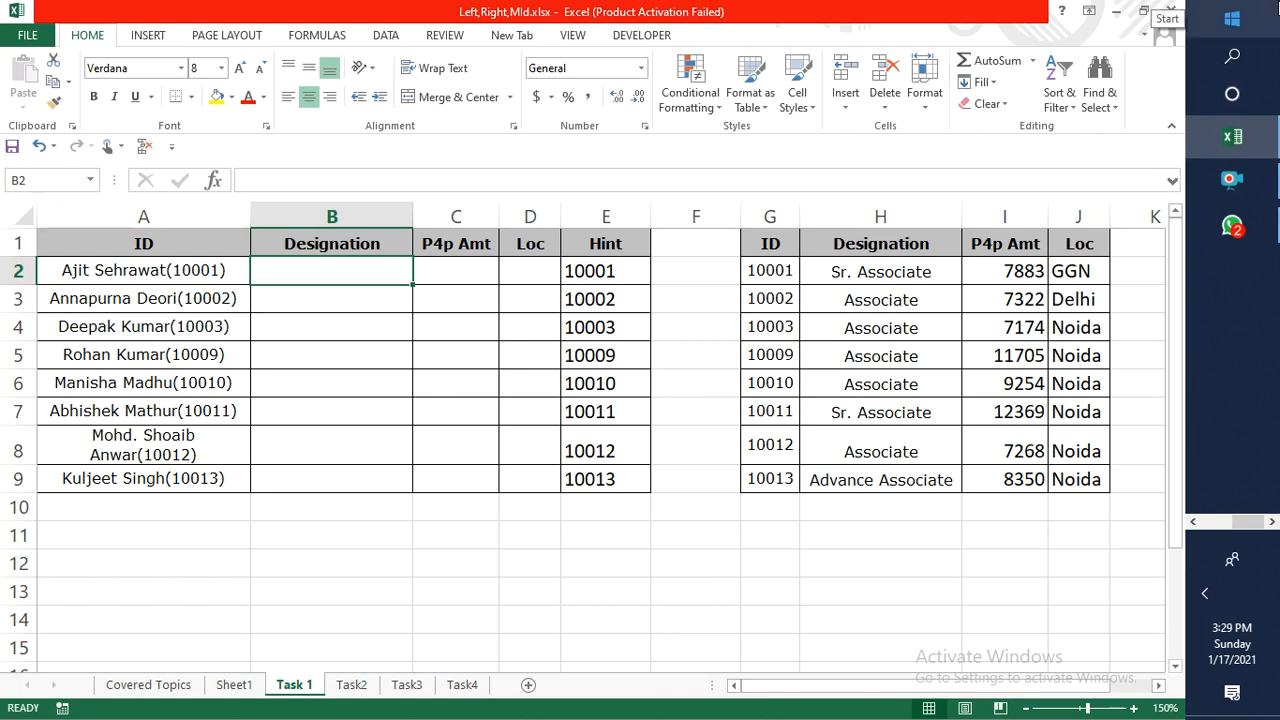
pyautogui.write('=')
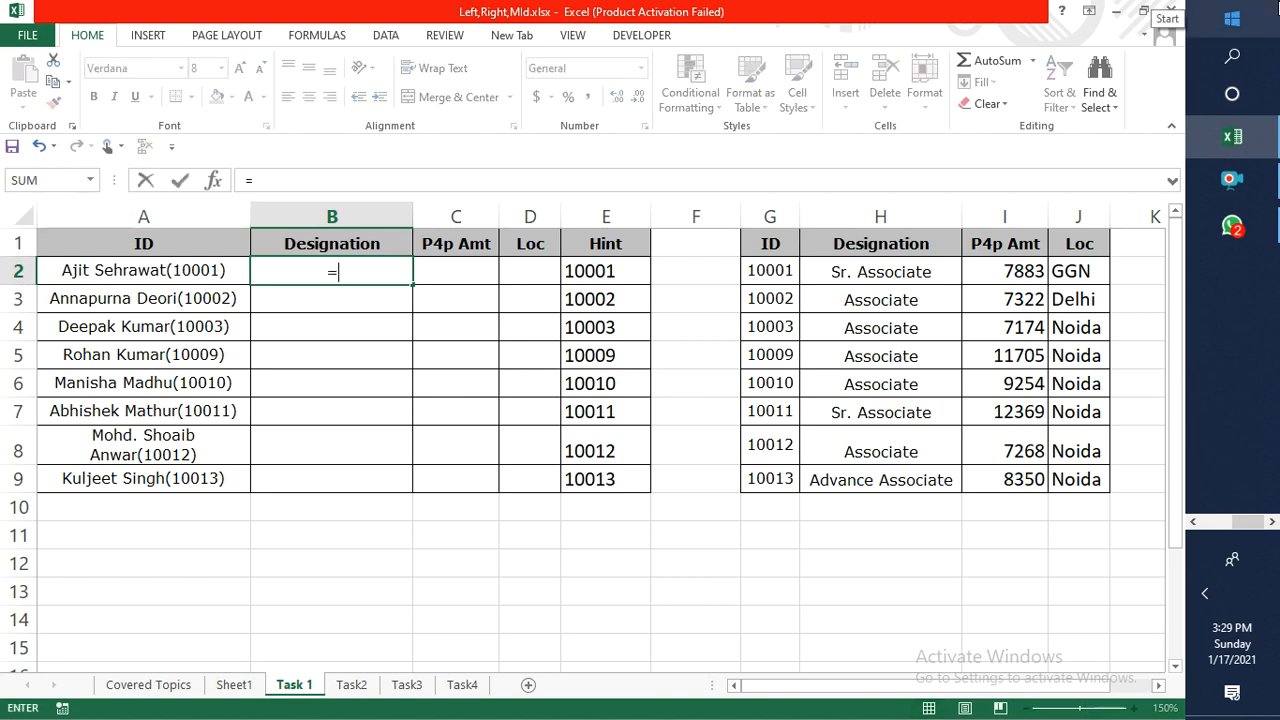
pyautogui.write('Mi')
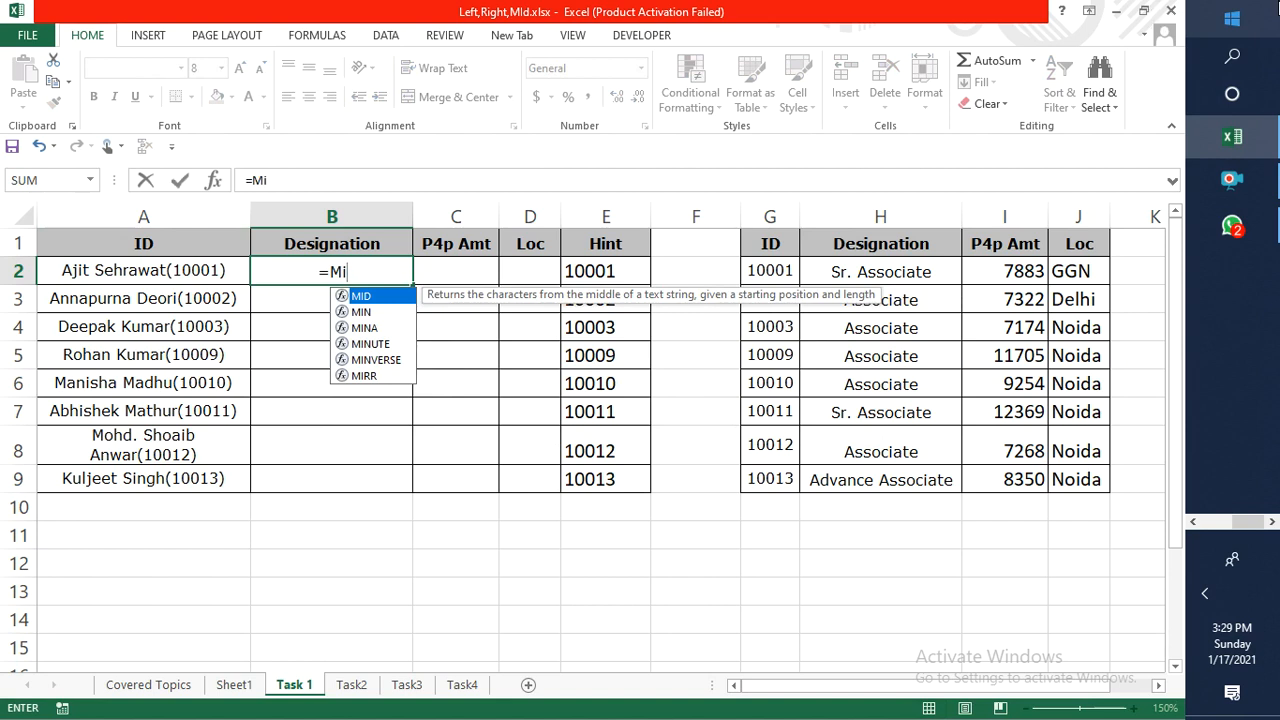
pyautogui.press('Tab')
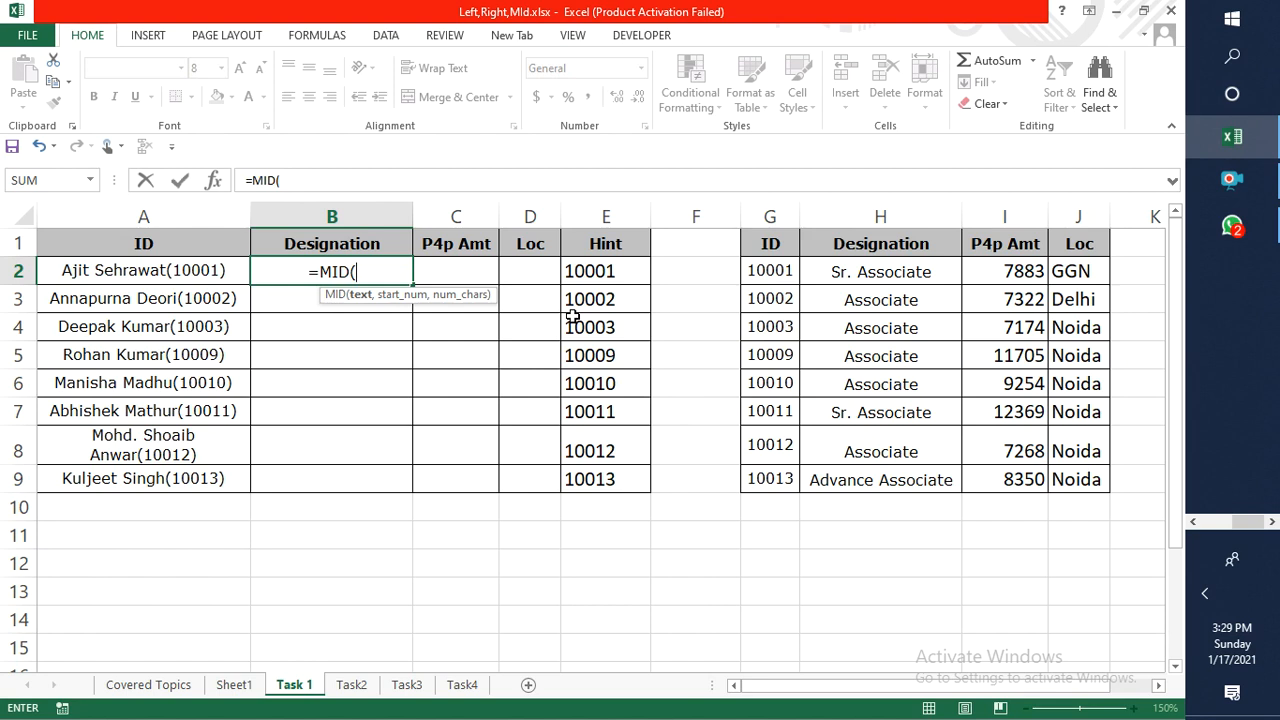
pyautogui.press('Left')
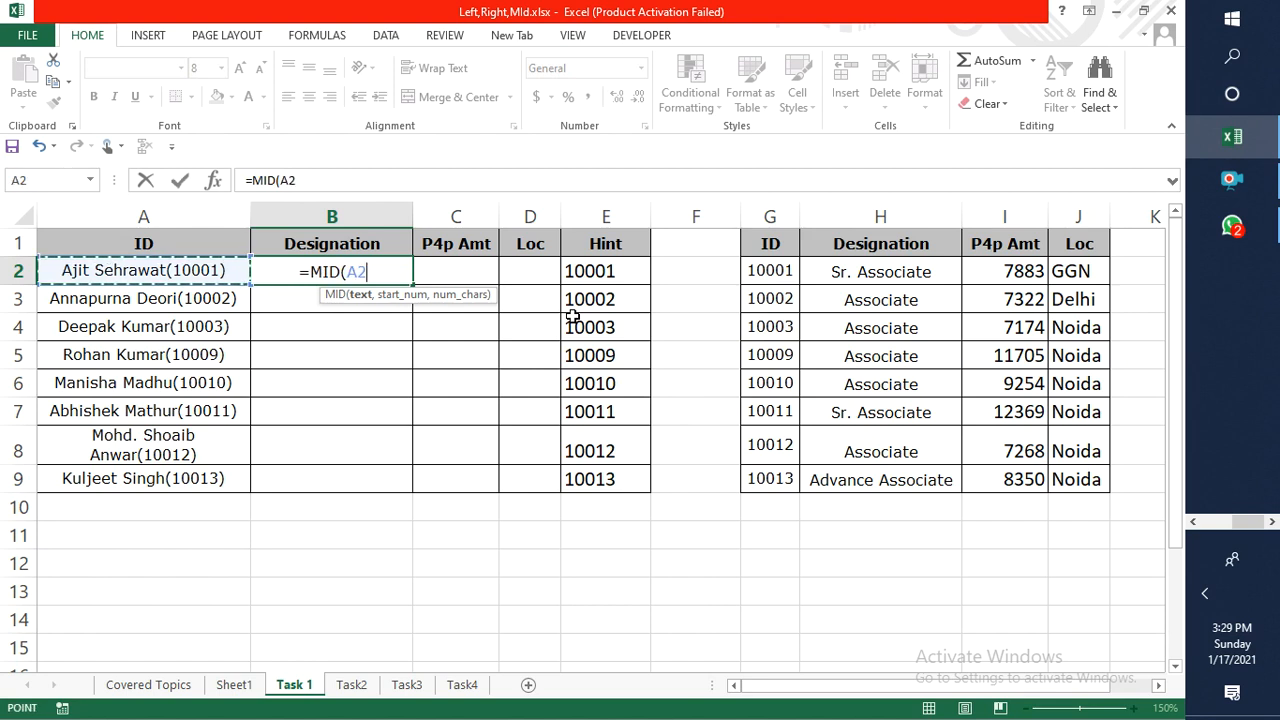
pyautogui.write(',')
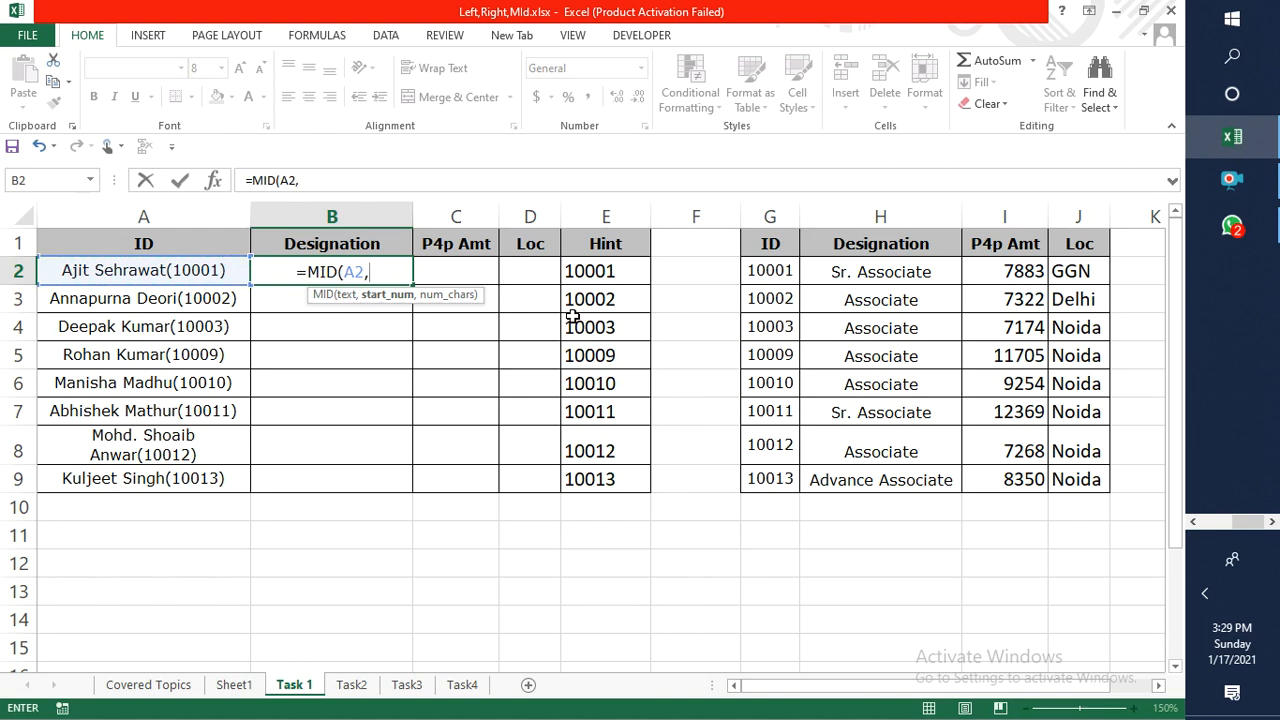
# Add FIND("(",A2,1)+1 as the start_num argument of the MID formula in B2.
pyautogui.write('Fin')
pyautogui.press('Tab')
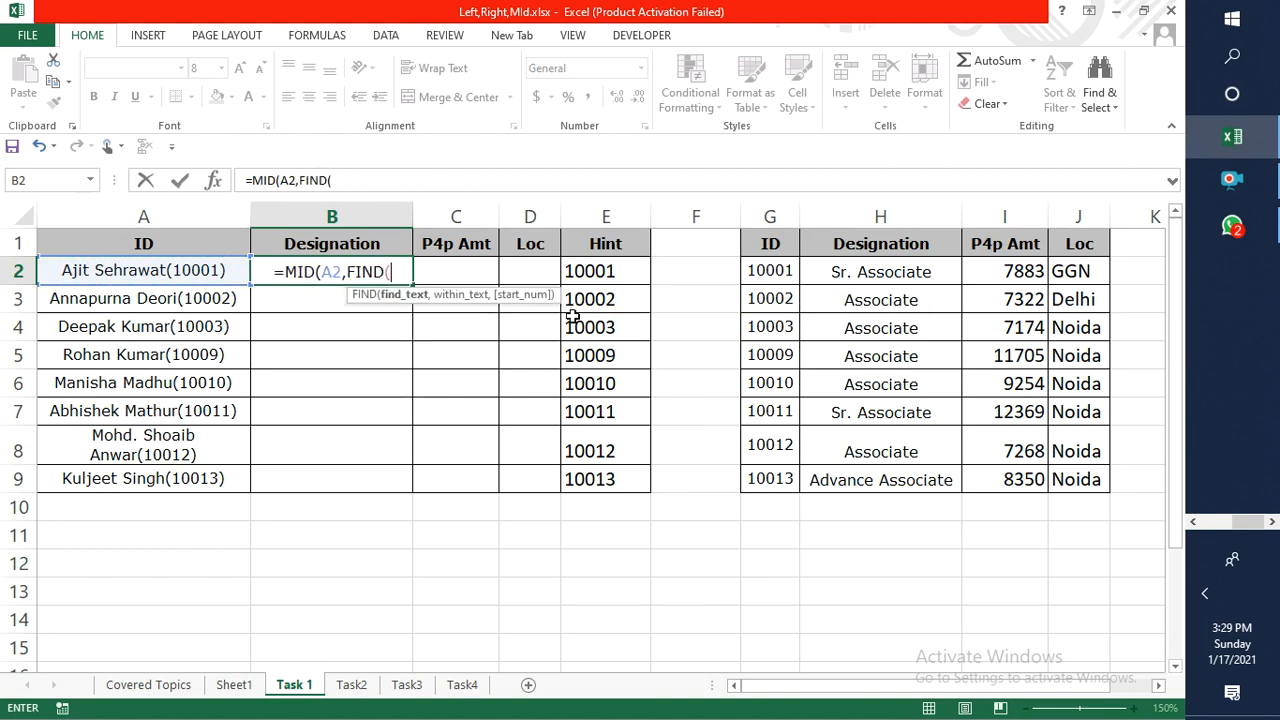
pyautogui.write('"(')
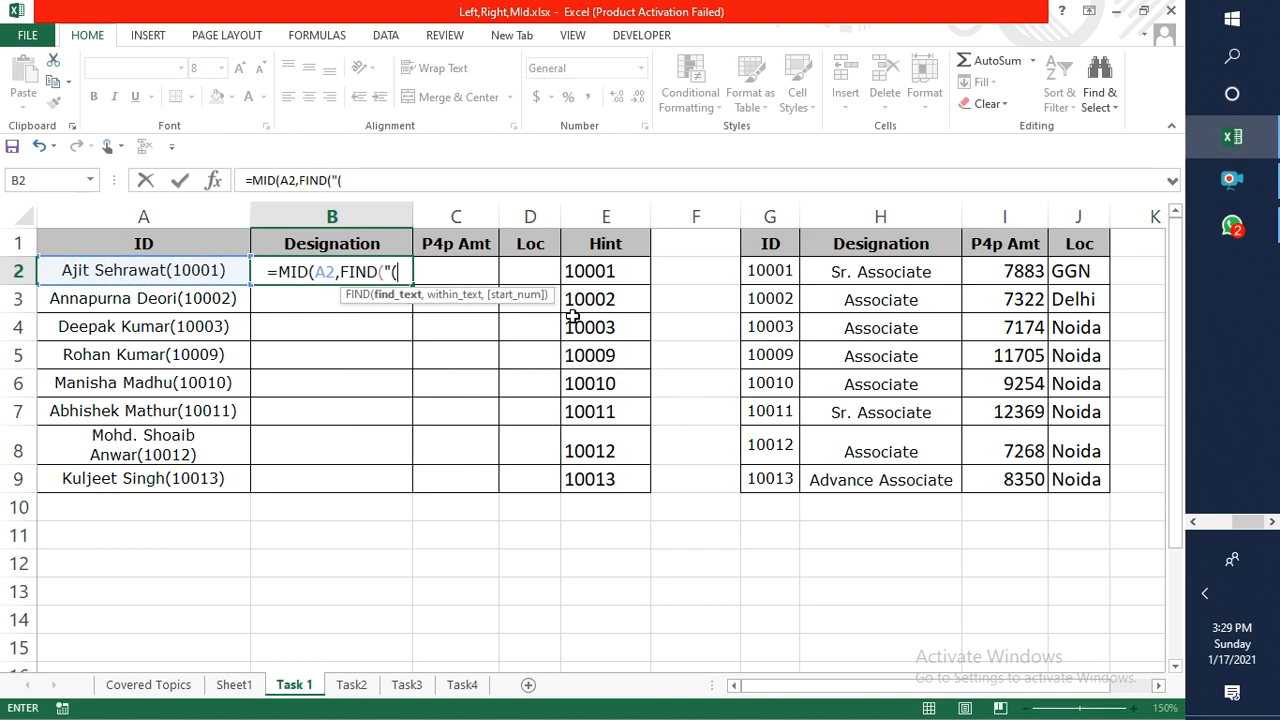
pyautogui.write('"')
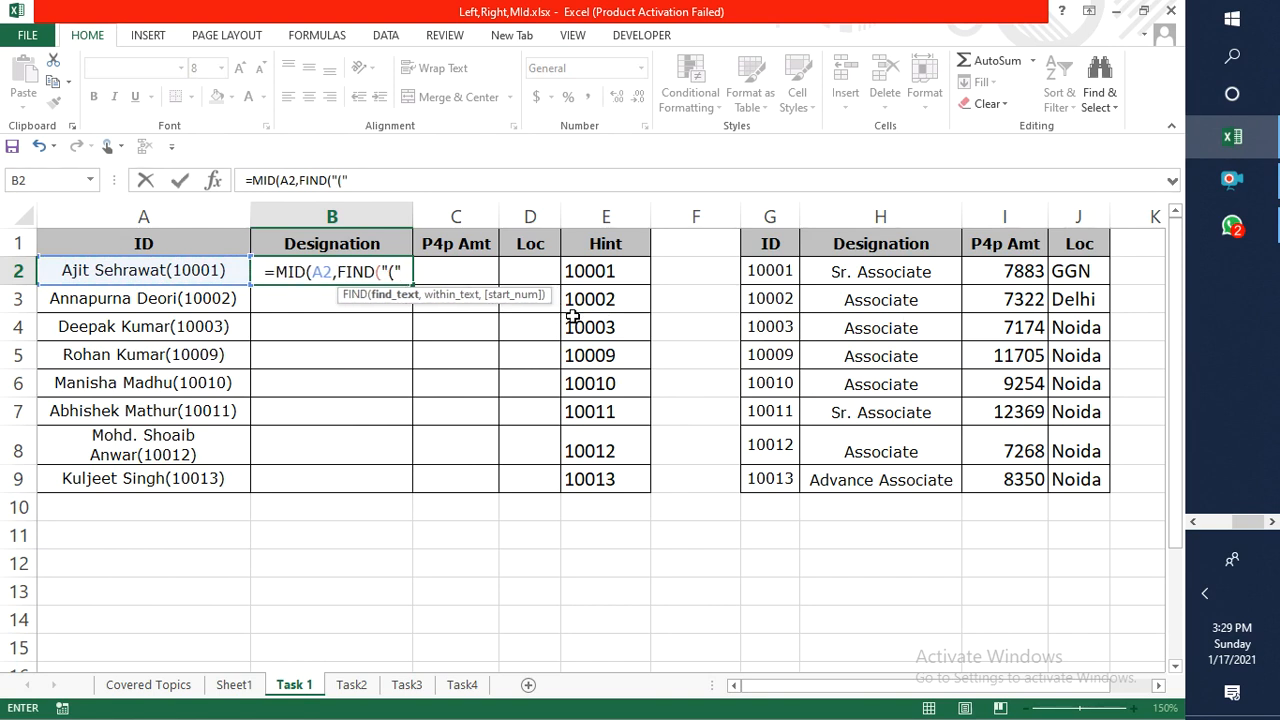
pyautogui.write(',')
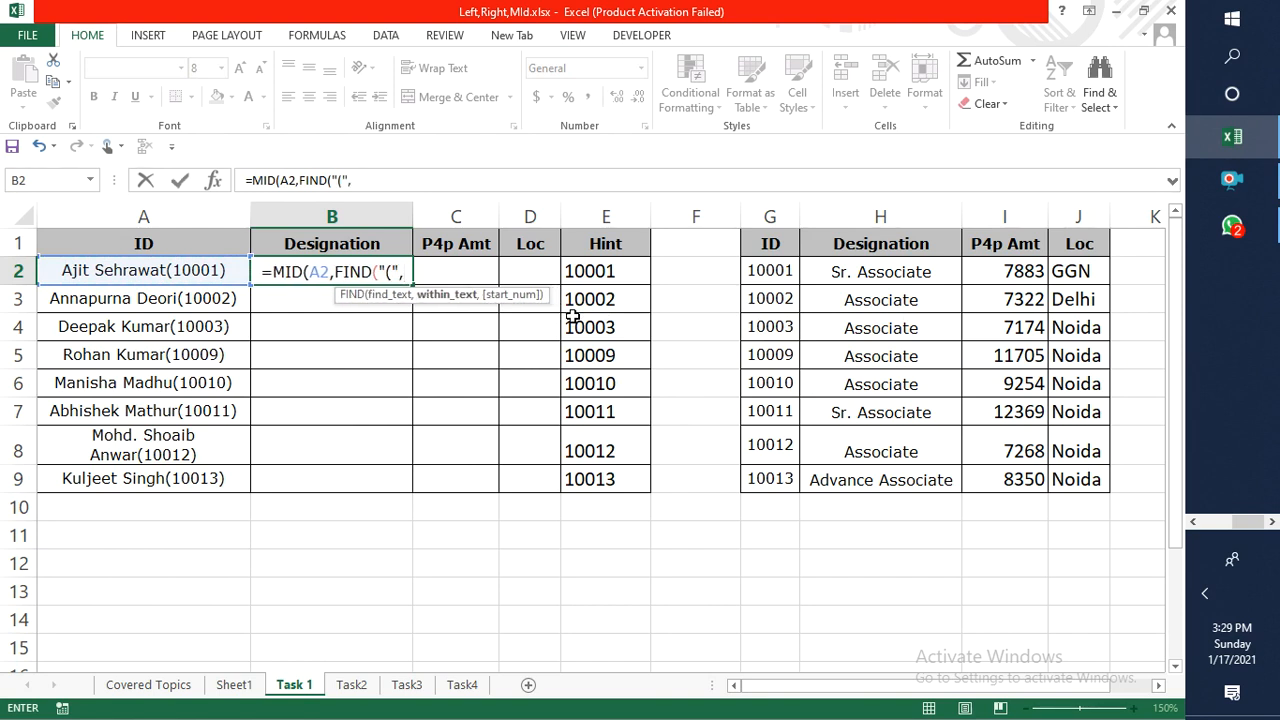
pyautogui.write('A2,')
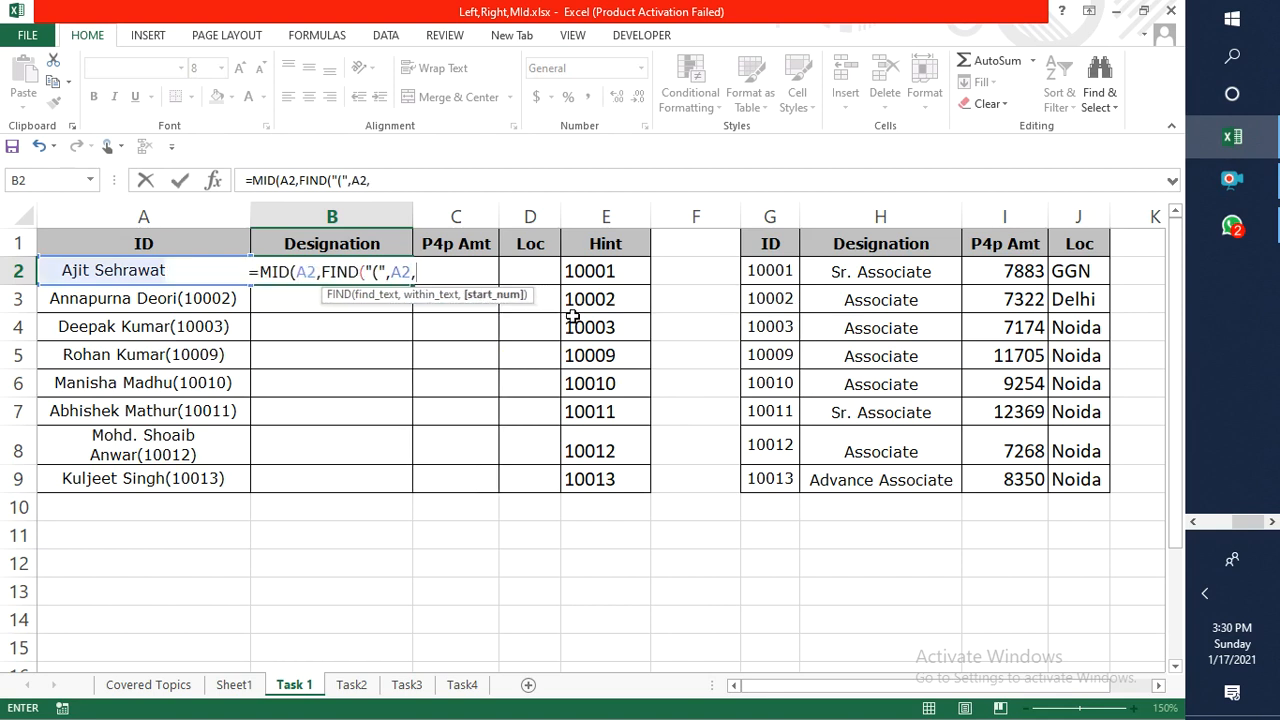
pyautogui.write('1)+1')
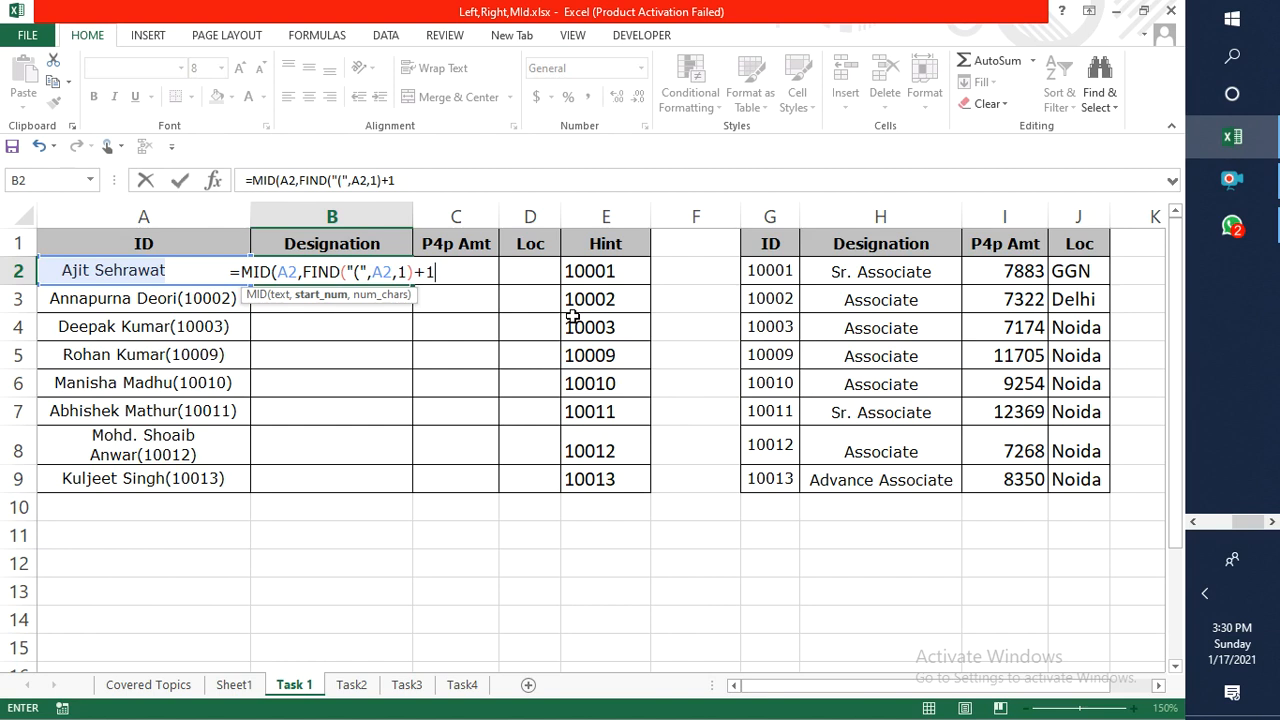
pyautogui.write(',')
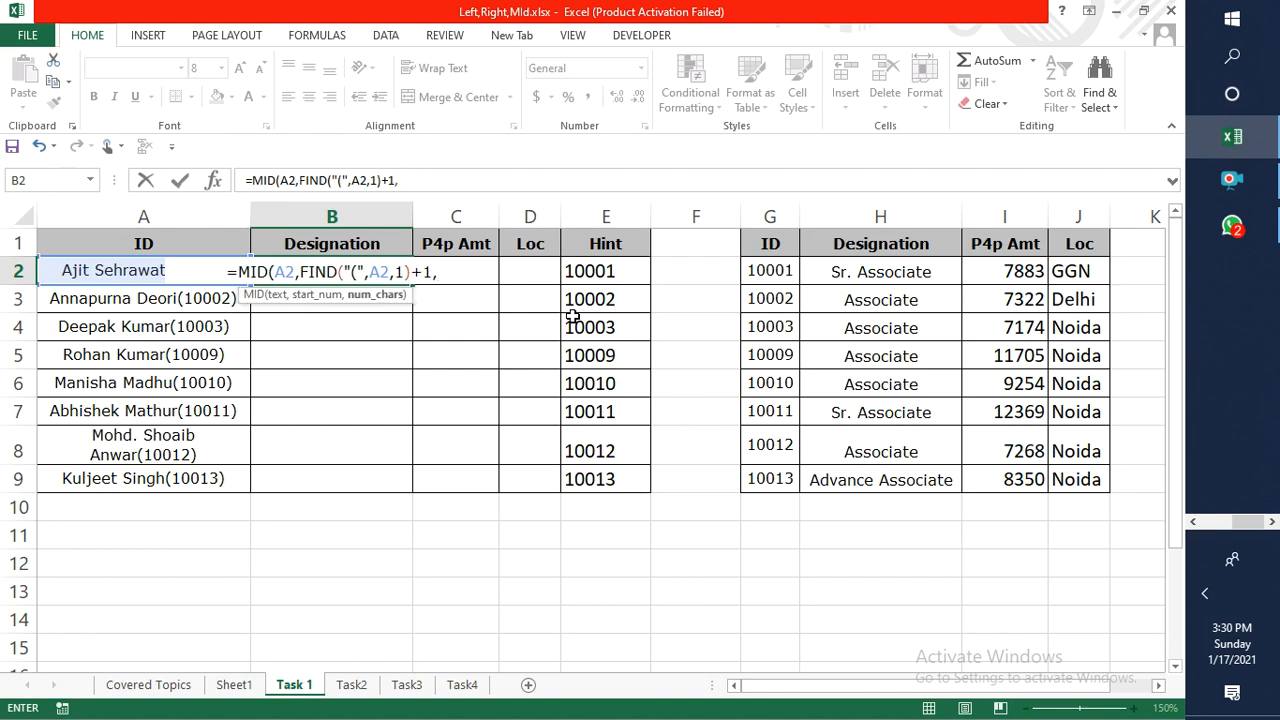
# Begin the num_chars argument of the MID formula in B2 with FIND(")",A2,1).
pyautogui.write('Fin')
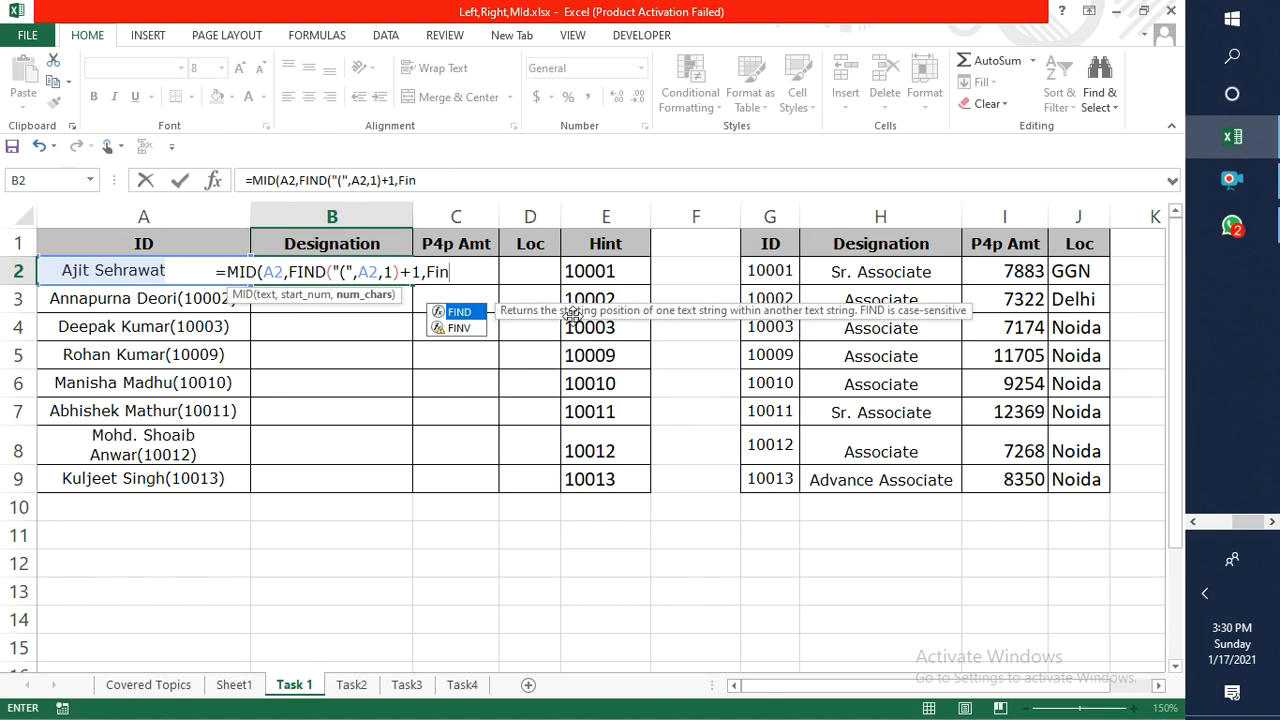
pyautogui.press('Tab')
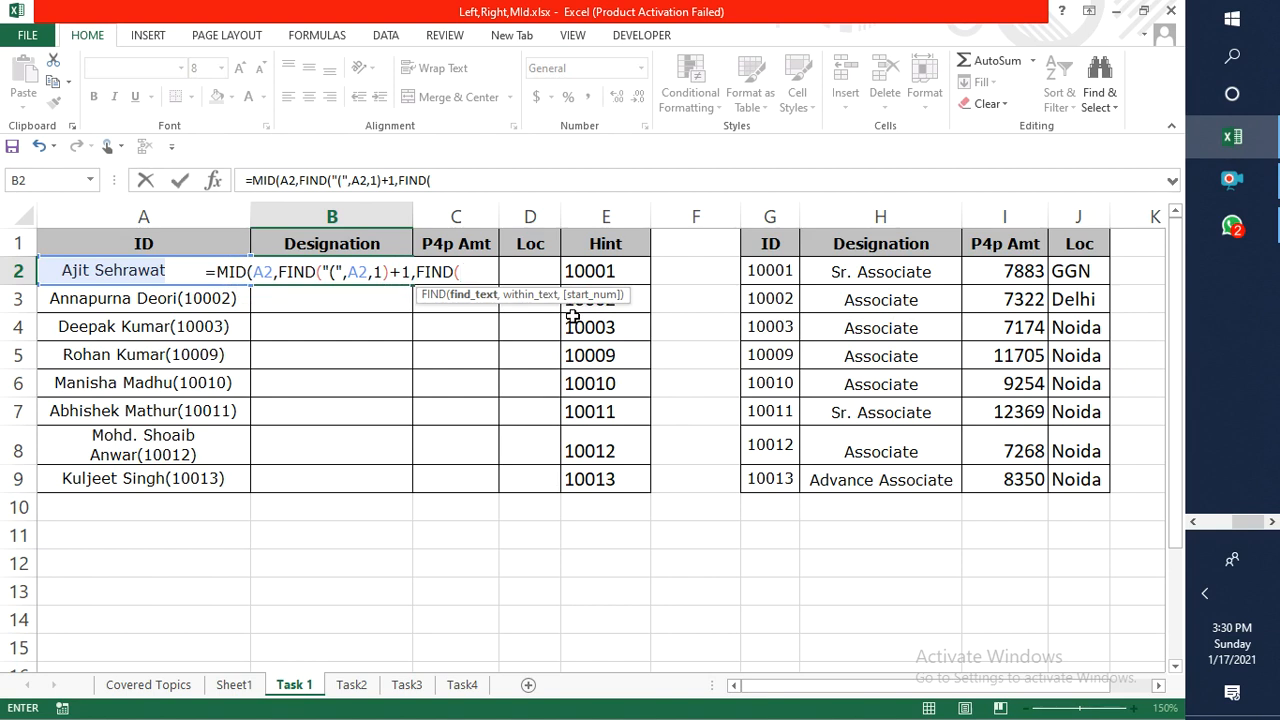
pyautogui.write('"')
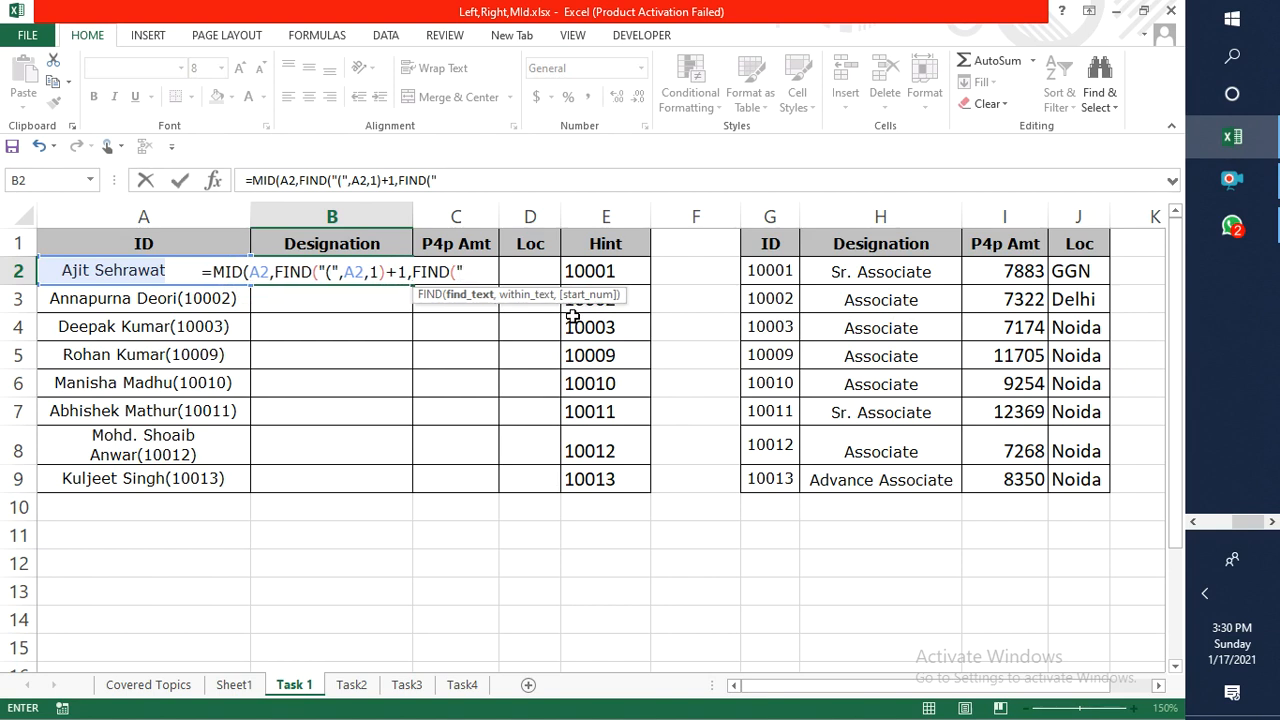
pyautogui.write(')"')
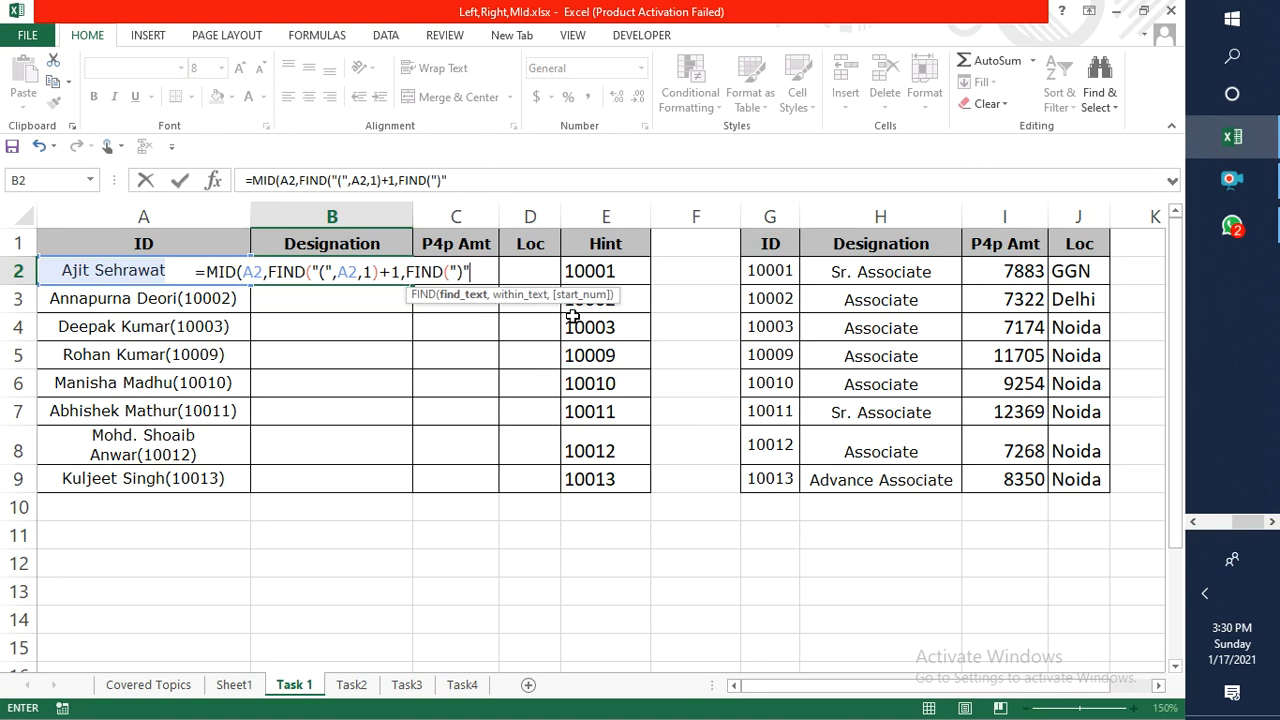
pyautogui.write(',A2')
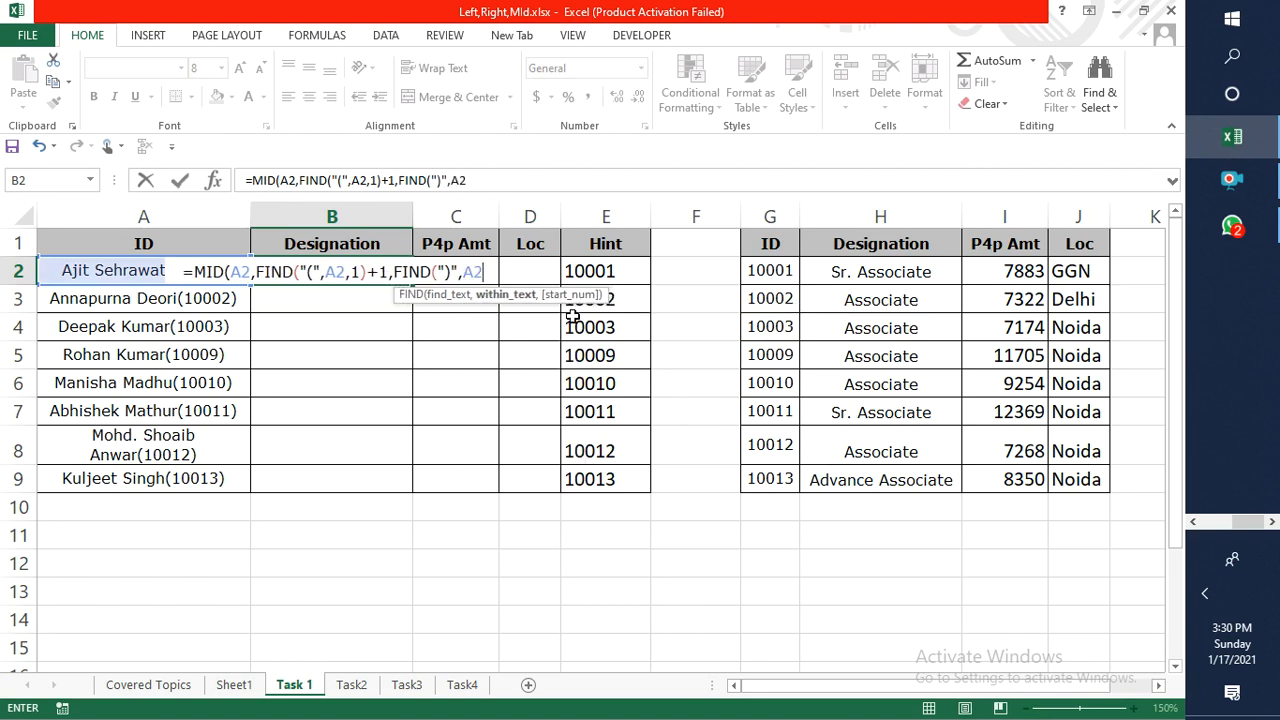
pyautogui.write(',1')
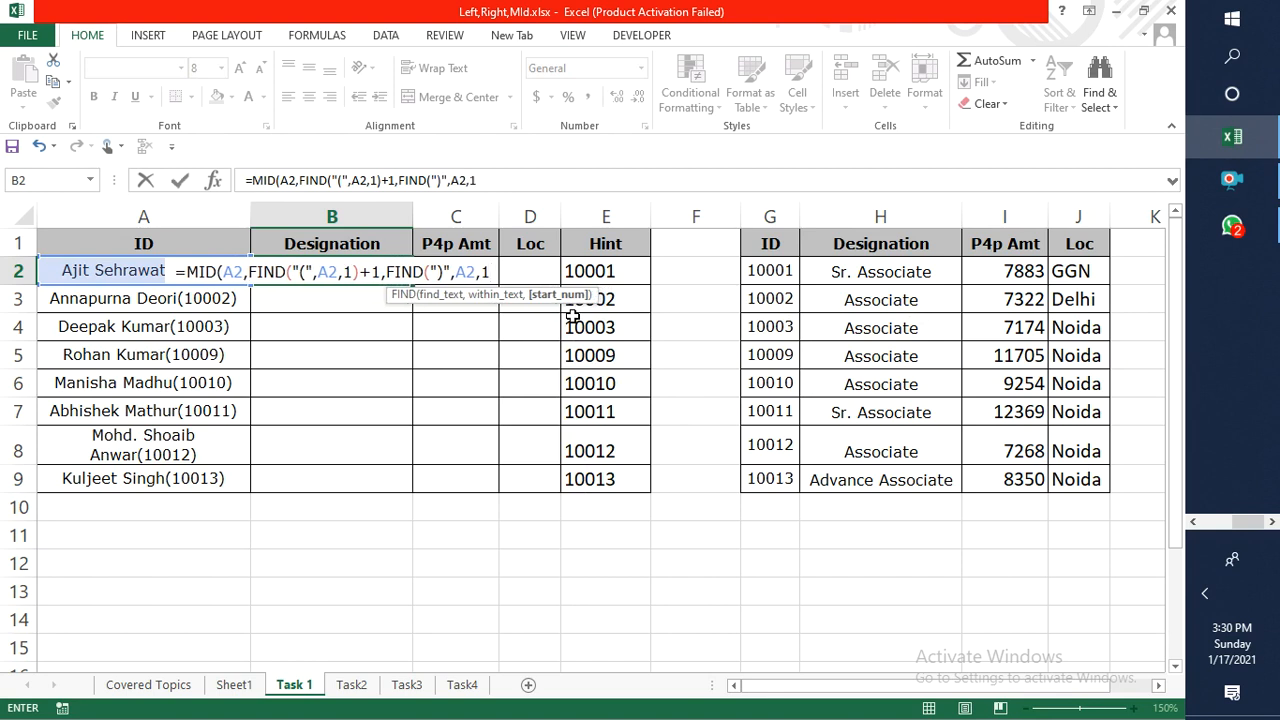
pyautogui.write(')')
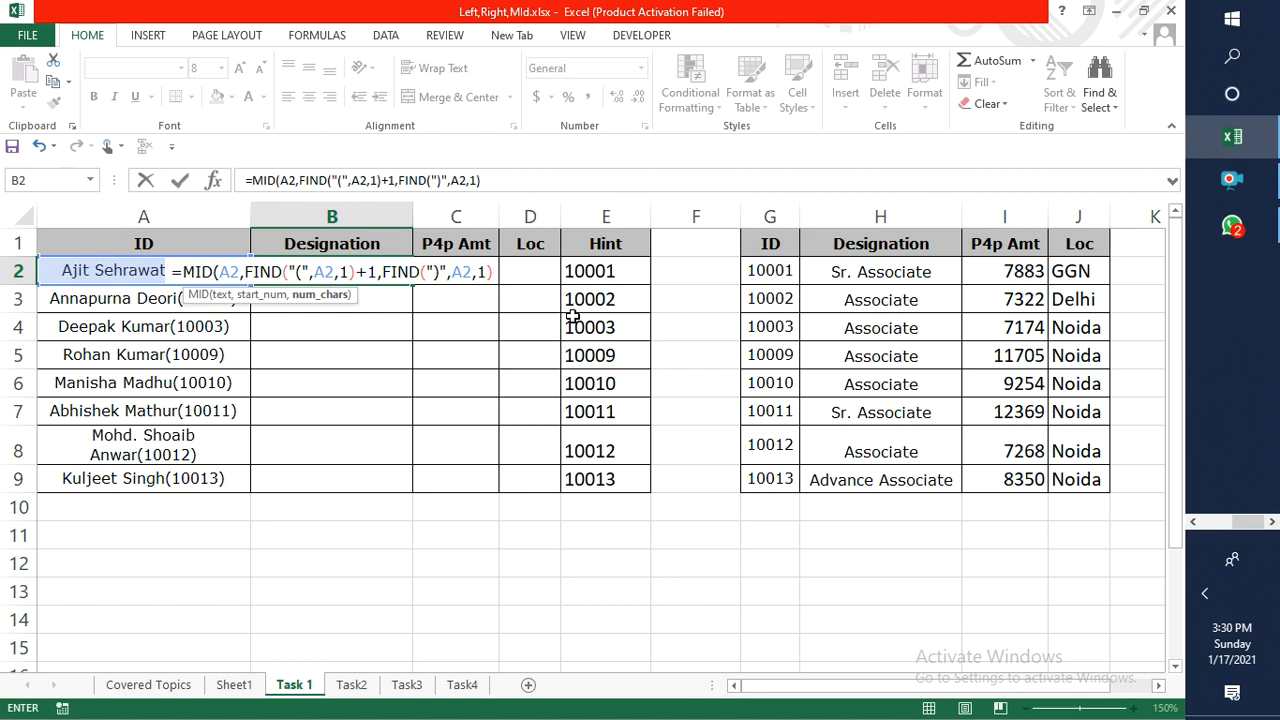
# Complete the num_chars argument with -1-FIND("(",A2,1) and enter the MID formula in B2.
pyautogui.write('-')
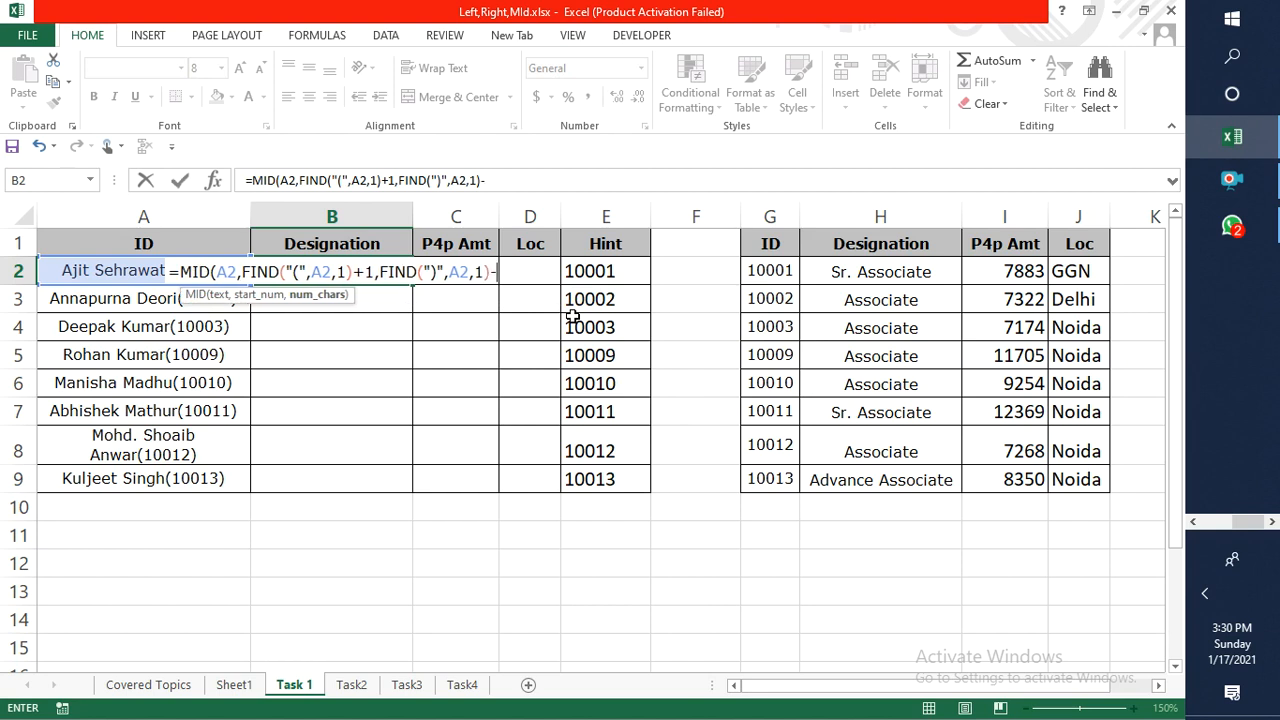
pyautogui.write('1-Fin')
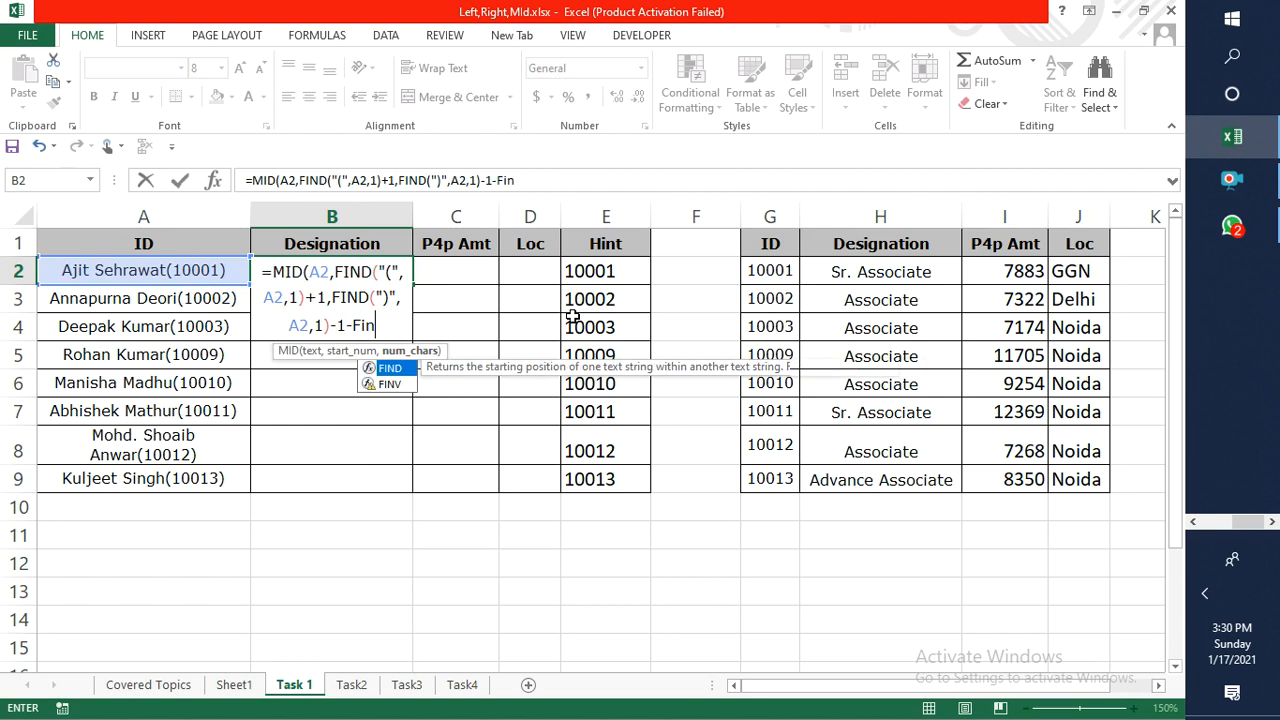
pyautogui.press('Tab')
pyautogui.write(':')
pyautogui.press('BackSpace')
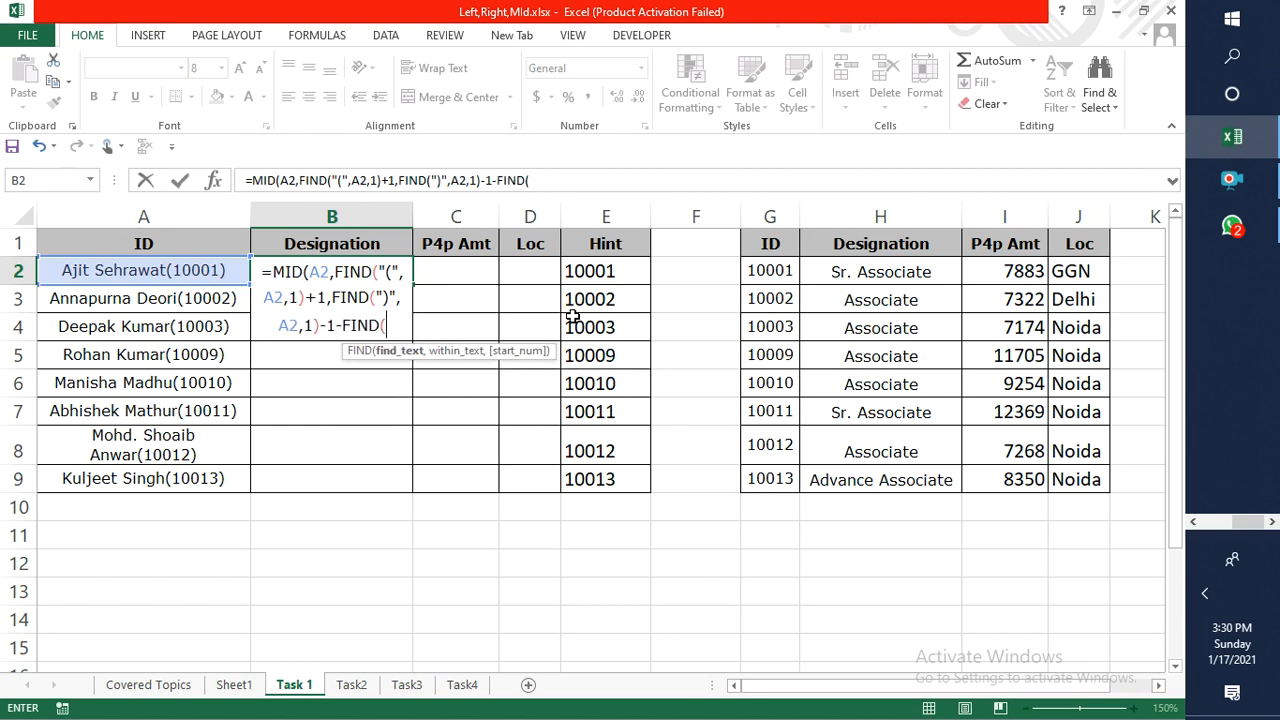
pyautogui.write('"(",A2,')
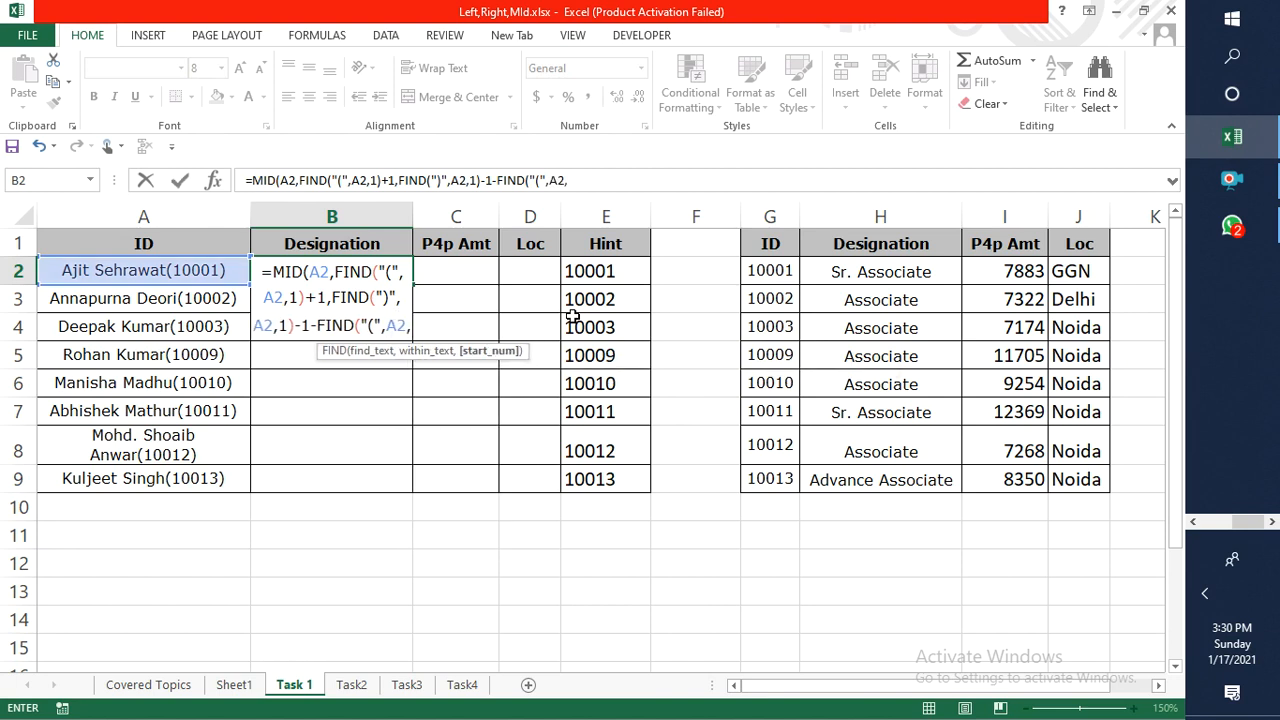
pyautogui.write('1))')
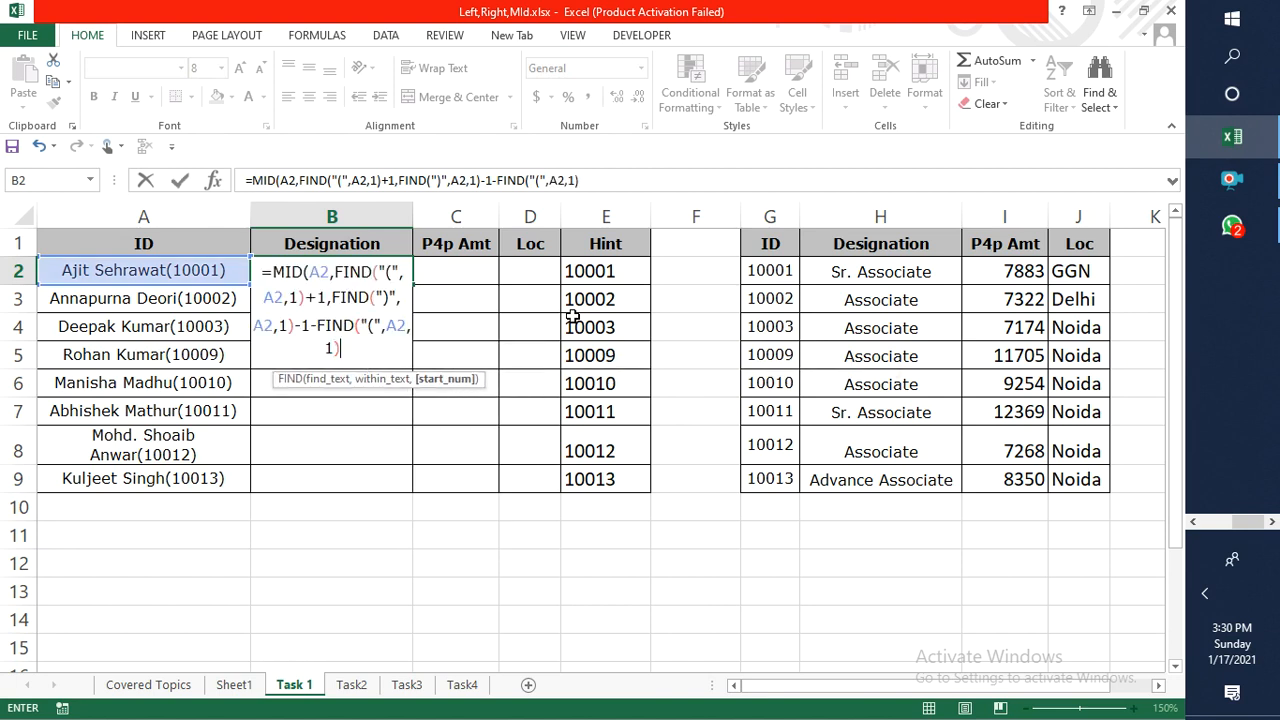
pyautogui.press('Return')
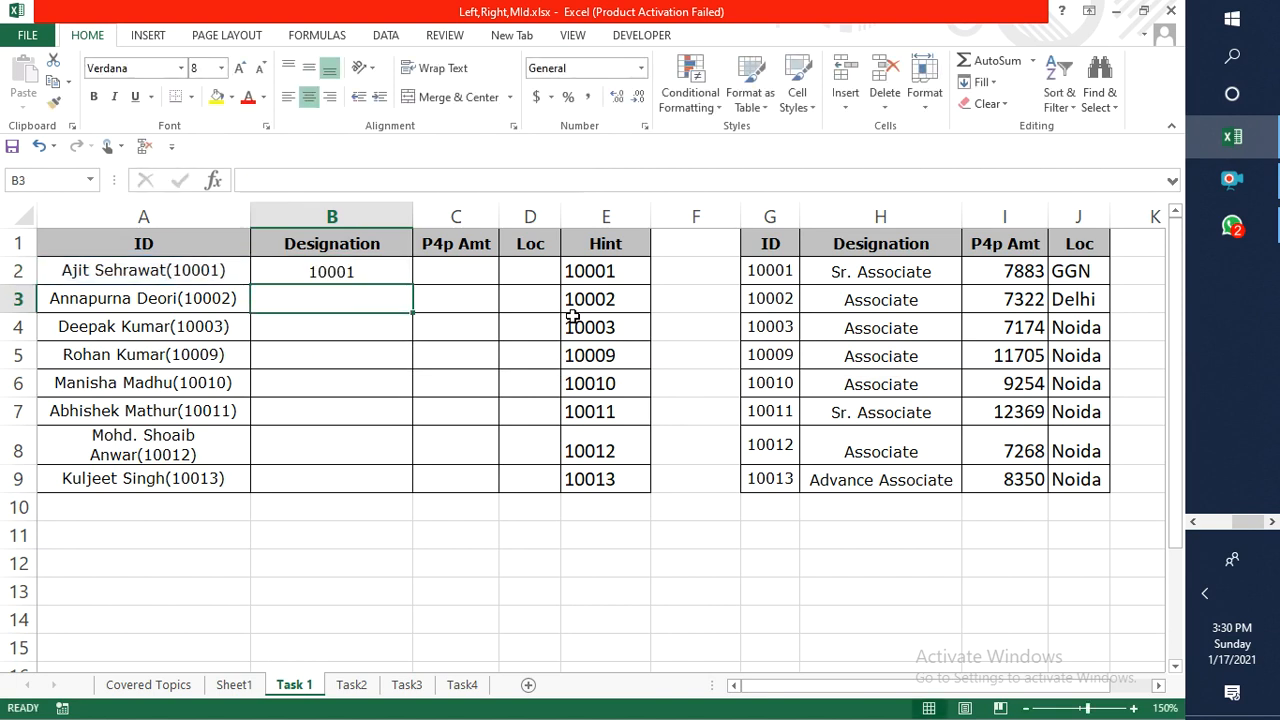
# Fill the MID formula from B2 down through B9 in the Designation column.
pyautogui.press('Up')
pyautogui.hotkey('shift', 'Down')
pyautogui.hotkey('shift', 'Down')
pyautogui.hotkey('shift', 'Down')
pyautogui.hotkey('shift', 'Down')
pyautogui.hotkey('shift', 'Down')
pyautogui.hotkey('shift', 'Down')
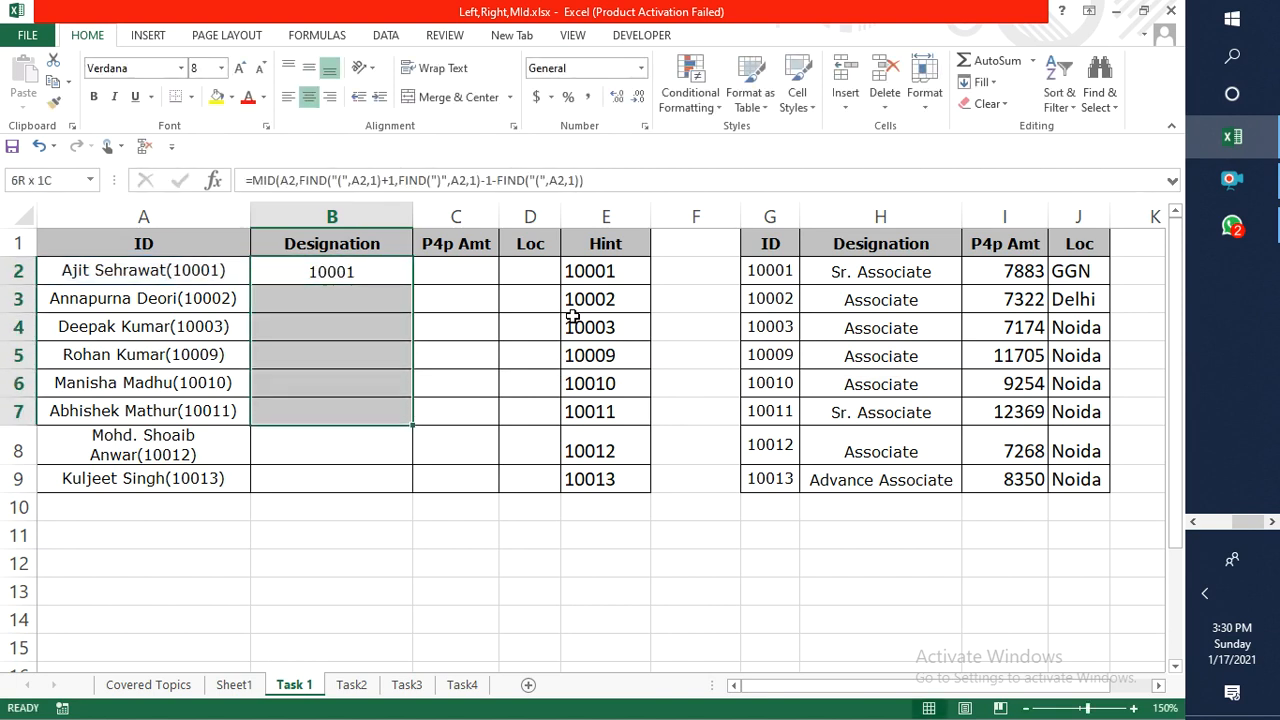
pyautogui.hotkey('shift', 'Down')
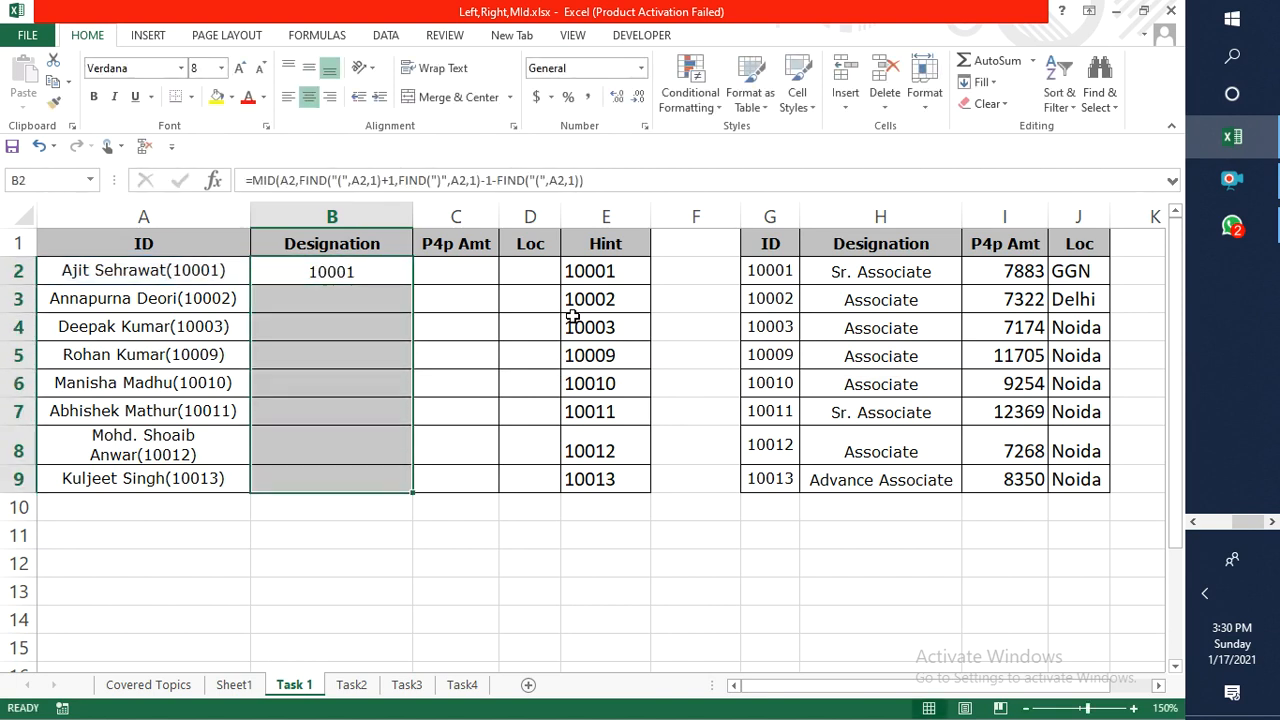
pyautogui.hotkey('ctrl', 'd')
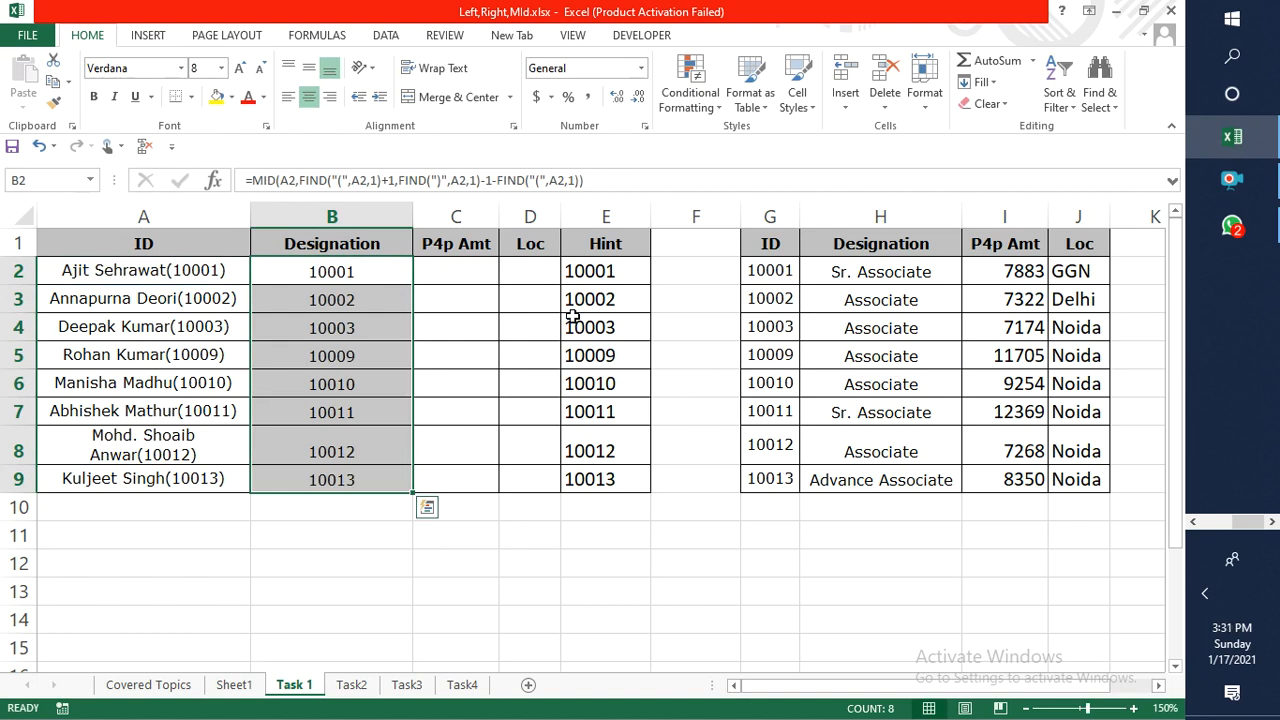
# Clear the MID formulas from the Designation cells B2:B9.
pyautogui.press('Left')
pyautogui.press('Right')
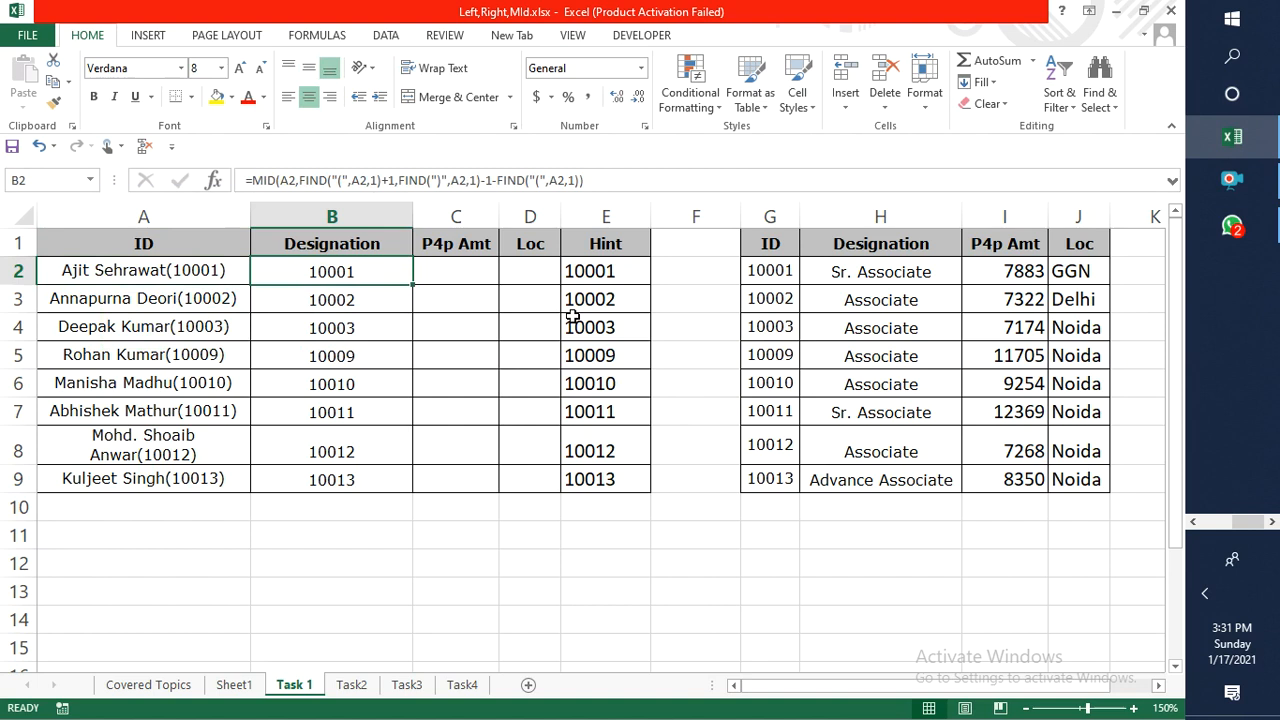
pyautogui.hotkey('ctrl', 'shift', 'Down')
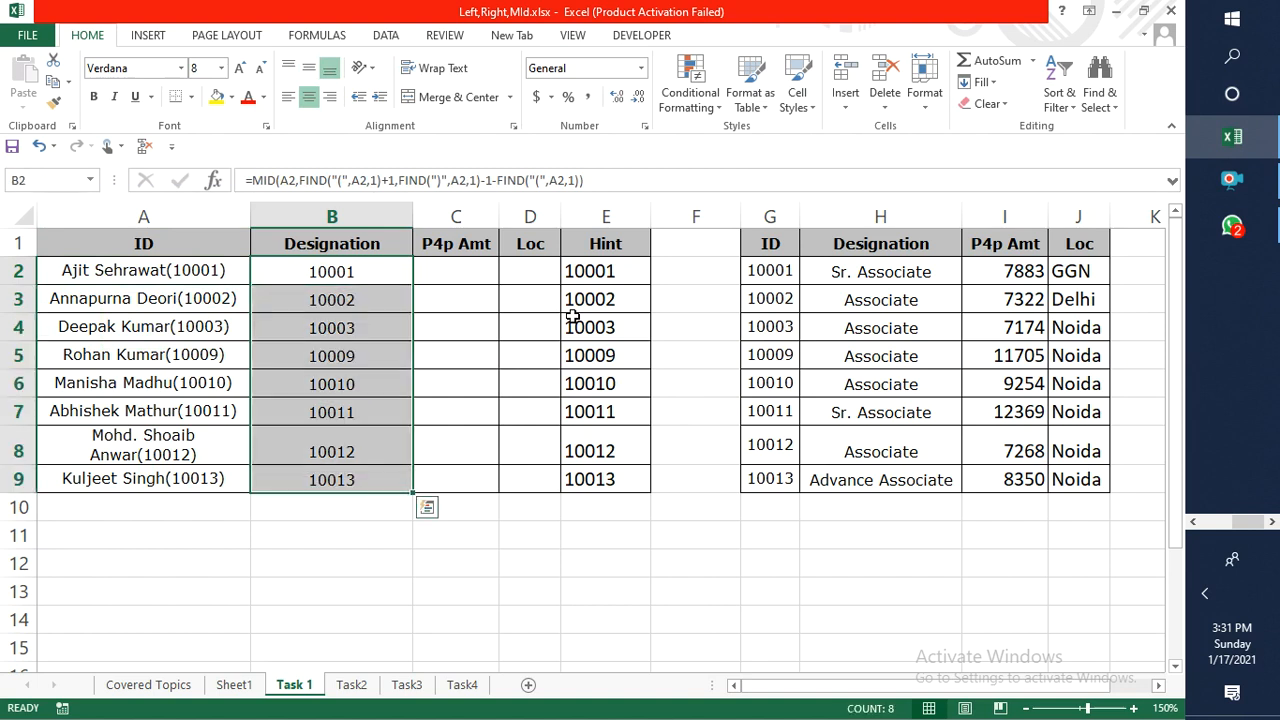
pyautogui.press('Delete')
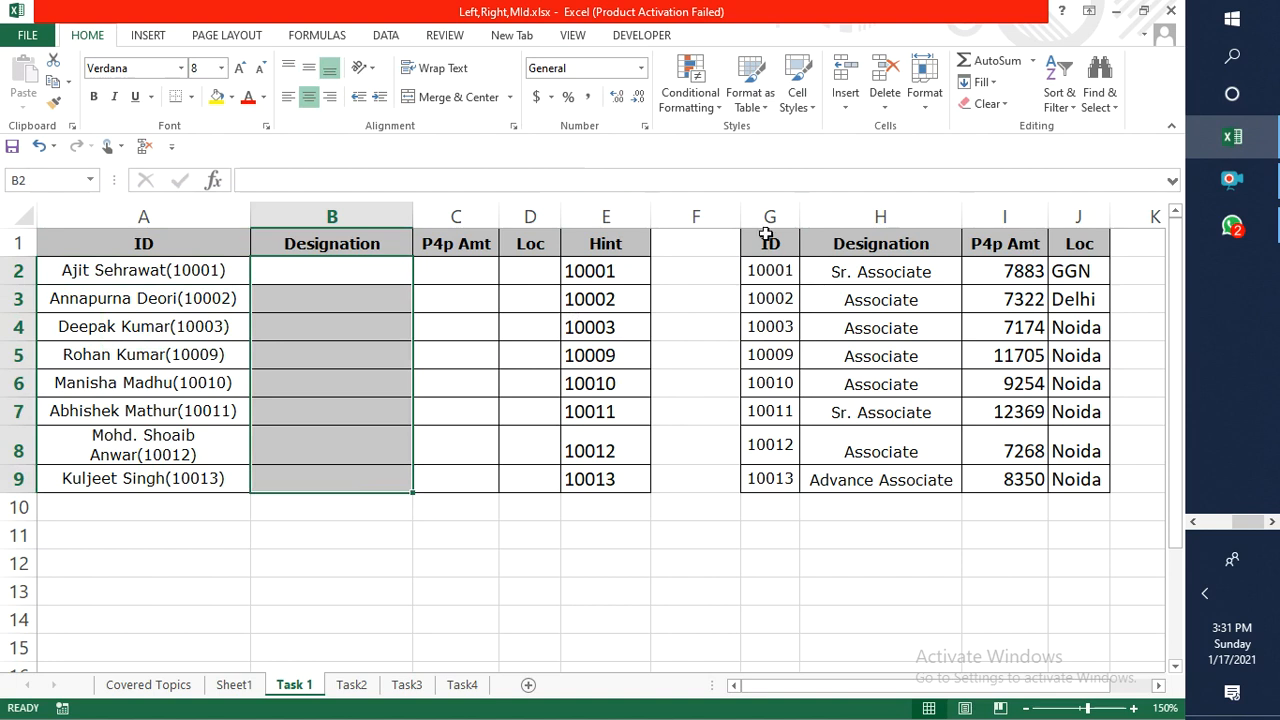
# Compare the IDs in column G of the lookup table with the combined name-and-ID entries in column A.
pyautogui.moveTo(764, 240); pyautogui.dragTo(890, 243)
pyautogui.click(776, 272)
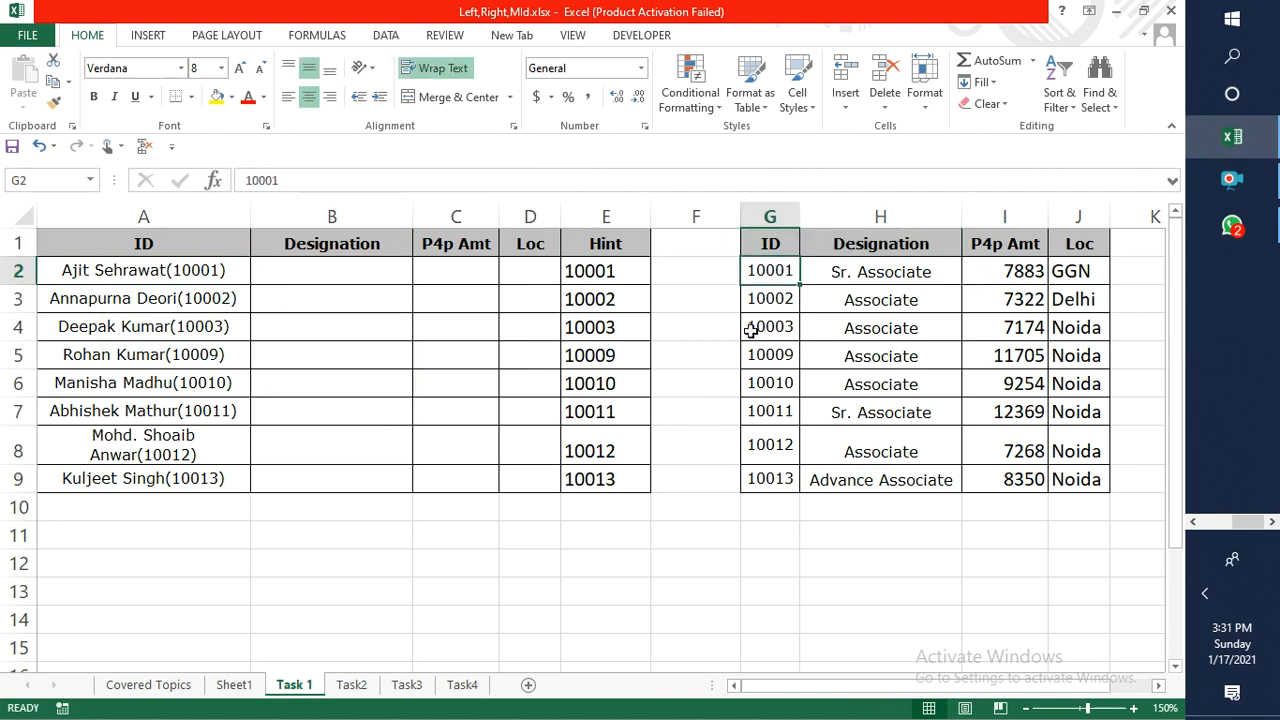
pyautogui.click(760, 332)
pyautogui.click(100, 272)
pyautogui.click(100, 295)
pyautogui.click(95, 325)
pyautogui.click(95, 388)
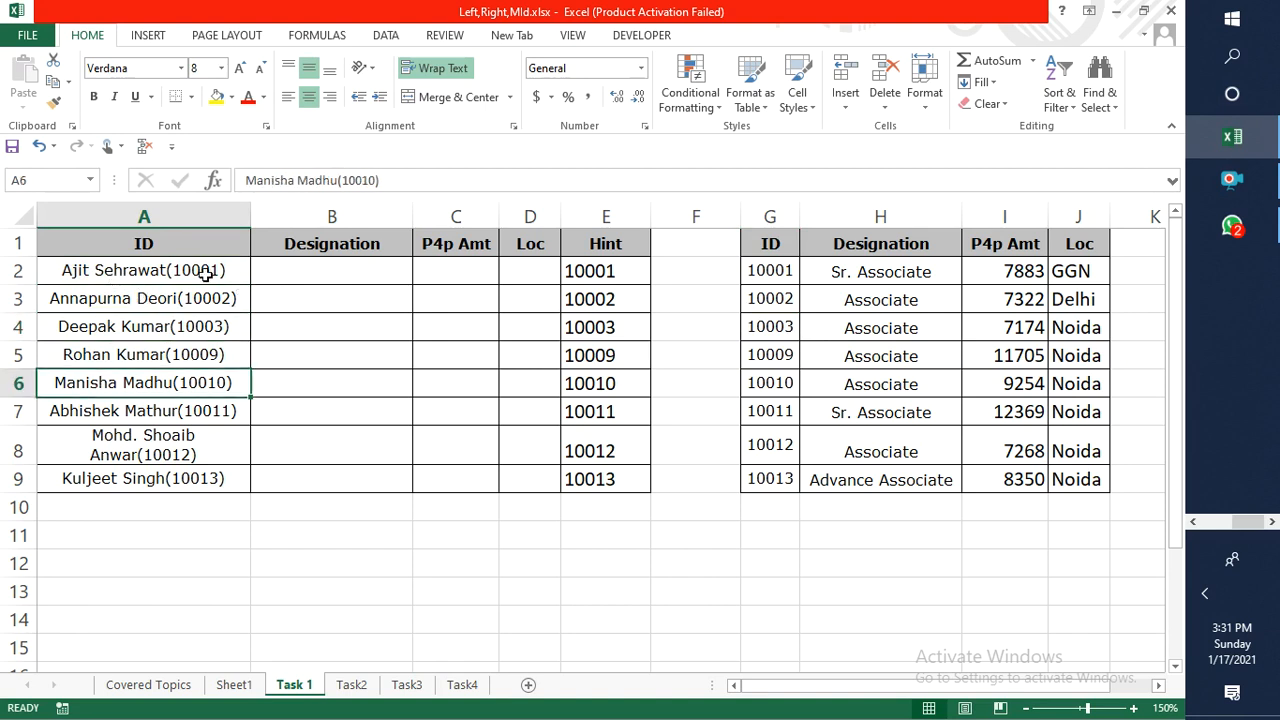
pyautogui.click(300, 277)
pyautogui.click(156, 264)
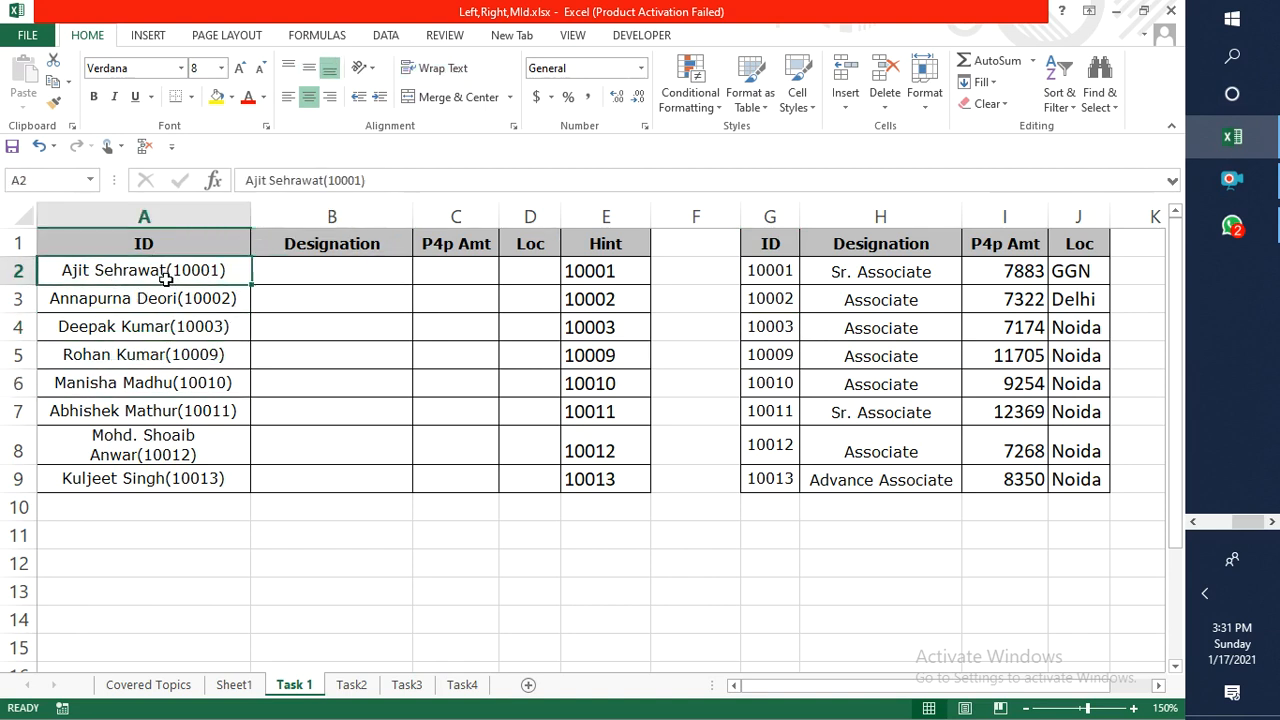
pyautogui.click(316, 258)
pyautogui.click(180, 272)
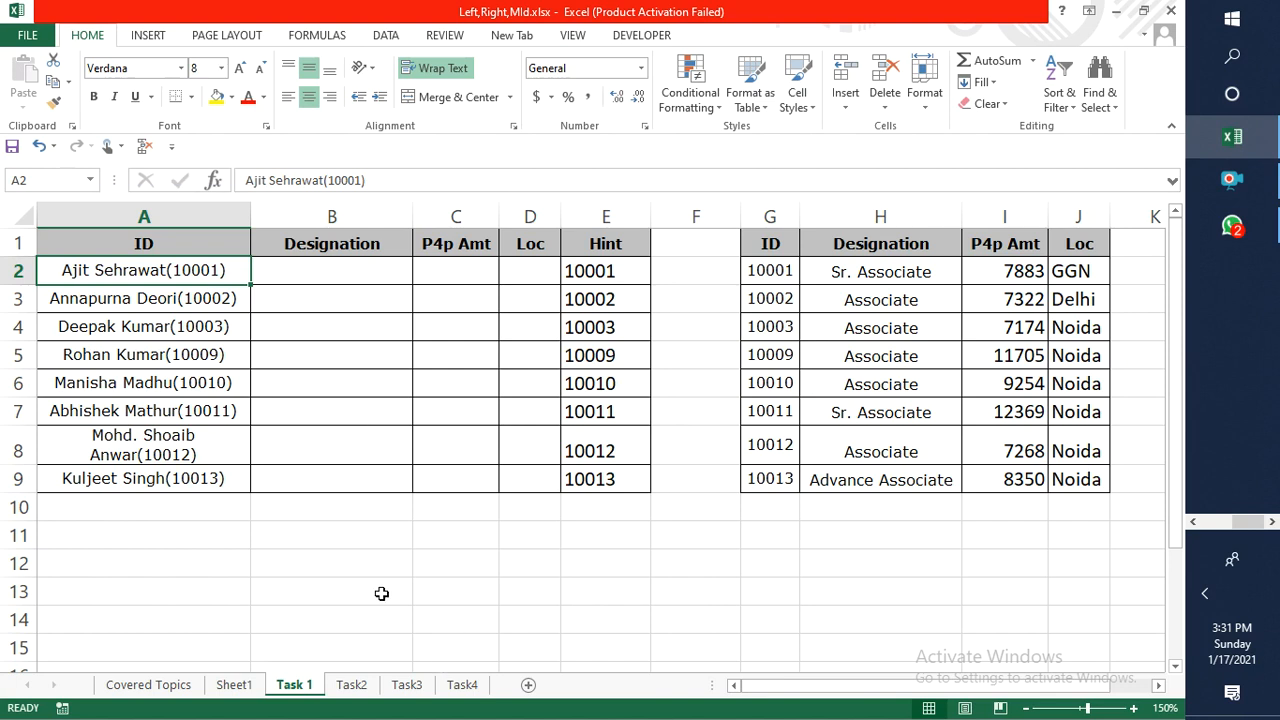
pyautogui.click(352, 688)
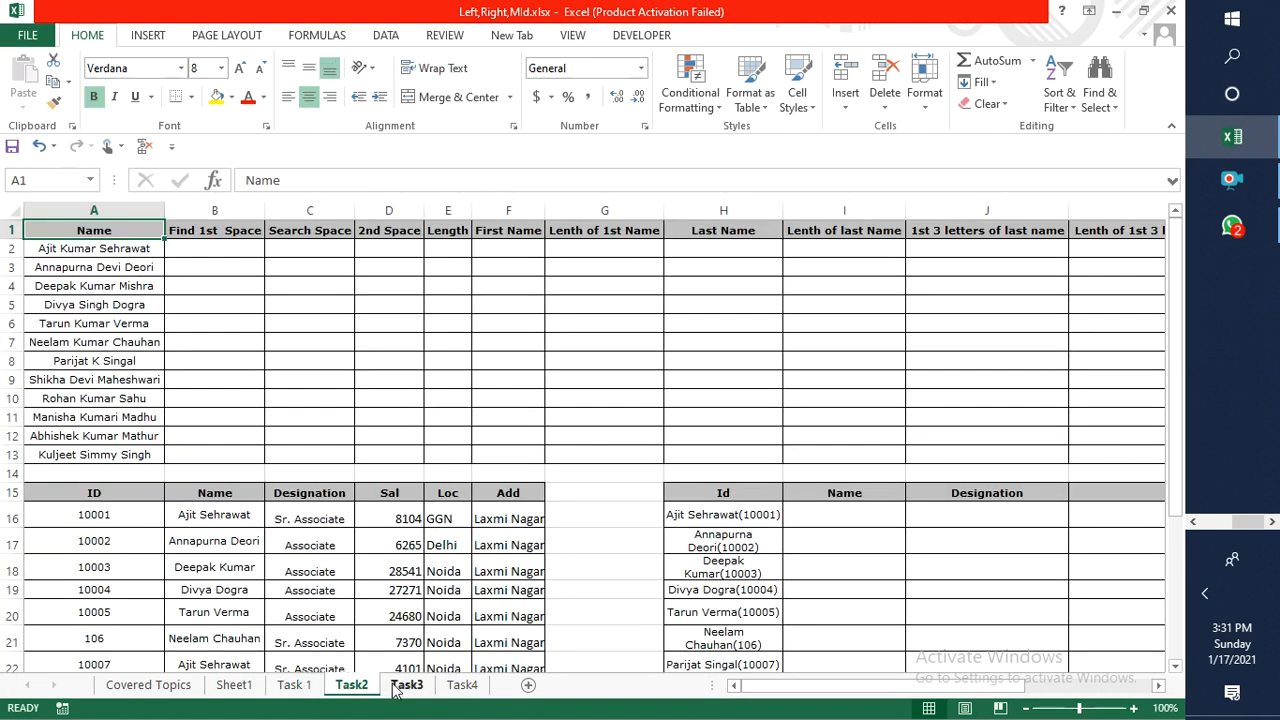
pyautogui.click(293, 685)
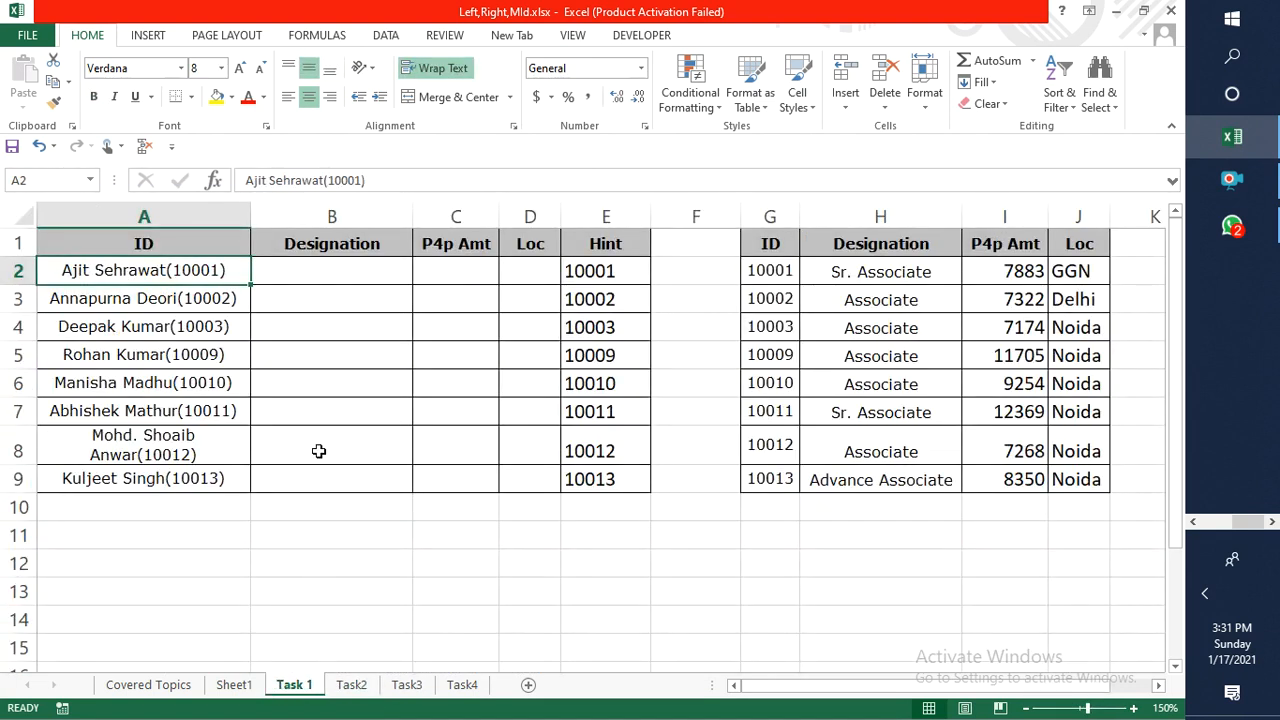
# Start a VLOOKUP formula in B2 with a nested MID as its lookup value, using the column-locked reference $A2 as MID's text.
pyautogui.press('Right')
pyautogui.write('=')
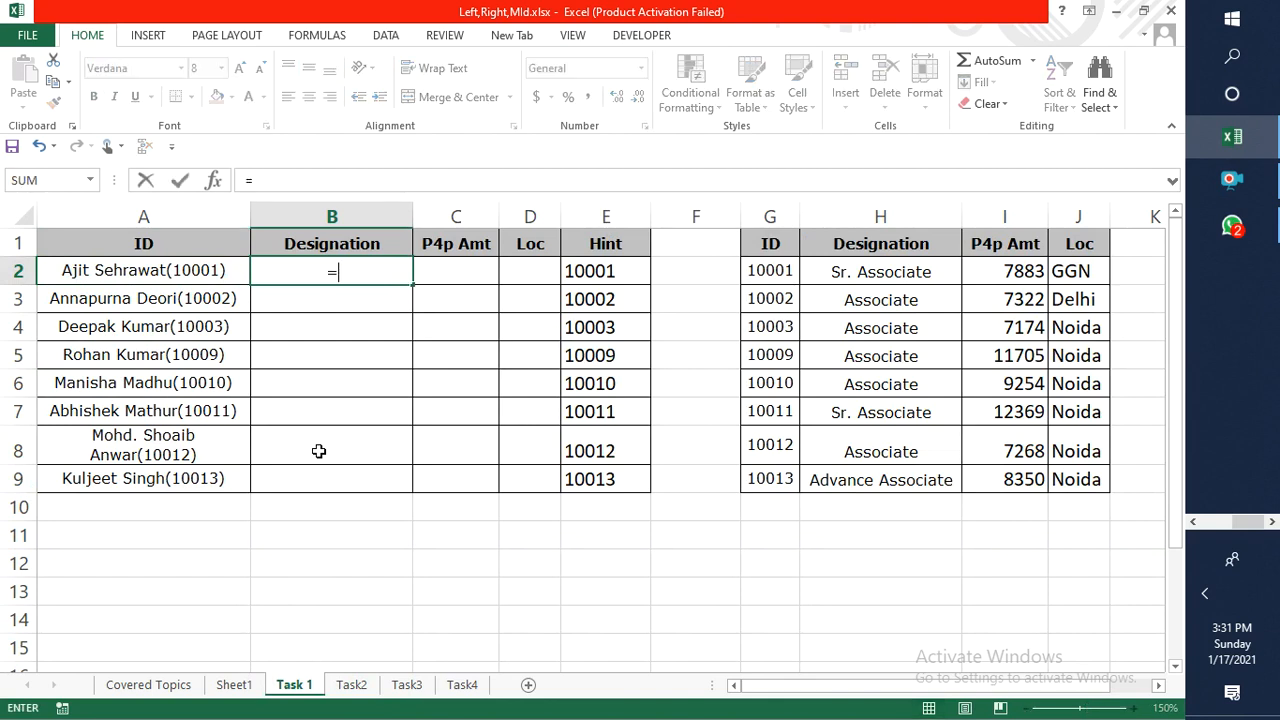
pyautogui.write('VL')
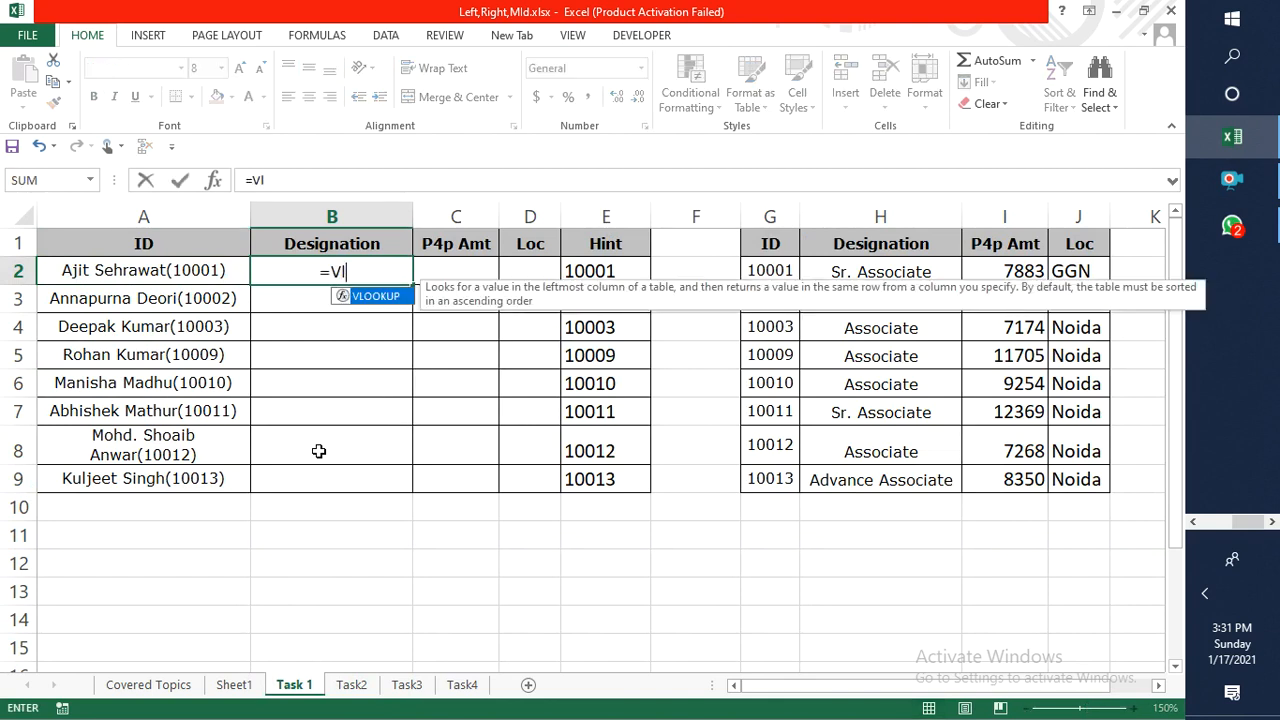
pyautogui.press('Tab')
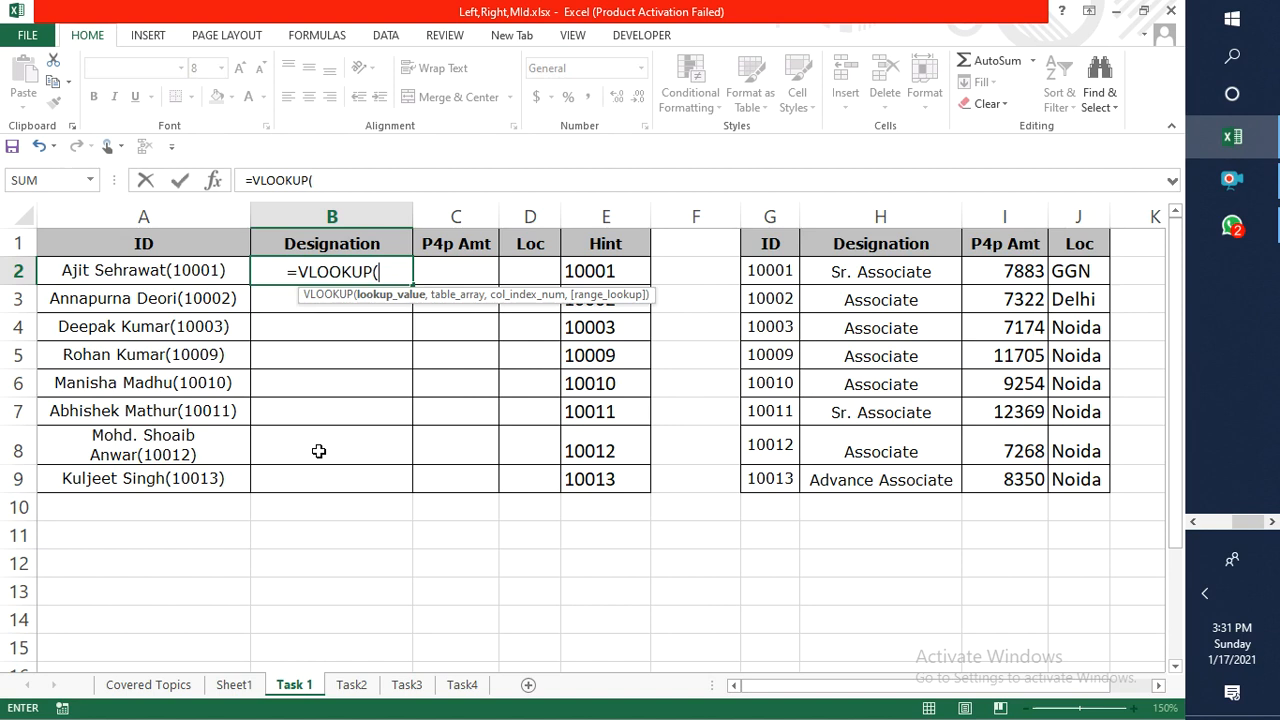
pyautogui.write('Mid')
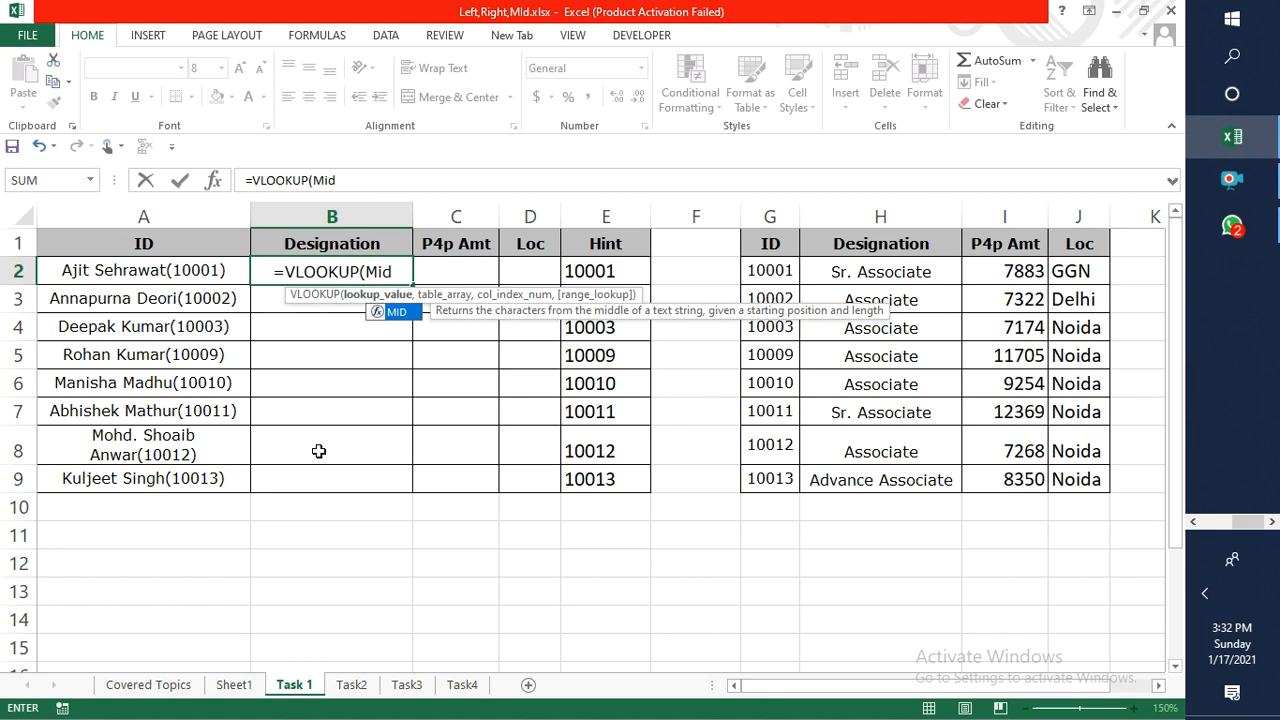
pyautogui.press('Tab')
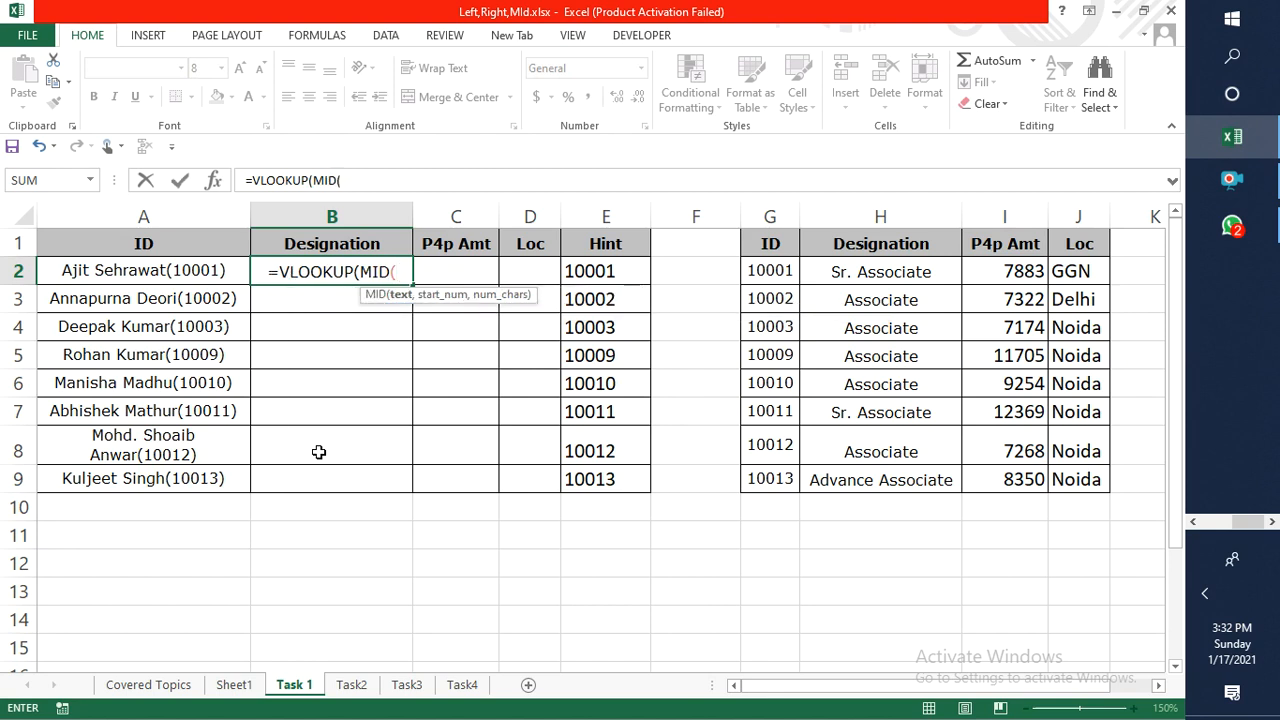
pyautogui.press('Left')
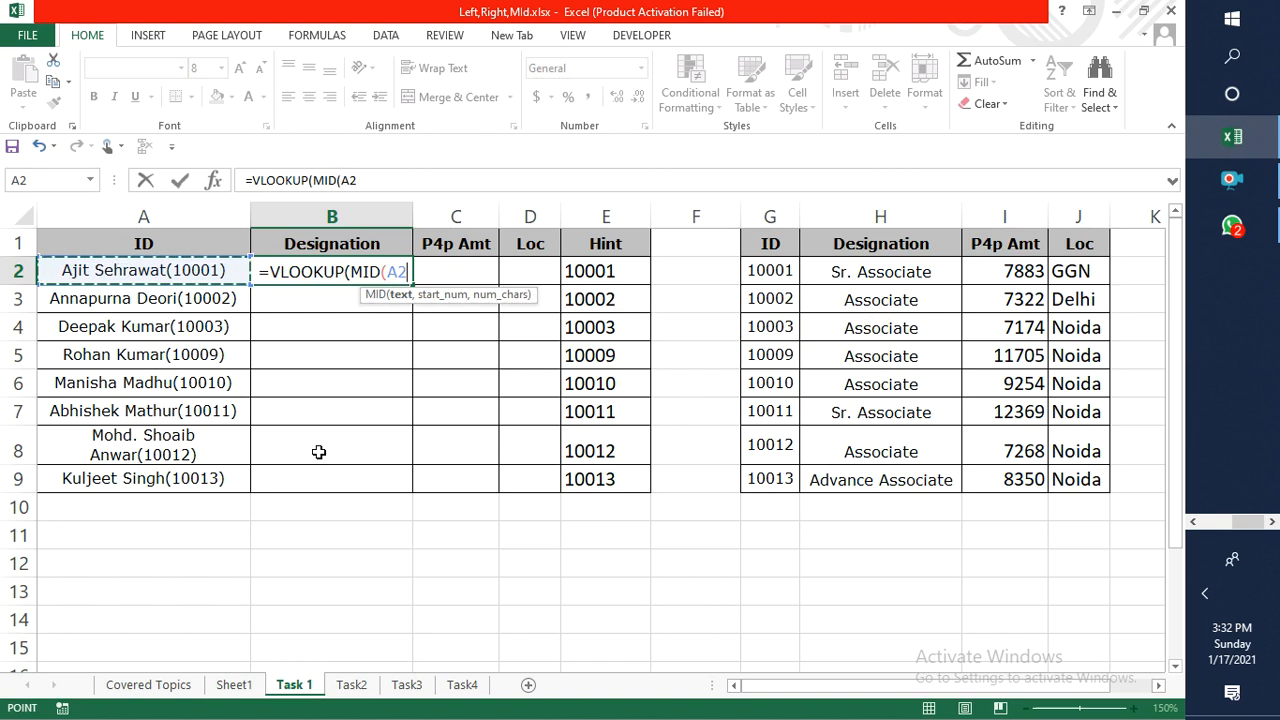
pyautogui.press('F4')
pyautogui.press('F4')
pyautogui.press('F4')
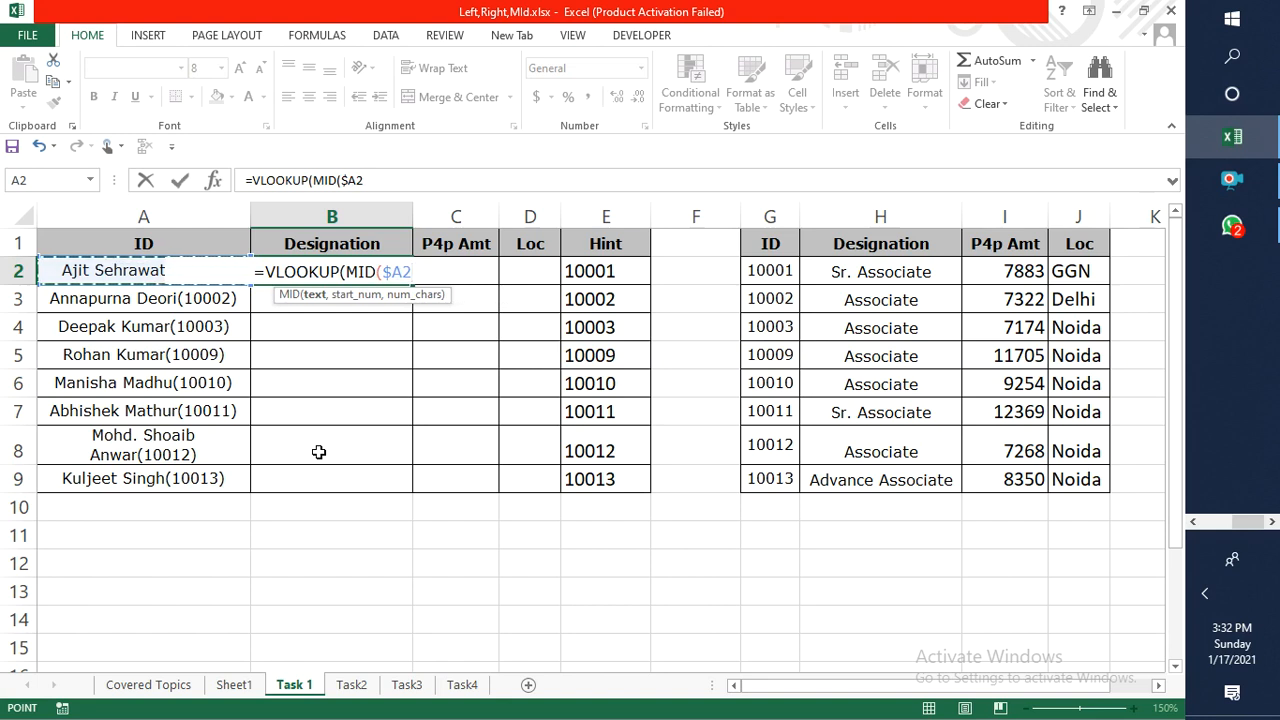
# Enter FIND("(",A2,1)+1 as the start_num argument of the nested MID.
pyautogui.write(',')
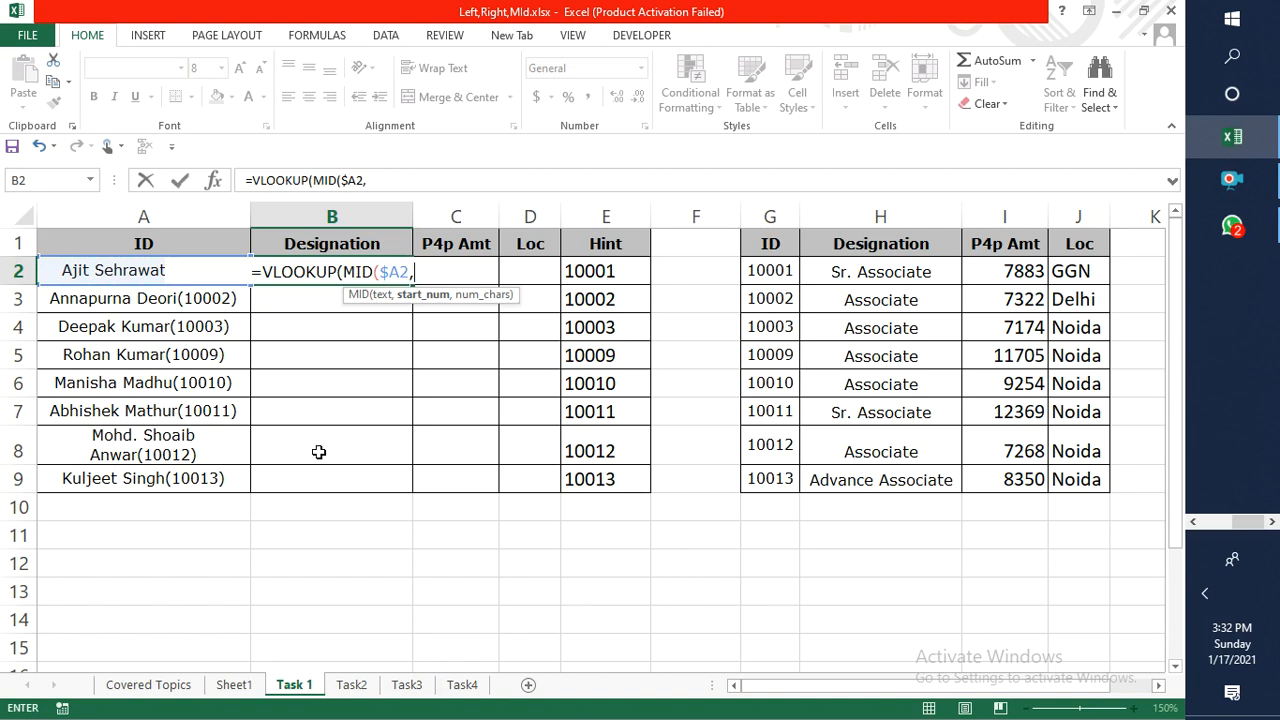
pyautogui.write('FIND(')
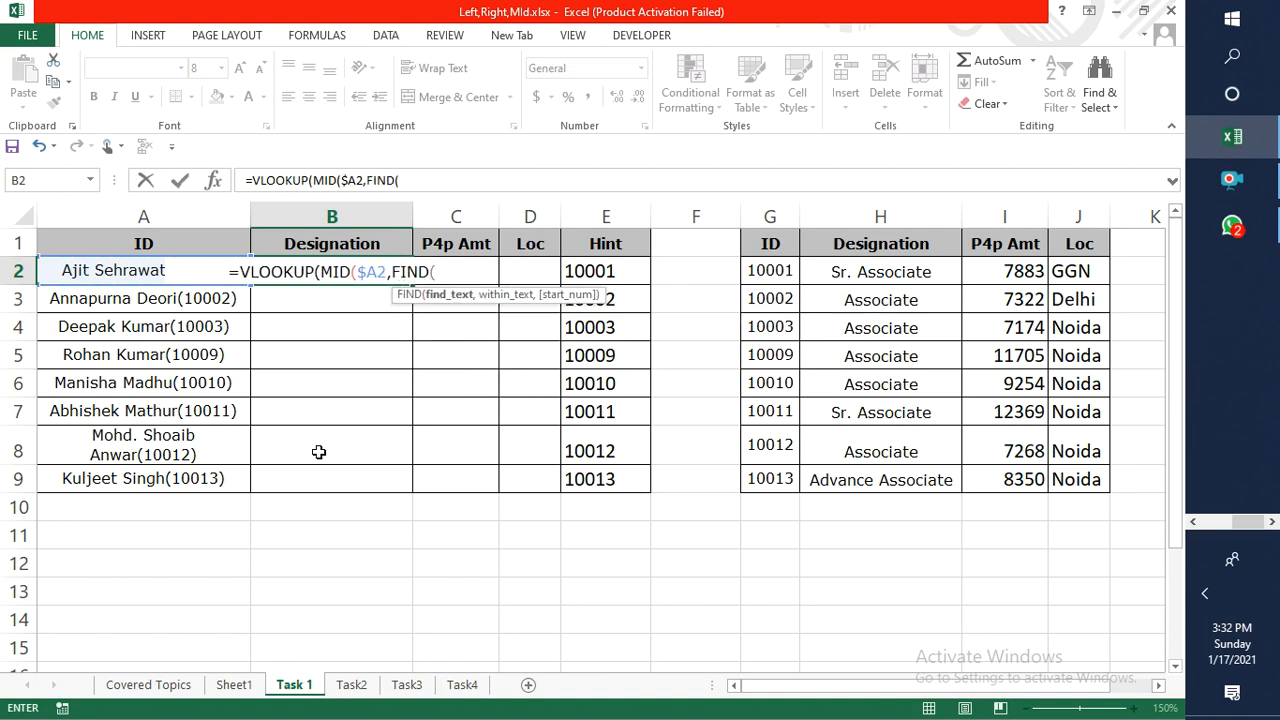
pyautogui.write('"(')
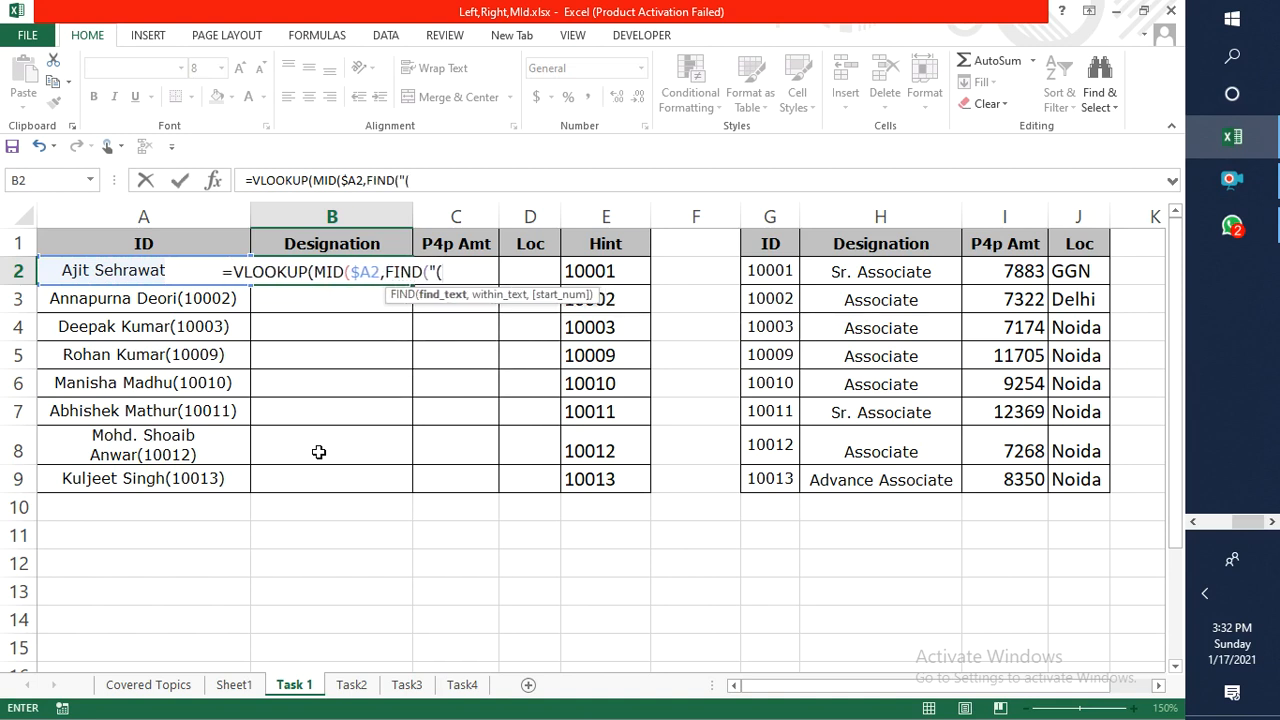
pyautogui.write('",A')
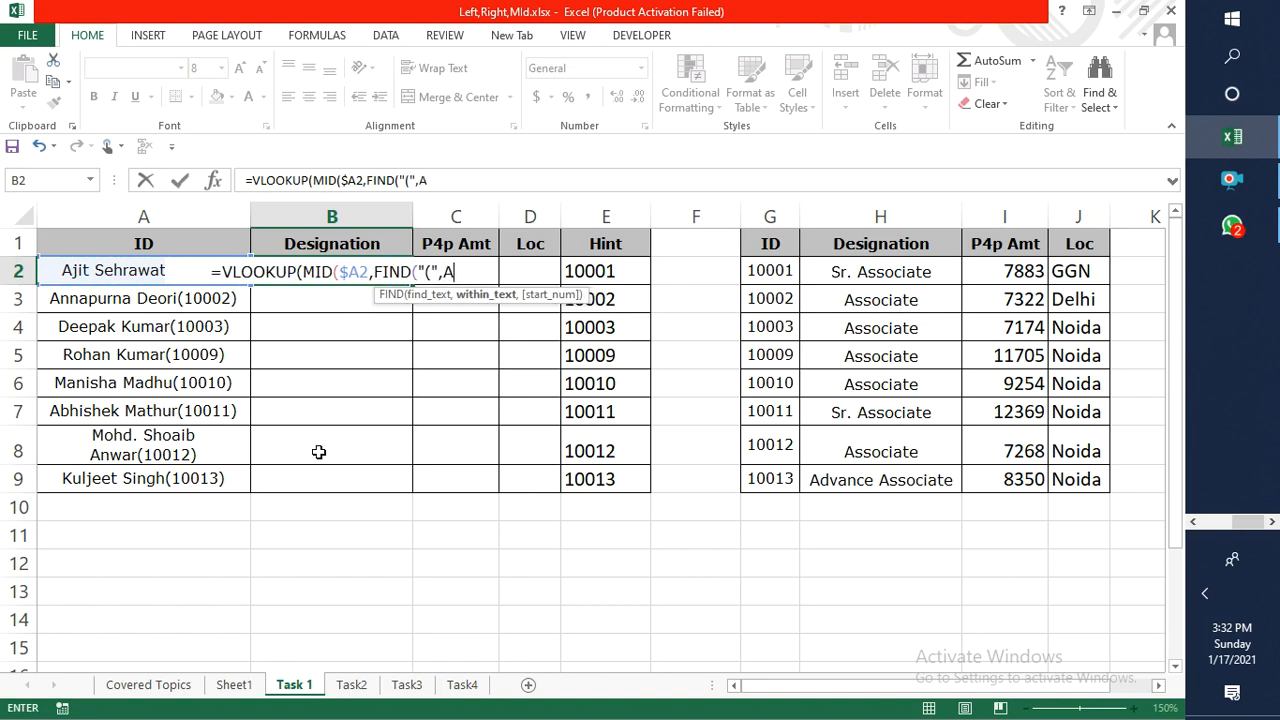
pyautogui.write('2,')
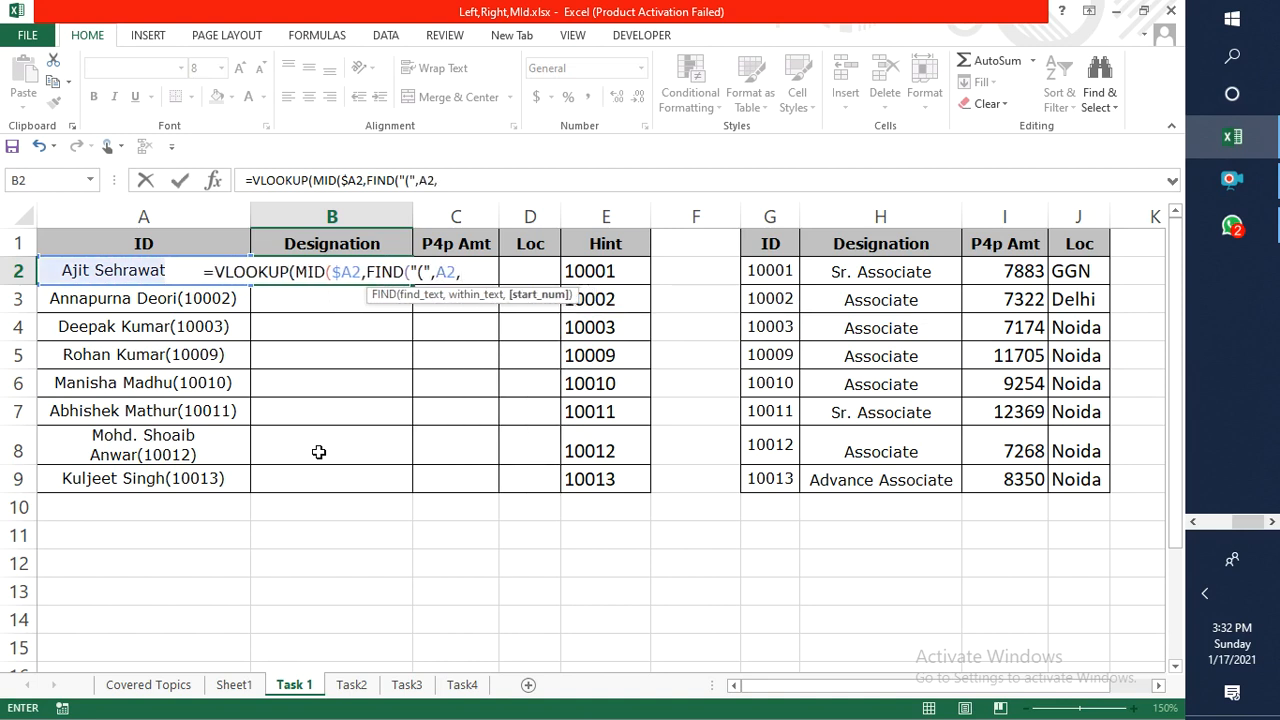
pyautogui.write('1)+')
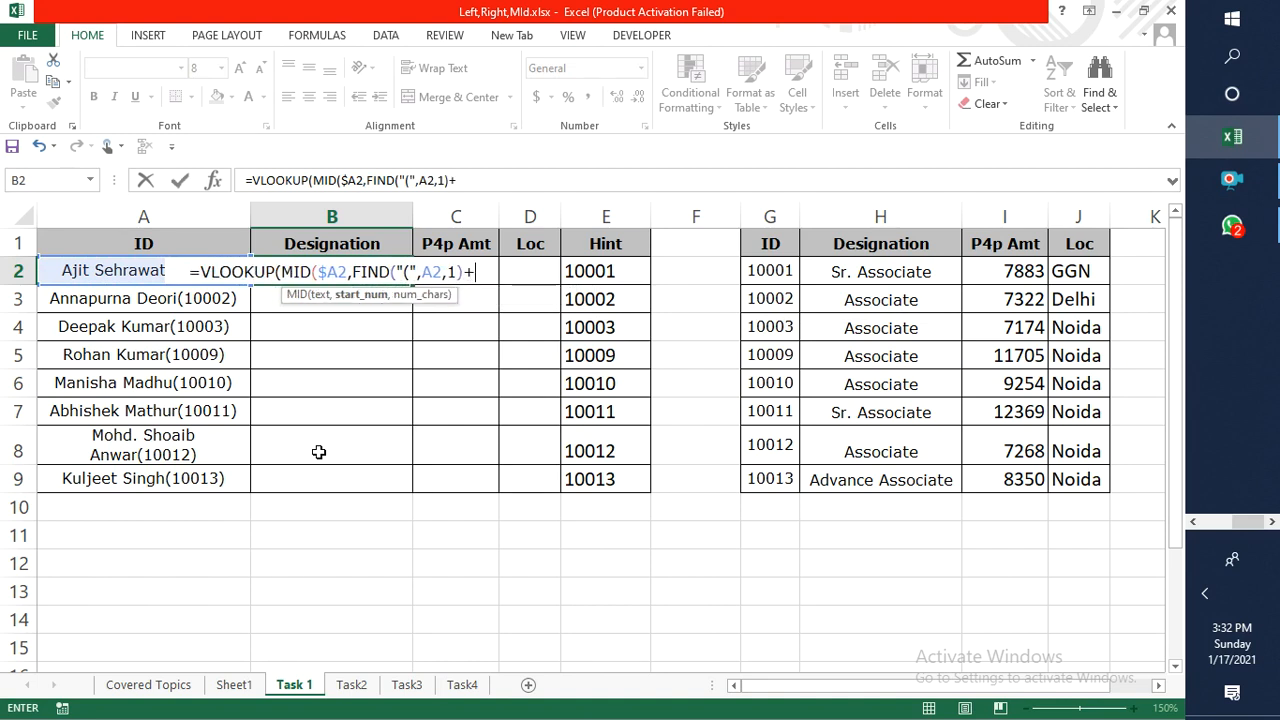
pyautogui.write('1')
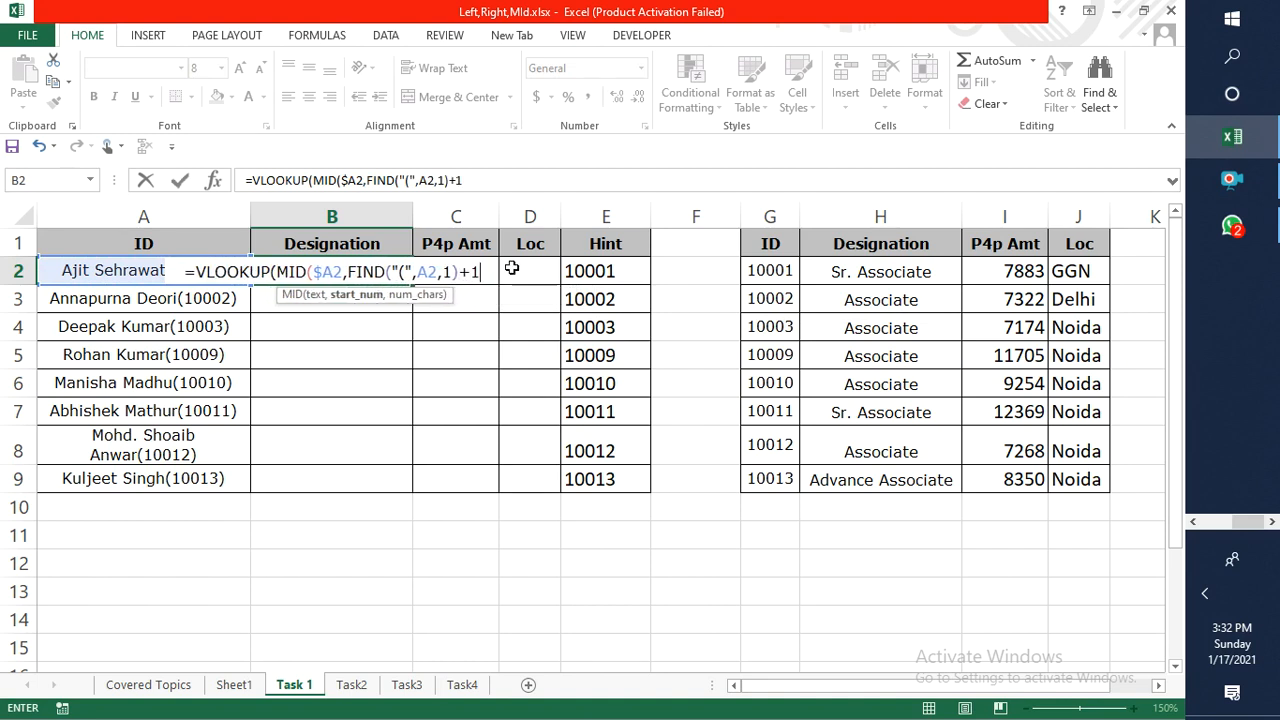
# Lock the column of the A2 reference inside the start_num FIND so it reads $A2.
pyautogui.moveTo(416, 271); pyautogui.dragTo(437, 271)
pyautogui.press('F4')
pyautogui.press('F4')
pyautogui.press('F4')
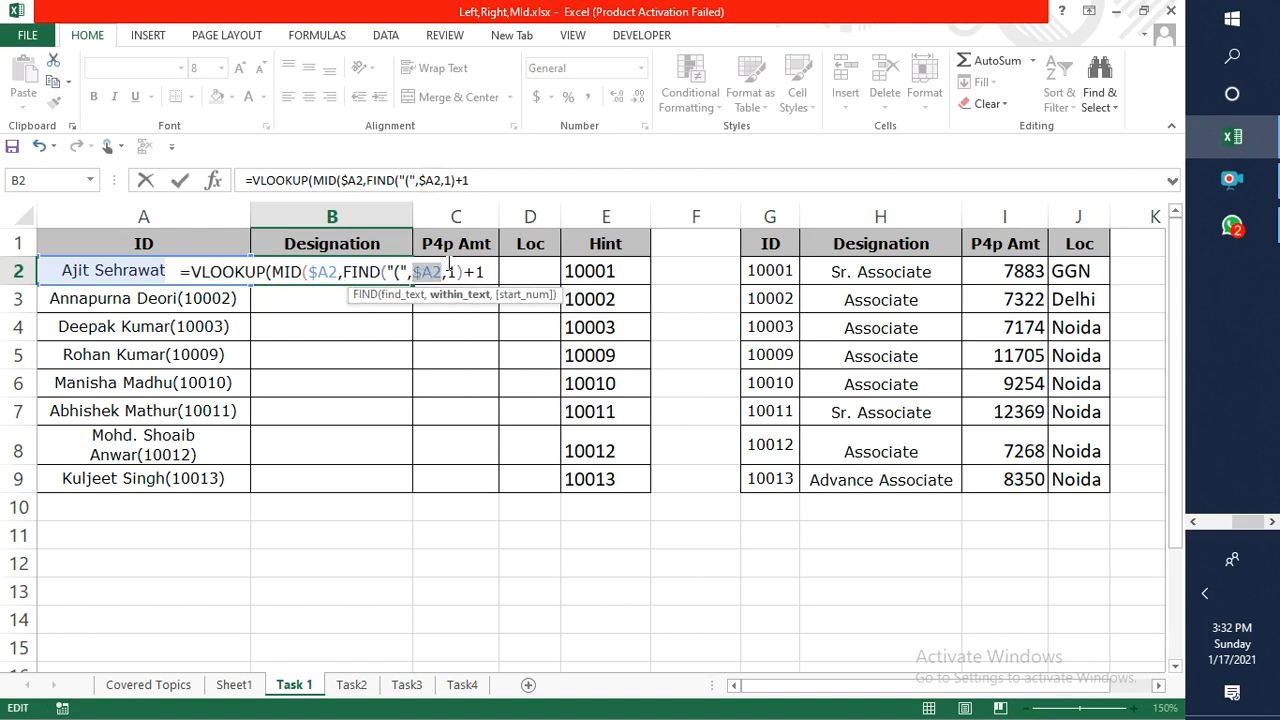
pyautogui.click(493, 271)
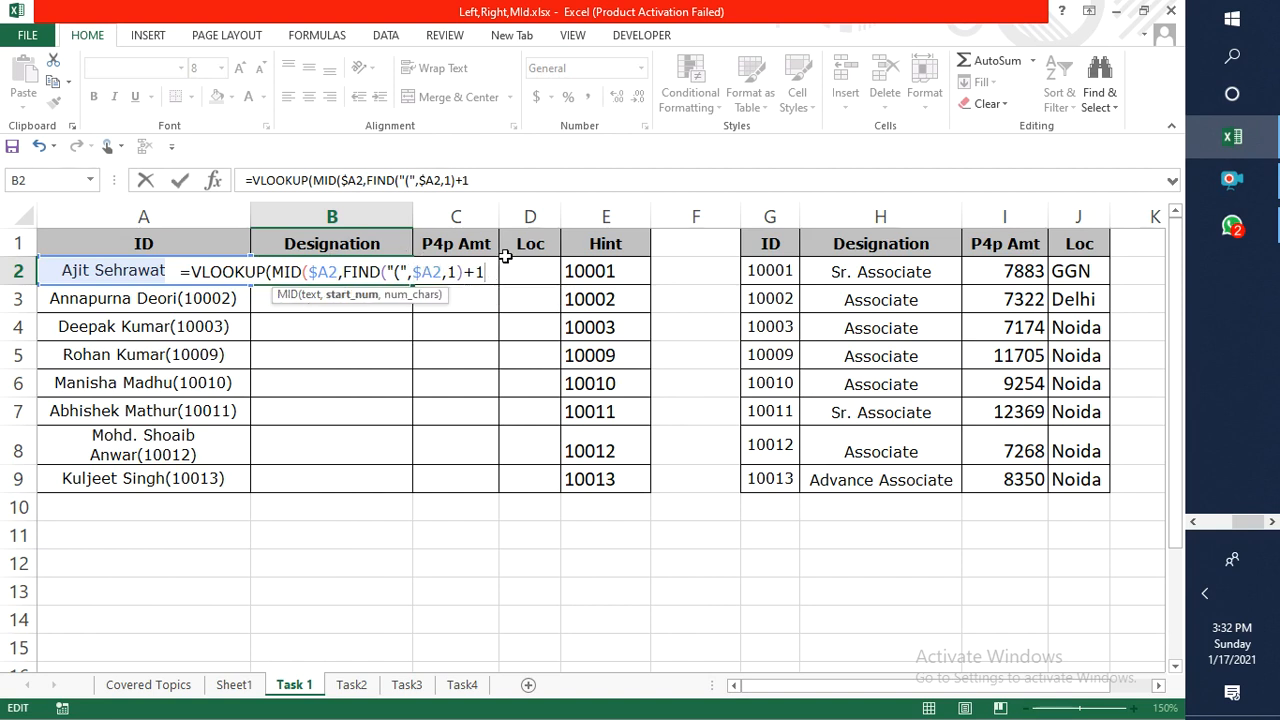
# Begin MID's num_chars argument with FIND(")",$A2,1) to locate the closing parenthesis.
pyautogui.write(',')
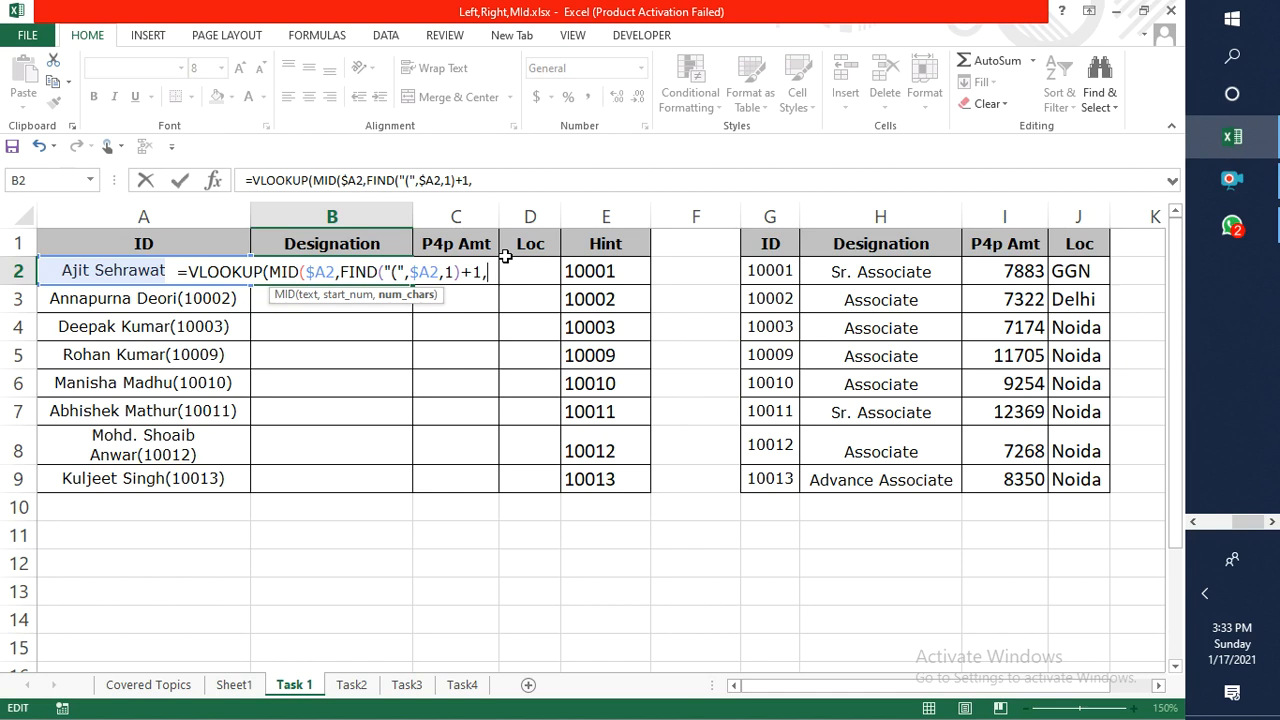
pyautogui.write('Fin')
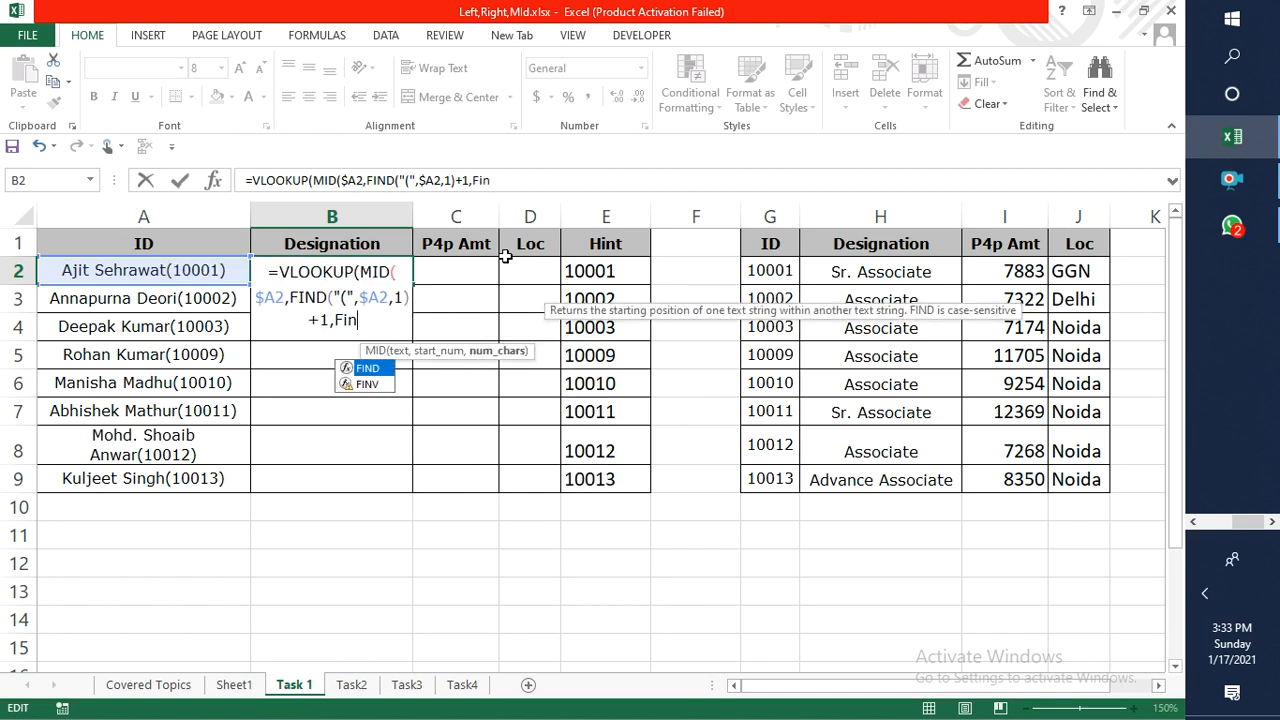
pyautogui.press('Tab')
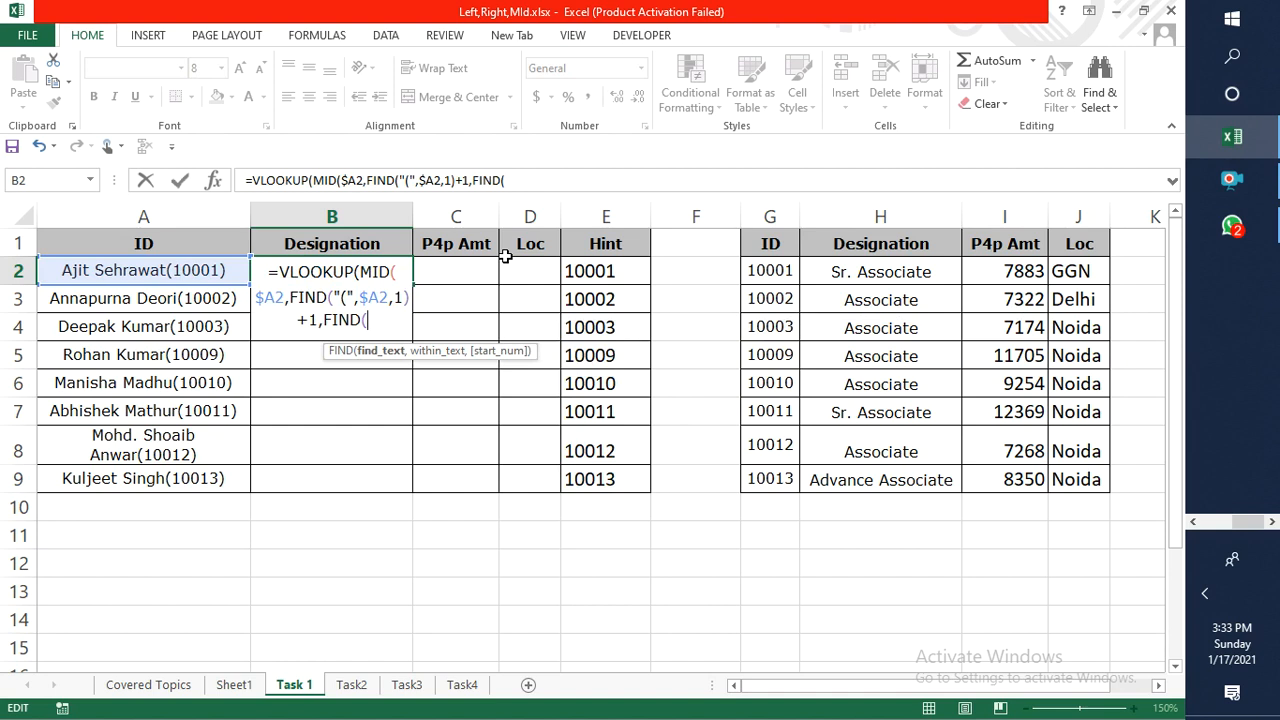
pyautogui.write('")"')
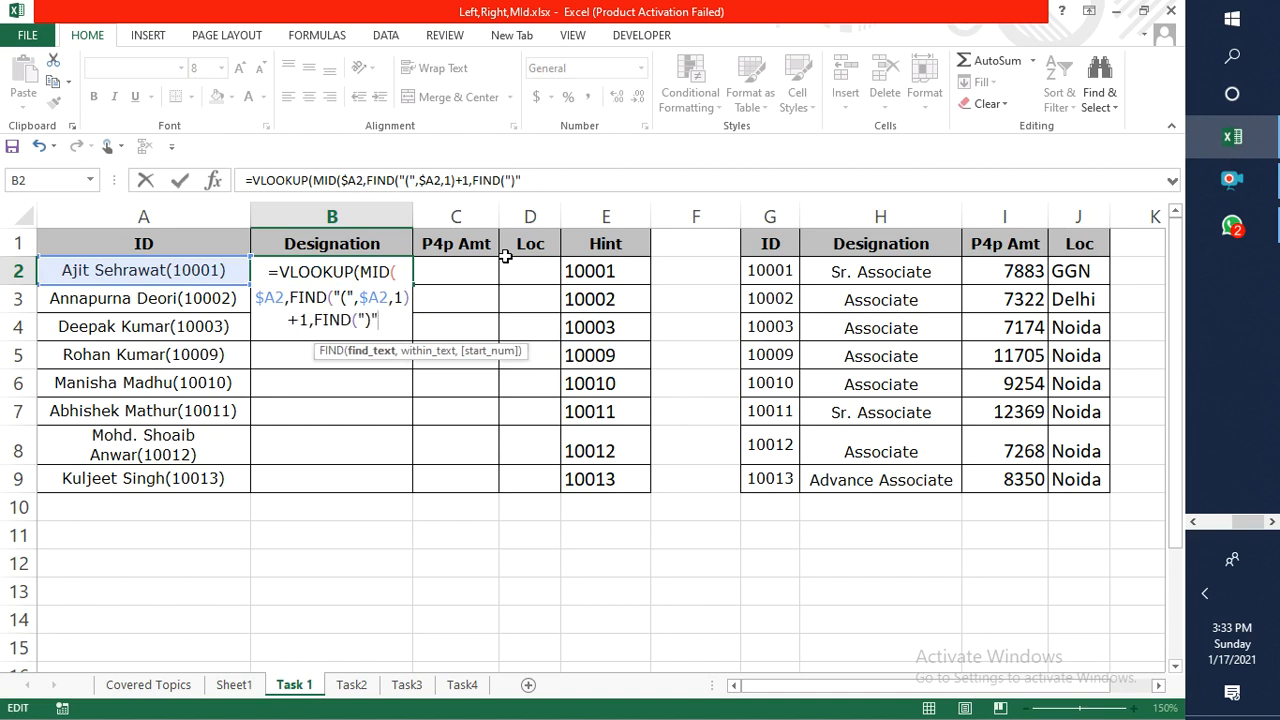
pyautogui.write(',')
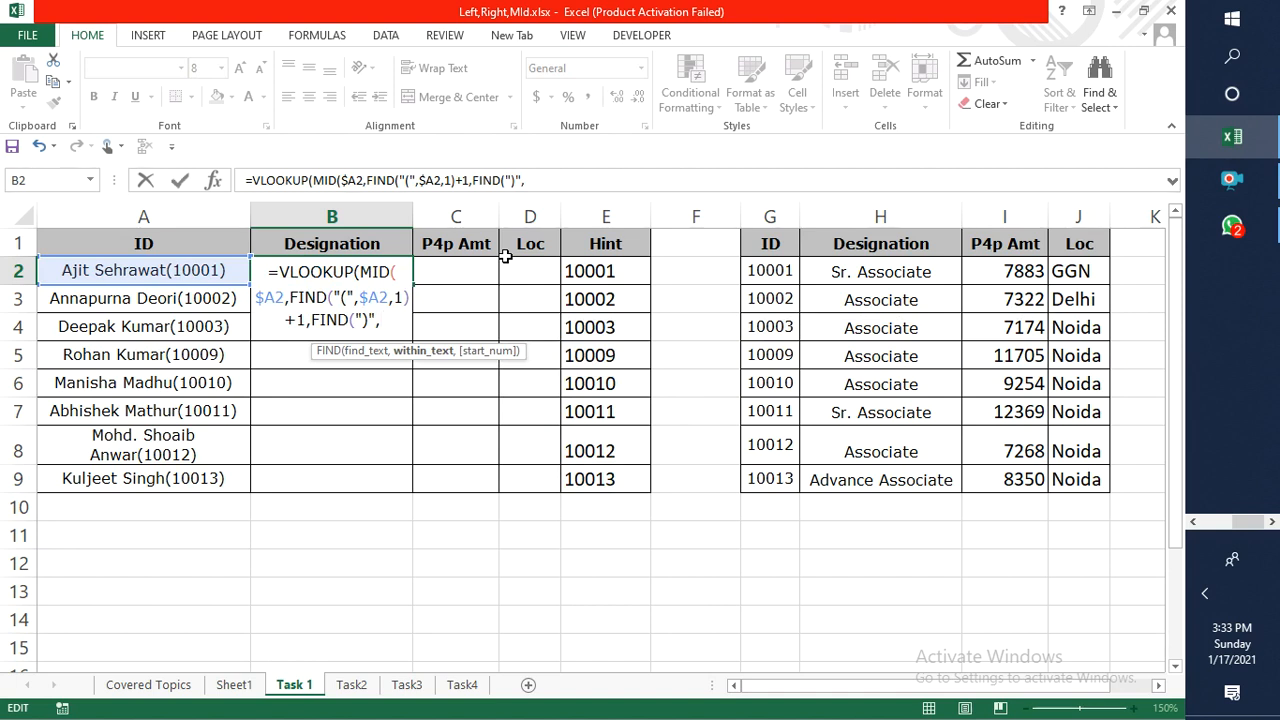
pyautogui.write('A2')
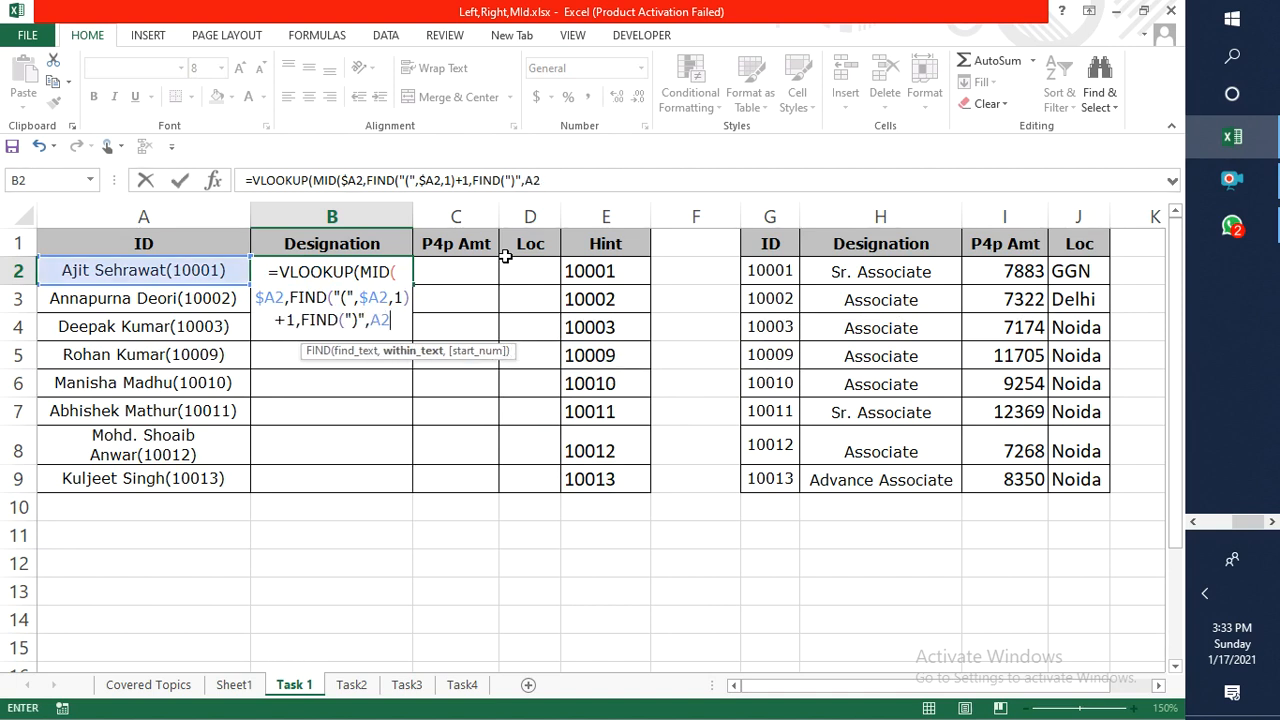
pyautogui.press('F4')
pyautogui.press('F4')
pyautogui.press('F4')
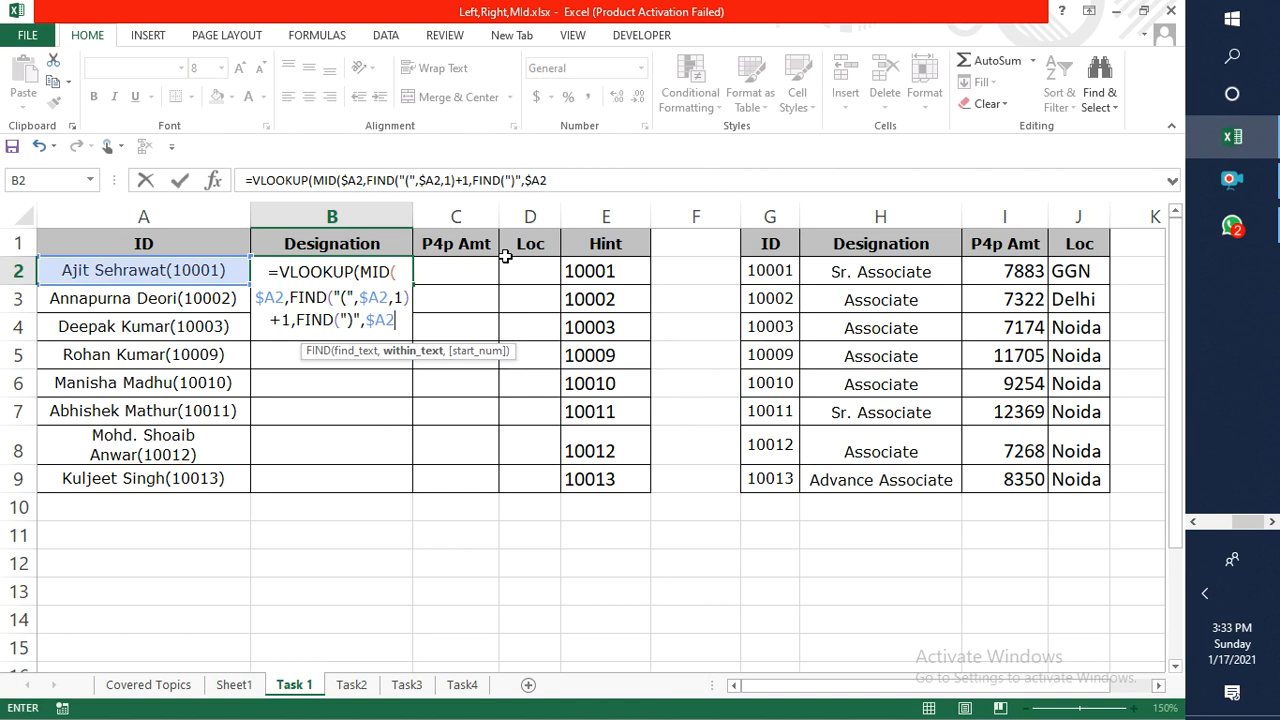
pyautogui.write(',1')
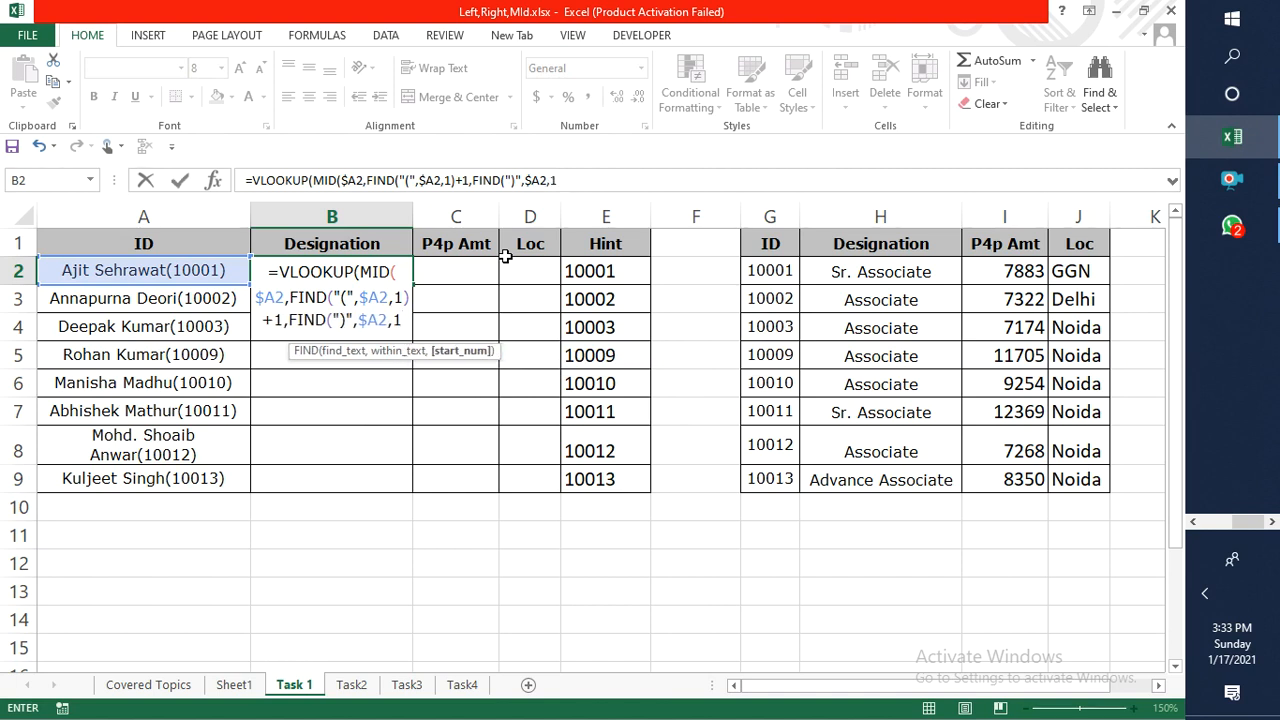
pyautogui.write(')')
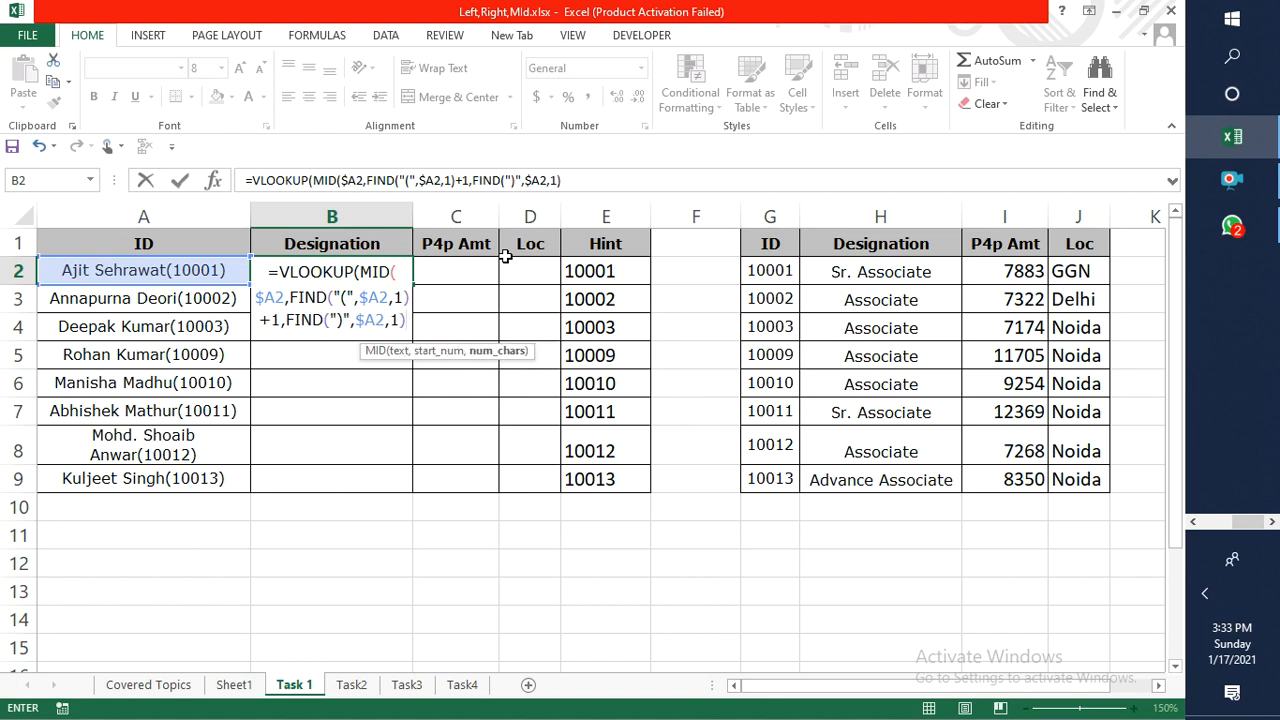
# Extend the num_chars argument with -1-FIND("(",$A2,1), keeping only the column of the reference locked.
pyautogui.write('-')
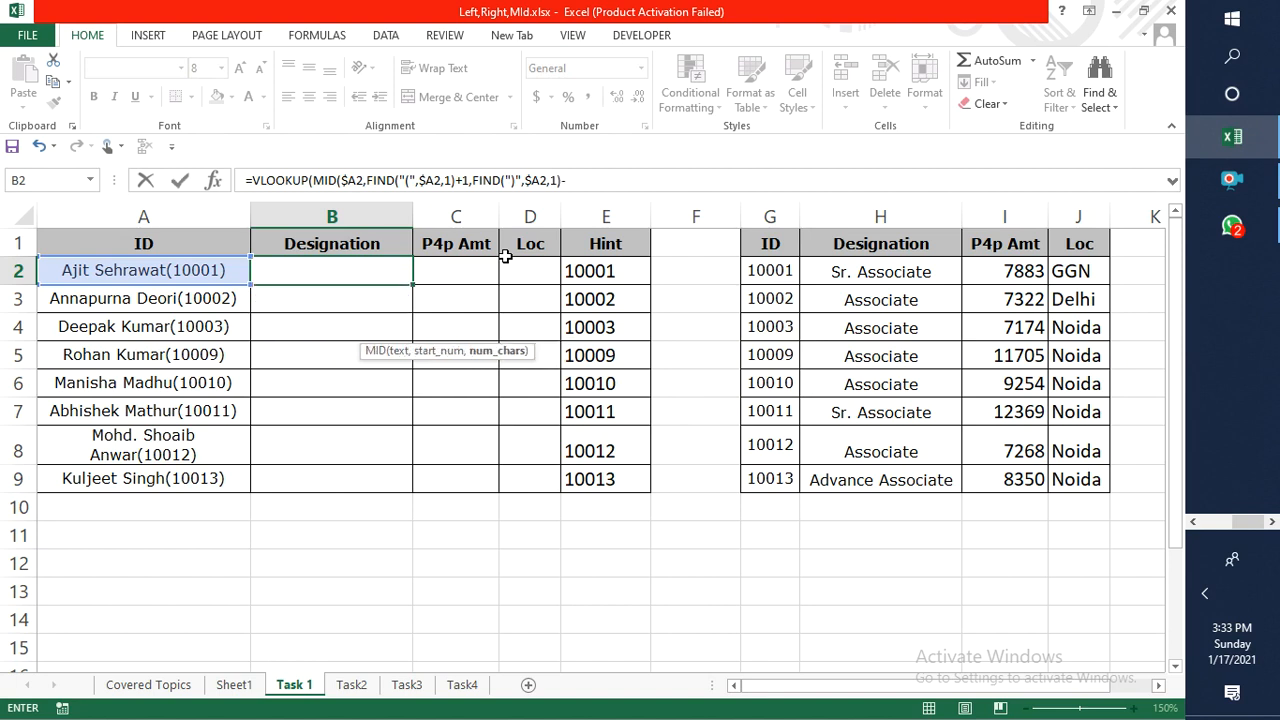
pyautogui.write('1-')
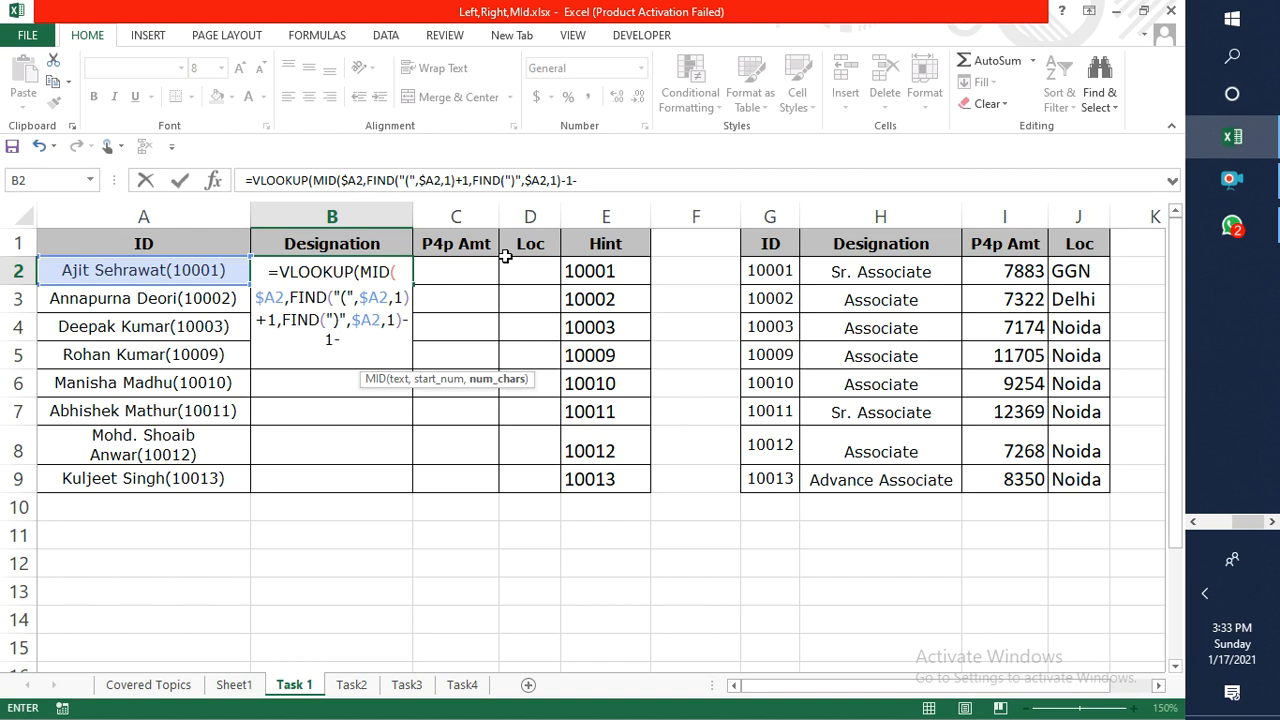
pyautogui.write('FIND(')
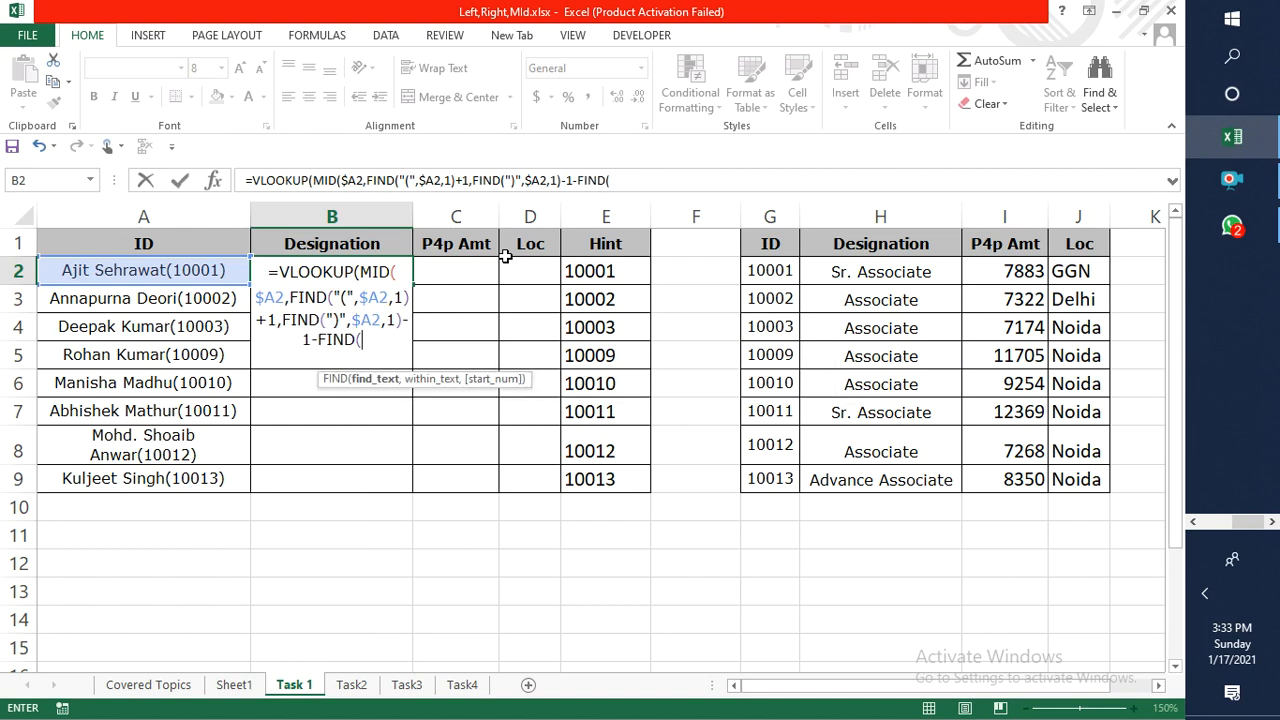
pyautogui.write('"')
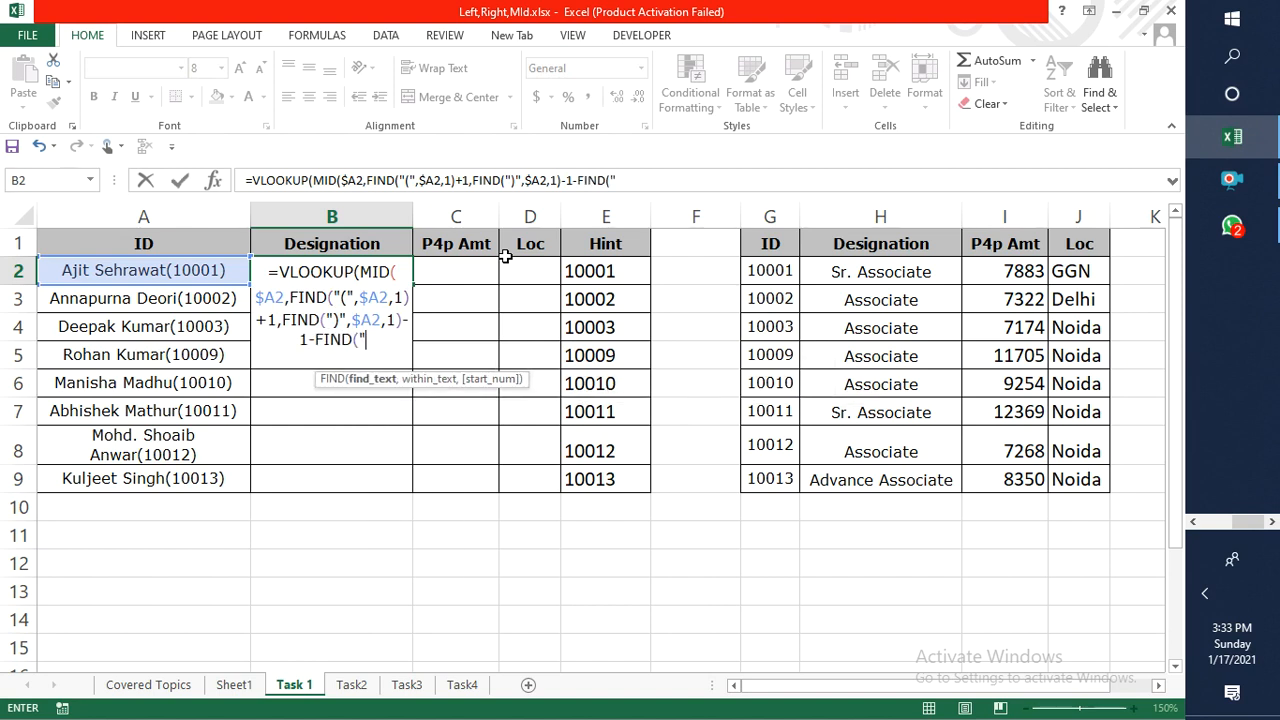
pyautogui.write('("')
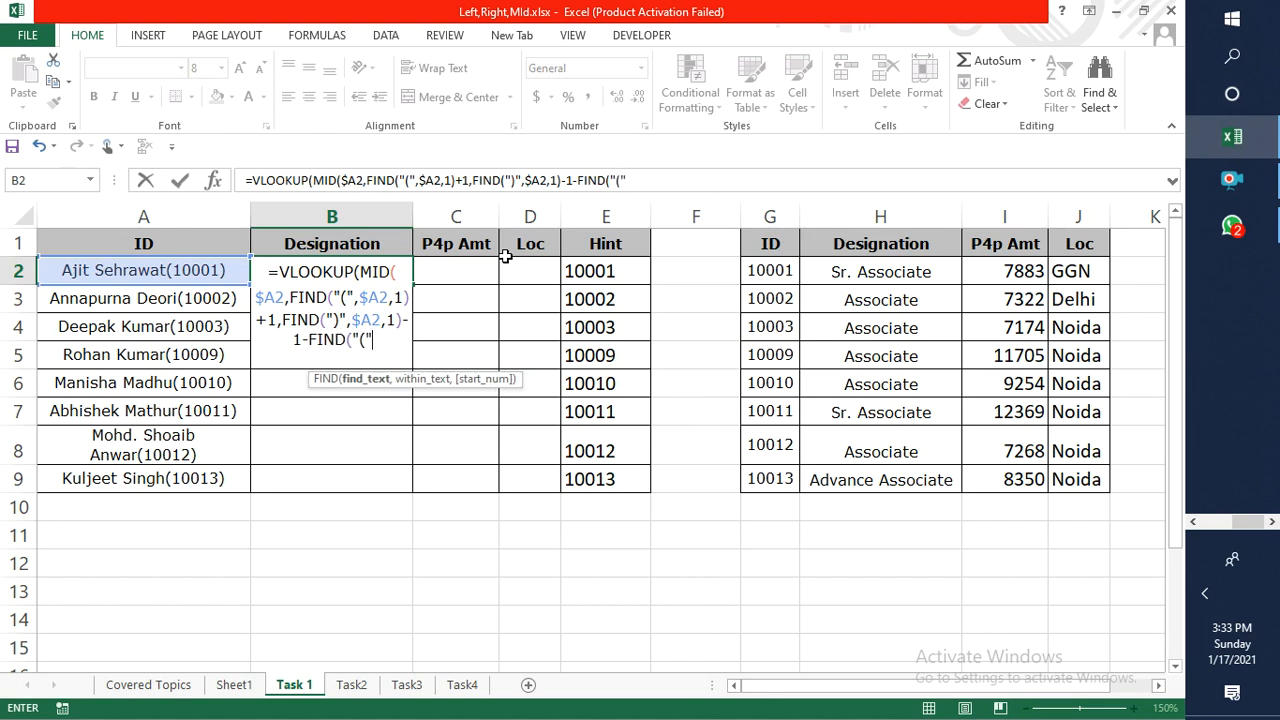
pyautogui.write(',$')
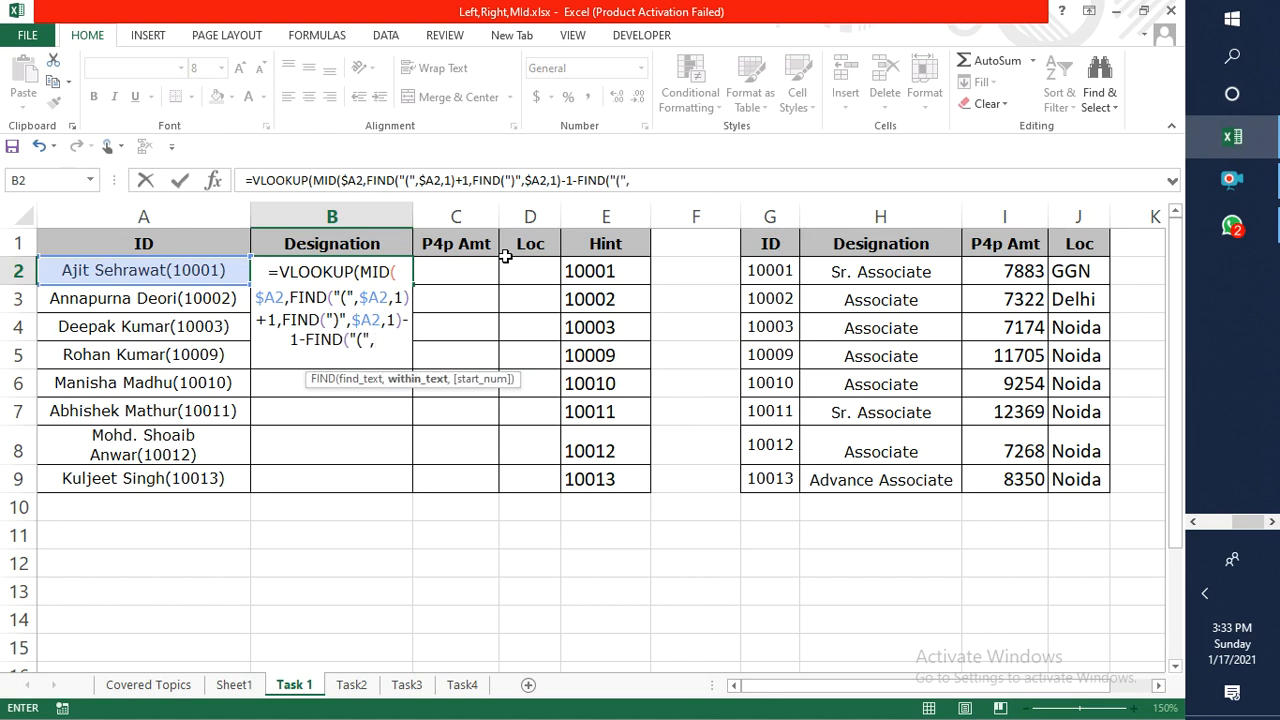
pyautogui.write('A$2')
pyautogui.press('F4')
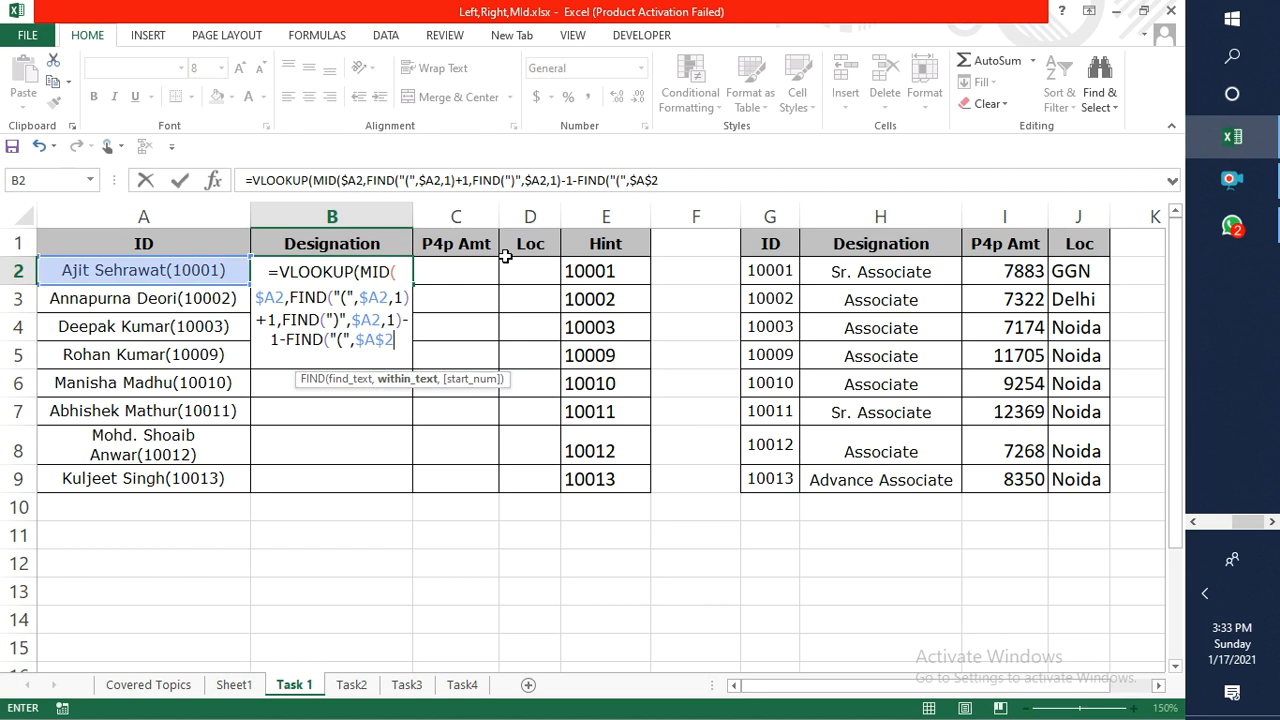
pyautogui.press('F4')
pyautogui.press('F4')
pyautogui.write(',1)')
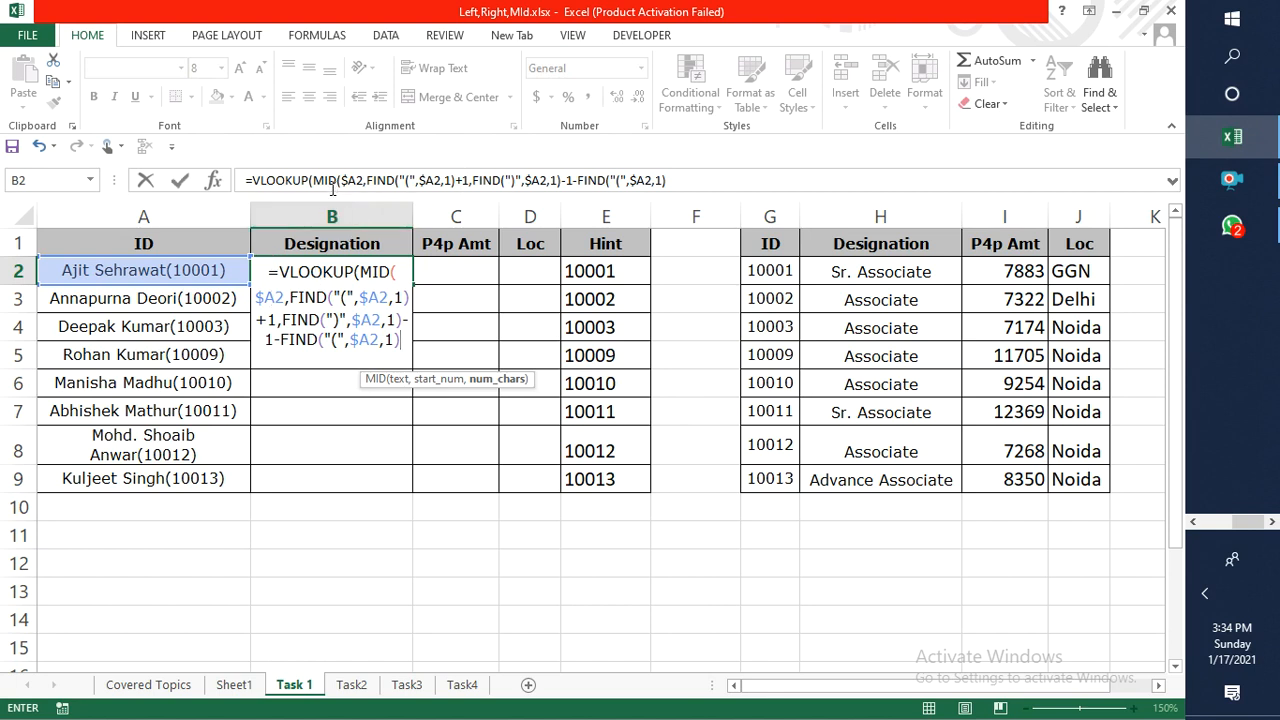
# Check which parts of the B2 formula serve as MID's text, start_num and num_chars arguments.
pyautogui.click(322, 180)
pyautogui.click(329, 213)
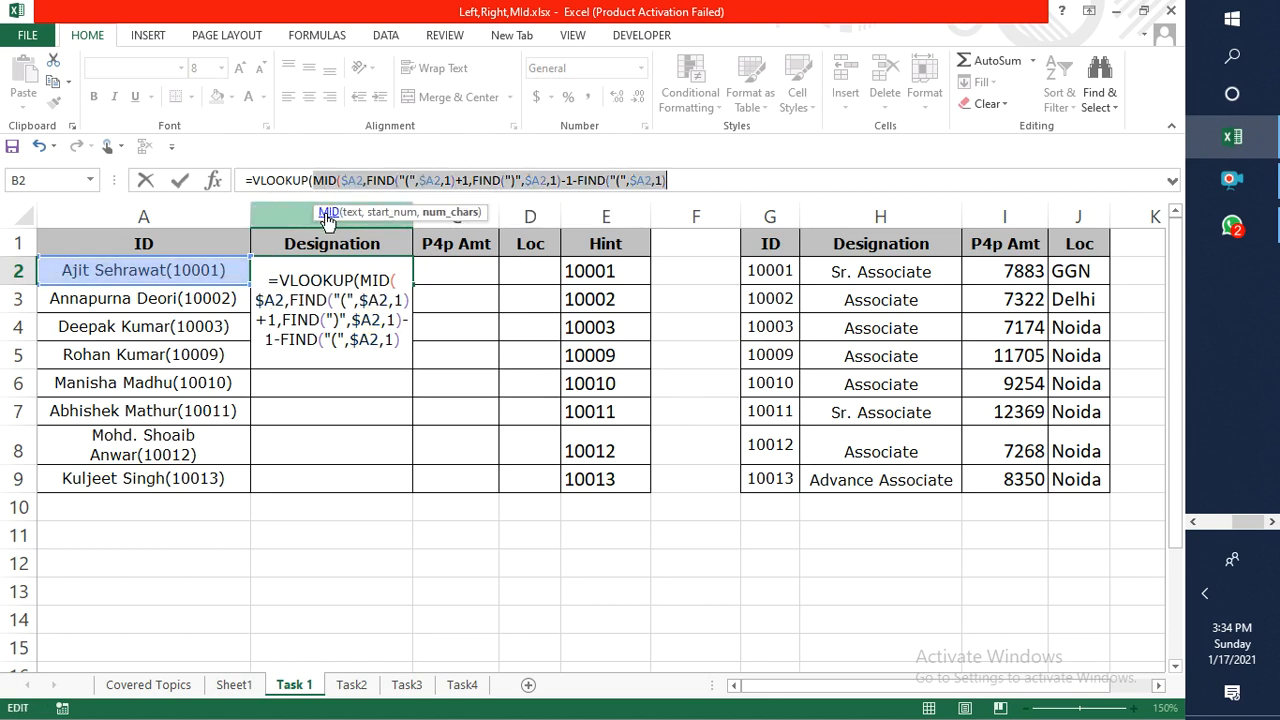
pyautogui.click(344, 181)
pyautogui.click(352, 212)
pyautogui.click(388, 213)
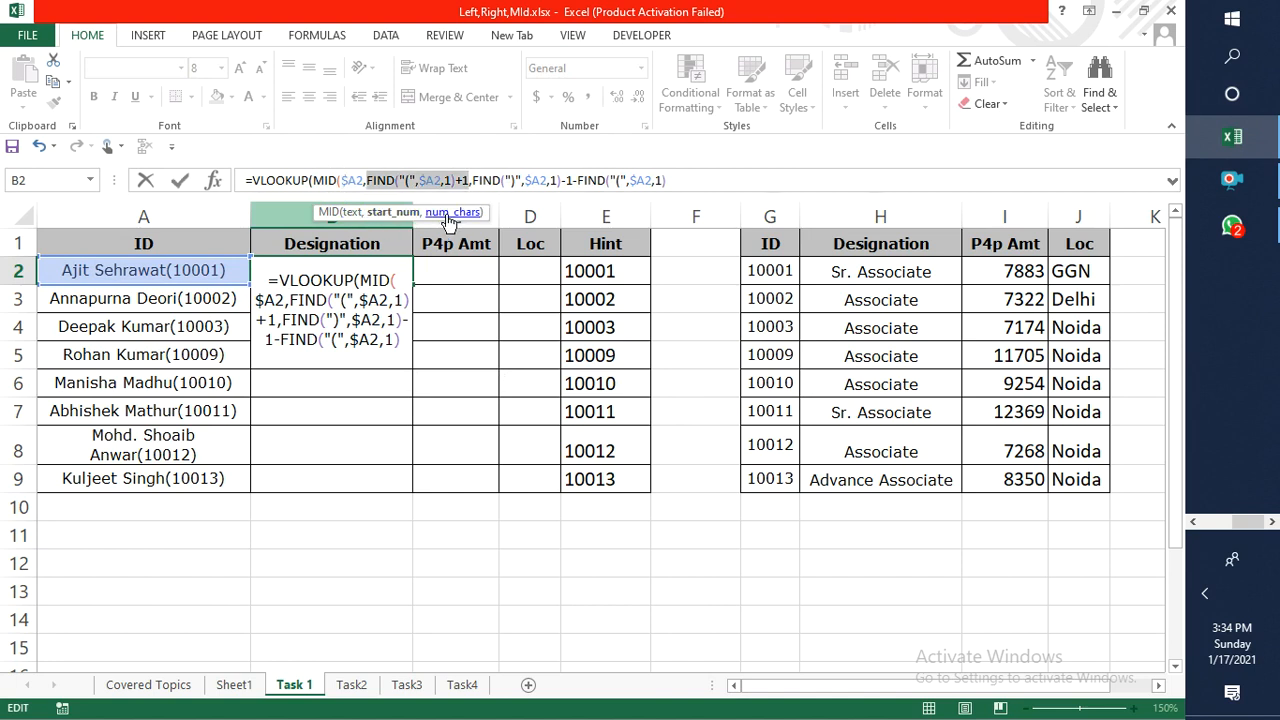
pyautogui.click(450, 212)
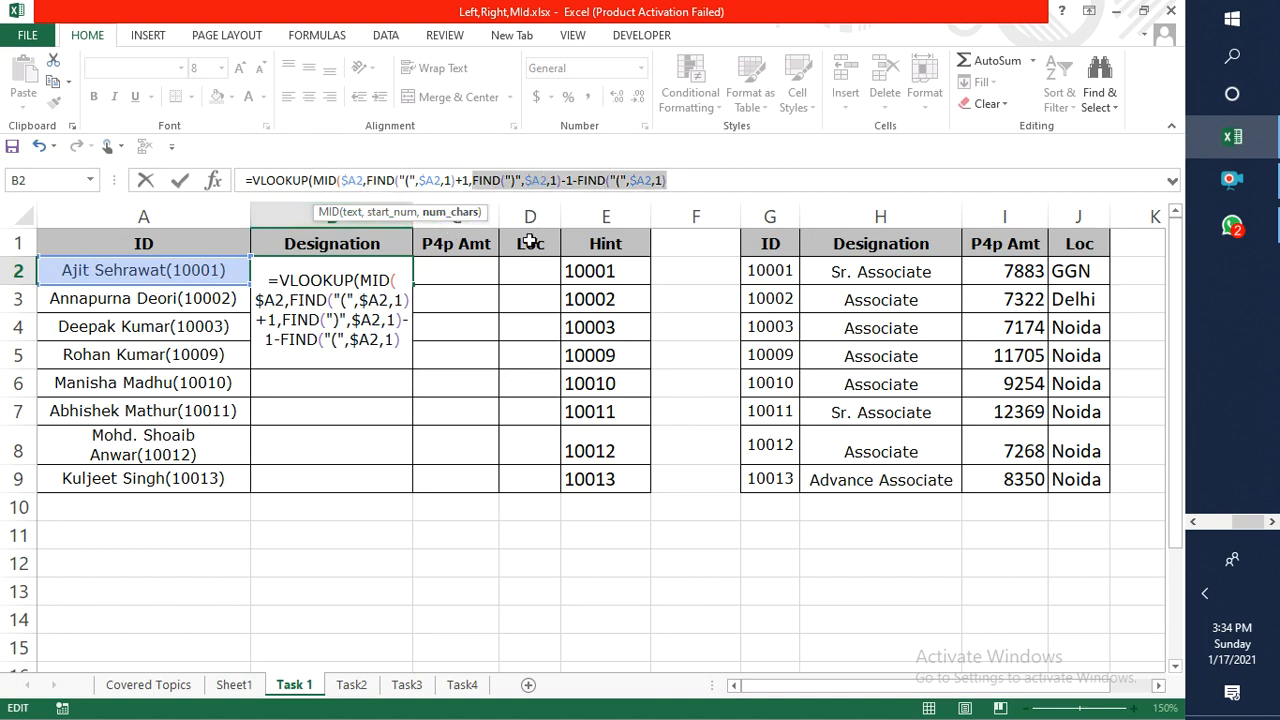
# Add the lookup table including its header row as the absolute table_array $G$1:$J$9 in the B2 formula.
pyautogui.click(680, 181)
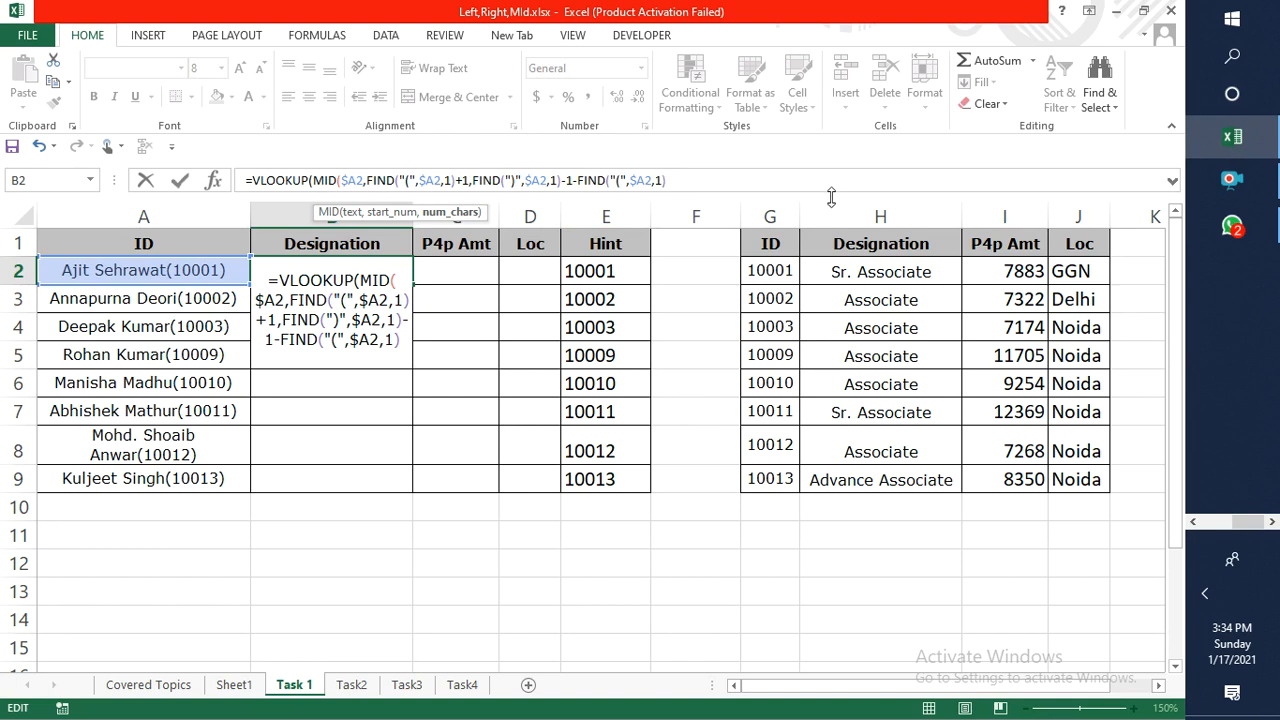
pyautogui.write(',')
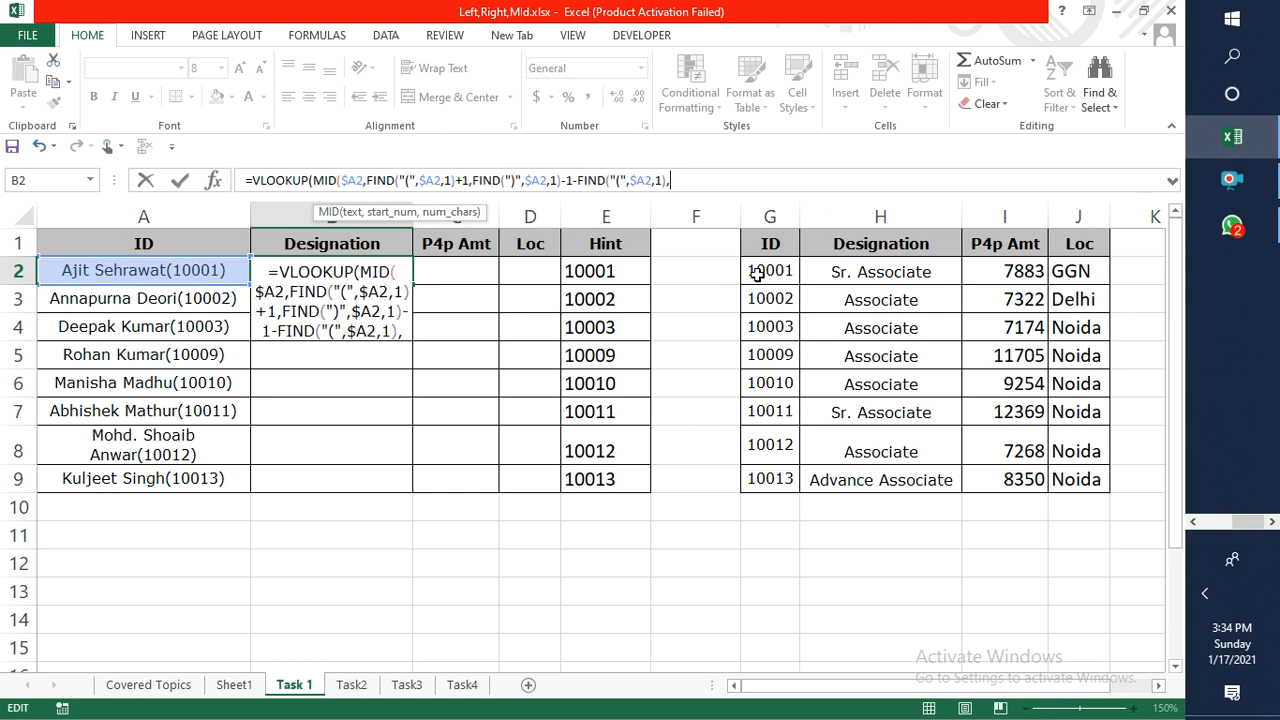
pyautogui.click(770, 244)
pyautogui.hotkey('ctrl', 'shift', 'Right')
pyautogui.hotkey('ctrl', 'shift', 'Down')
pyautogui.press('F4')
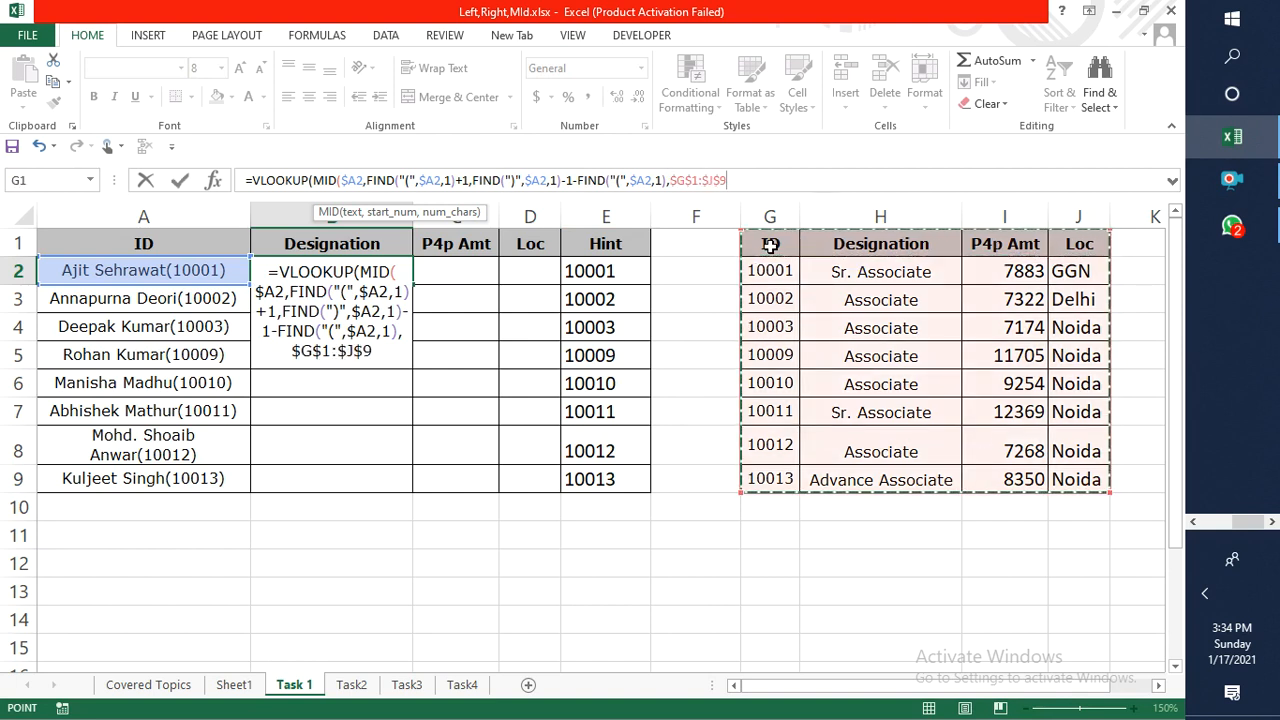
pyautogui.write(',')
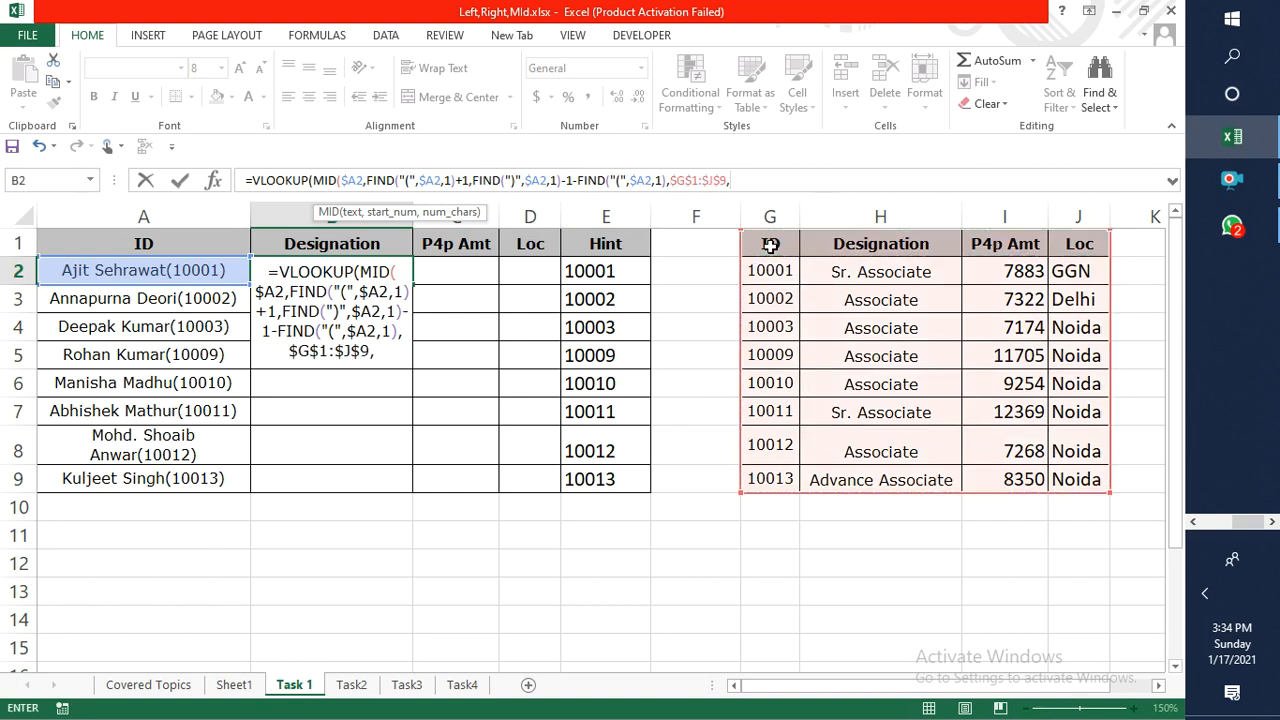
# Begin the col_index_num argument with MATCH, using the Designation header as the row-locked lookup value B$1.
pyautogui.write('Mat')
pyautogui.press('Tab')
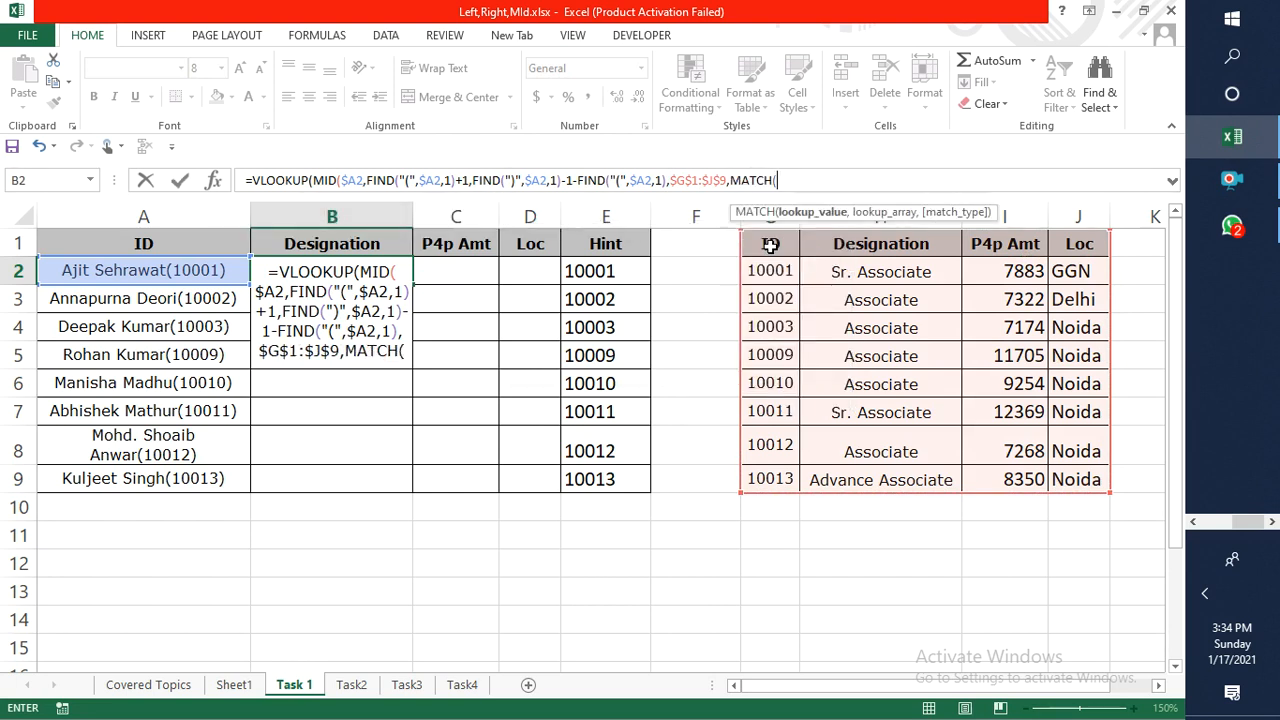
pyautogui.click(316, 244)
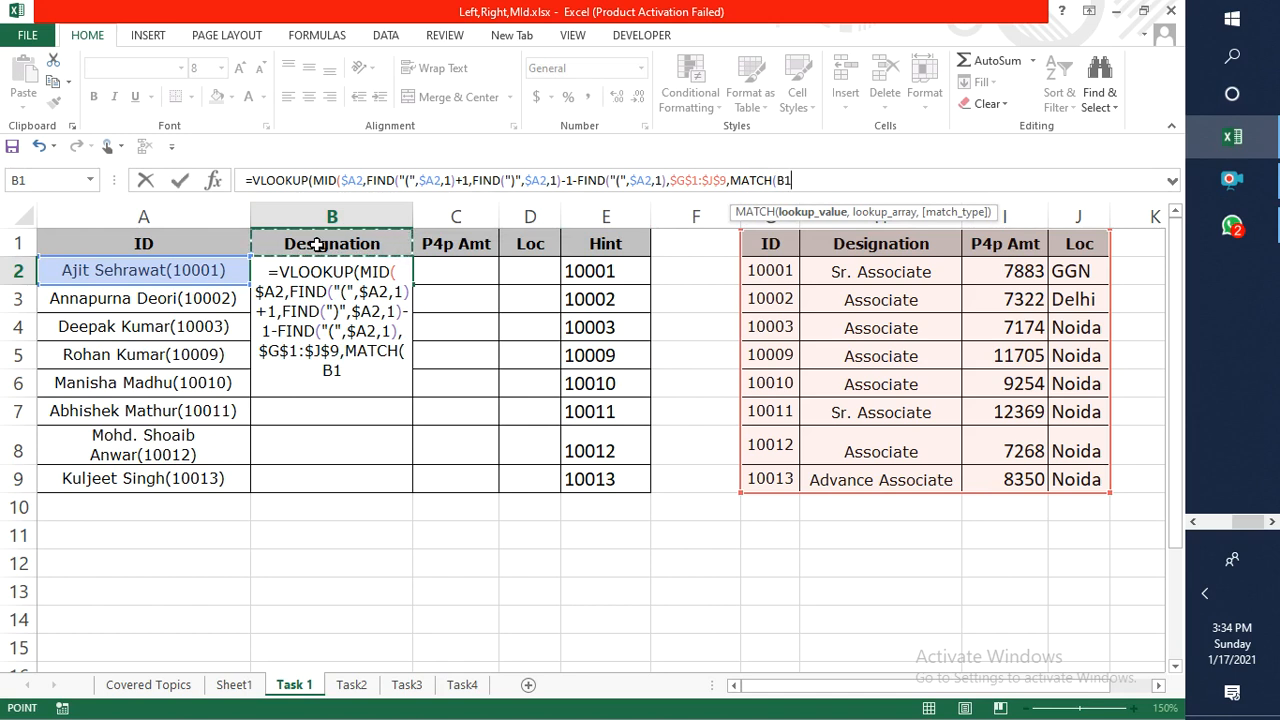
pyautogui.press('F4')
pyautogui.press('F4')
pyautogui.write(',')
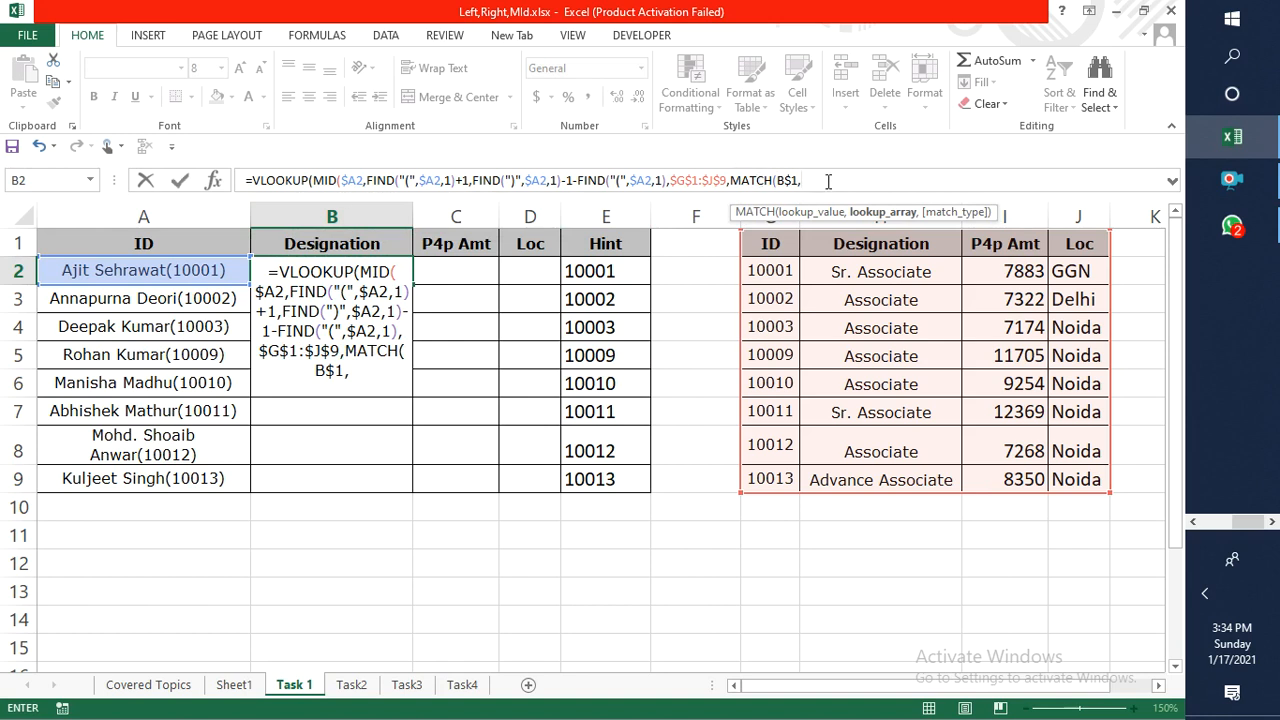
# Complete MATCH with the lookup table's header row $G$1:$J$1 as absolute lookup_array and match type 0.
pyautogui.click(778, 243)
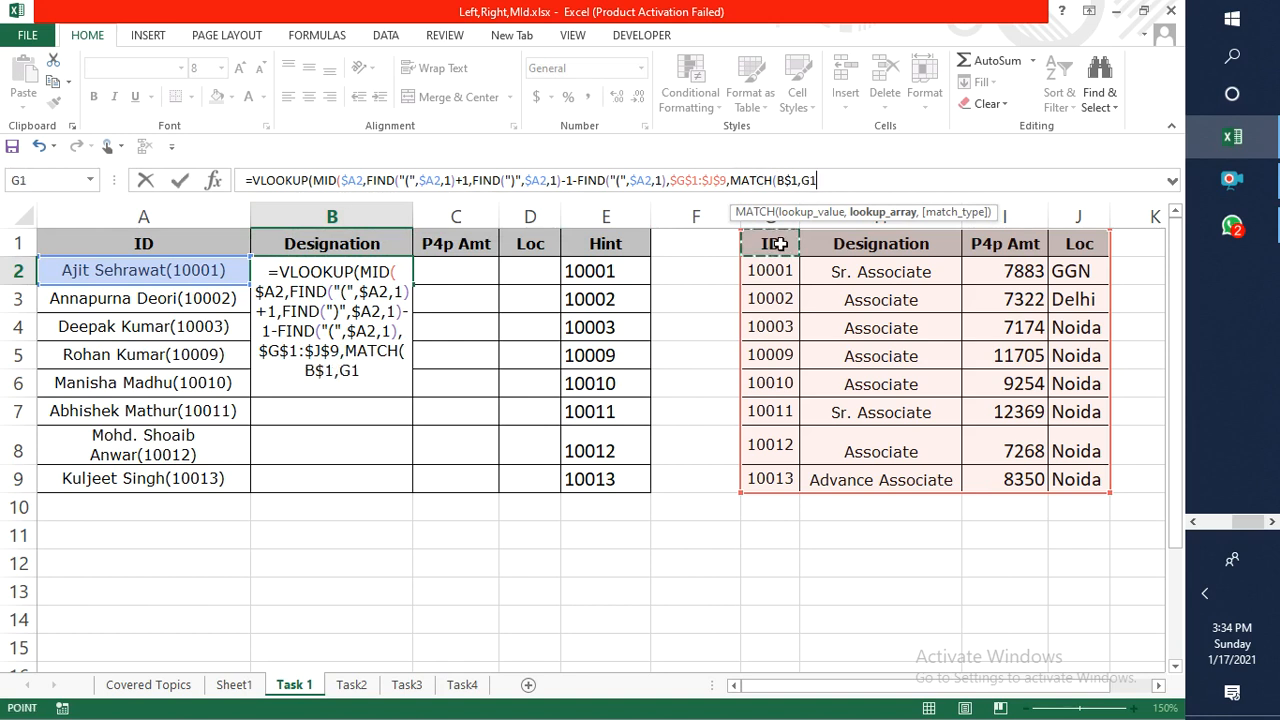
pyautogui.hotkey('ctrl', 'shift', 'Right')
pyautogui.press('F4')
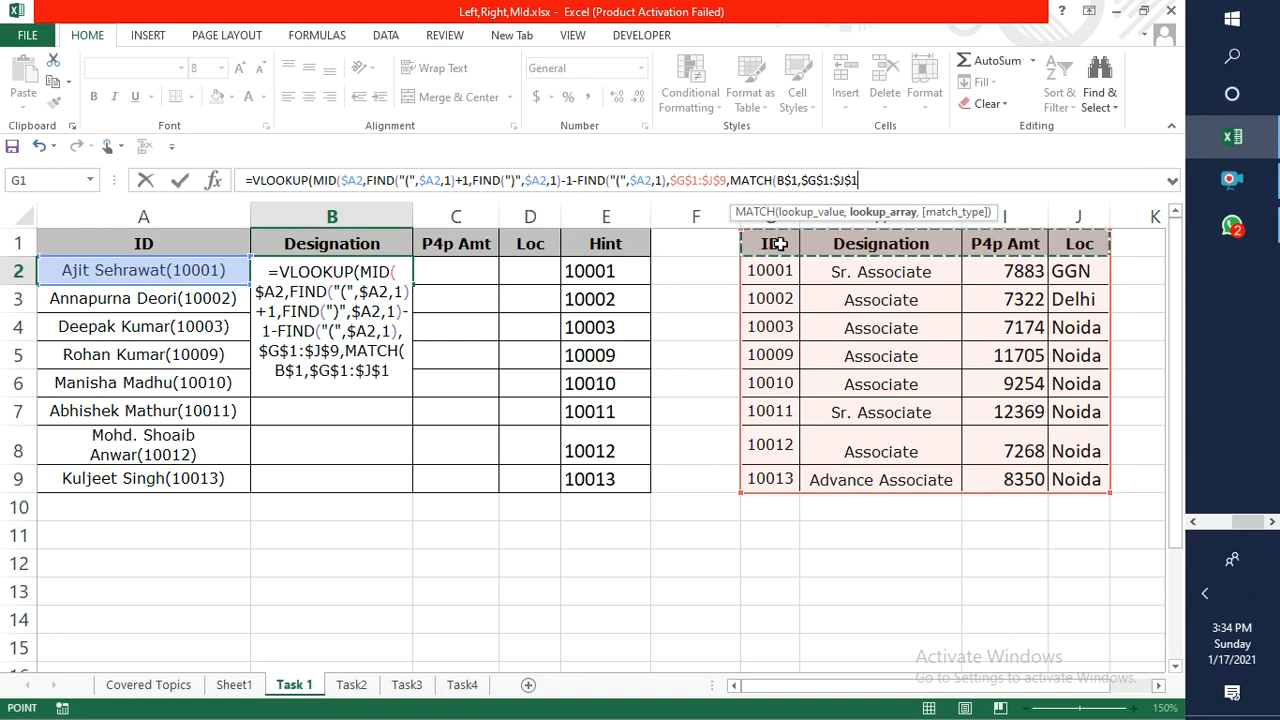
pyautogui.write(',0')
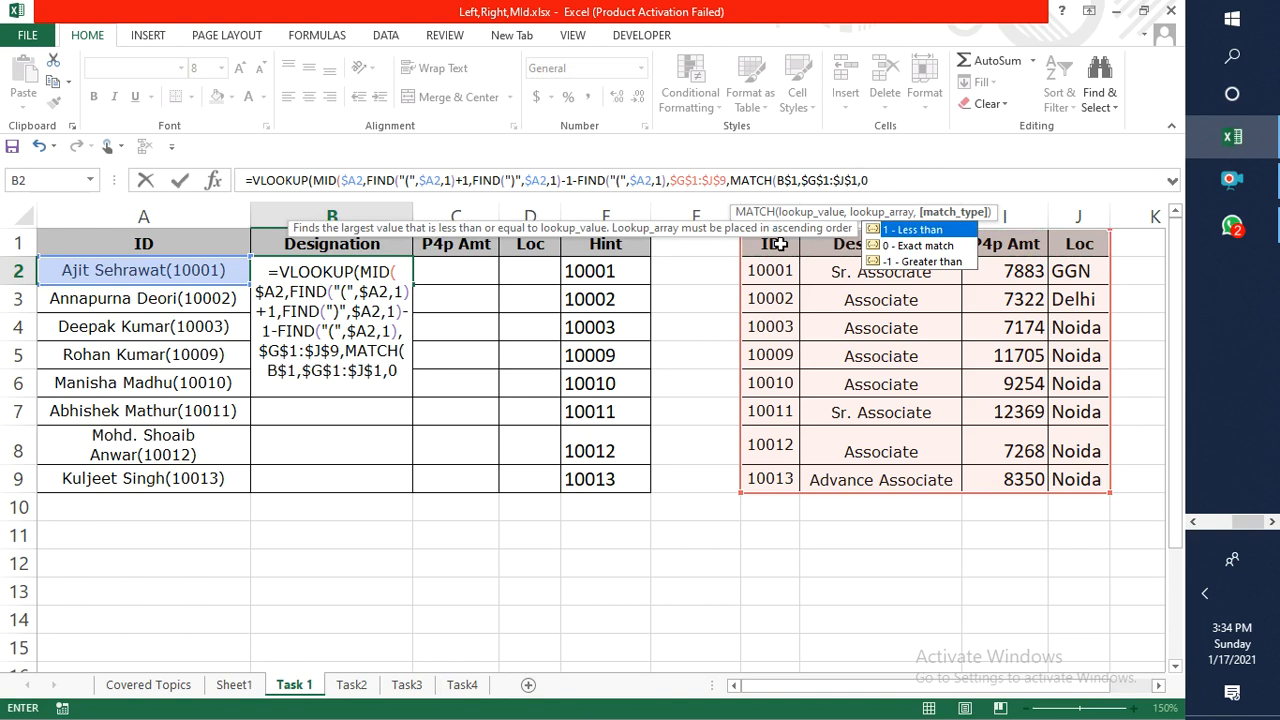
pyautogui.write('),')
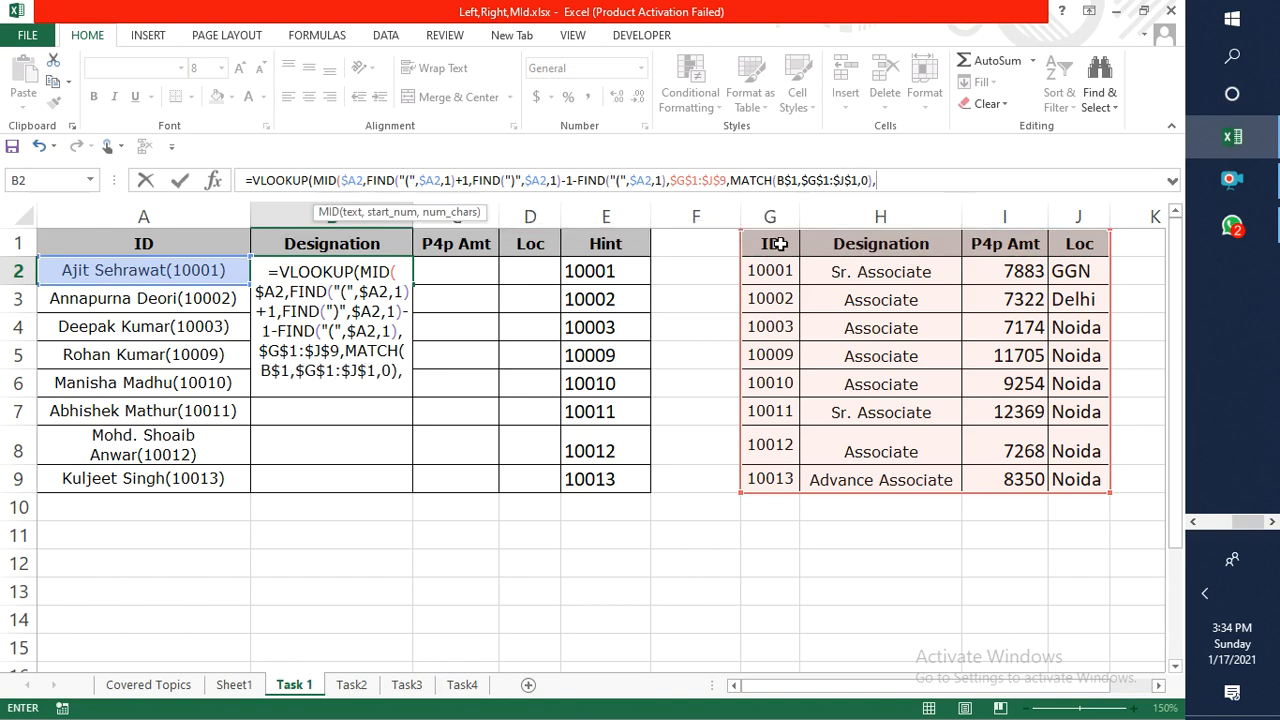
# Set the final range_lookup argument to 0, add two closing parentheses, and try to commit the formula.
pyautogui.write('0))')
pyautogui.press('Return')
pyautogui.press('Return')
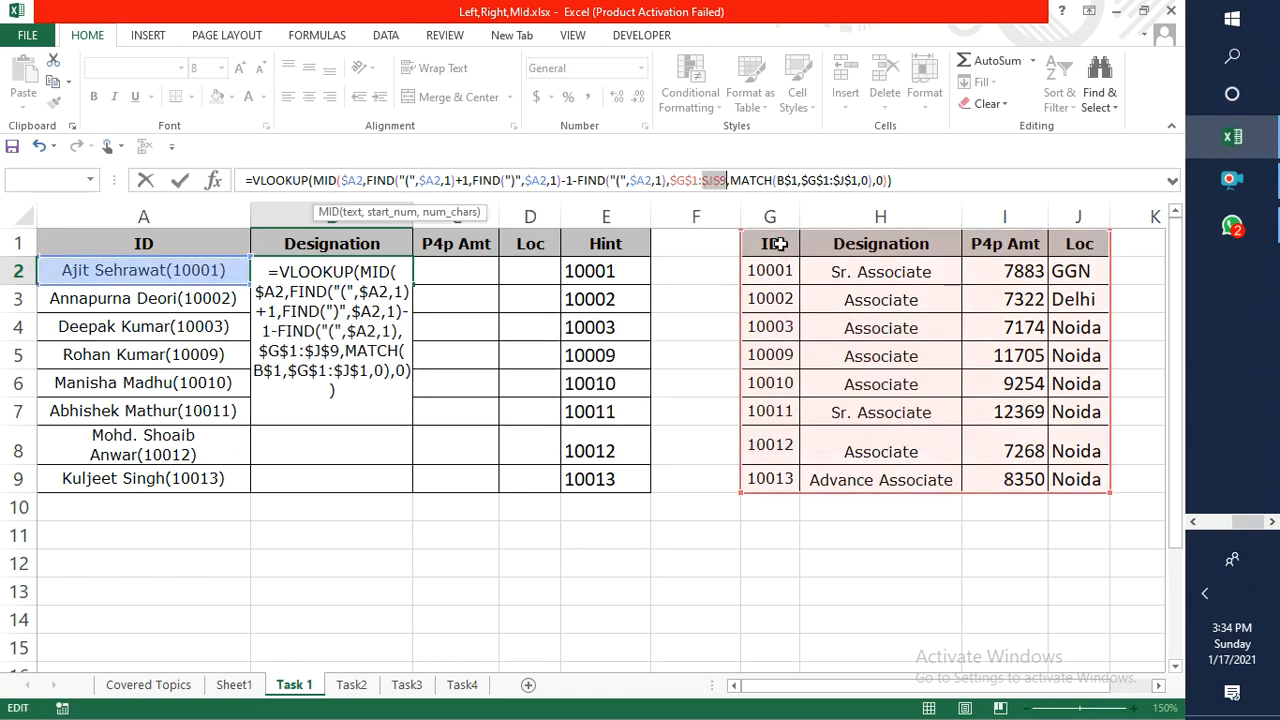
pyautogui.press('Return')
pyautogui.press('Return')
pyautogui.press('Return')
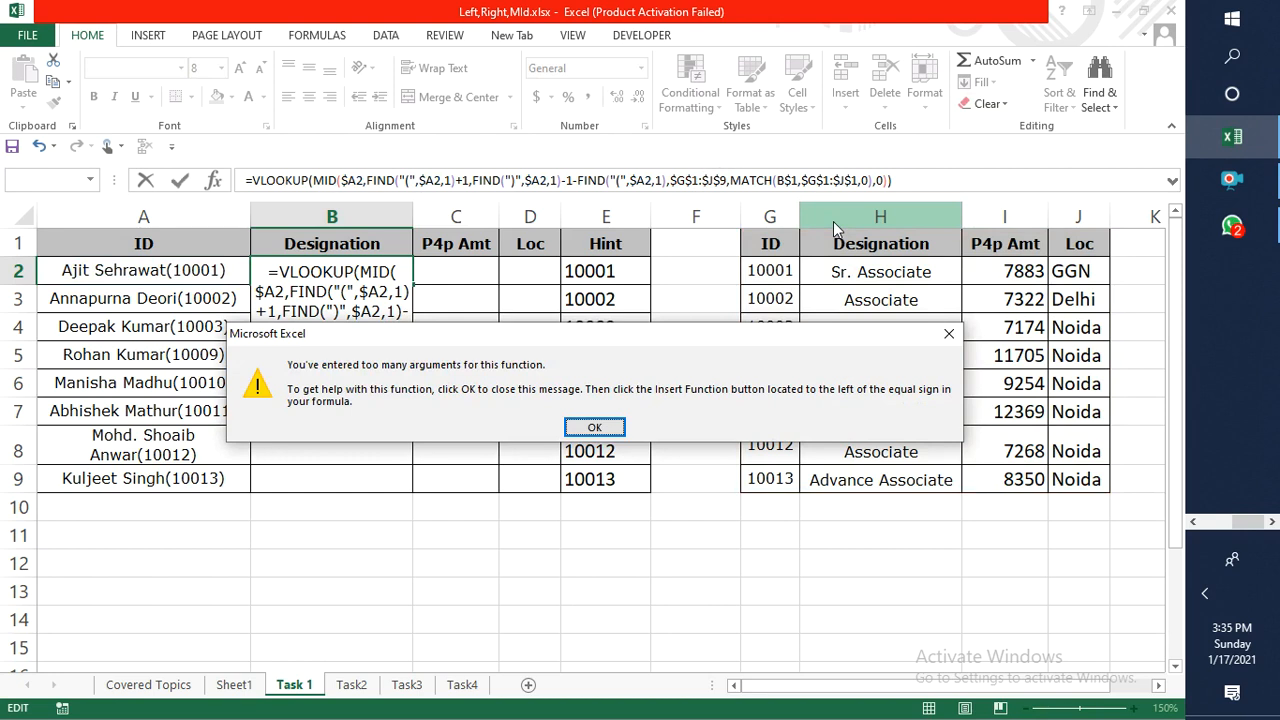
# Dismiss the error message and inspect VLOOKUP's lookup_value and each MID argument in the formula.
pyautogui.click(590, 427)
pyautogui.click(287, 180)
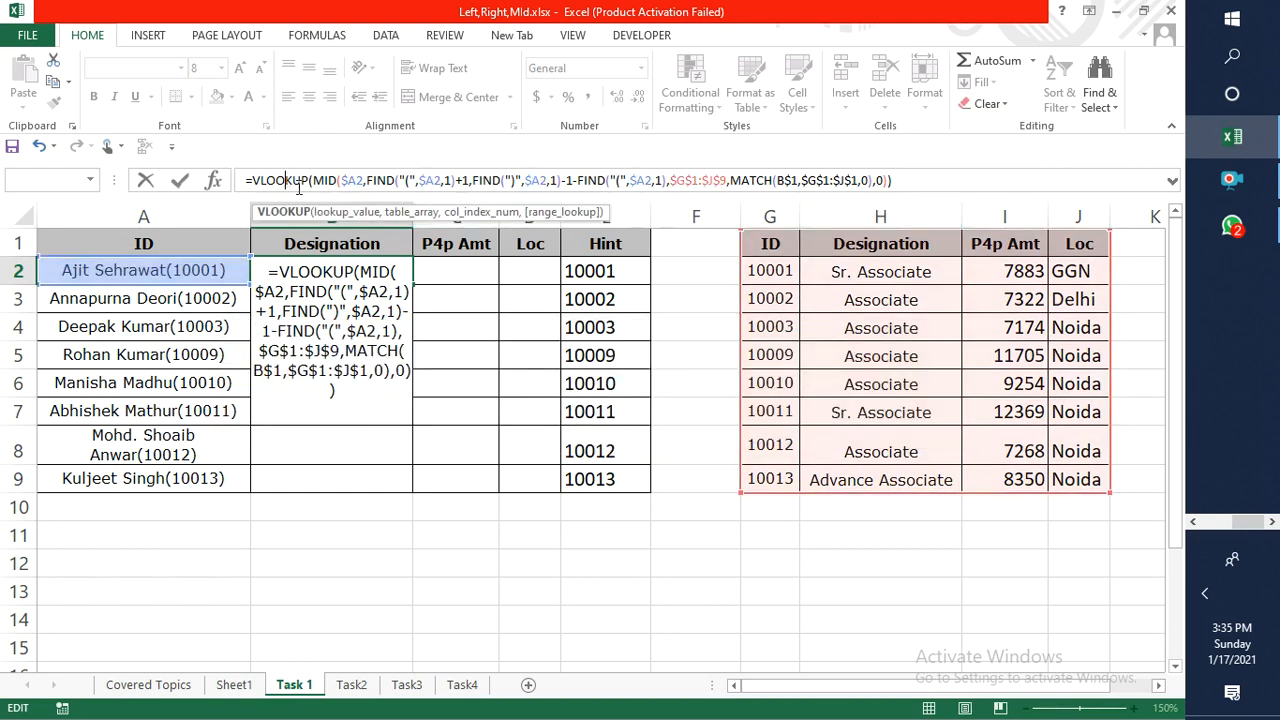
pyautogui.click(330, 212)
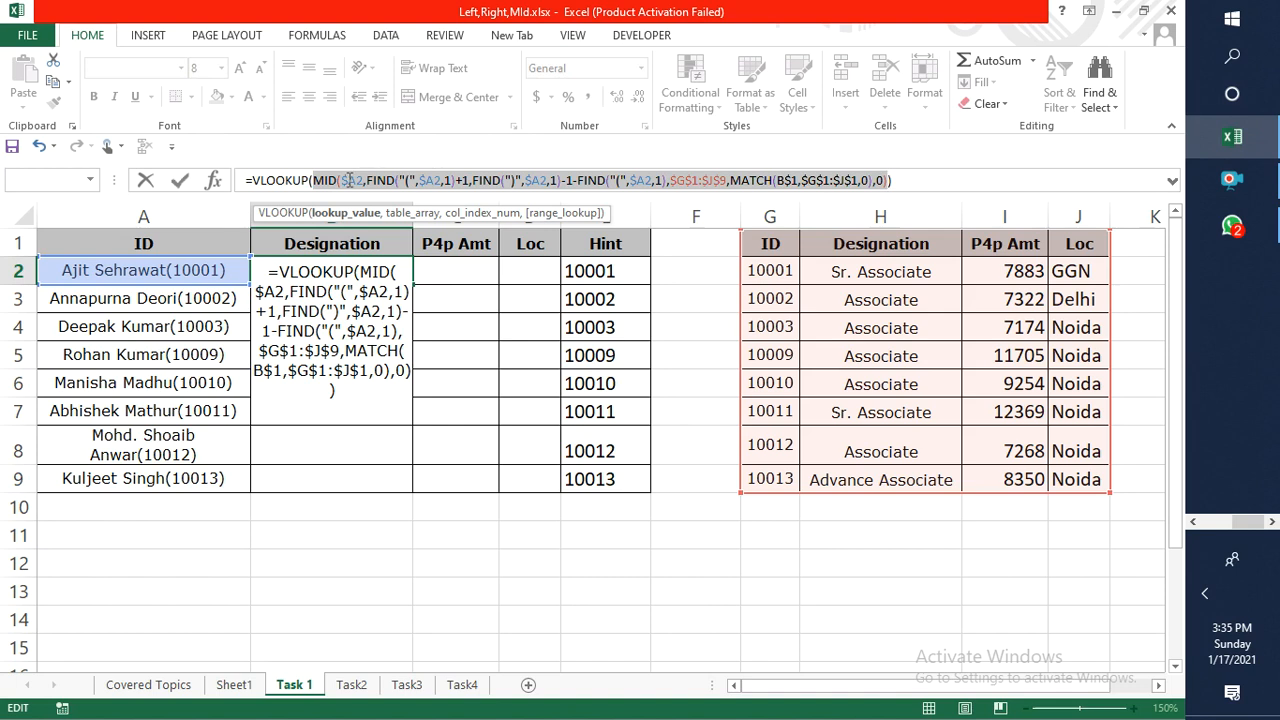
pyautogui.click(350, 180)
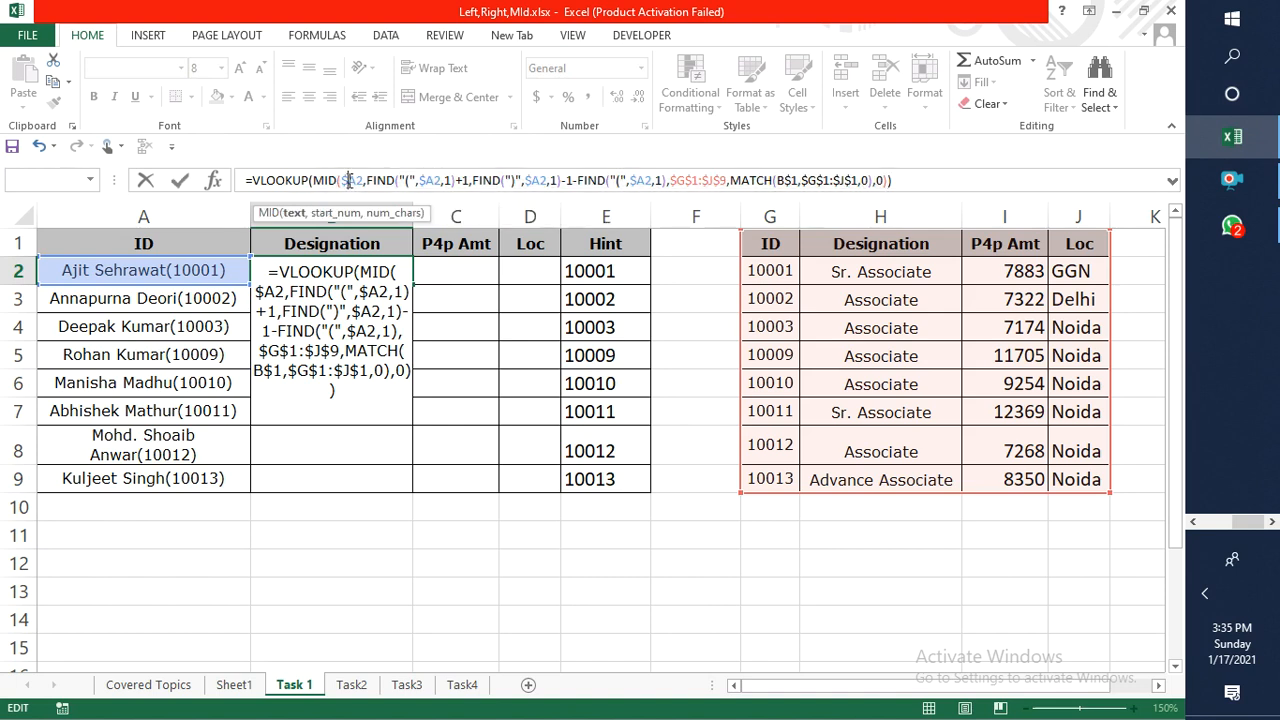
pyautogui.click(290, 213)
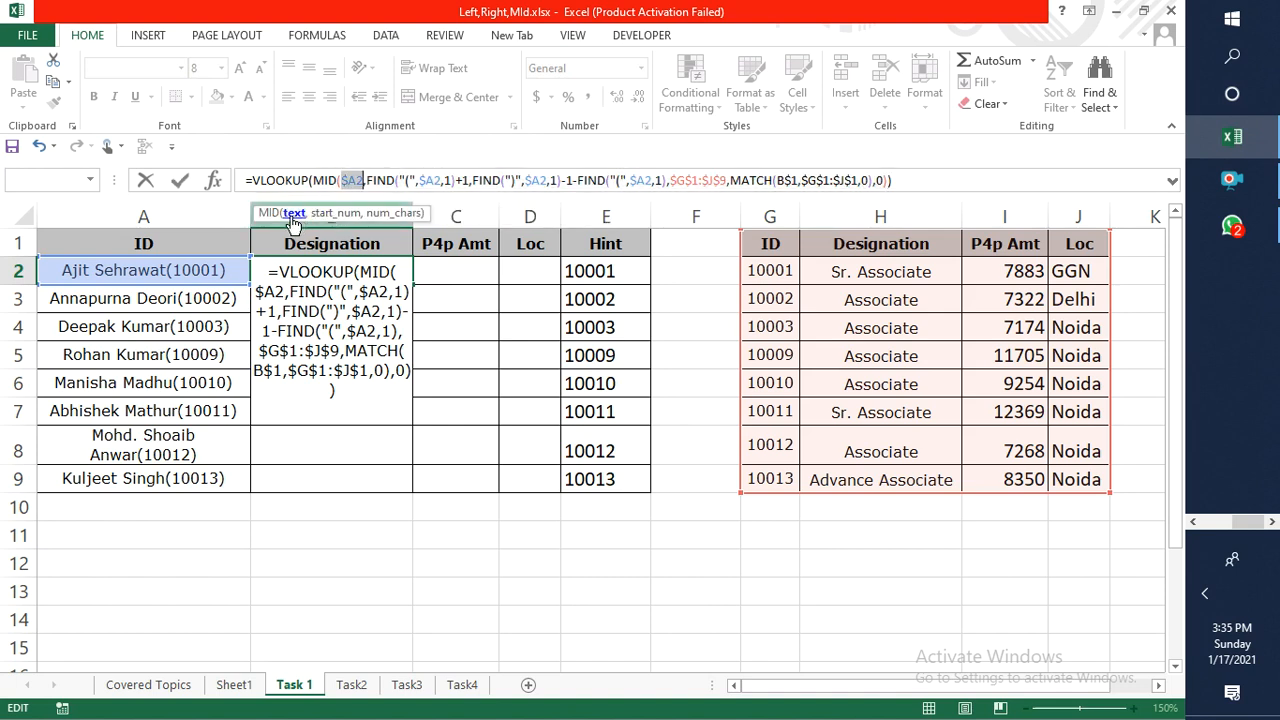
pyautogui.click(327, 213)
pyautogui.click(392, 213)
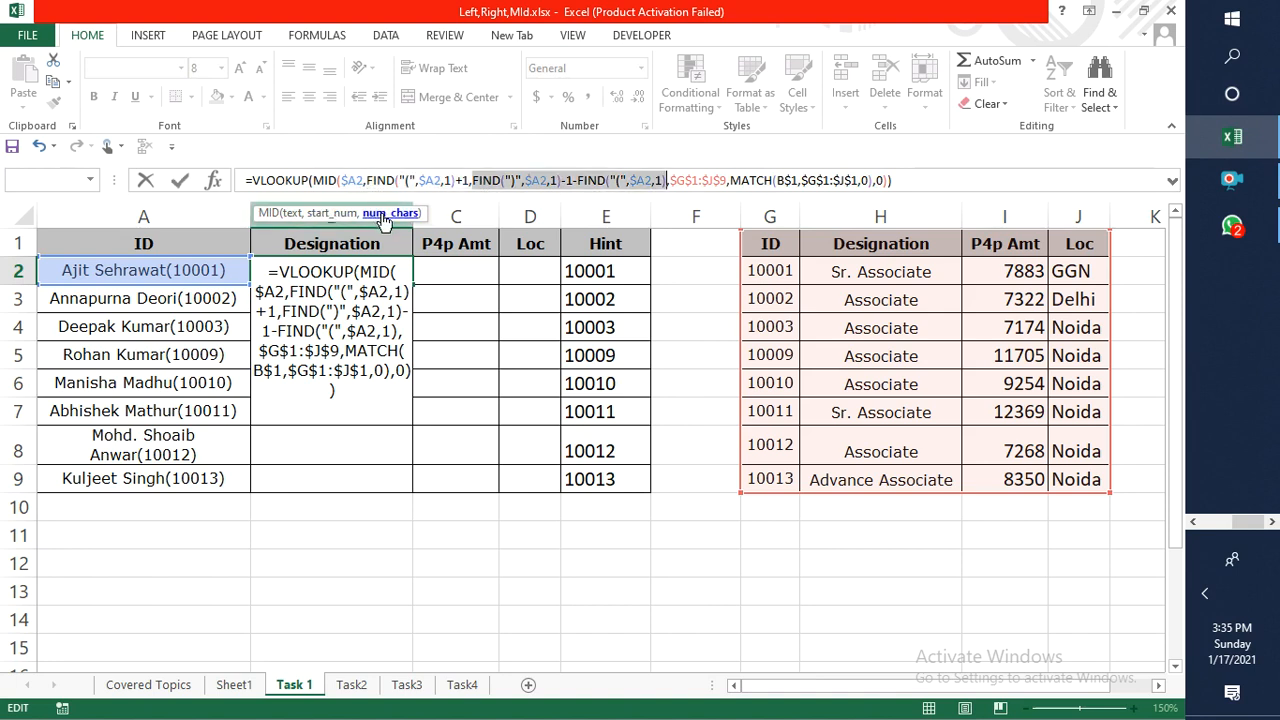
# Close the MID function with a parenthesis directly after its num_chars argument, before $G$1:$J$9.
pyautogui.click(667, 181)
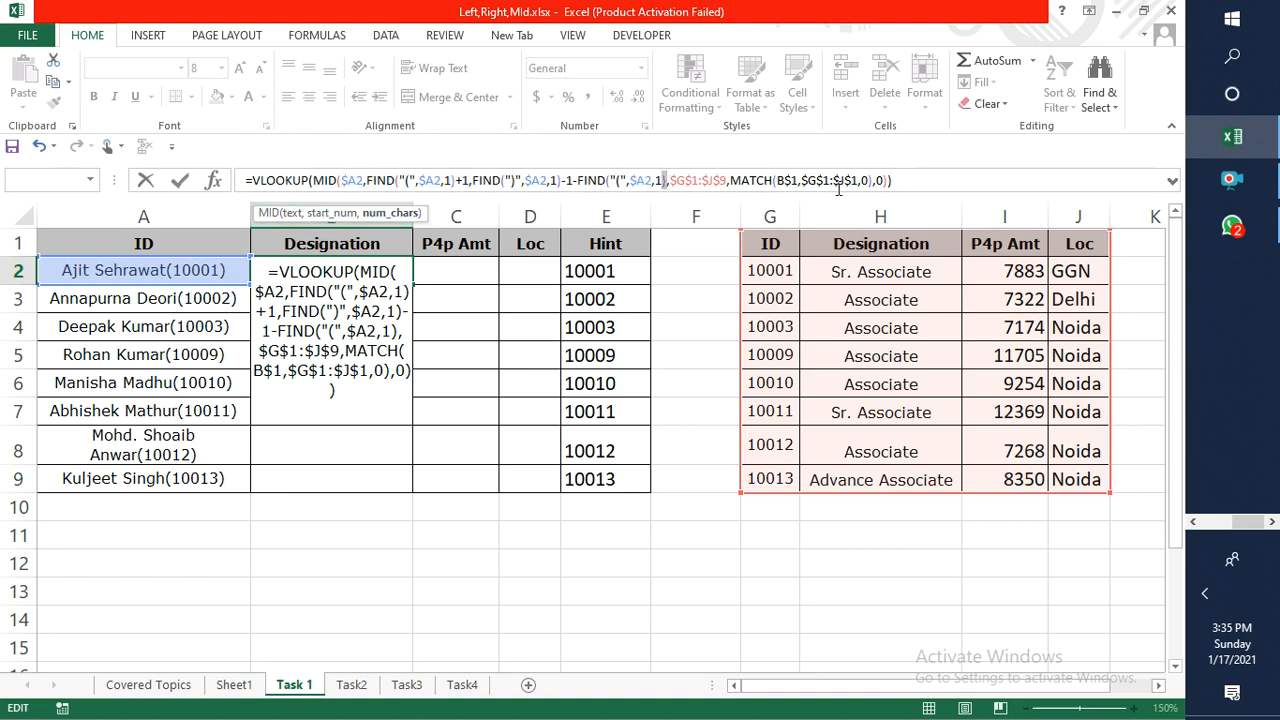
pyautogui.press('Left')
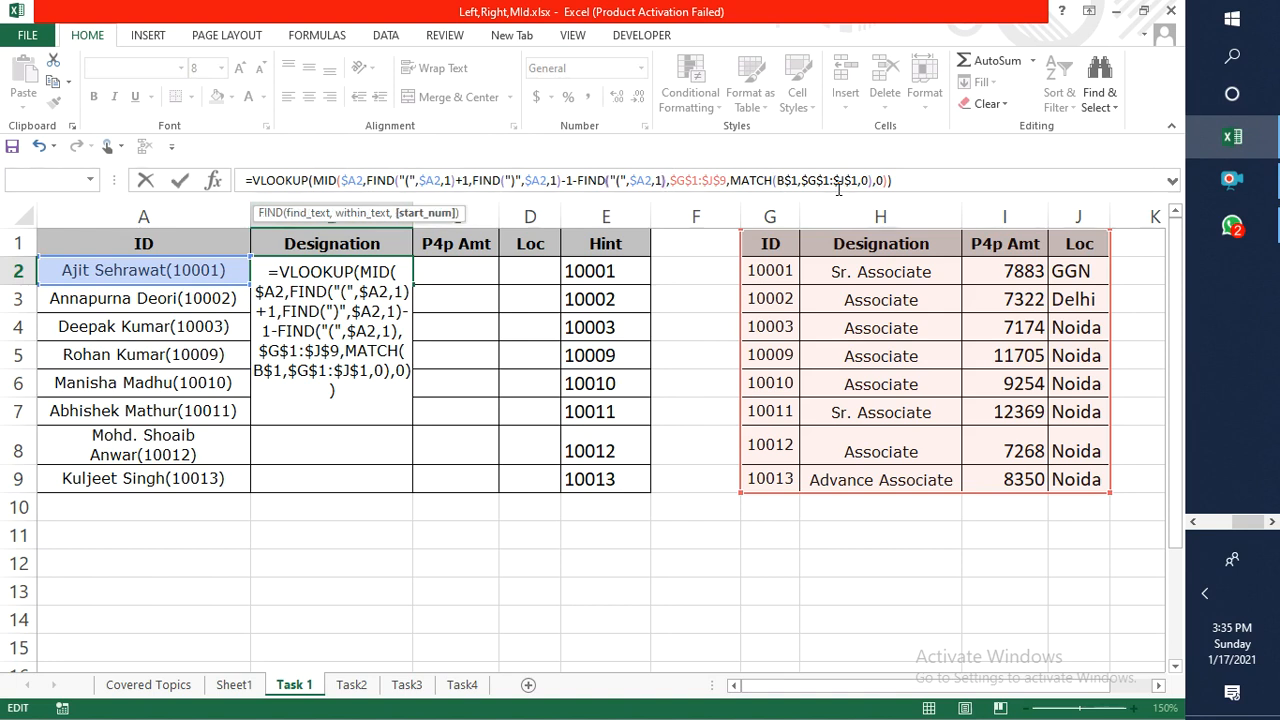
pyautogui.press('Right')
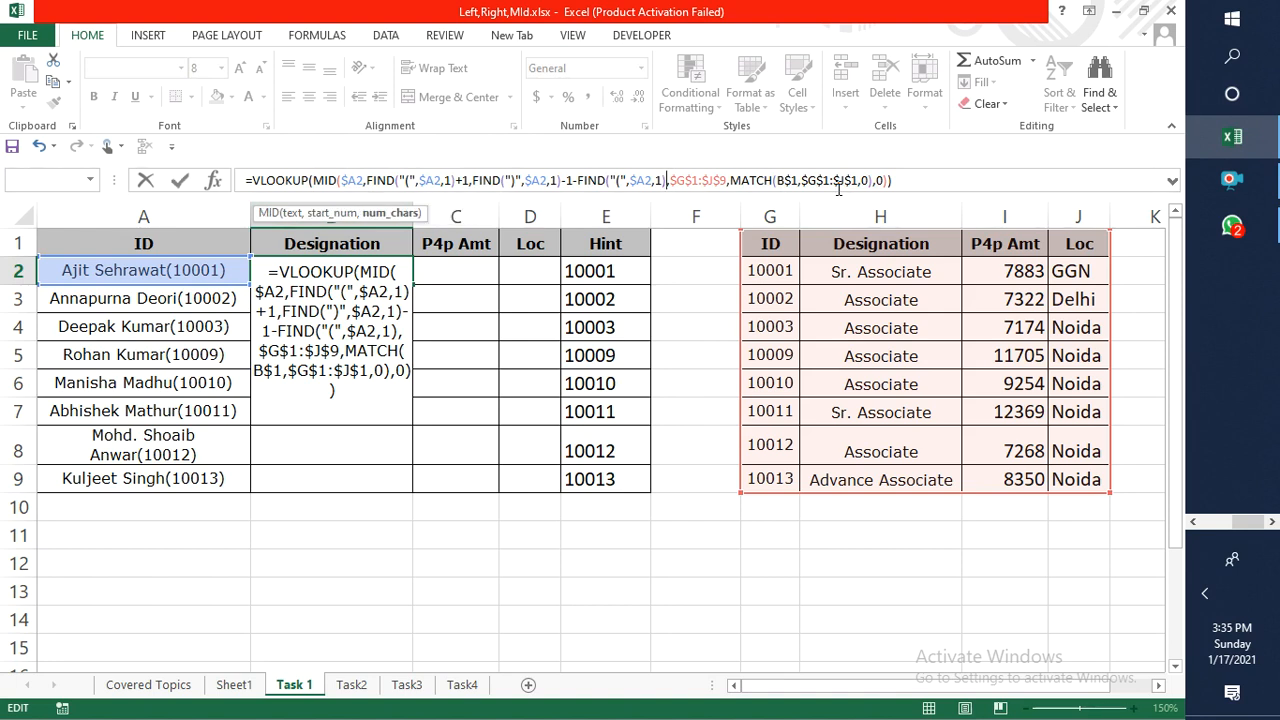
pyautogui.write(')')
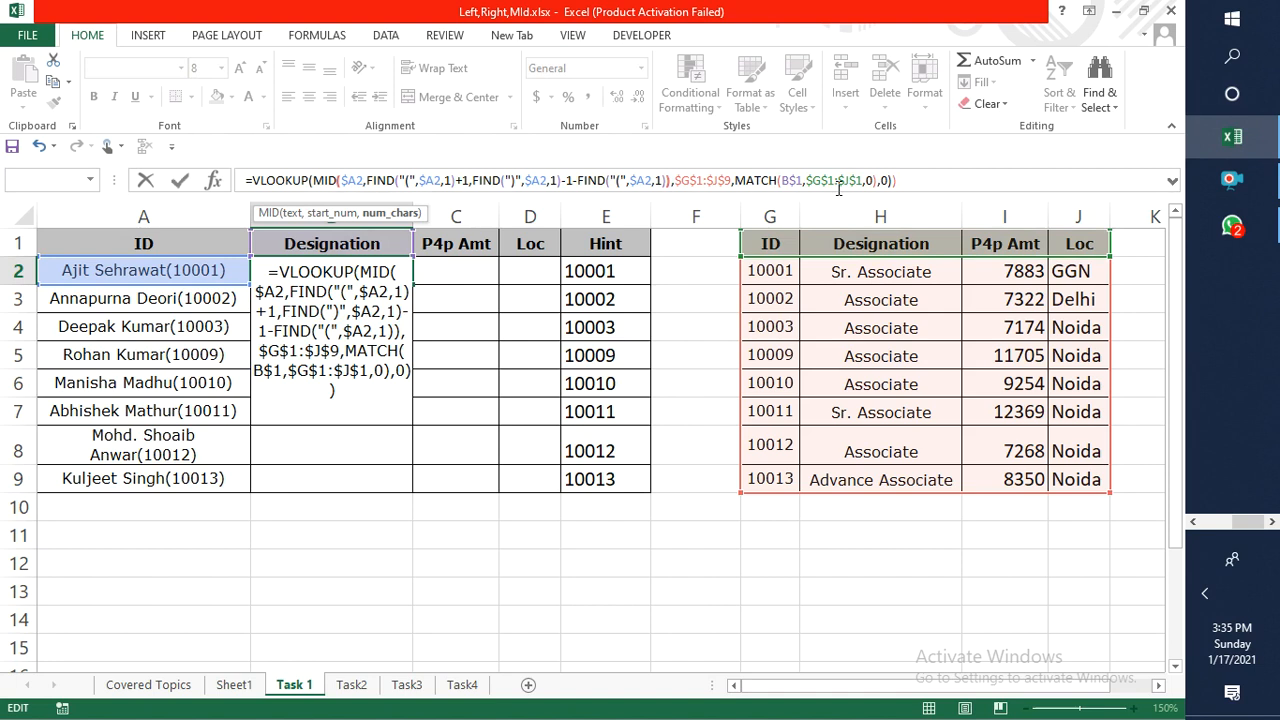
# Remove the surplus closing parenthesis from the end of the VLOOKUP formula and commit it in B2.
pyautogui.click(911, 182)
pyautogui.press('BackSpace')
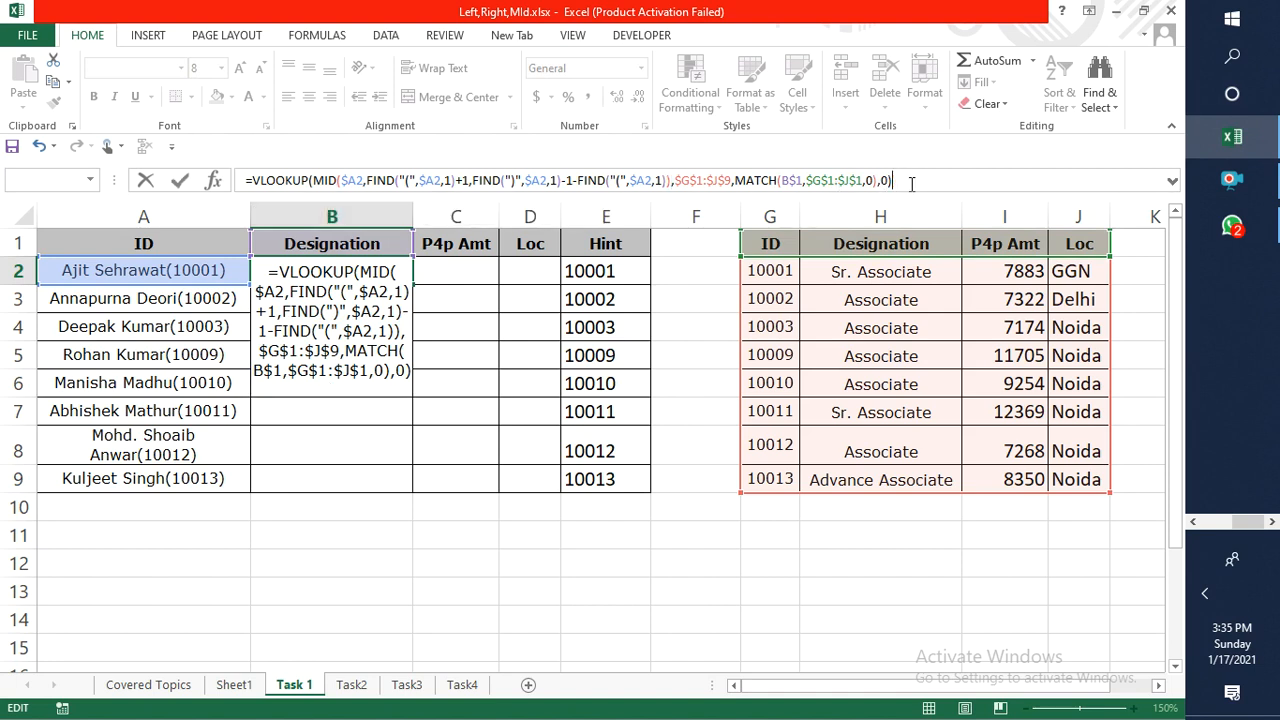
pyautogui.press('Return')
pyautogui.press('Up')
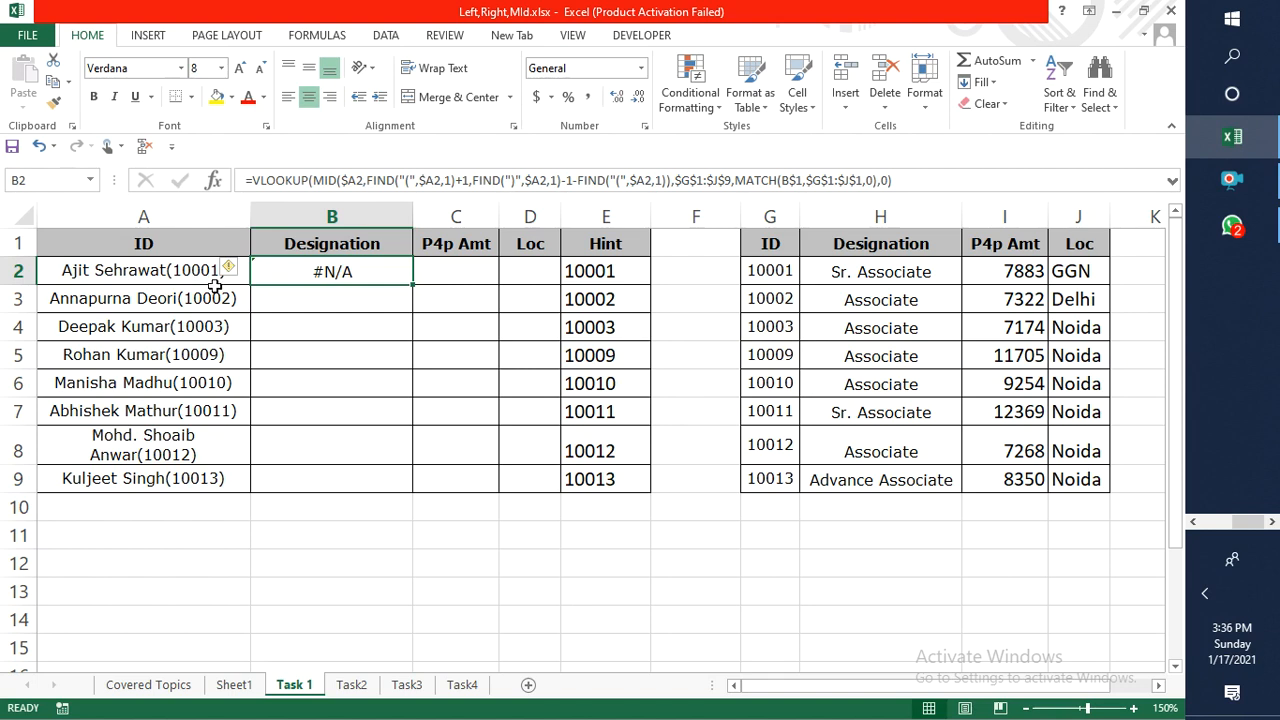
# Inspect VLOOKUP's lookup_value and the nested MID function's text, start_num and num_chars arguments in the B2 formula.
pyautogui.press('F2')
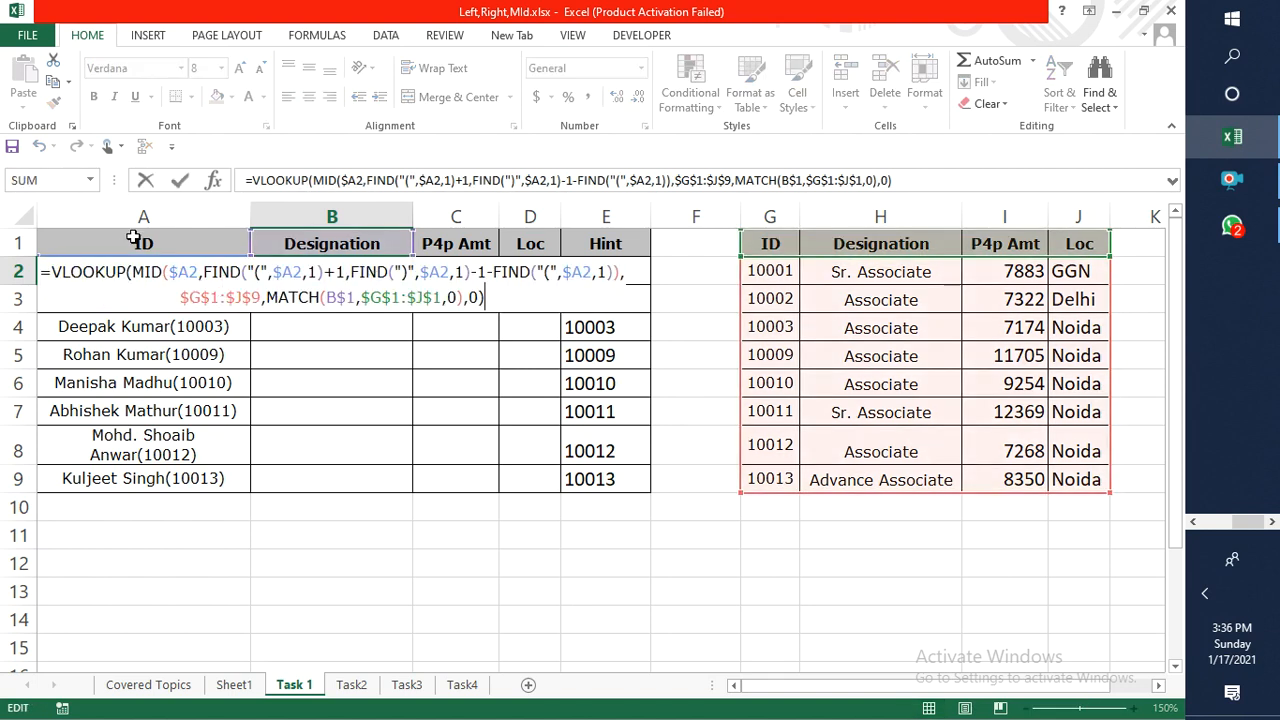
pyautogui.click(150, 272)
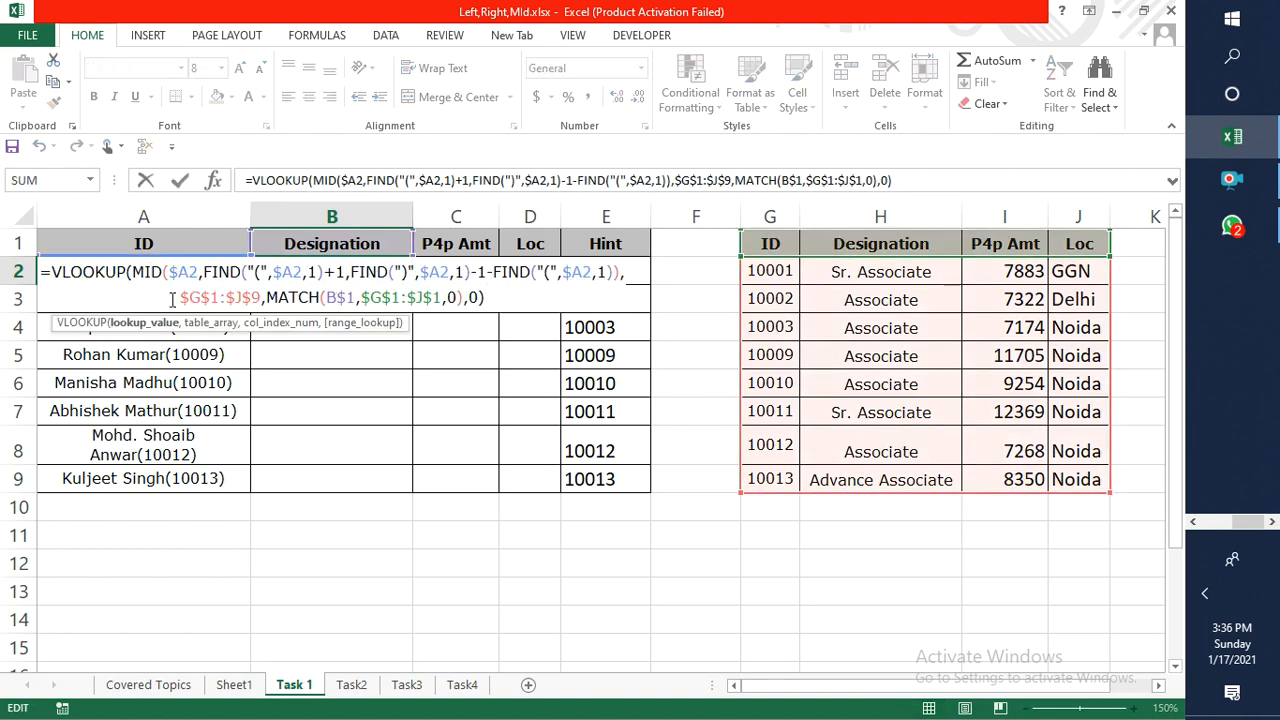
pyautogui.click(147, 323)
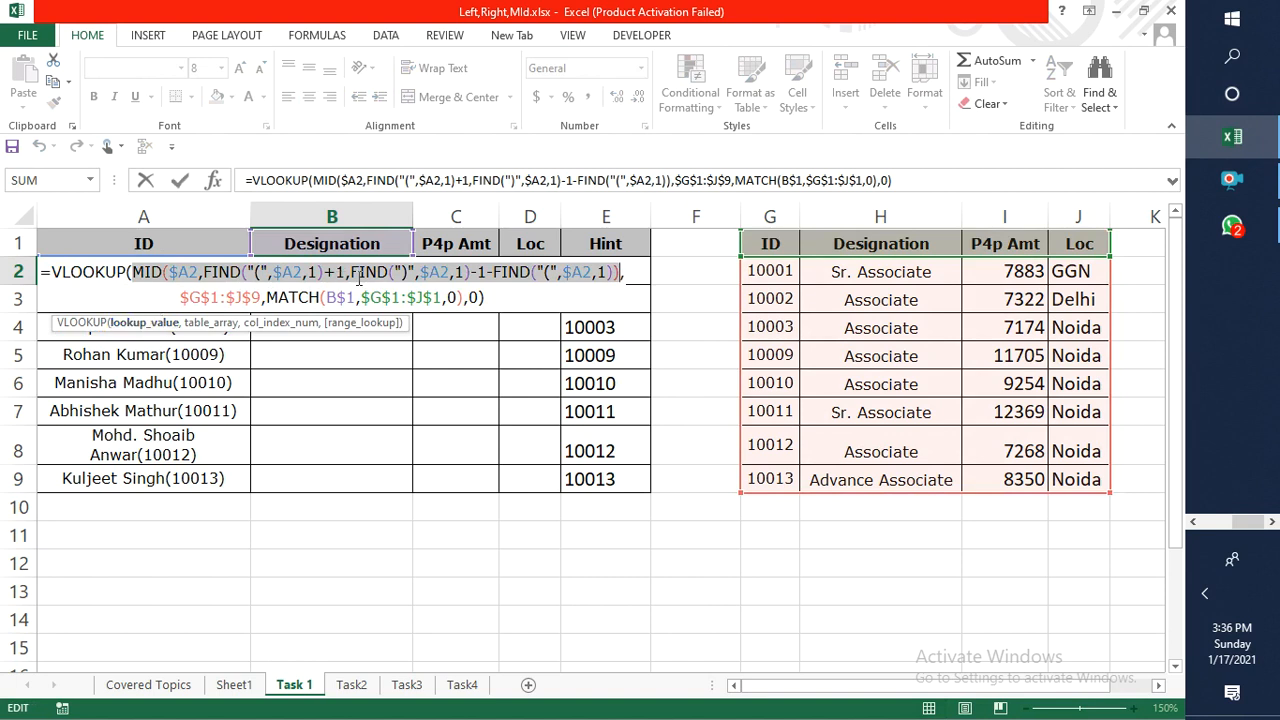
pyautogui.click(180, 272)
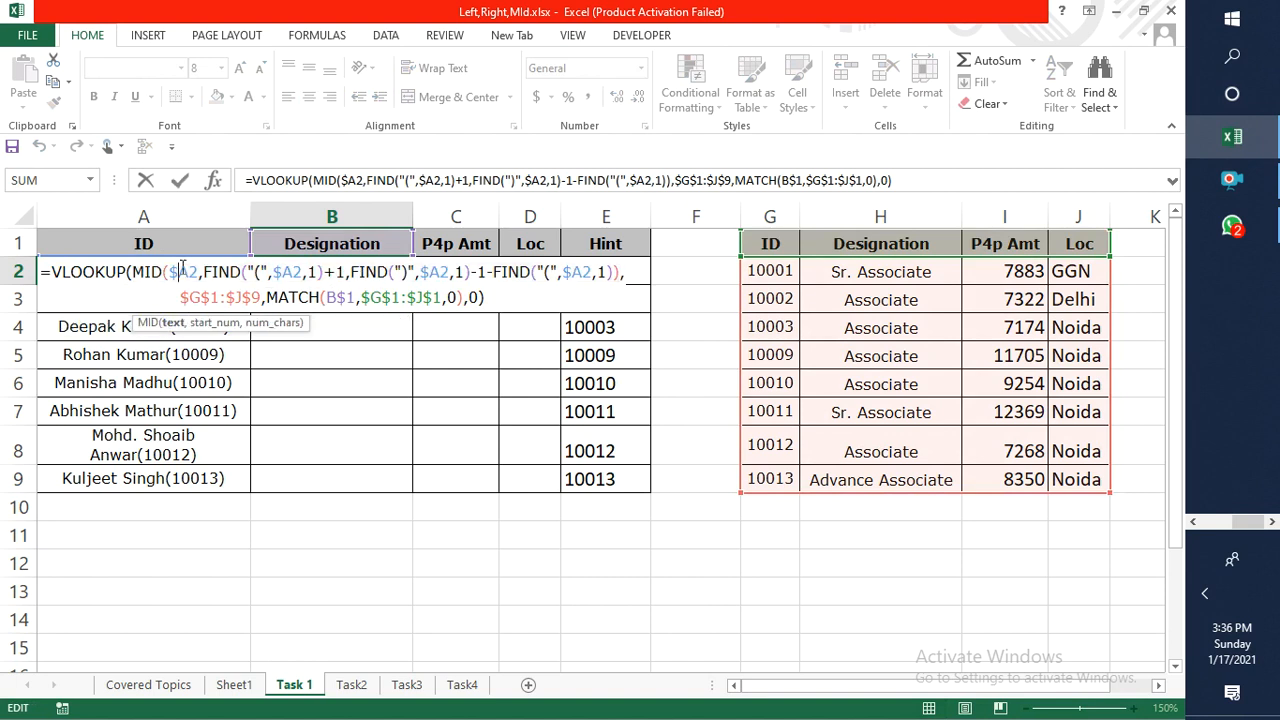
pyautogui.click(180, 323)
pyautogui.click(215, 323)
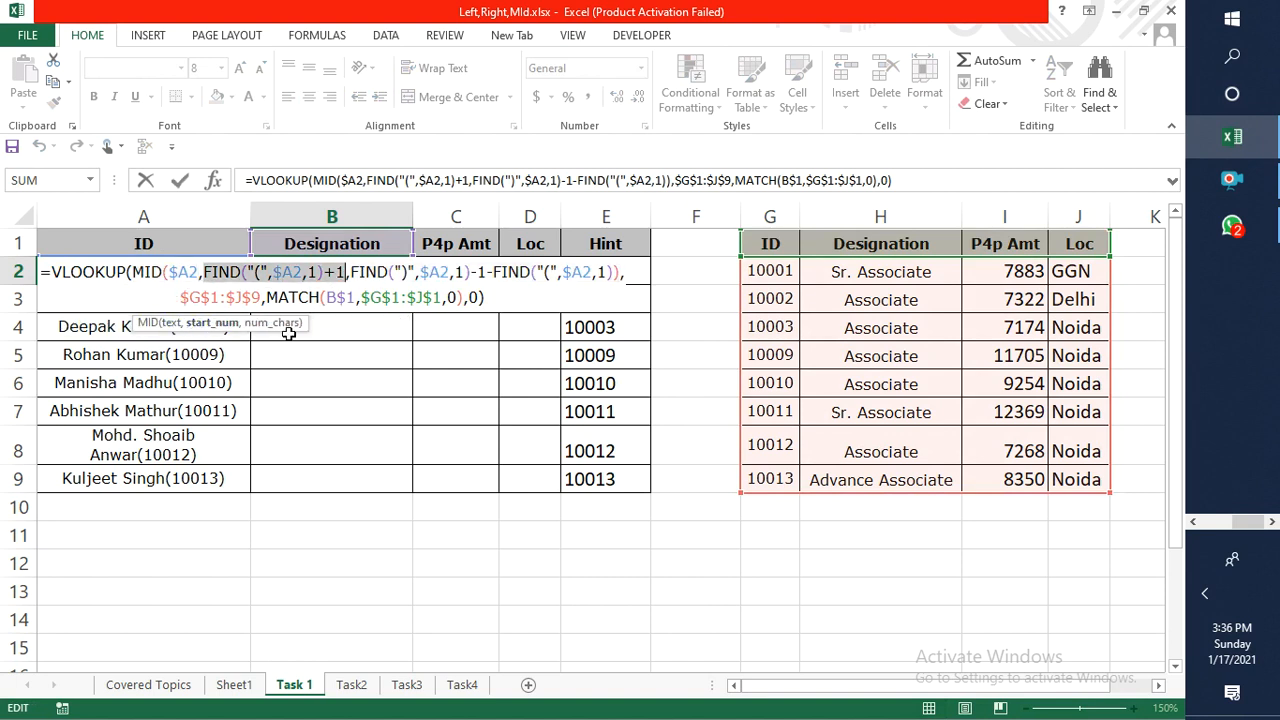
pyautogui.click(288, 330)
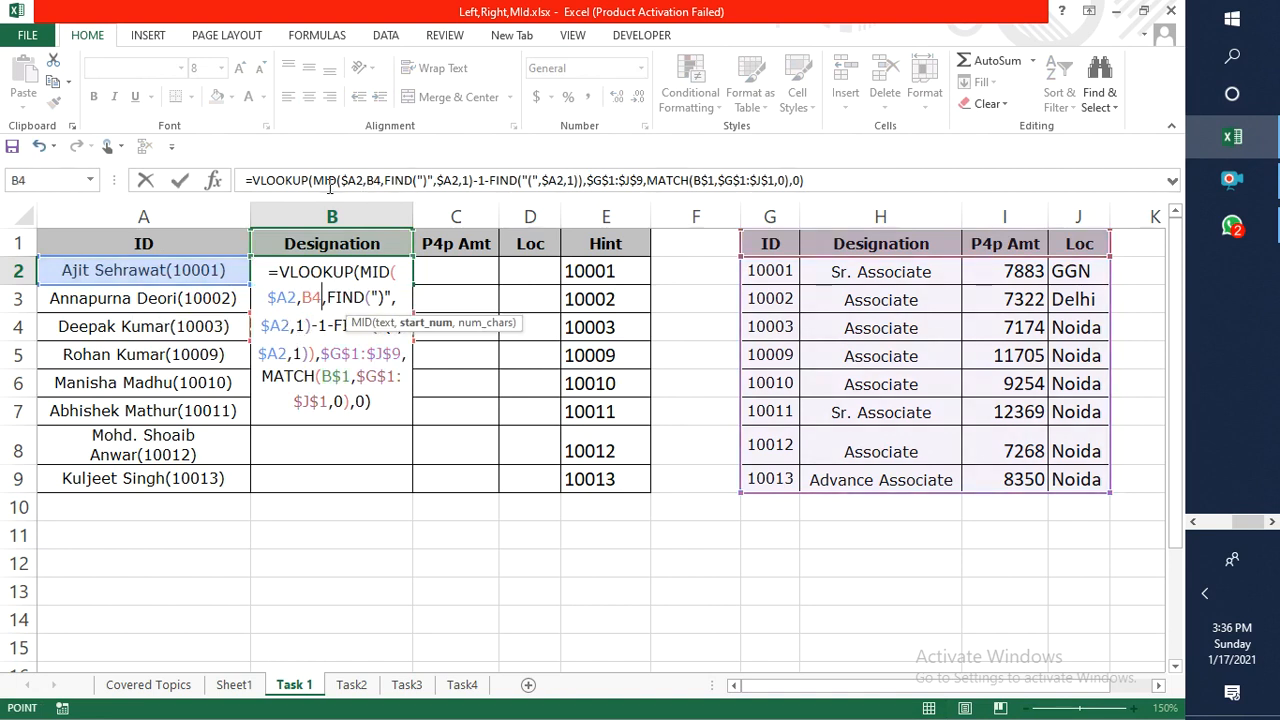
pyautogui.click(322, 180)
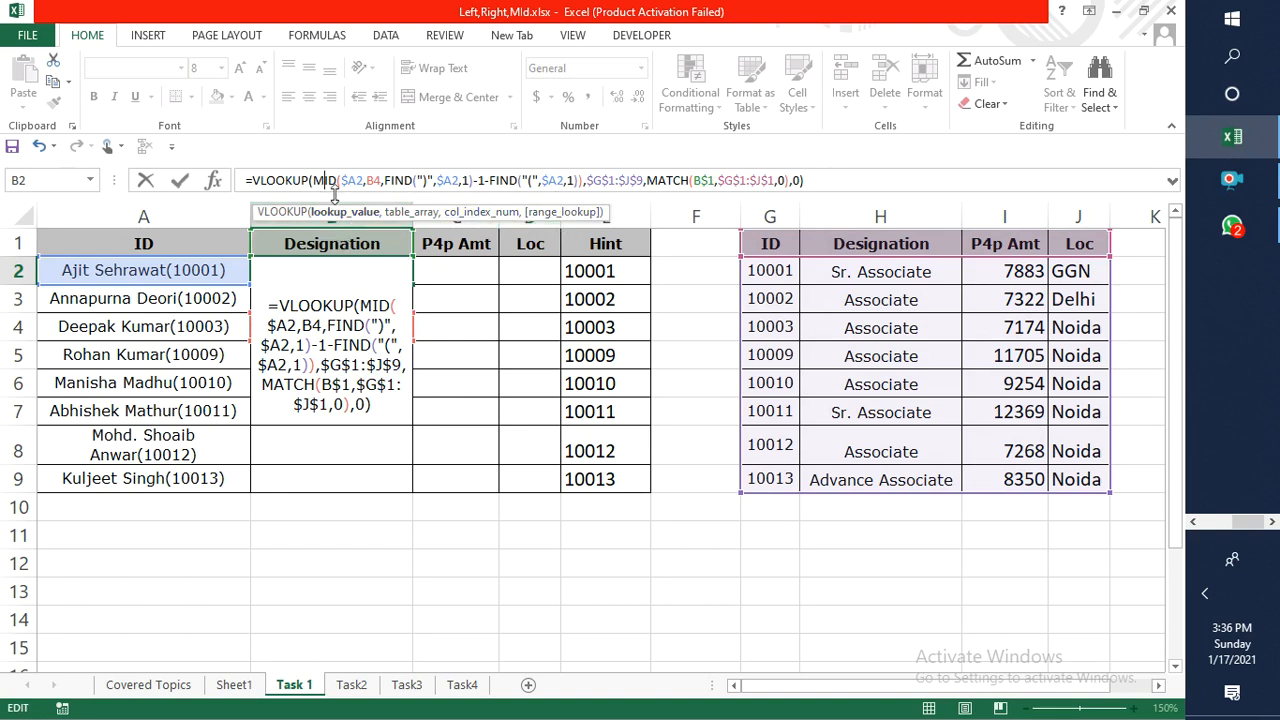
pyautogui.click(348, 180)
pyautogui.click(350, 212)
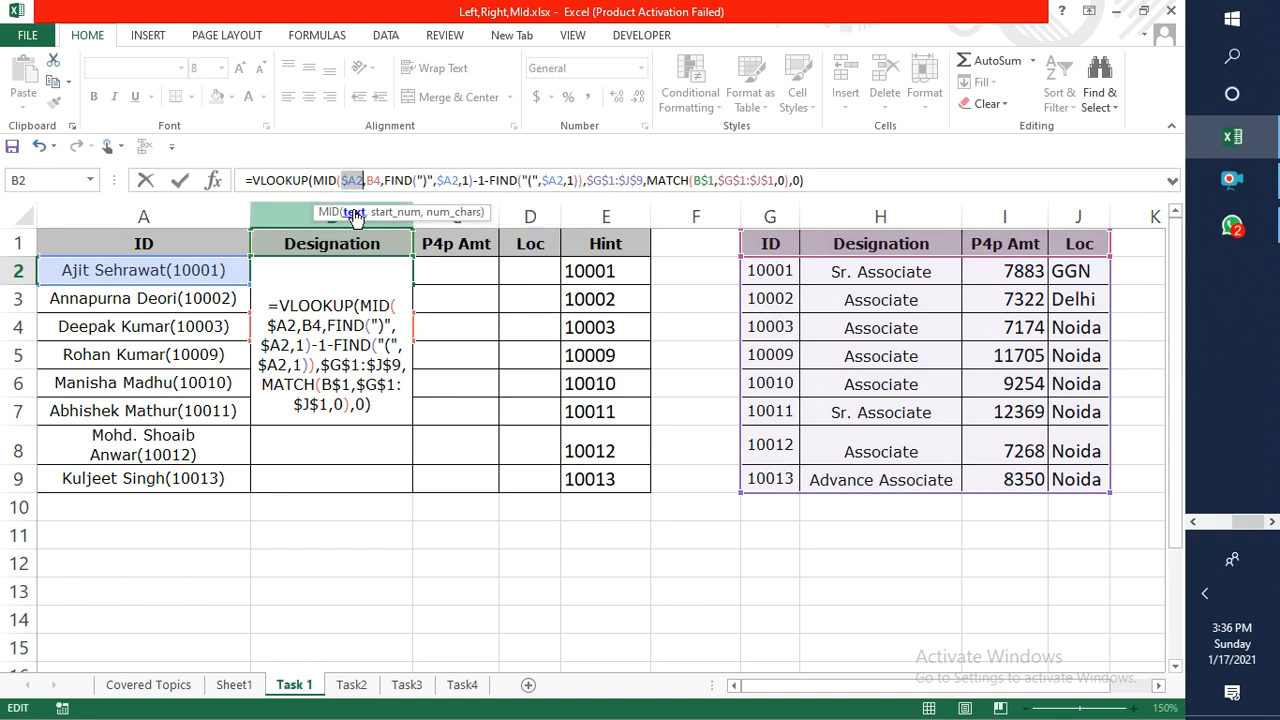
pyautogui.click(392, 212)
pyautogui.click(437, 212)
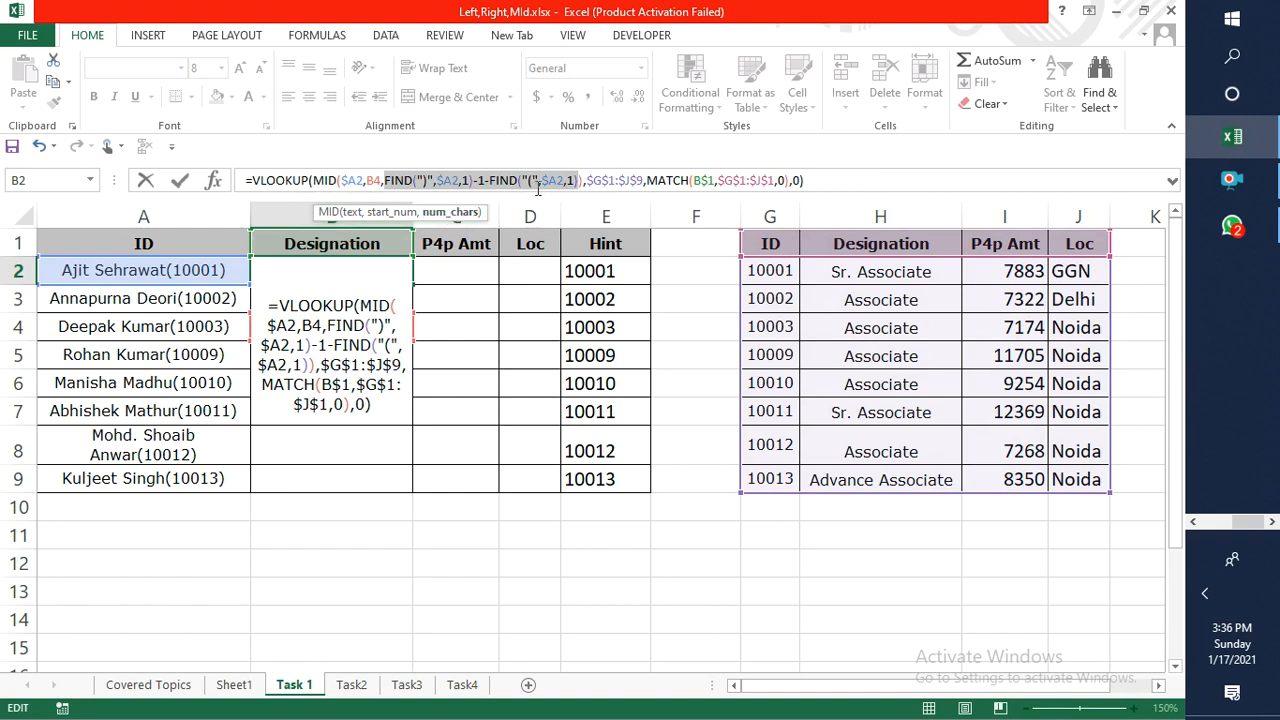
# Try adding +0 directly after the MID function in the B2 formula, commit it, and undo the change.
pyautogui.click(576, 180)
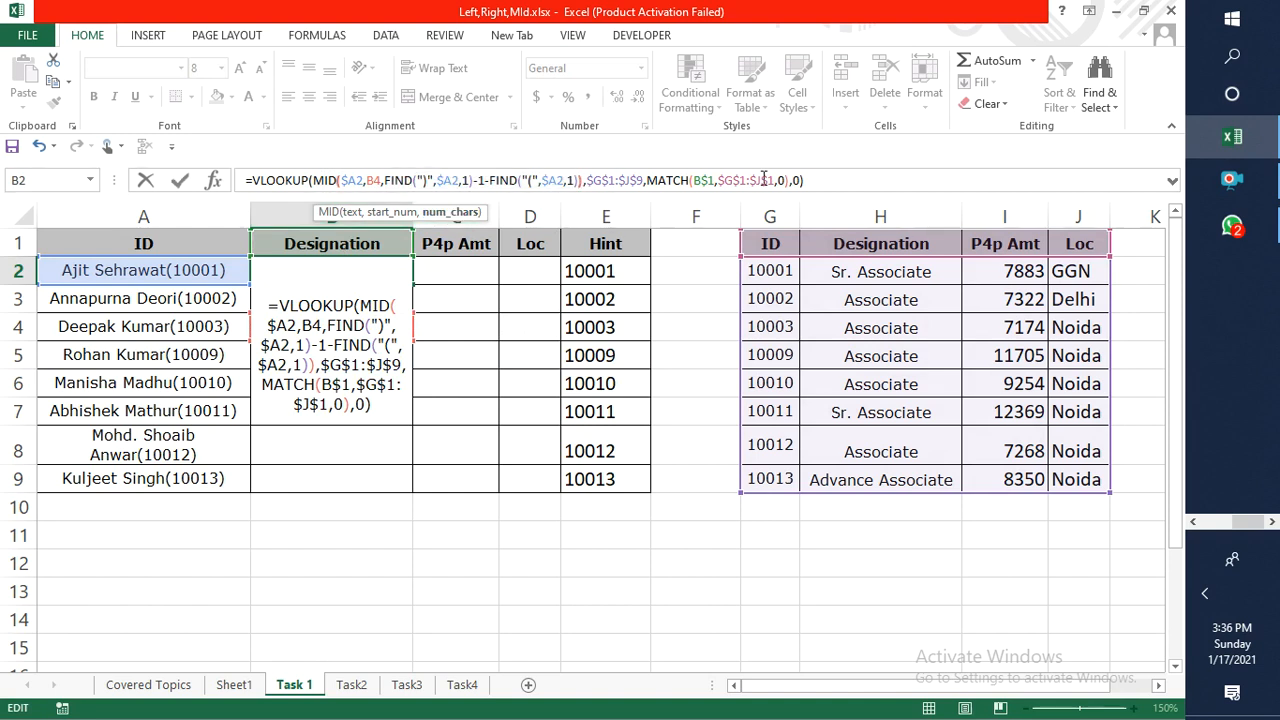
pyautogui.write('+0')
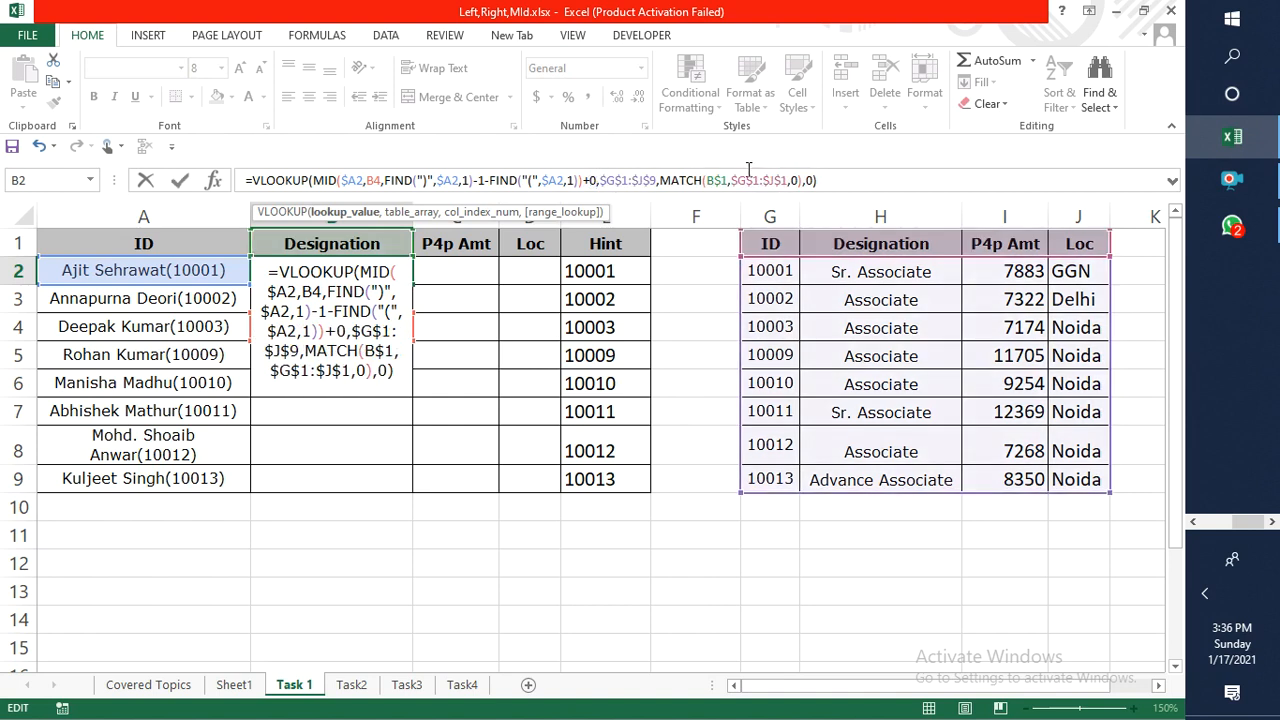
pyautogui.click(827, 181)
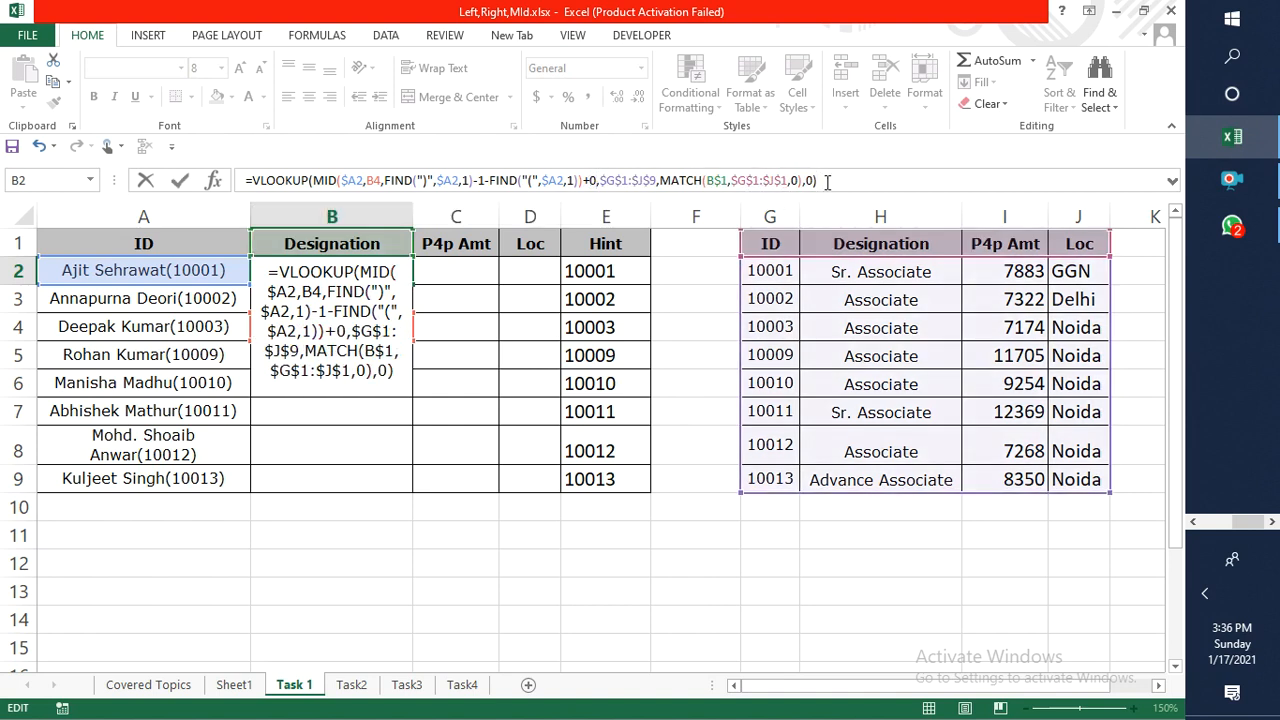
pyautogui.hotkey('ctrl', 'Return')
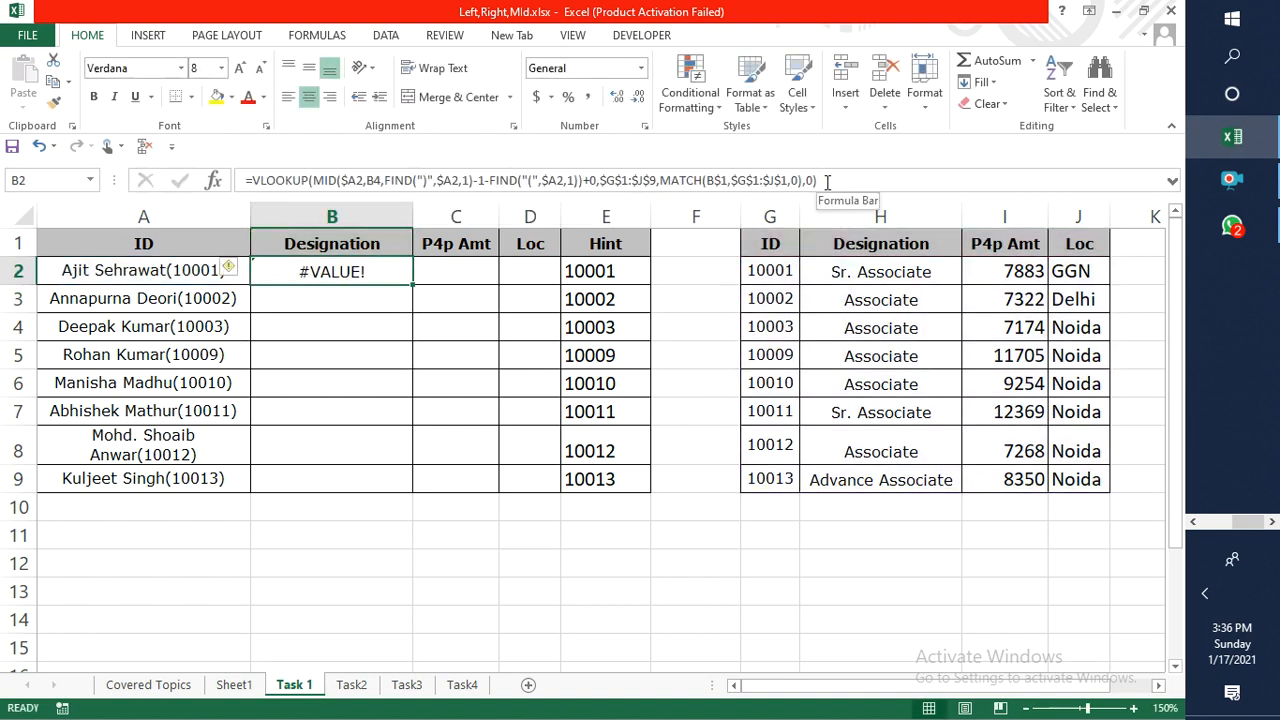
pyautogui.hotkey('ctrl', 'z')
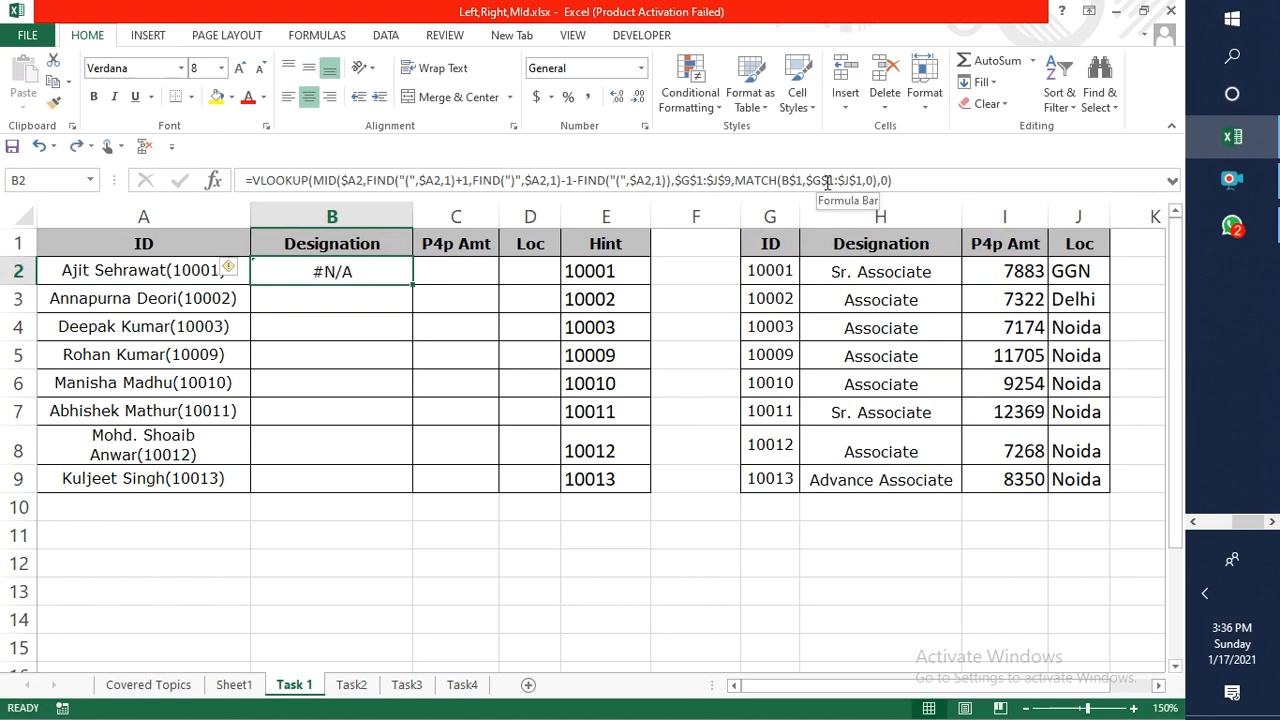
pyautogui.press('F2')
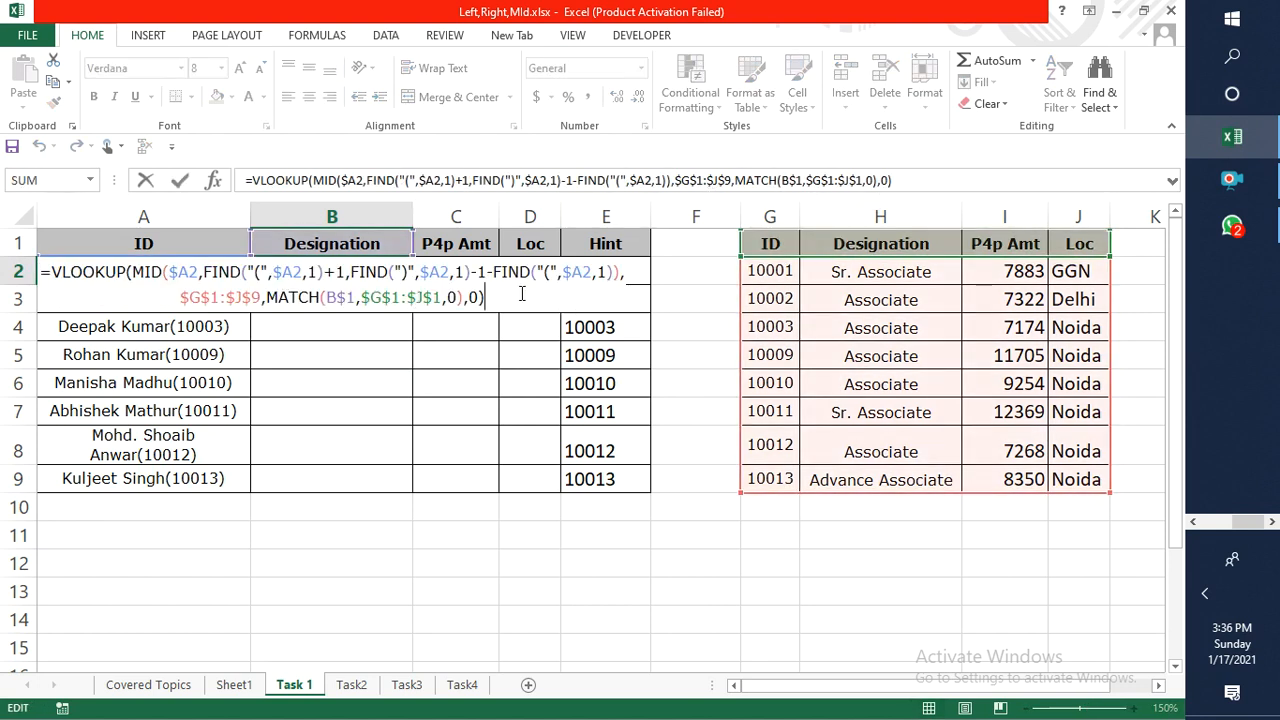
pyautogui.press('Escape')
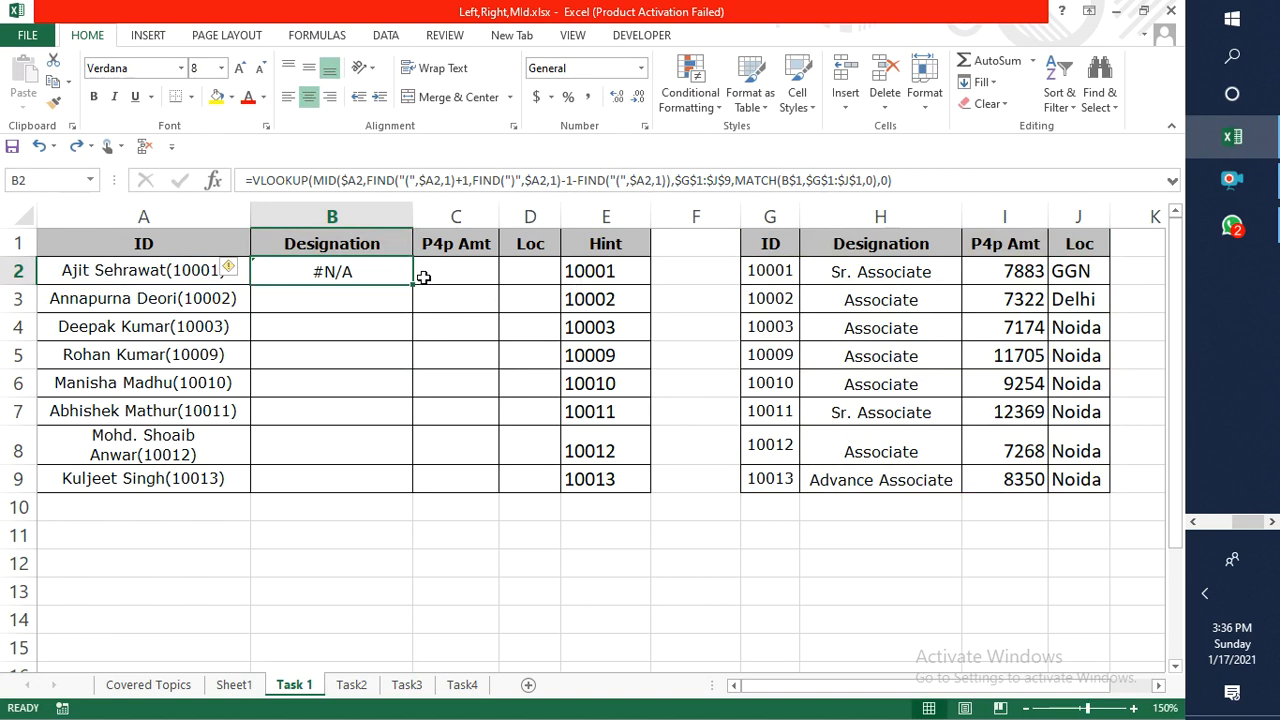
# Review VLOOKUP's lookup_value and table_array and each of MID's three arguments in the restored B2 formula.
pyautogui.press('F2')
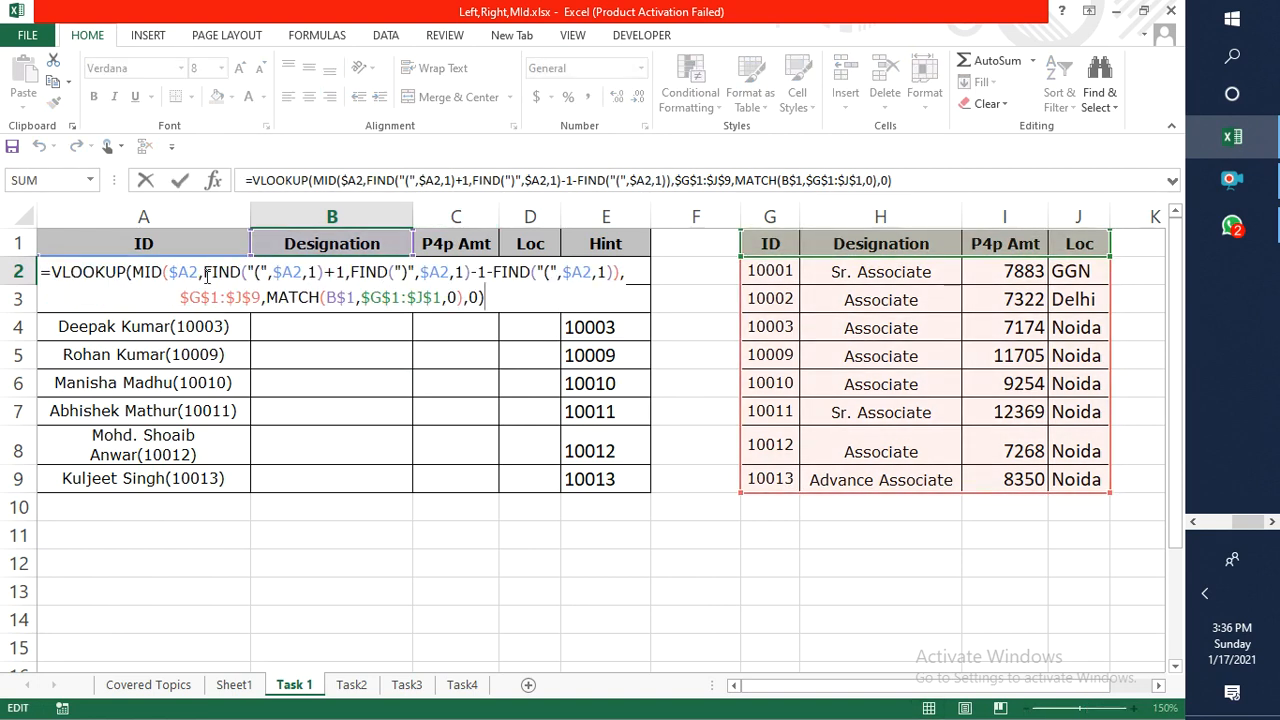
pyautogui.click(140, 271)
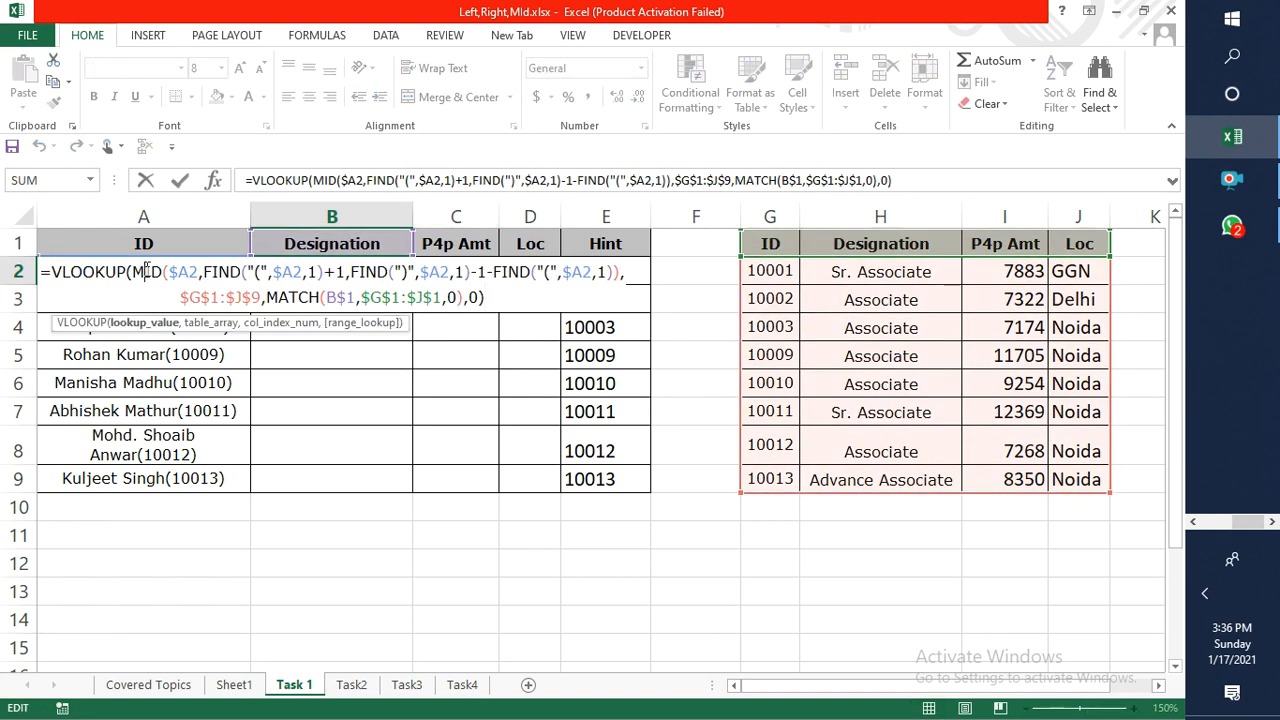
pyautogui.click(137, 323)
pyautogui.click(212, 323)
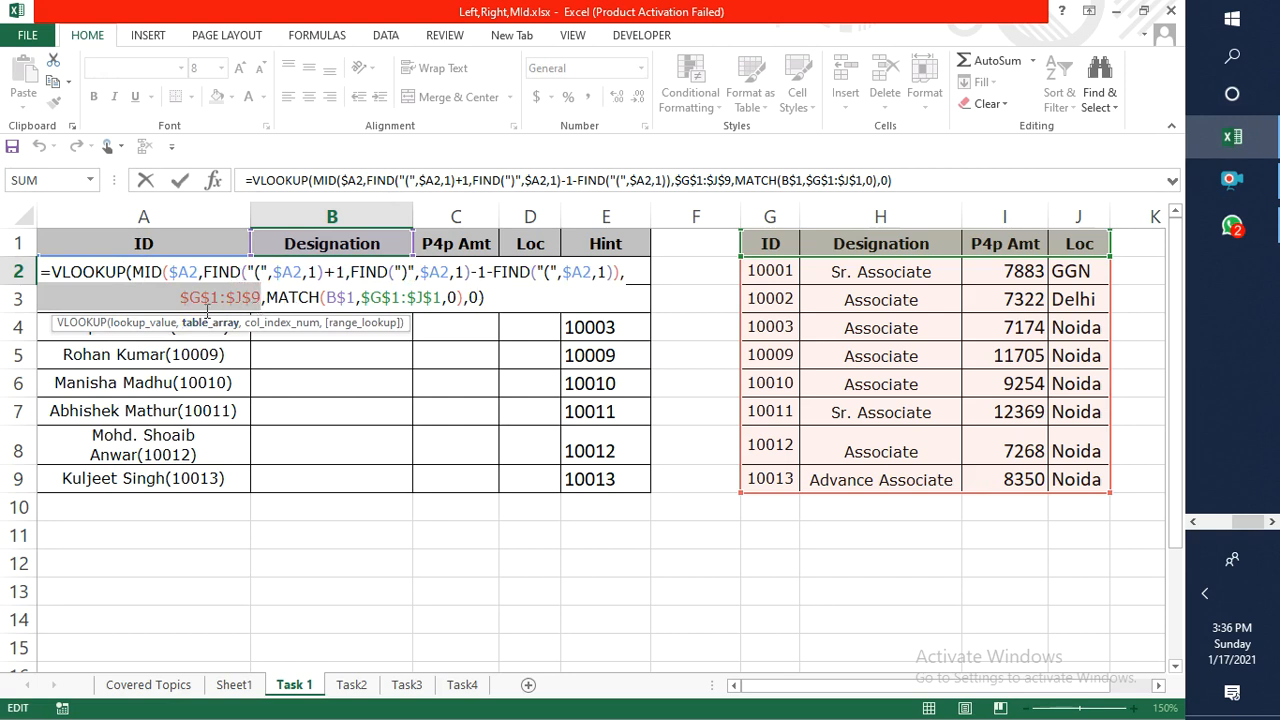
pyautogui.click(160, 273)
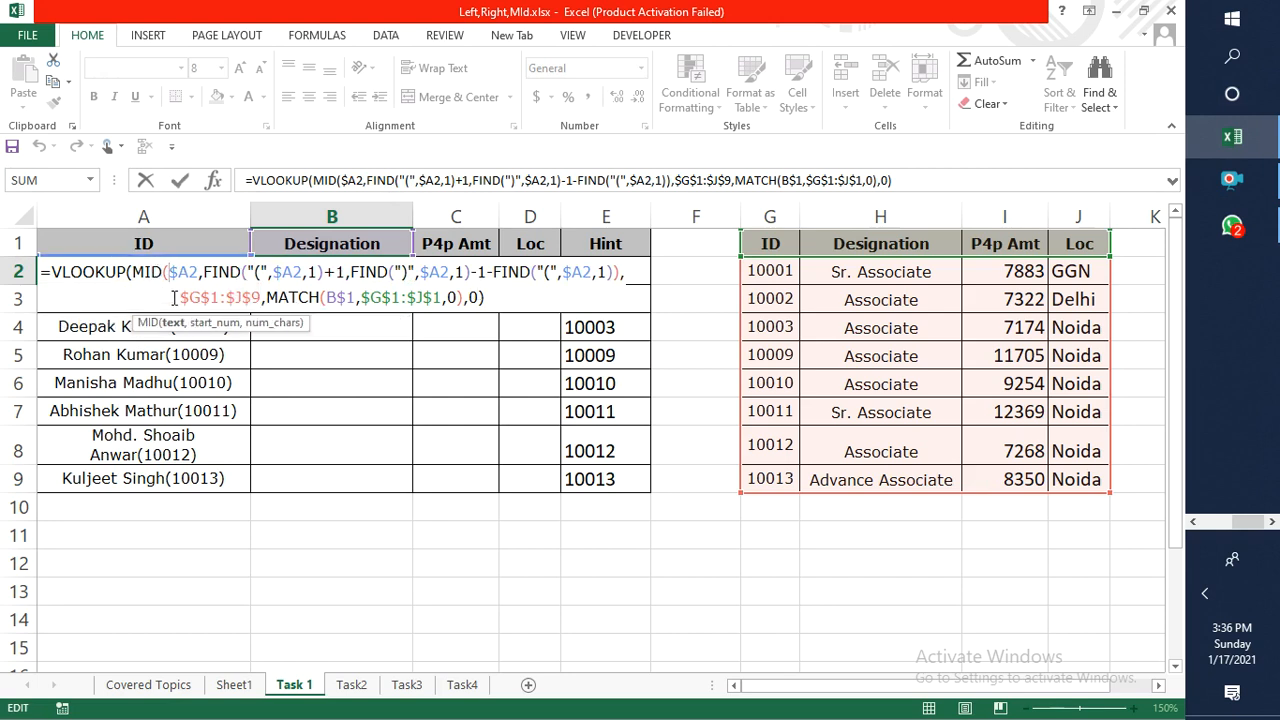
pyautogui.click(172, 322)
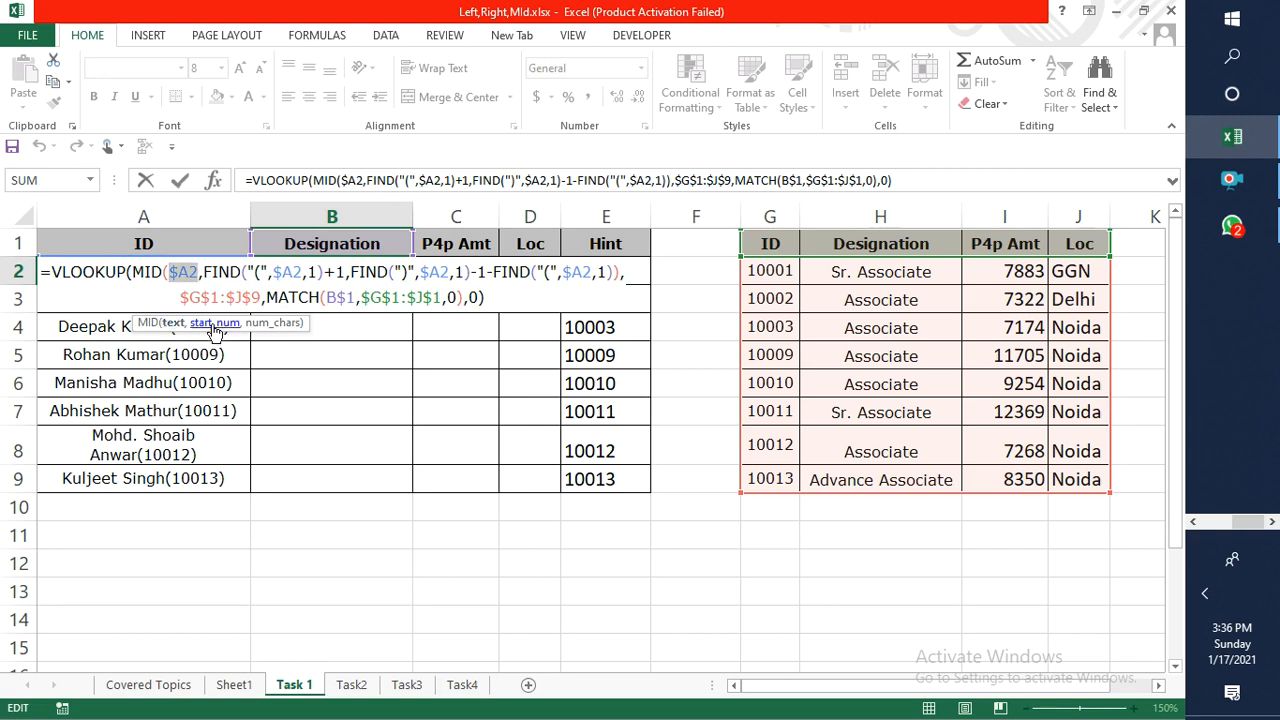
pyautogui.click(214, 323)
pyautogui.click(270, 323)
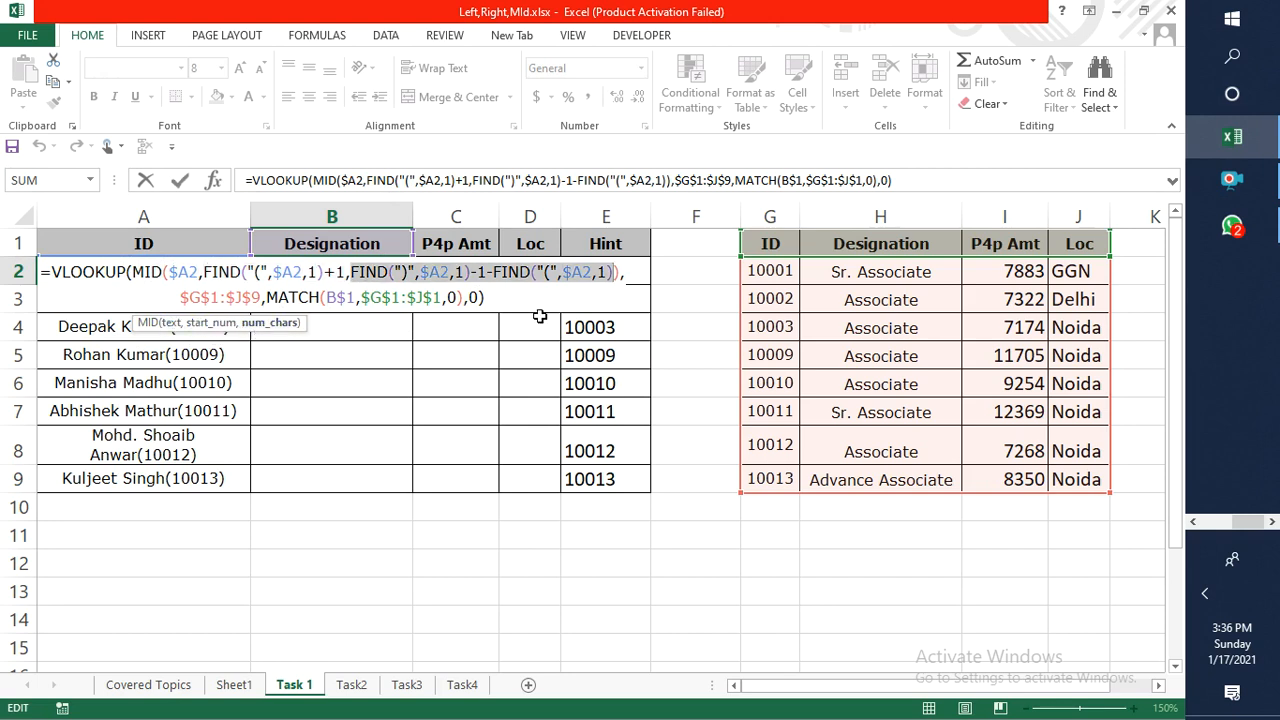
# Try adding +0 after the last FIND inside MID's closing parenthesis, commit the formula, and reselect B2.
pyautogui.click(620, 277)
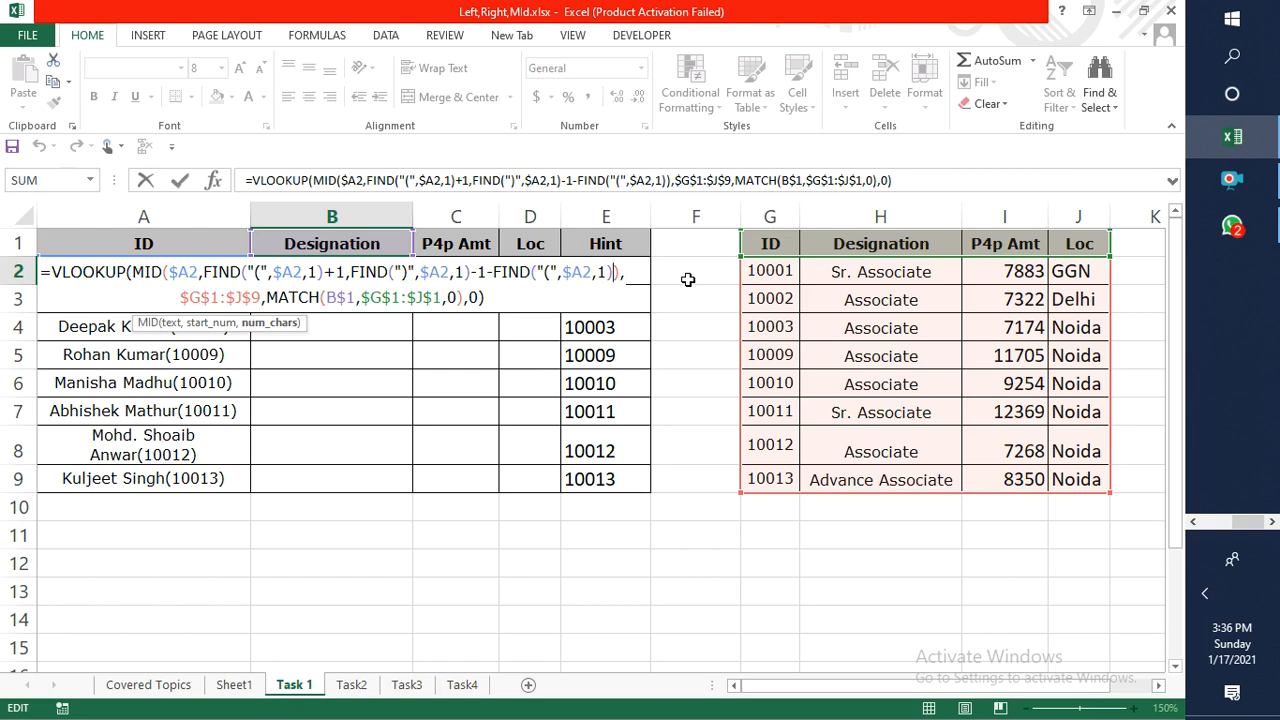
pyautogui.press('Return')
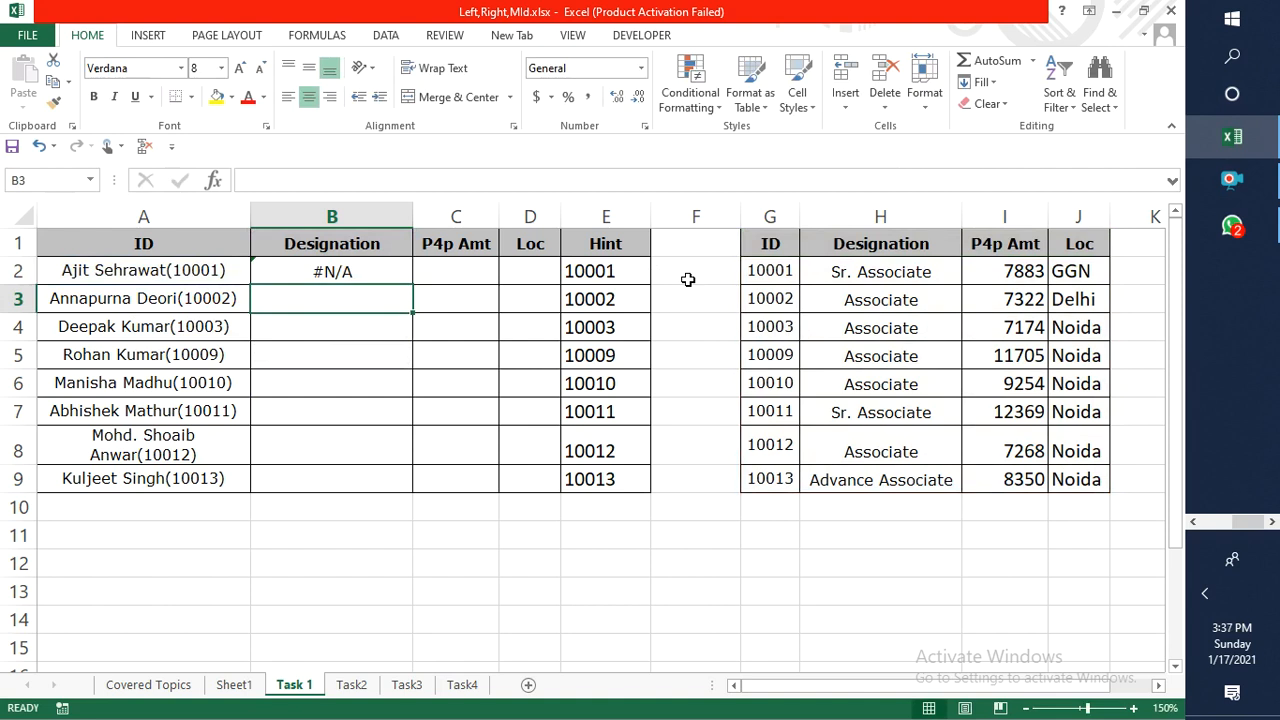
pyautogui.press('Up')
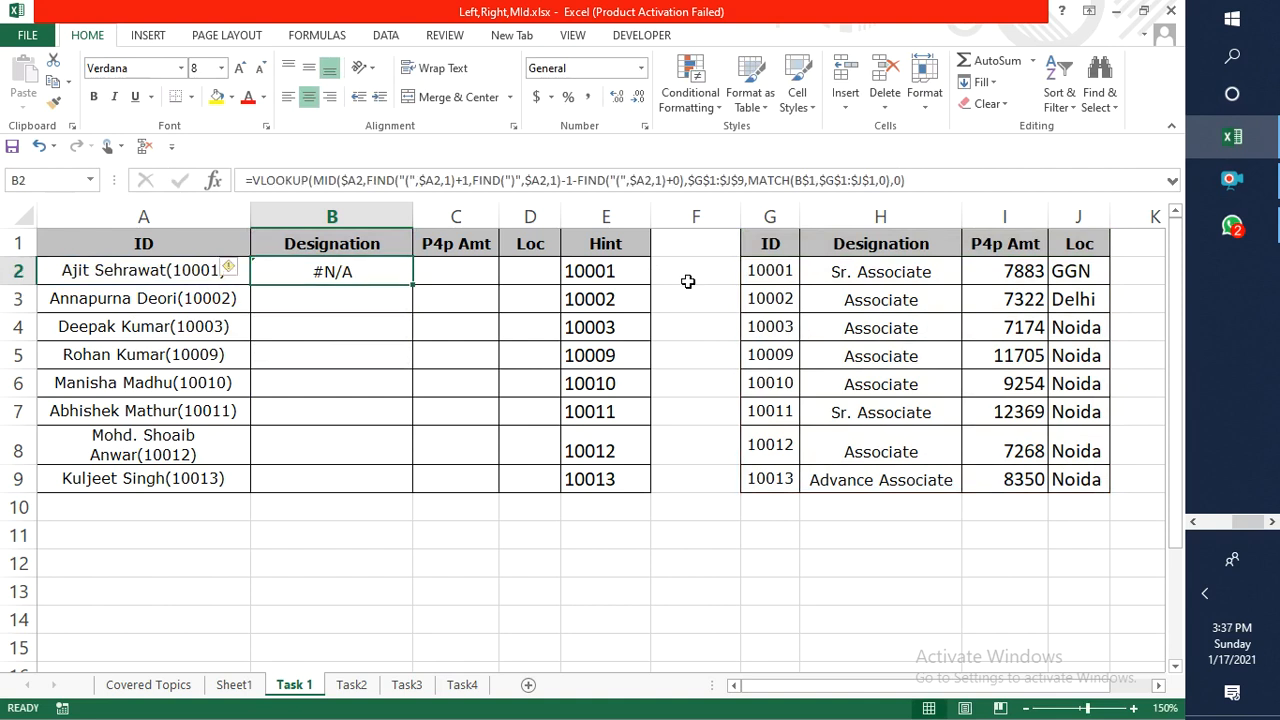
pyautogui.moveTo(312, 183); pyautogui.dragTo(667, 180)
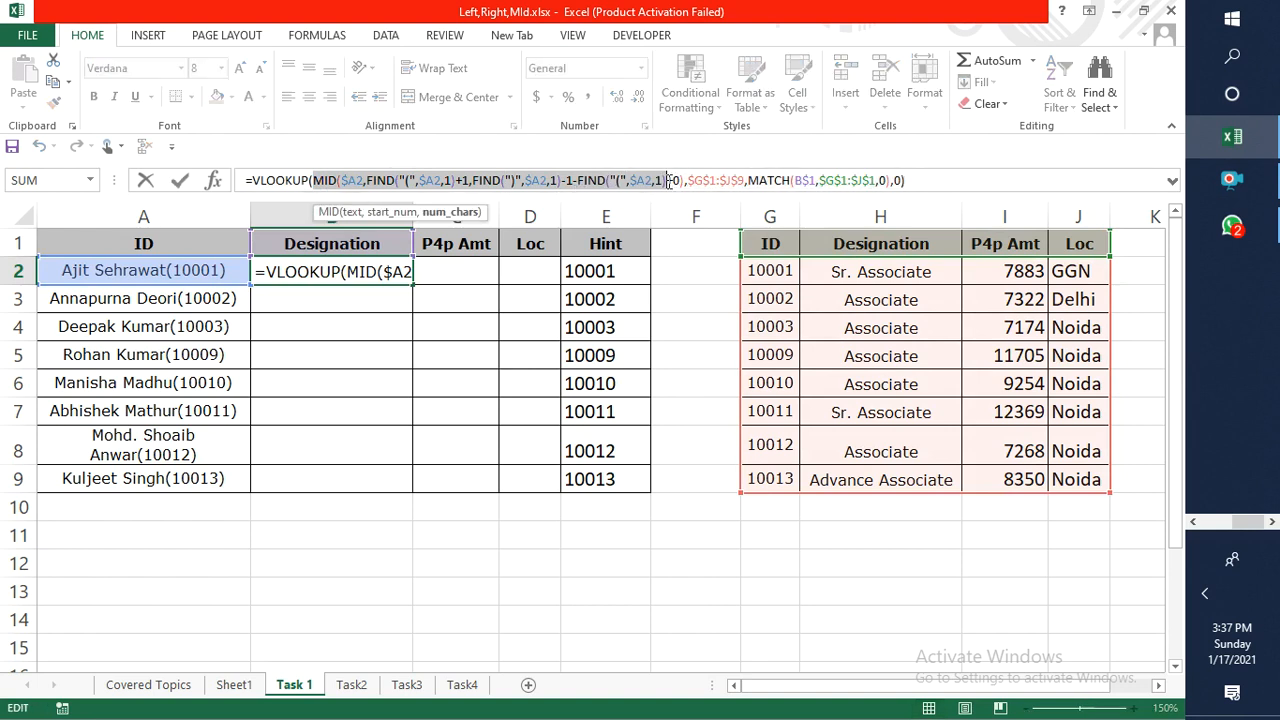
pyautogui.press('Delete')
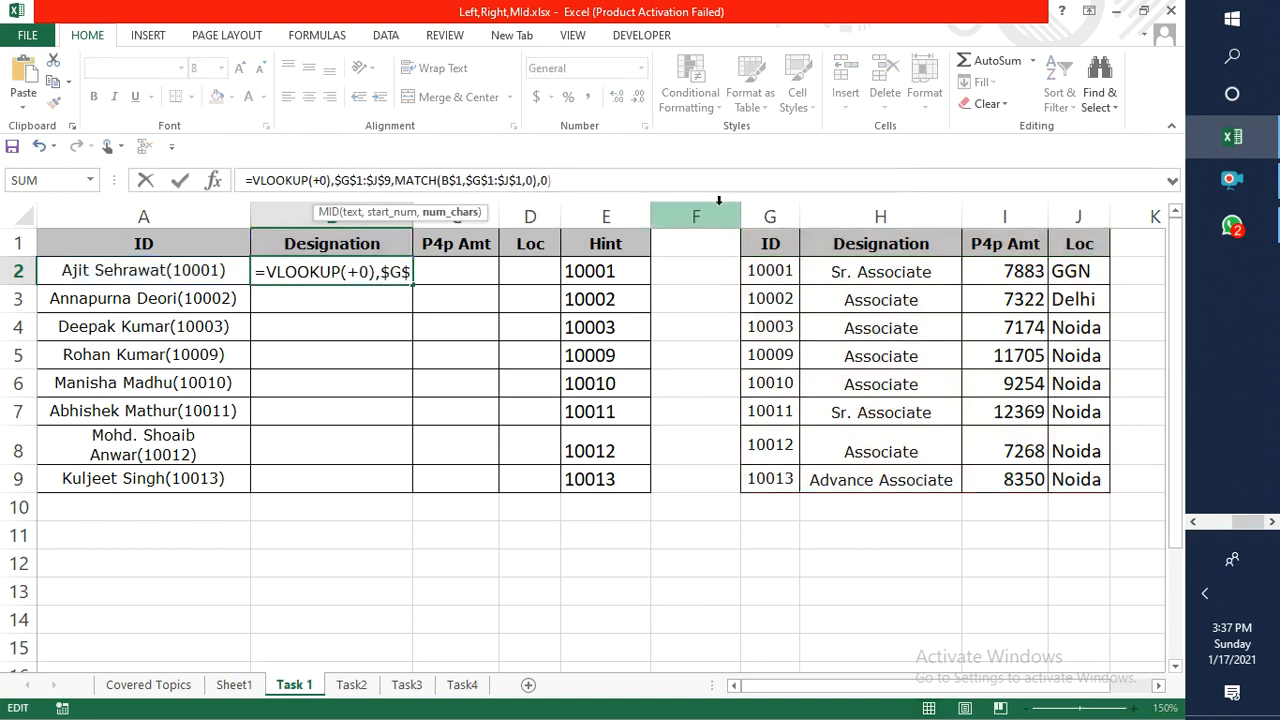
pyautogui.press('Return')
pyautogui.press('Return')
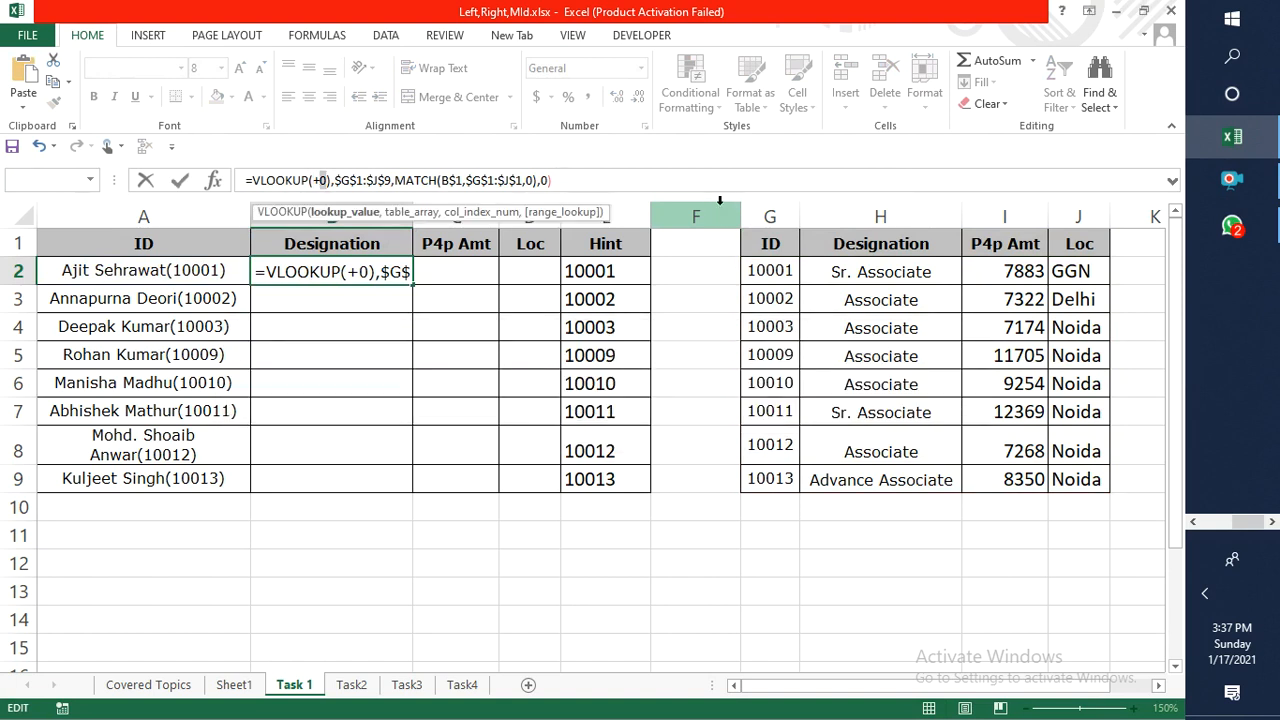
pyautogui.press('Escape')
# Clear B2 and start a MID formula there with A2 as text and FIND("(",A2,1)+1 as start_num.
pyautogui.press('Delete')
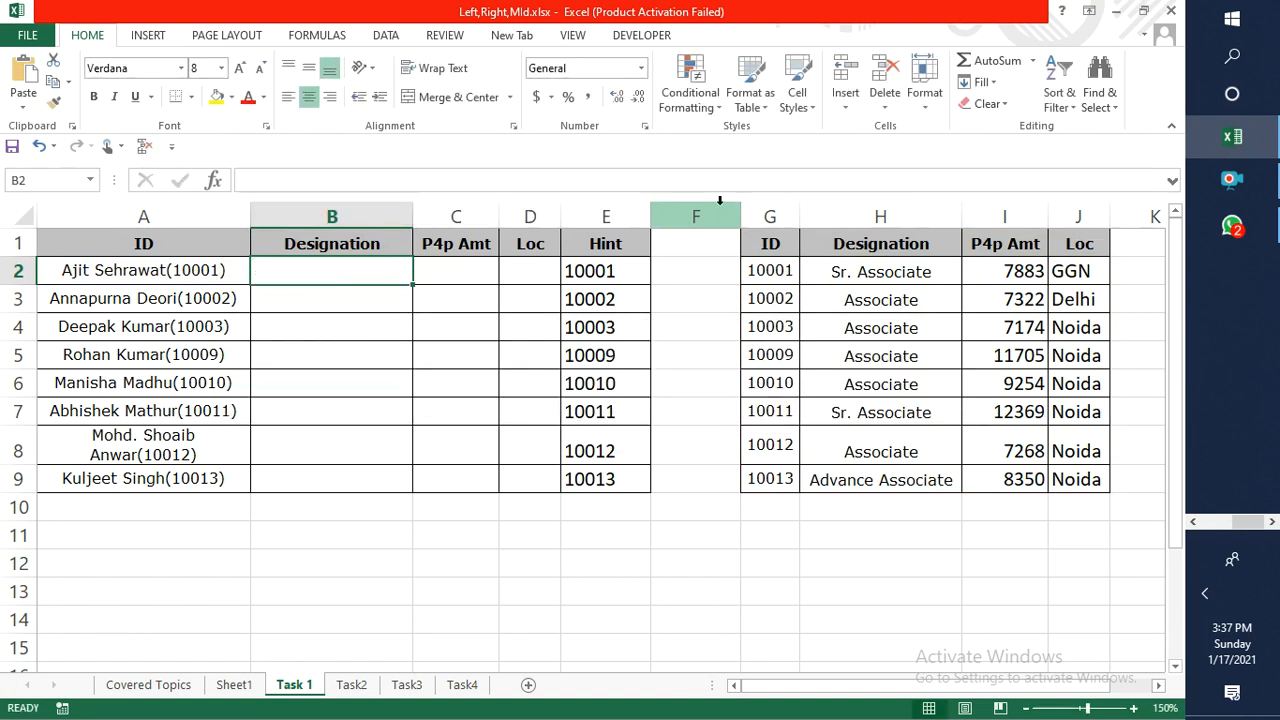
pyautogui.write('=MI')
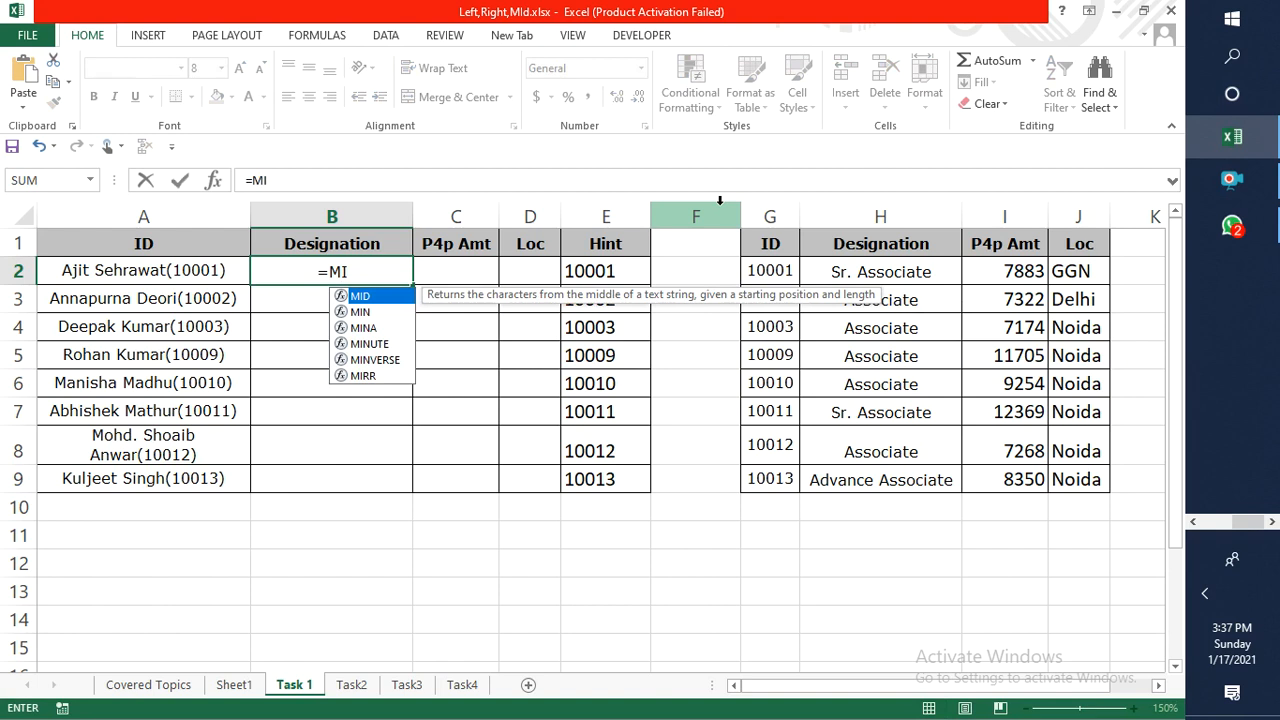
pyautogui.press('Tab')
pyautogui.press('Left')
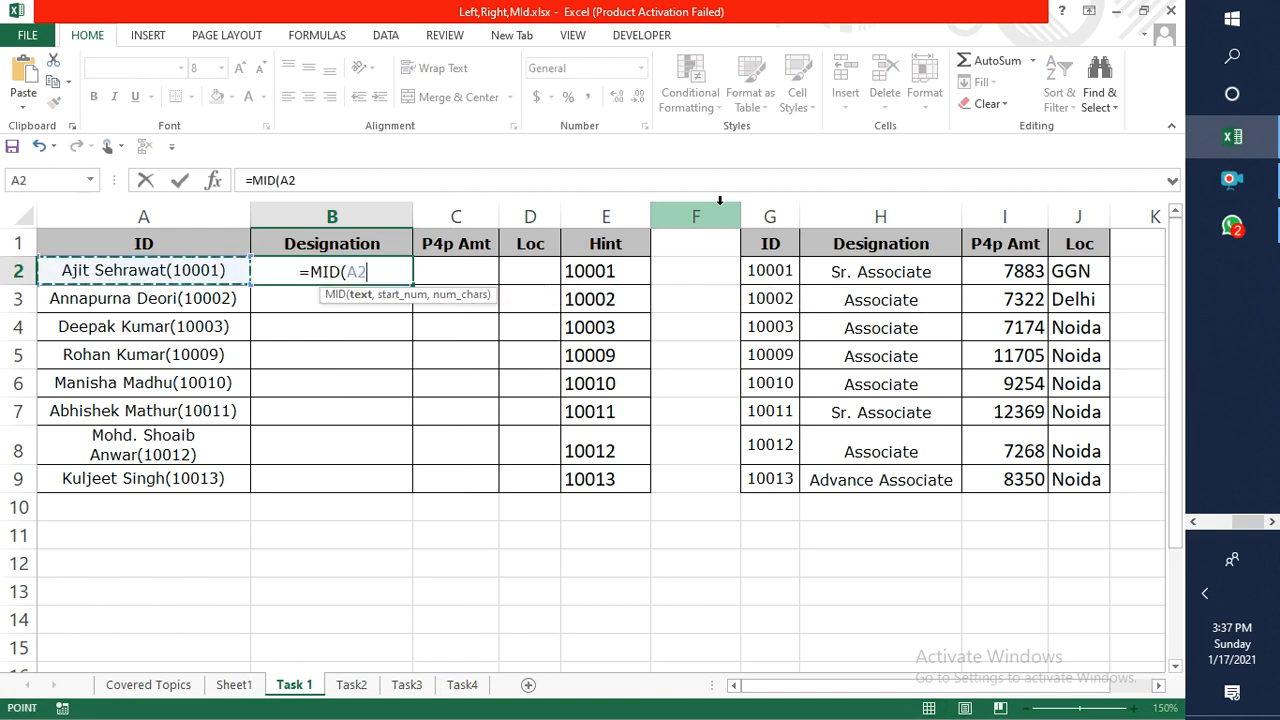
pyautogui.write(',F')
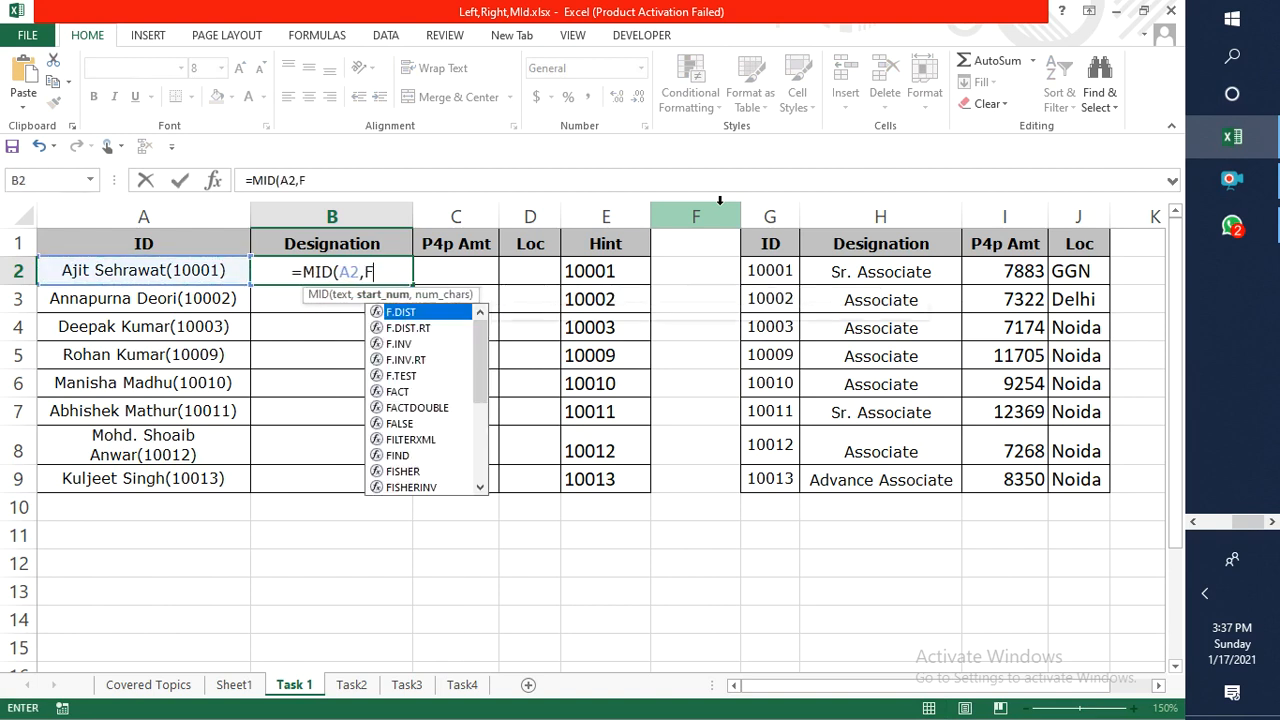
pyautogui.write('IND("(')
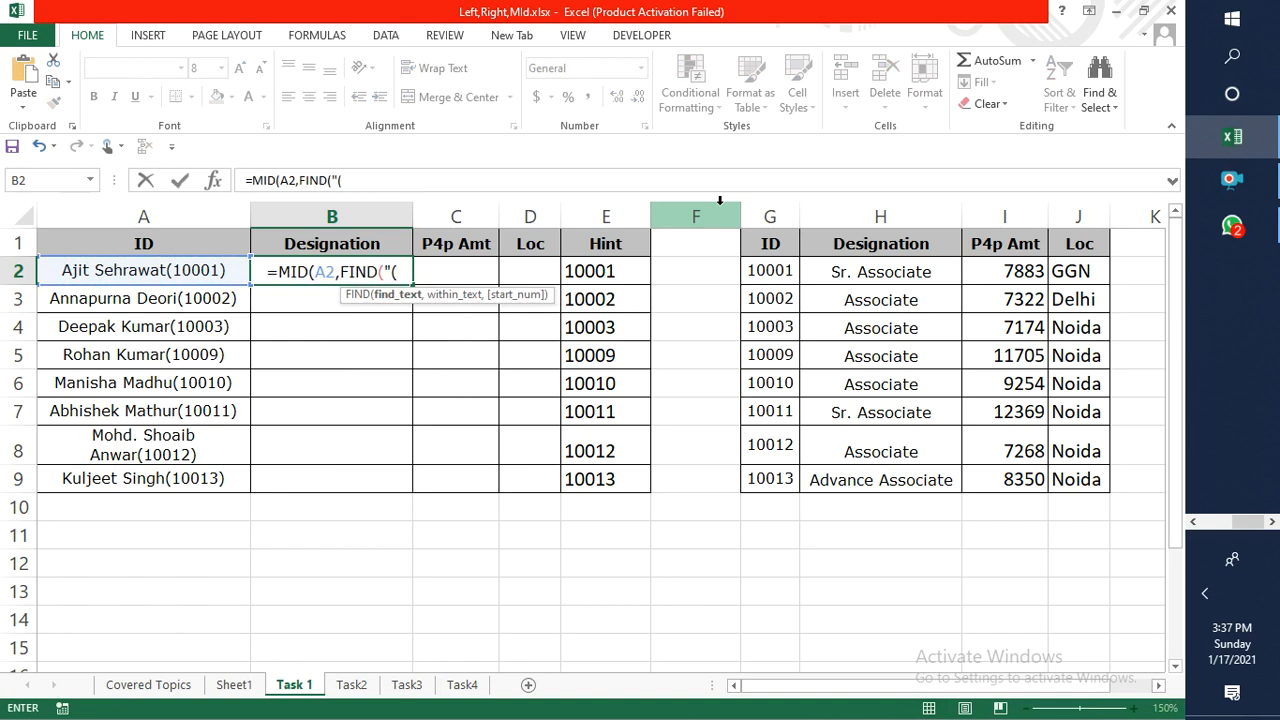
pyautogui.write('"')
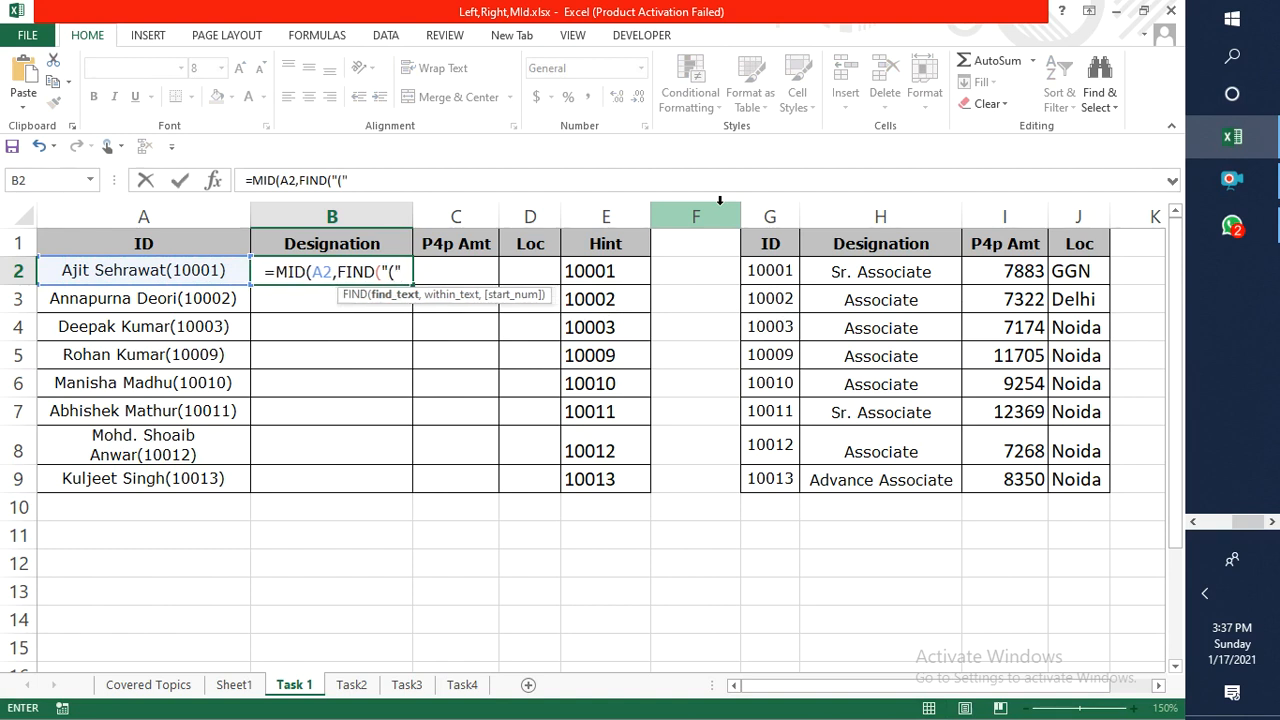
pyautogui.write(',A2')
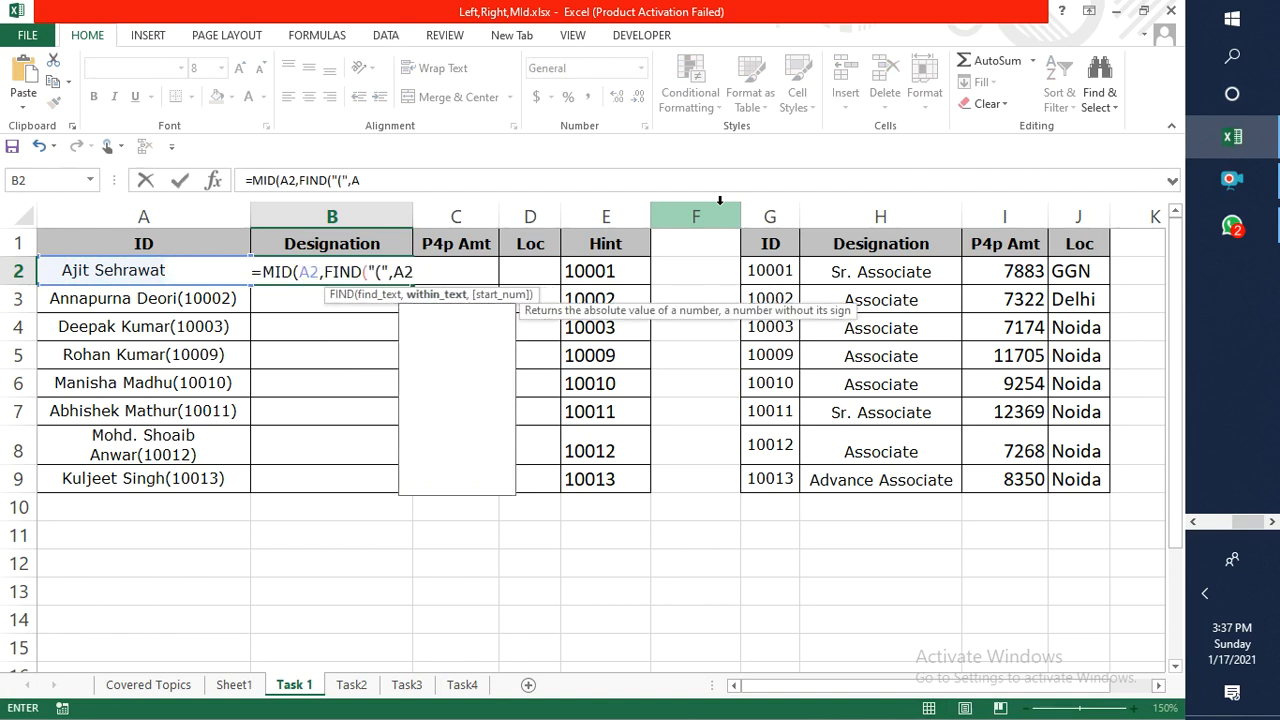
pyautogui.write(',1')
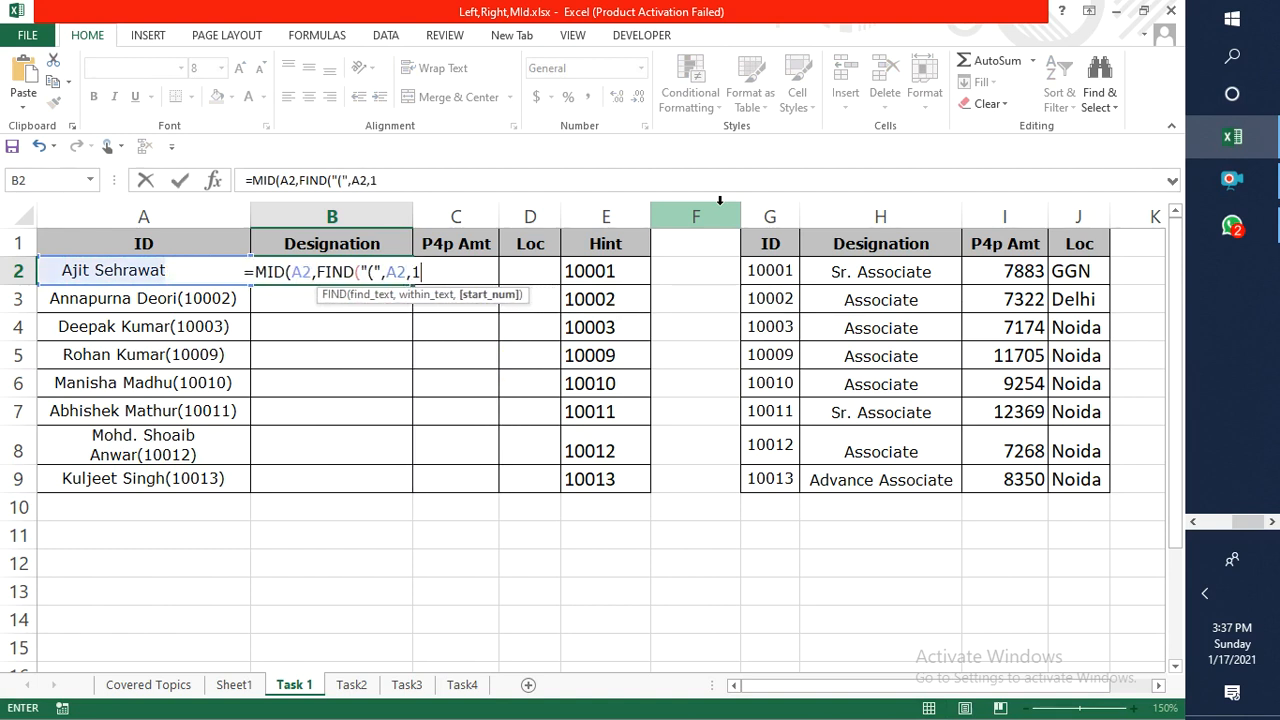
pyautogui.write(')+1')
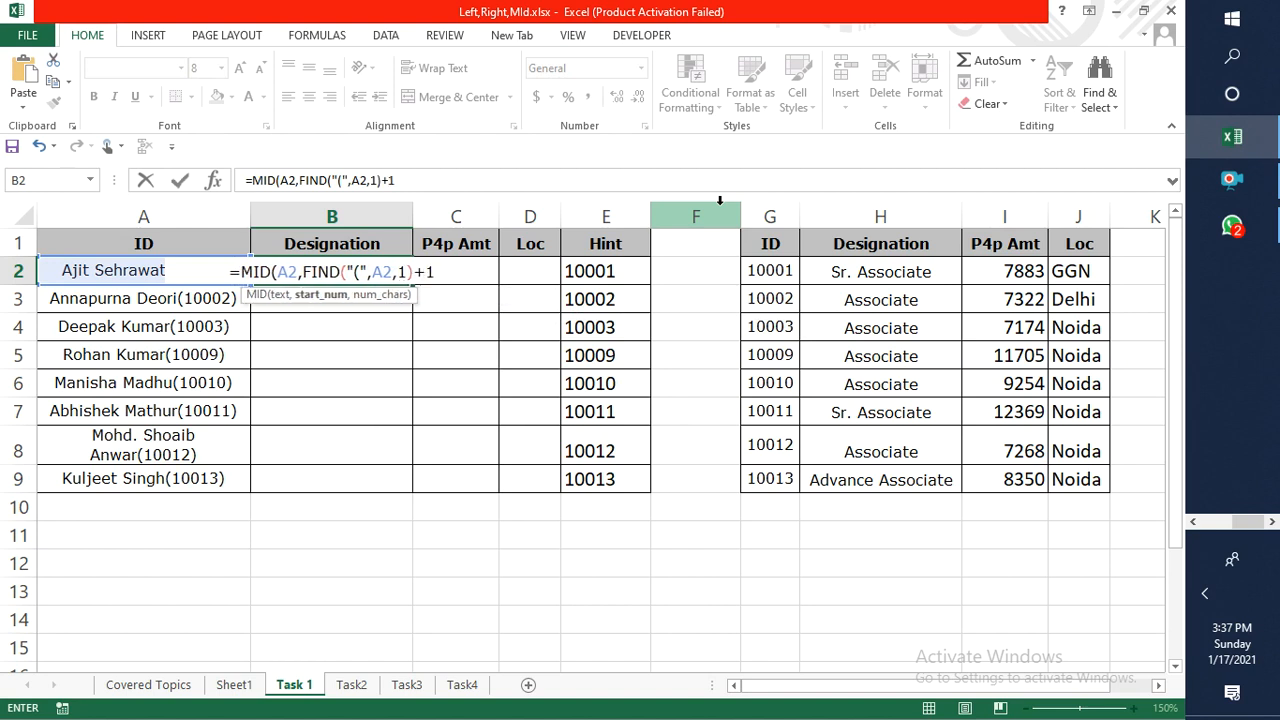
pyautogui.click(321, 296)
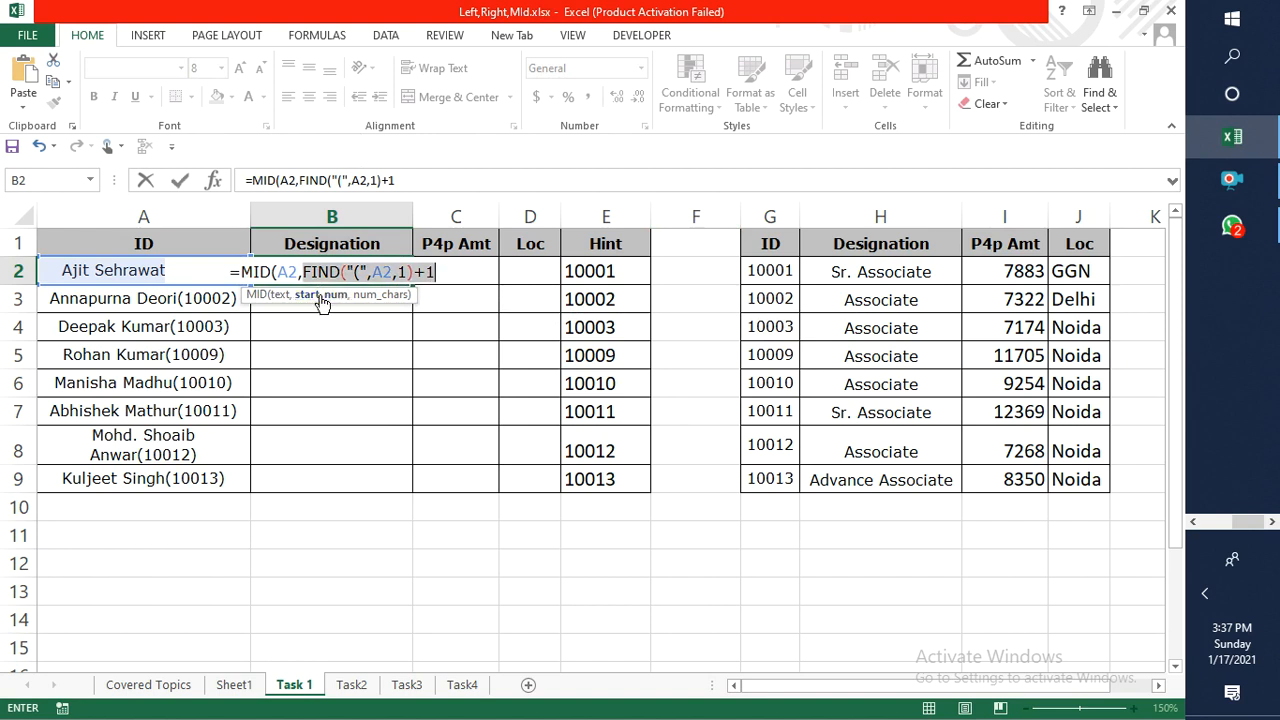
# Begin the num_chars argument of the B2 MID formula with FIND(")",A2,1)-1.
pyautogui.click(440, 272)
pyautogui.write(',FIND(')
pyautogui.write('"0')
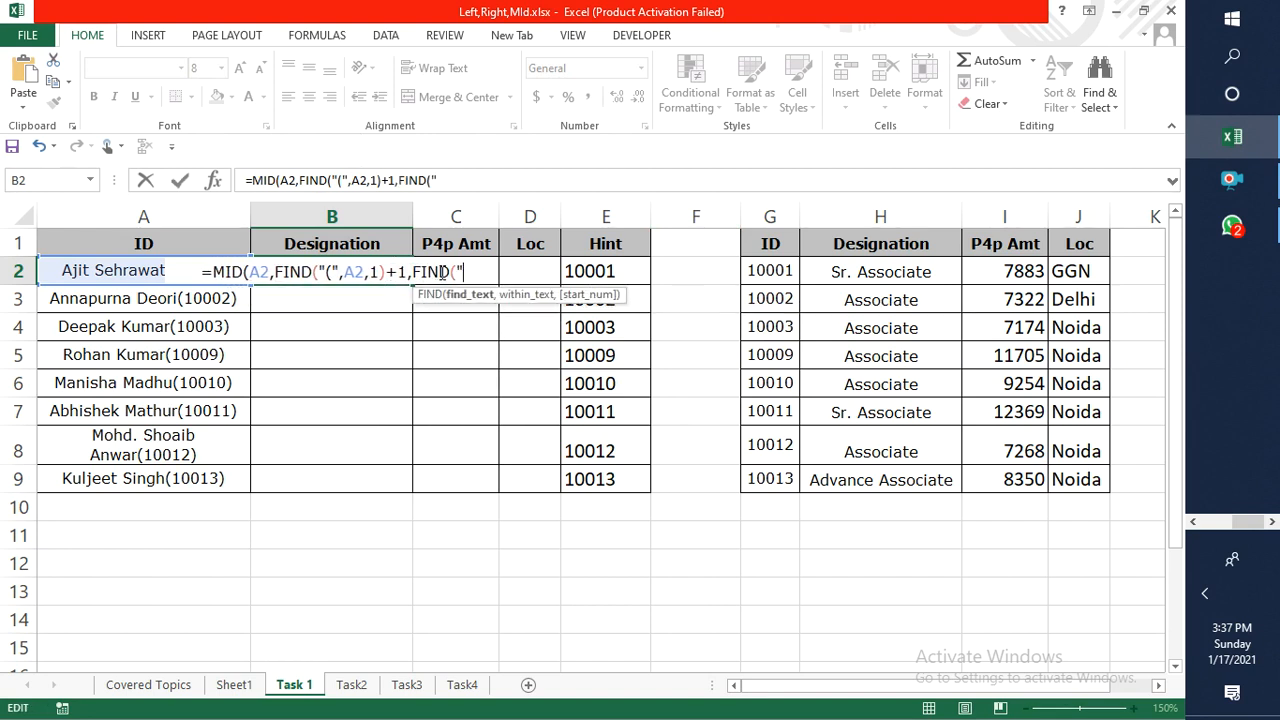
pyautogui.press('BackSpace')
pyautogui.write(')"')
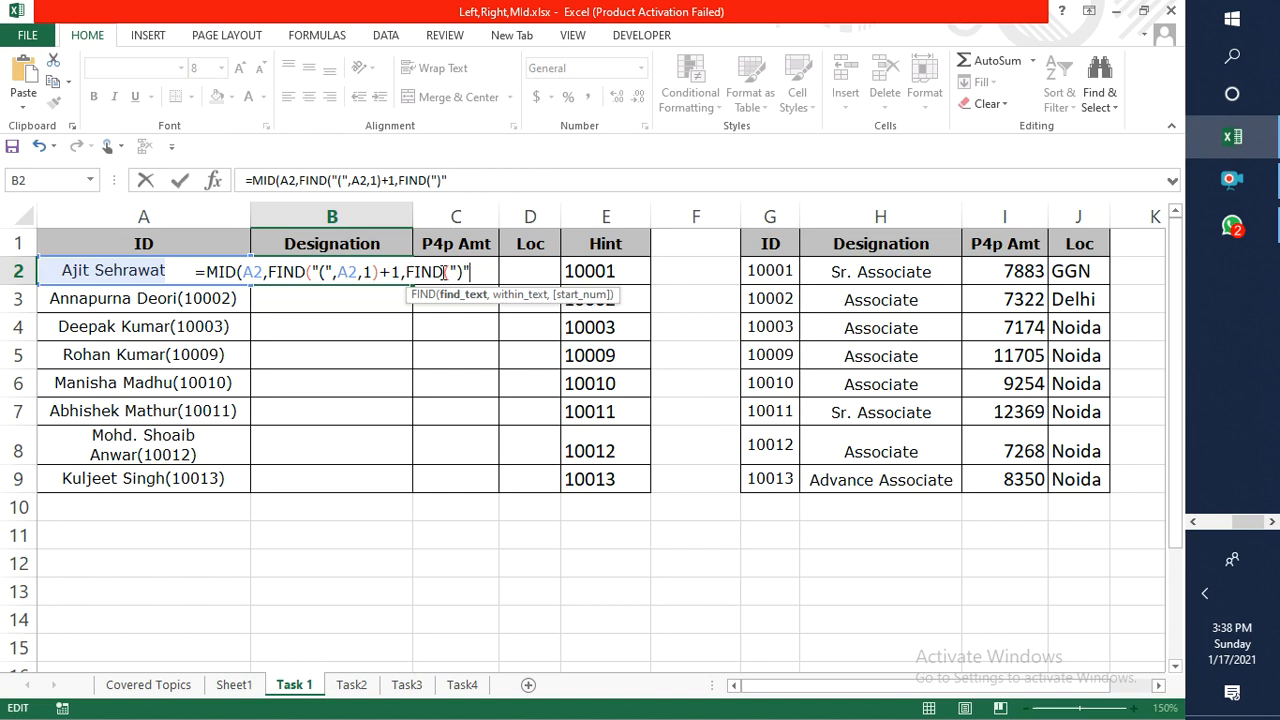
pyautogui.write(',A2')
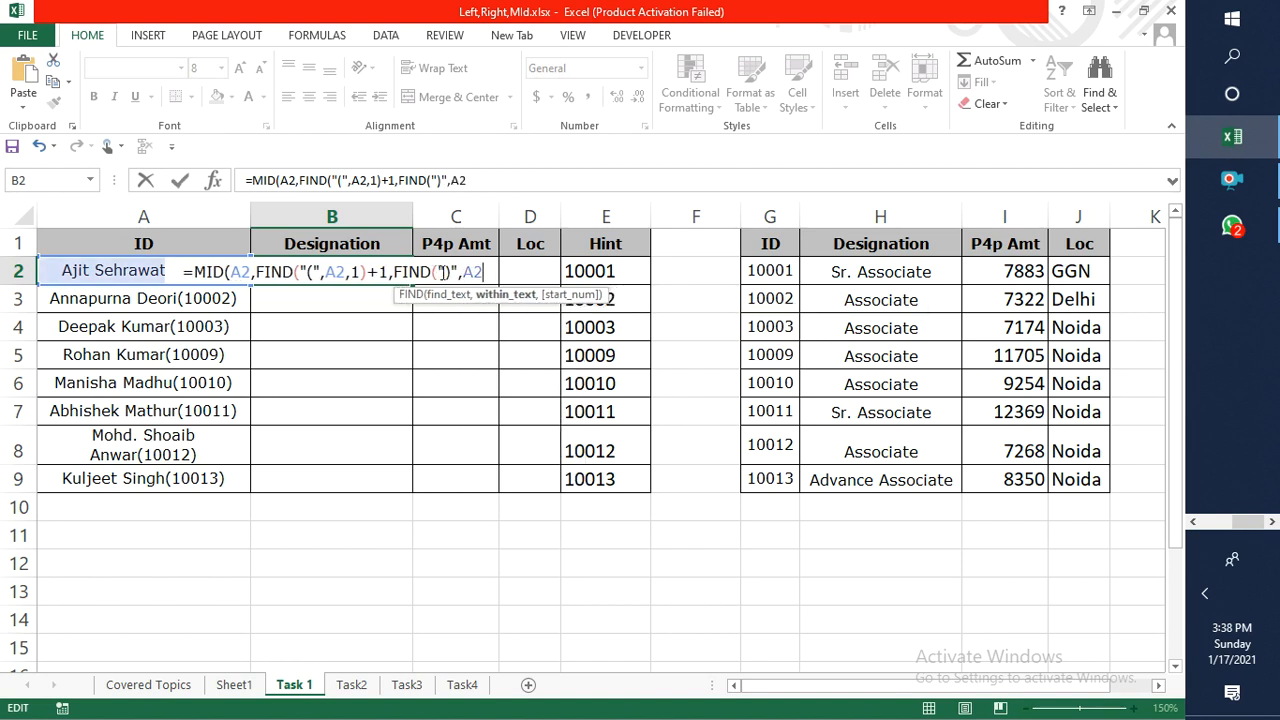
pyautogui.write(',1')
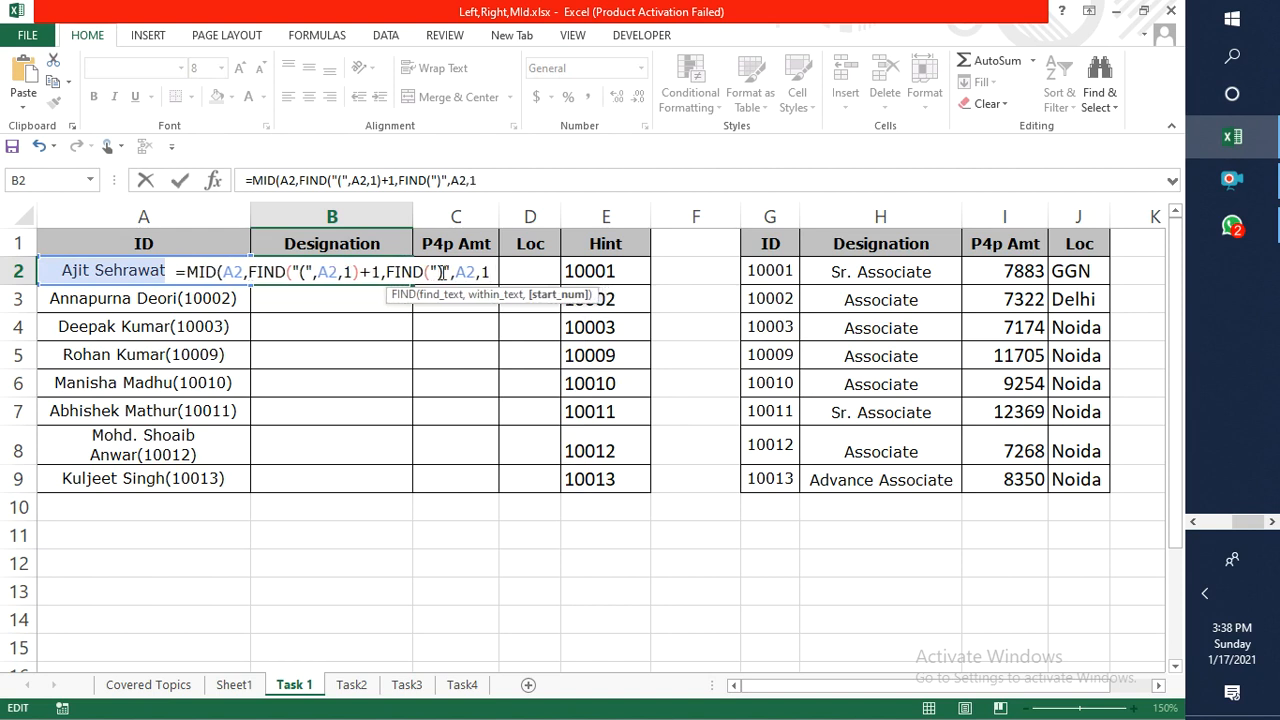
pyautogui.write(')-1')
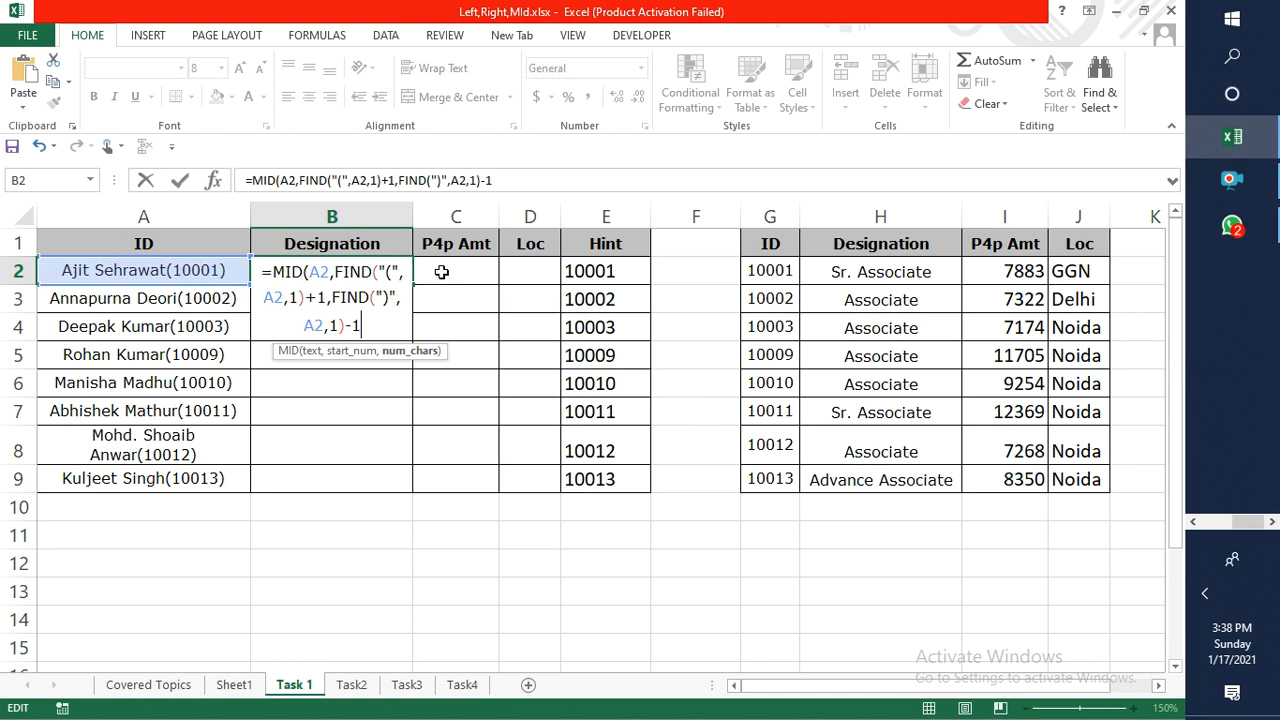
# Subtract FIND("(",A2,1) in MID's num_chars argument, close the formula and commit it in B2.
pyautogui.write('-FIND(')
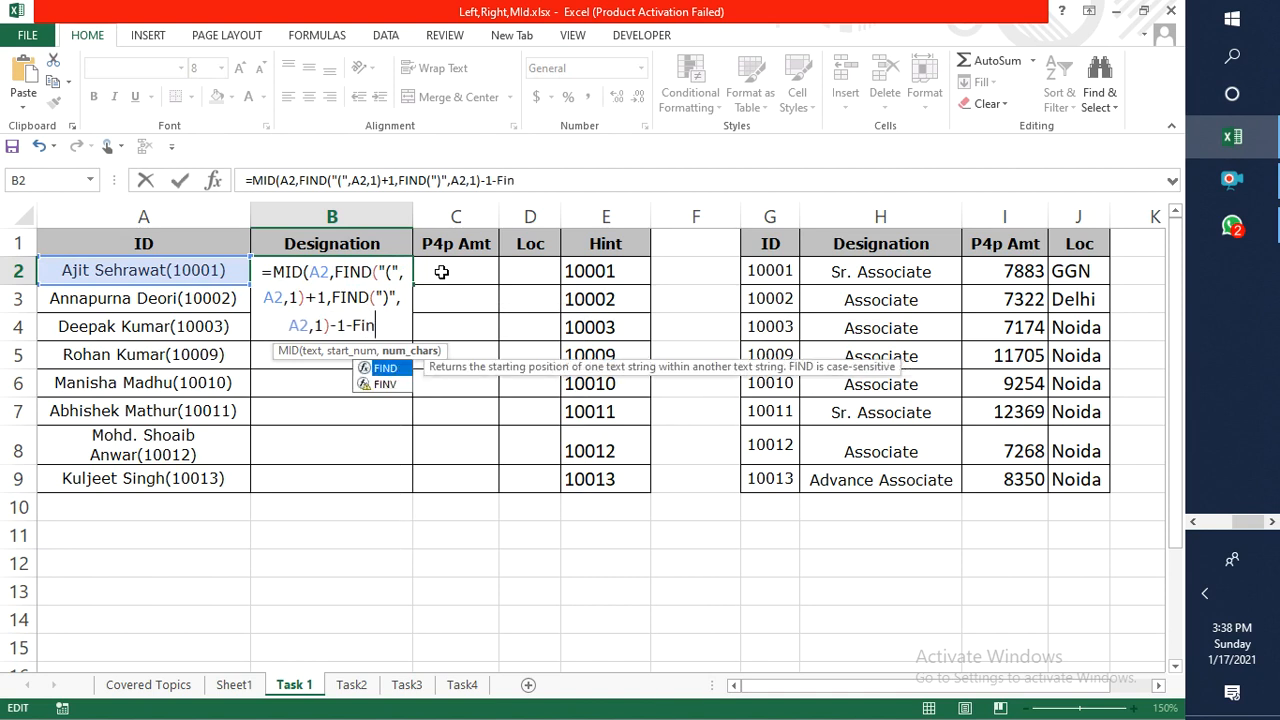
pyautogui.write('"(",')
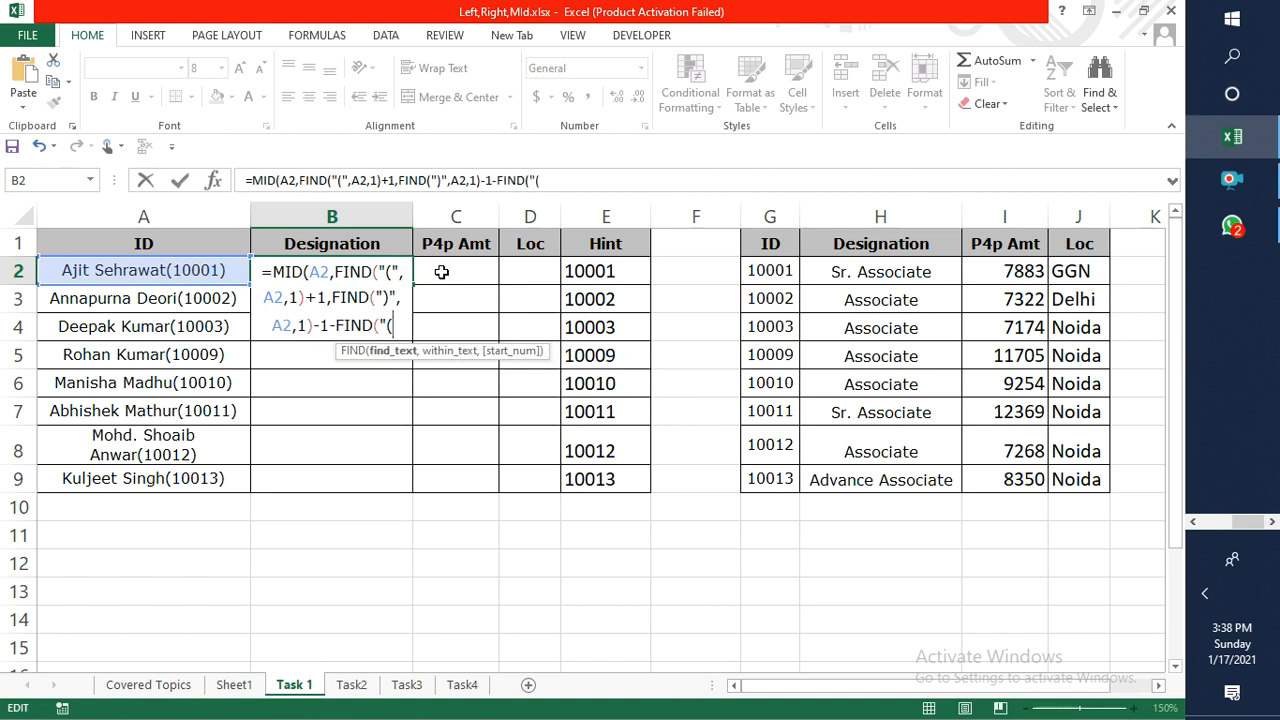
pyautogui.write('A2')
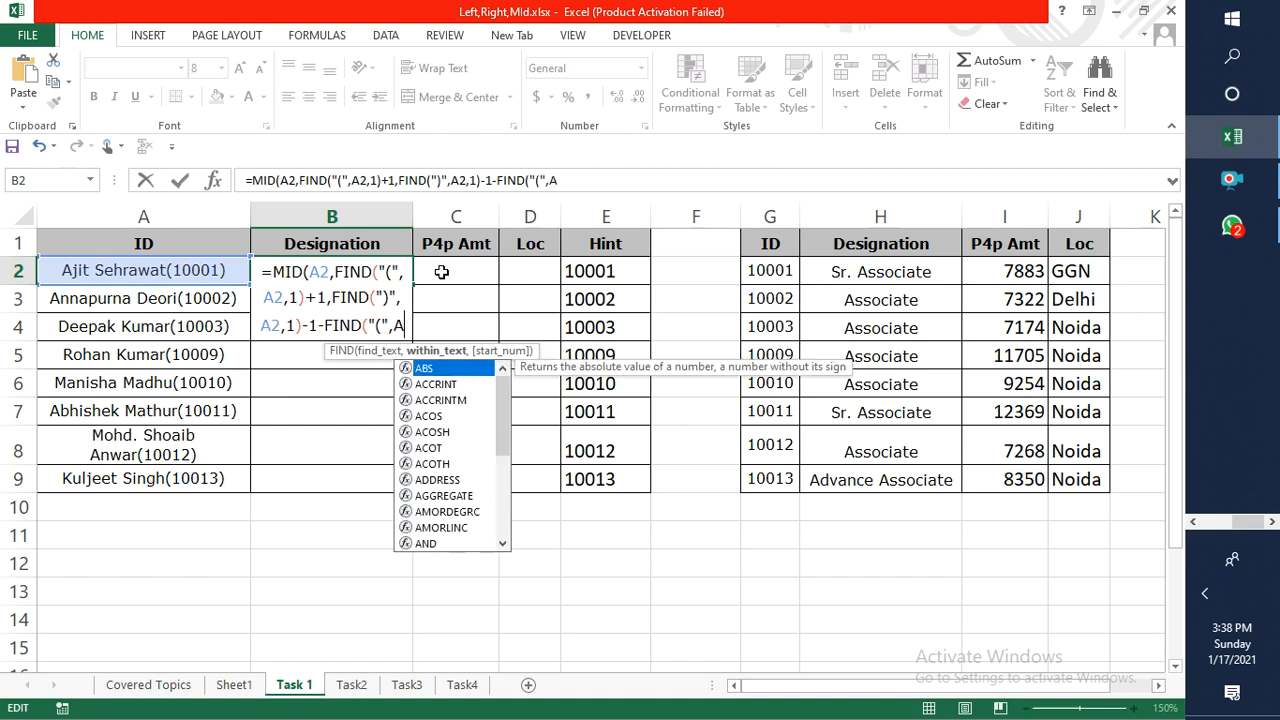
pyautogui.write(',1))')
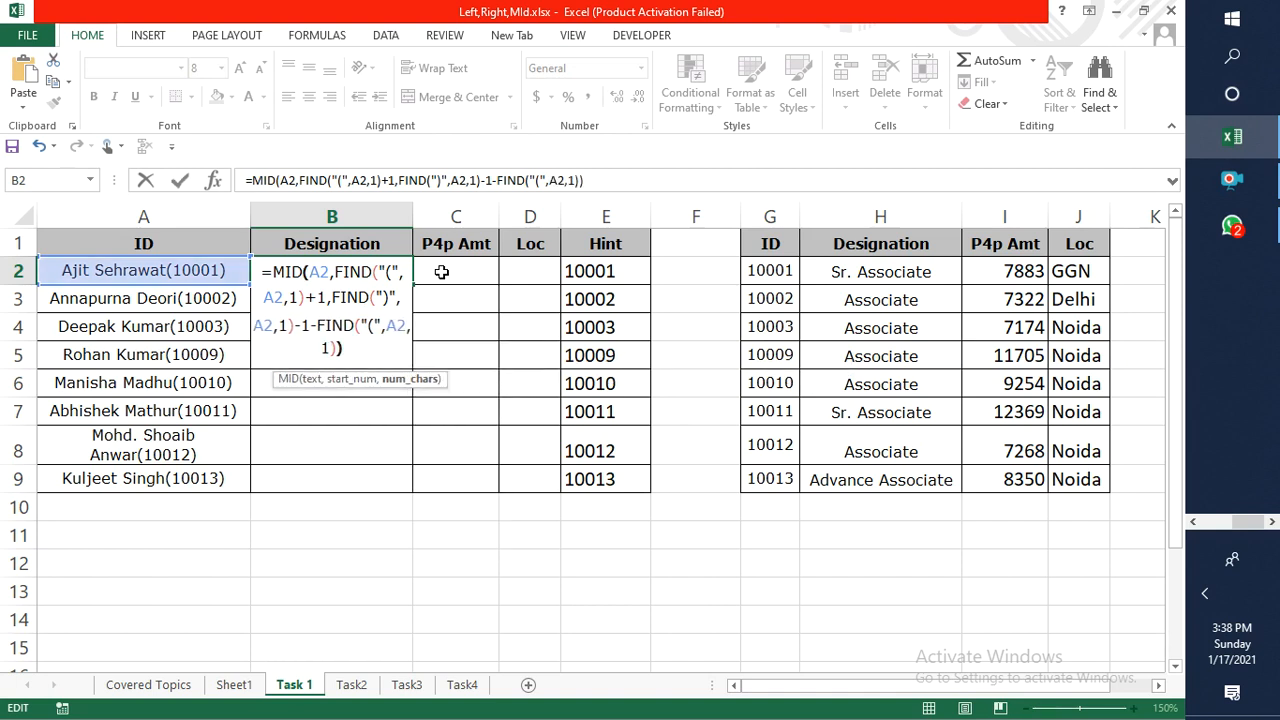
pyautogui.hotkey('ctrl', 'Return')
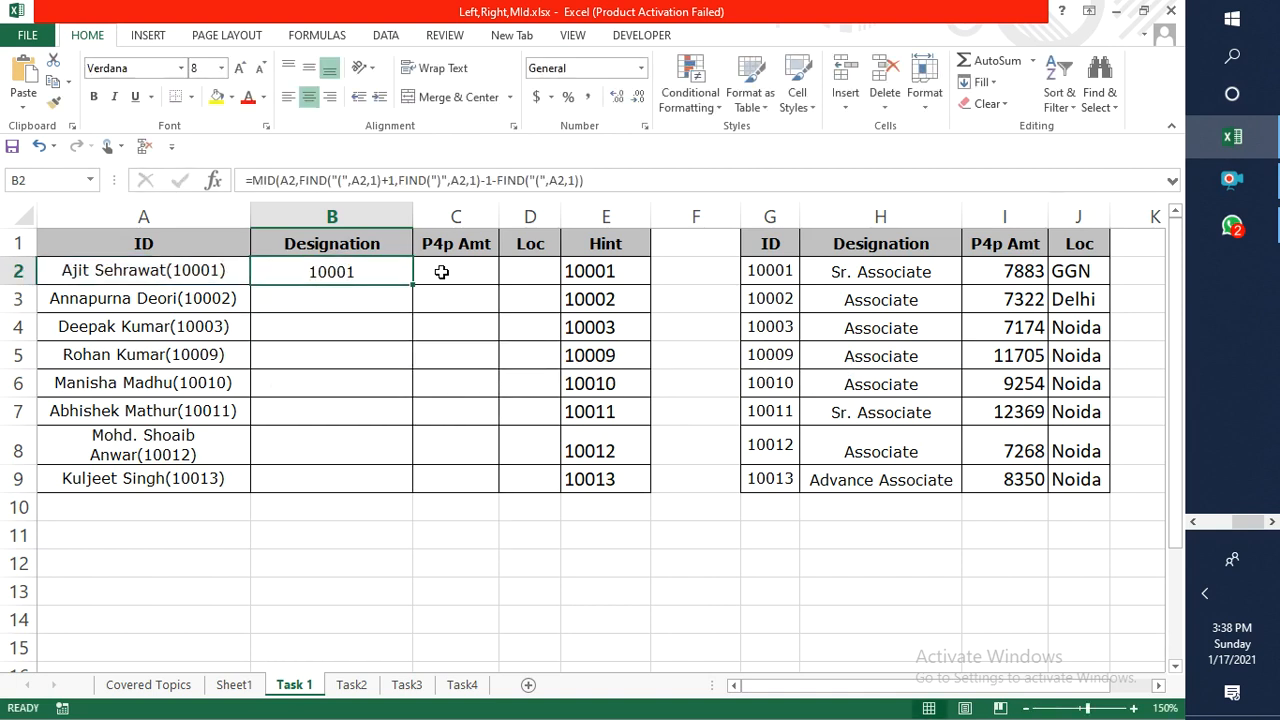
pyautogui.moveTo(597, 182); pyautogui.dragTo(244, 174)
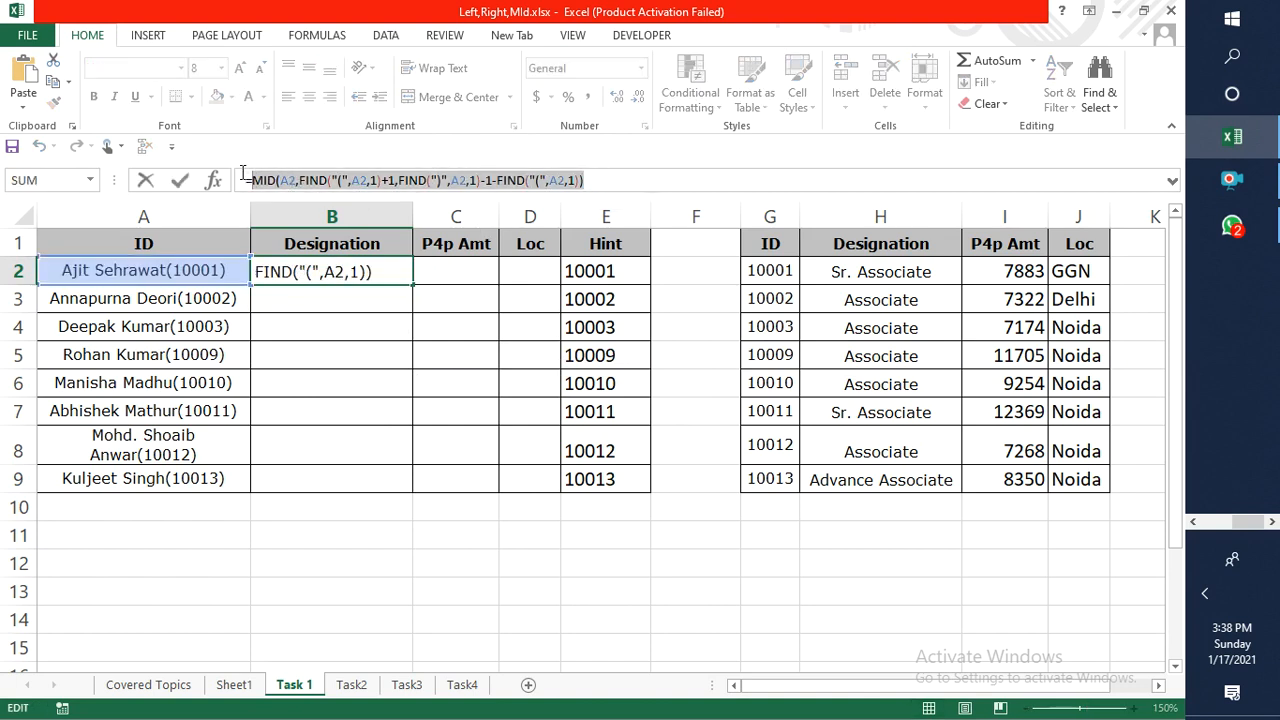
pyautogui.hotkey('ctrl', 'Return')
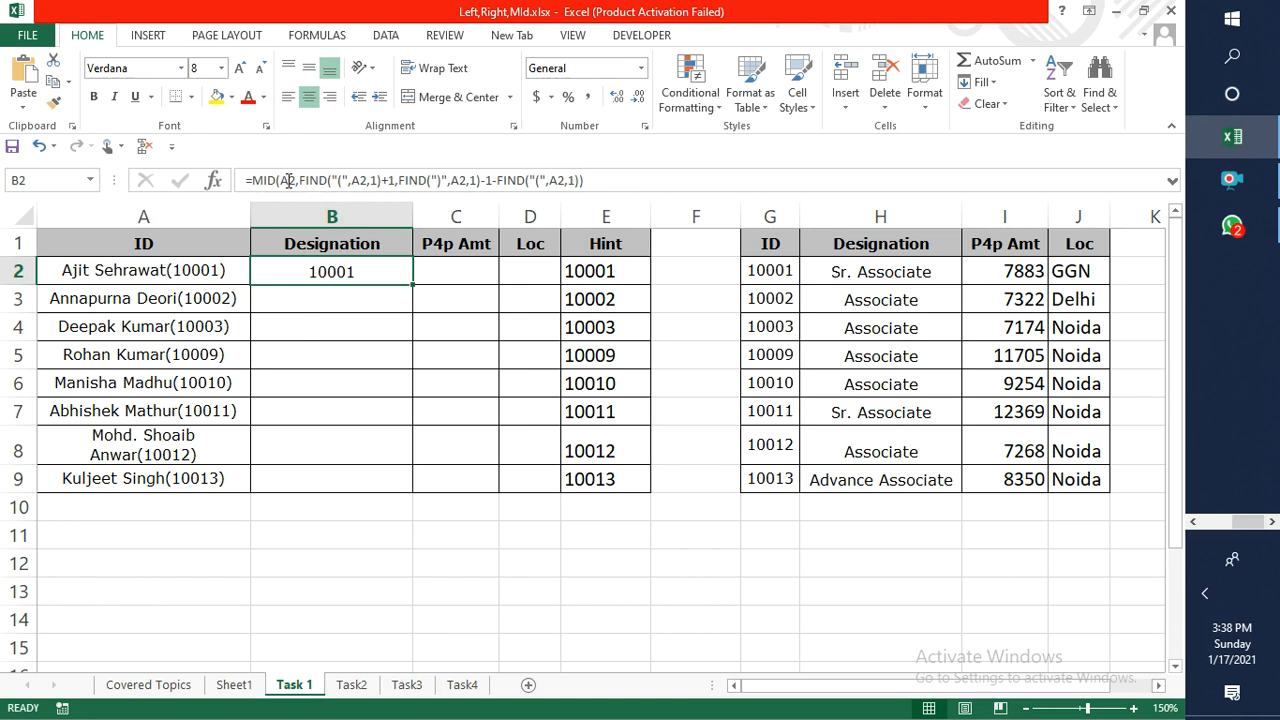
# Change MID's text argument and the first FIND's within_text reference in the B2 formula to $A2.
pyautogui.moveTo(296, 180); pyautogui.dragTo(278, 178)
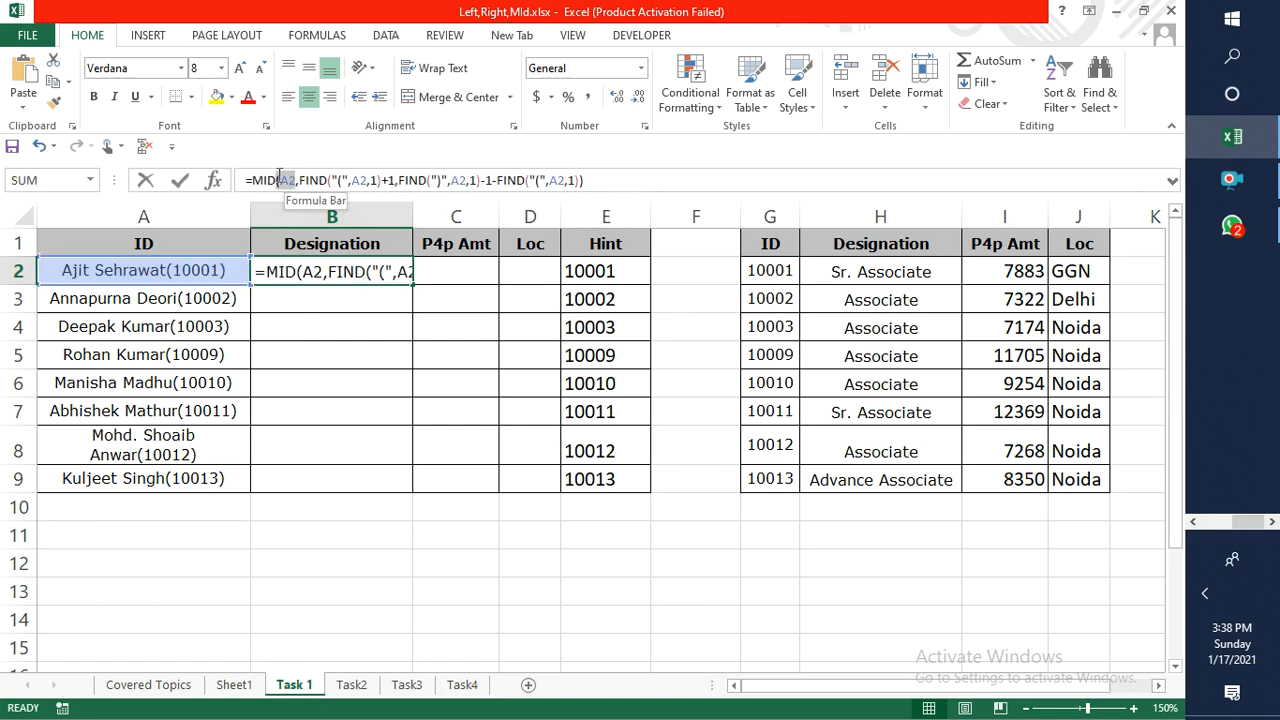
pyautogui.press('F4')
pyautogui.press('F4')
pyautogui.press('F4')
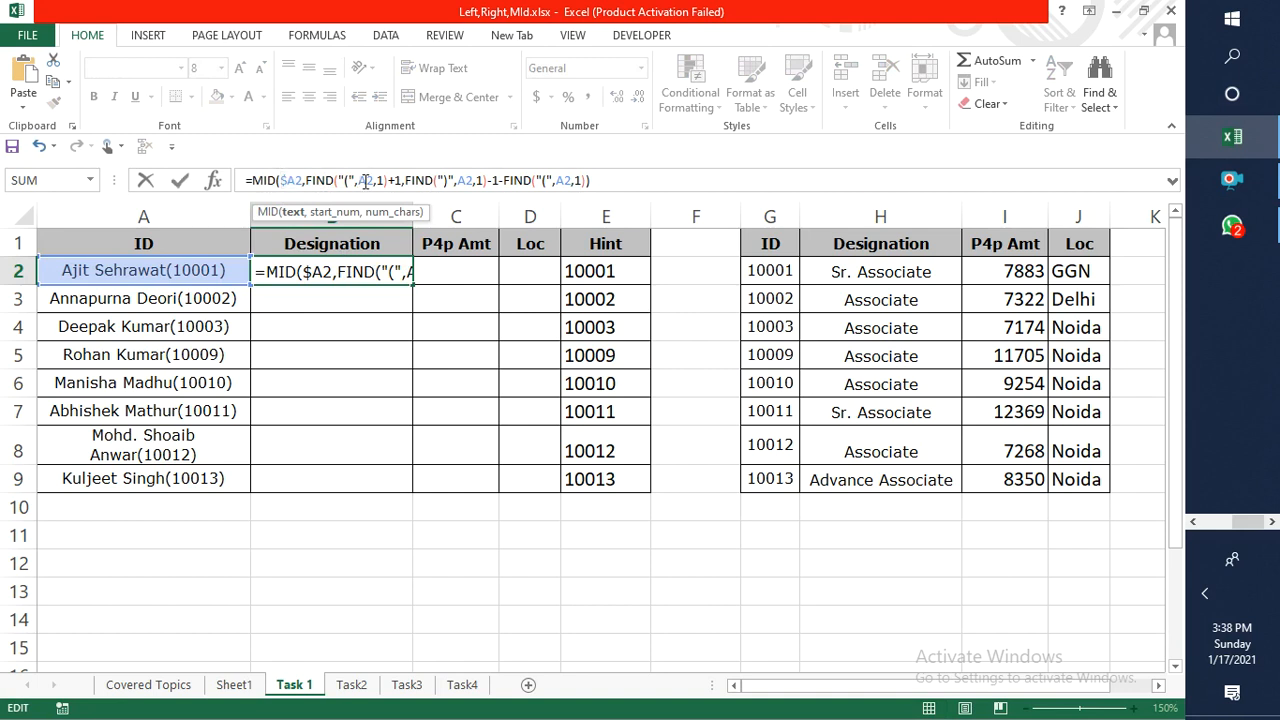
pyautogui.doubleClick(372, 180)
pyautogui.press('F4')
pyautogui.press('F4')
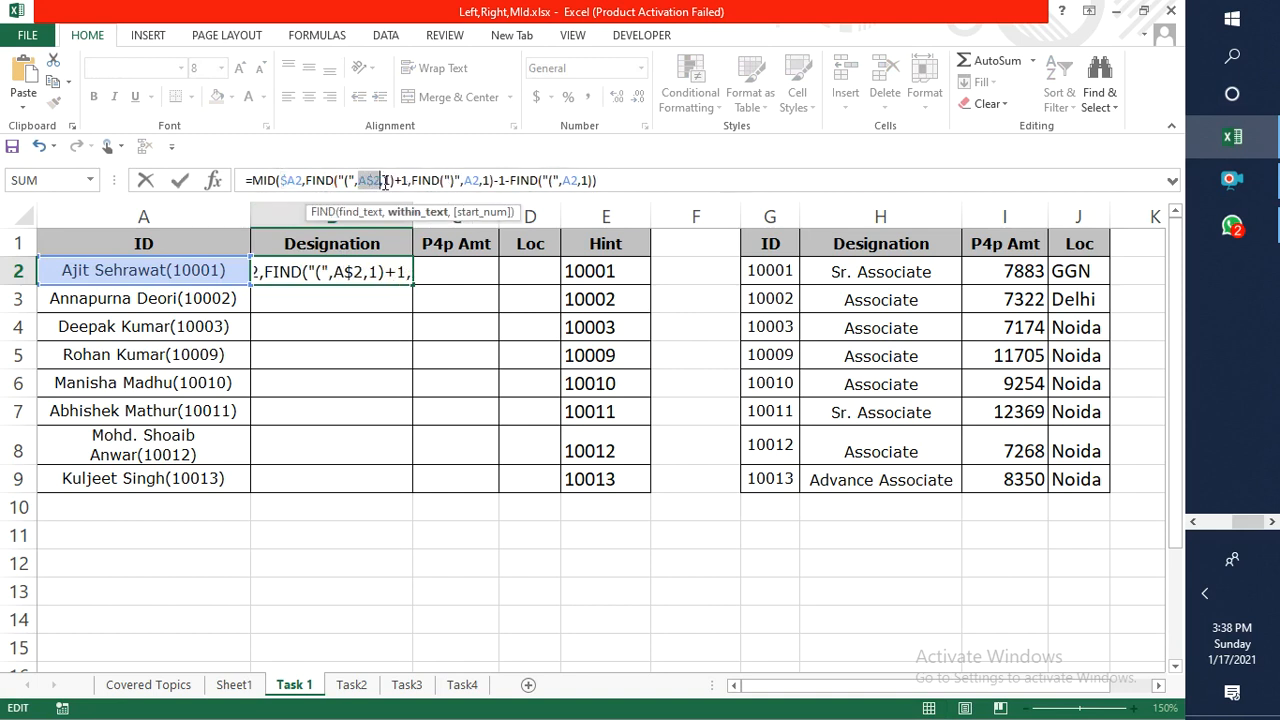
pyautogui.press('F4')
# Change the within_text references of the second and third FIND functions in B2 to $A2.
pyautogui.doubleClick(469, 180)
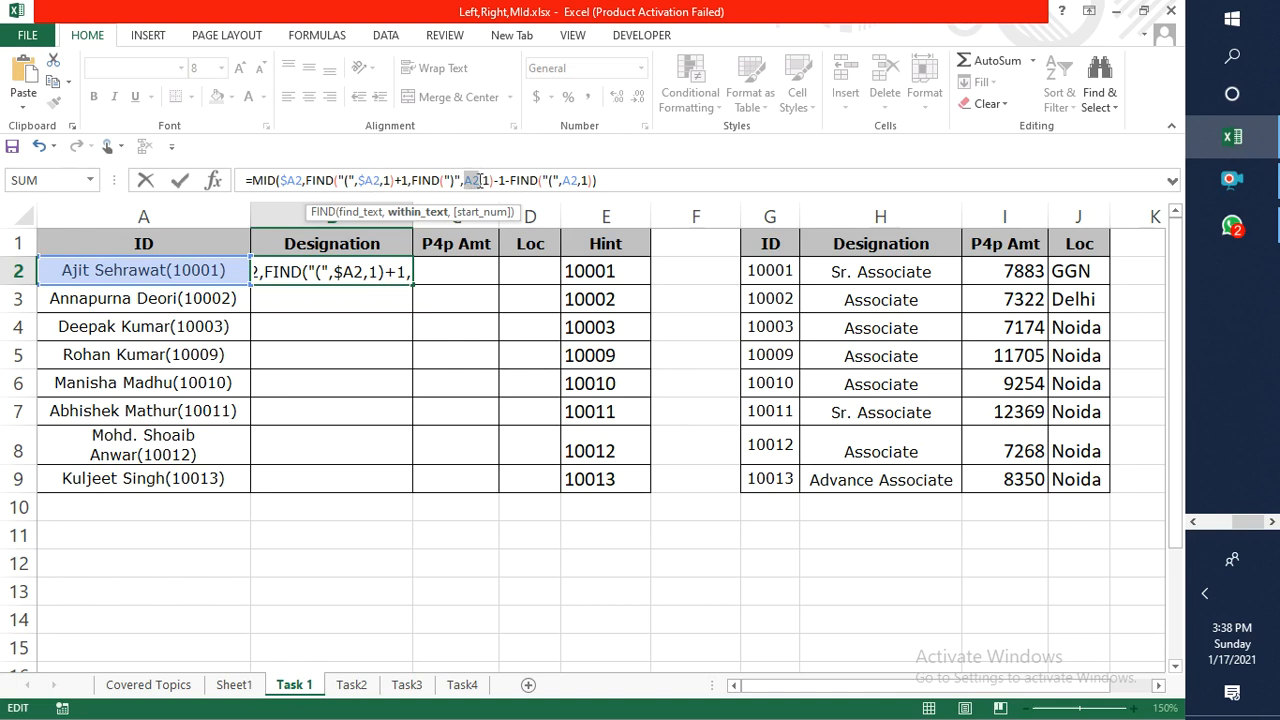
pyautogui.press('F4')
pyautogui.press('F4')
pyautogui.press('F4')
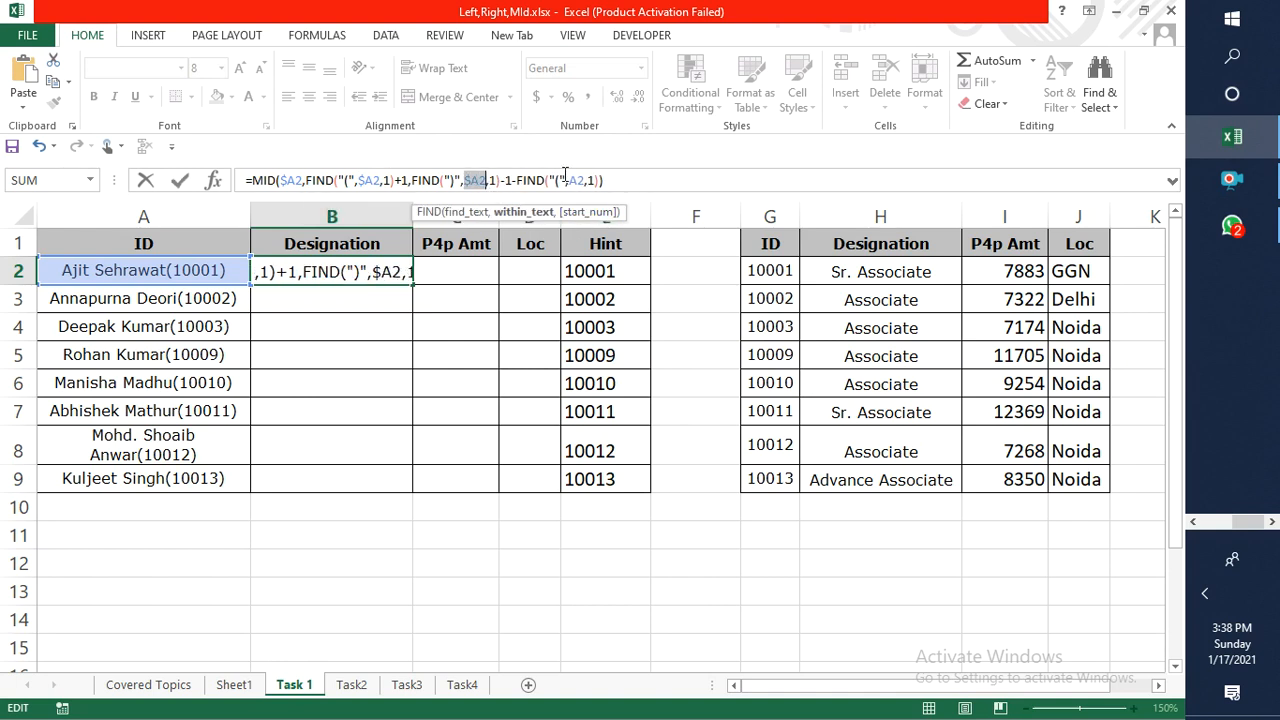
pyautogui.doubleClick(576, 180)
pyautogui.press('F4')
pyautogui.press('F4')
pyautogui.press('F4')
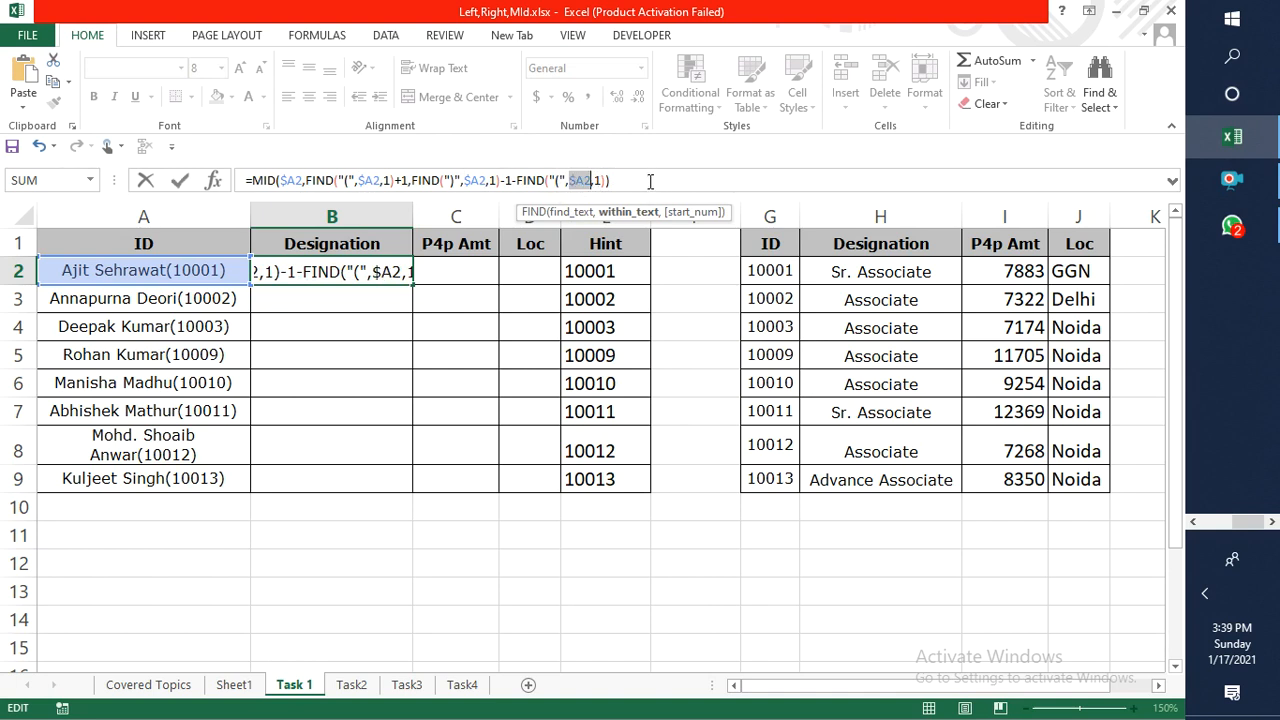
# Switch all references in the B2 MID formula back to relative A2 and commit it.
pyautogui.moveTo(650, 181); pyautogui.dragTo(250, 176)
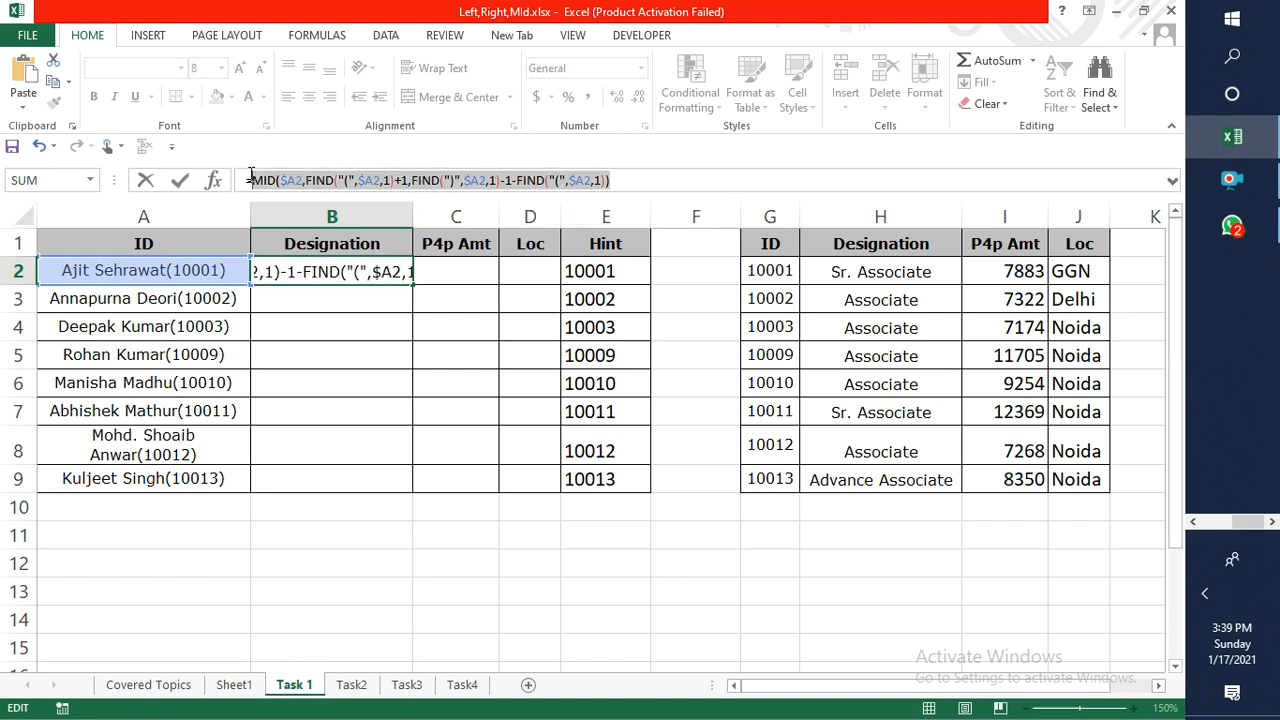
pyautogui.press('F4')
pyautogui.hotkey('ctrl', 'Return')
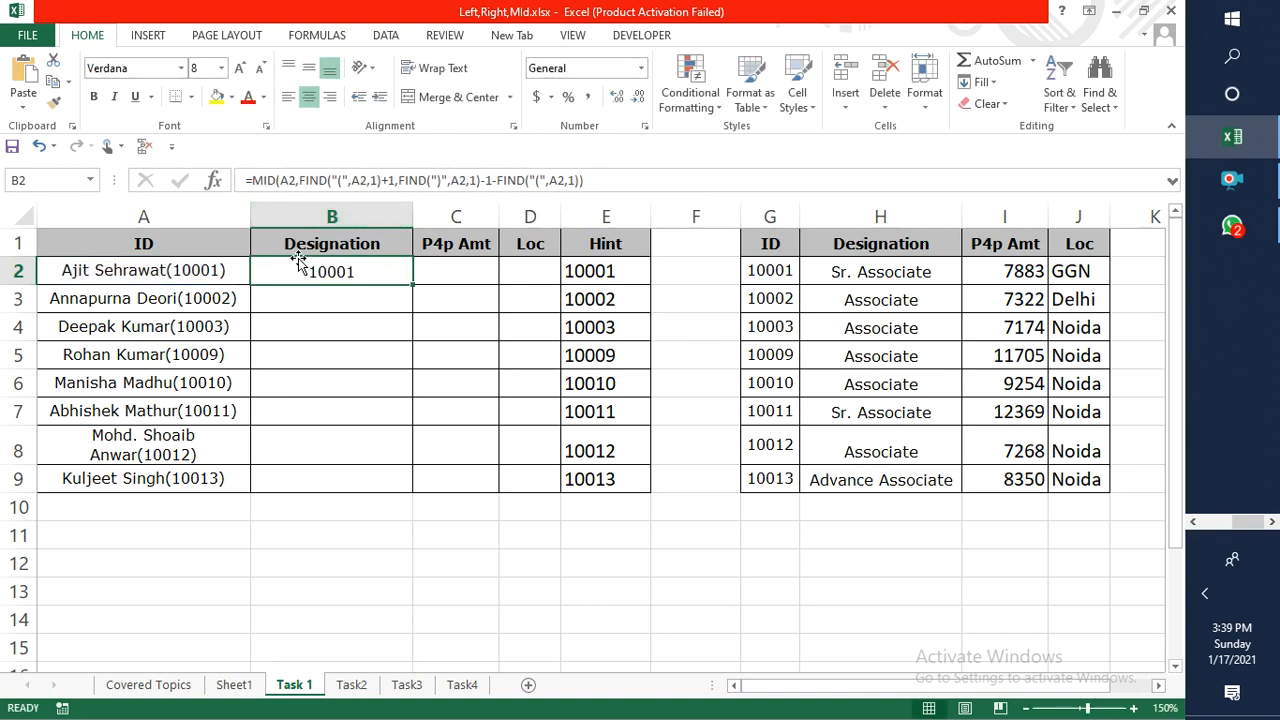
pyautogui.click(251, 178)
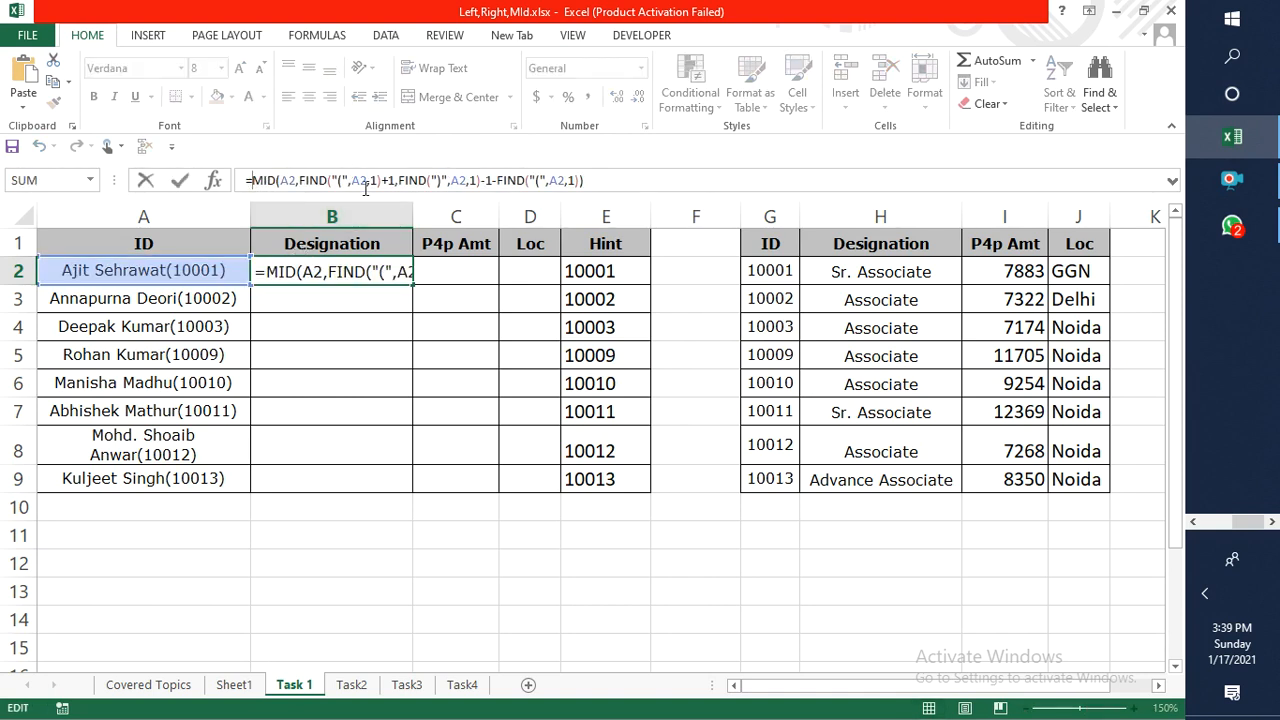
pyautogui.write('V')
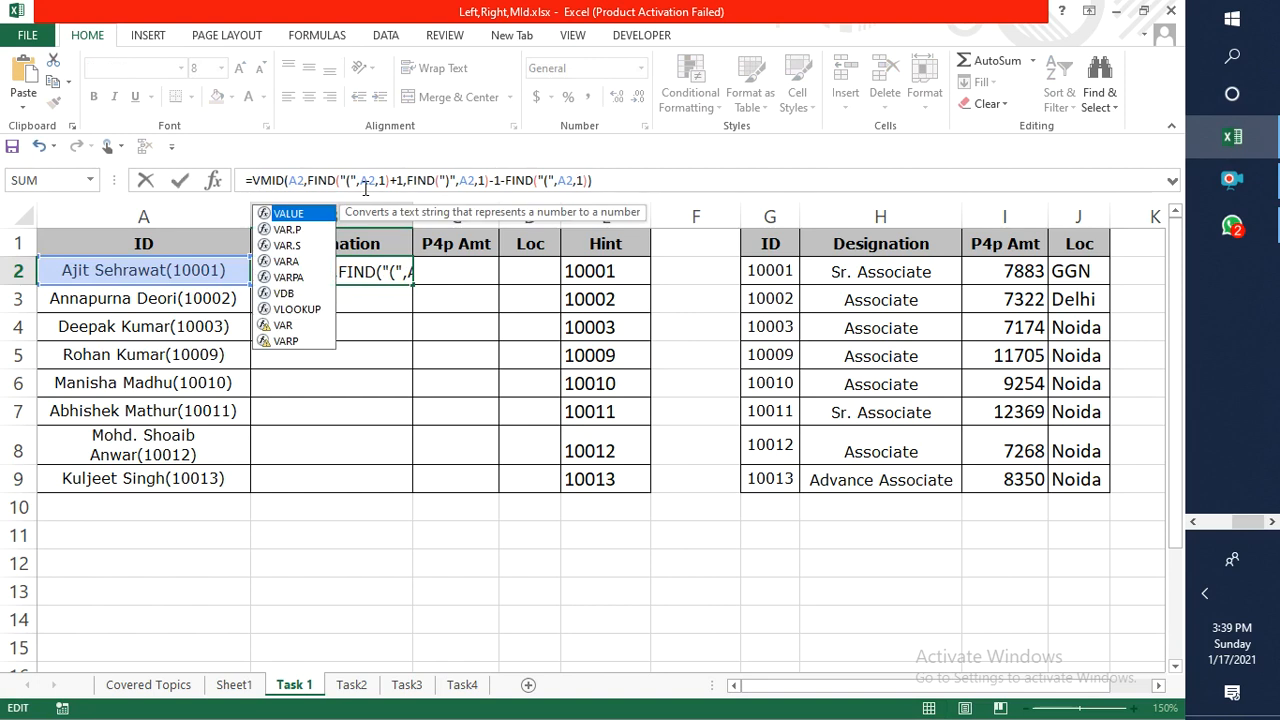
pyautogui.write('L')
pyautogui.press('Tab')
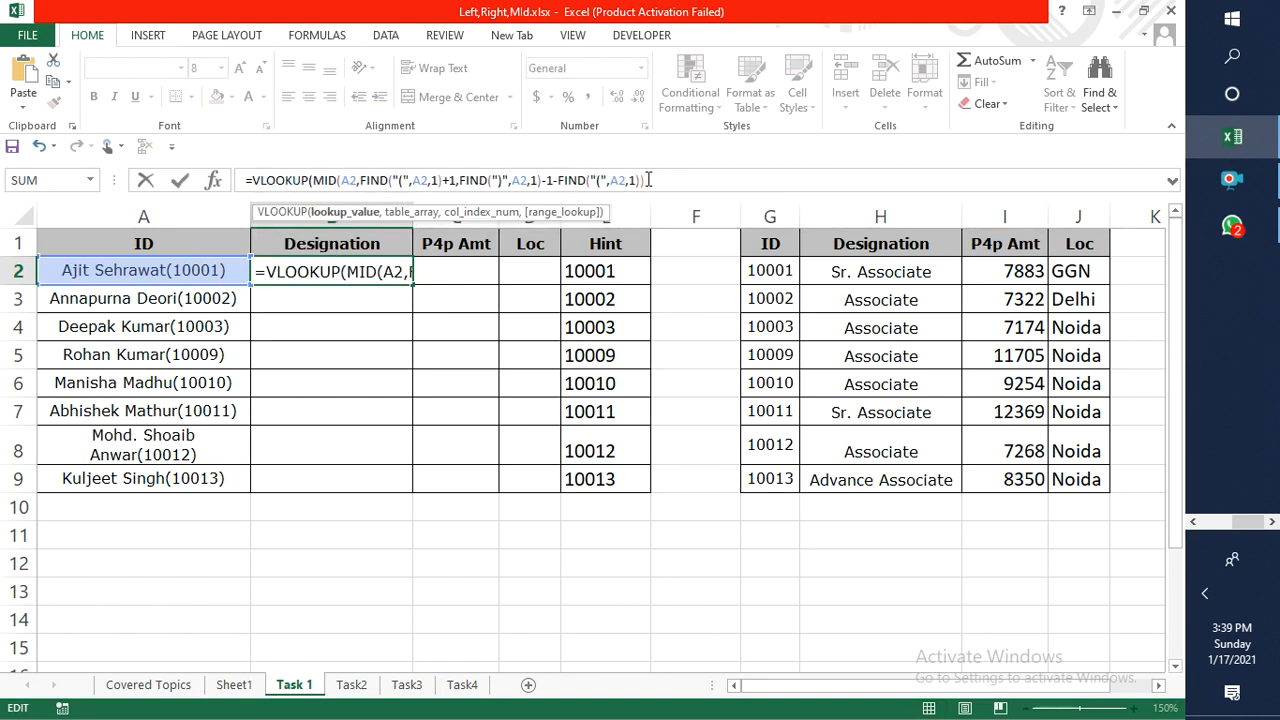
pyautogui.write(',')
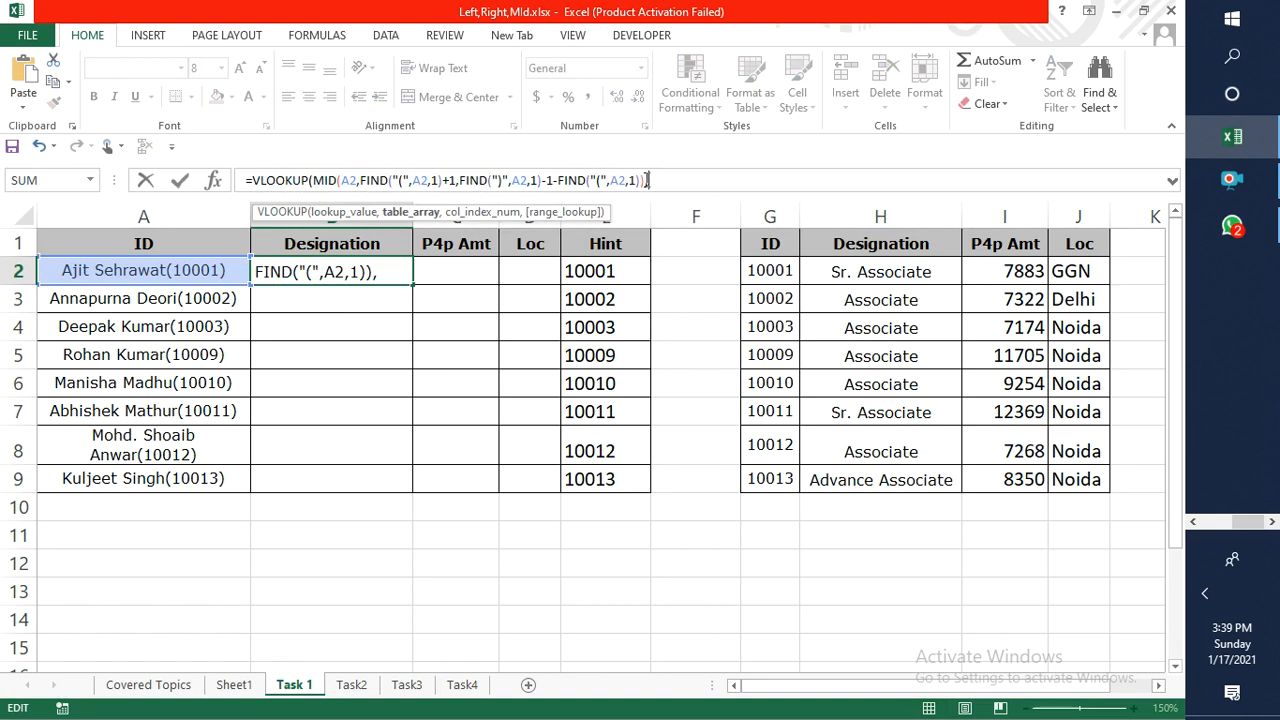
pyautogui.click(769, 240)
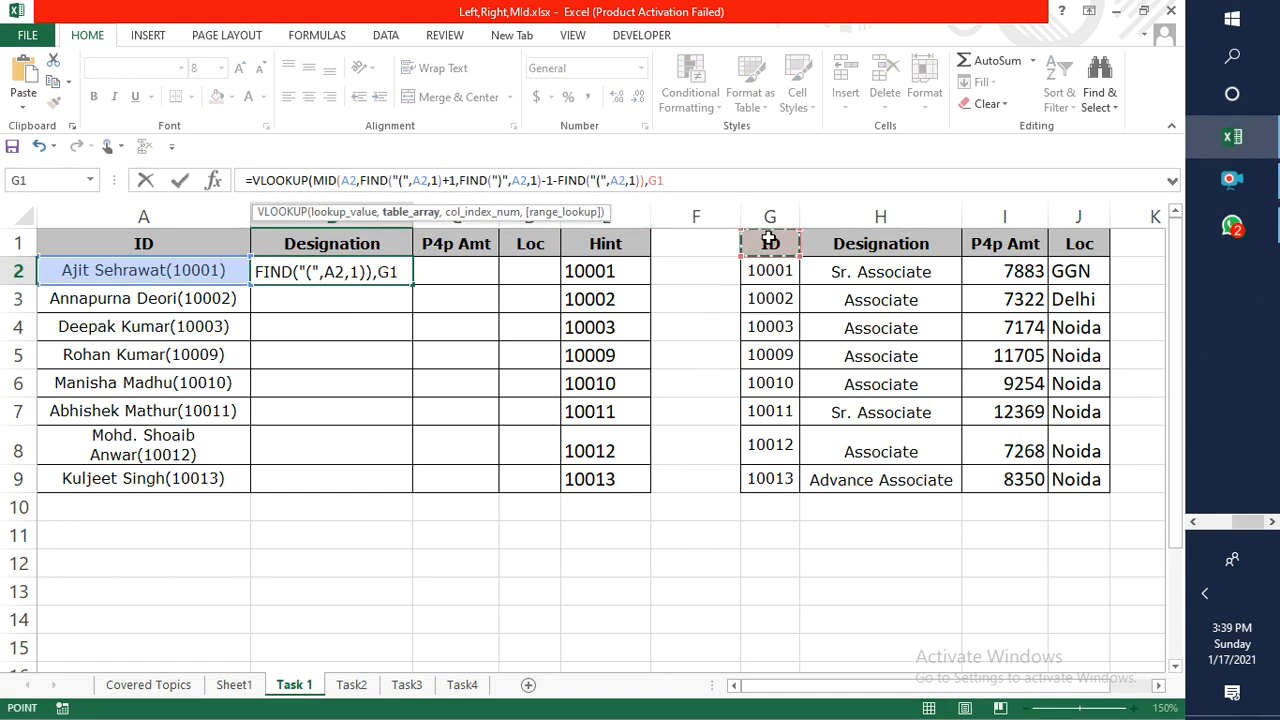
pyautogui.press('Escape')
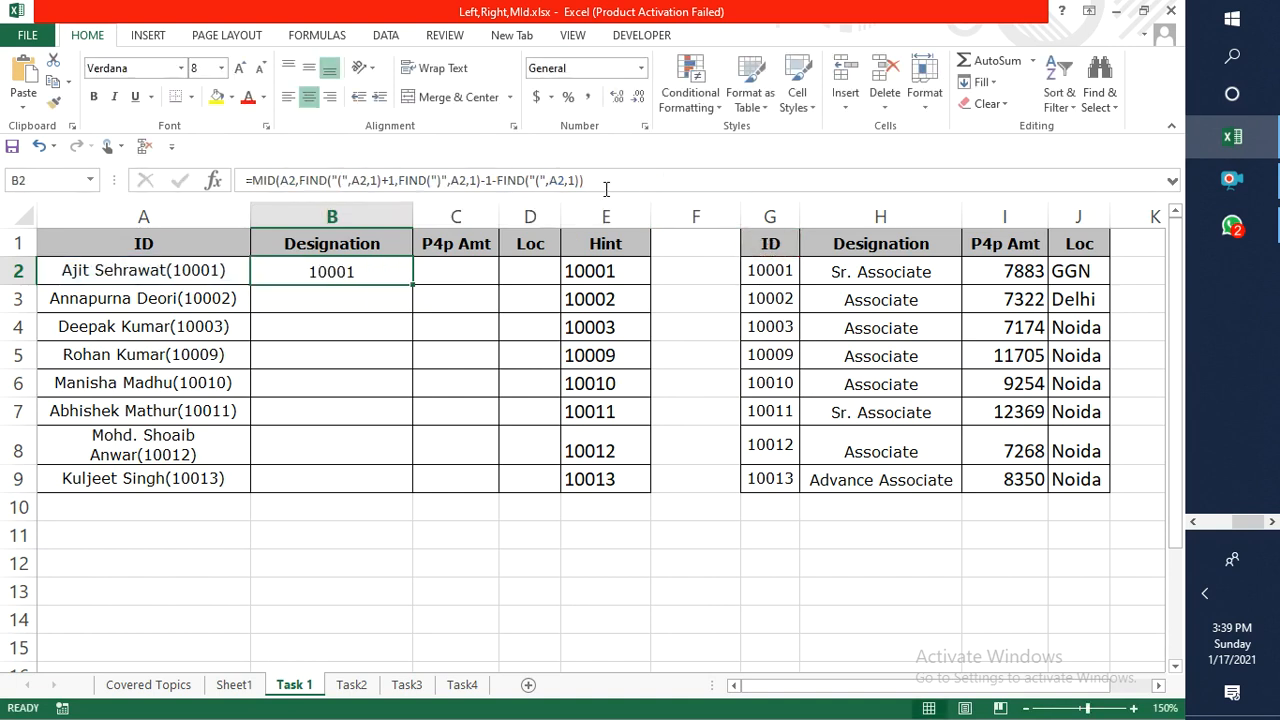
pyautogui.click(612, 180)
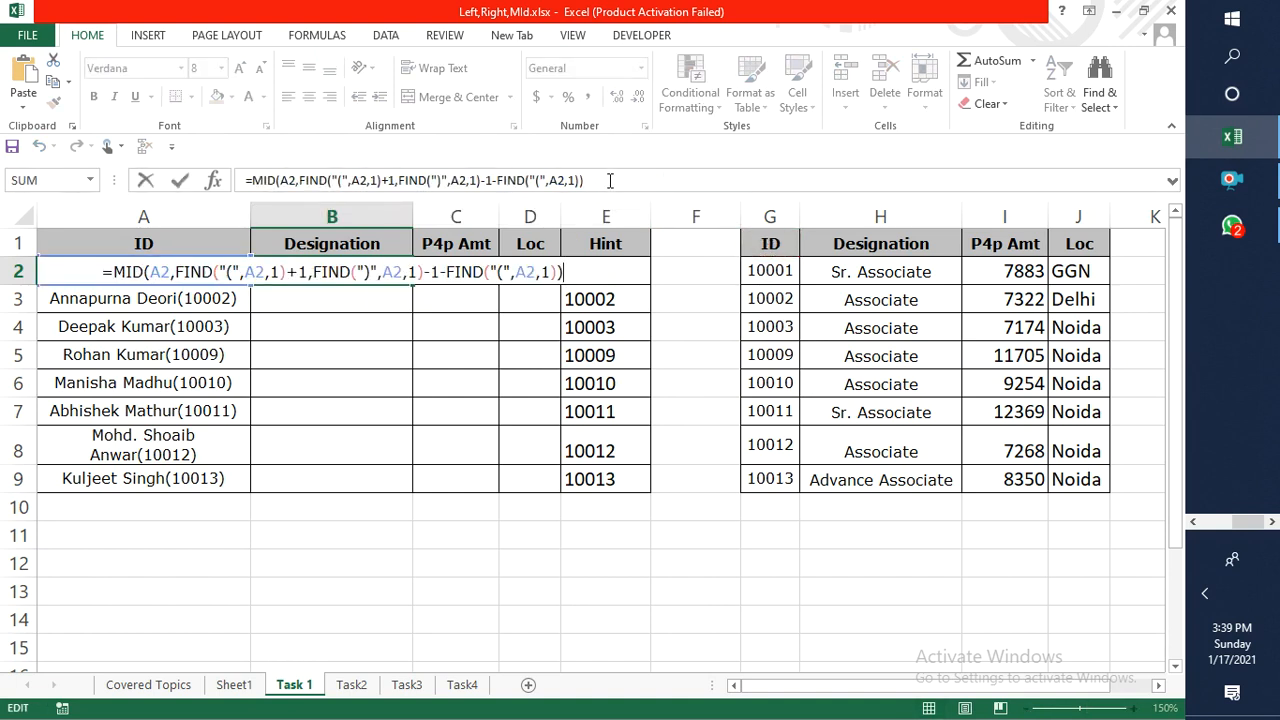
pyautogui.press('Escape')
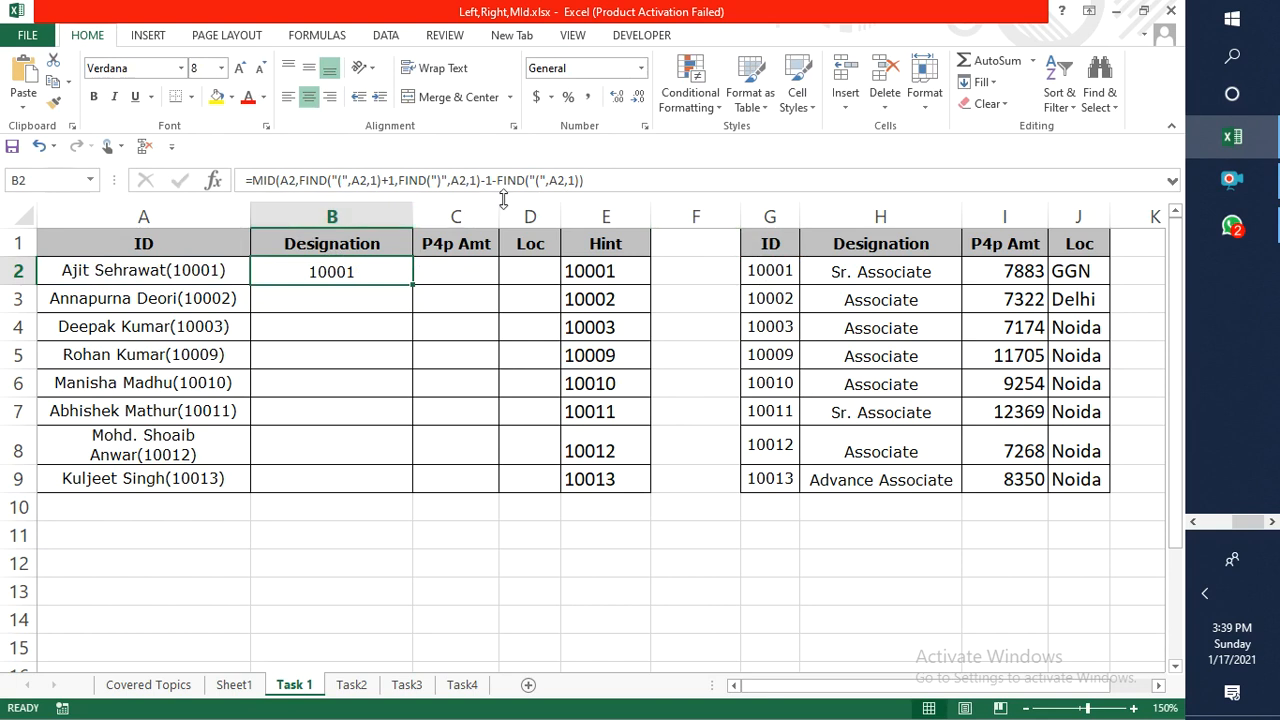
# Append +0 to the MID formula in B2 to convert the extracted ID to a number, and commit it.
pyautogui.click(593, 180)
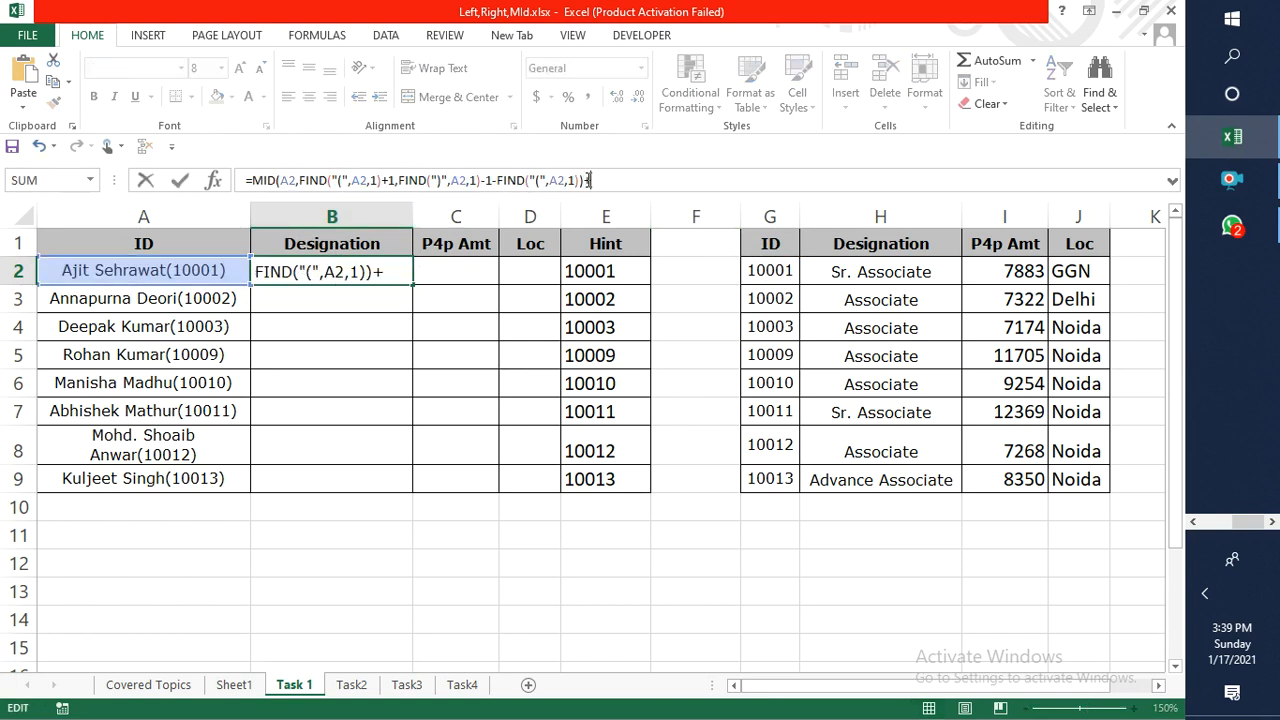
pyautogui.press('Return')
pyautogui.press('Up')
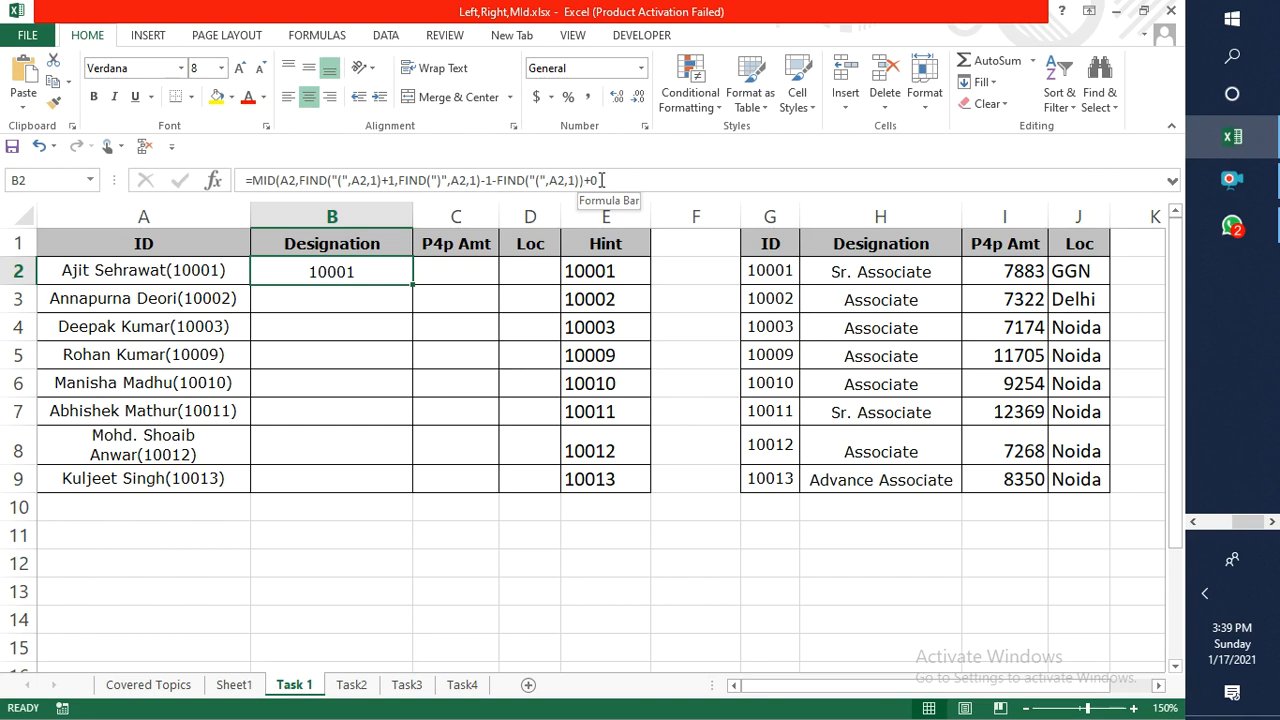
# Wrap the B2 formula in VLOOKUP, using the whole MID expression with +0 as its lookup_value, and check that argument's extent.
pyautogui.press('F2')
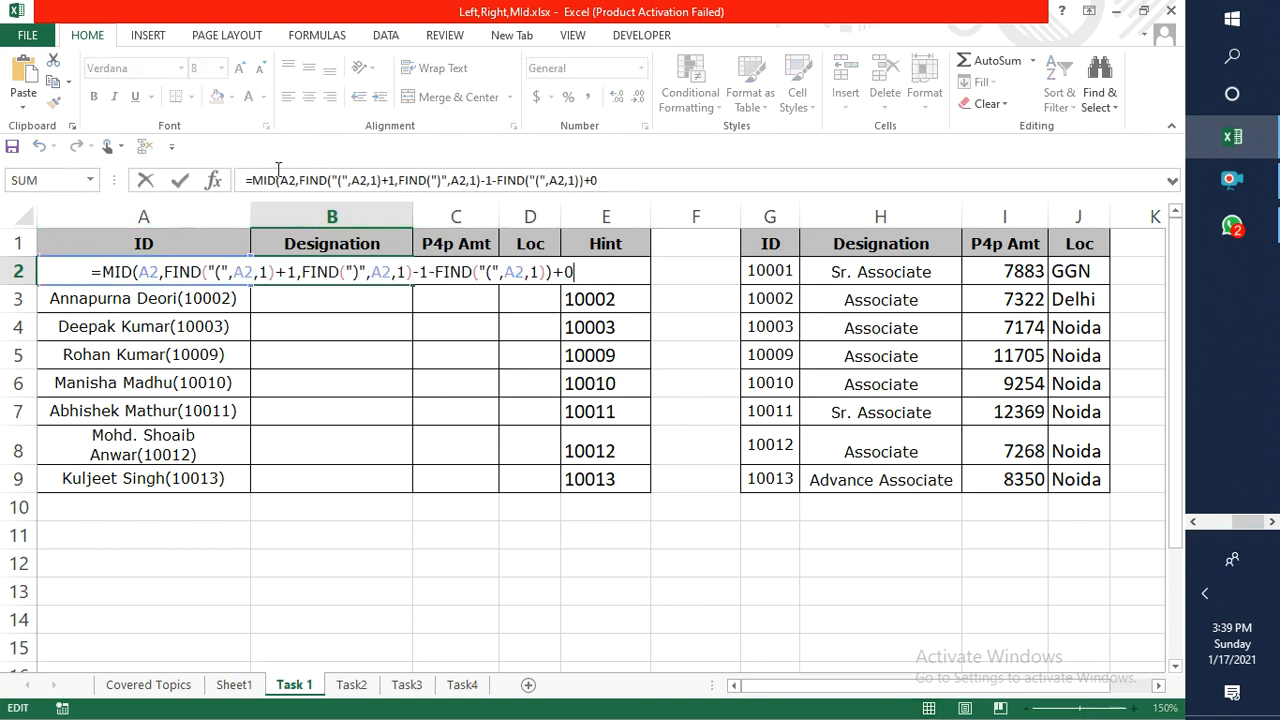
pyautogui.click(258, 180)
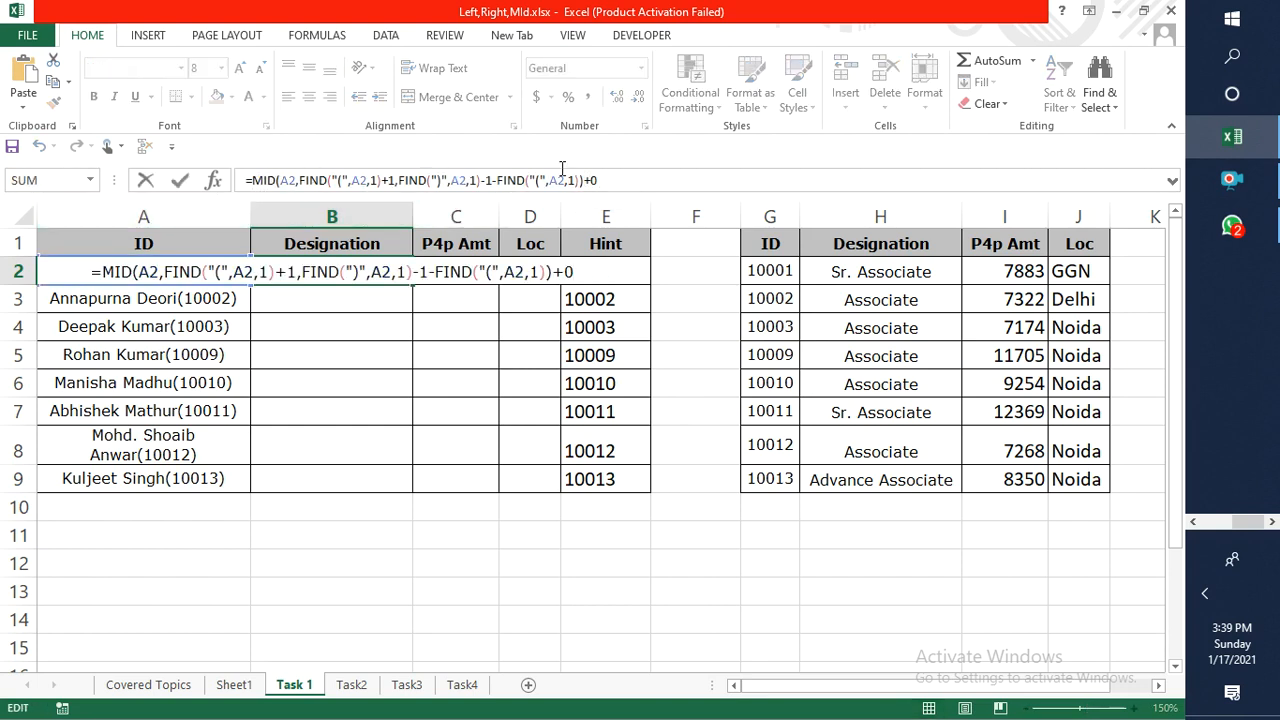
pyautogui.write('VLOOKUP(MID(A2')
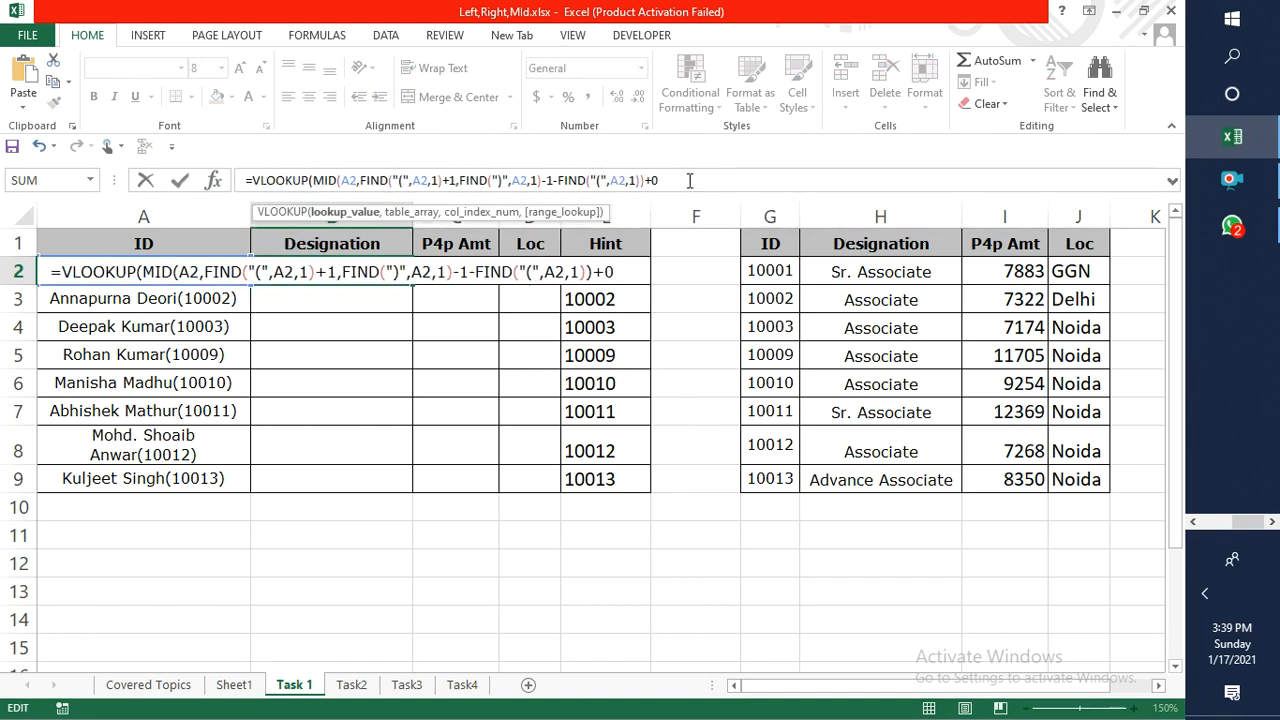
pyautogui.write(',')
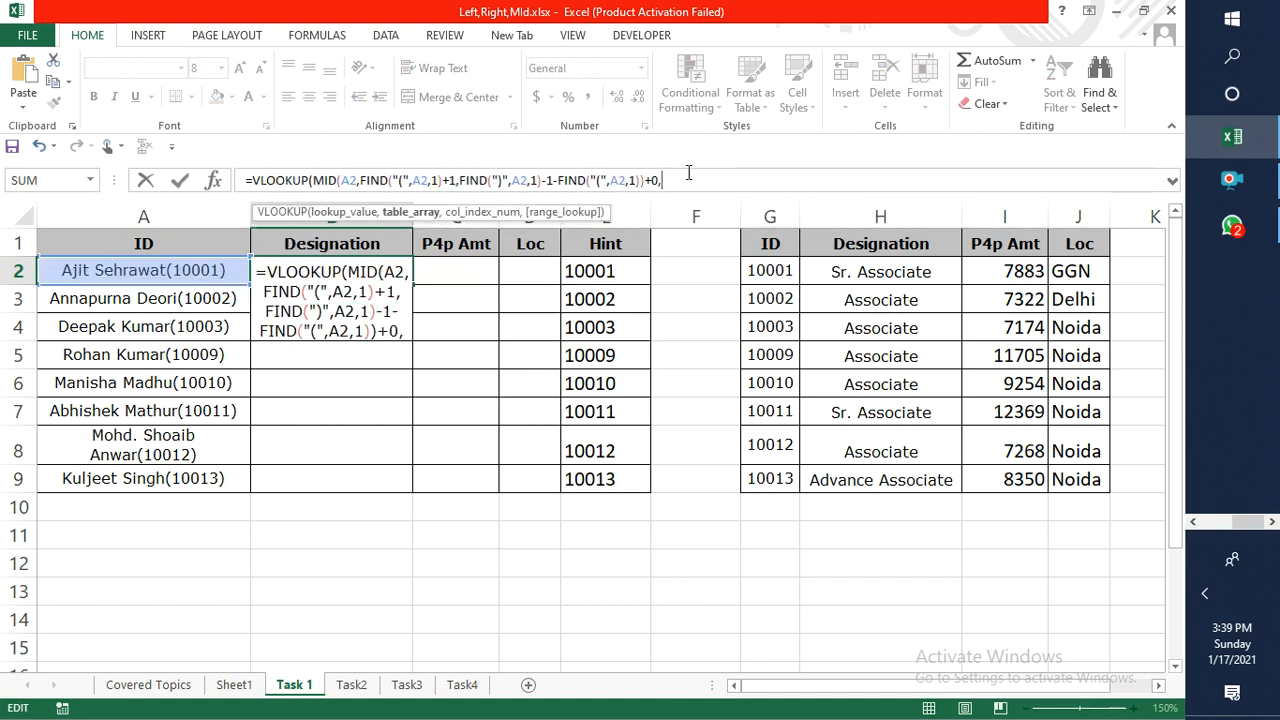
pyautogui.click(355, 214)
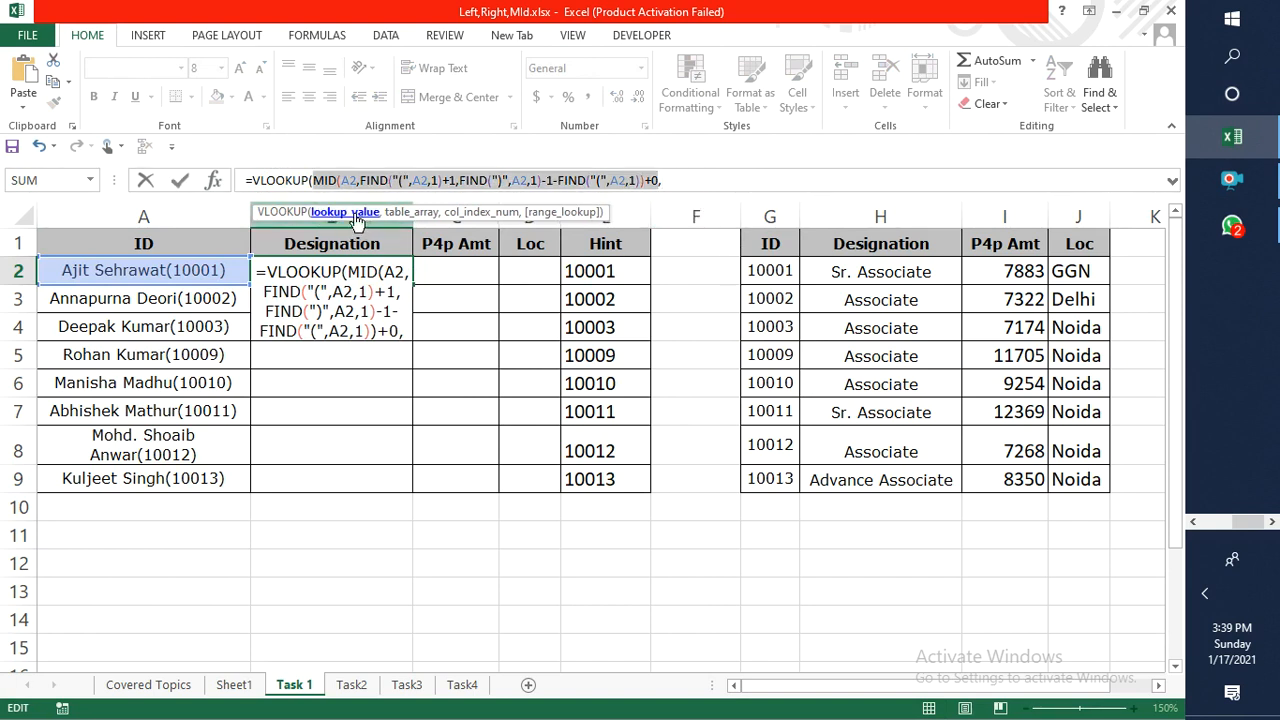
pyautogui.click(700, 182)
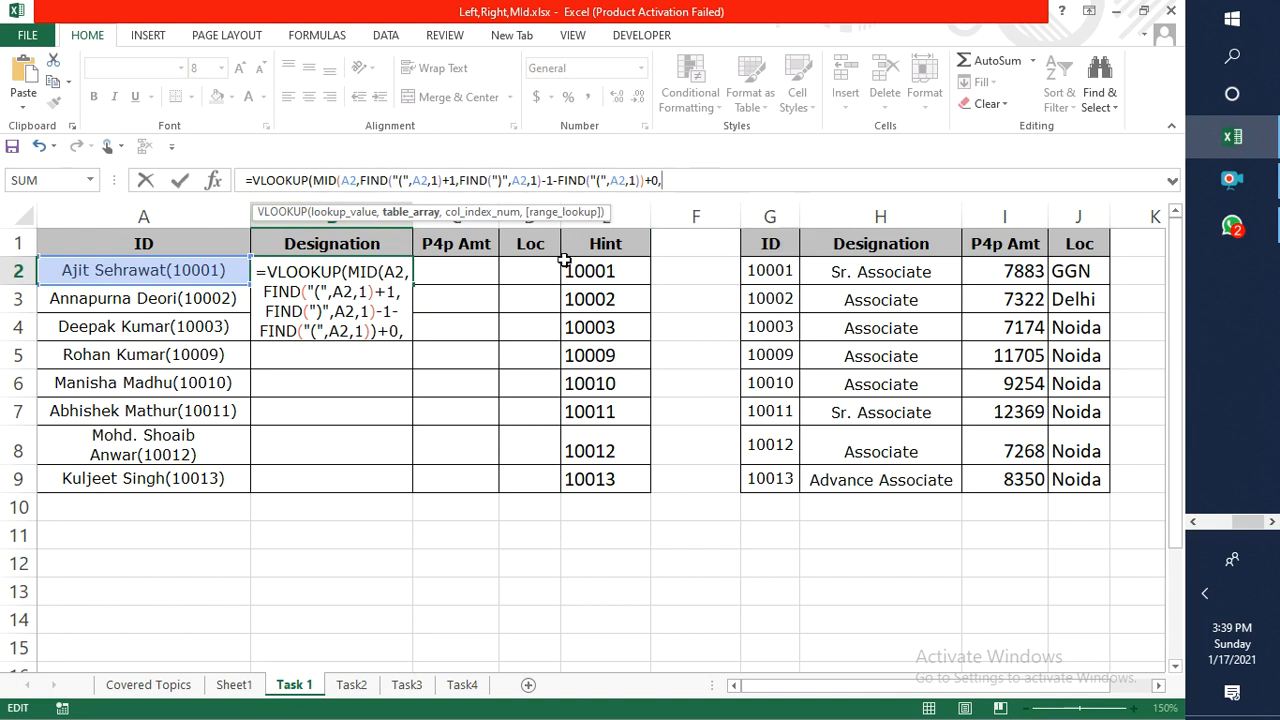
# Set VLOOKUP's table_array in B2 to the absolute range $G$1:$J$9.
pyautogui.click(768, 243)
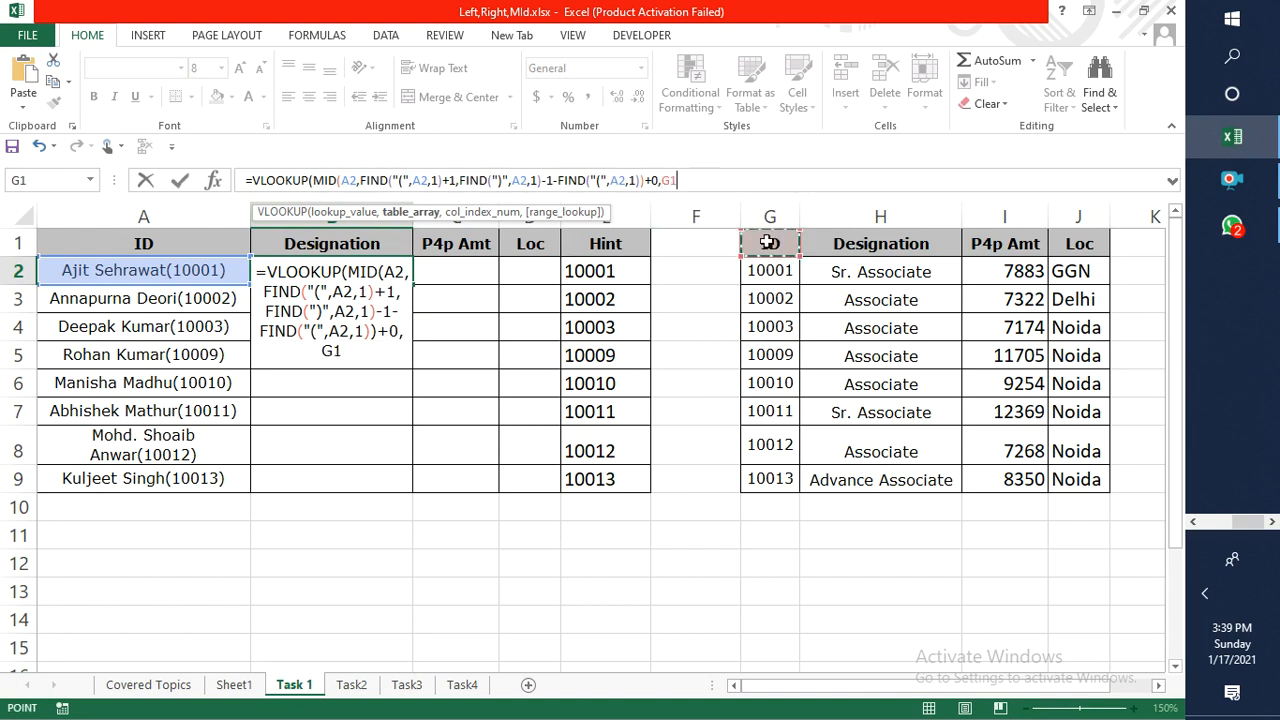
pyautogui.hotkey('ctrl', 'shift', 'Right')
pyautogui.hotkey('ctrl', 'shift', 'Down')
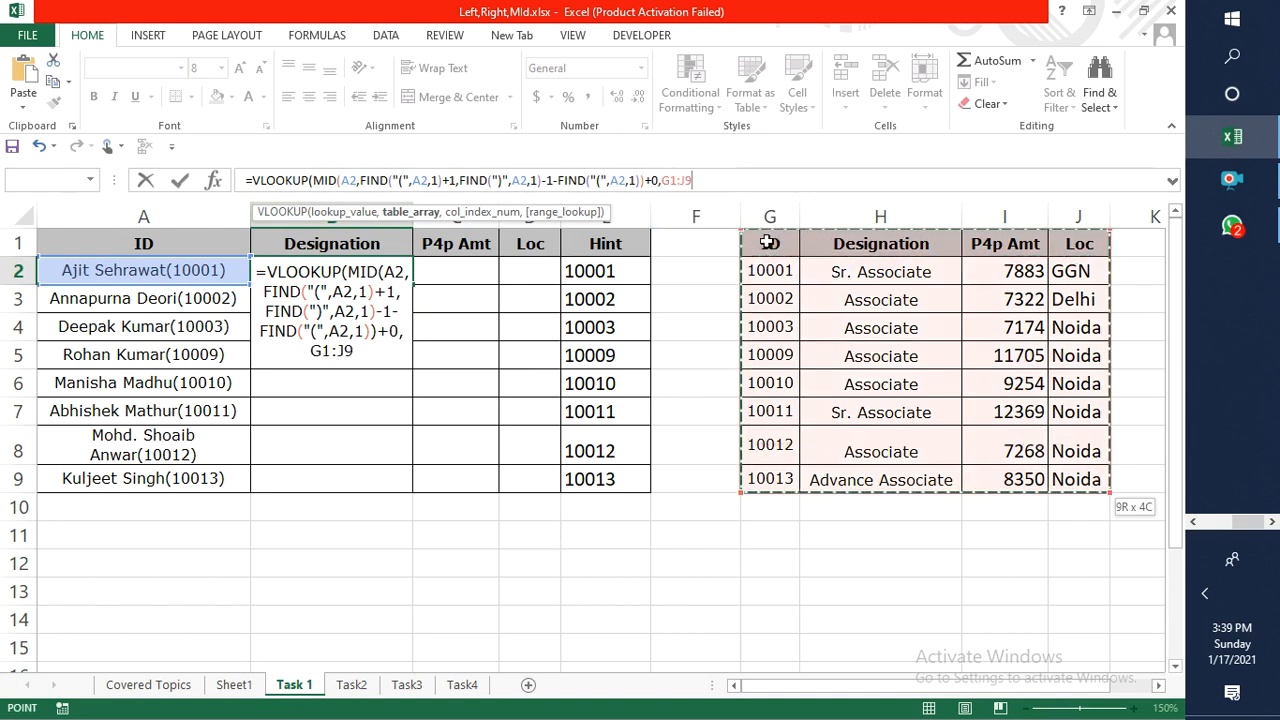
pyautogui.press('F4')
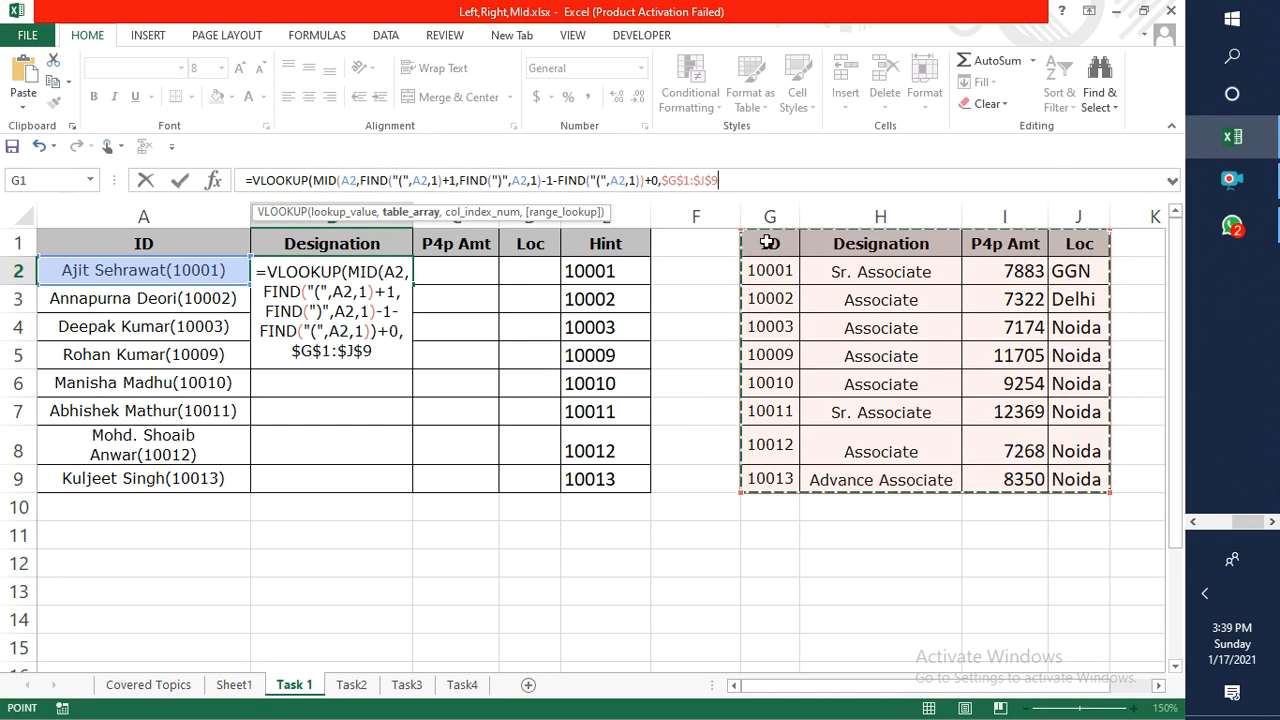
# Begin a MATCH function as VLOOKUP's col_index_num, with the Designation header B$1 as its lookup_value.
pyautogui.write(',MATCH(')
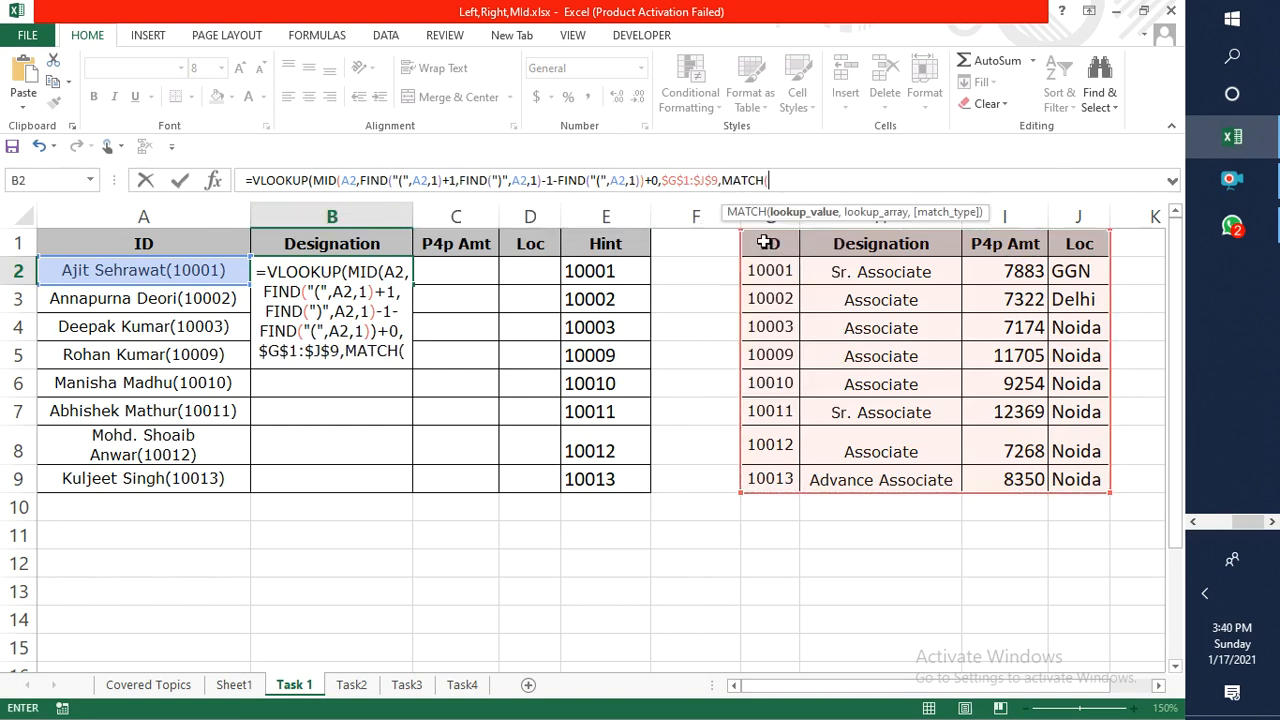
pyautogui.click(318, 244)
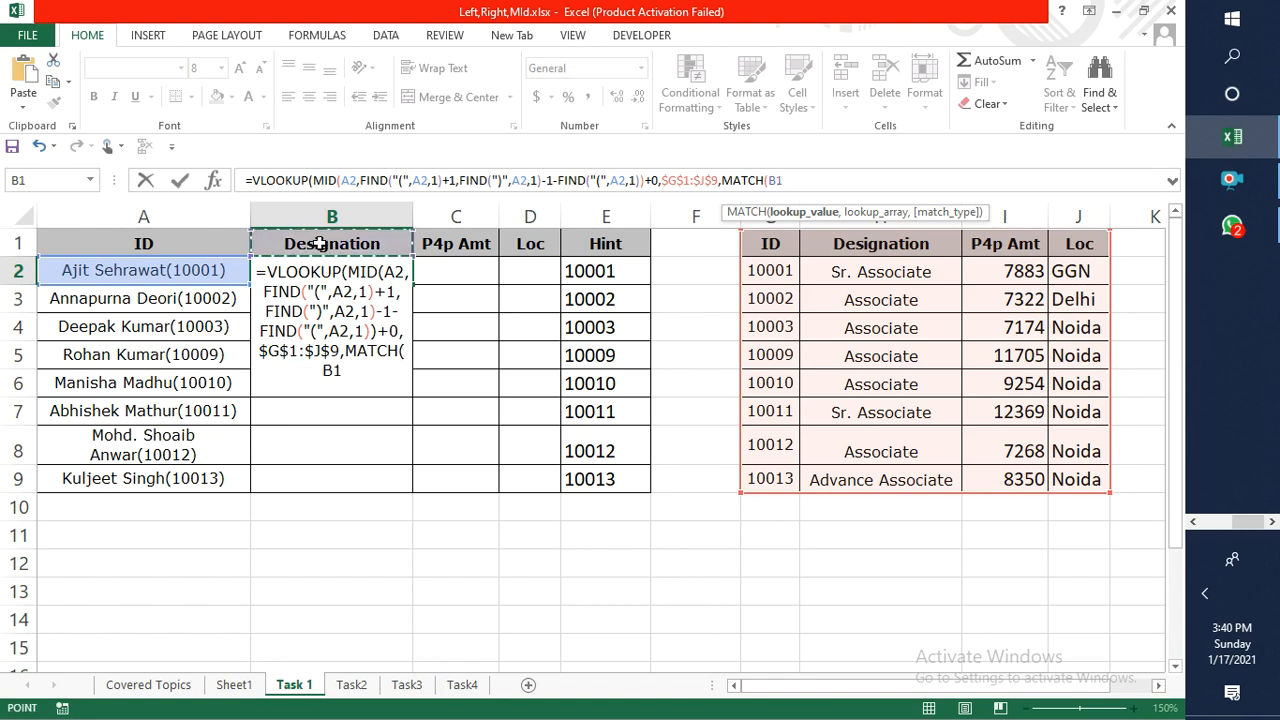
pyautogui.press('F4')
pyautogui.press('F4')
pyautogui.write(',')
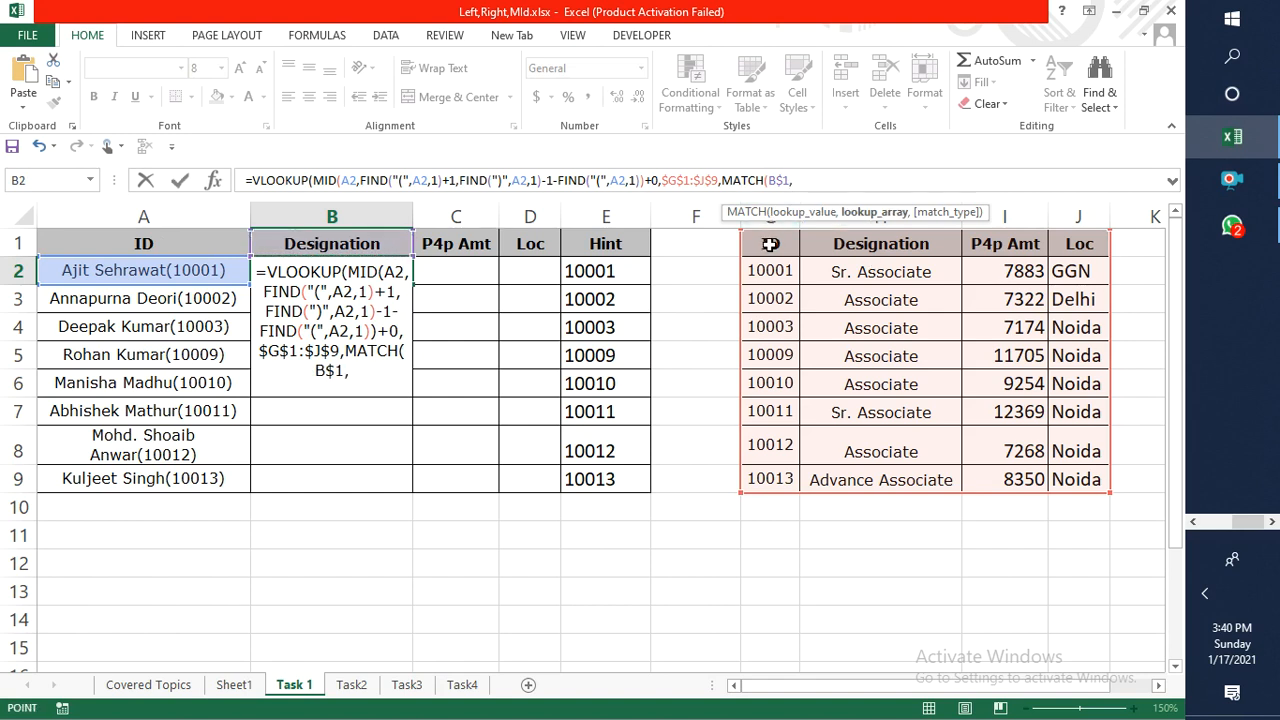
# Set MATCH's lookup_array to the absolute header range $G$1:$J$1 and its match_type to 0.
pyautogui.click(771, 244)
pyautogui.hotkey('shift', 'Right')
pyautogui.hotkey('shift', 'Right')
pyautogui.hotkey('shift', 'Right')
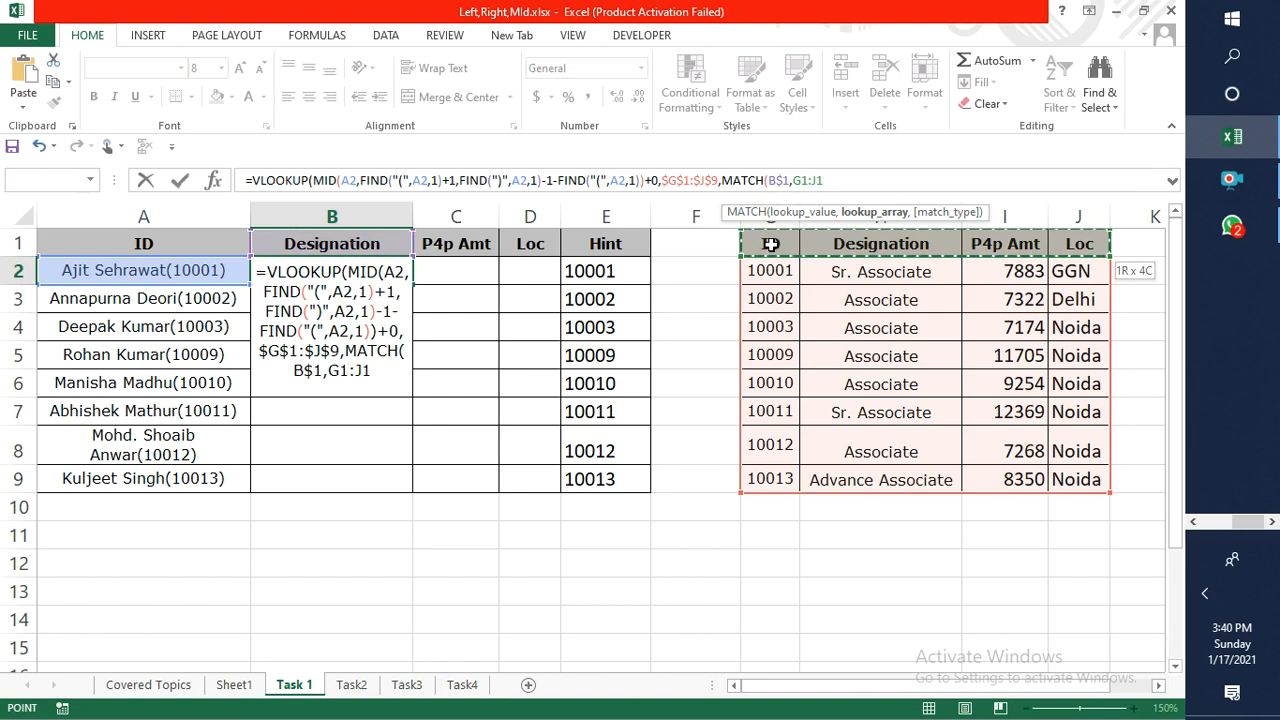
pyautogui.press('F4')
pyautogui.write(',')
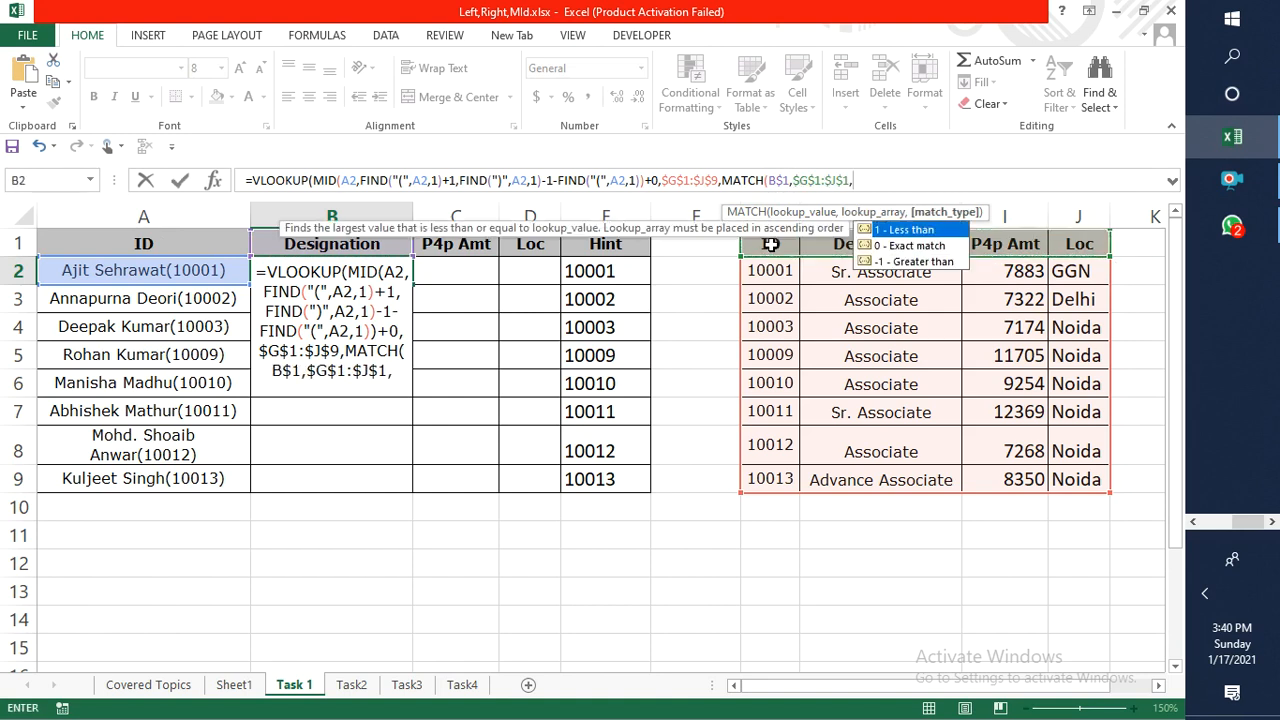
pyautogui.write('0')
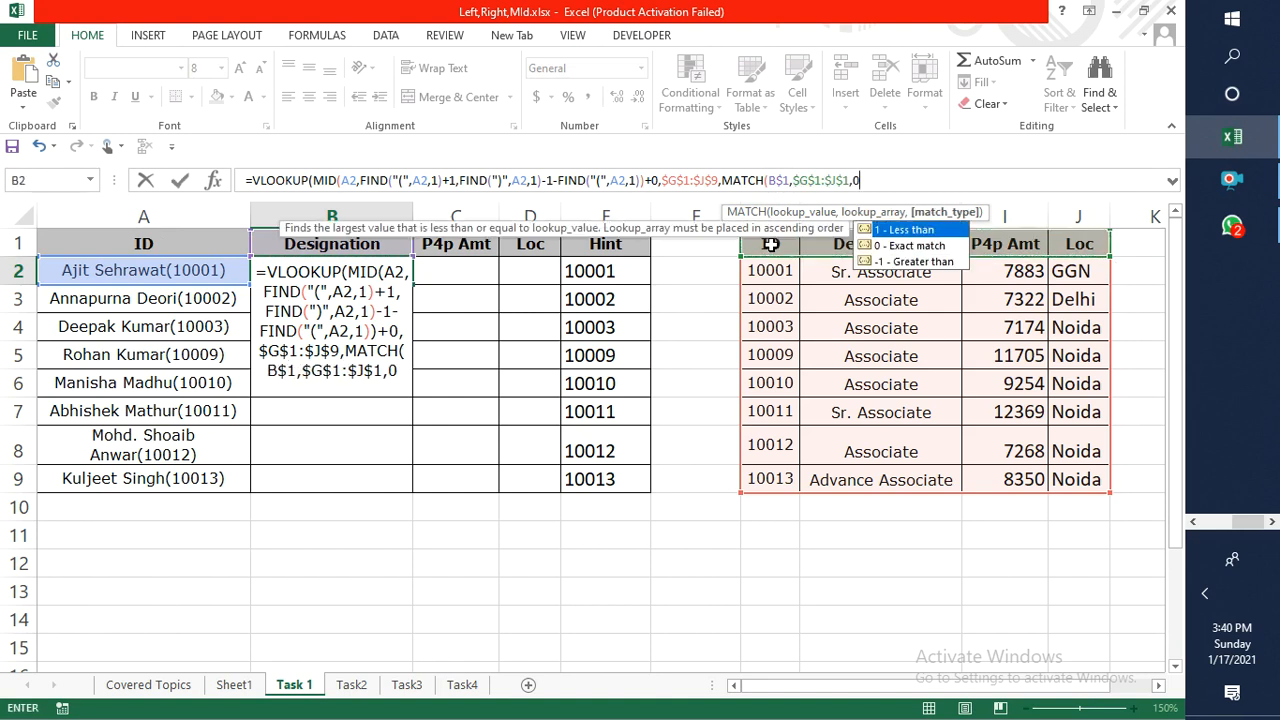
# Close MATCH, set VLOOKUP's range_lookup to 0, and commit the completed formula in B2.
pyautogui.write('),0')
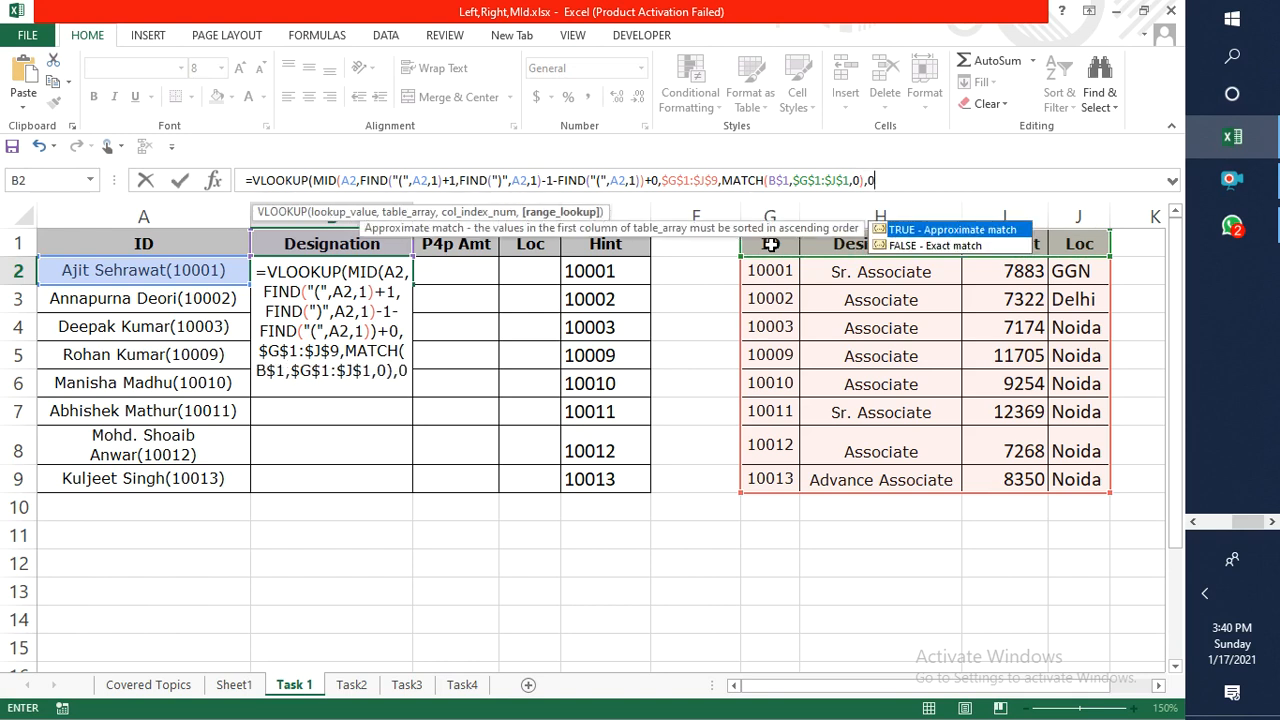
pyautogui.write(')')
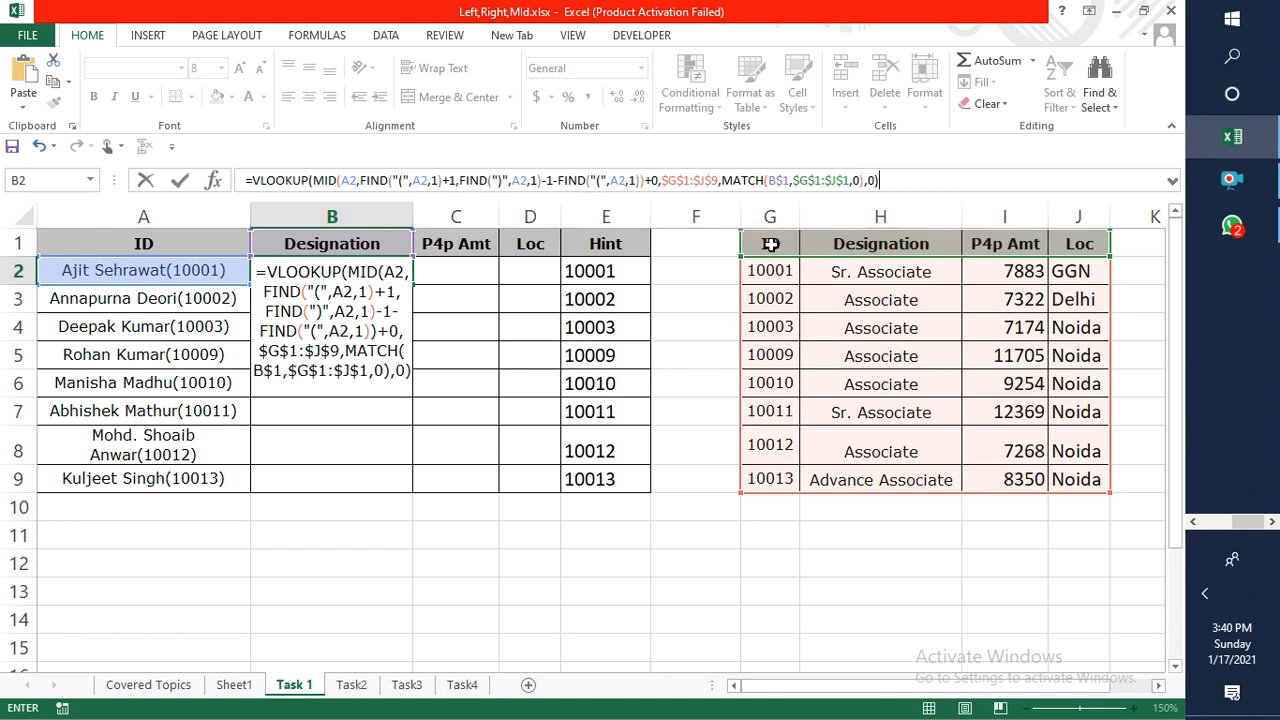
pyautogui.press('Return')
pyautogui.press('Up')
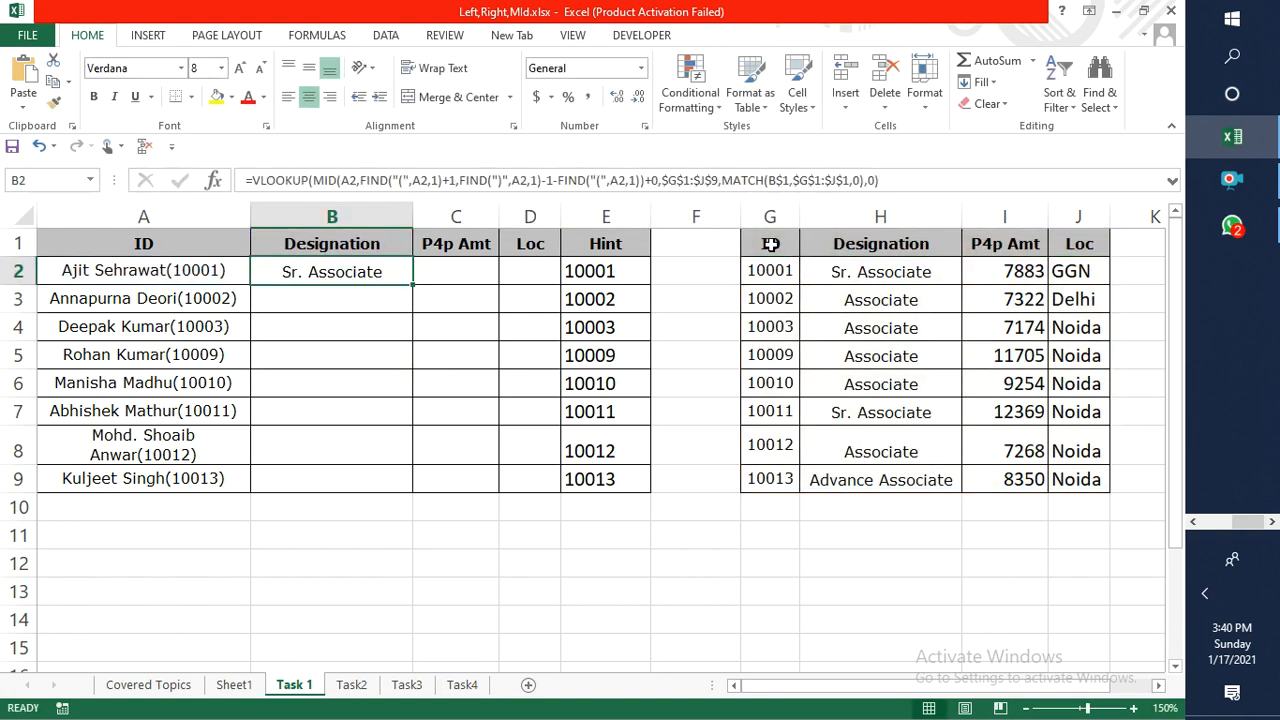
# Fill the B2 formula across and down through the range B2:D9.
pyautogui.hotkey('shift', 'Right')
pyautogui.hotkey('shift', 'Right')
pyautogui.hotkey('shift', 'Down')
pyautogui.hotkey('shift', 'Down')
pyautogui.hotkey('shift', 'Down')
pyautogui.hotkey('shift', 'Down')
pyautogui.hotkey('shift', 'Down')
pyautogui.hotkey('shift', 'Down')
pyautogui.hotkey('shift', 'Down')
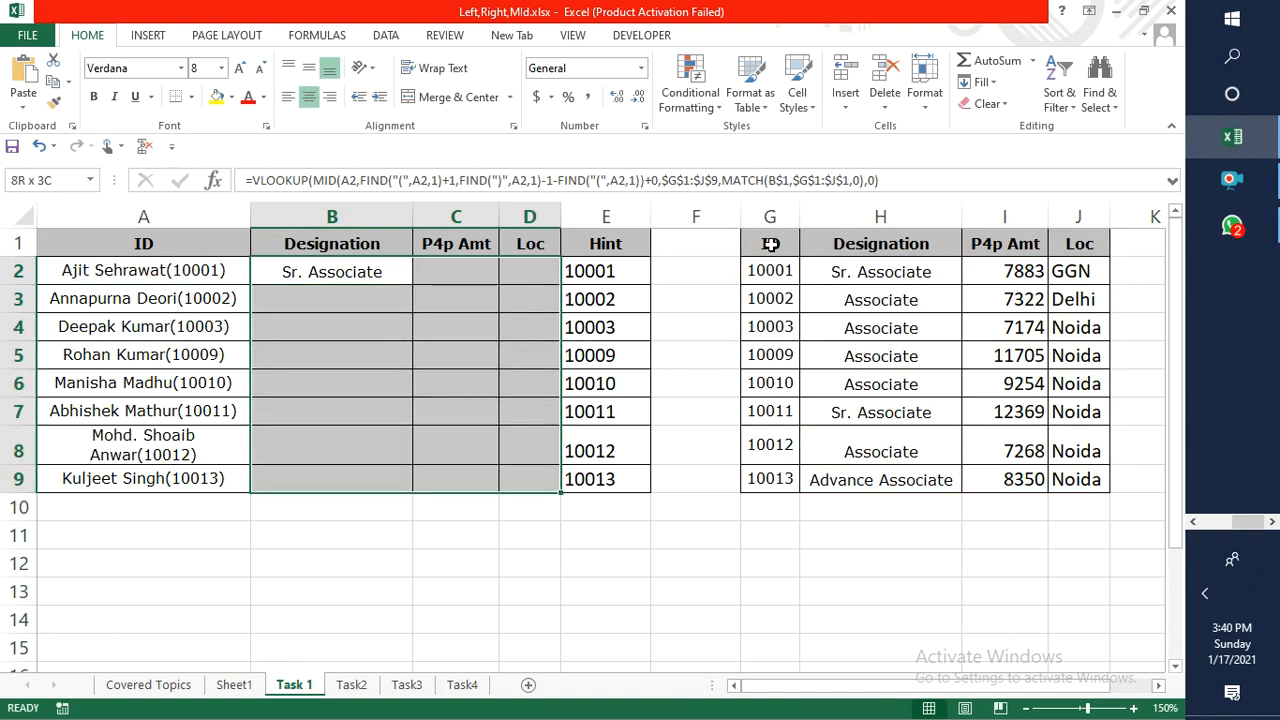
pyautogui.hotkey('ctrl', 'r')
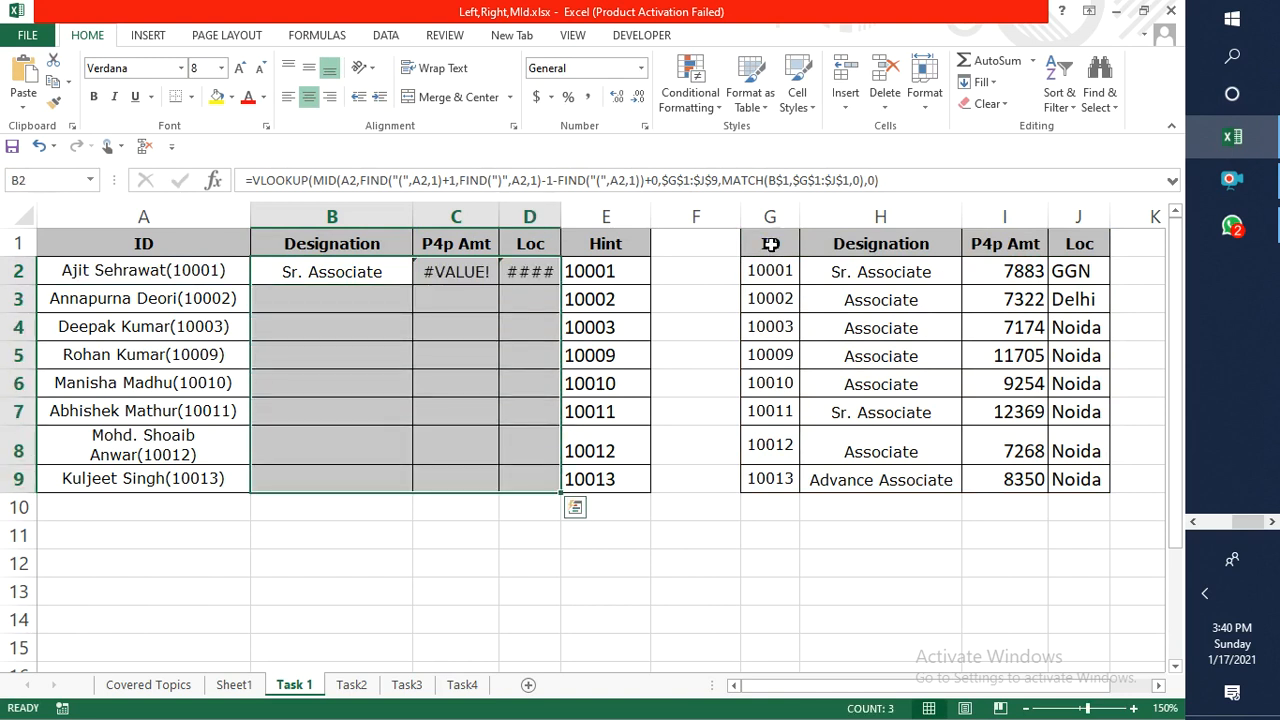
pyautogui.hotkey('ctrl', 'd')
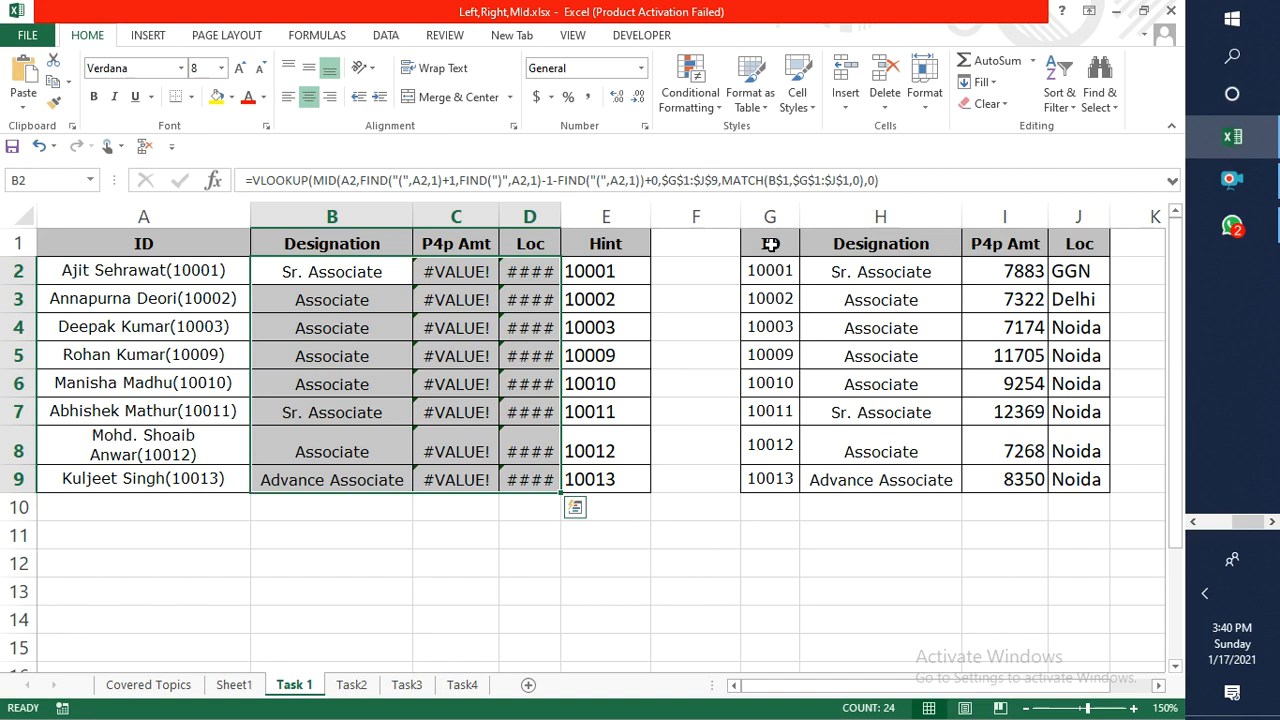
# Change MID's text argument in the B2 formula to the column-locked reference $A2.
pyautogui.click(350, 180)
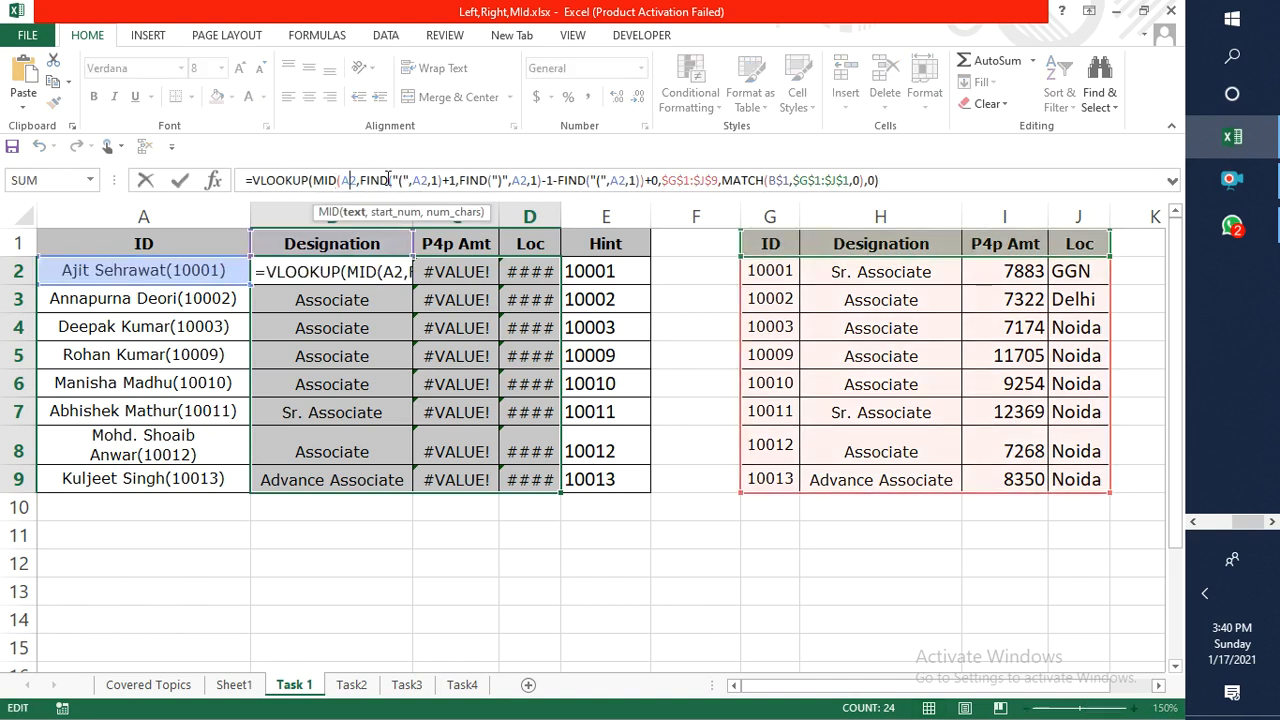
pyautogui.press('Escape')
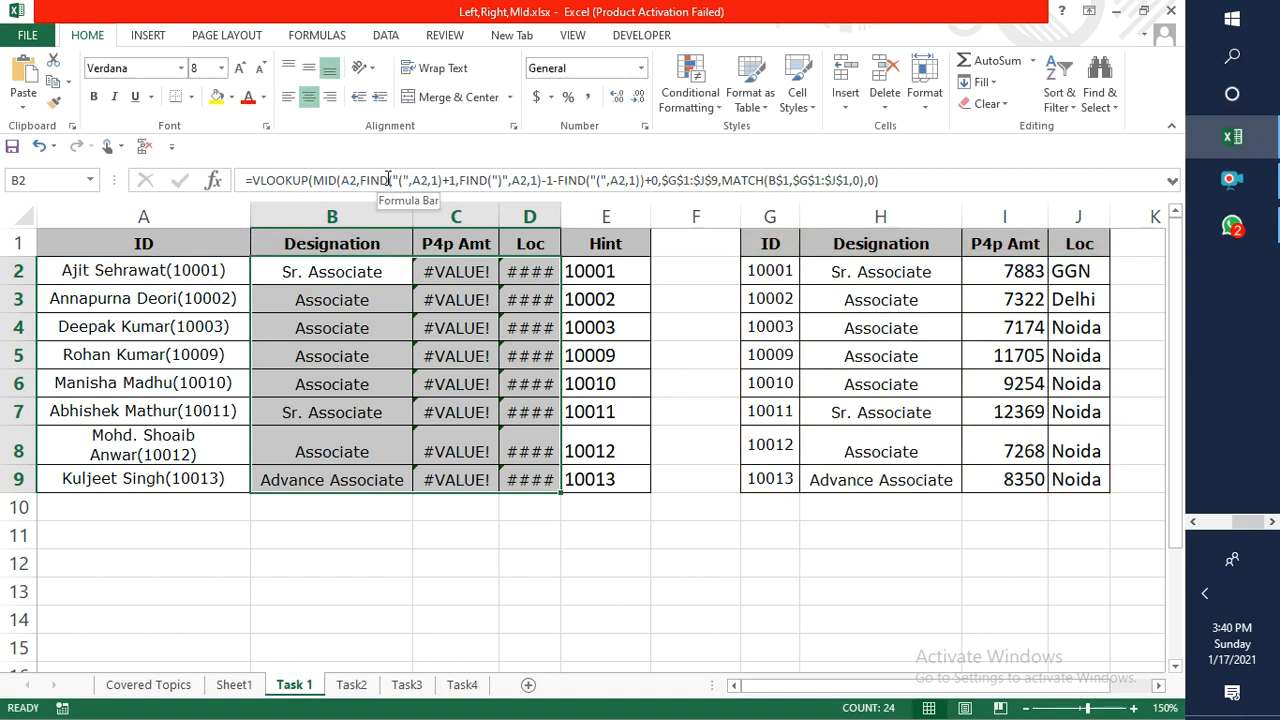
pyautogui.press('Down')
pyautogui.press('Up')
pyautogui.press('F2')
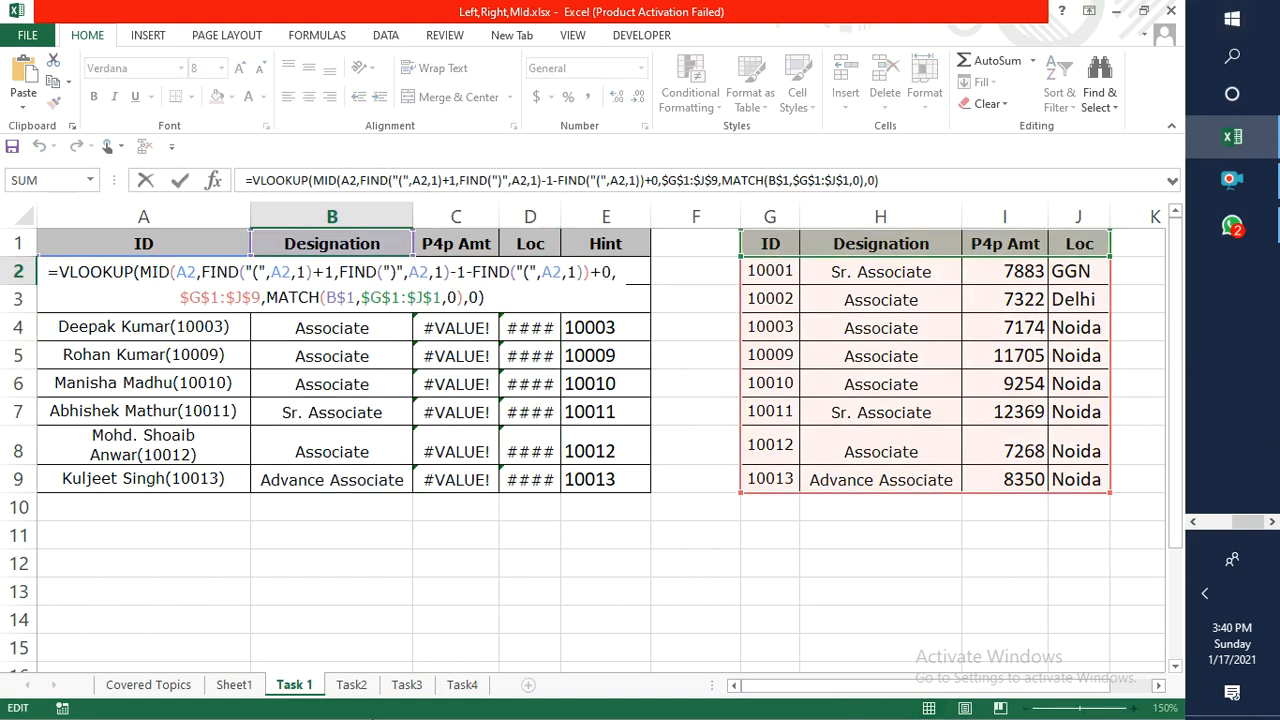
pyautogui.doubleClick(185, 273)
pyautogui.press('F4')
pyautogui.press('F4')
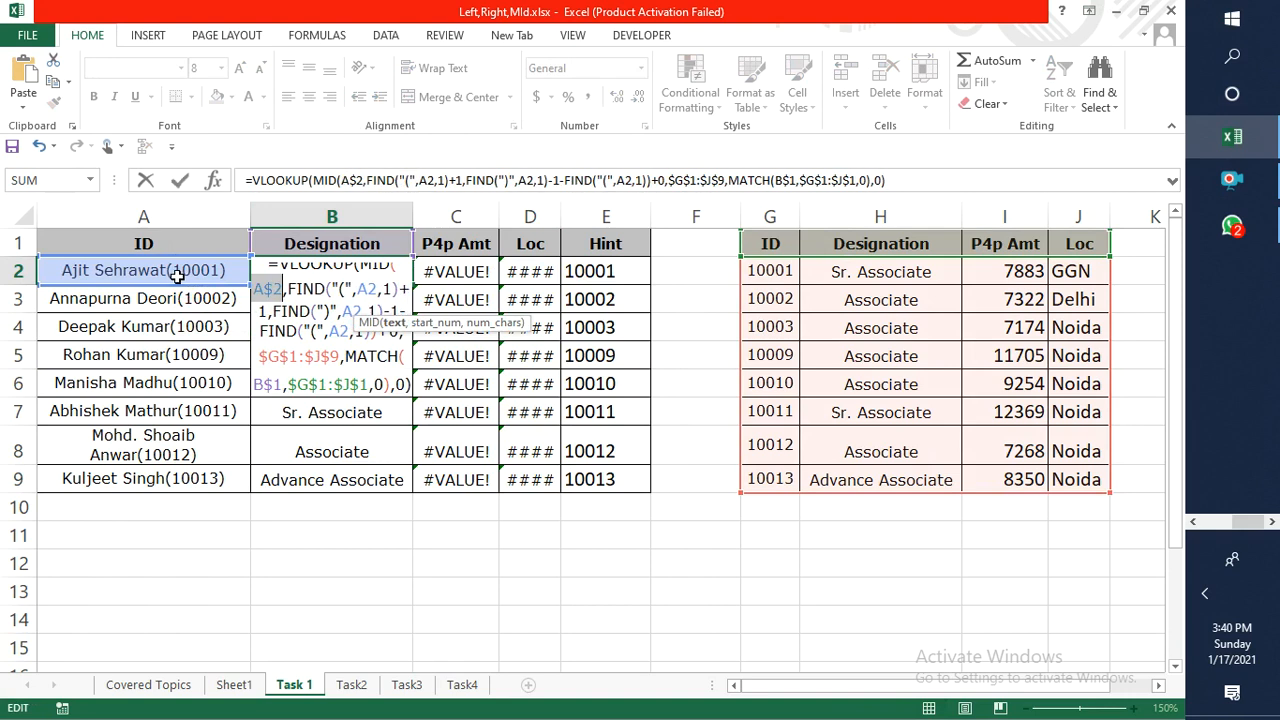
pyautogui.press('F4')
# Set the within_text arguments of the first FIND("(") and of FIND(")") in the B2 formula to $A2.
pyautogui.doubleClick(366, 289)
pyautogui.press('F4')
pyautogui.press('F4')
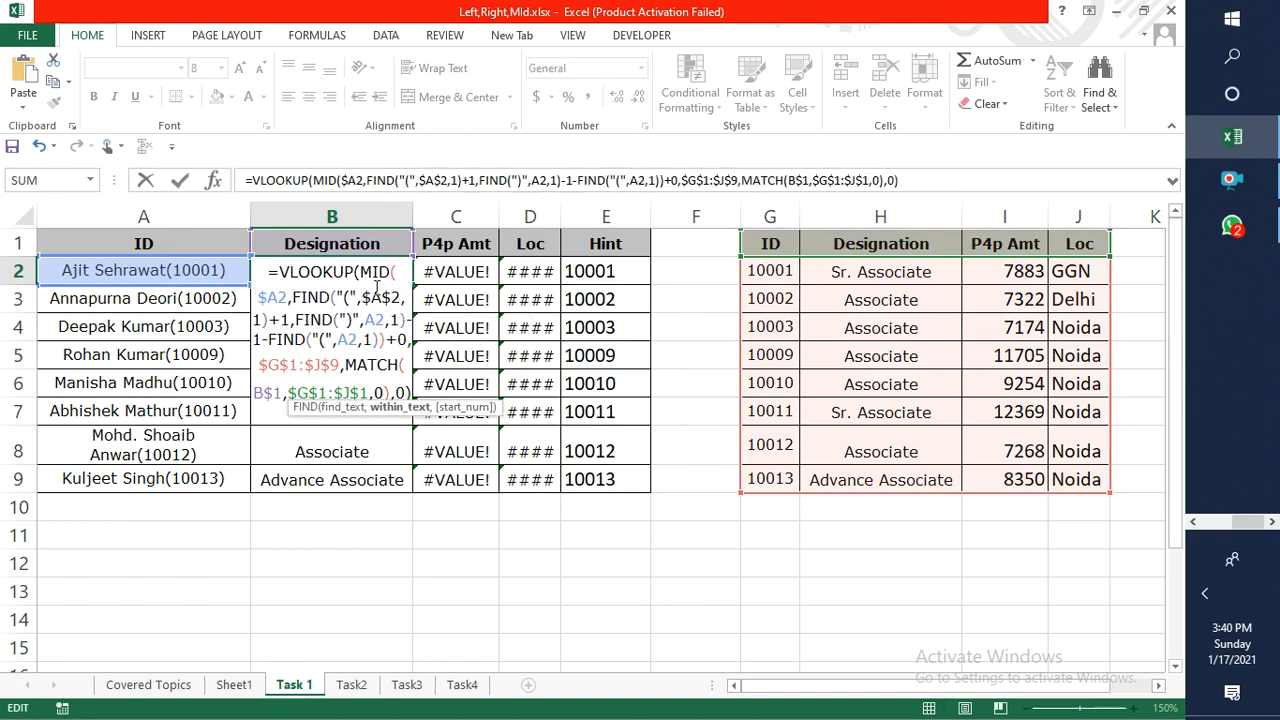
pyautogui.press('F4')
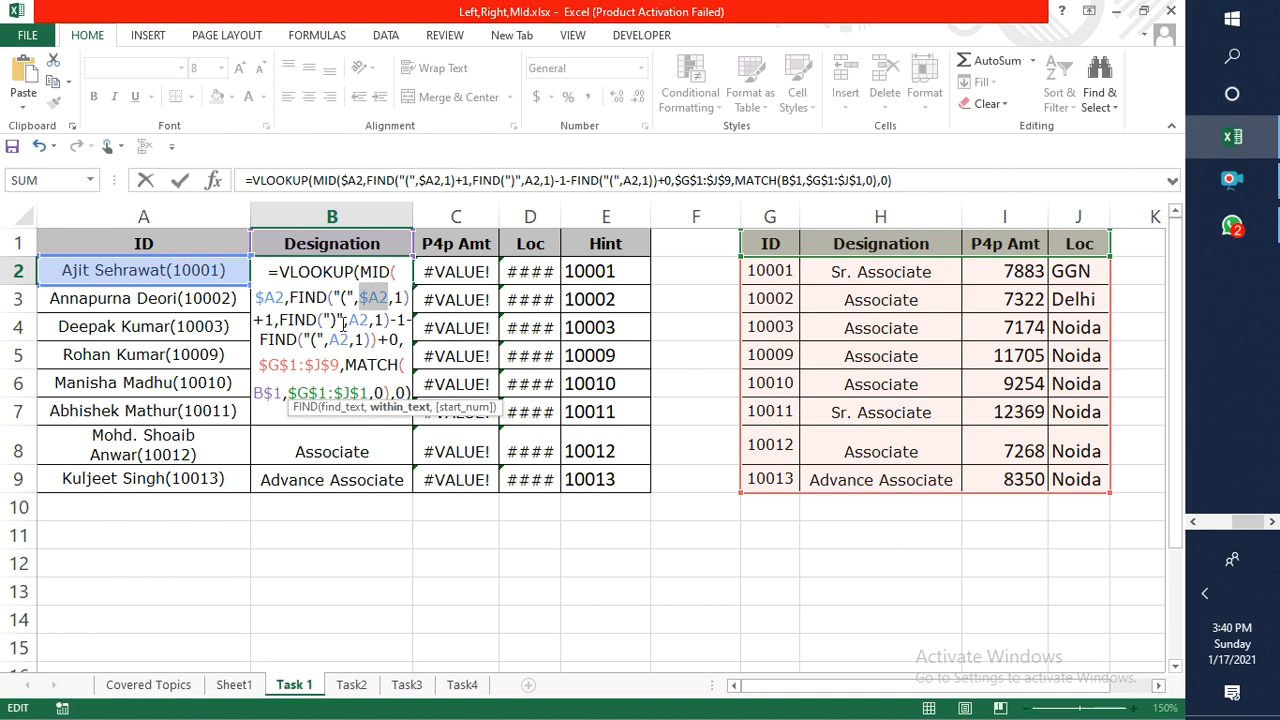
pyautogui.doubleClick(360, 320)
pyautogui.press('F4')
pyautogui.press('F4')
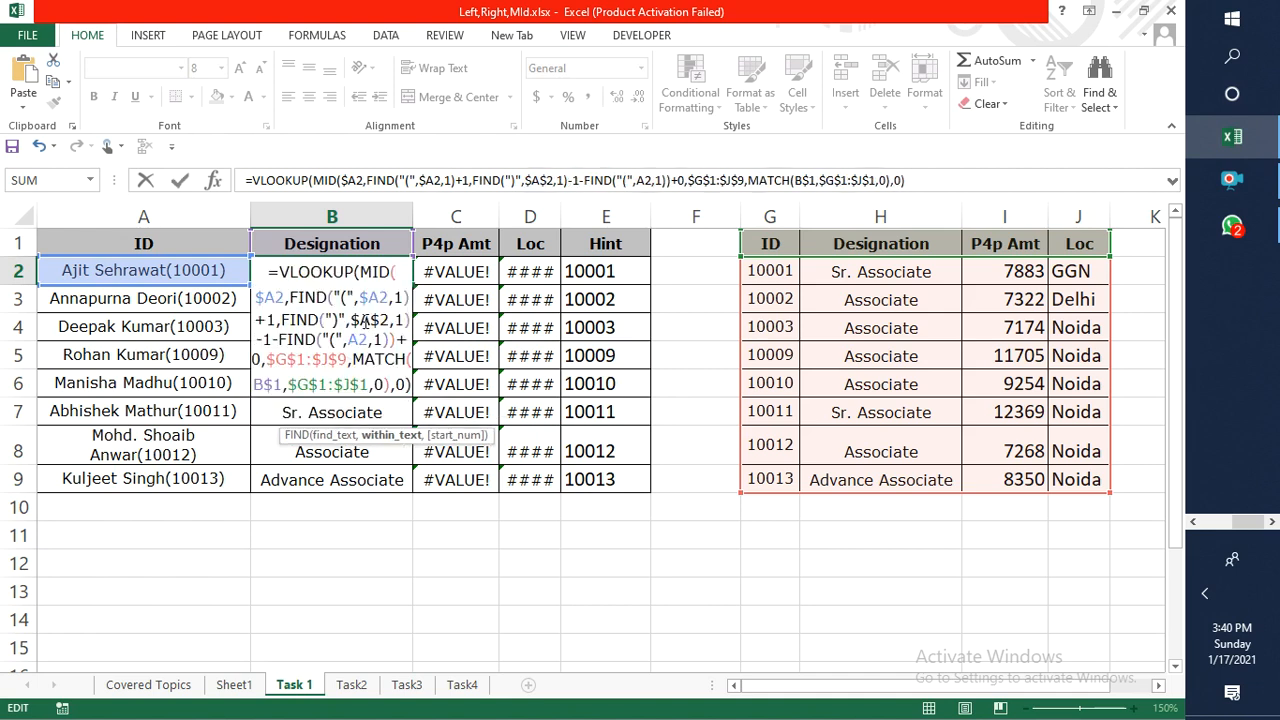
pyautogui.press('F4')
pyautogui.press('F4')
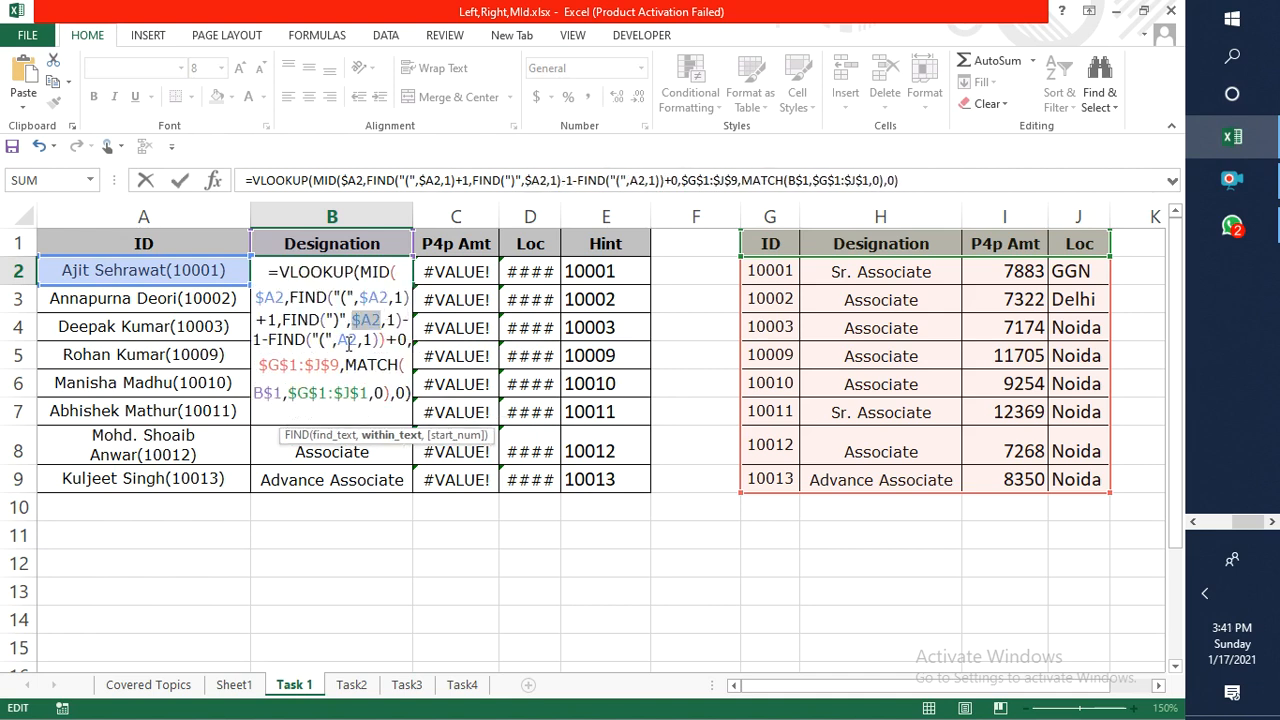
# Set the last FIND("(")'s within_text argument to $A2 and commit the formula in B2.
pyautogui.doubleClick(344, 341)
pyautogui.press('F4')
pyautogui.press('F4')
pyautogui.press('F4')
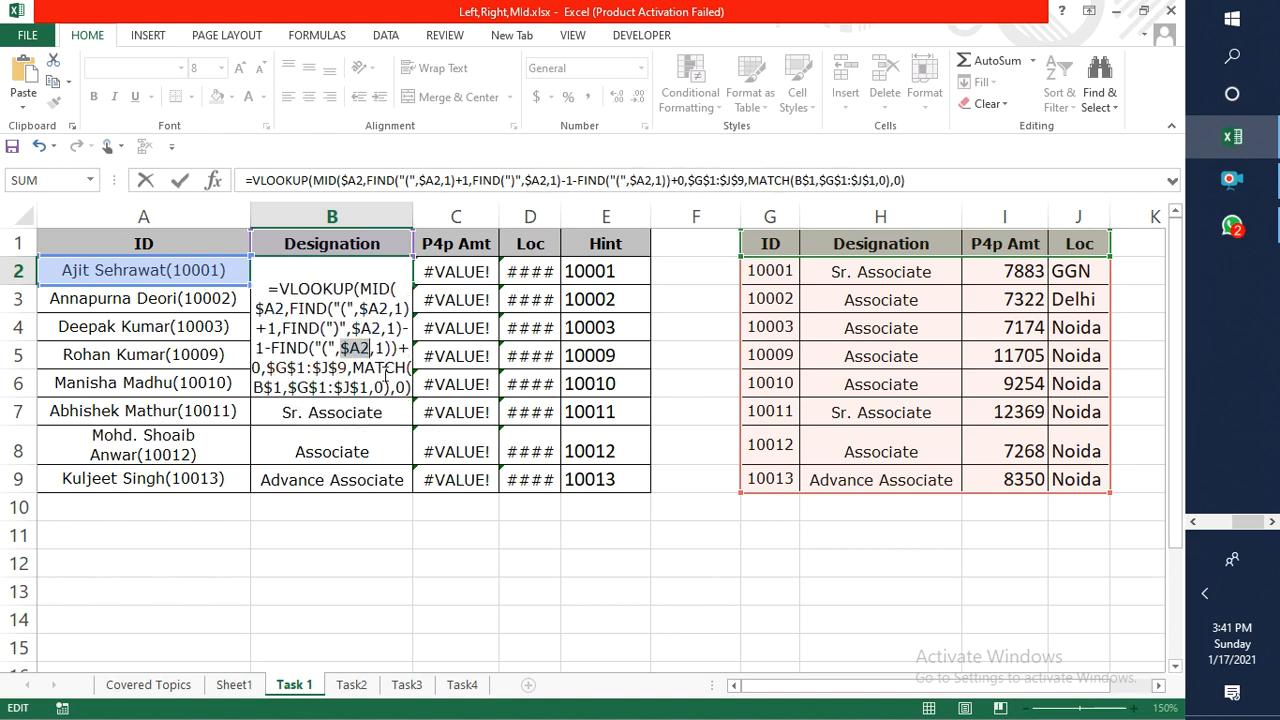
pyautogui.press('Return')
pyautogui.press('Up')
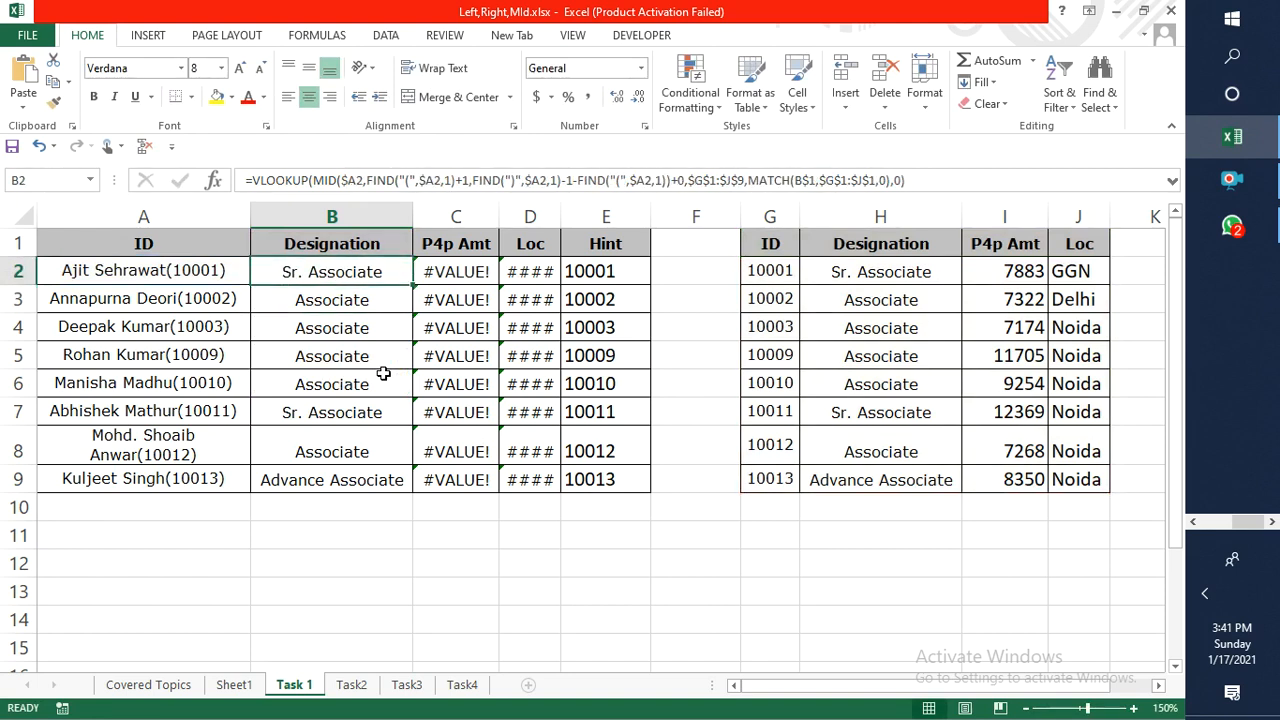
# Fill the corrected B2 formula across to column D and down through row 9.
pyautogui.hotkey('shift', 'Right')
pyautogui.hotkey('shift', 'Right')
pyautogui.hotkey('ctrl', 'r')
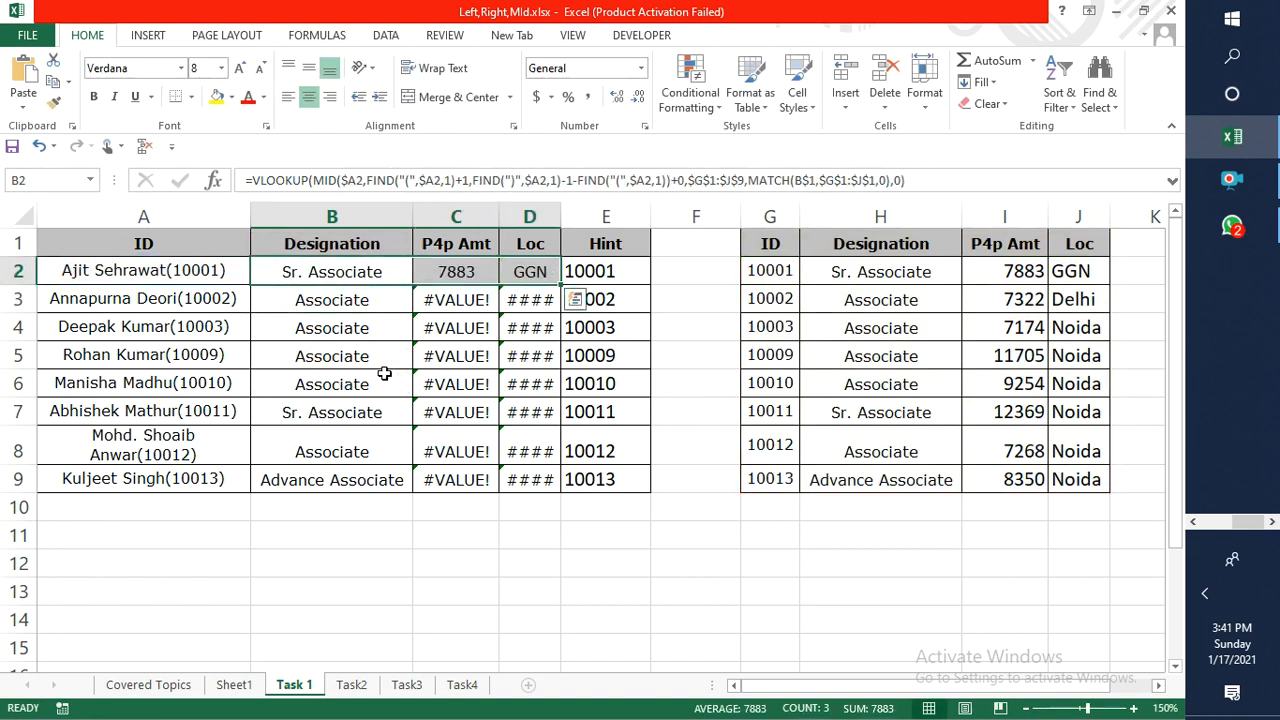
pyautogui.hotkey('shift', 'Down')
pyautogui.hotkey('shift', 'Down')
pyautogui.hotkey('shift', 'Down')
pyautogui.hotkey('shift', 'Down')
pyautogui.hotkey('shift', 'Down')
pyautogui.hotkey('shift', 'Down')
pyautogui.hotkey('shift', 'Down')
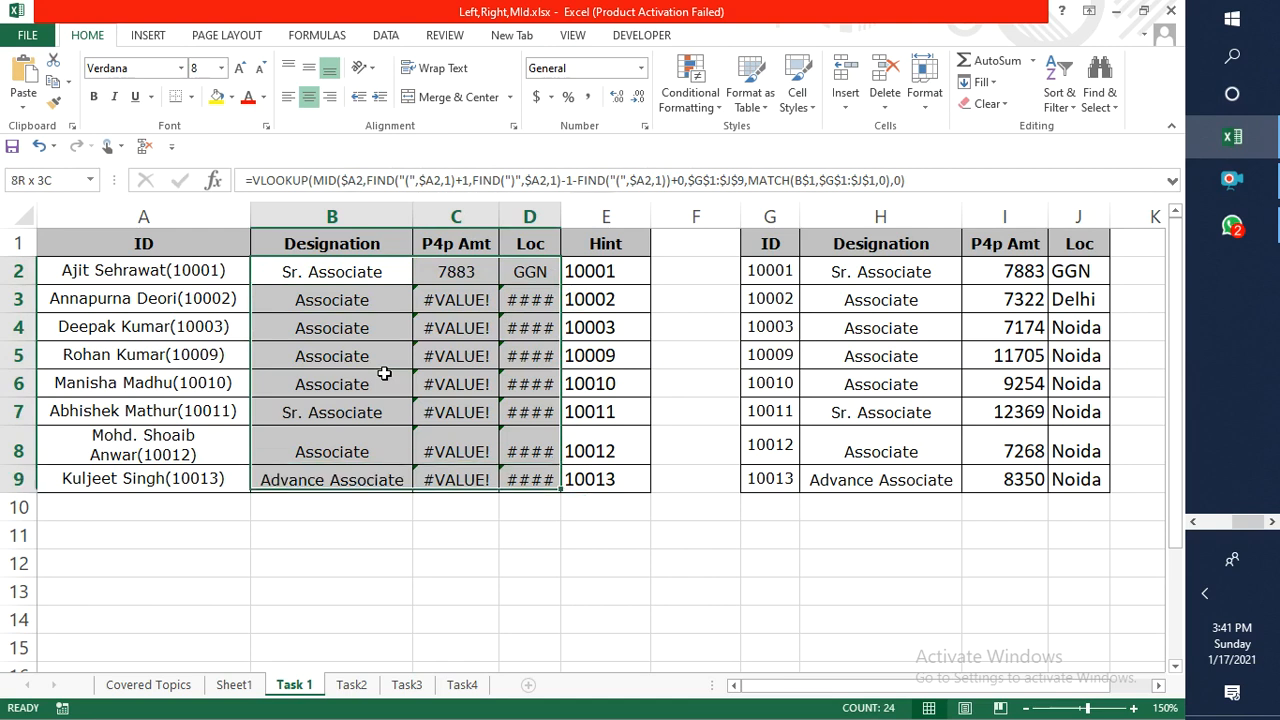
pyautogui.hotkey('ctrl', 'd')
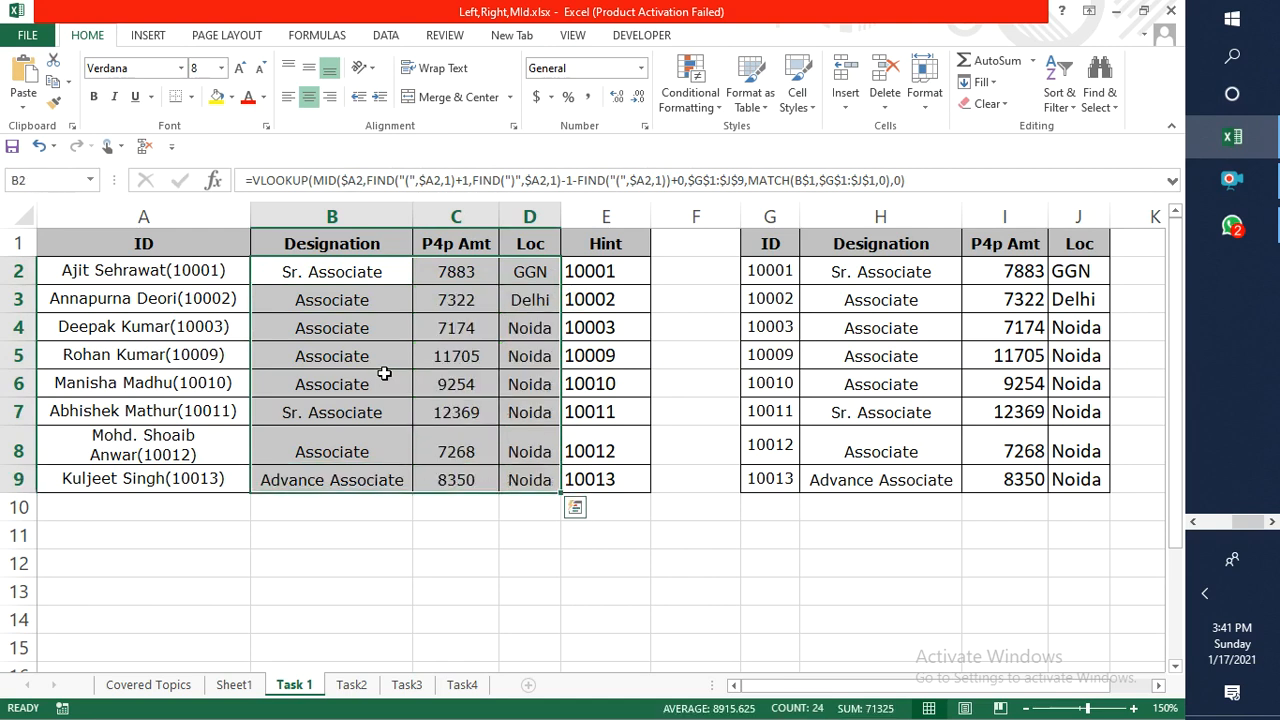
# Examine how the $A and header references shift in the filled Designation, P4p Amt and Loc formulas of rows 2 and 3.
pyautogui.press('Left')
pyautogui.press('Right')
pyautogui.press('Down')
pyautogui.press('Down')
pyautogui.press('Down')
pyautogui.press('Down')
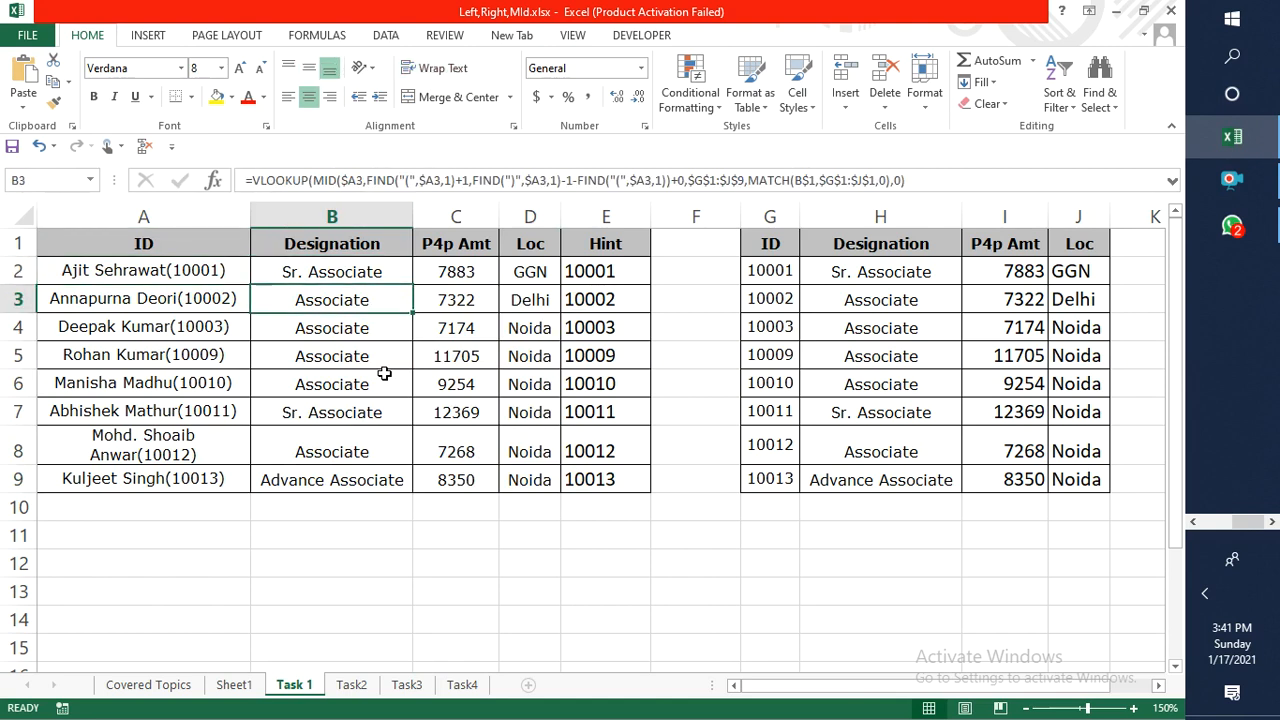
pyautogui.press('Up')
pyautogui.press('Up')
pyautogui.press('Up')
pyautogui.press('Up')
pyautogui.press('Up')
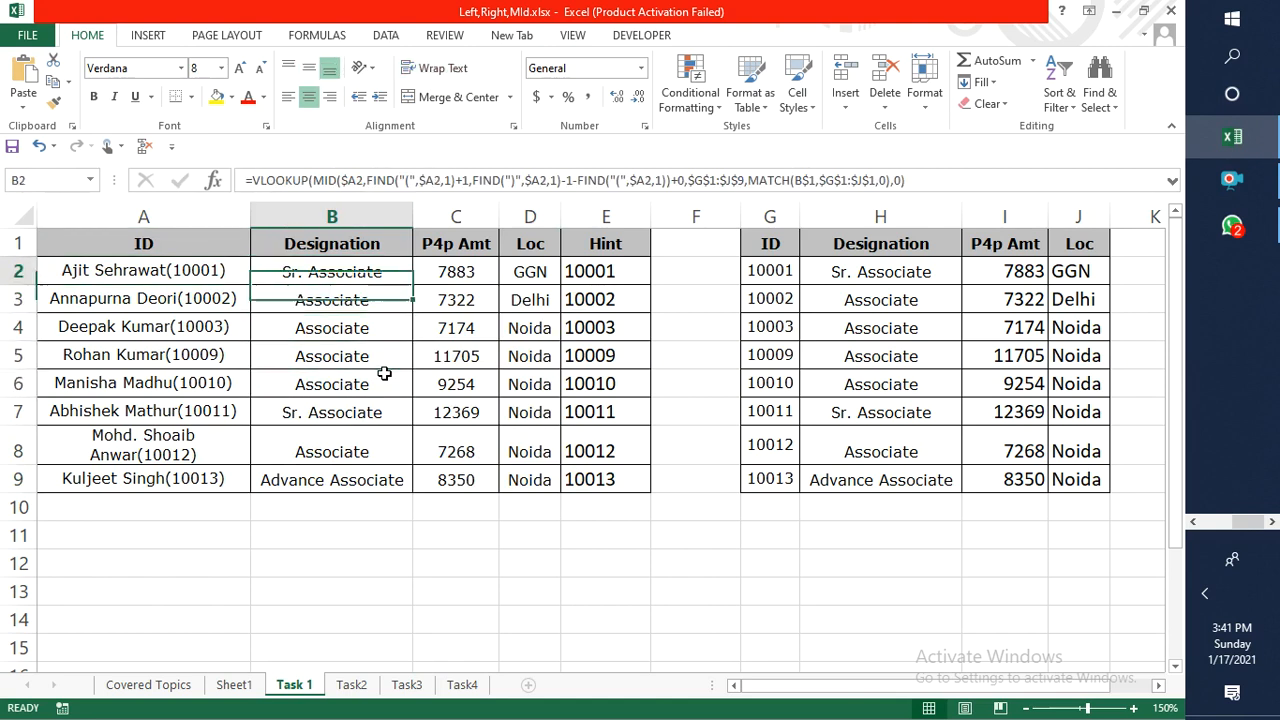
pyautogui.press('Right')
pyautogui.press('Down')
pyautogui.press('Right')
pyautogui.press('Down')
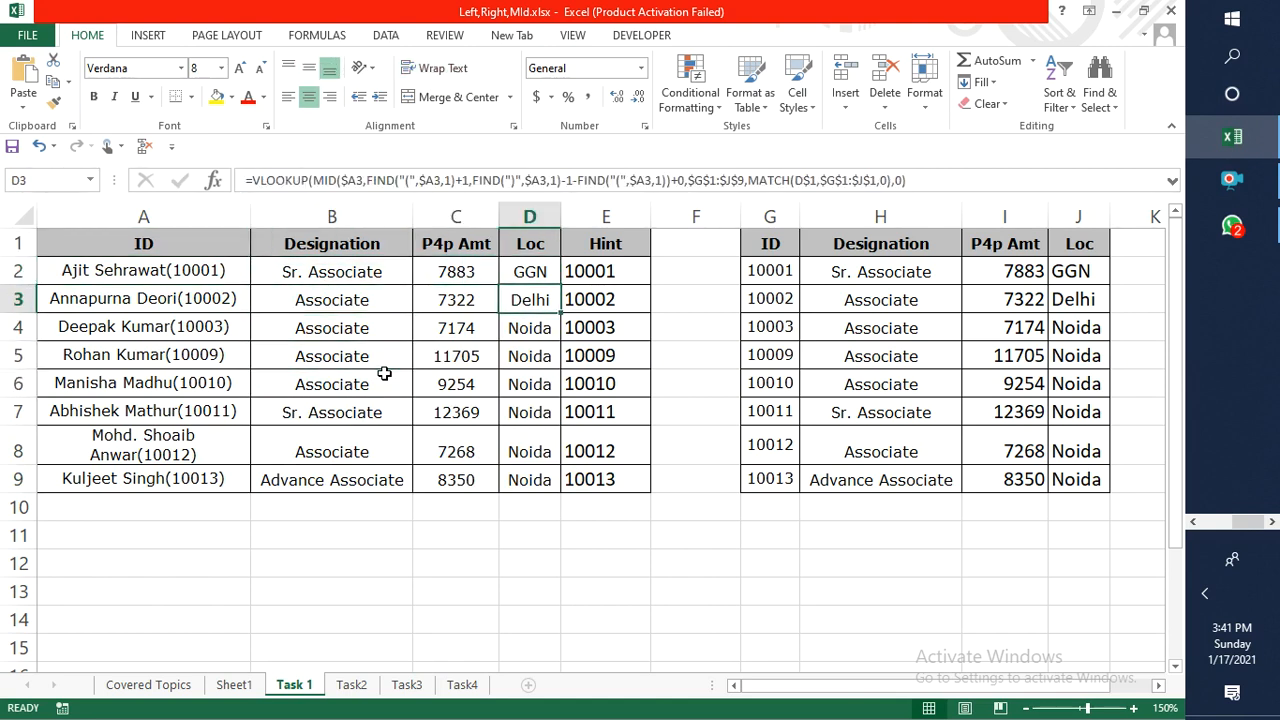
pyautogui.press('Left')
pyautogui.press('Left')
pyautogui.press('Right')
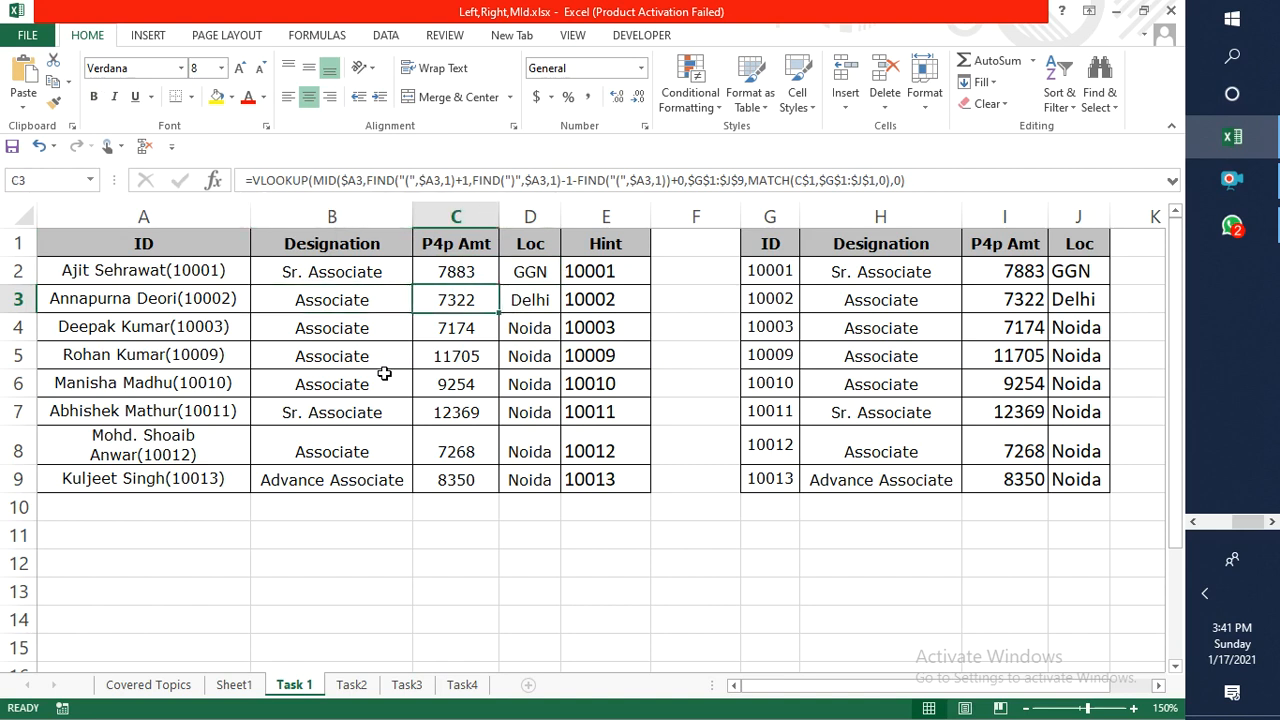
pyautogui.press('Left')
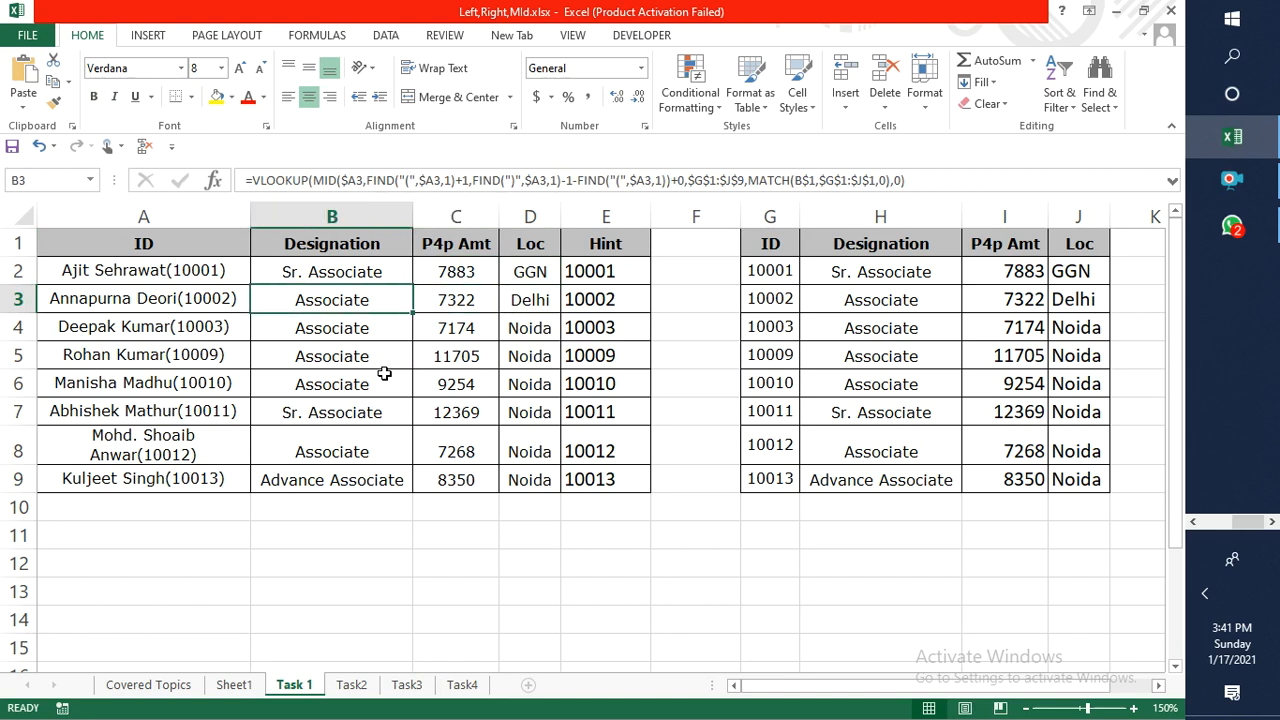
pyautogui.press('Up')
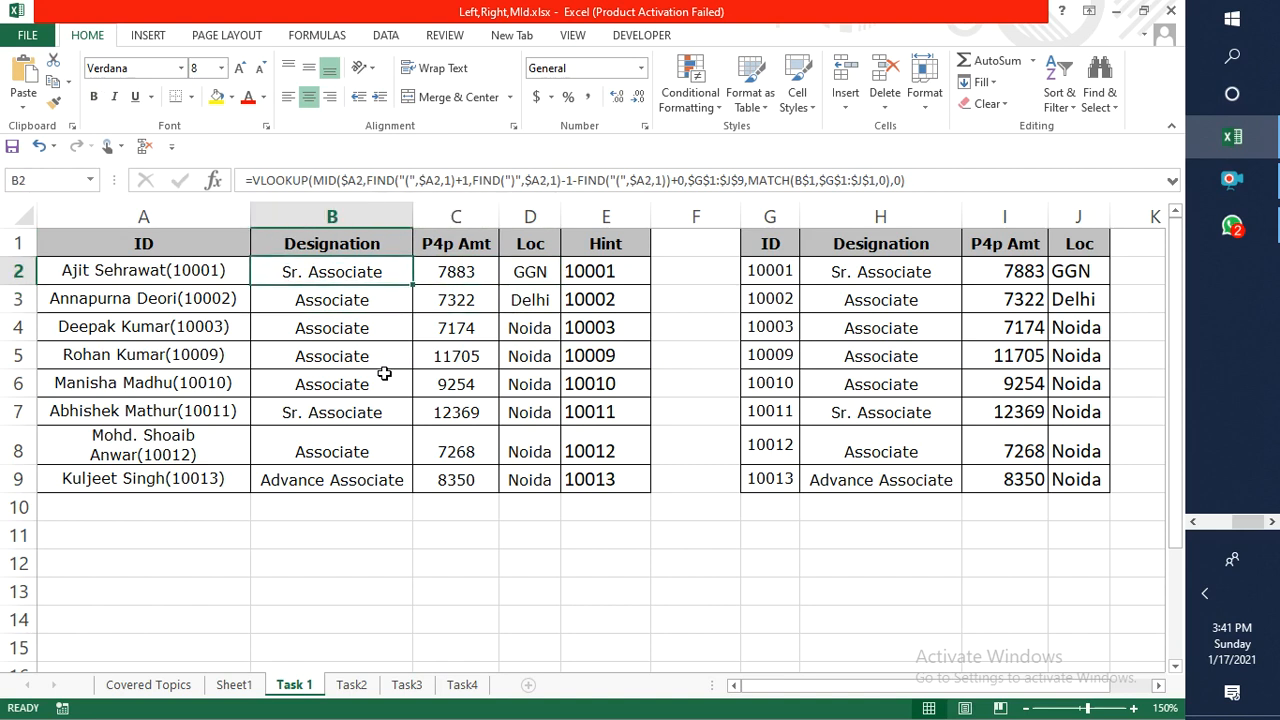
pyautogui.press('Up')
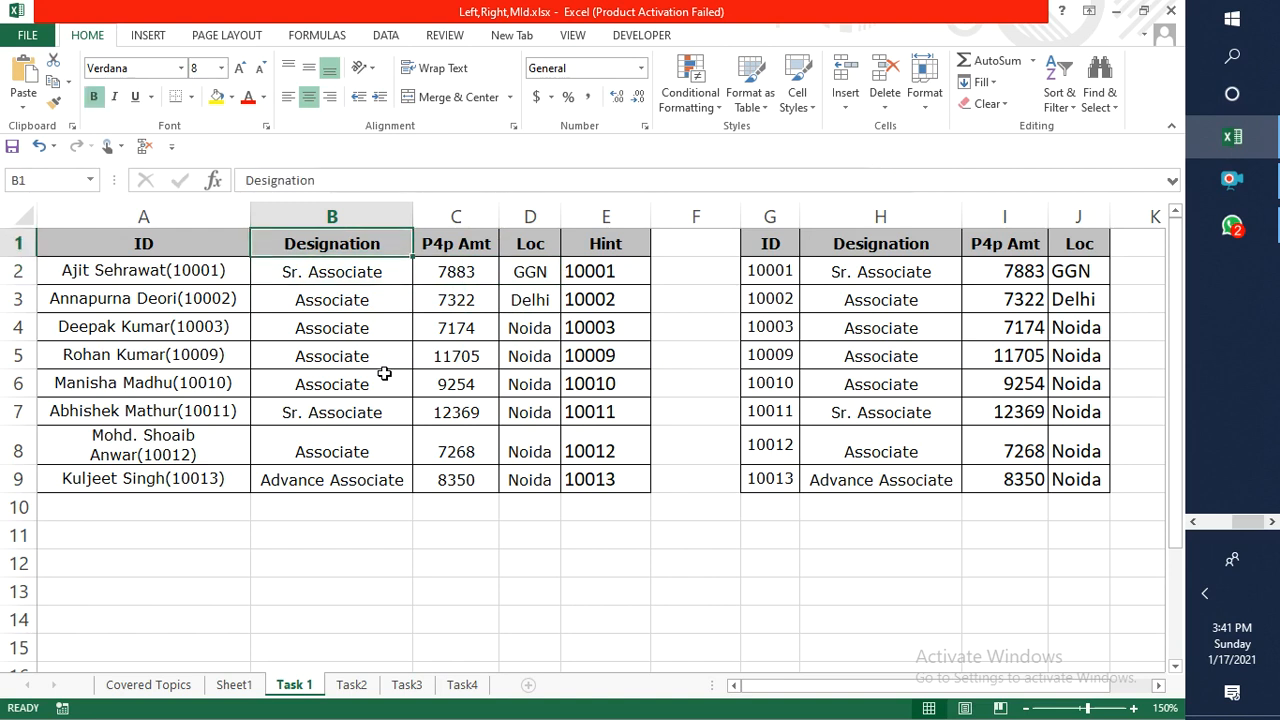
pyautogui.press('Down')
pyautogui.press('Down')
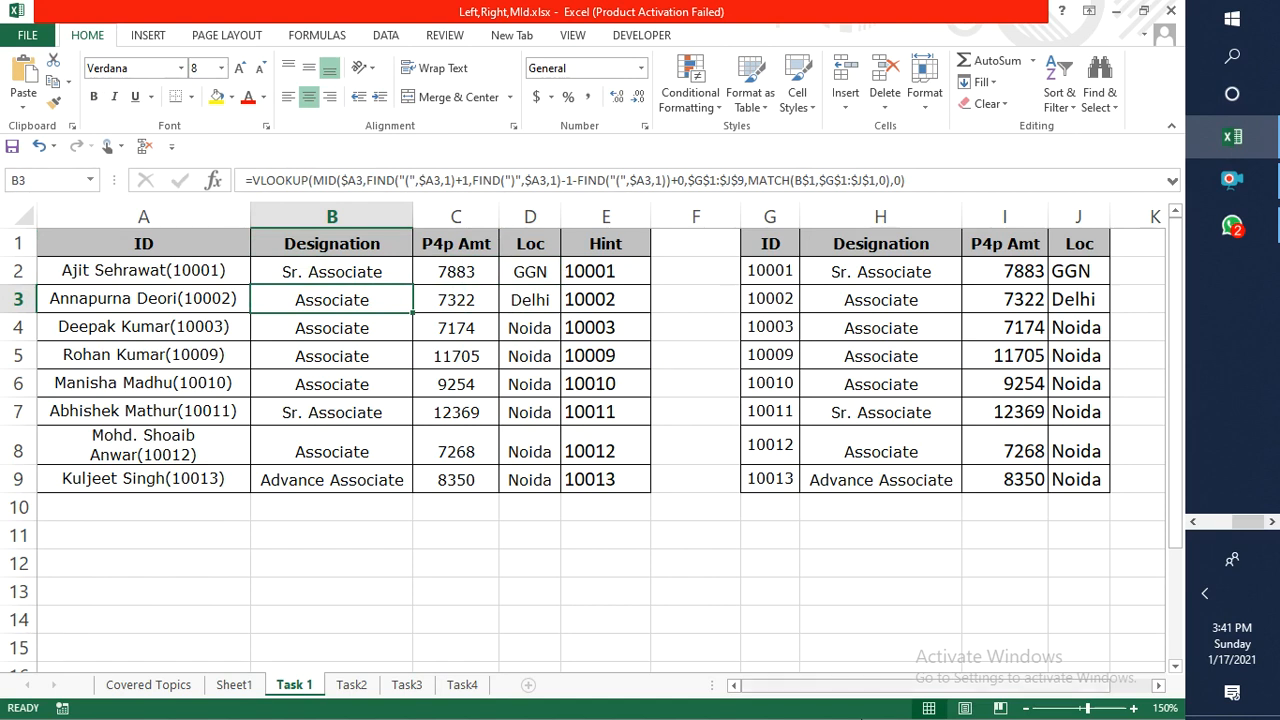
# Check the Google Meet call in Chrome and return to the Task 1 sheet in Excel.
pyautogui.click(1194, 523)
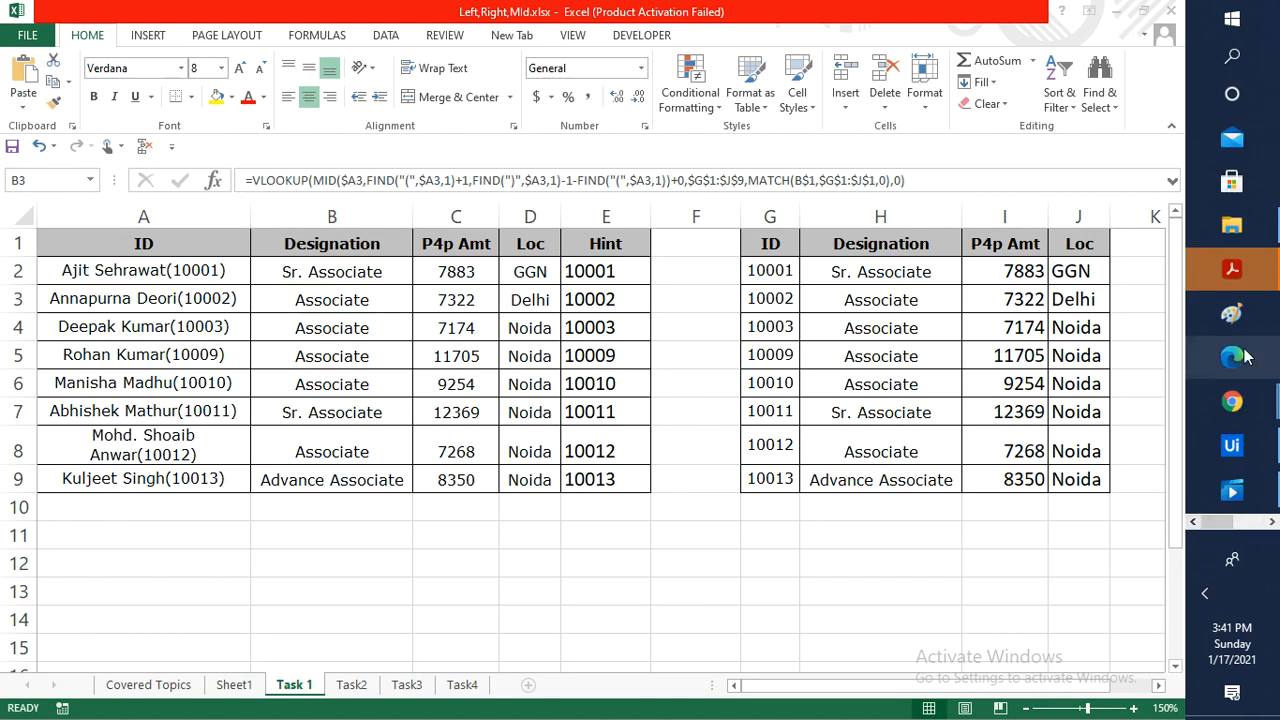
pyautogui.moveTo(1232, 401)
pyautogui.click(1080, 422)
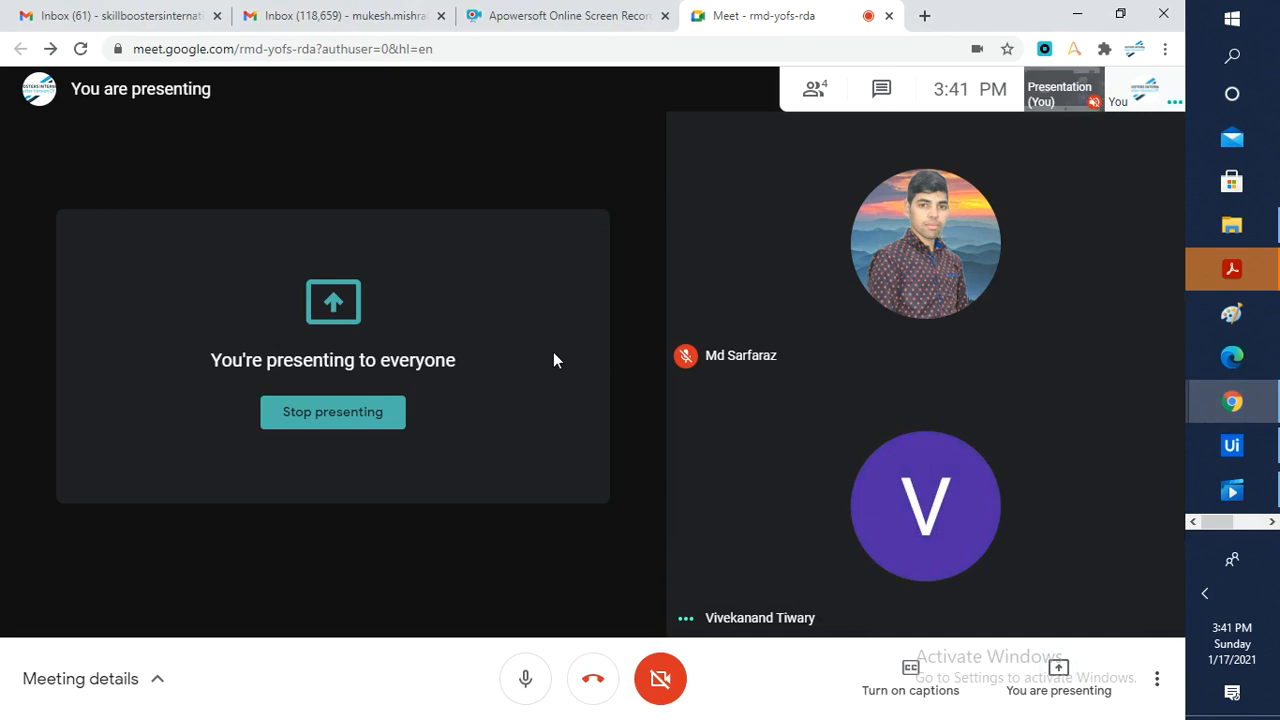
pyautogui.hotkey('alt', 'Tab')
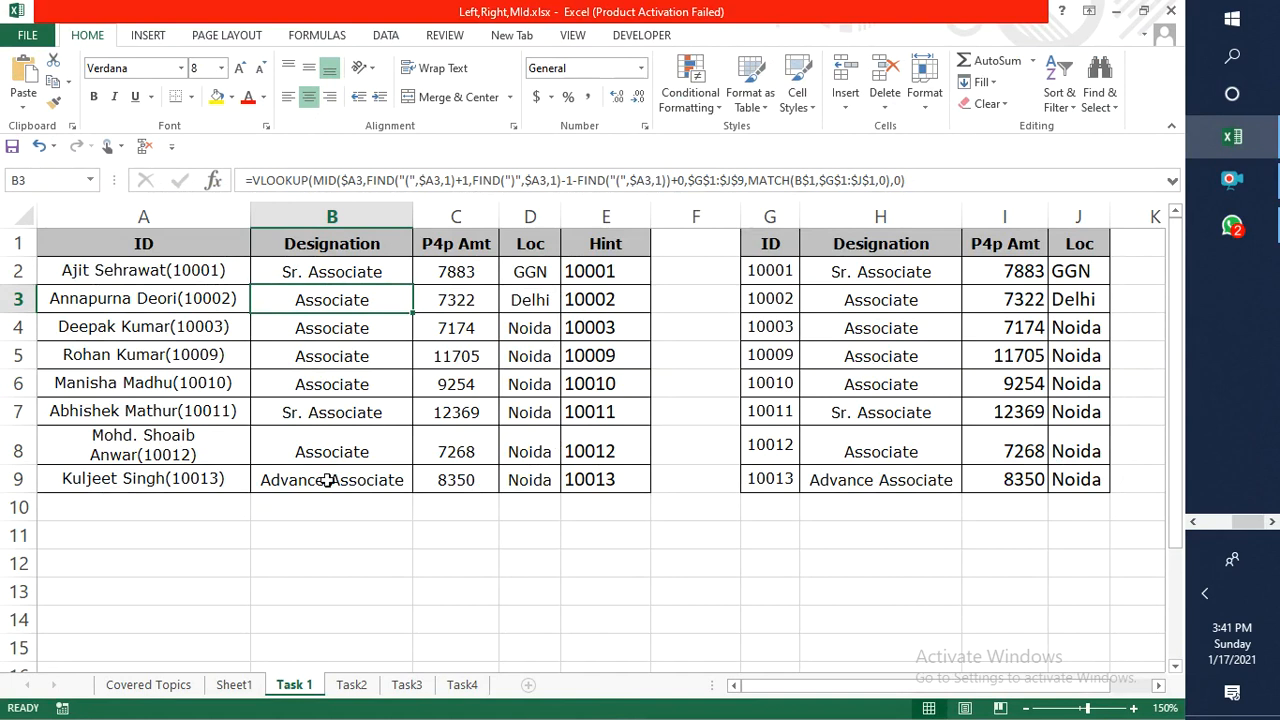
pyautogui.click(313, 534)
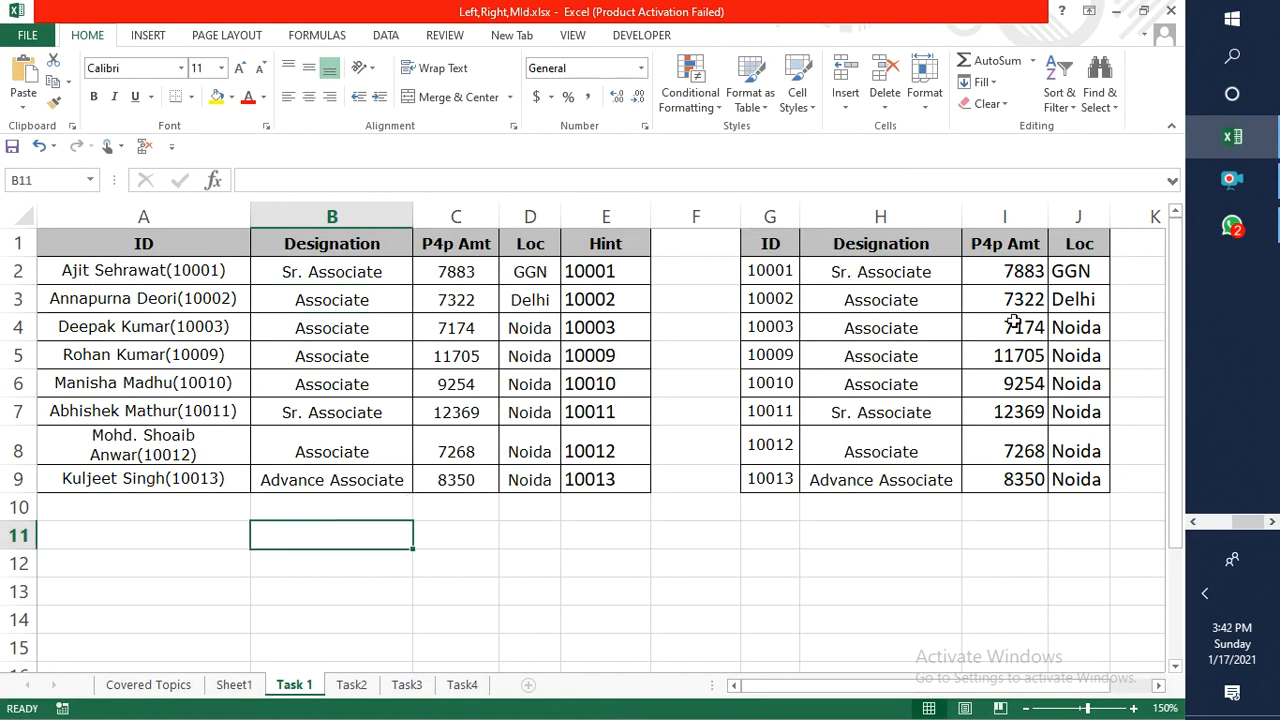
pyautogui.click(1232, 179)
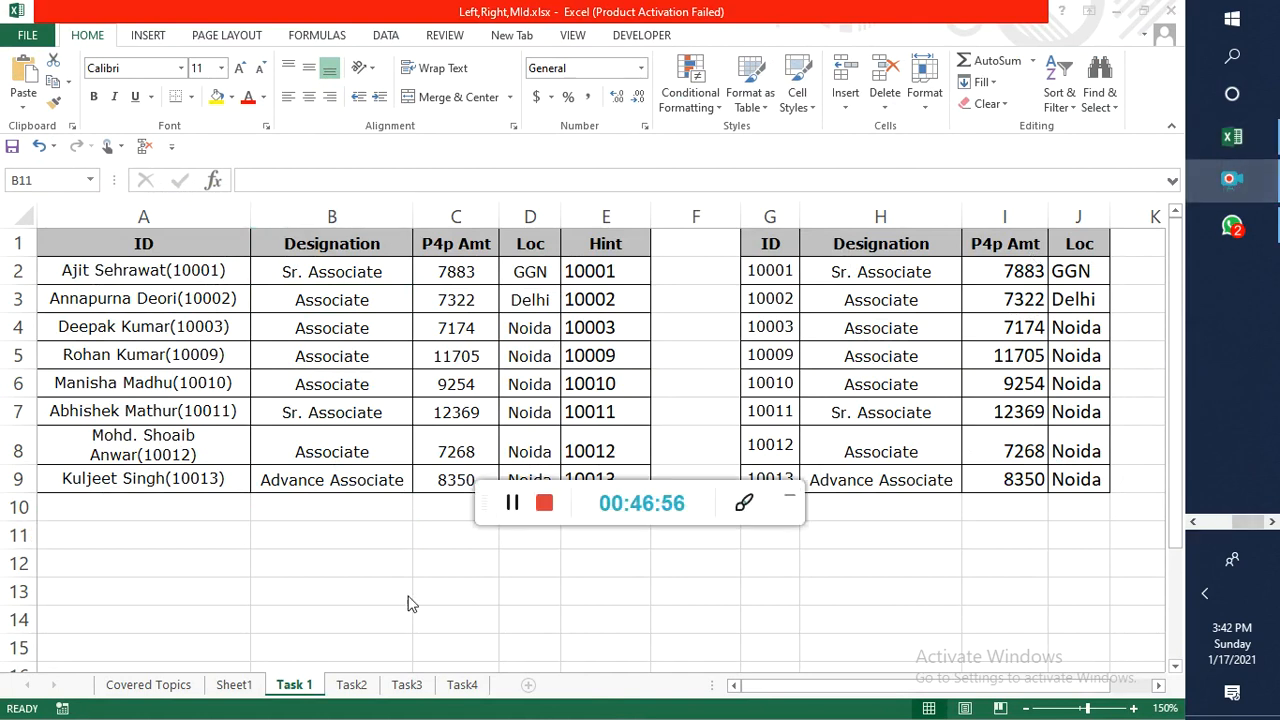
pyautogui.click(512, 502)
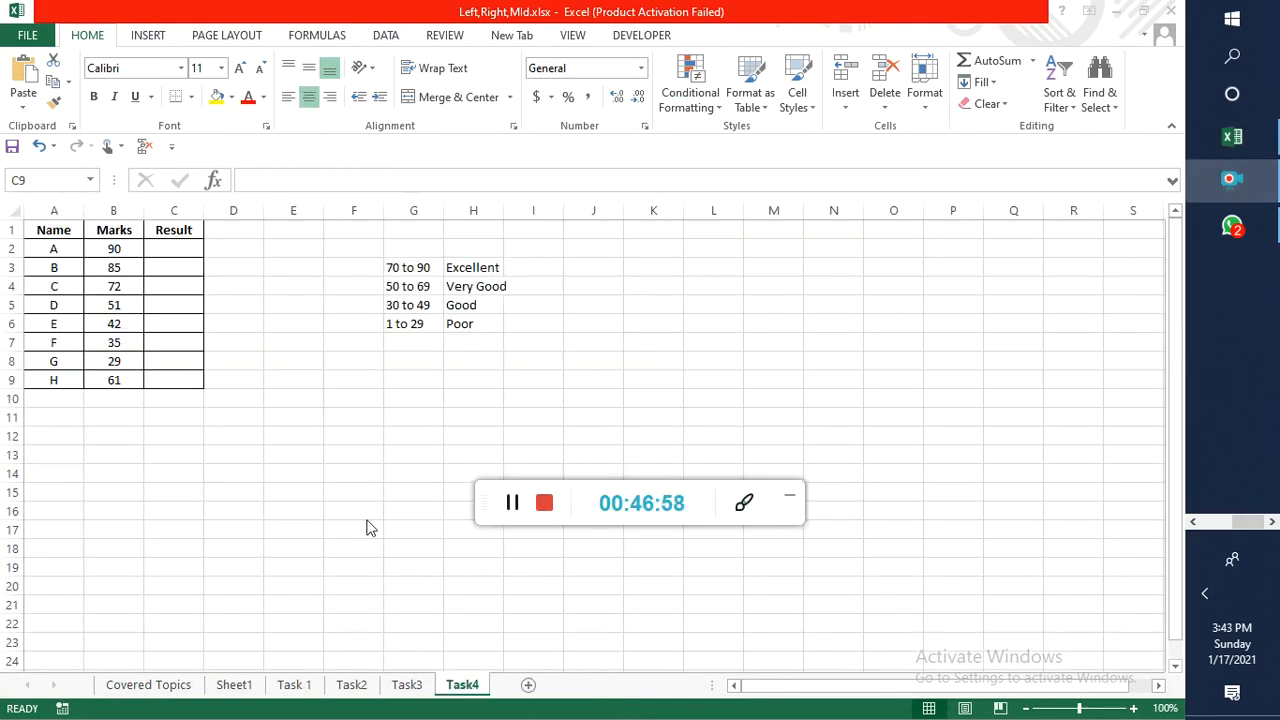
# Review the B2 formula on Task 1 and look over the exercises on the Task2 and Task3 sheets.
pyautogui.click(303, 688)
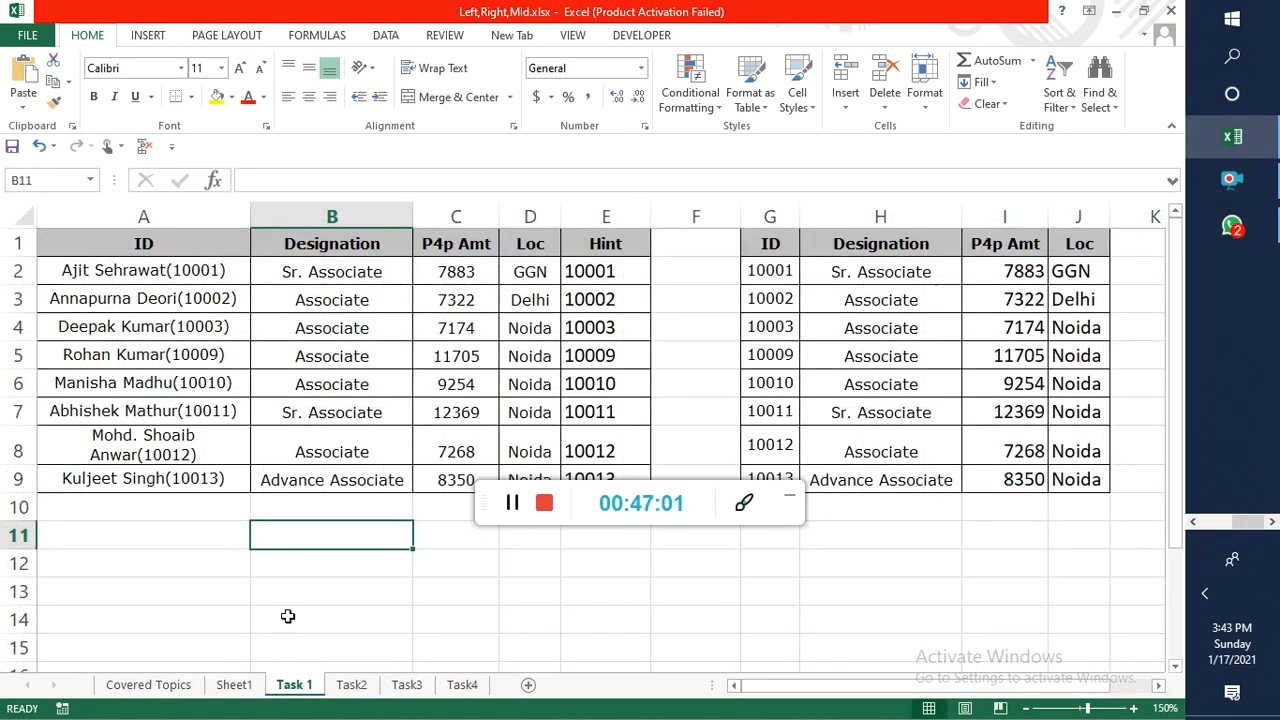
pyautogui.click(306, 279)
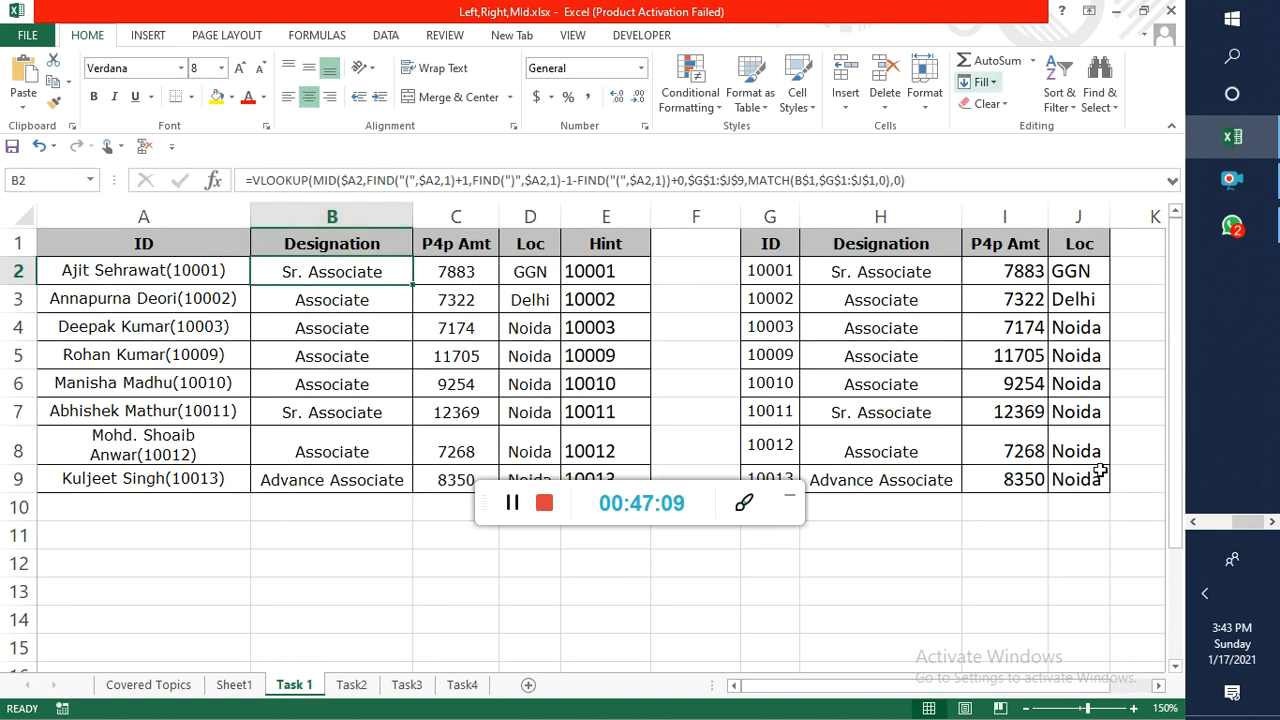
pyautogui.click(787, 502)
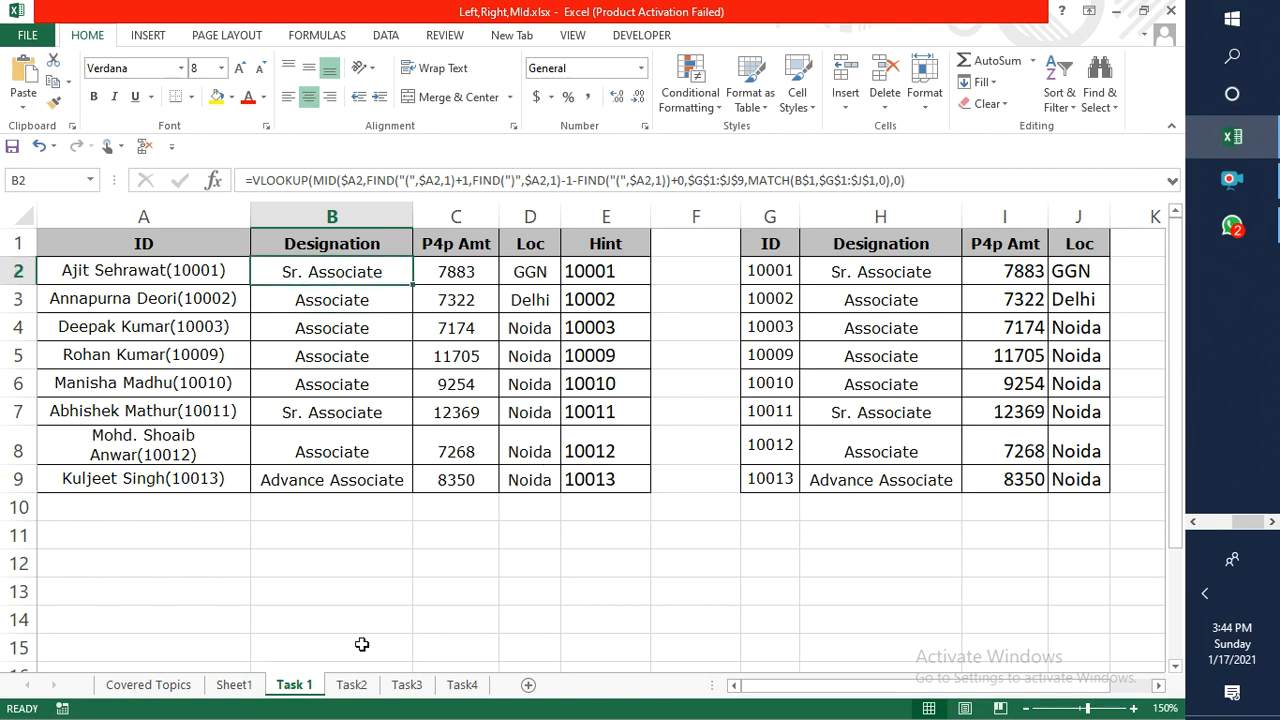
pyautogui.click(351, 685)
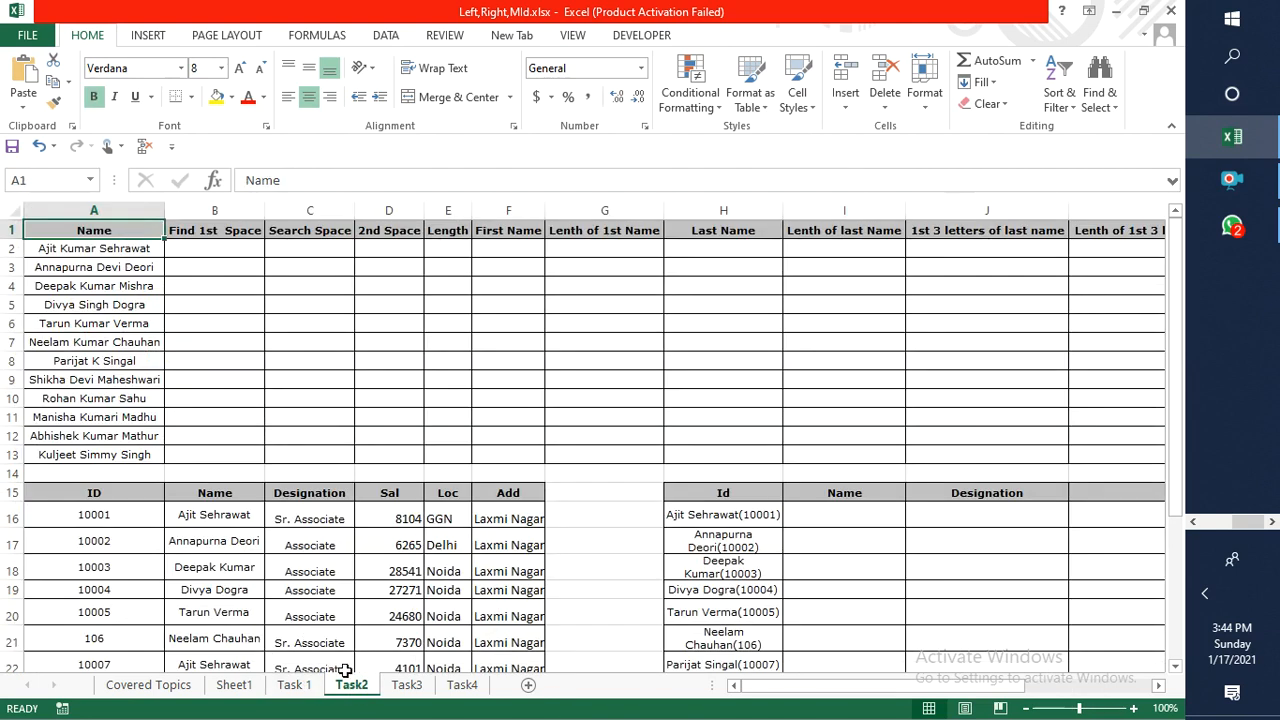
pyautogui.click(408, 685)
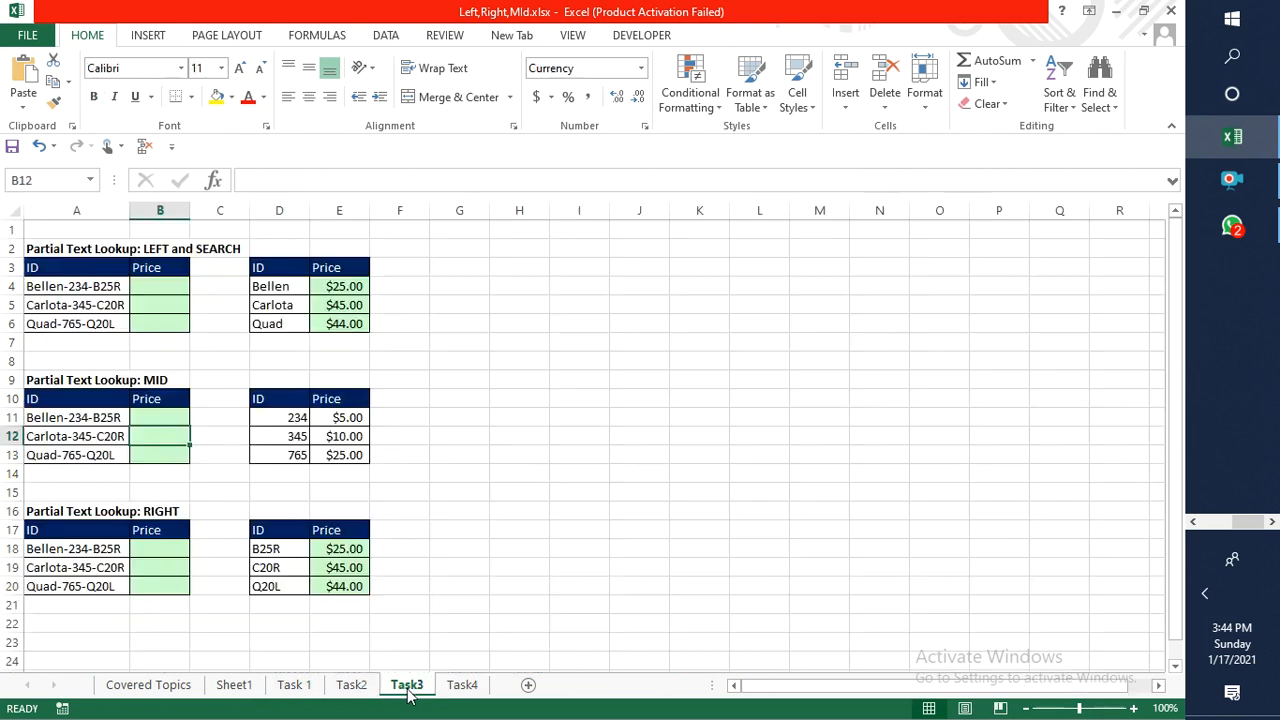
pyautogui.click(291, 685)
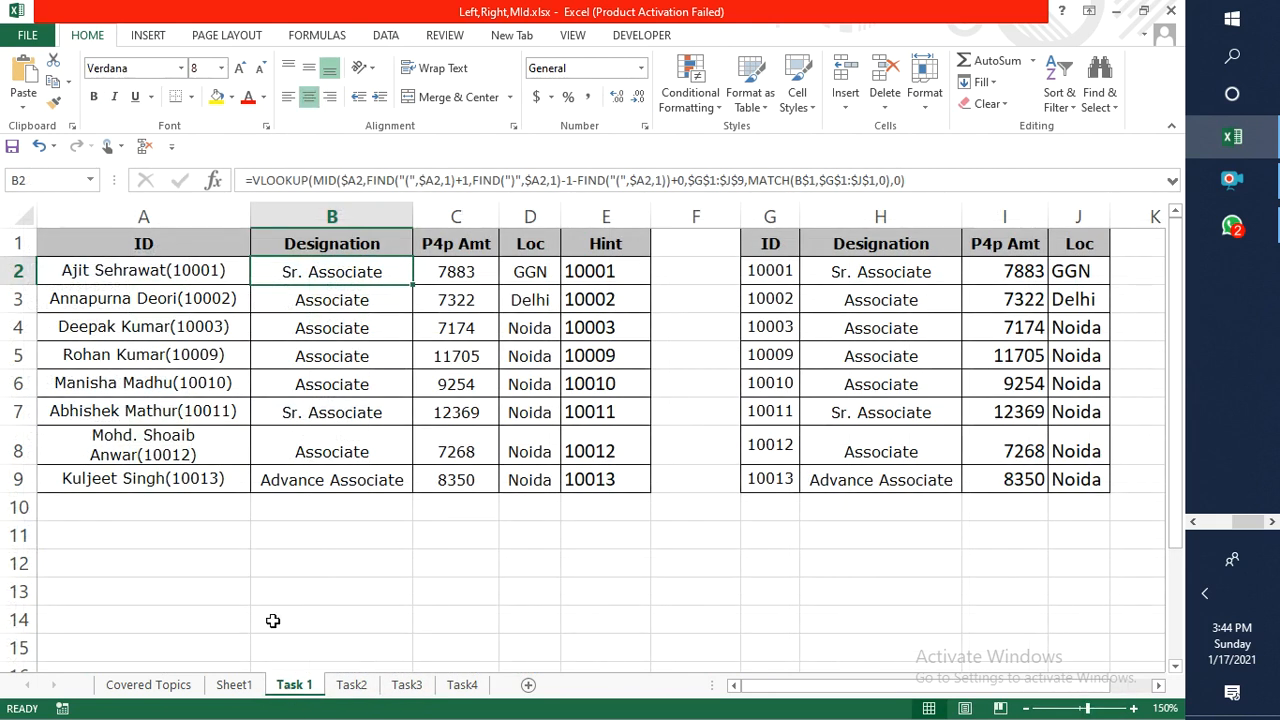
# Copy the middle-name formula pattern from cell C17 on Sheet1.
pyautogui.click(234, 685)
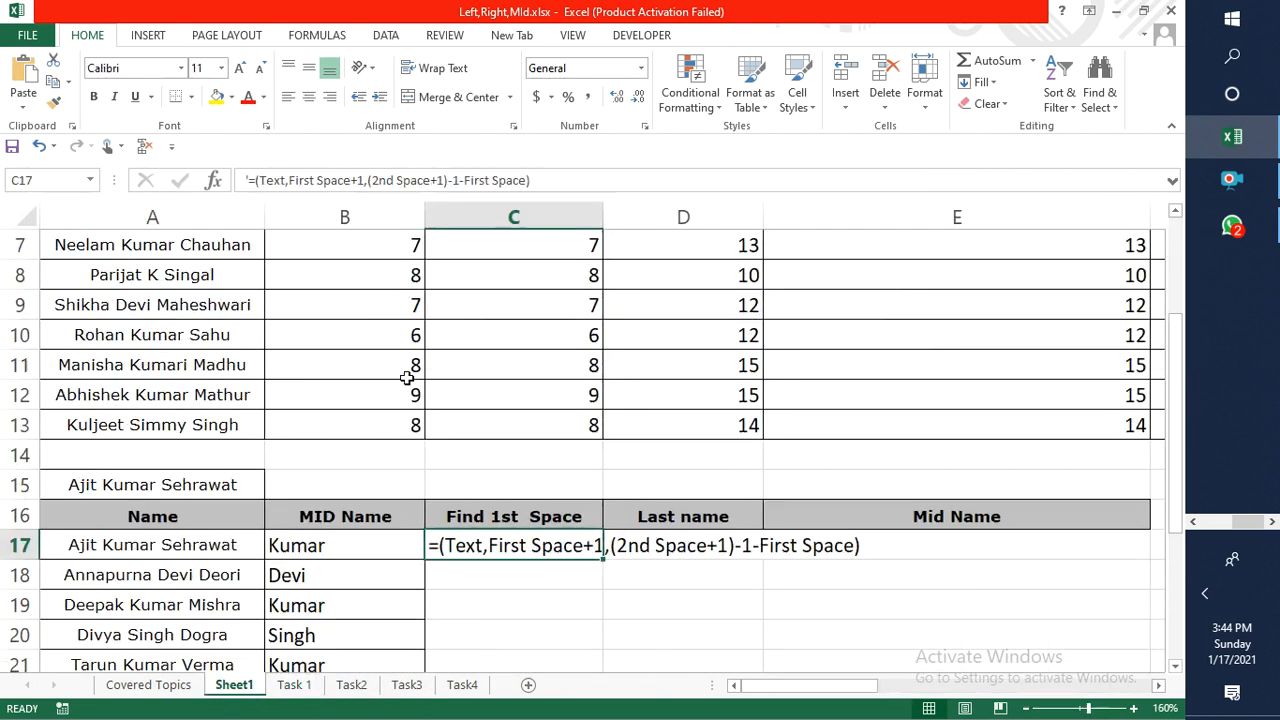
pyautogui.click(622, 607)
pyautogui.click(451, 540)
pyautogui.hotkey('ctrl', 'c')
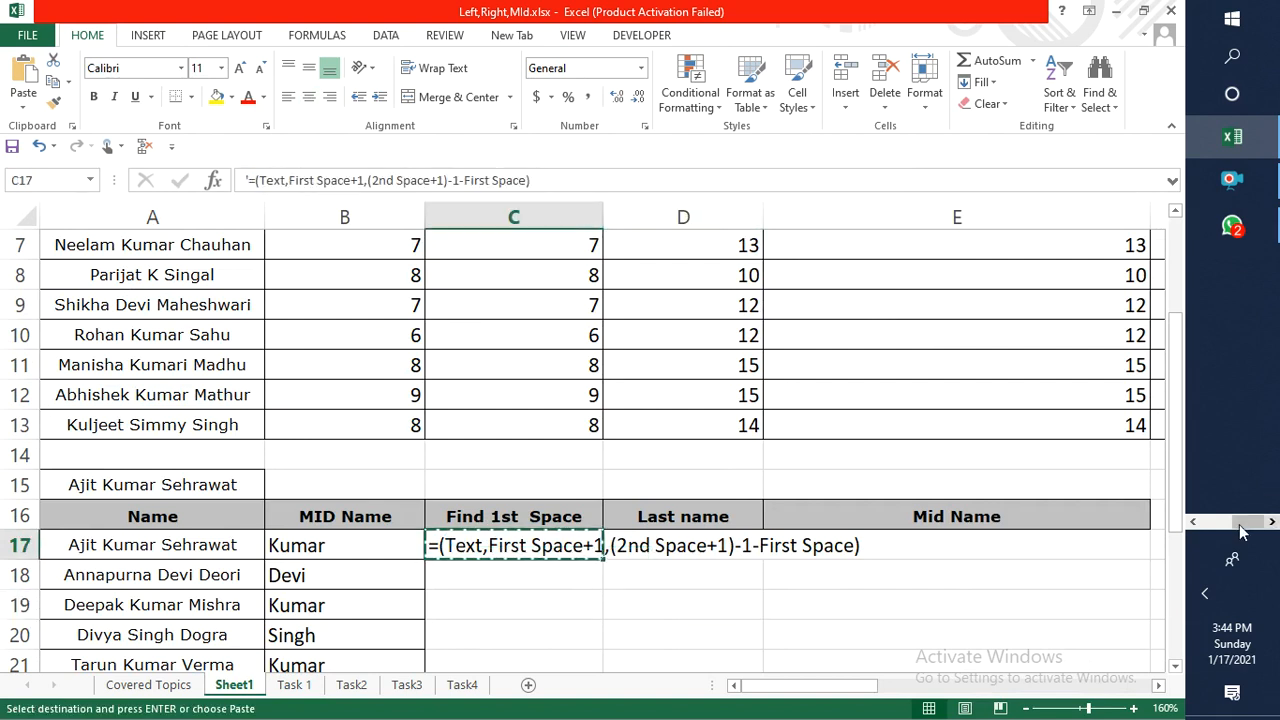
# Switch to the Google Meet call in Chrome and send the copied formula pattern to everyone in the meeting chat.
pyautogui.click(1195, 520)
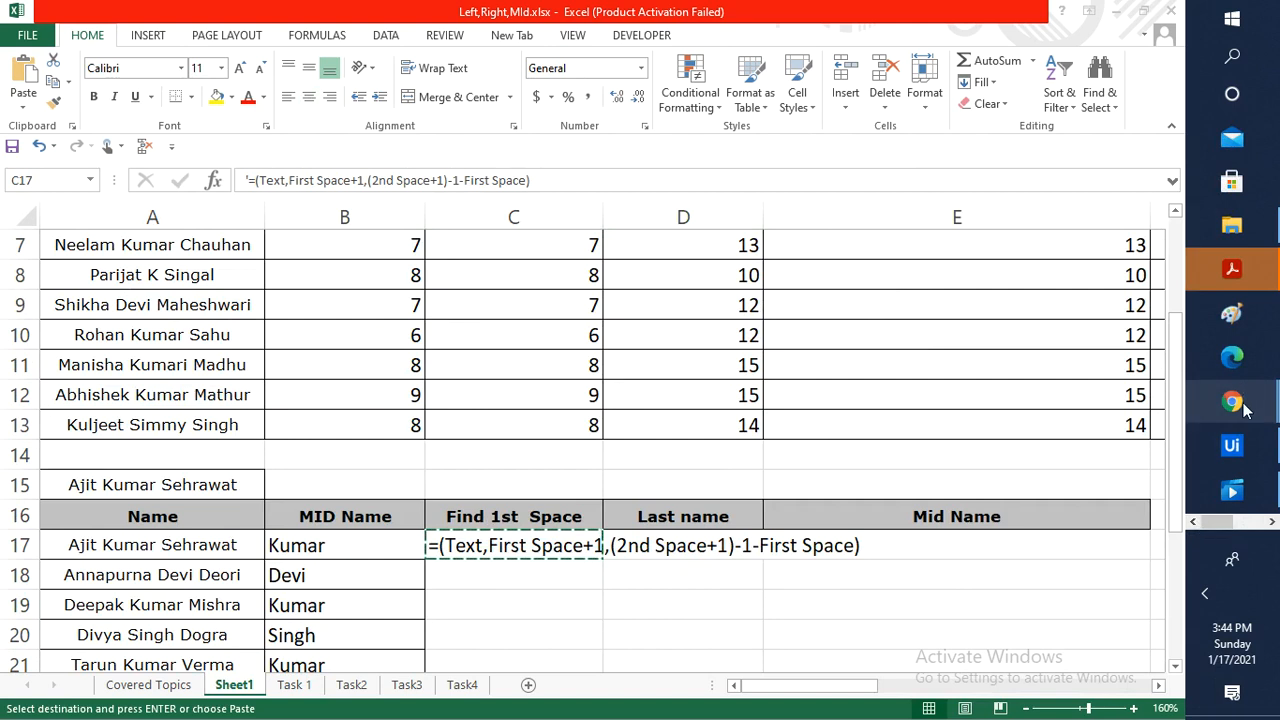
pyautogui.moveTo(1243, 401)
pyautogui.click(1055, 364)
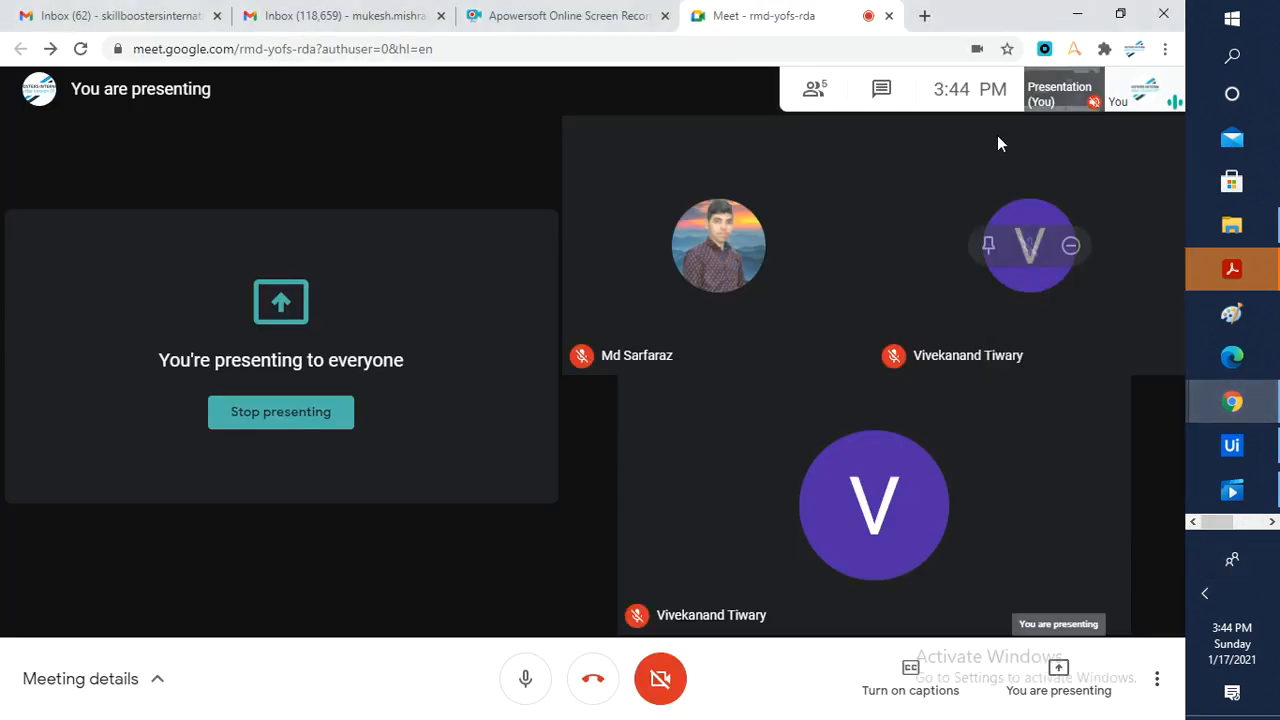
pyautogui.click(881, 90)
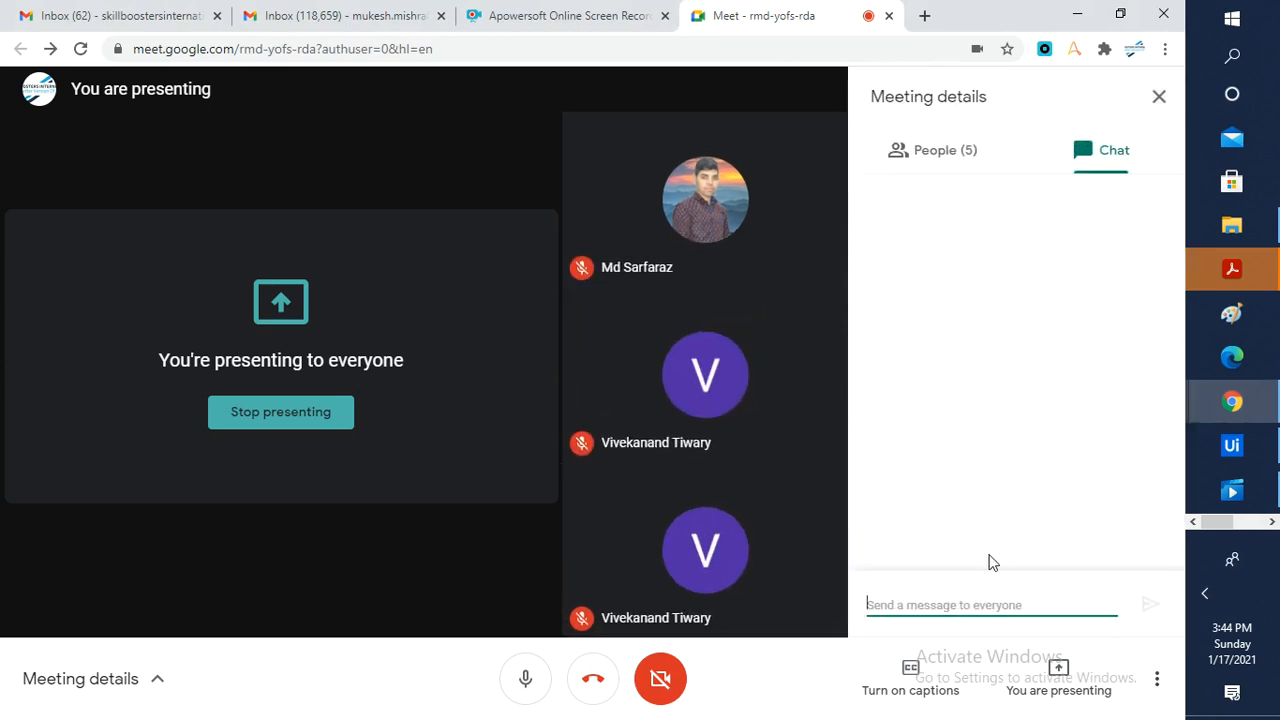
pyautogui.hotkey('ctrl', 'v')
pyautogui.press('Return')
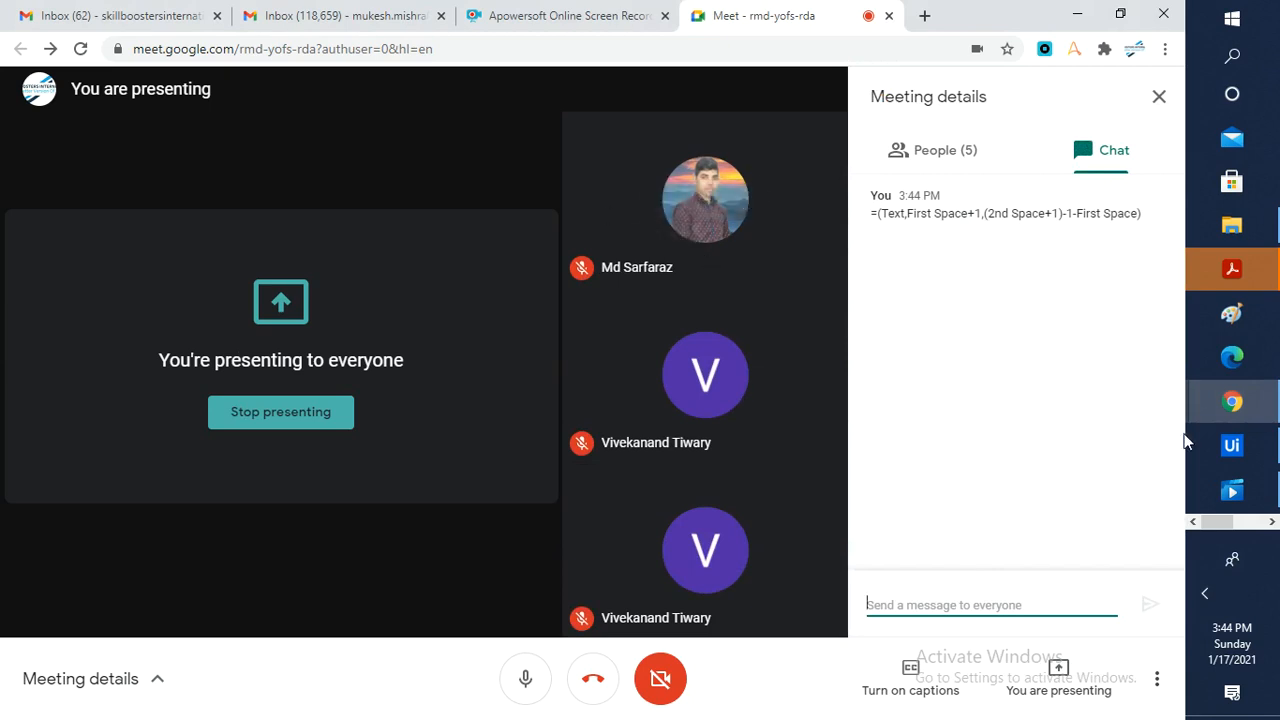
# Return to Sheet1 in Excel, clear the copy selection, and look through the Search Space and Name columns of the first table.
pyautogui.click(1271, 521)
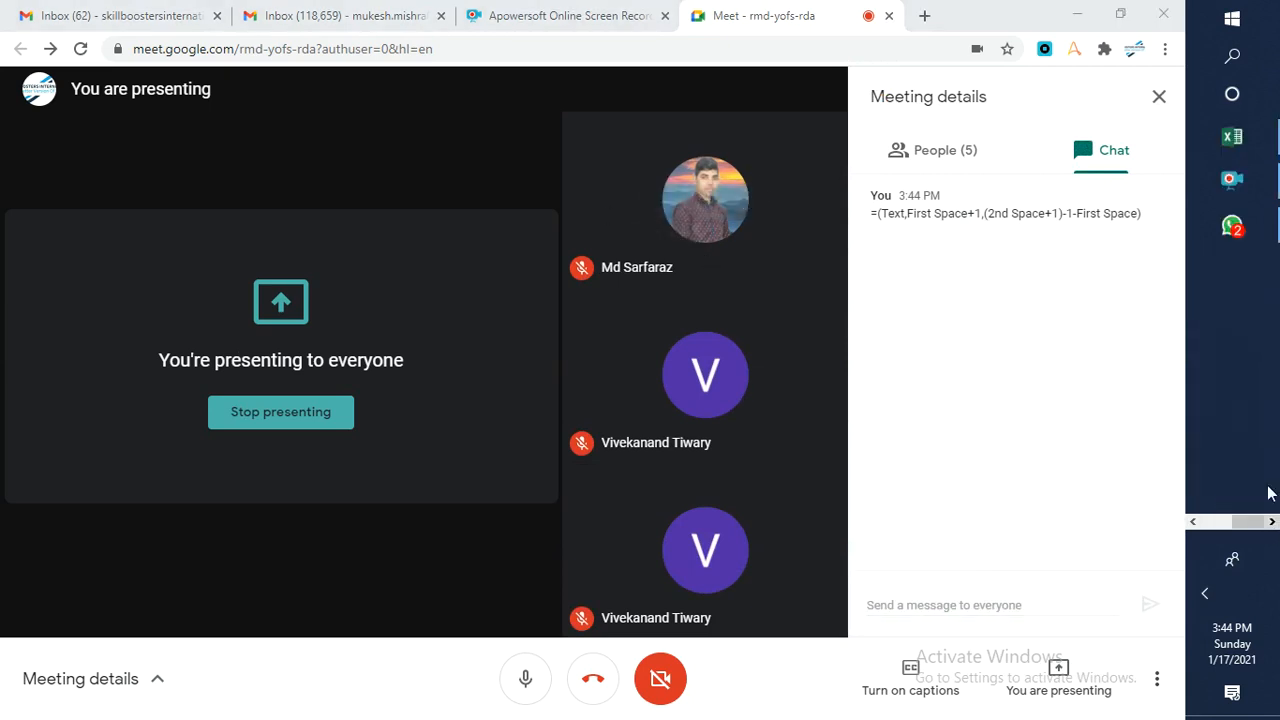
pyautogui.click(1233, 137)
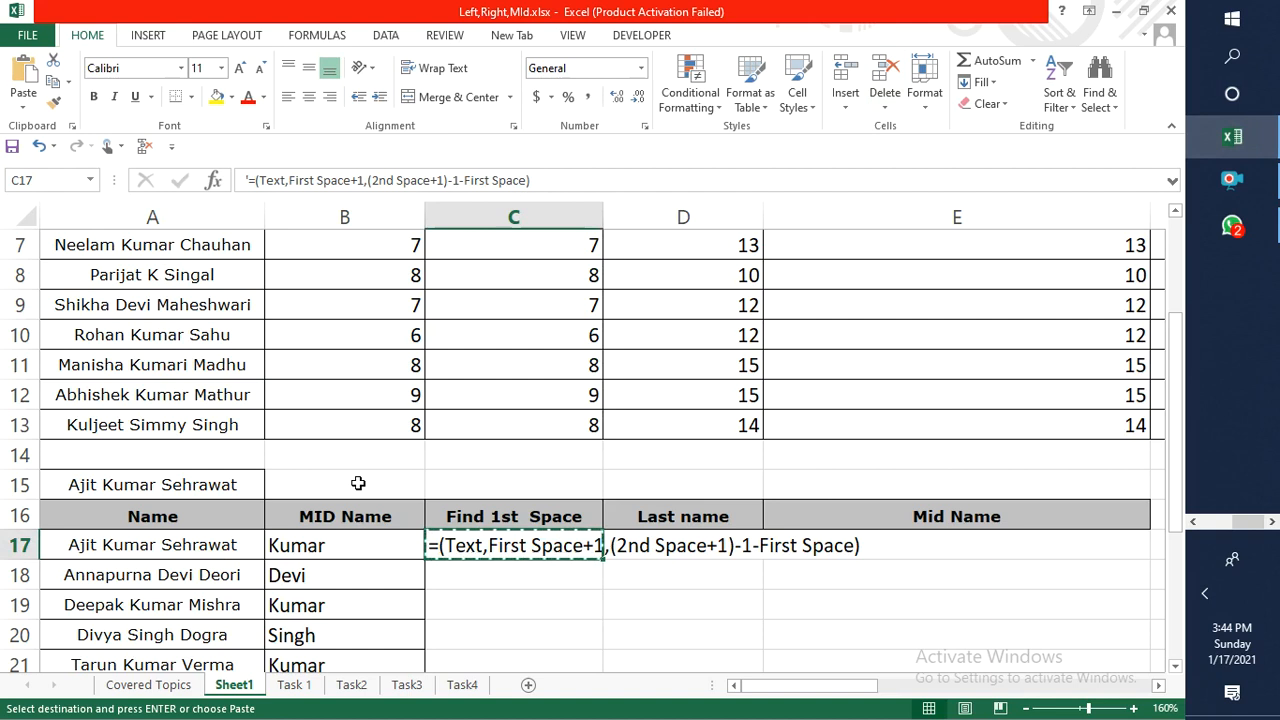
pyautogui.press('Escape')
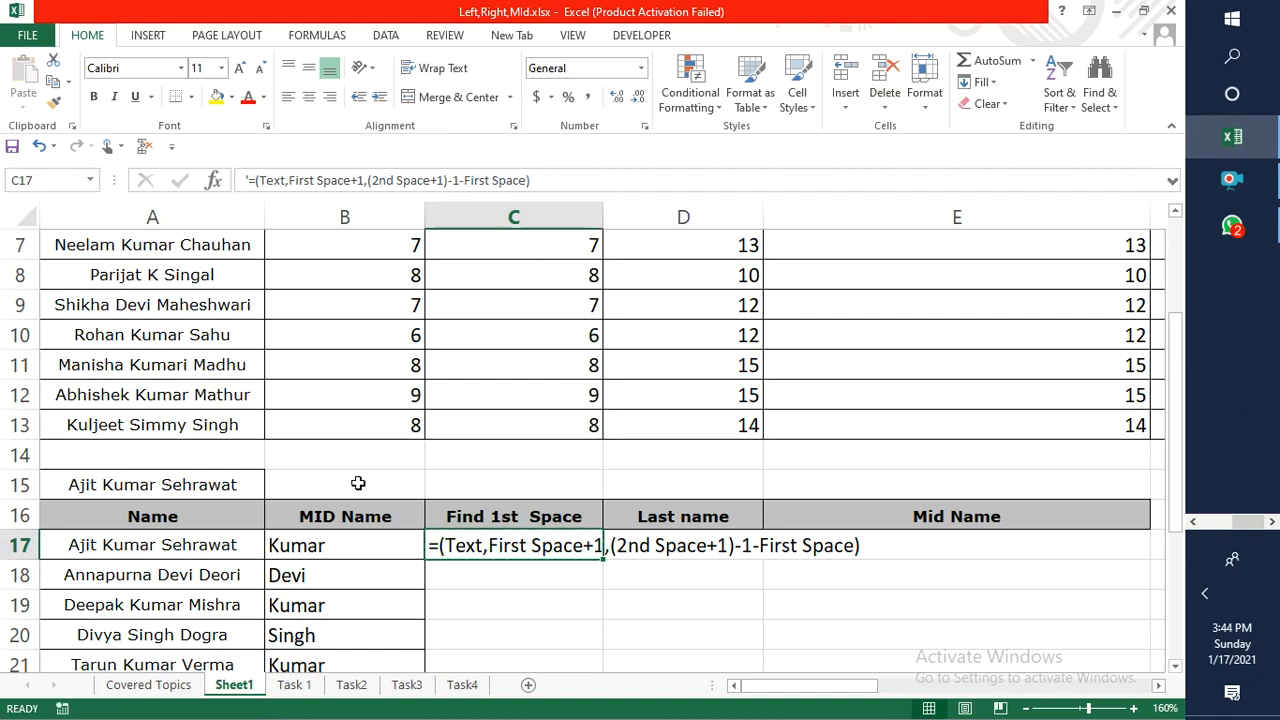
pyautogui.hotkey('ctrl', 'Up')
pyautogui.hotkey('ctrl', 'Up')
pyautogui.hotkey('ctrl', 'Up')
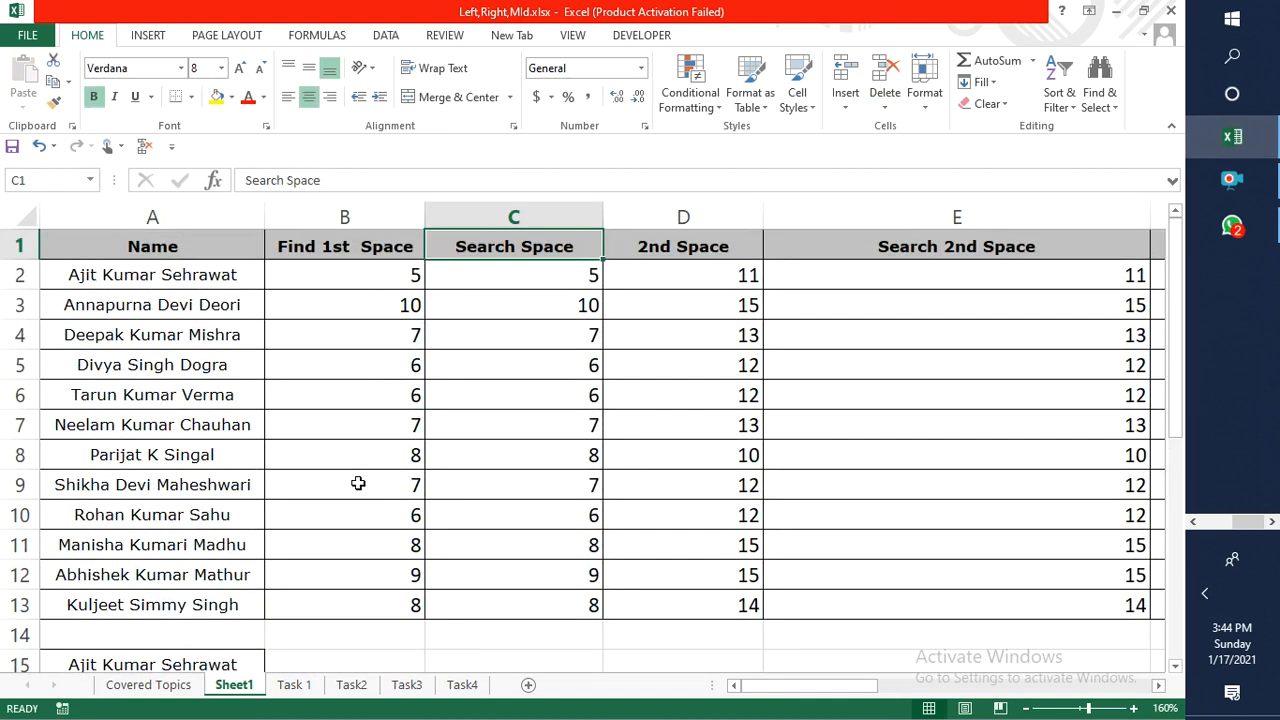
pyautogui.press('Down')
pyautogui.press('Down')
pyautogui.press('Down')
pyautogui.press('Down')
pyautogui.press('Down')
pyautogui.press('Down')
pyautogui.press('Down')
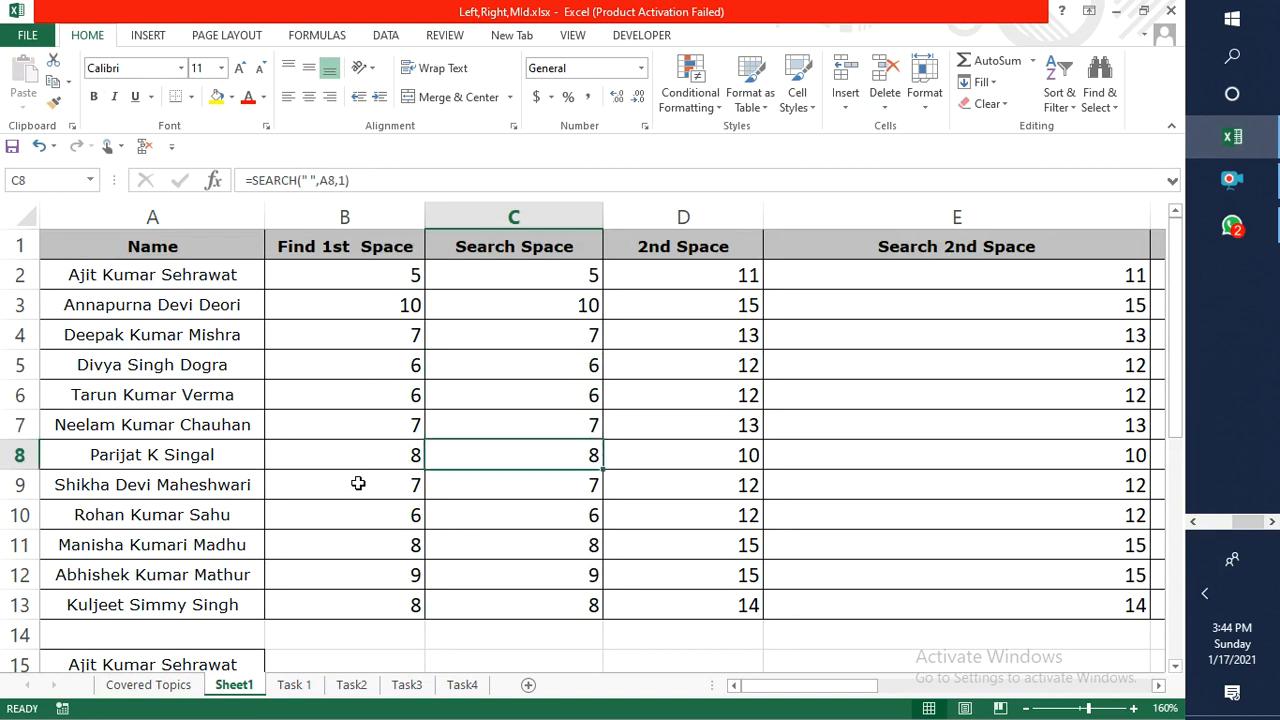
pyautogui.press('Left')
pyautogui.press('Left')
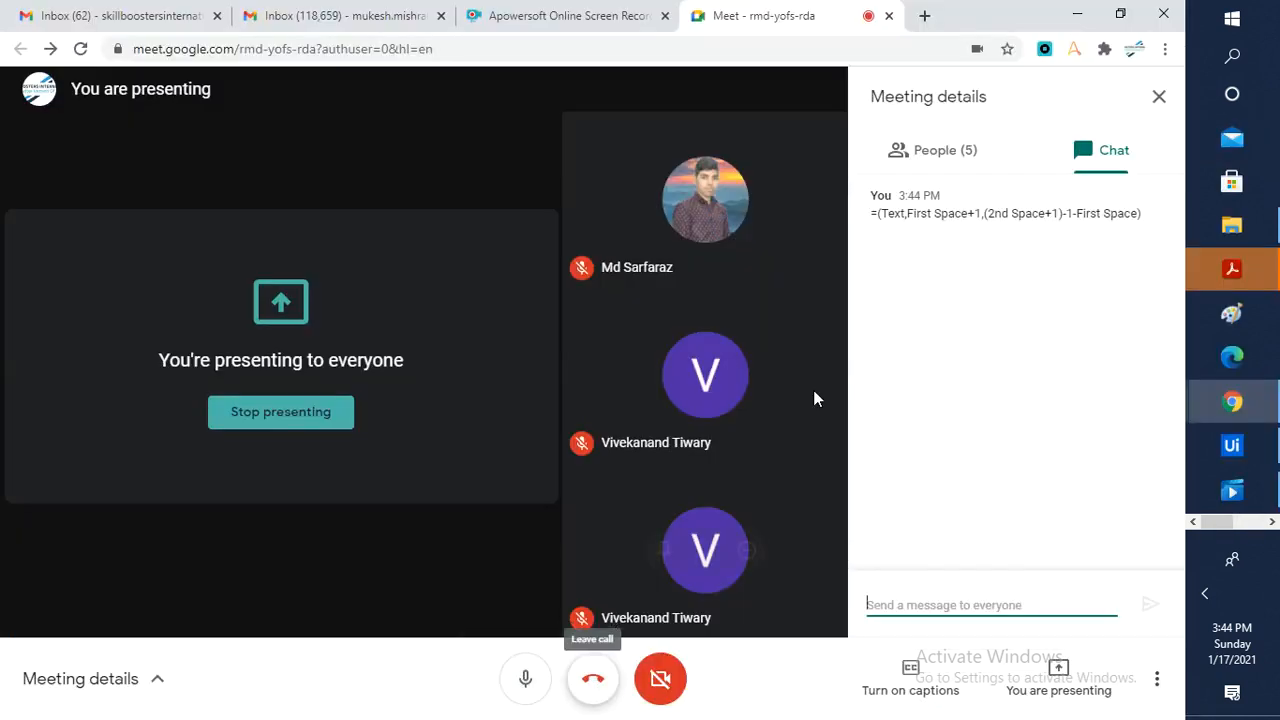
# Stop presenting the screen in the Google Meet call and switch back to Sheet1 in Excel.
pyautogui.click(1058, 676)
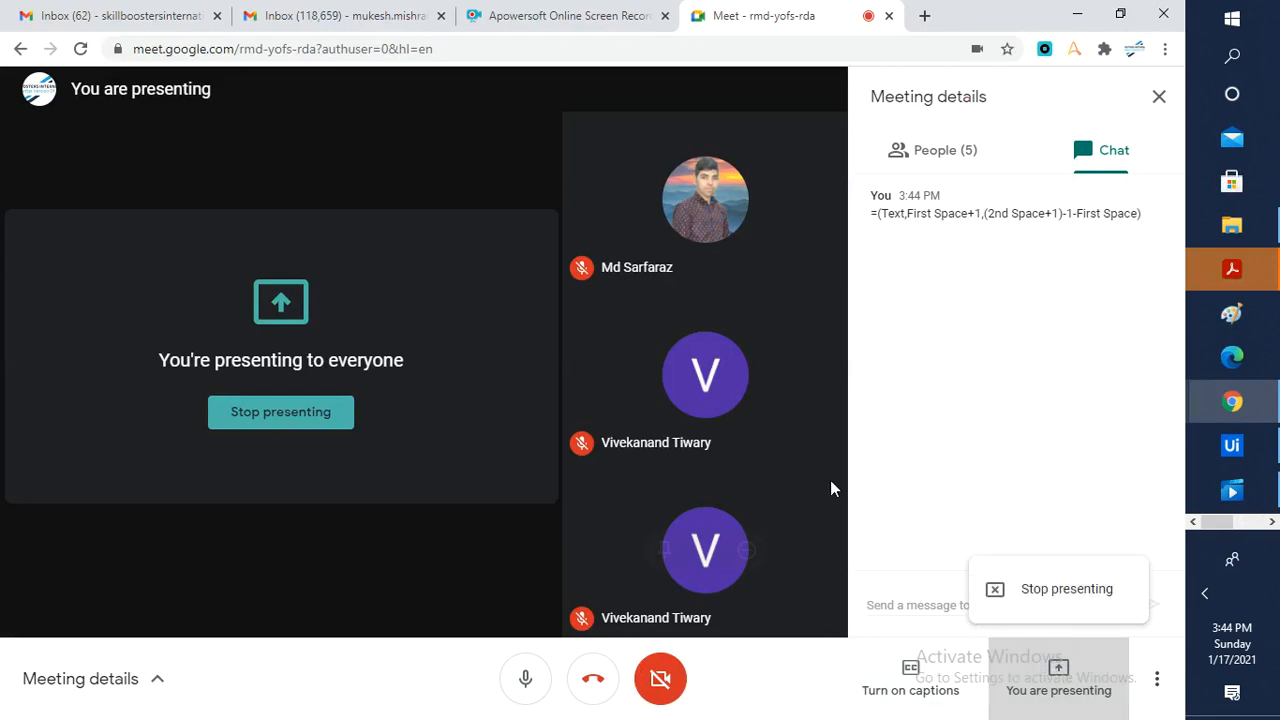
pyautogui.click(1066, 590)
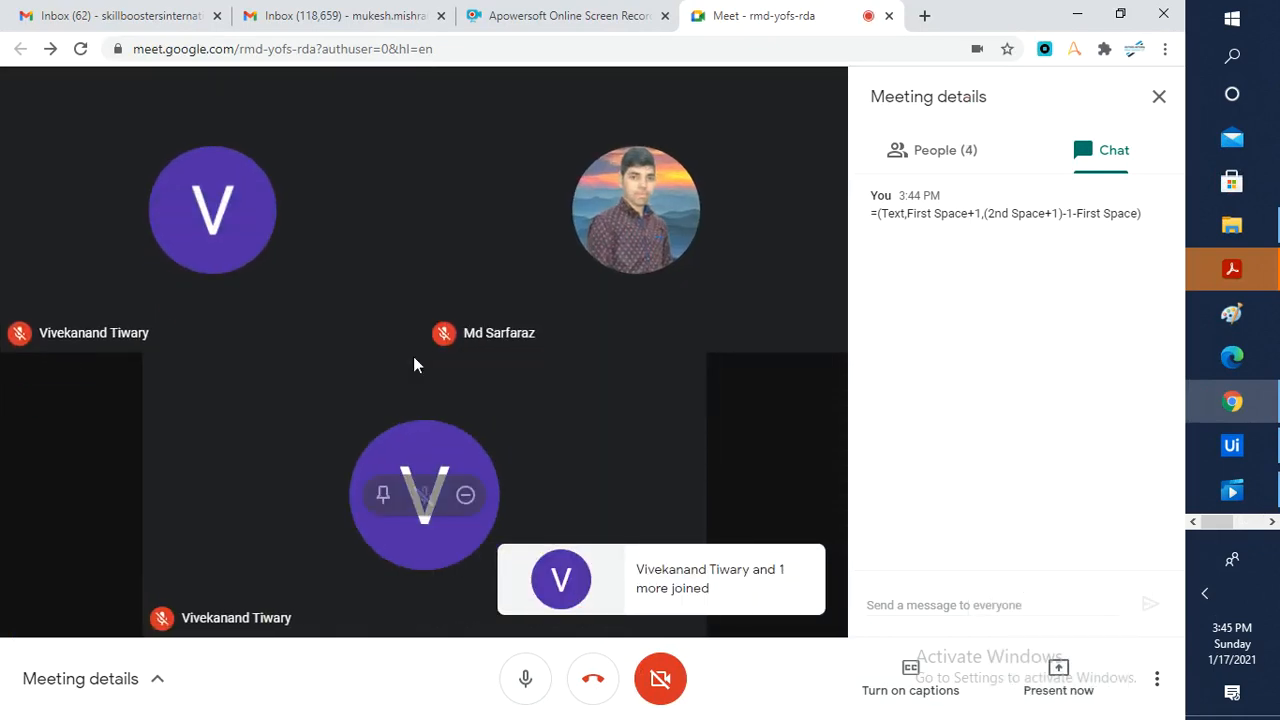
pyautogui.hotkey('alt', 'Tab')
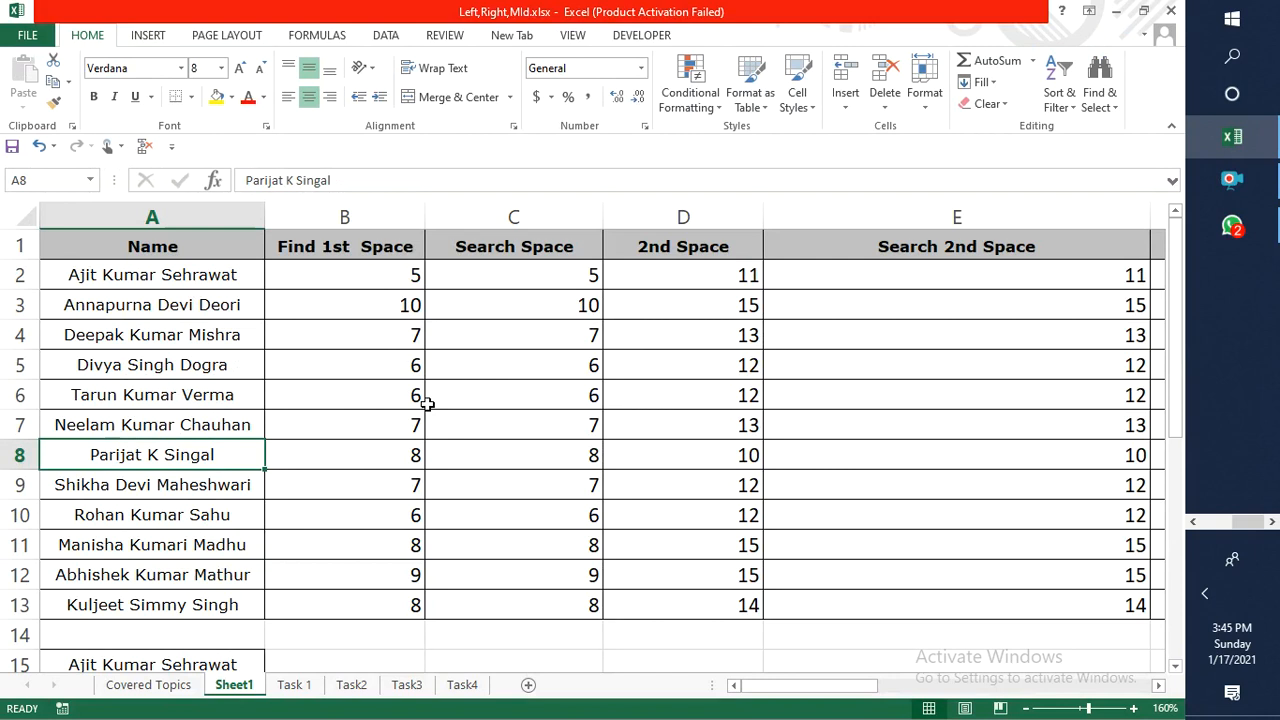
pyautogui.scroll(-2, 424, 403)
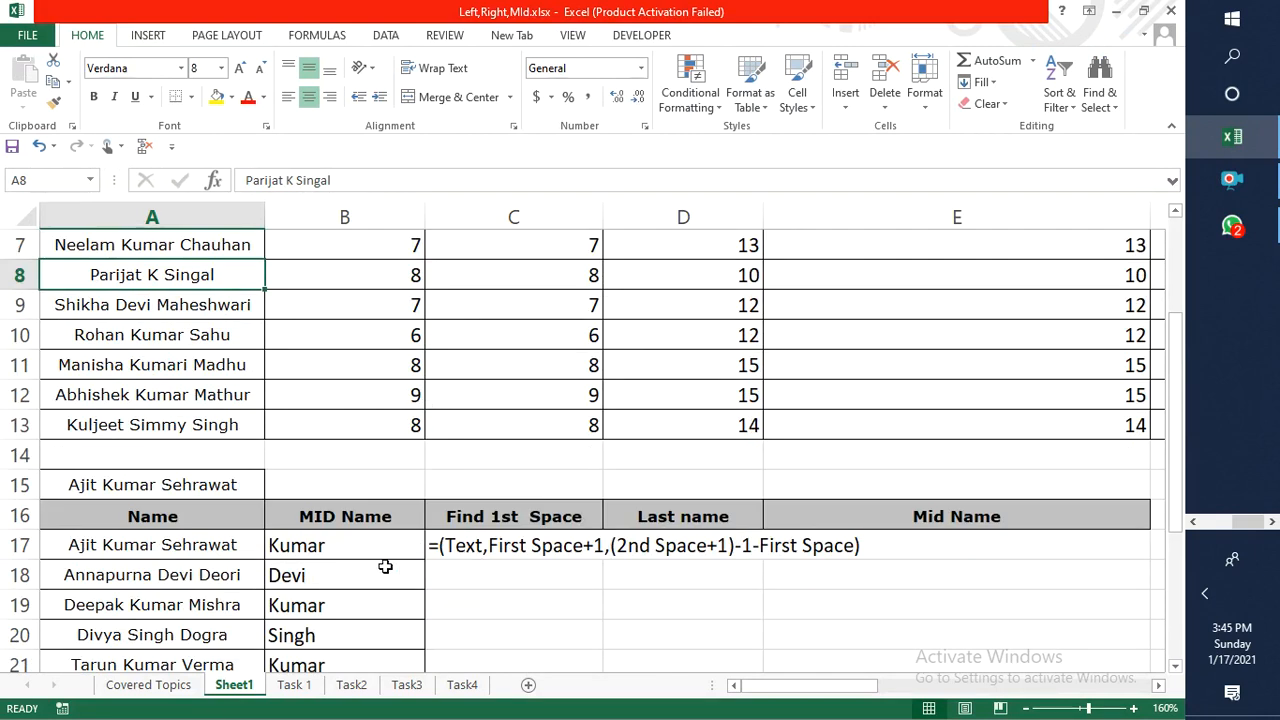
pyautogui.scroll(2, 400, 560)
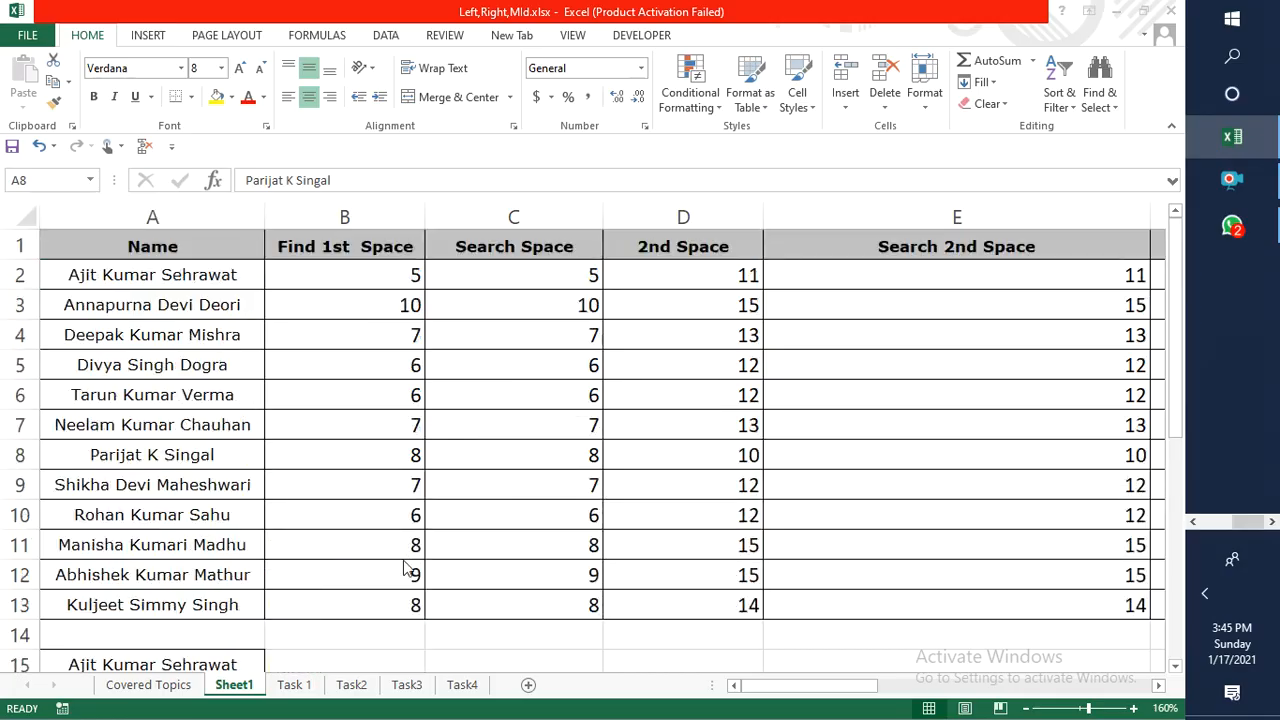
pyautogui.hotkey('alt', 'Tab')
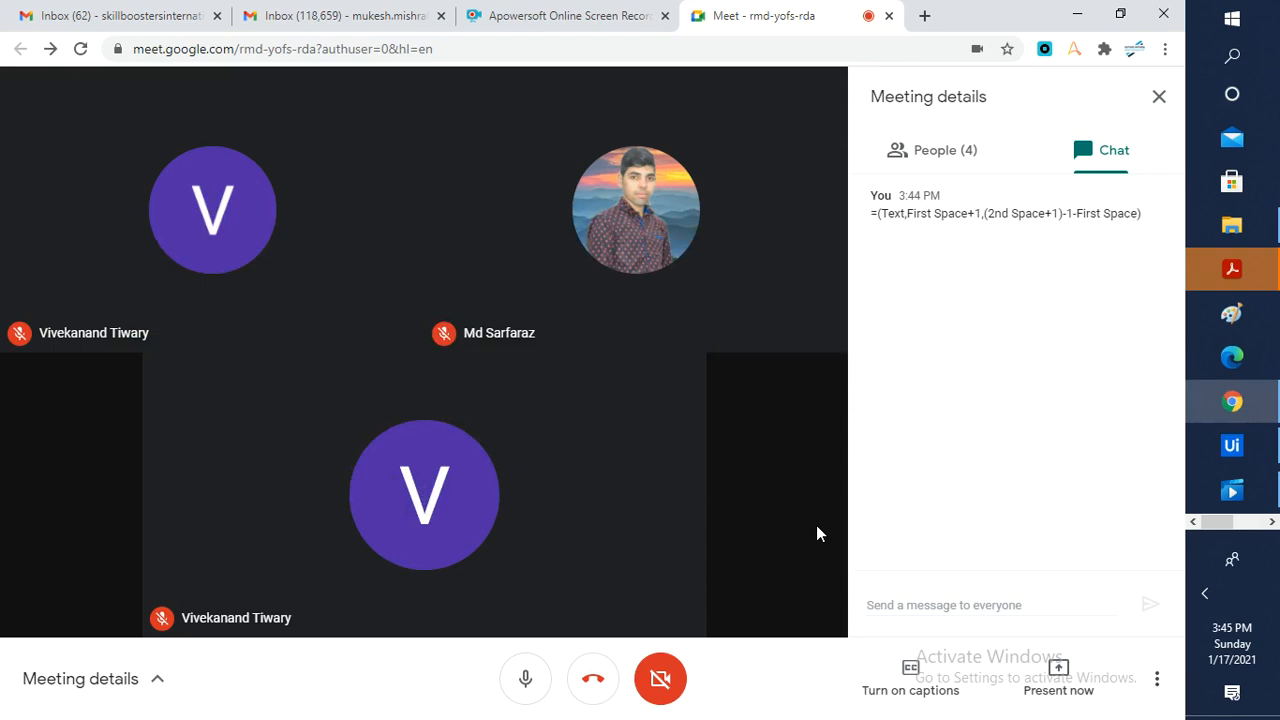
pyautogui.hotkey('alt', 'Tab')
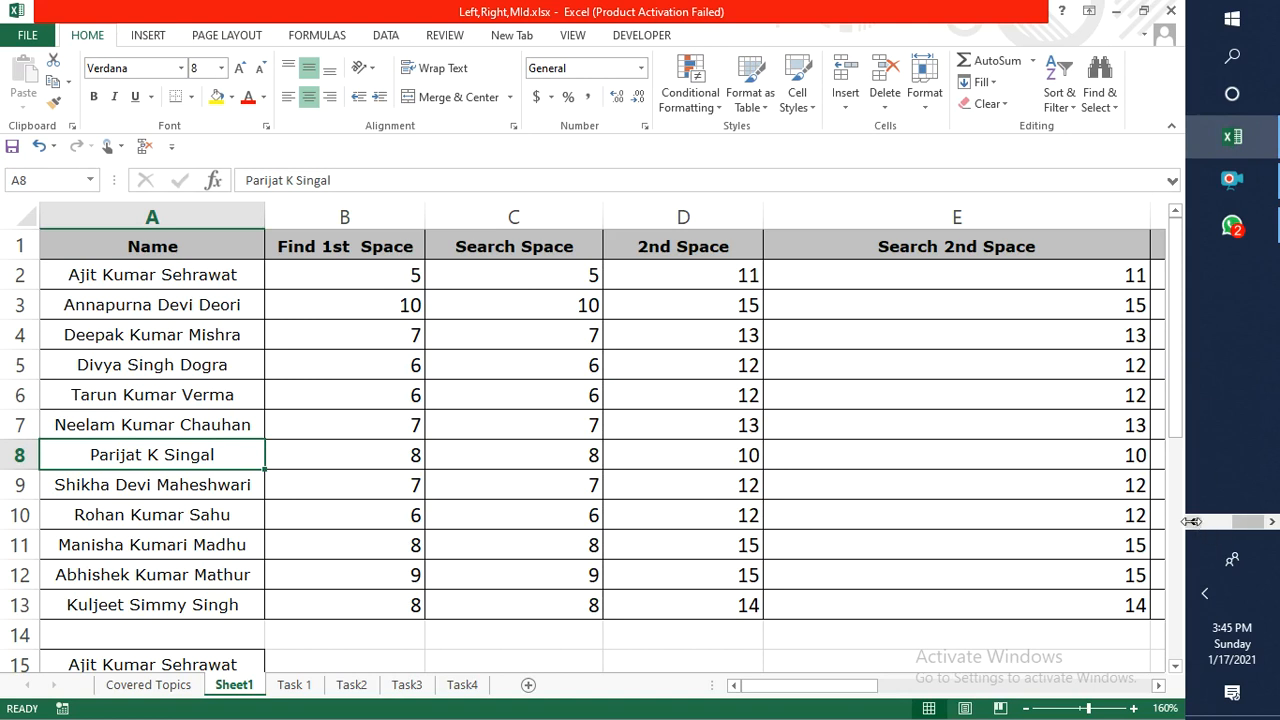
pyautogui.hotkey('alt', 'Tab')
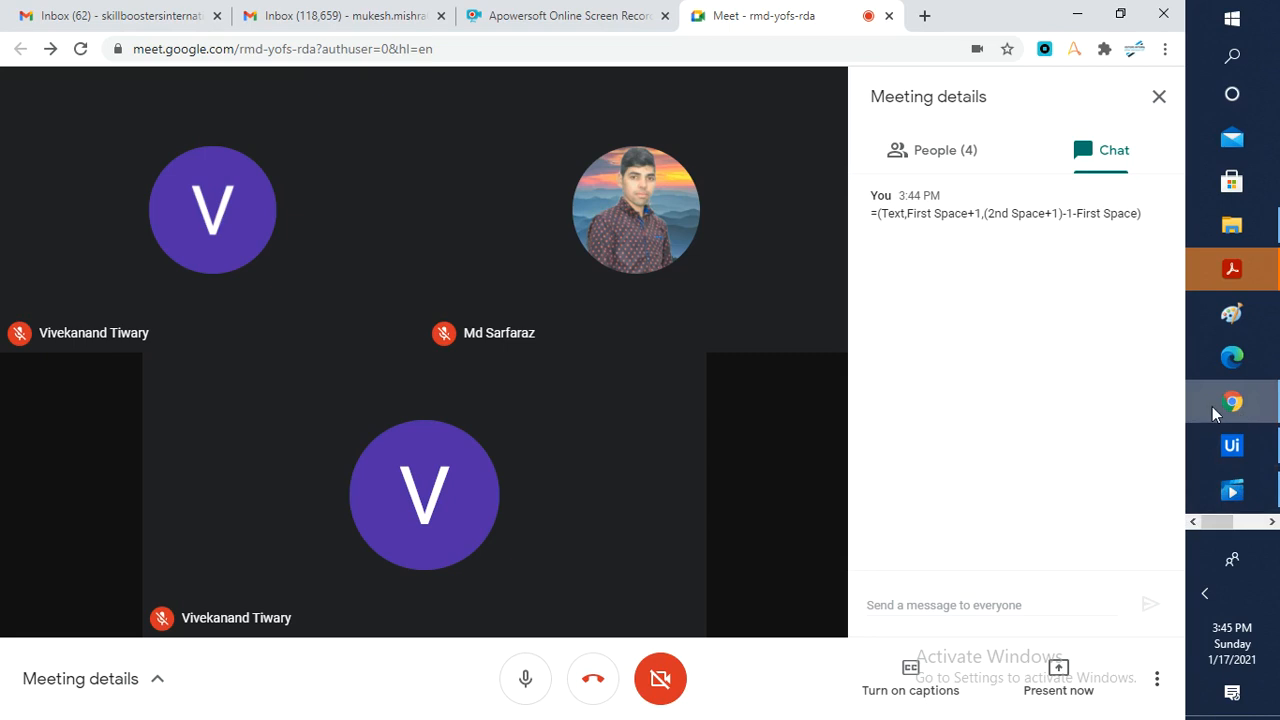
# Check the 360° POWER TRAINING group chat in WhatsApp and return to the Google Meet call in Chrome.
pyautogui.click(1272, 521)
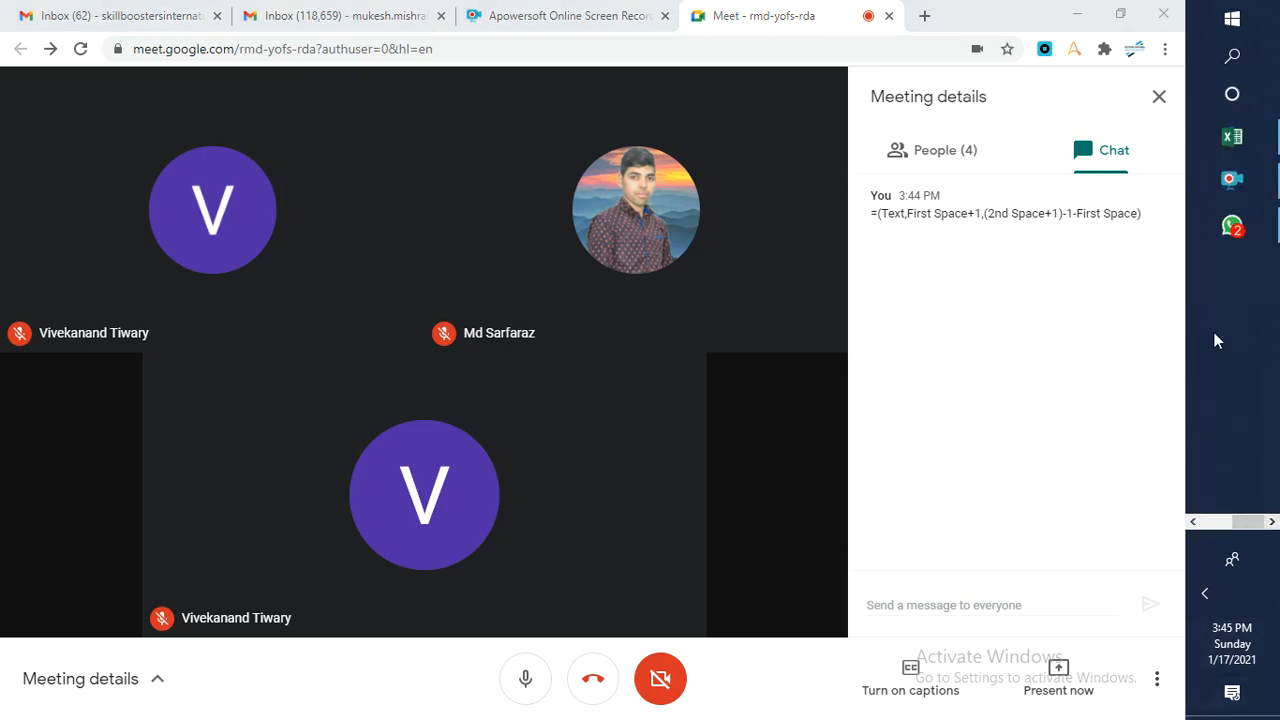
pyautogui.click(1232, 226)
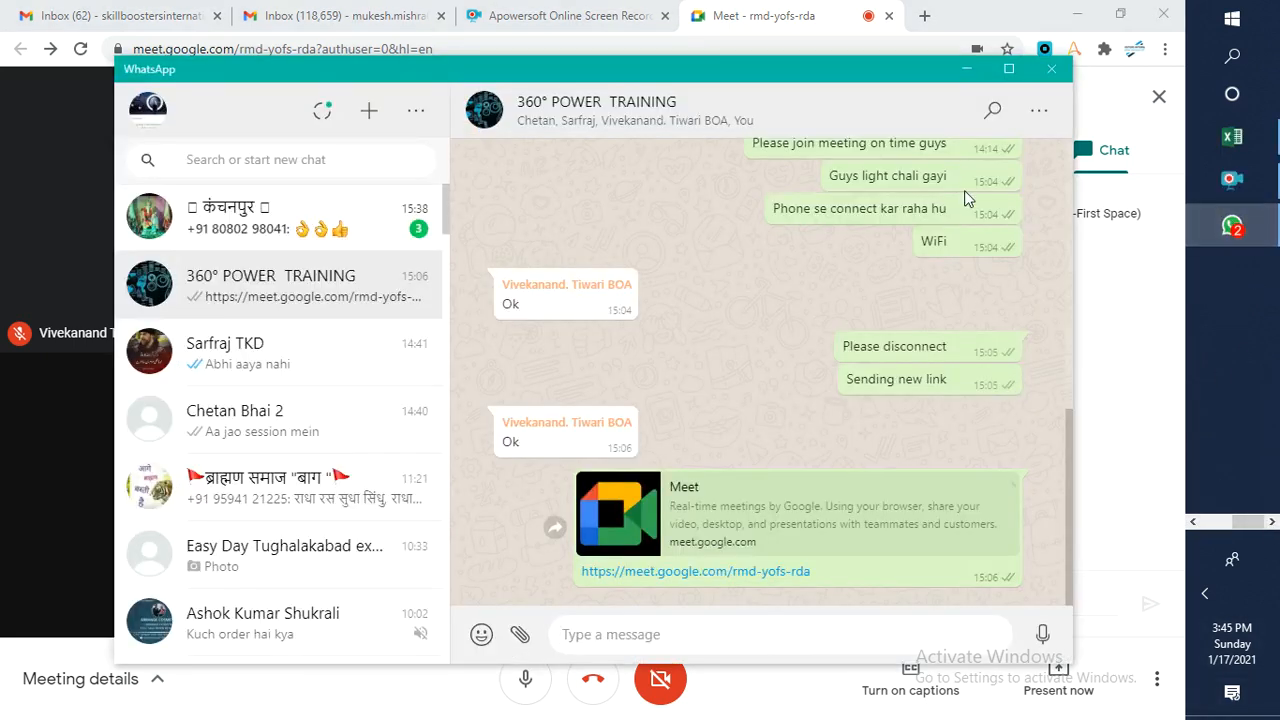
pyautogui.click(966, 69)
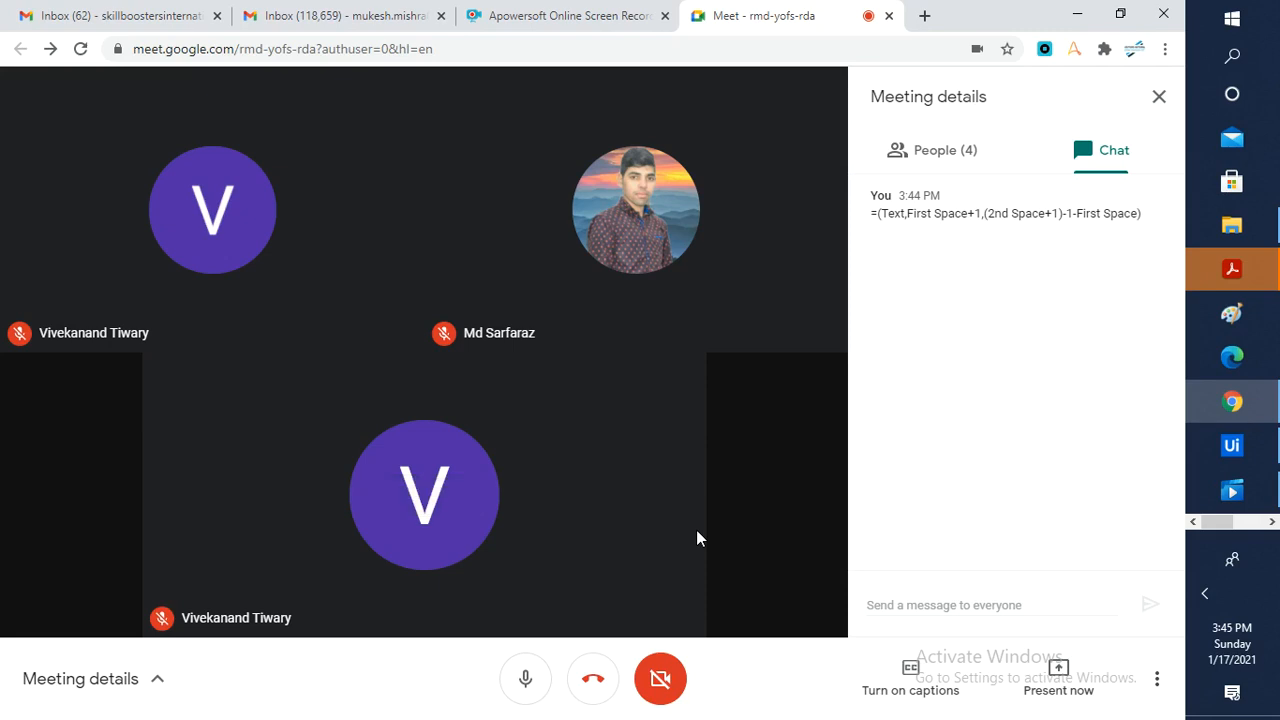
pyautogui.click(1238, 450)
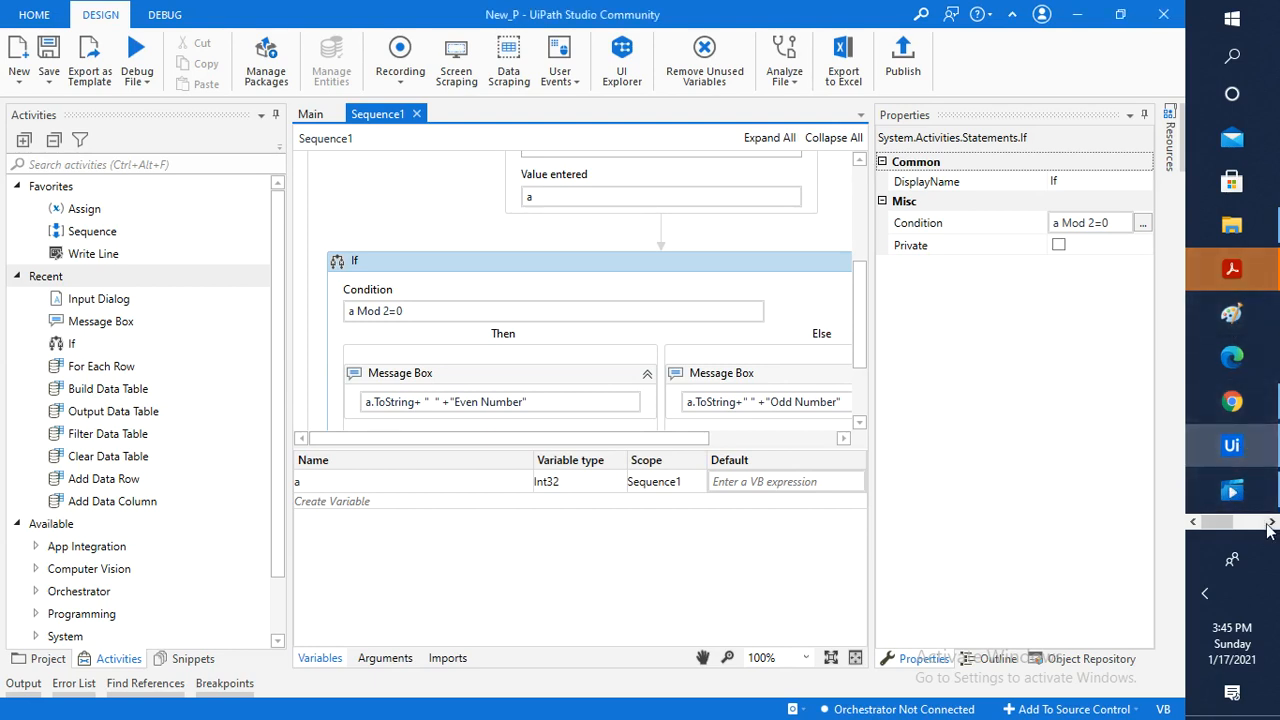
pyautogui.click(1268, 524)
pyautogui.click(1236, 230)
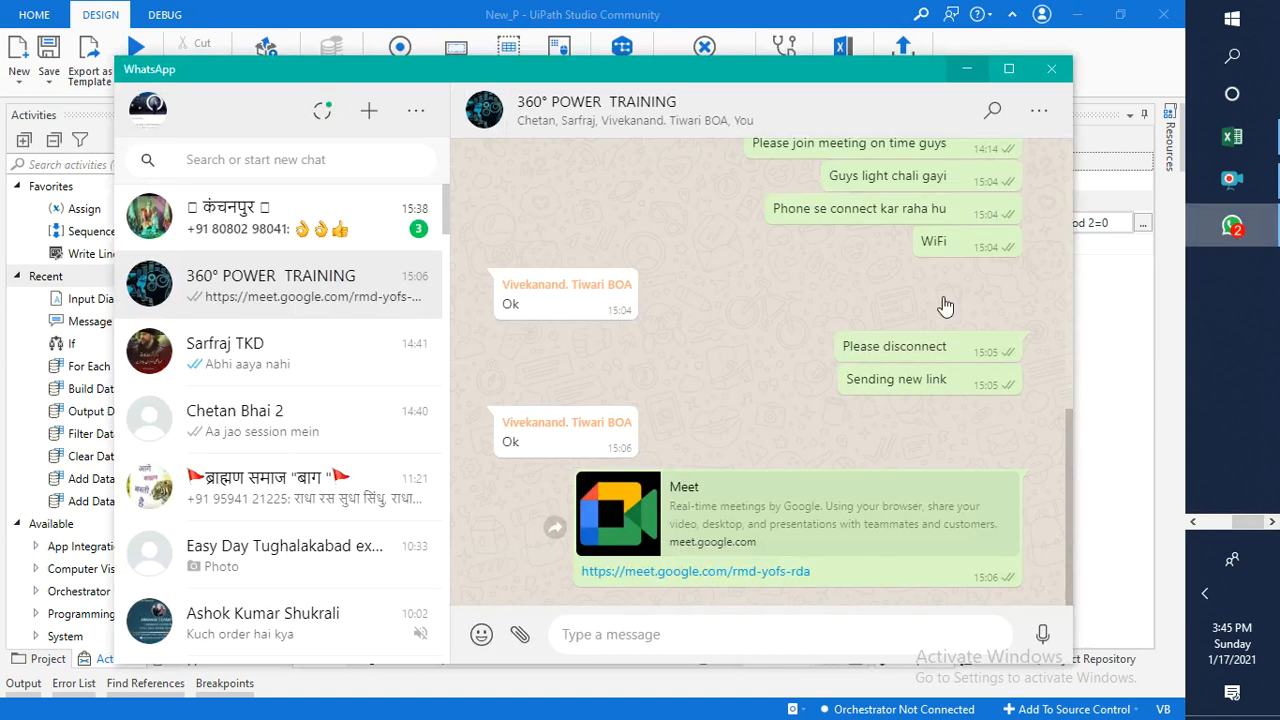
pyautogui.click(966, 68)
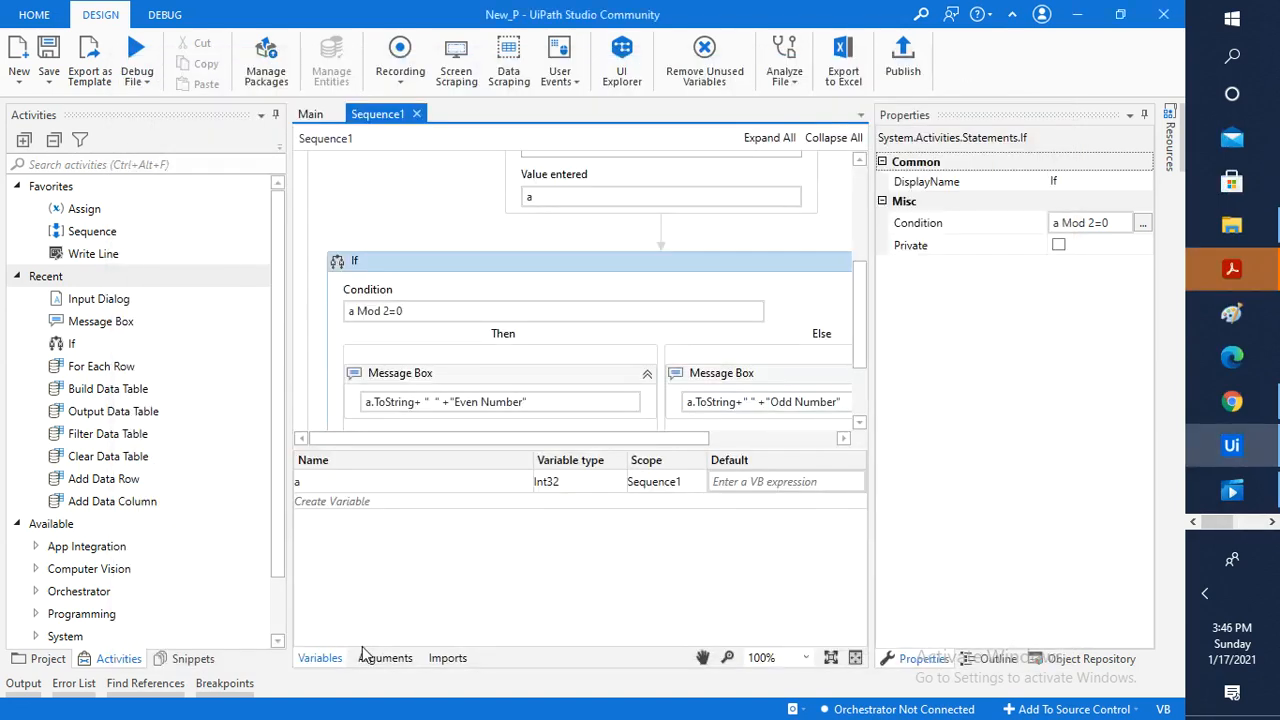
pyautogui.click(1232, 401)
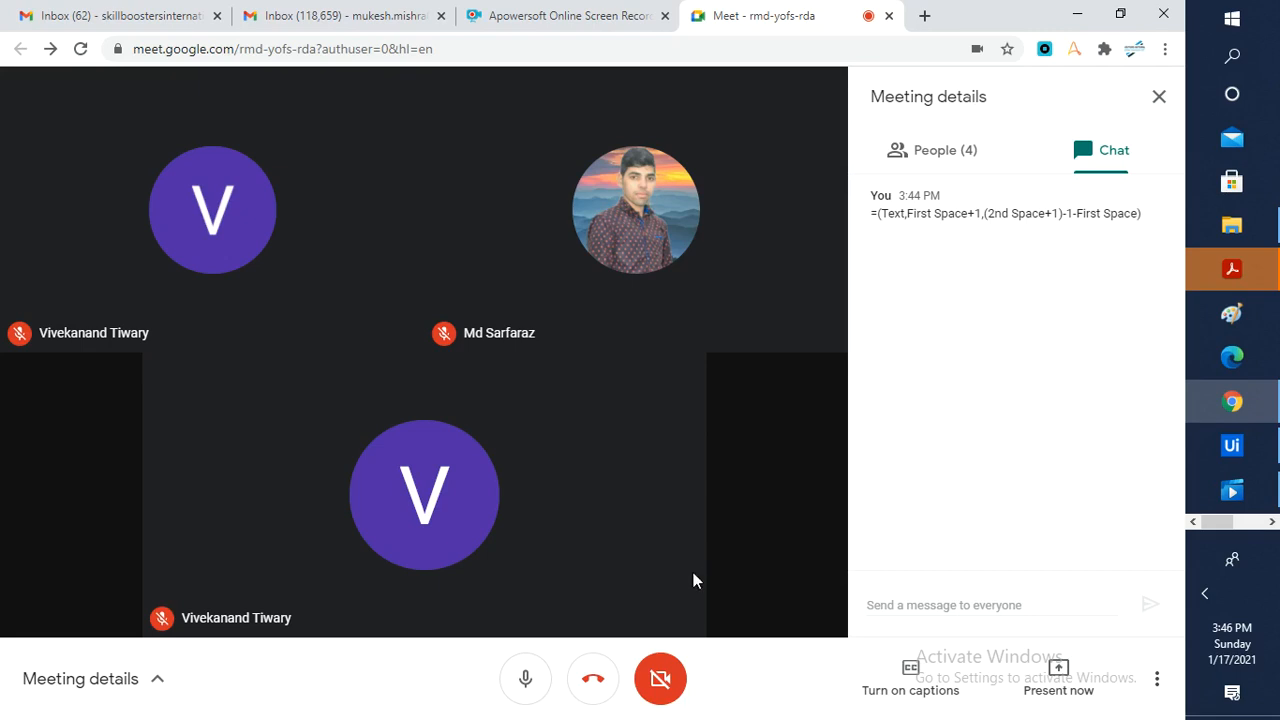
# Follow the participant's shared Excel sheet in the call and check the screen recorder's elapsed time, minimizing its toolbar again.
pyautogui.click(518, 688)
pyautogui.click(521, 686)
pyautogui.moveTo(558, 573)
pyautogui.click(1266, 523)
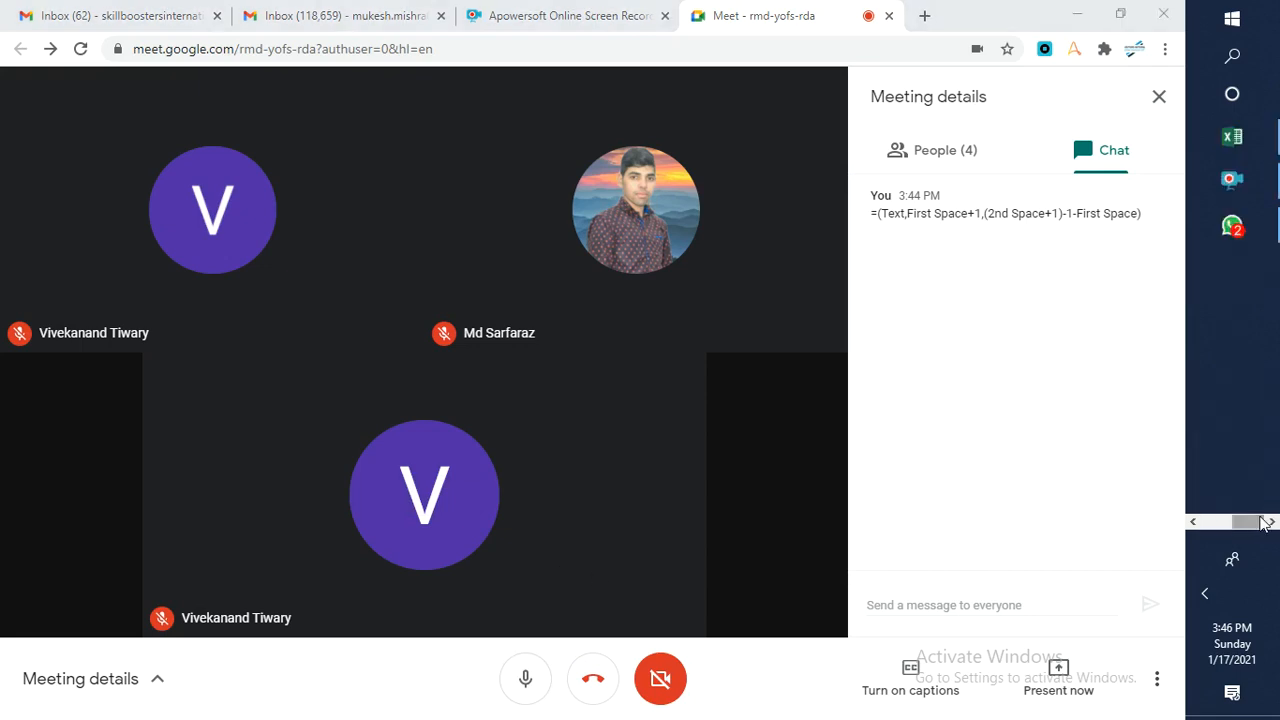
pyautogui.click(1232, 182)
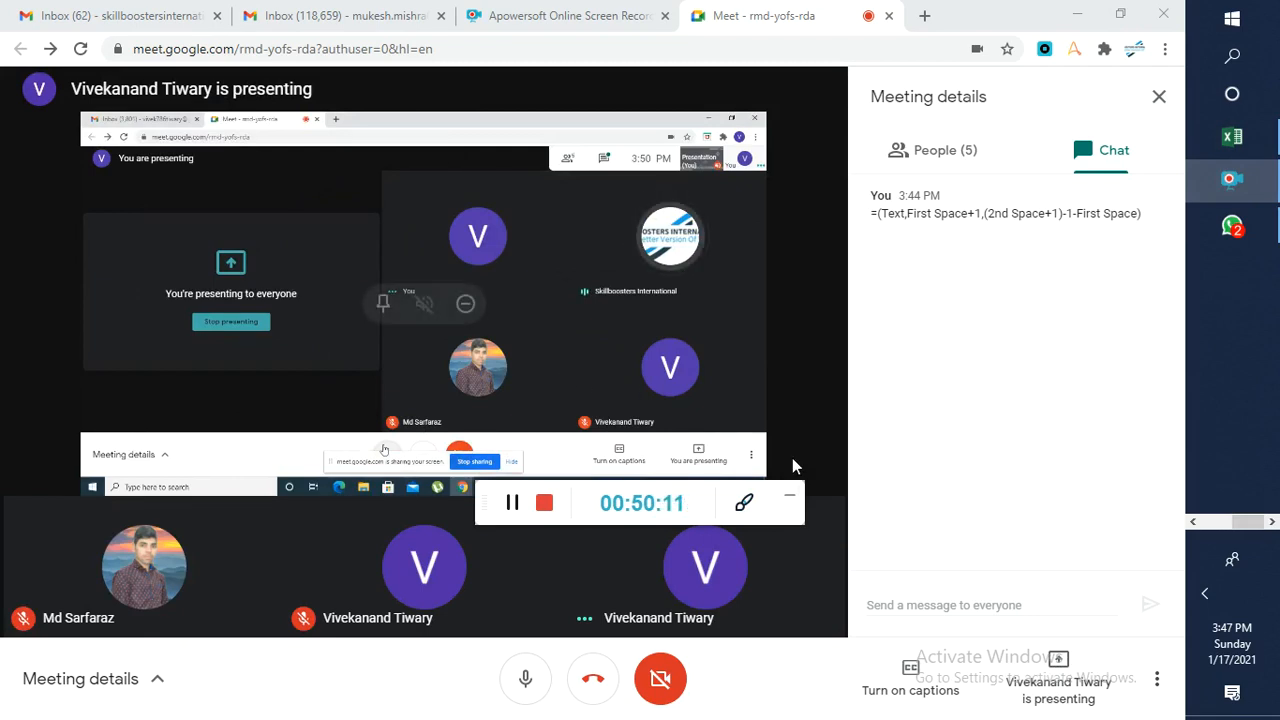
pyautogui.click(791, 500)
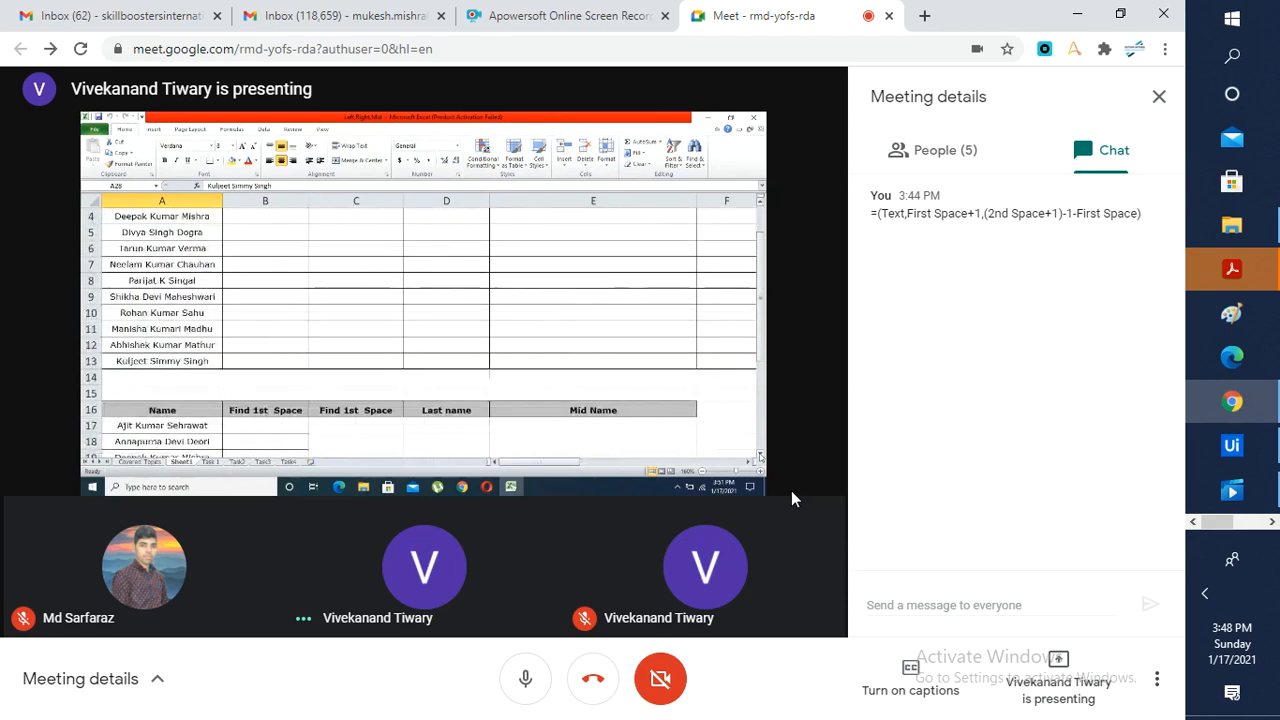
pyautogui.moveTo(648, 292)
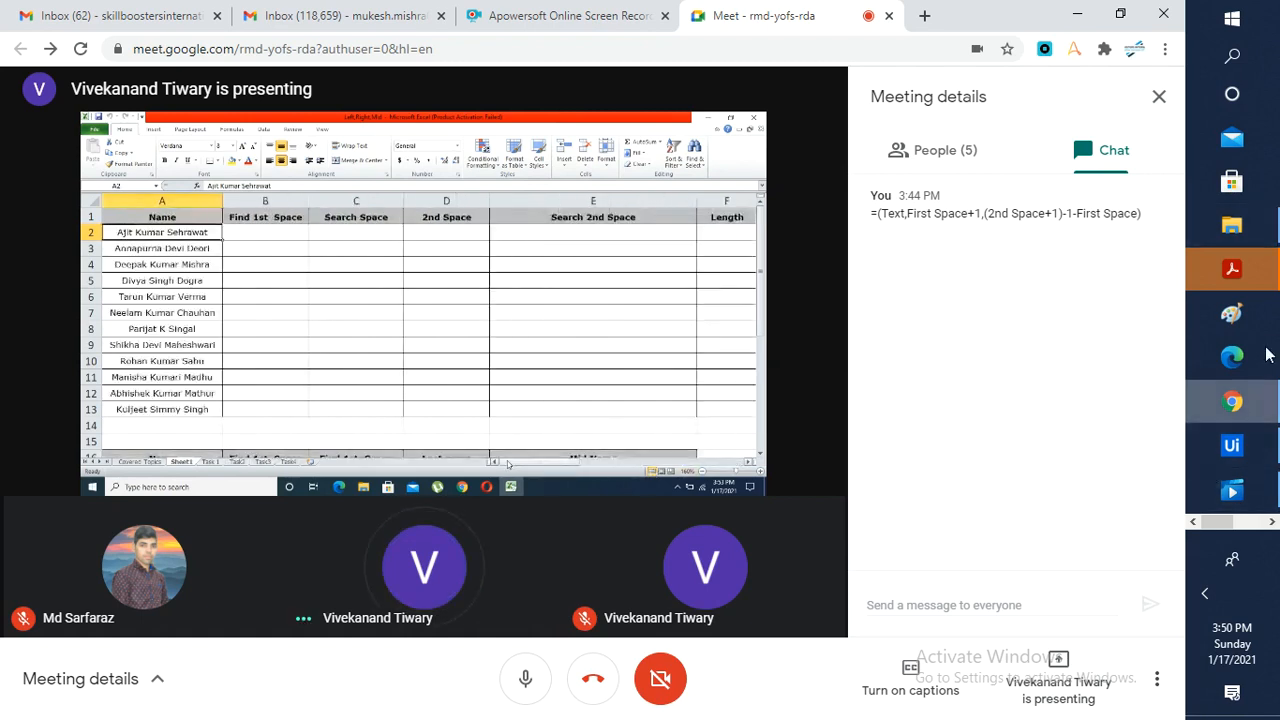
pyautogui.click(1270, 522)
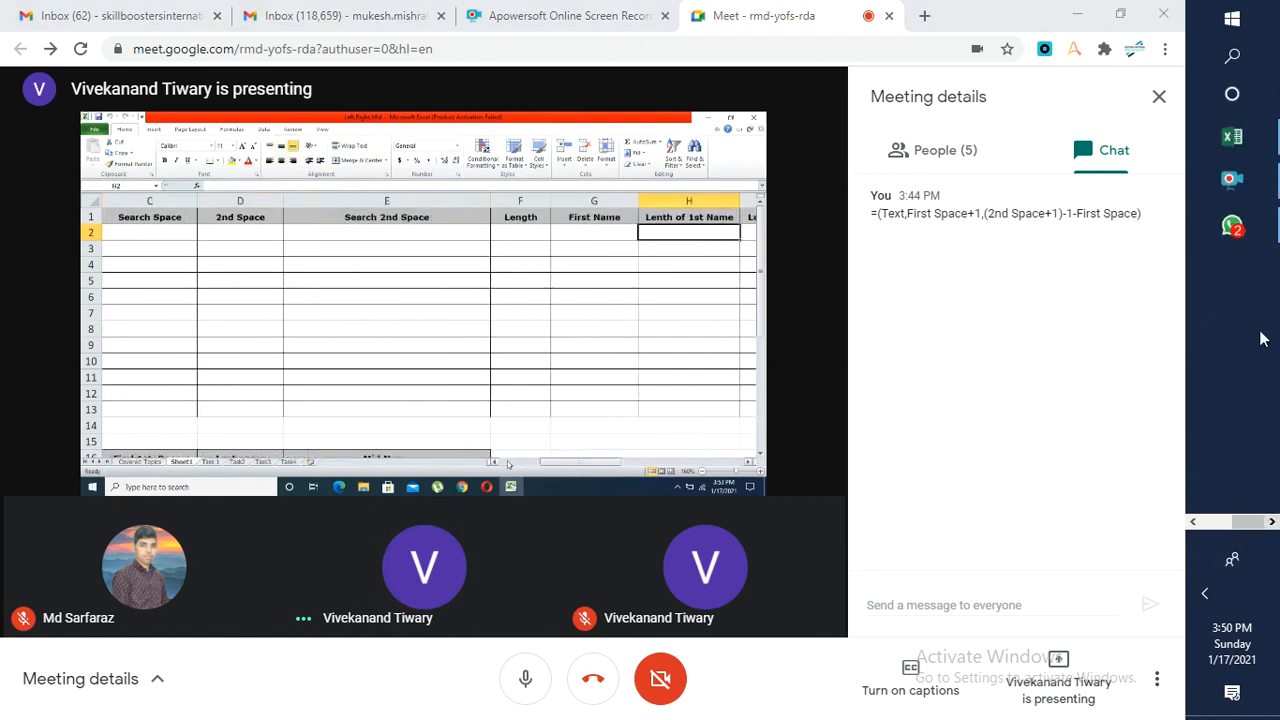
pyautogui.click(1232, 183)
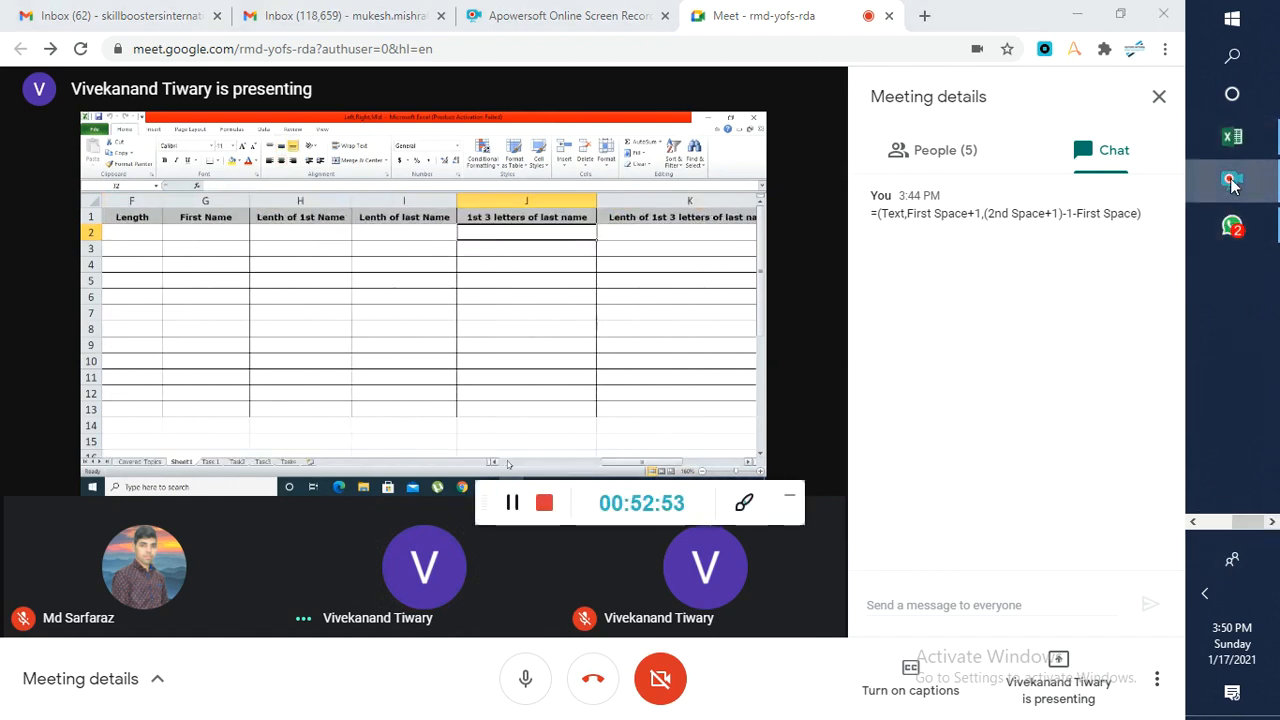
pyautogui.click(790, 499)
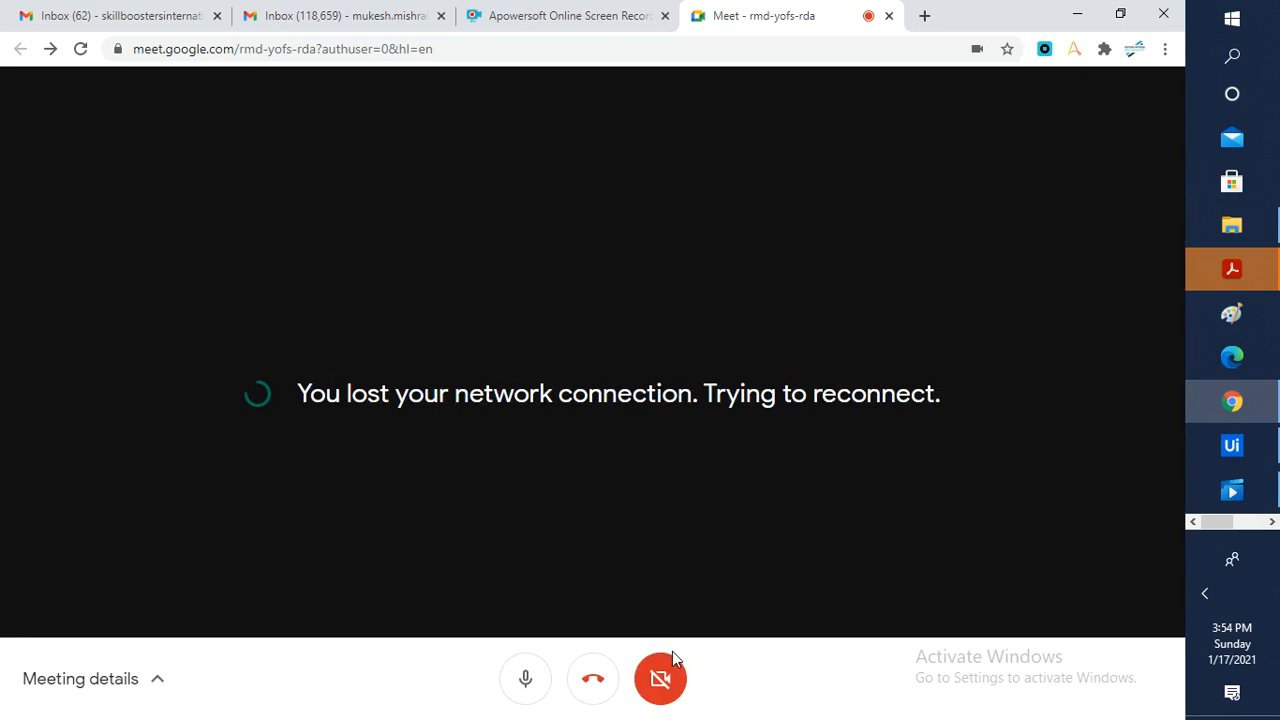
pyautogui.click(1234, 495)
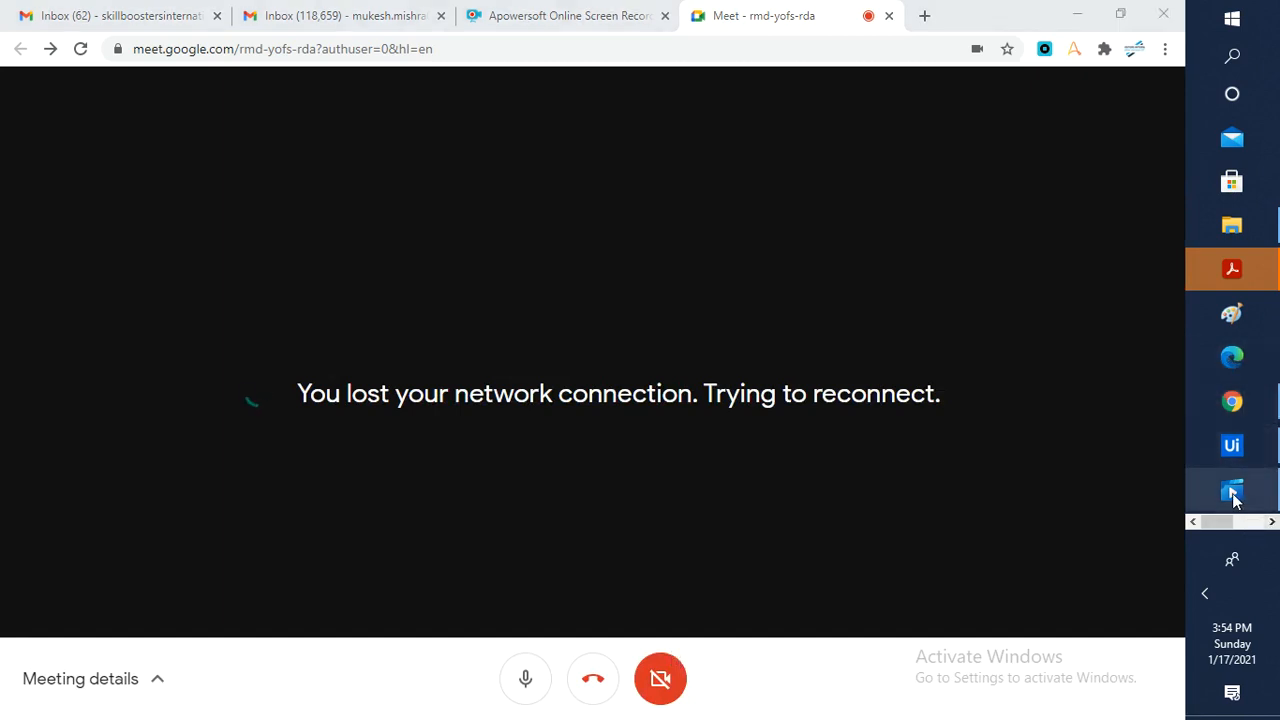
# Check the screen recorder's elapsed time during the call and minimize its toolbar again.
pyautogui.click(1273, 523)
pyautogui.click(1234, 158)
pyautogui.click(1232, 180)
pyautogui.click(527, 506)
pyautogui.click(508, 500)
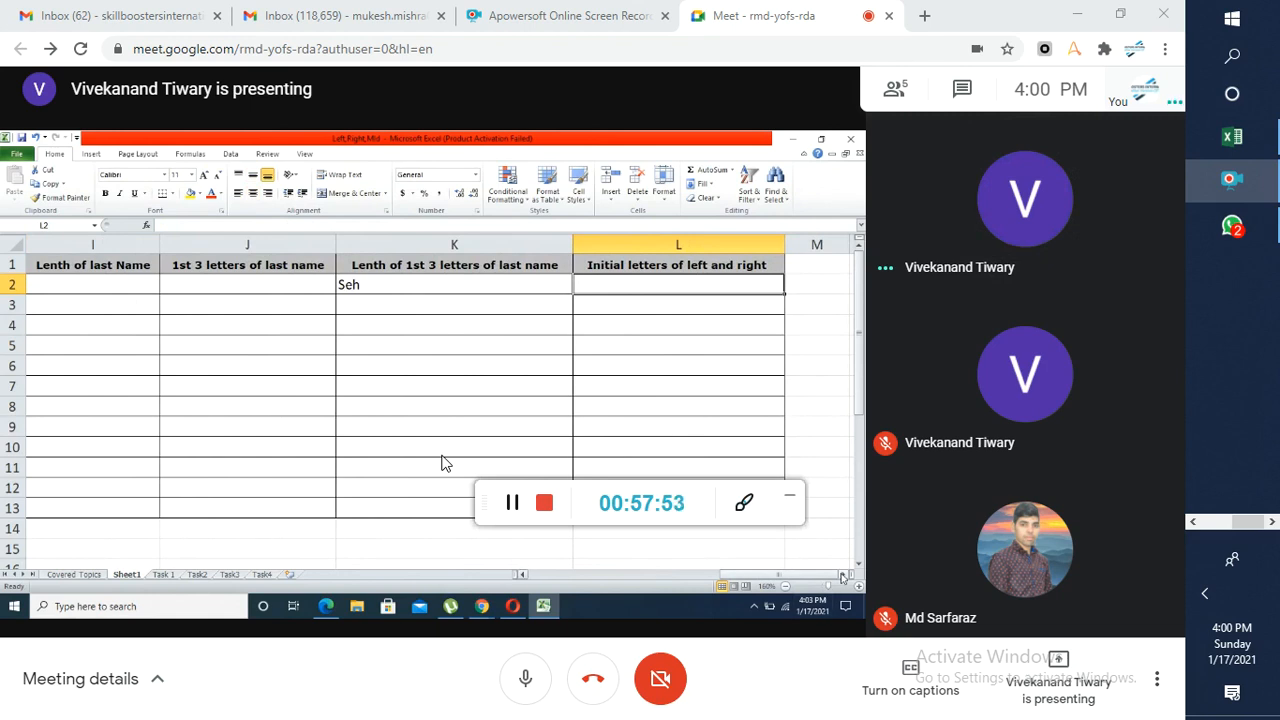
pyautogui.click(791, 497)
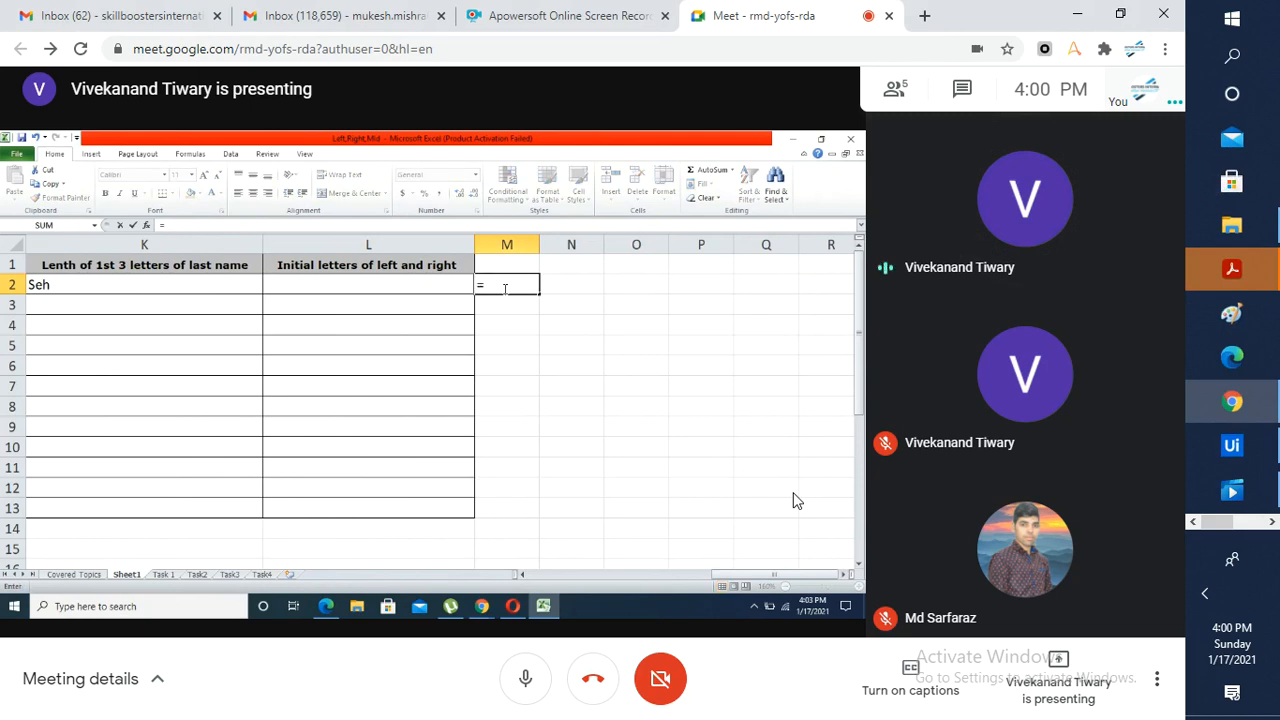
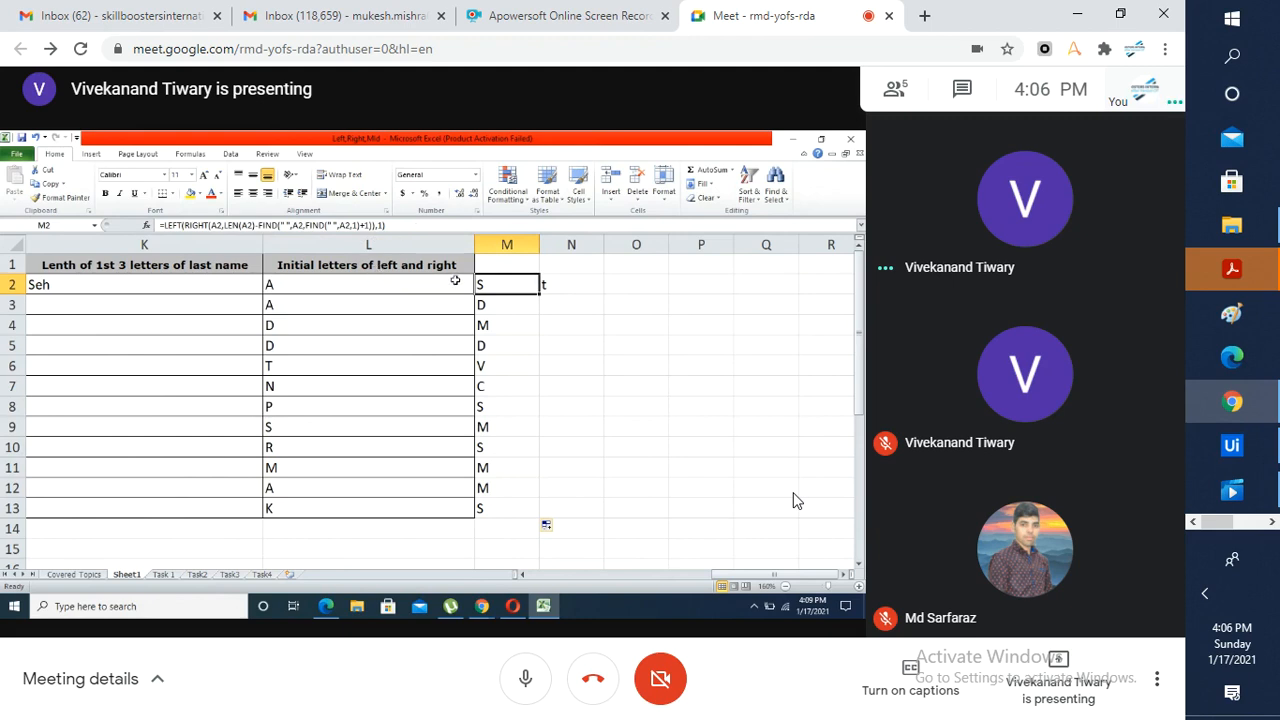
# Copy M2's last-name initial formula and append it with & to L2's formula =LEFT(A2,1)&" ".
pyautogui.hotkey('ctrl', 'c')
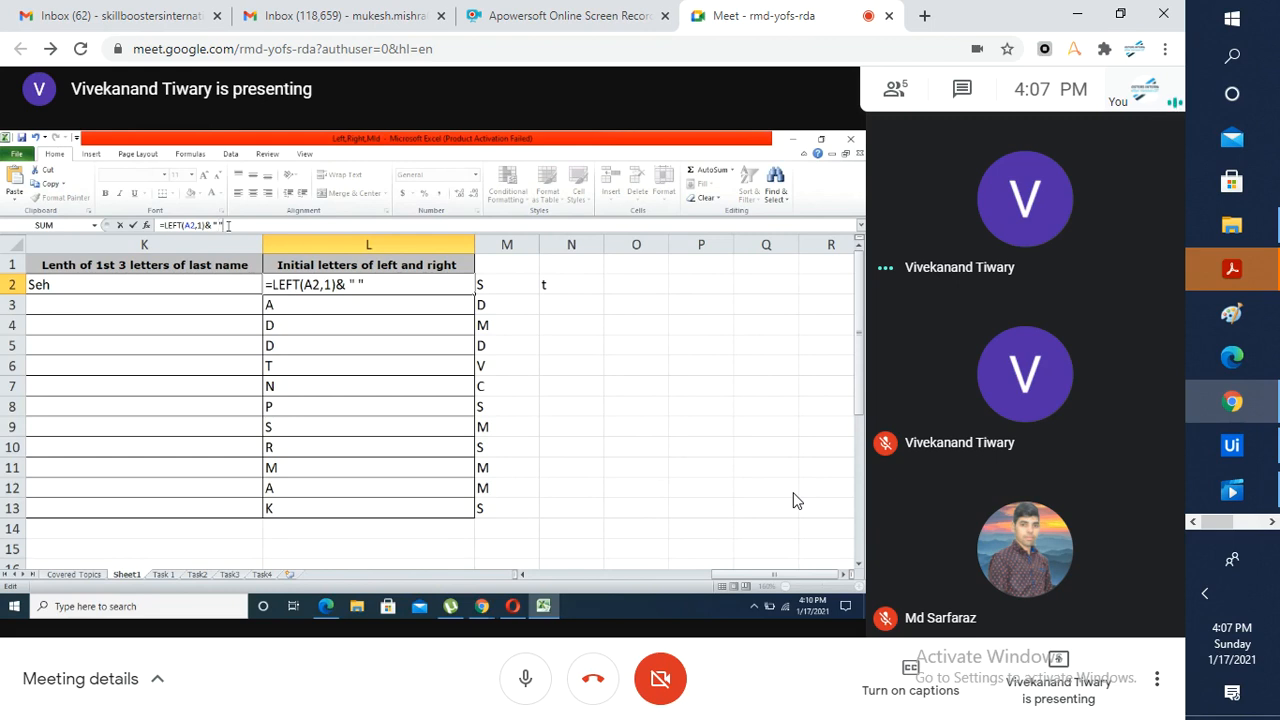
pyautogui.write('&')
pyautogui.hotkey('ctrl', 'v')
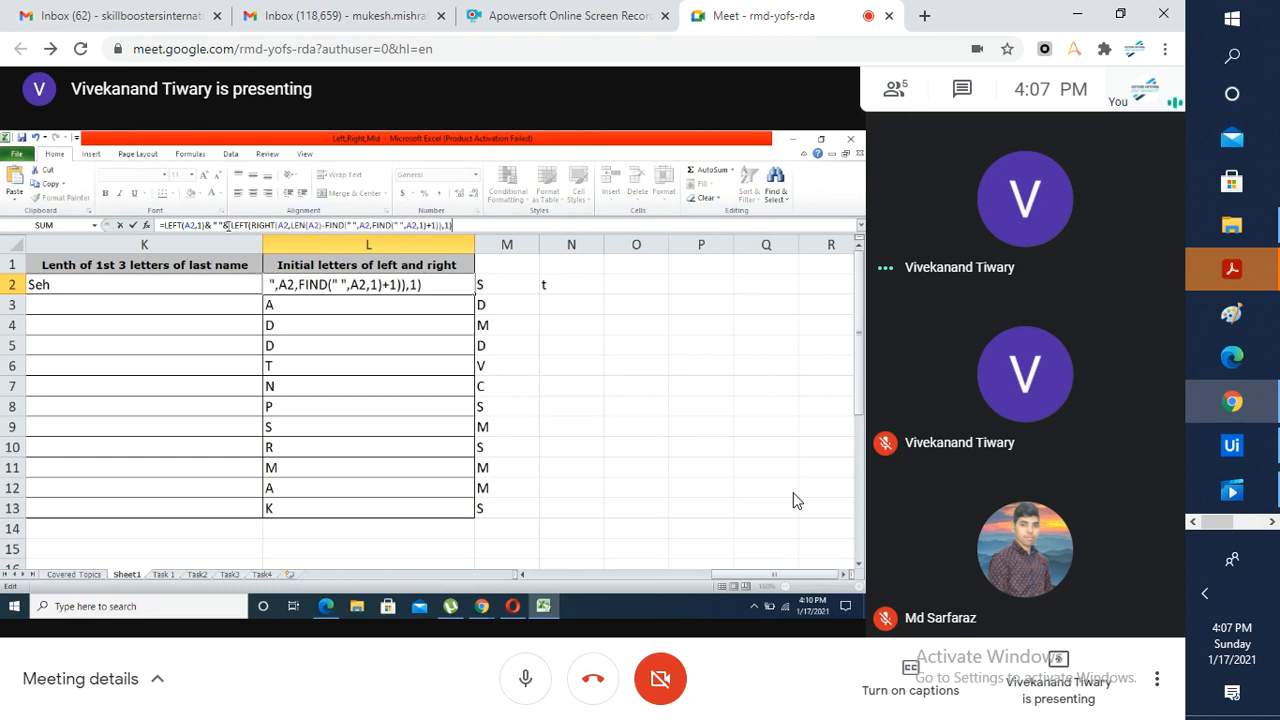
pyautogui.press('Return')
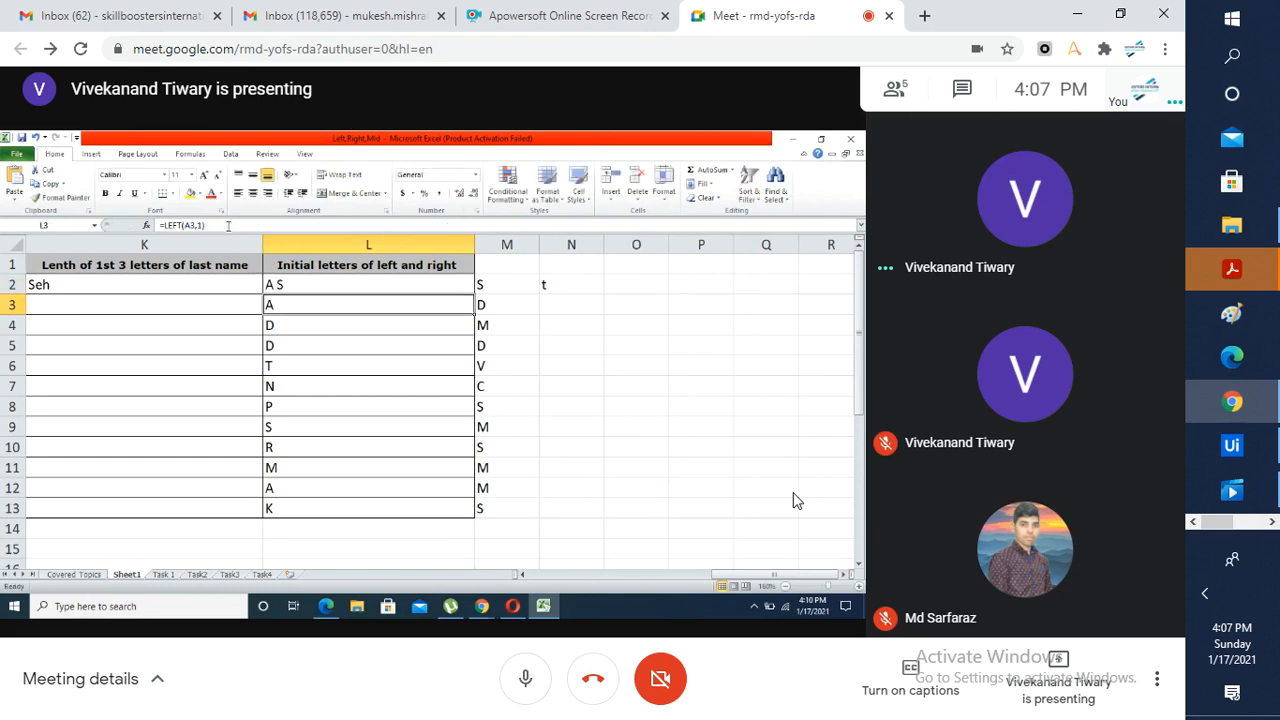
# Edit L2's combined initials formula, adding a period after the space in the quoted separator.
pyautogui.doubleClick(336, 285)
pyautogui.press('Return')
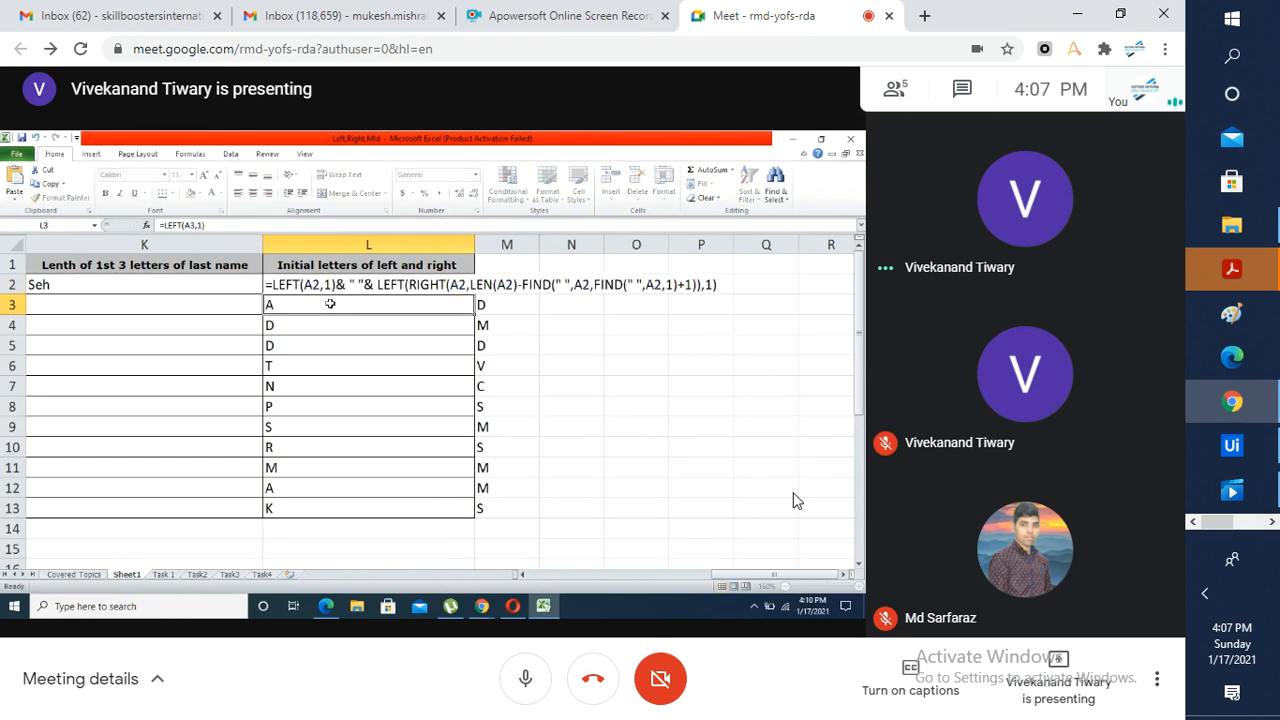
pyautogui.click(366, 285)
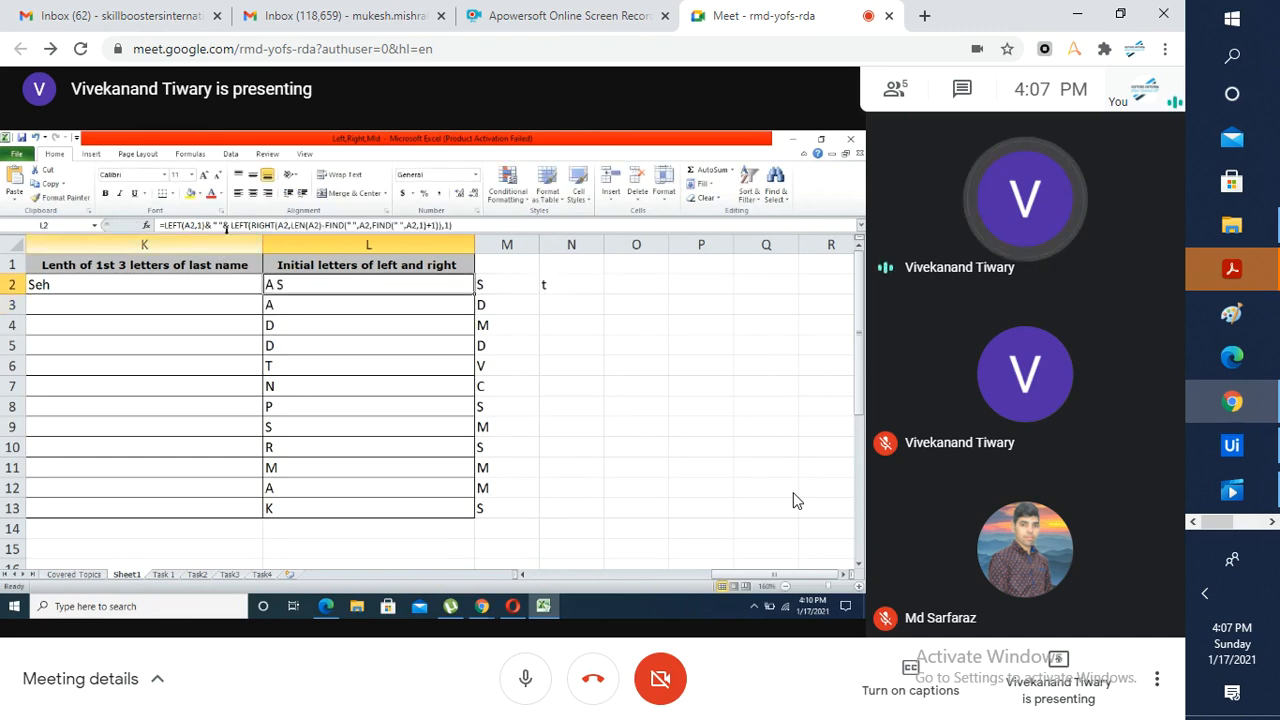
pyautogui.click(220, 226)
pyautogui.write('.')
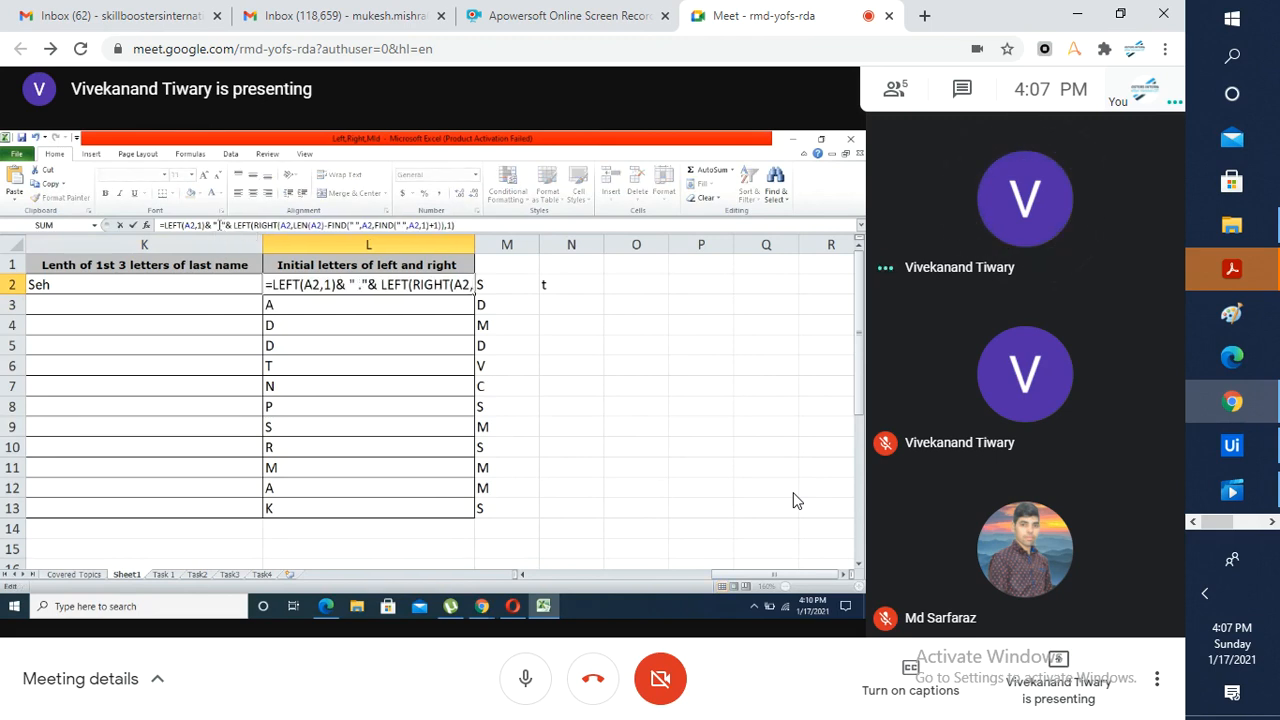
pyautogui.press('Return')
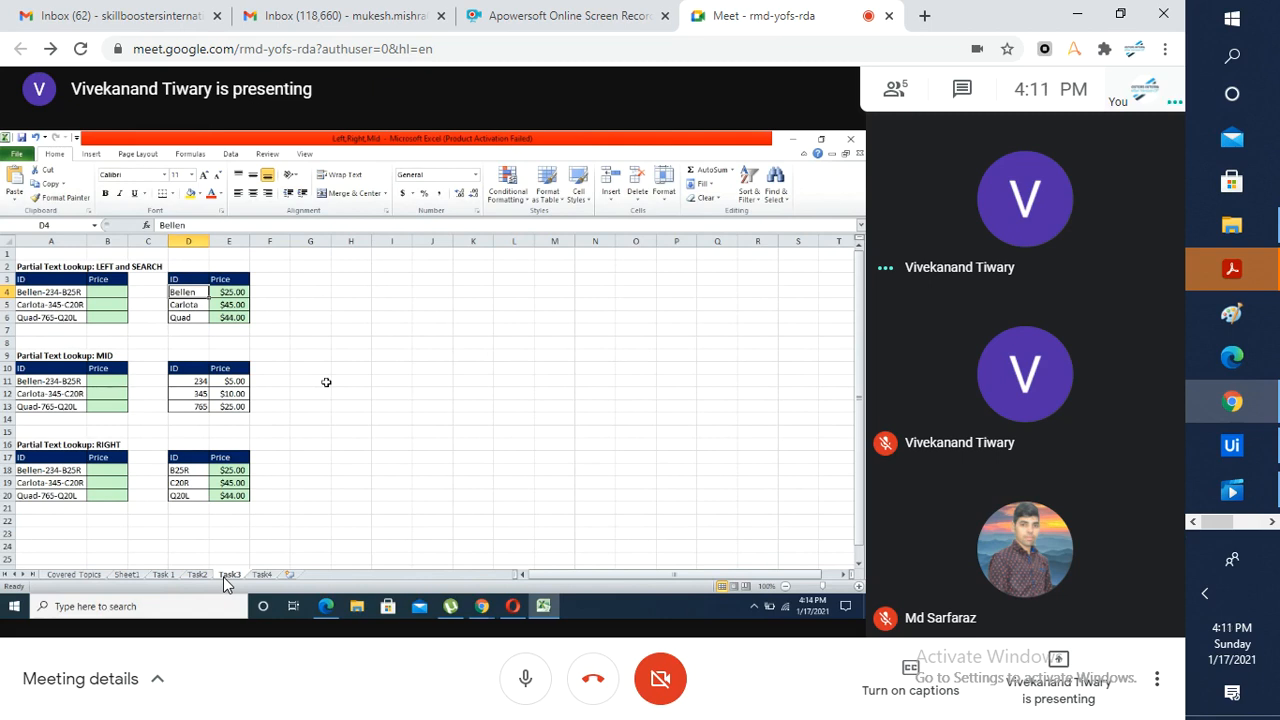
# Select cell H4 on Task3 and mute and unmute the meeting microphone while following the participant's helper formula.
pyautogui.click(353, 292)
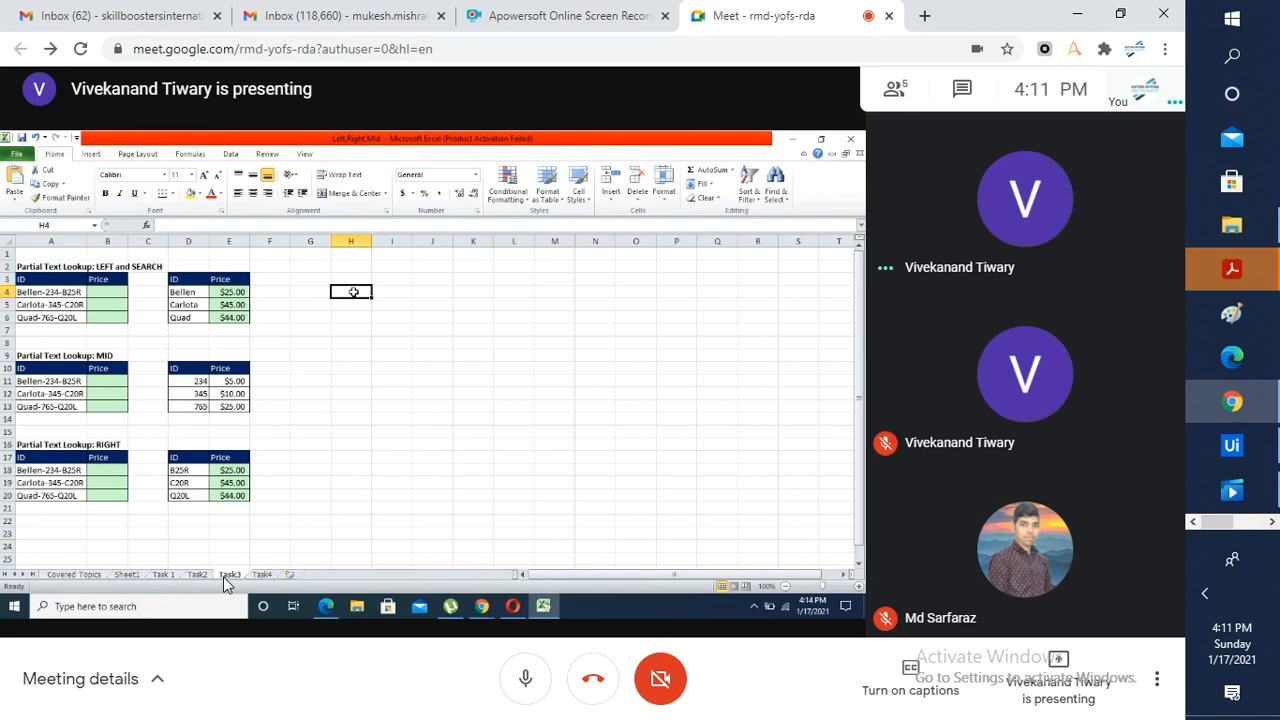
pyautogui.click(530, 682)
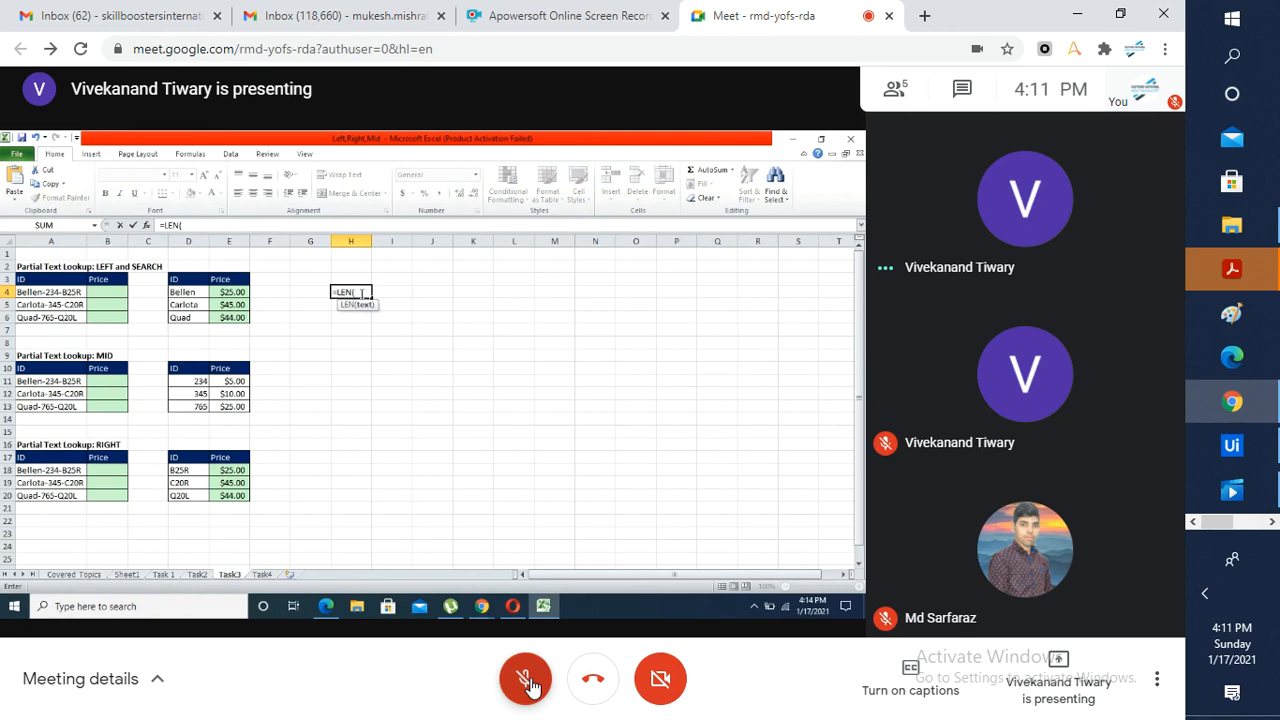
pyautogui.click(528, 684)
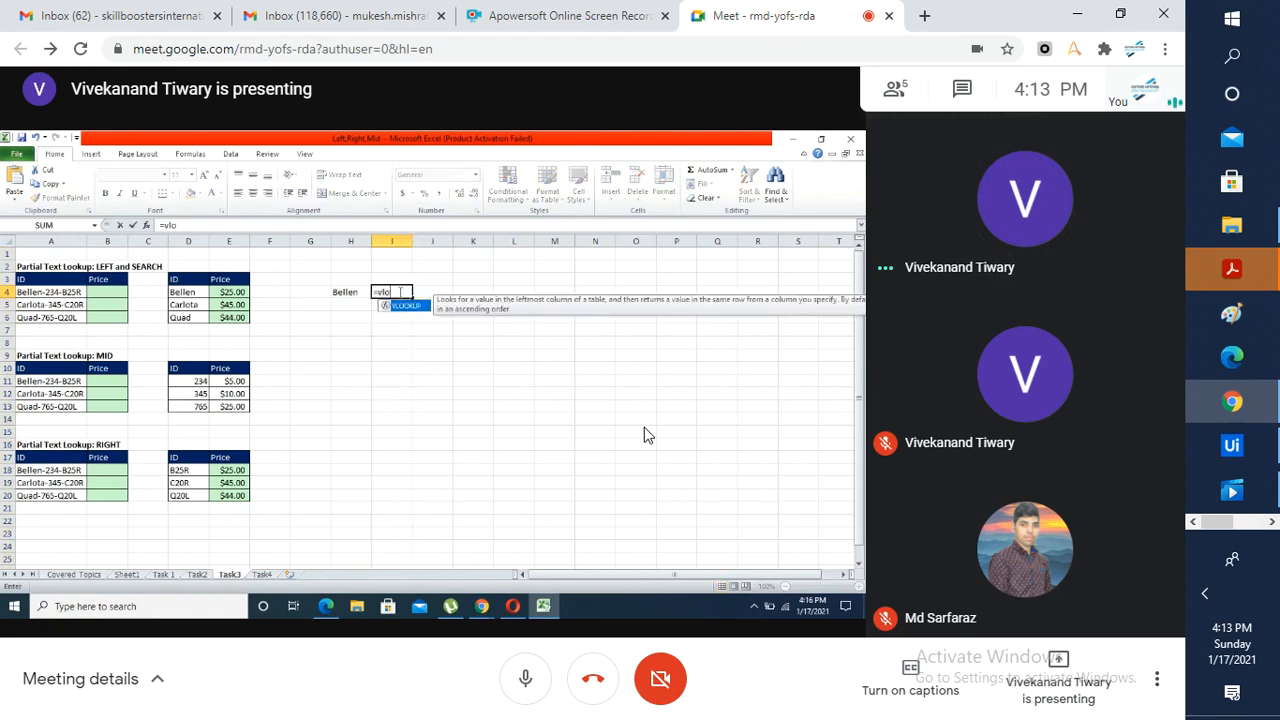
pyautogui.click(521, 688)
pyautogui.click(521, 688)
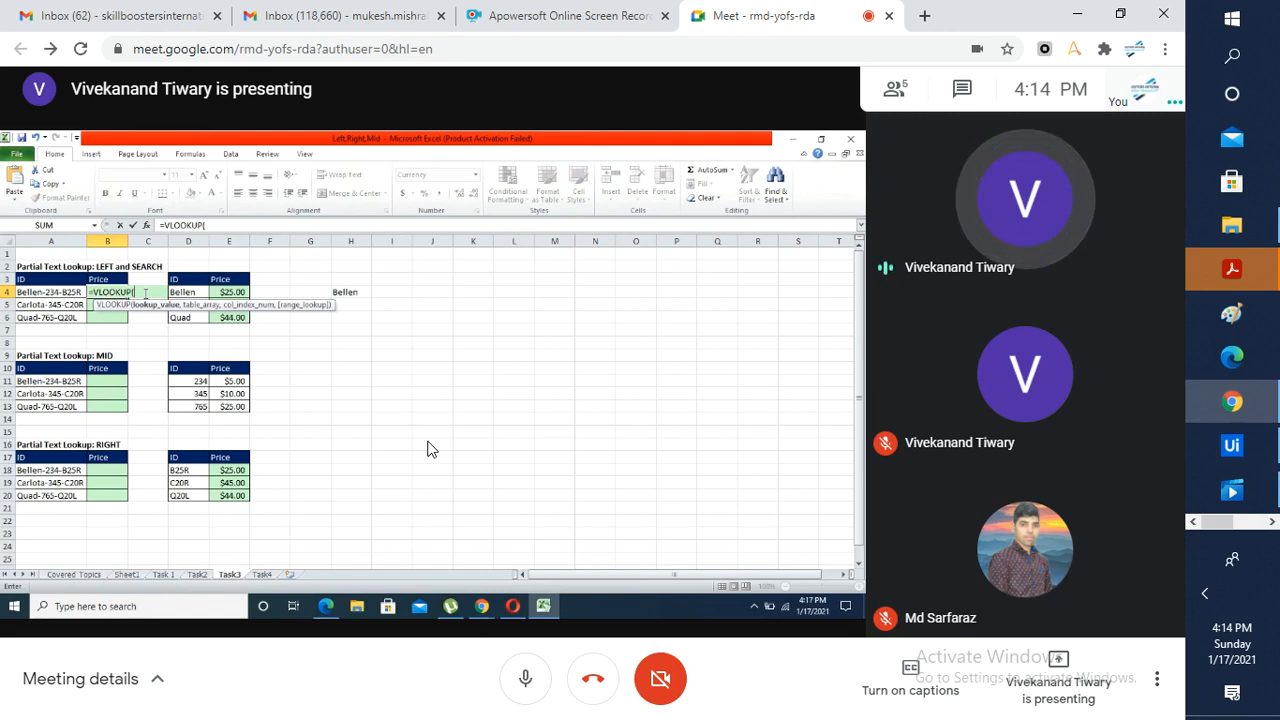
# Mute and unmute the call microphone between remarks while following the VLOOKUP formula with LEFT and FIND in B4.
pyautogui.click(525, 678)
pyautogui.click(525, 678)
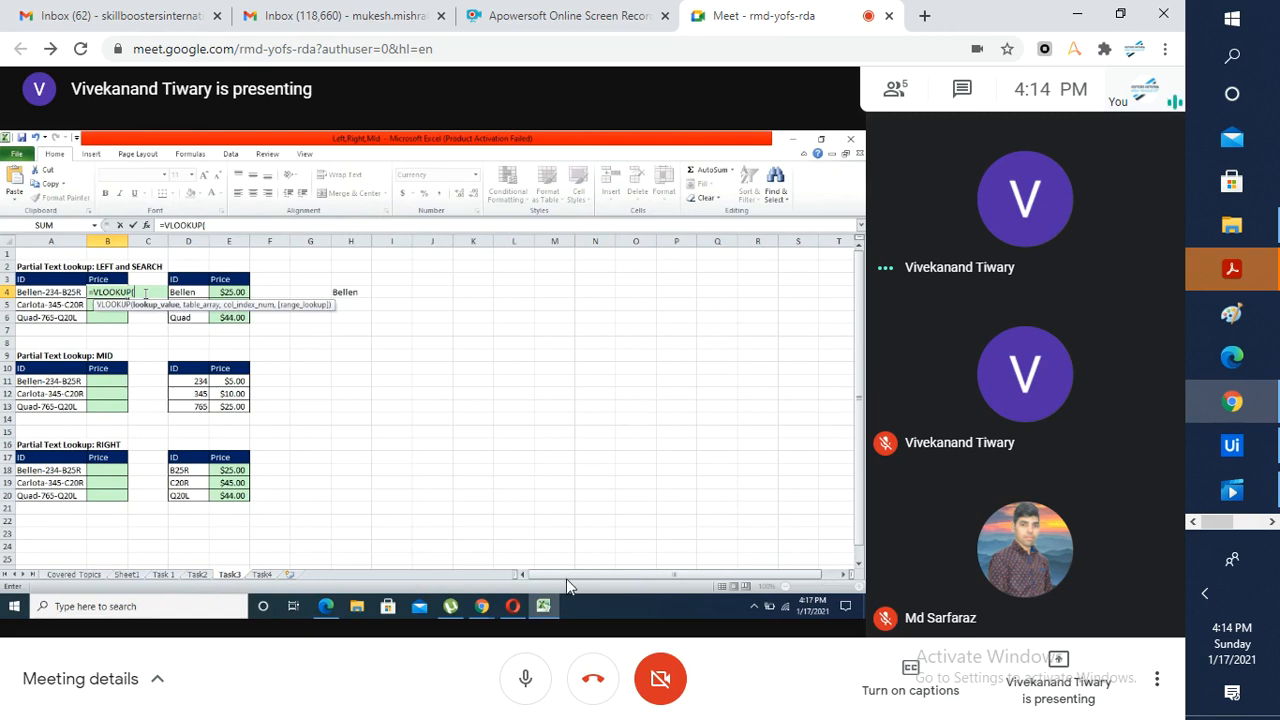
pyautogui.click(525, 686)
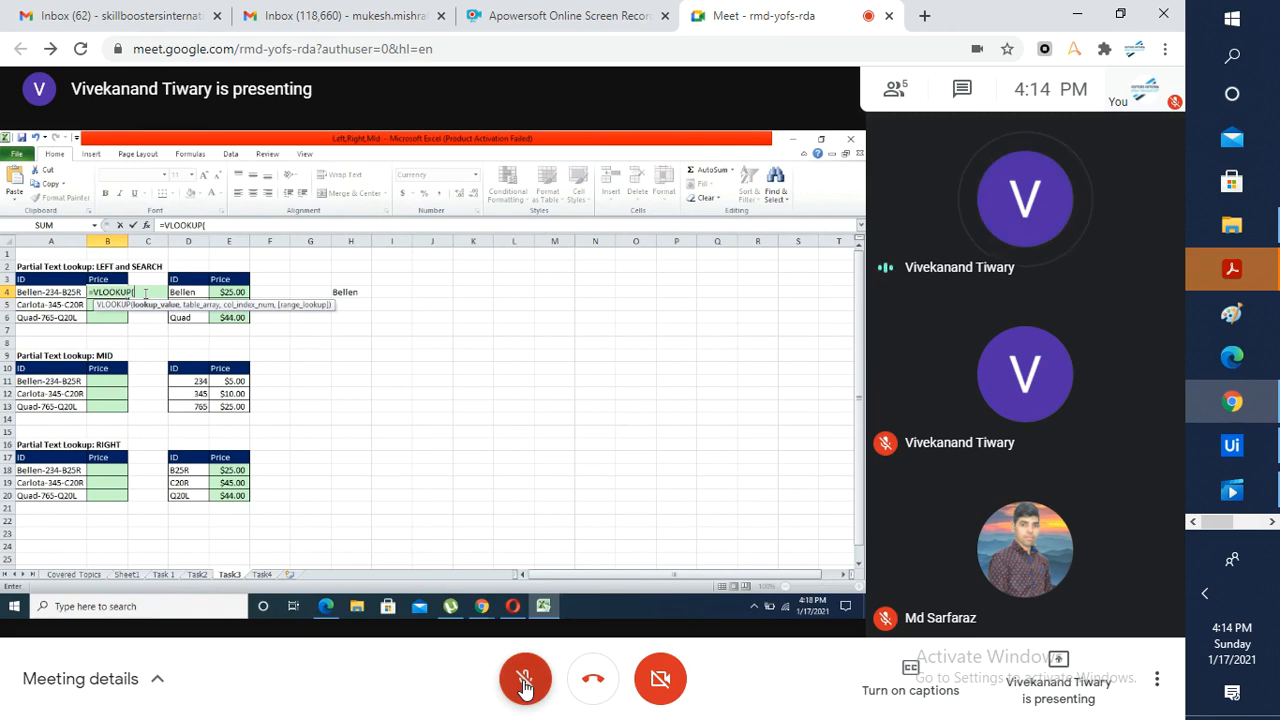
pyautogui.click(525, 686)
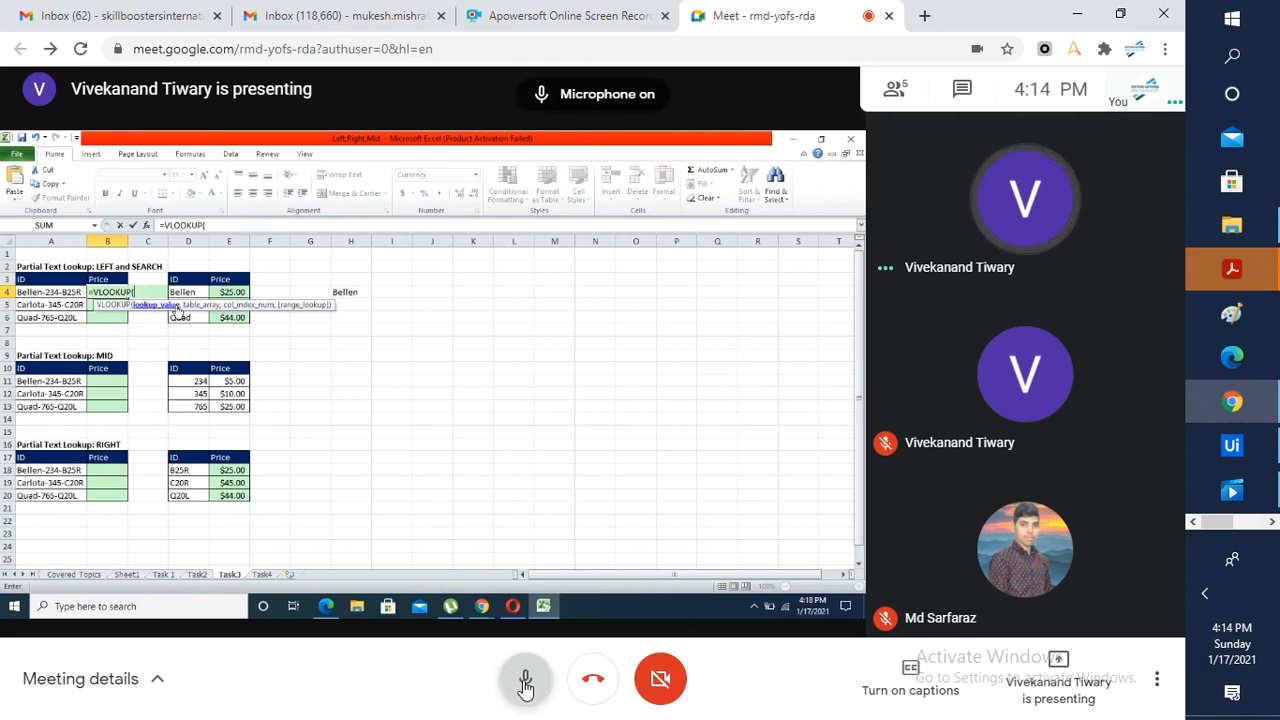
pyautogui.click(525, 686)
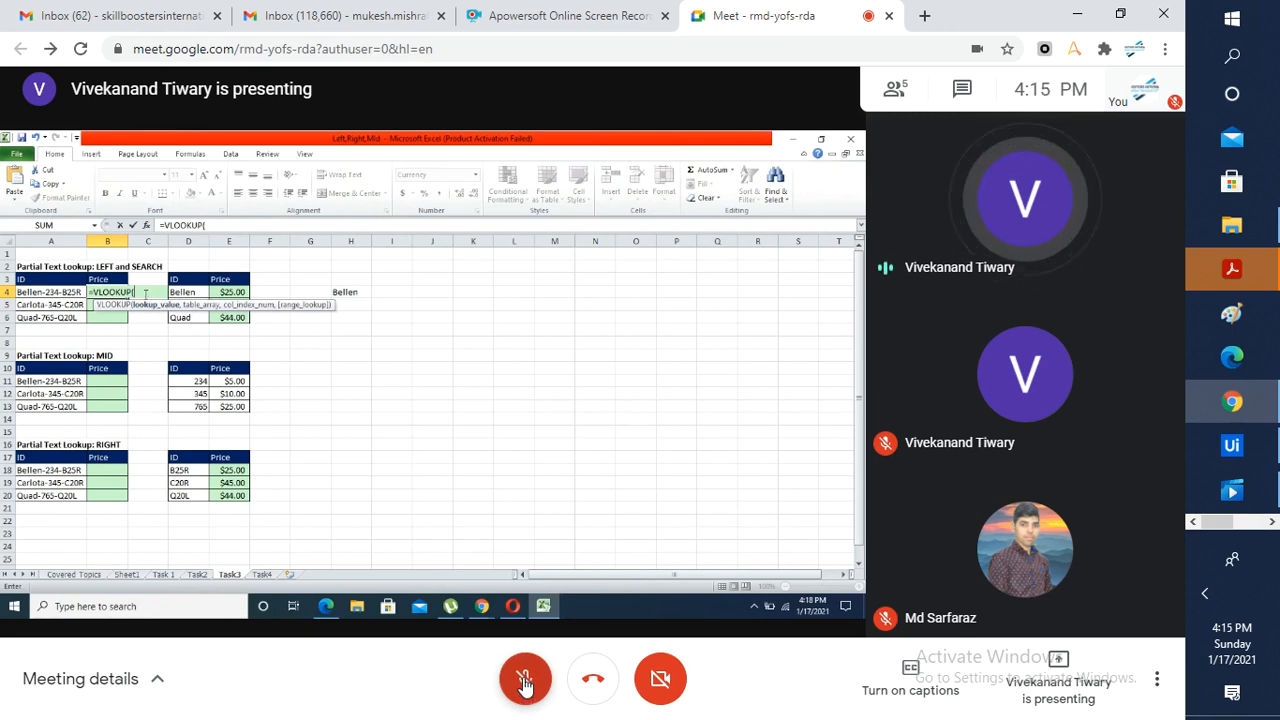
pyautogui.click(525, 686)
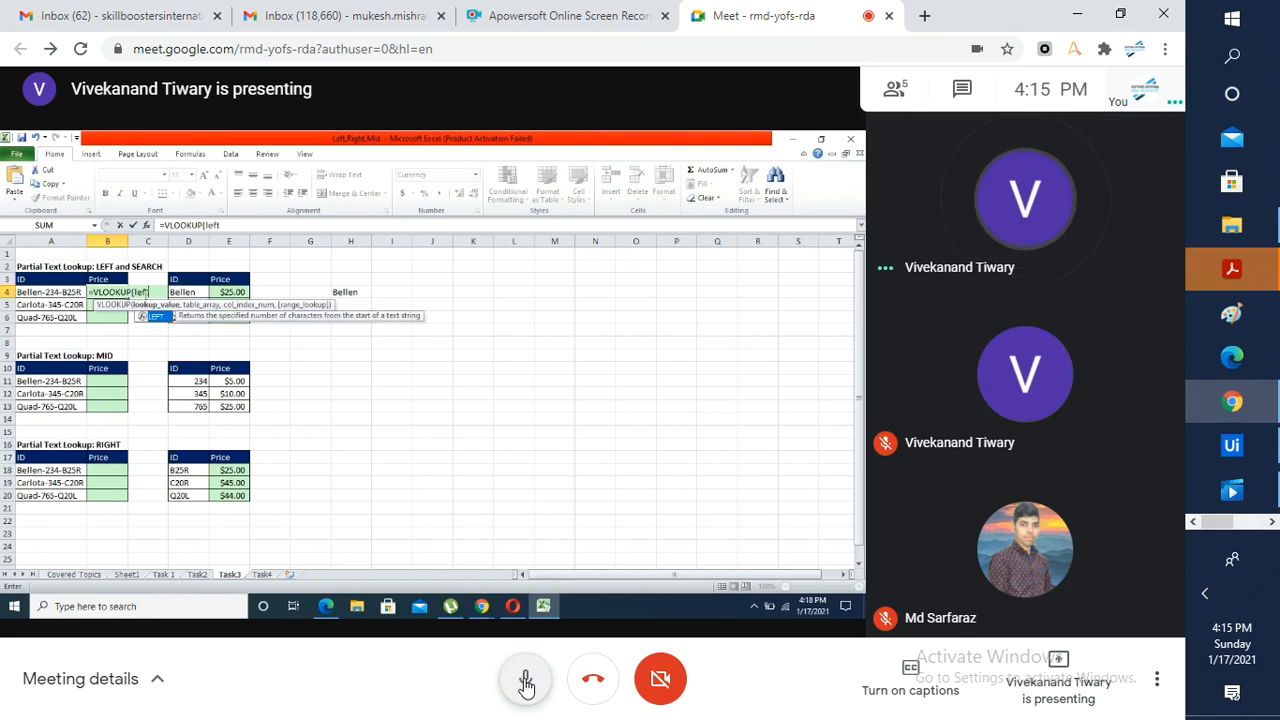
pyautogui.click(525, 686)
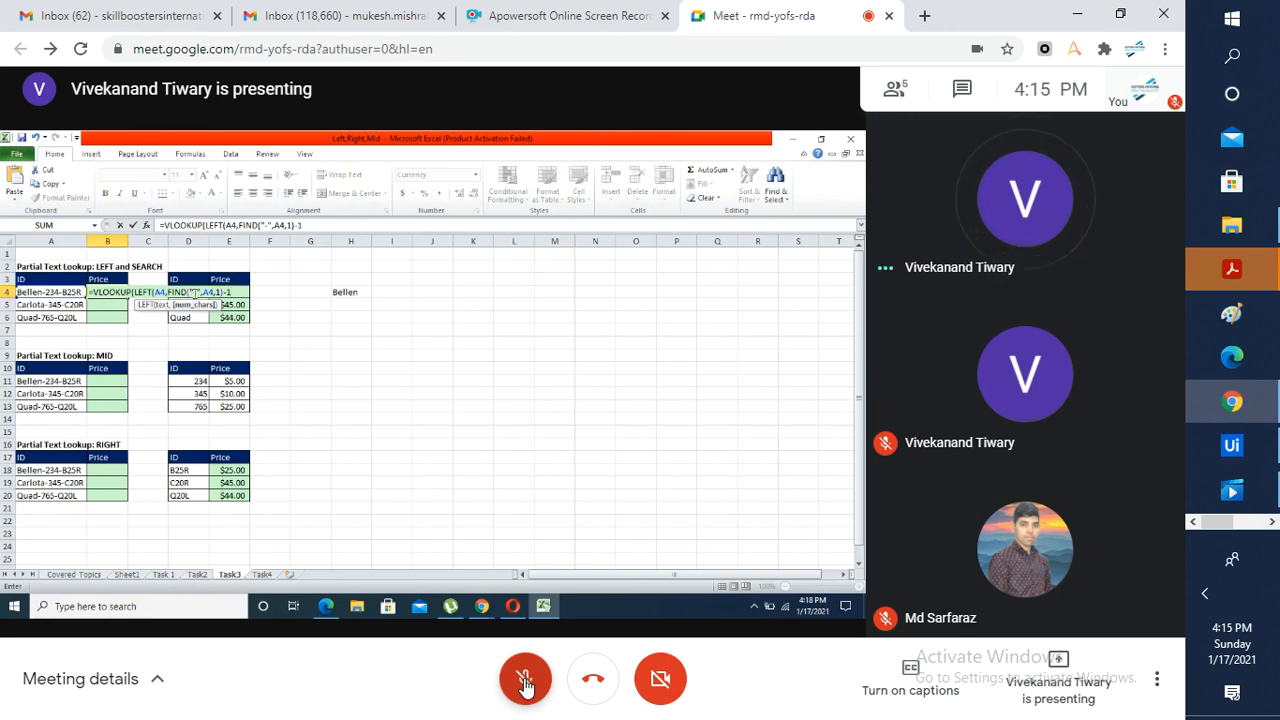
pyautogui.click(526, 684)
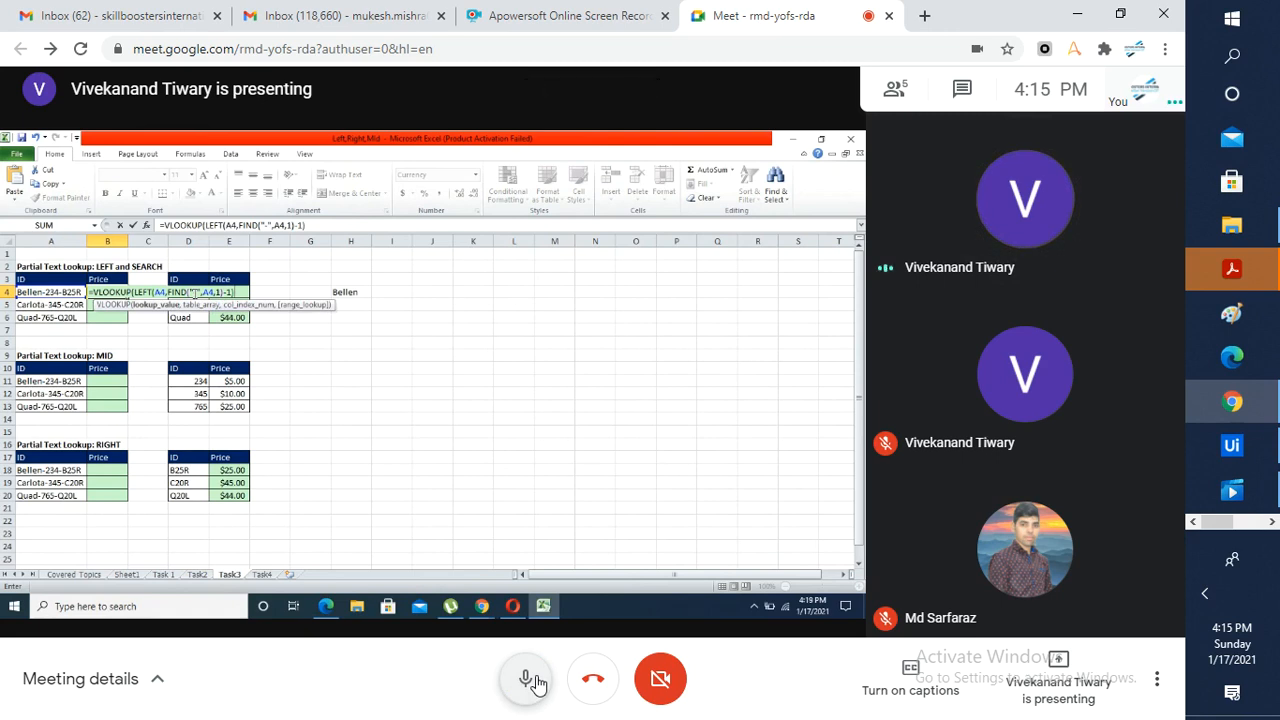
pyautogui.click(531, 681)
pyautogui.click(536, 683)
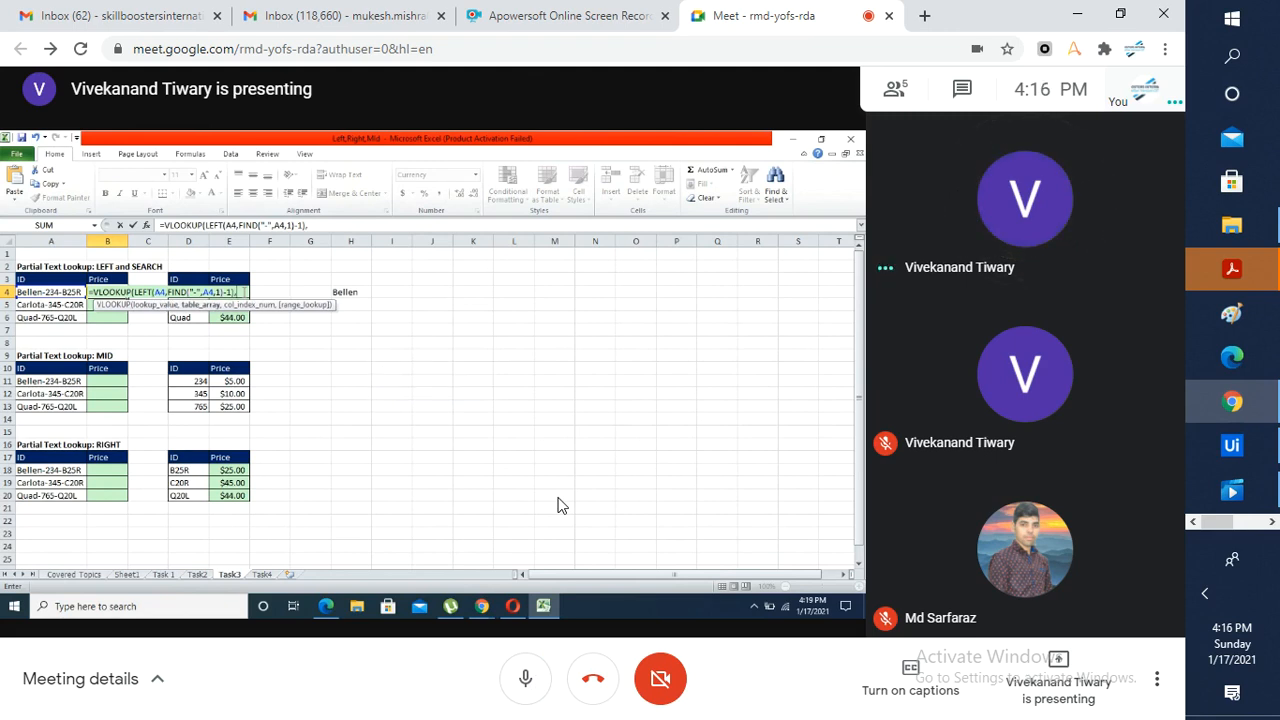
pyautogui.click(527, 682)
pyautogui.click(530, 686)
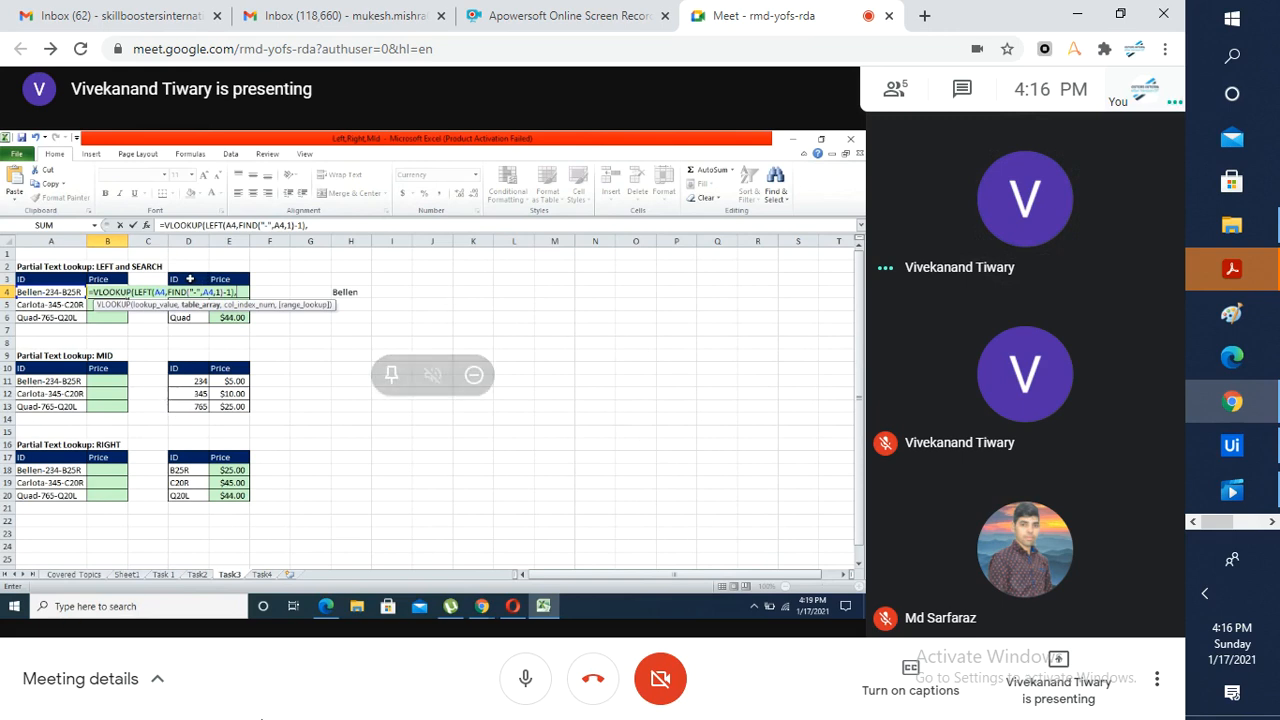
pyautogui.click(531, 681)
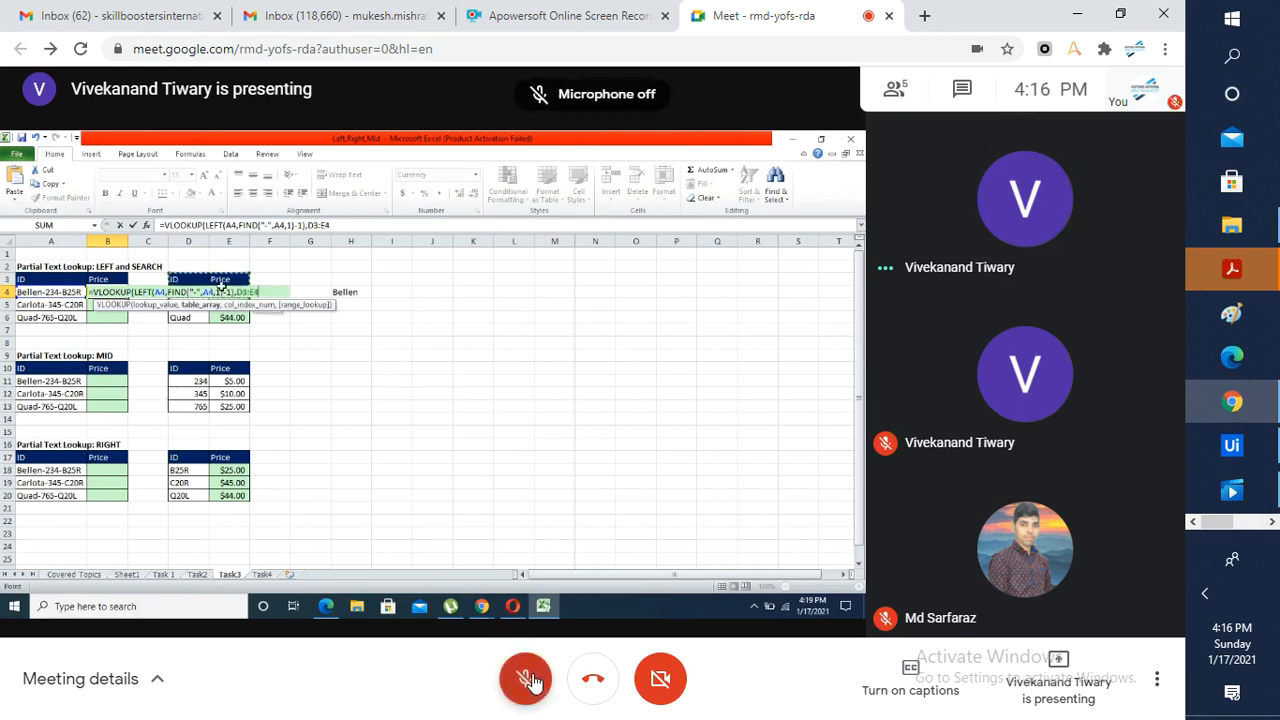
pyautogui.click(530, 680)
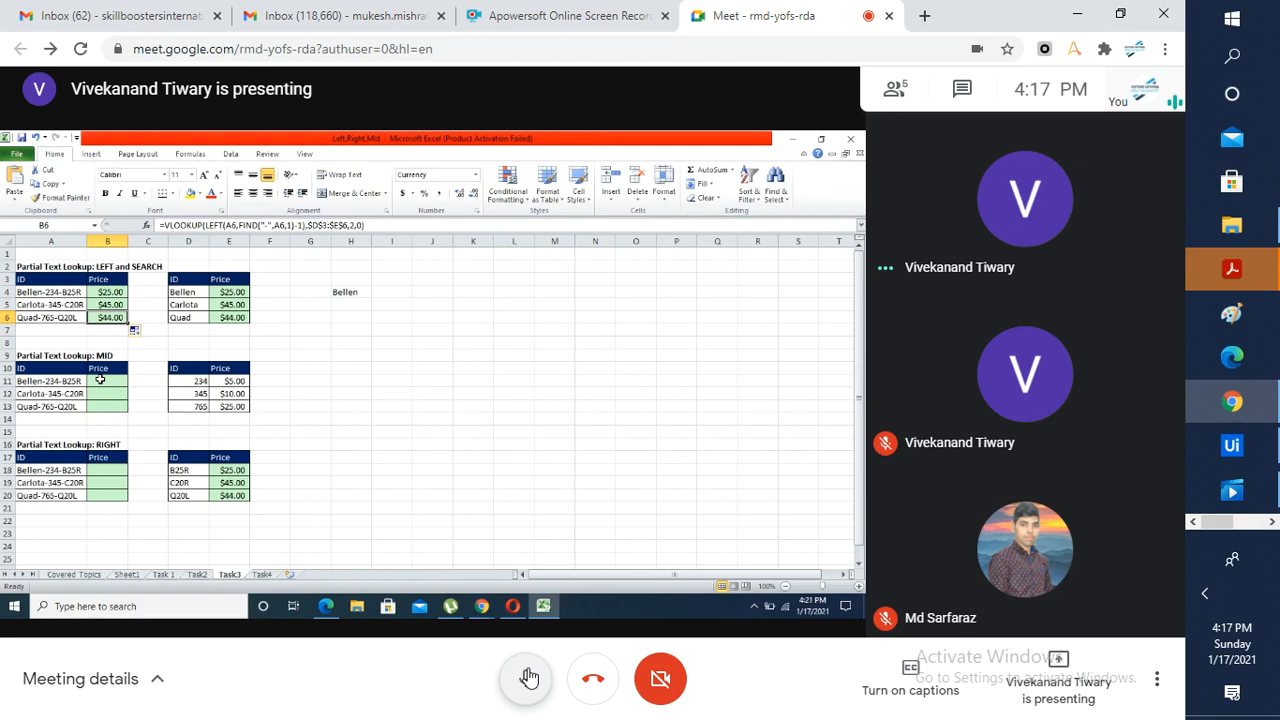
# Select the MID lookup's first Price cell, B11, and return to B6 to examine its VLOOKUP formula.
pyautogui.click(100, 380)
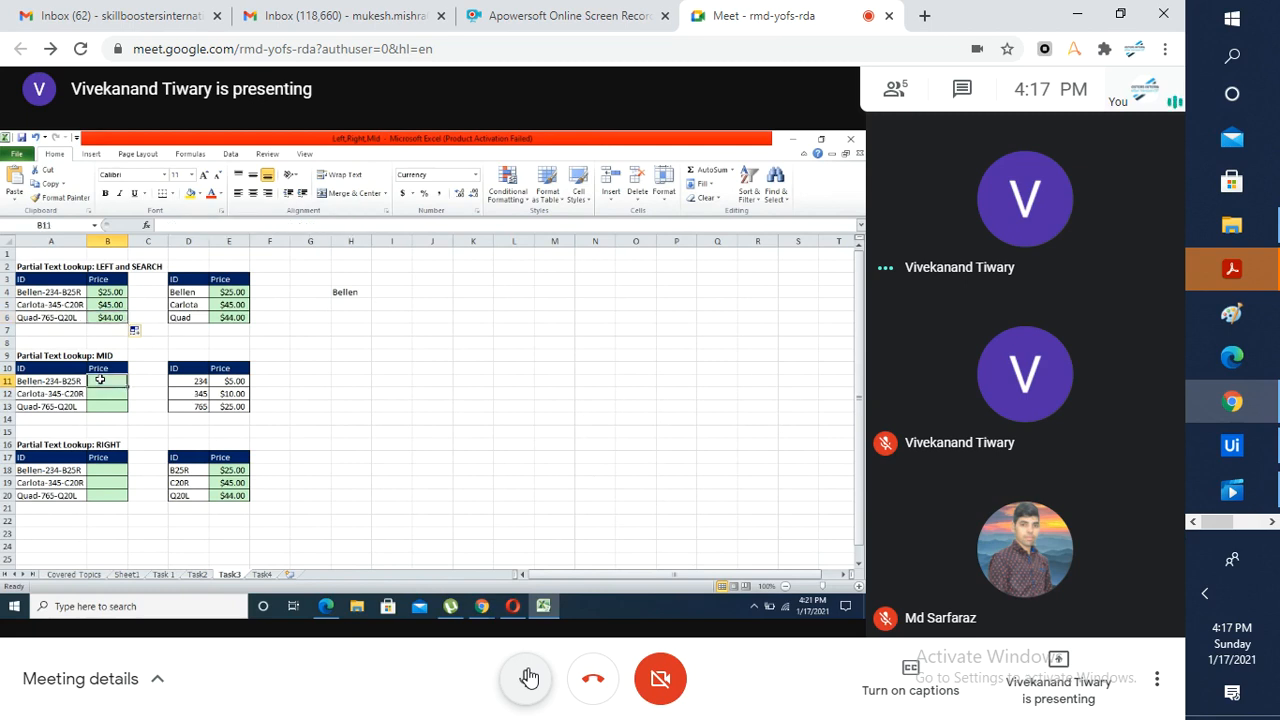
pyautogui.click(110, 317)
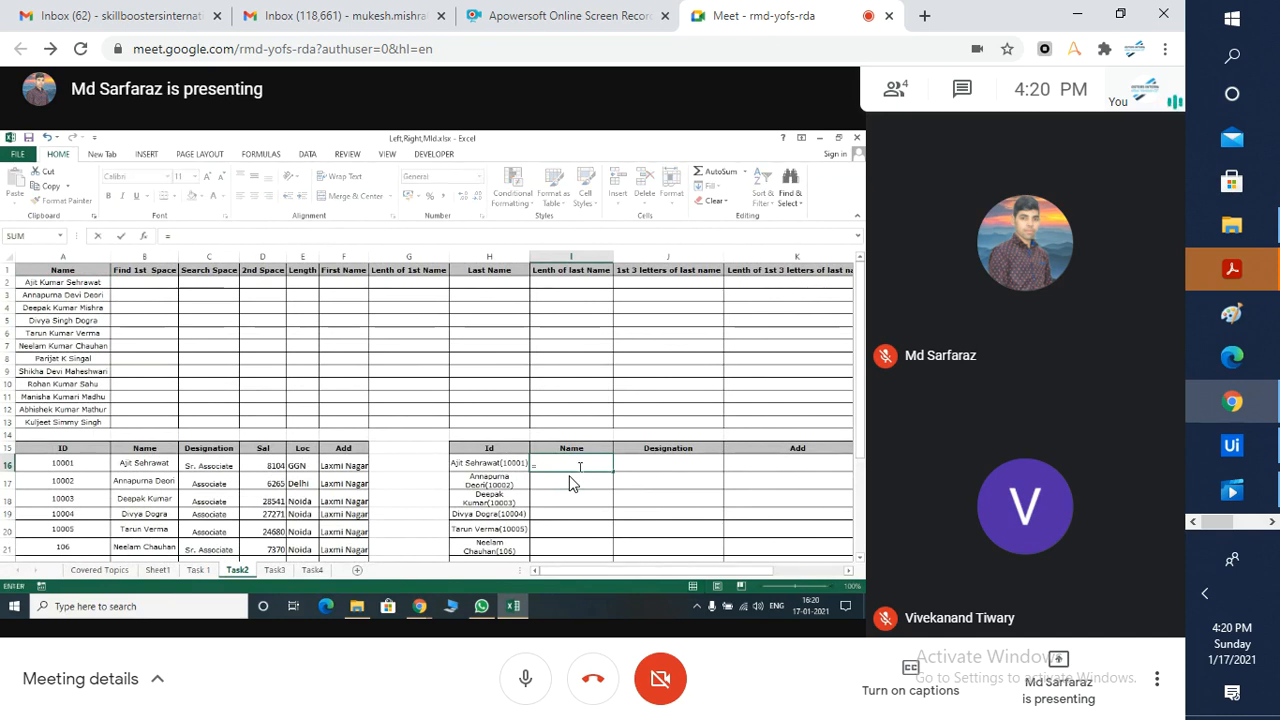
# Bring up the screen recorder's toolbar to read the elapsed recording time, then minimize it again.
pyautogui.click(1272, 521)
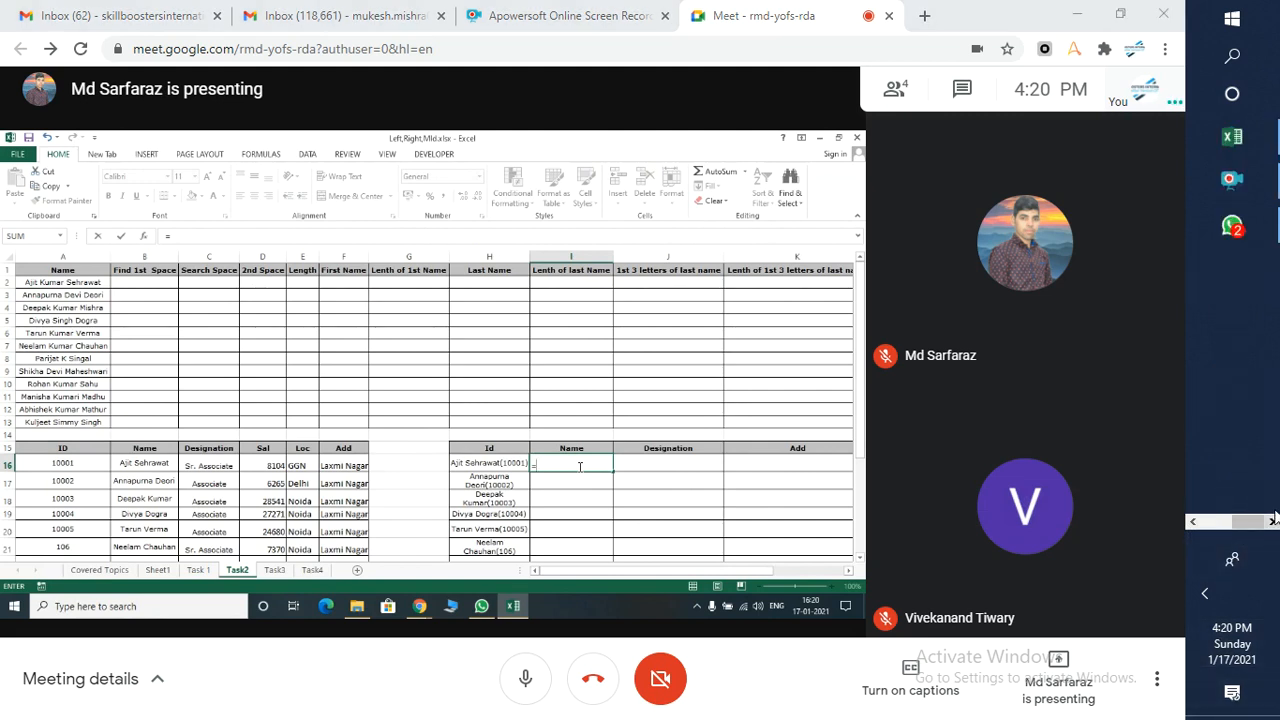
pyautogui.click(1249, 182)
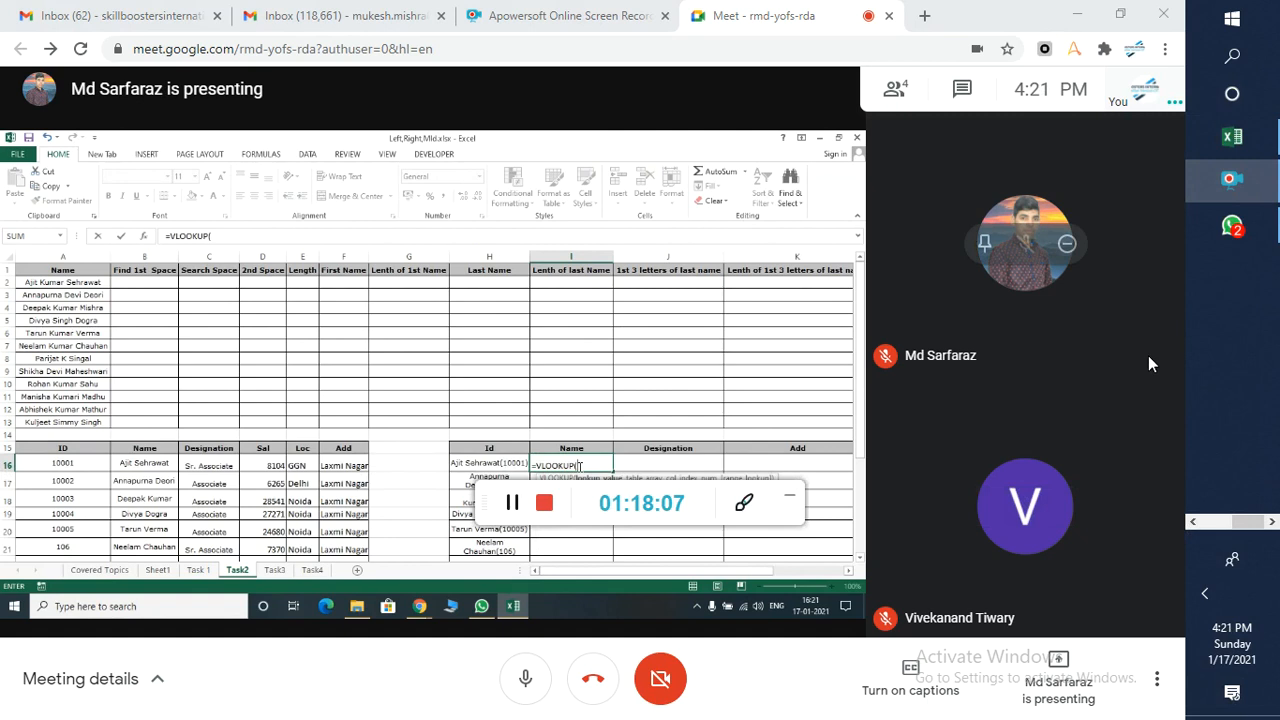
pyautogui.click(1196, 521)
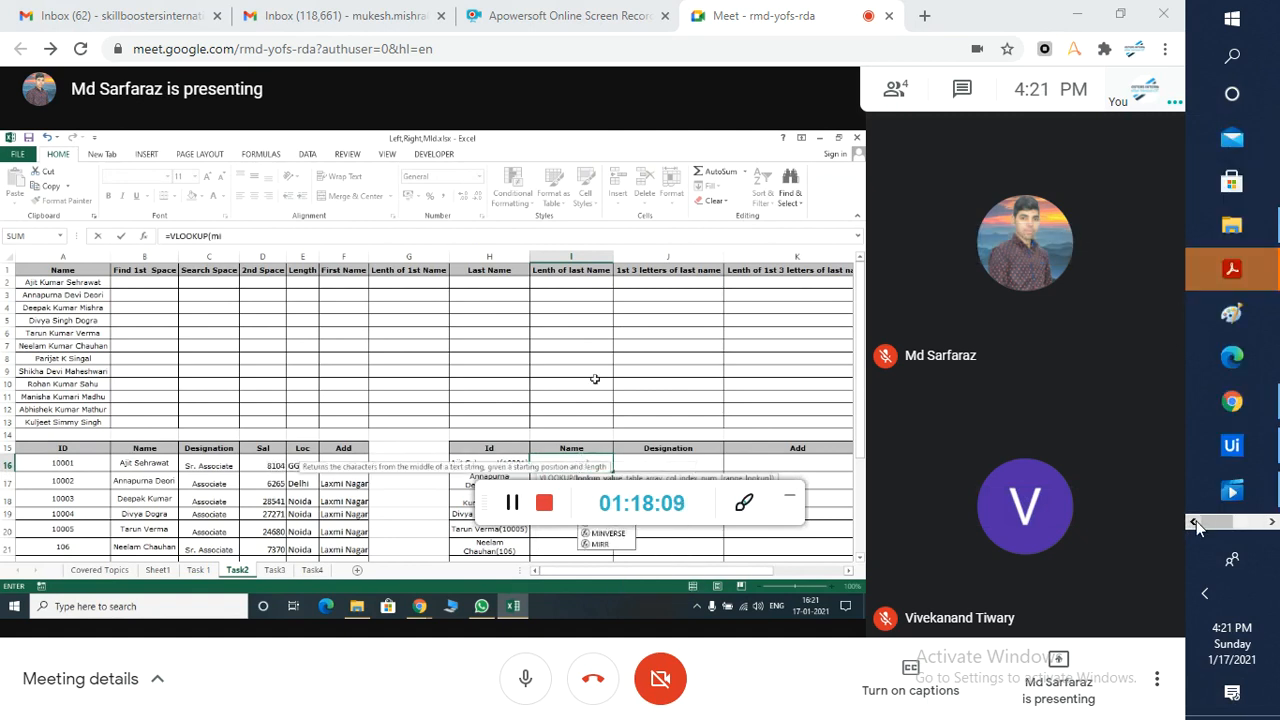
pyautogui.click(797, 504)
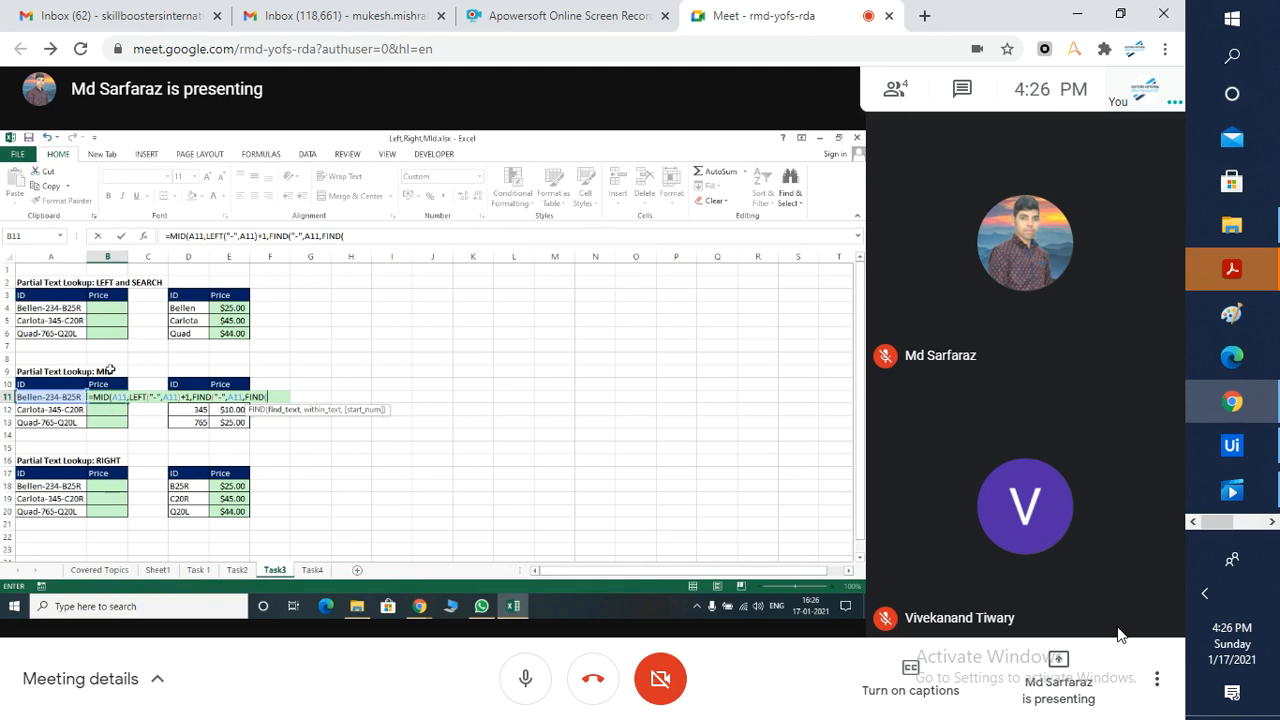
# Complete B11's formula on Task3 as =MID(A11,LEFT("-",A11)+1,FIND("-",A11,FIND("-",A11)-1)) and enter it.
pyautogui.write('"-",')
pyautogui.click(28, 397)
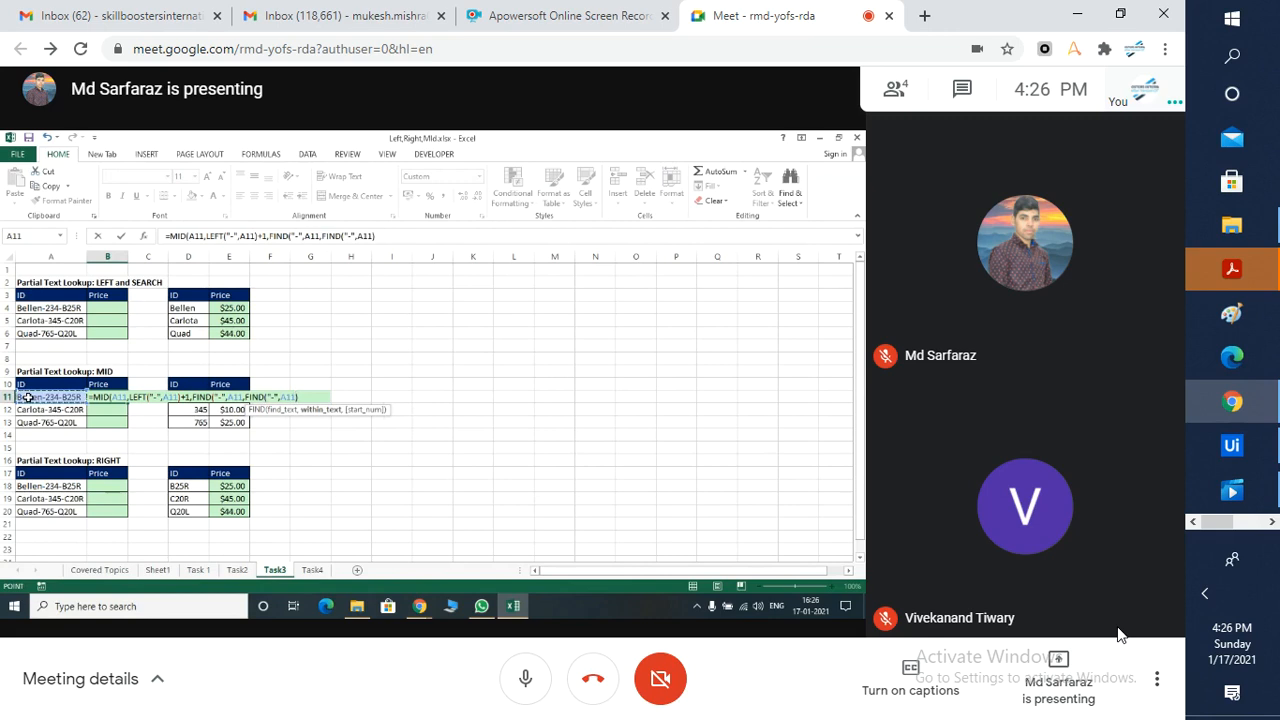
pyautogui.write(')-1')
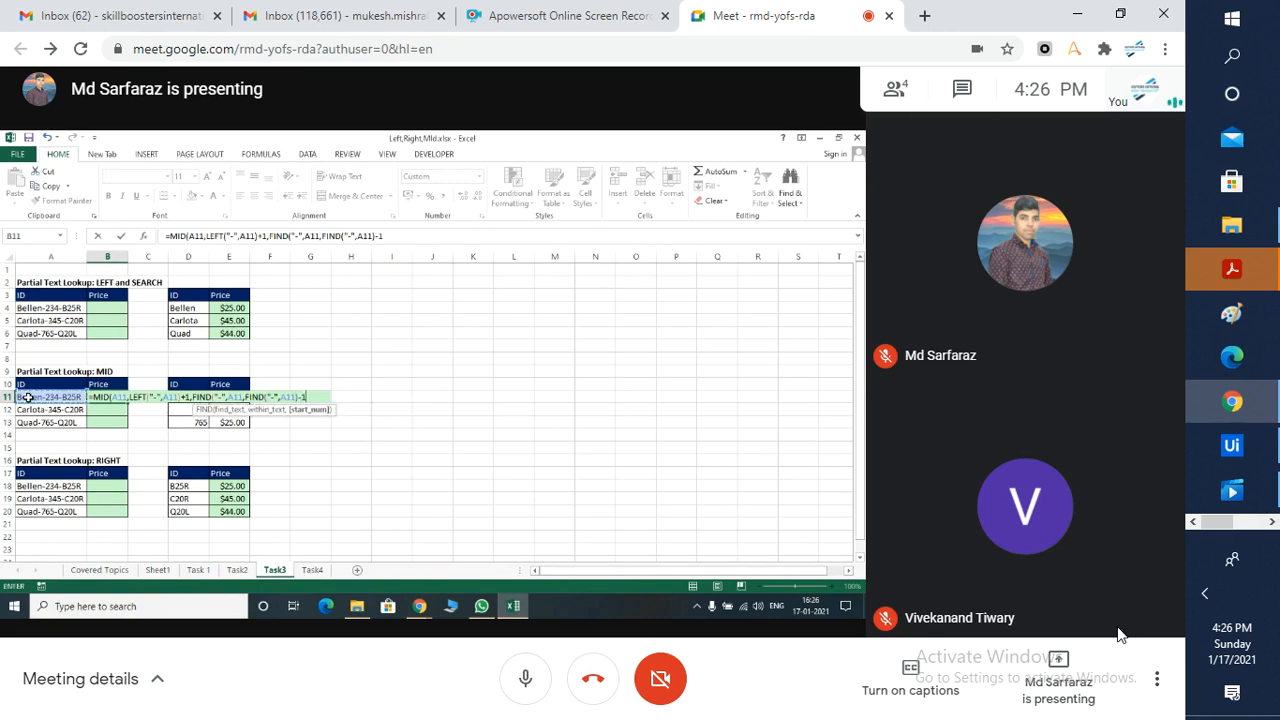
pyautogui.write('))')
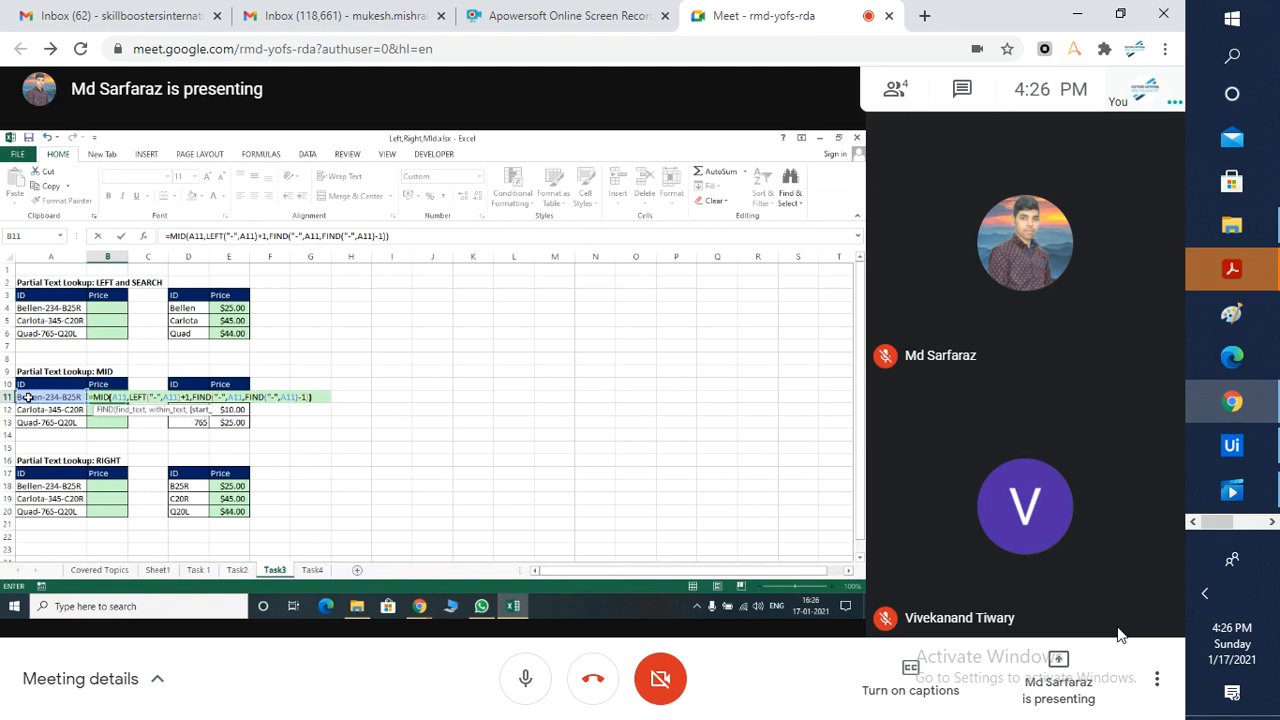
pyautogui.press('Return')
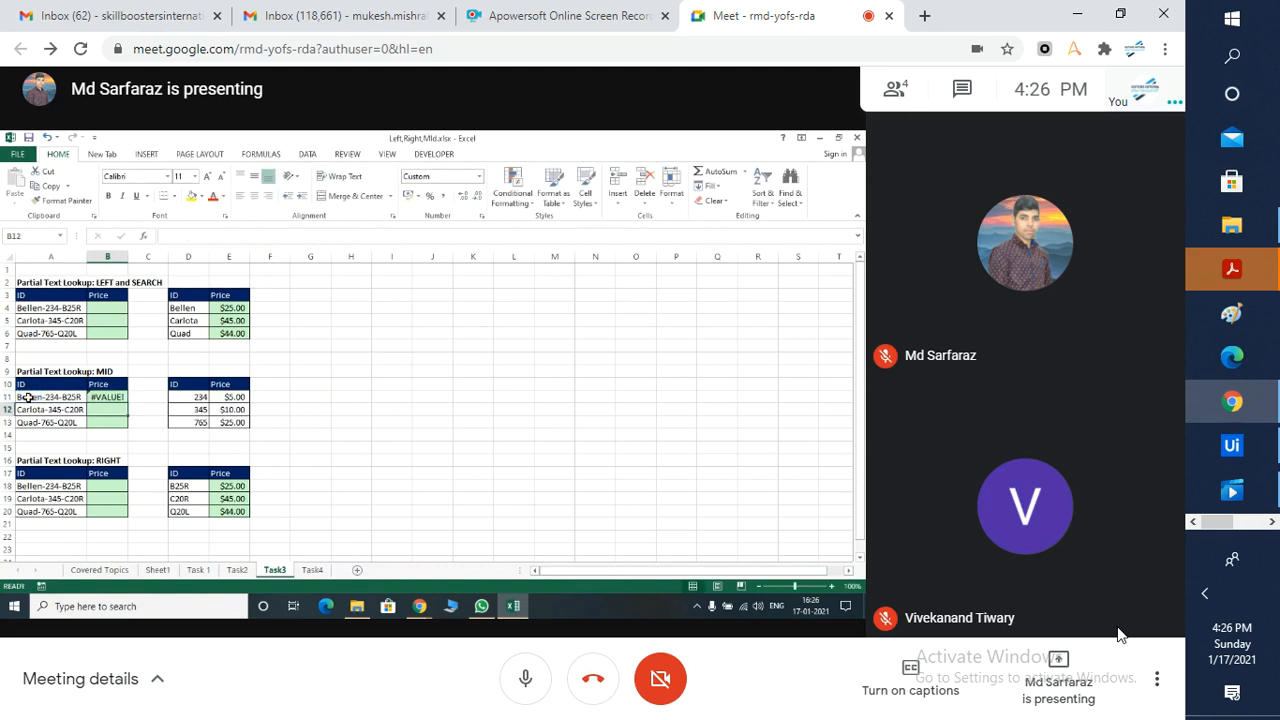
# Open B11's MID formula on Task3 for editing and highlight its text and start_num arguments.
pyautogui.click(98, 398)
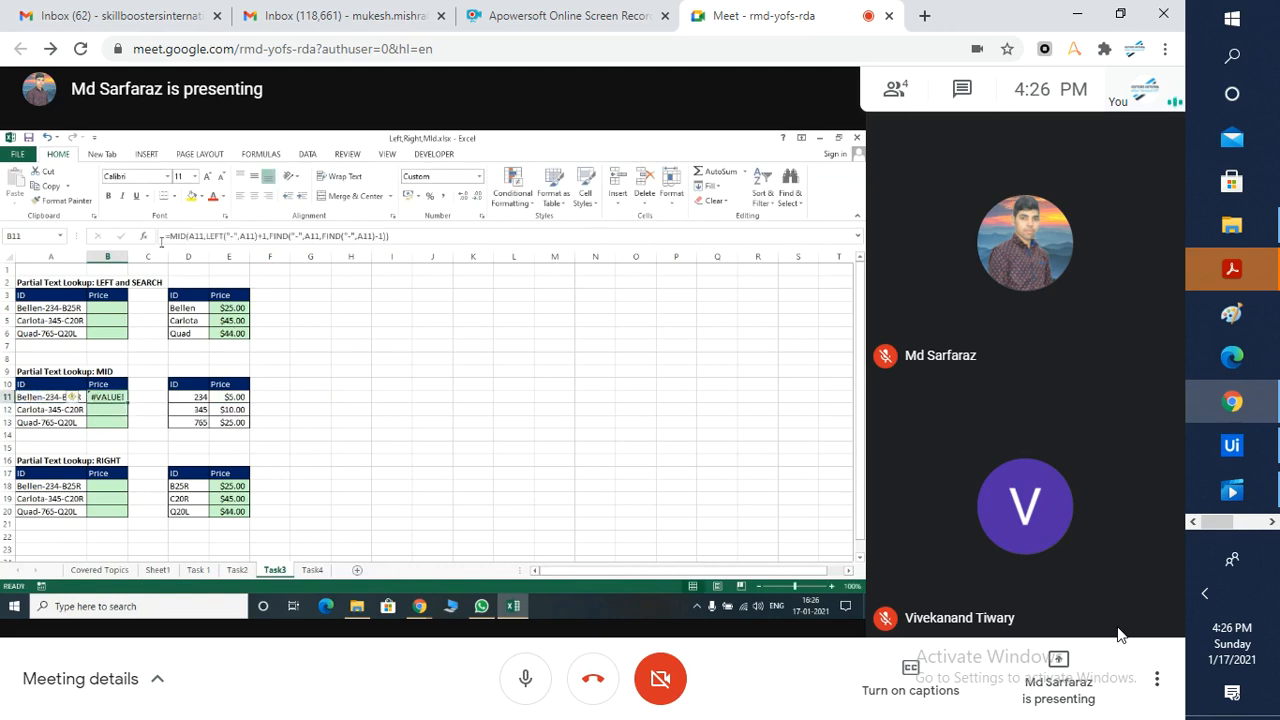
pyautogui.click(184, 238)
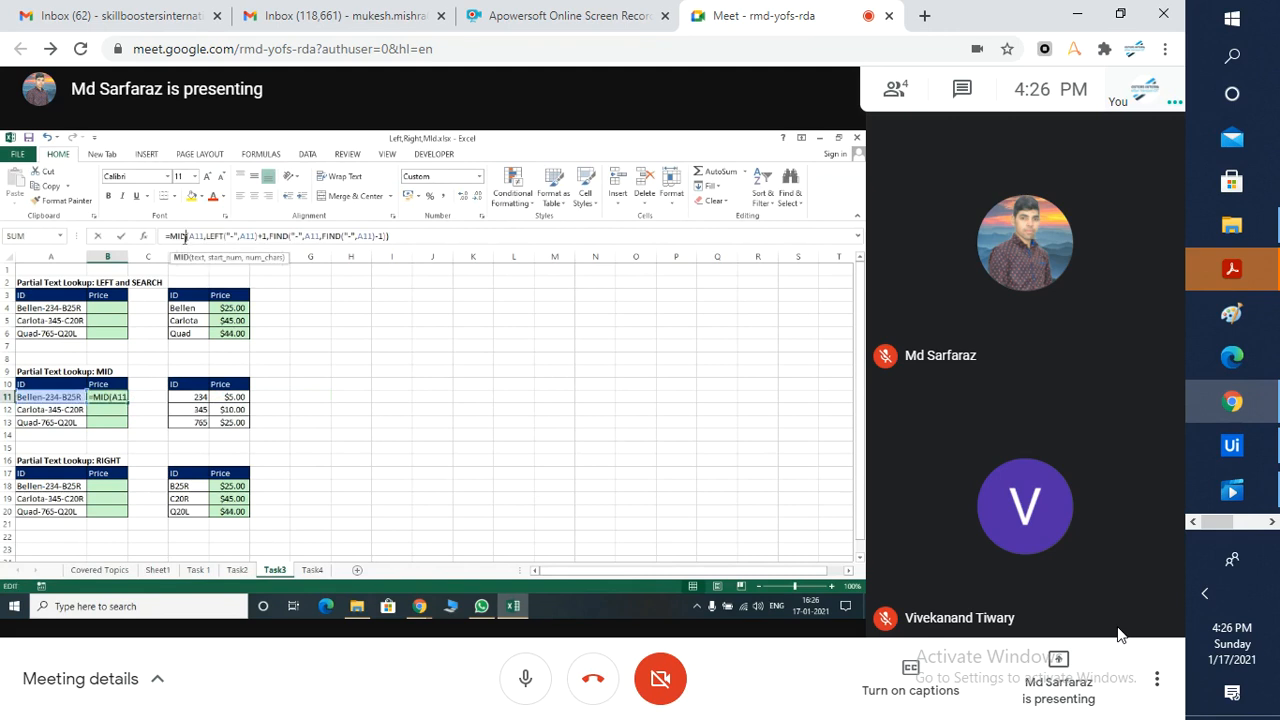
pyautogui.click(198, 258)
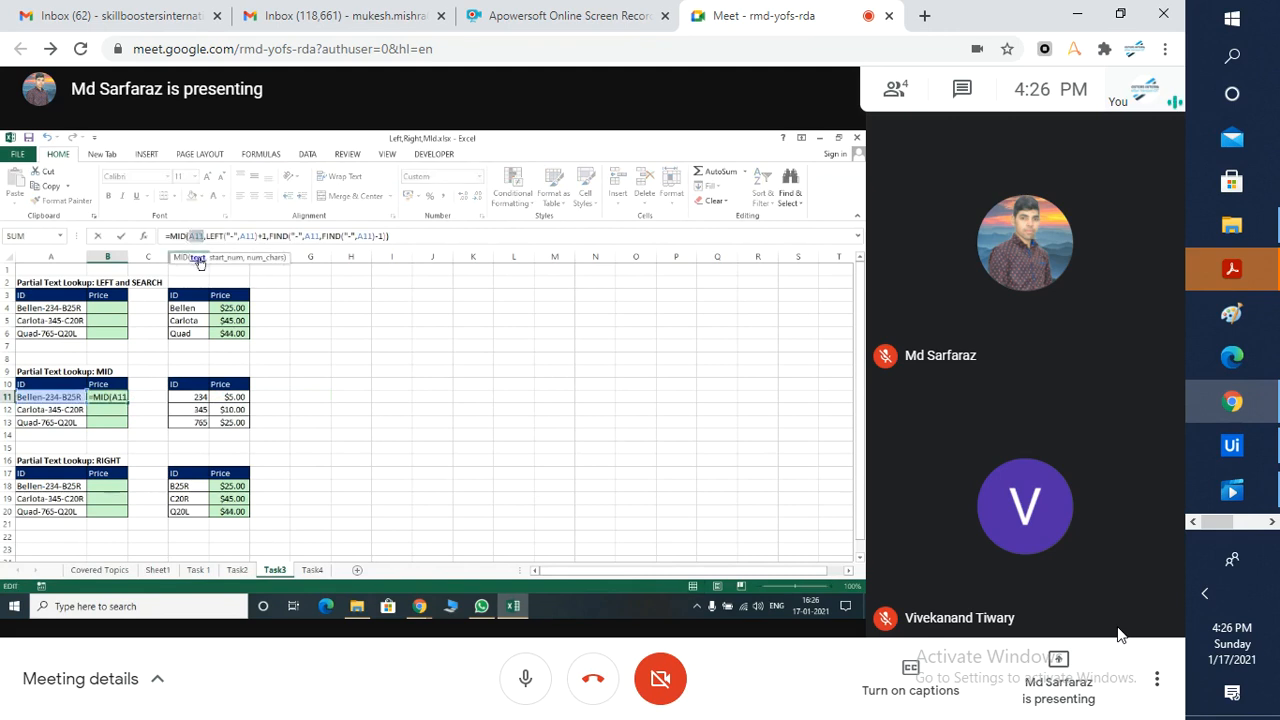
pyautogui.click(218, 258)
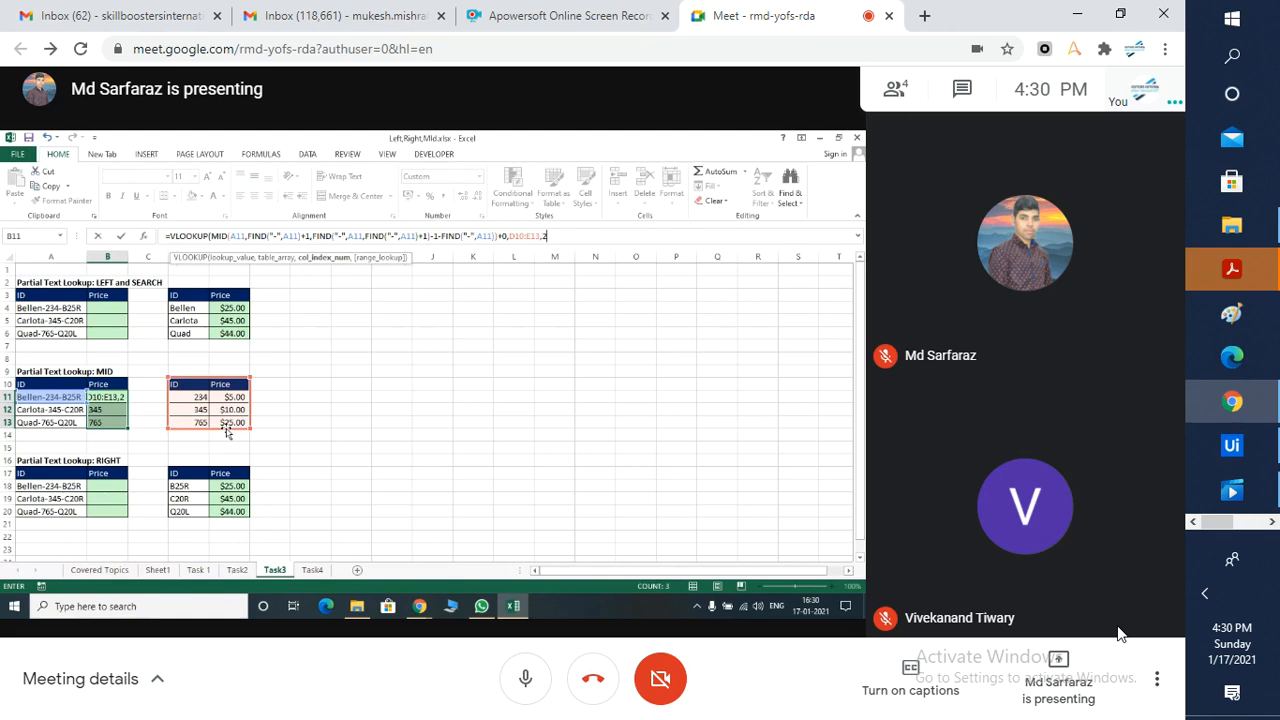
# Complete B11's VLOOKUP with the nested MID and FIND by setting range_lookup to 0, and enter the formula.
pyautogui.write(',0')
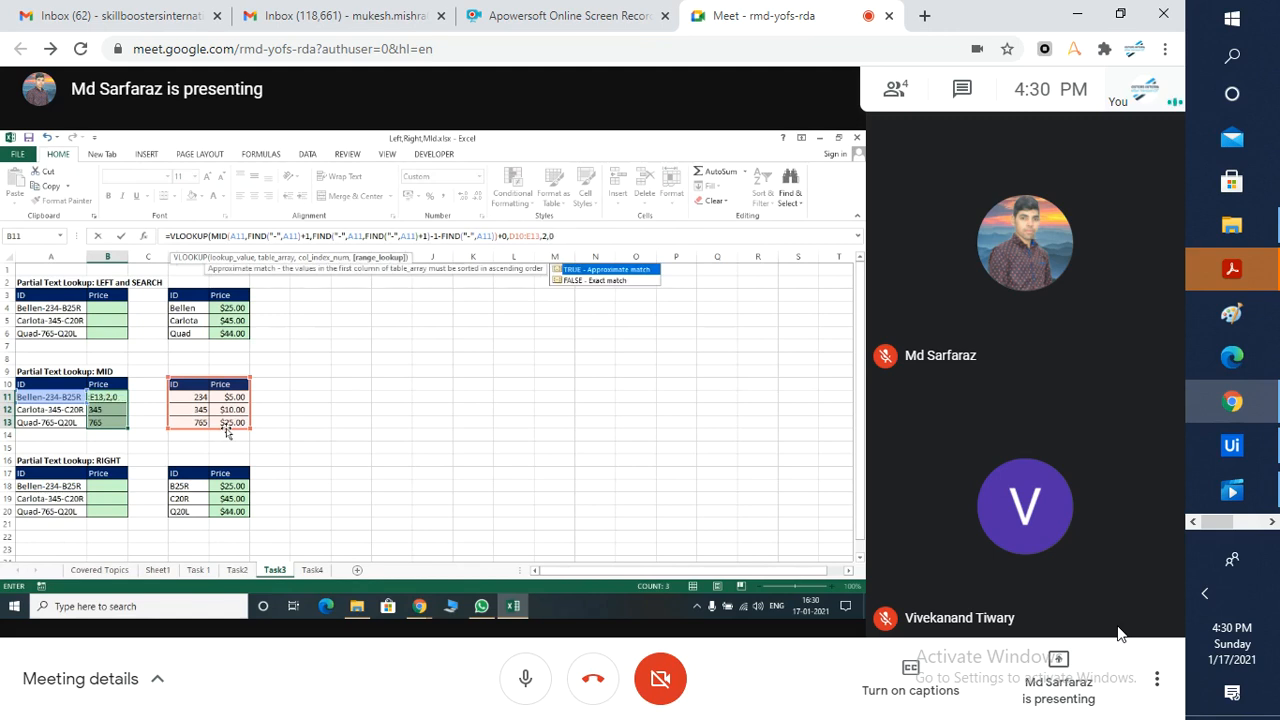
pyautogui.write(')')
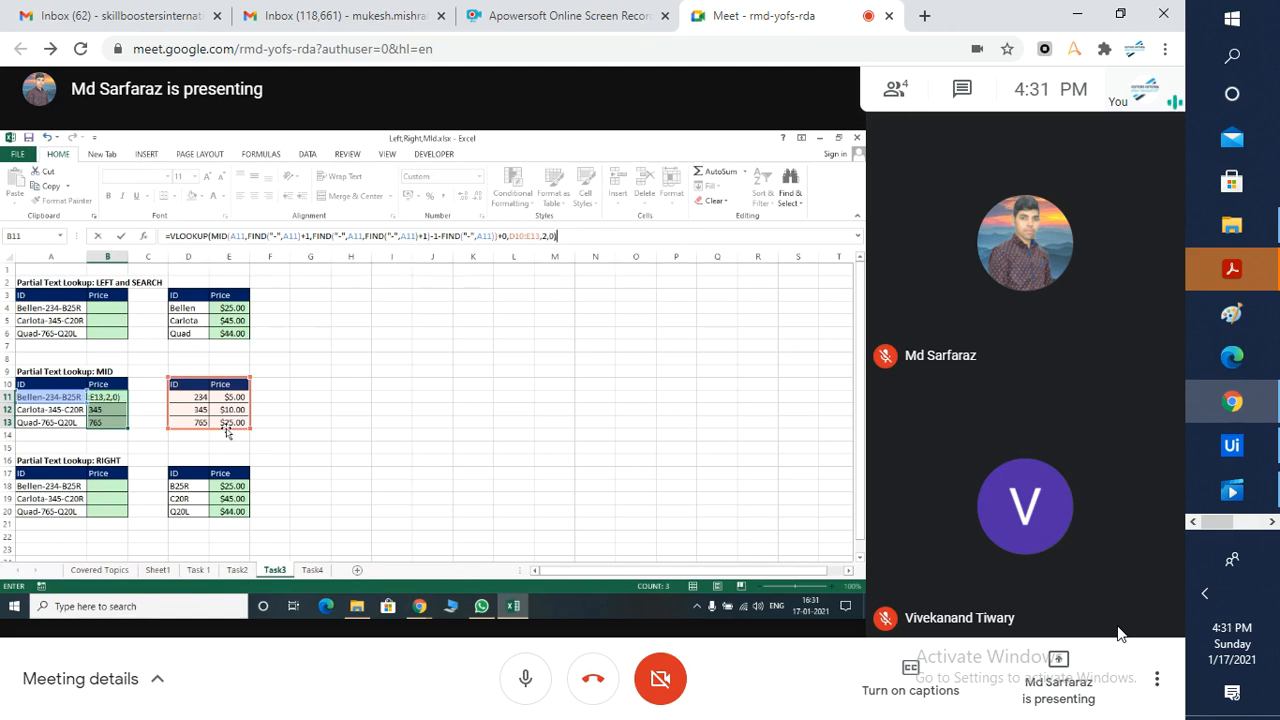
pyautogui.press('Return')
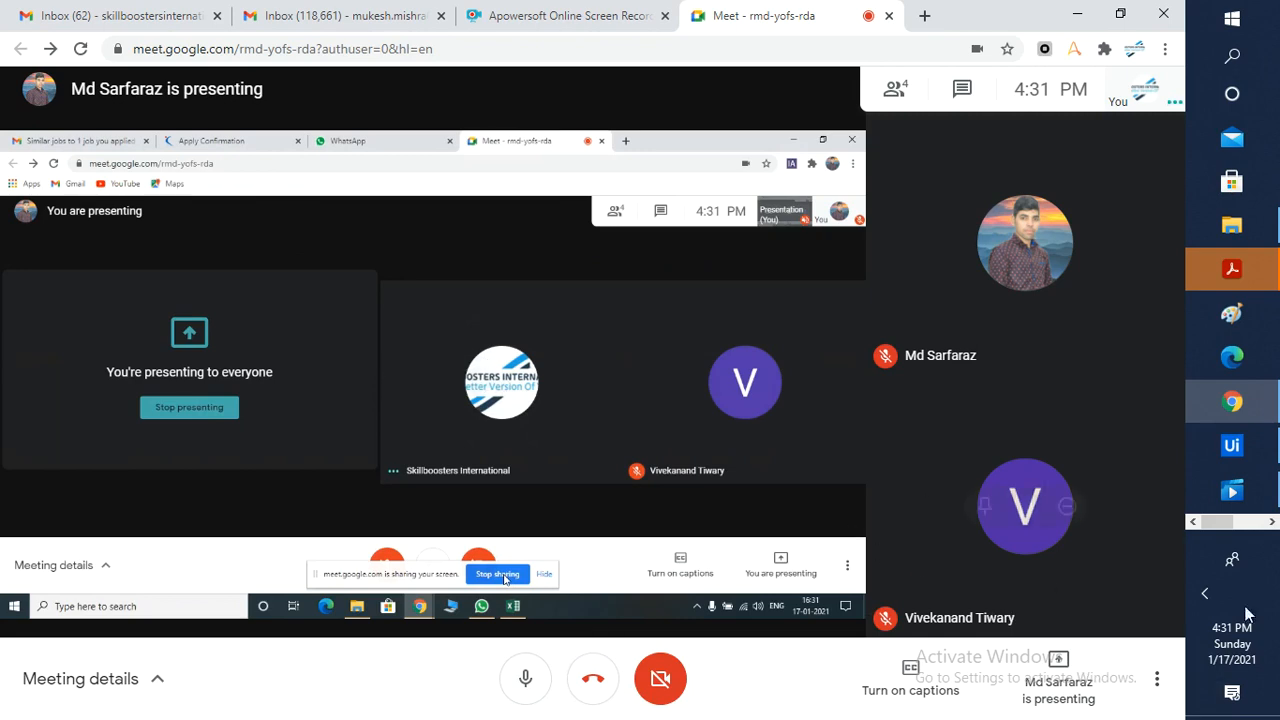
# Check the local Left,Right,MId.xlsx workbook in Excel and return to the Google Meet call.
pyautogui.click(1271, 521)
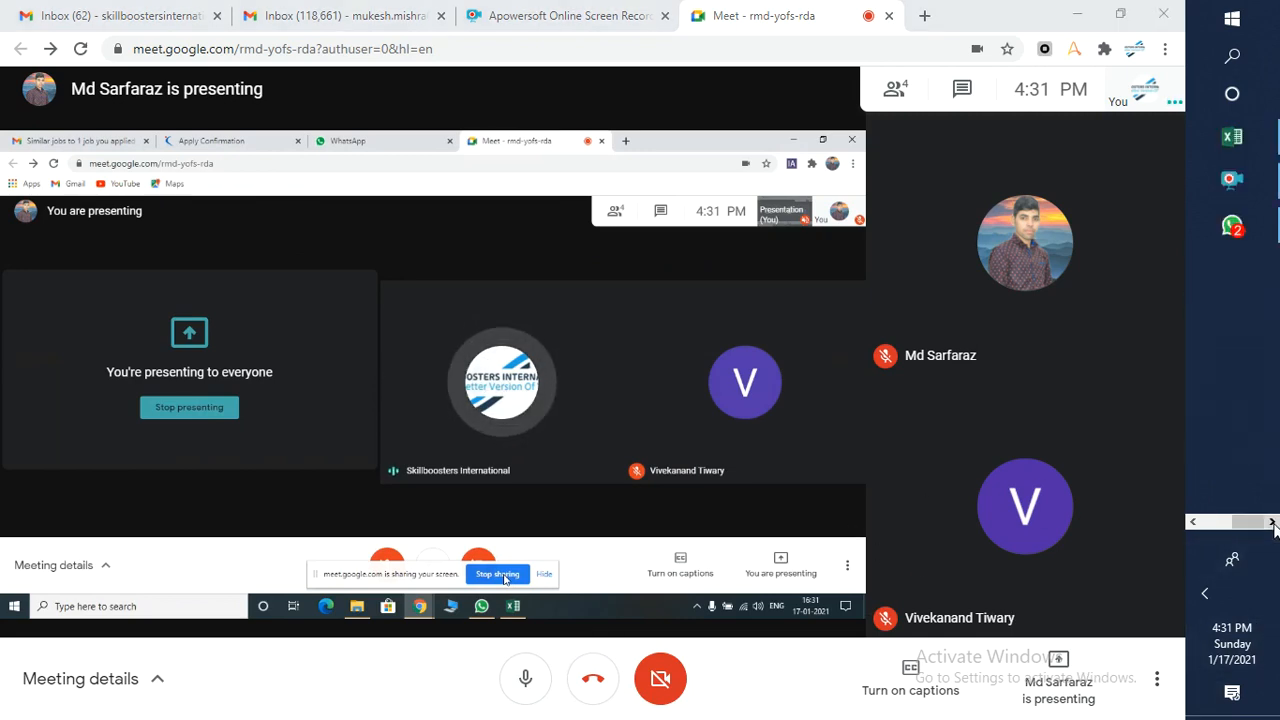
pyautogui.click(1232, 136)
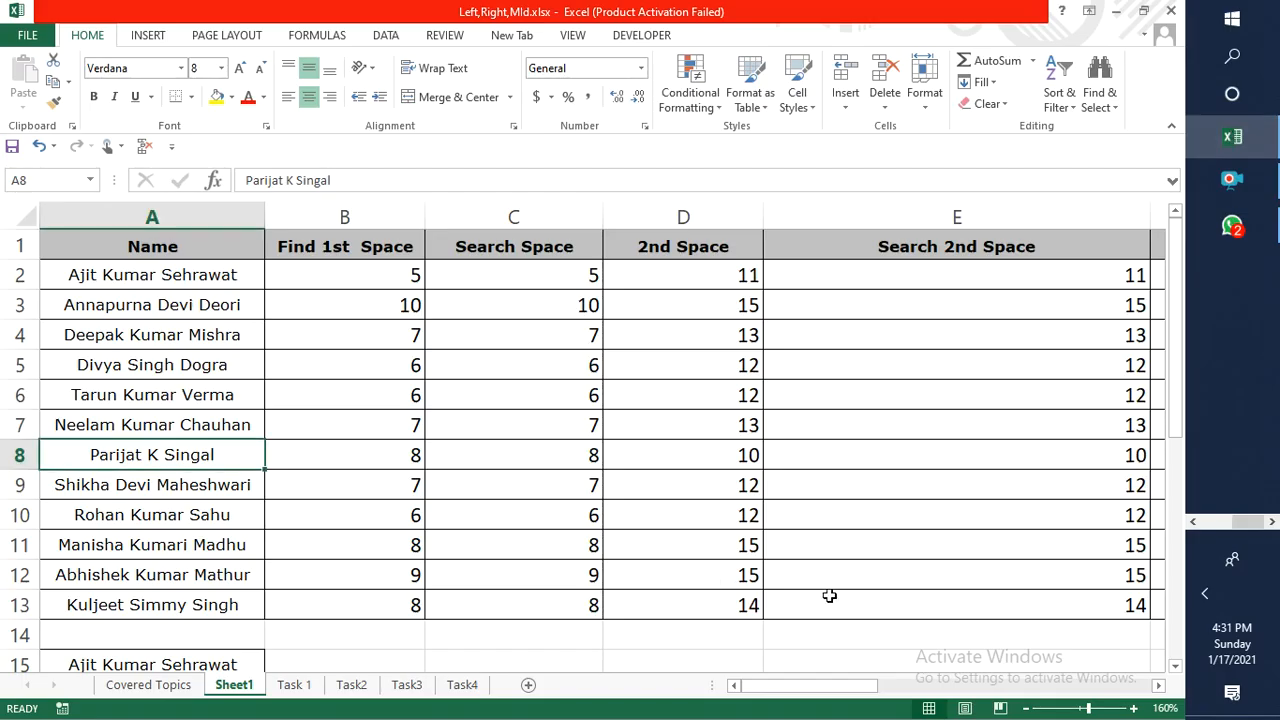
pyautogui.click(1192, 521)
pyautogui.click(1232, 395)
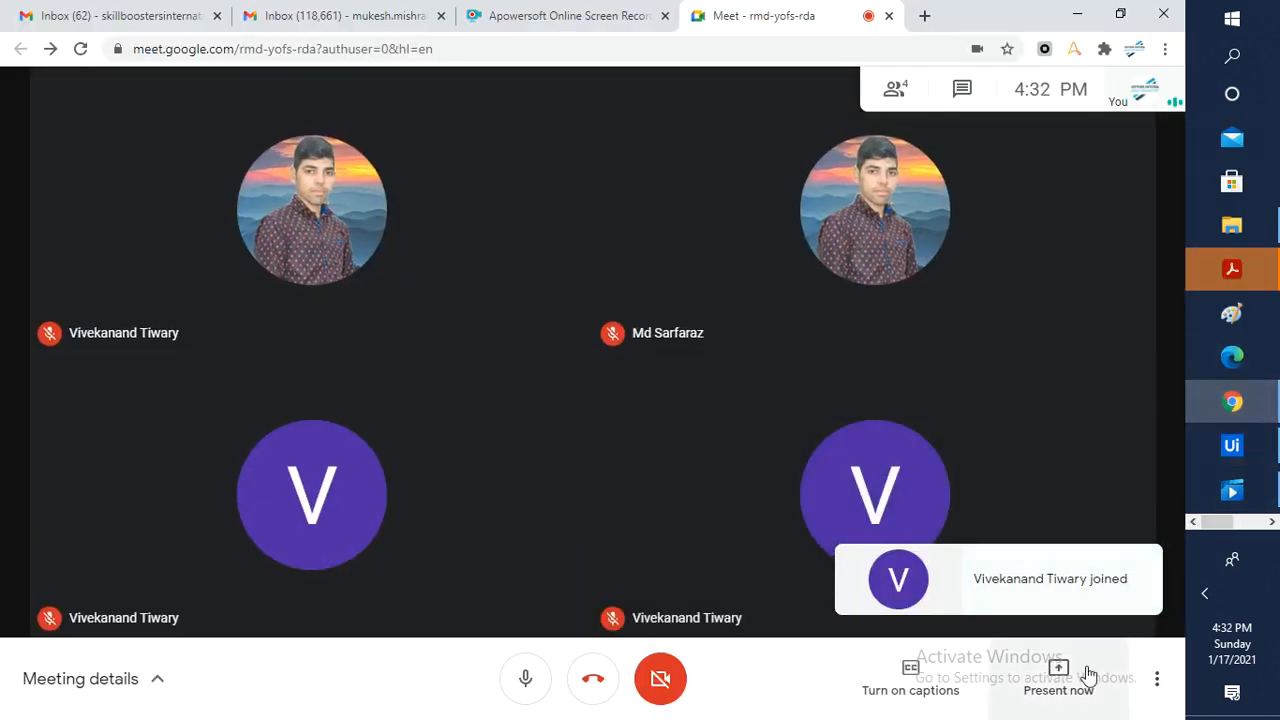
# Present the entire screen to everyone in the Google Meet call.
pyautogui.click(1058, 684)
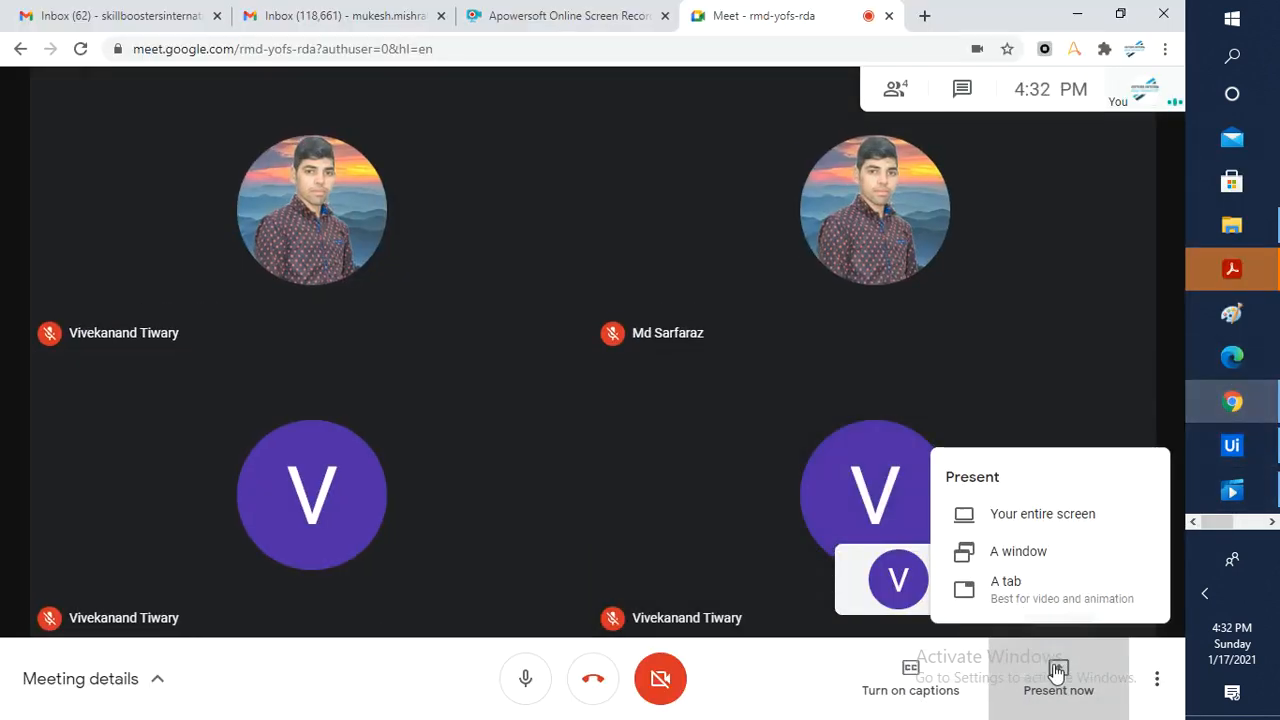
pyautogui.click(1026, 528)
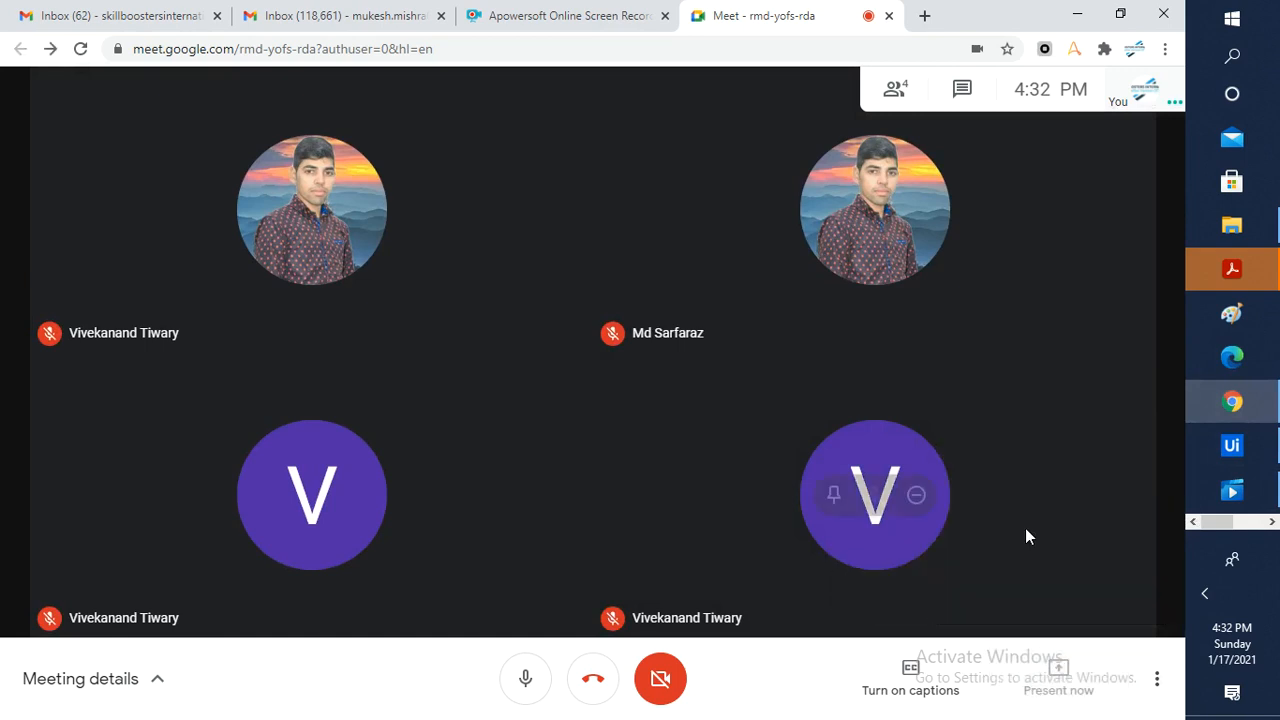
pyautogui.click(505, 262)
pyautogui.click(757, 452)
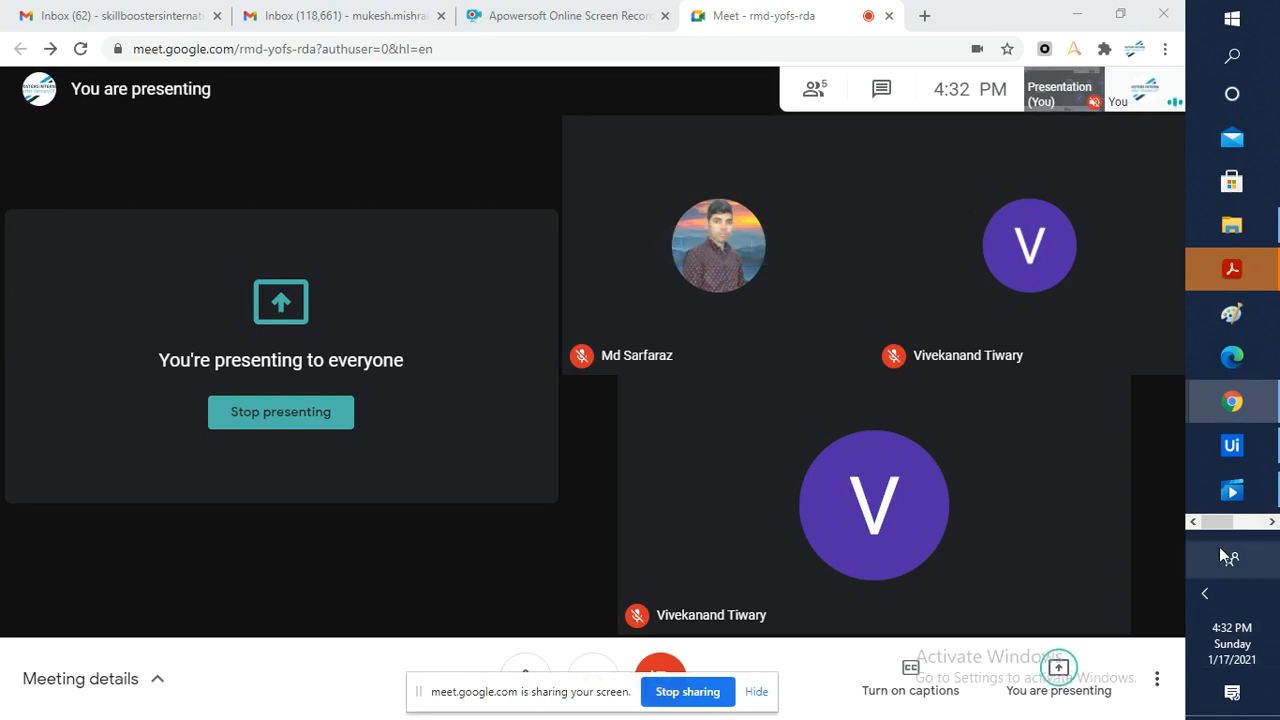
# Switch to the Excel workbook and clear the Designation, P4p Amt and Loc formulas in B2:D9 on the Task 1 sheet.
pyautogui.click(1270, 522)
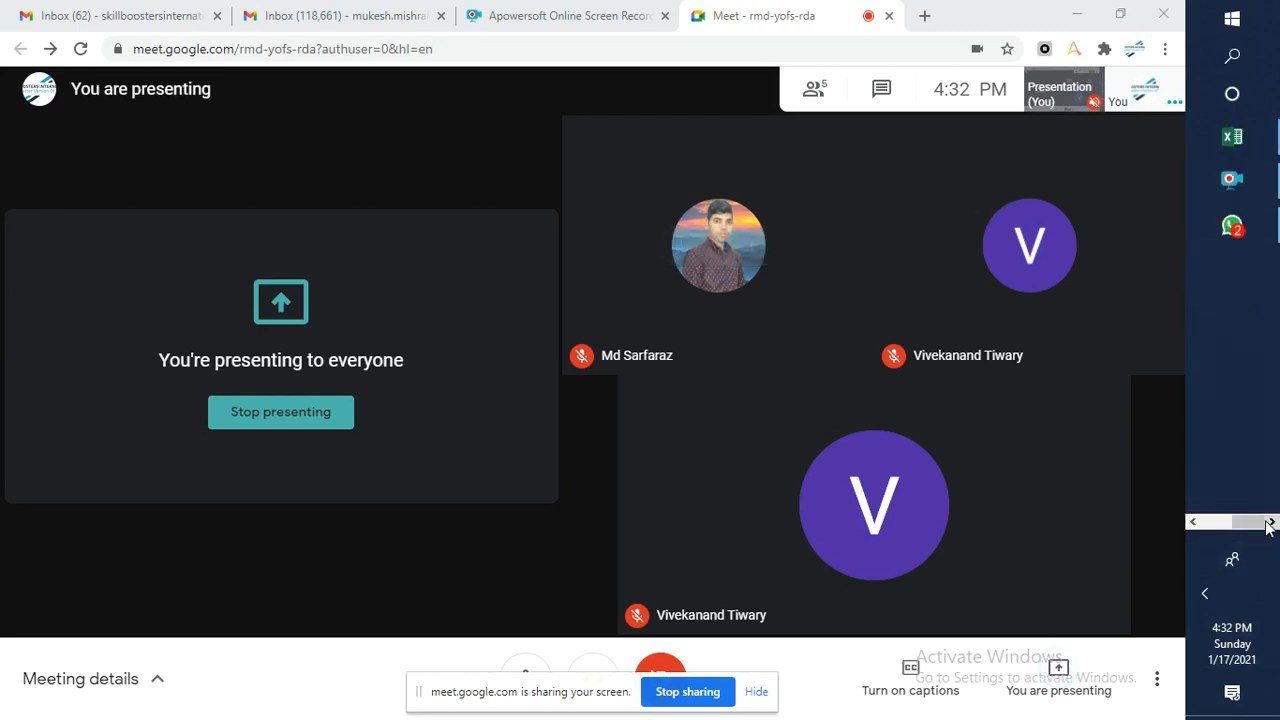
pyautogui.click(1232, 136)
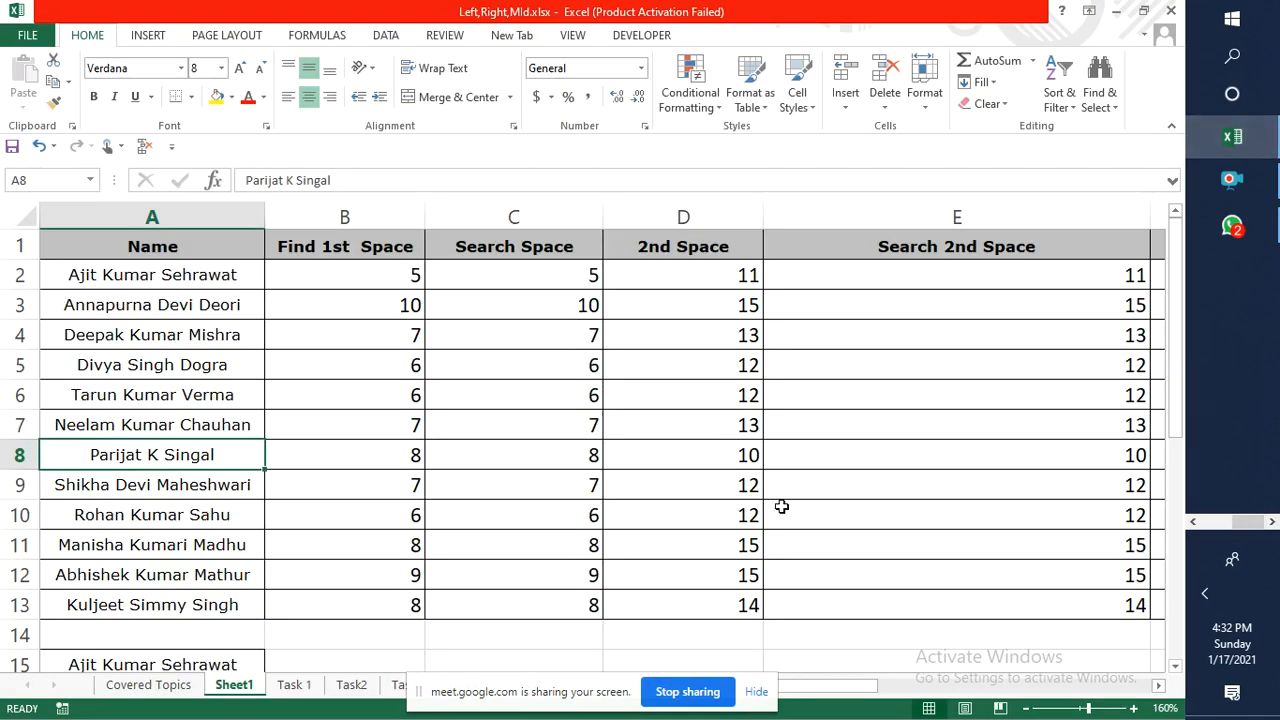
pyautogui.click(285, 686)
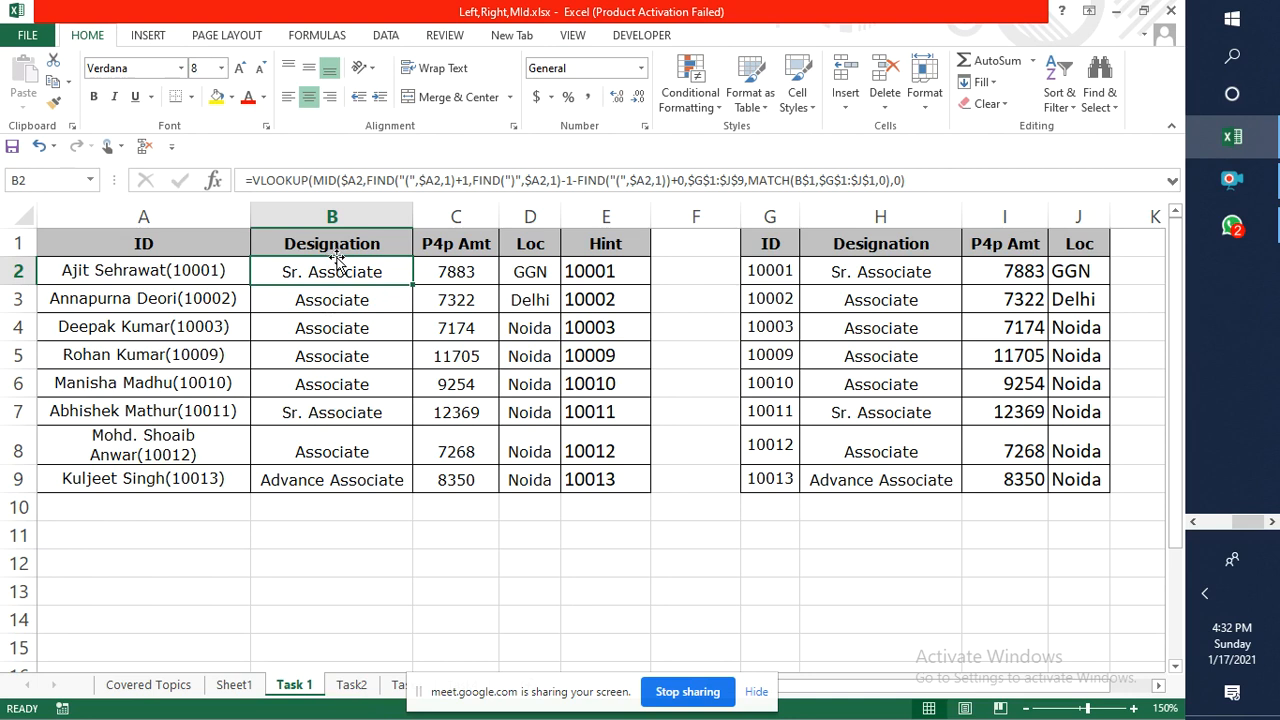
pyautogui.hotkey('shift', 'Right')
pyautogui.hotkey('shift', 'Right')
pyautogui.hotkey('ctrl', 'shift', 'Down')
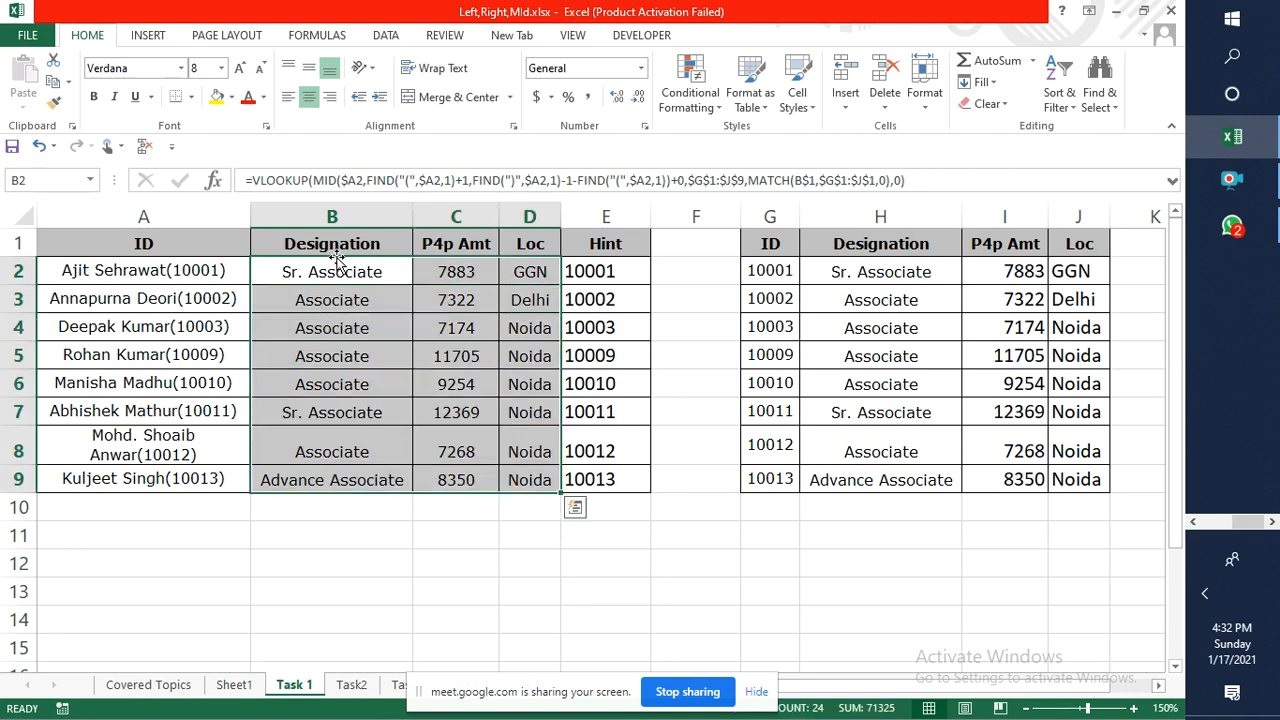
pyautogui.press('Delete')
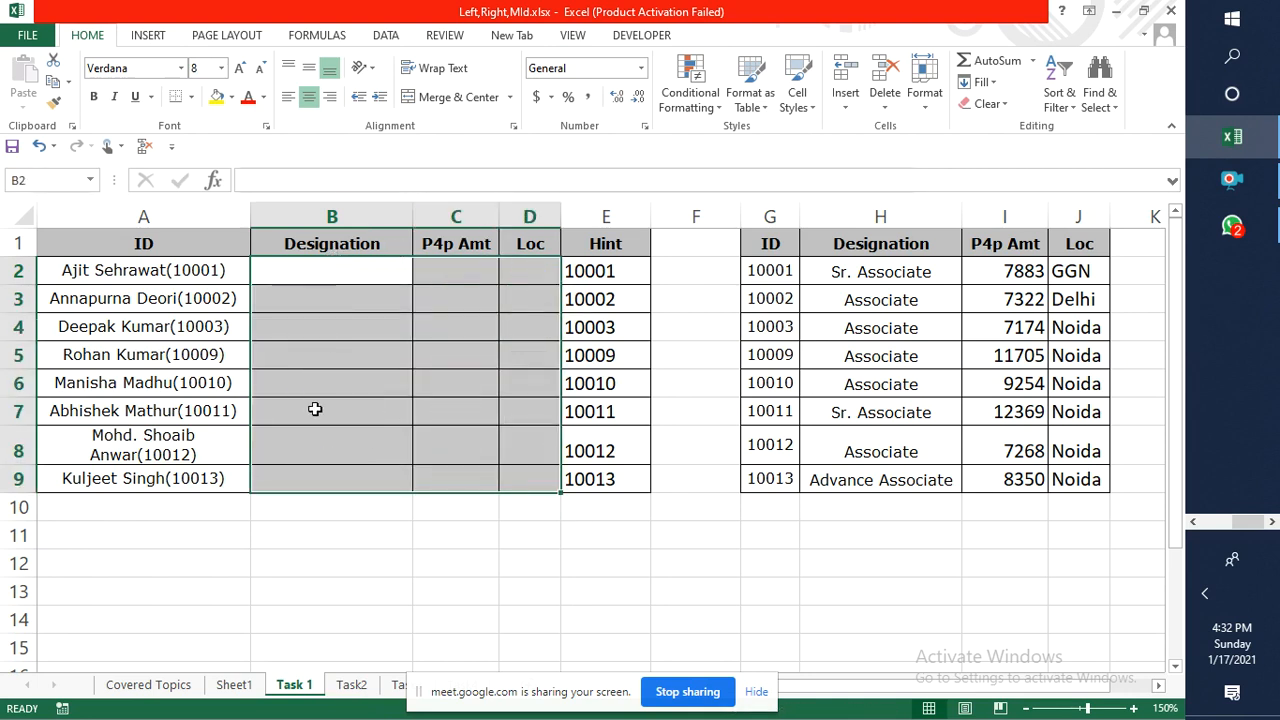
pyautogui.rightClick(271, 294)
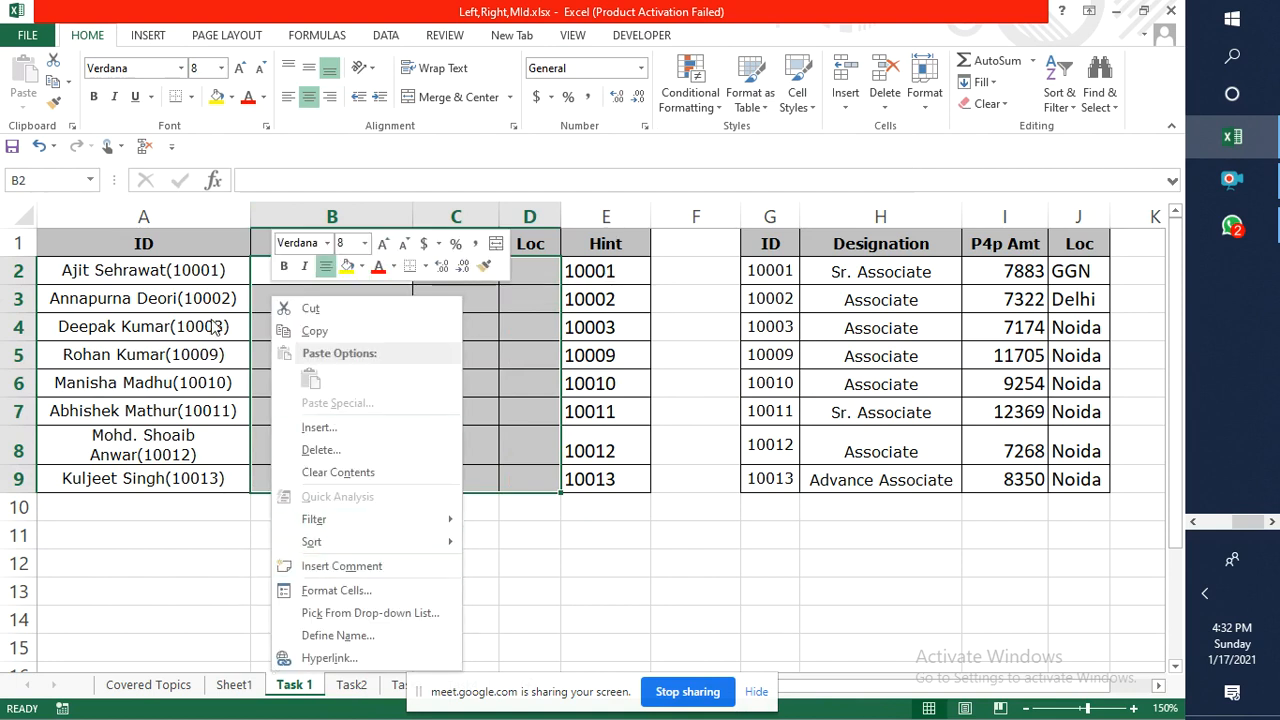
pyautogui.press('Escape')
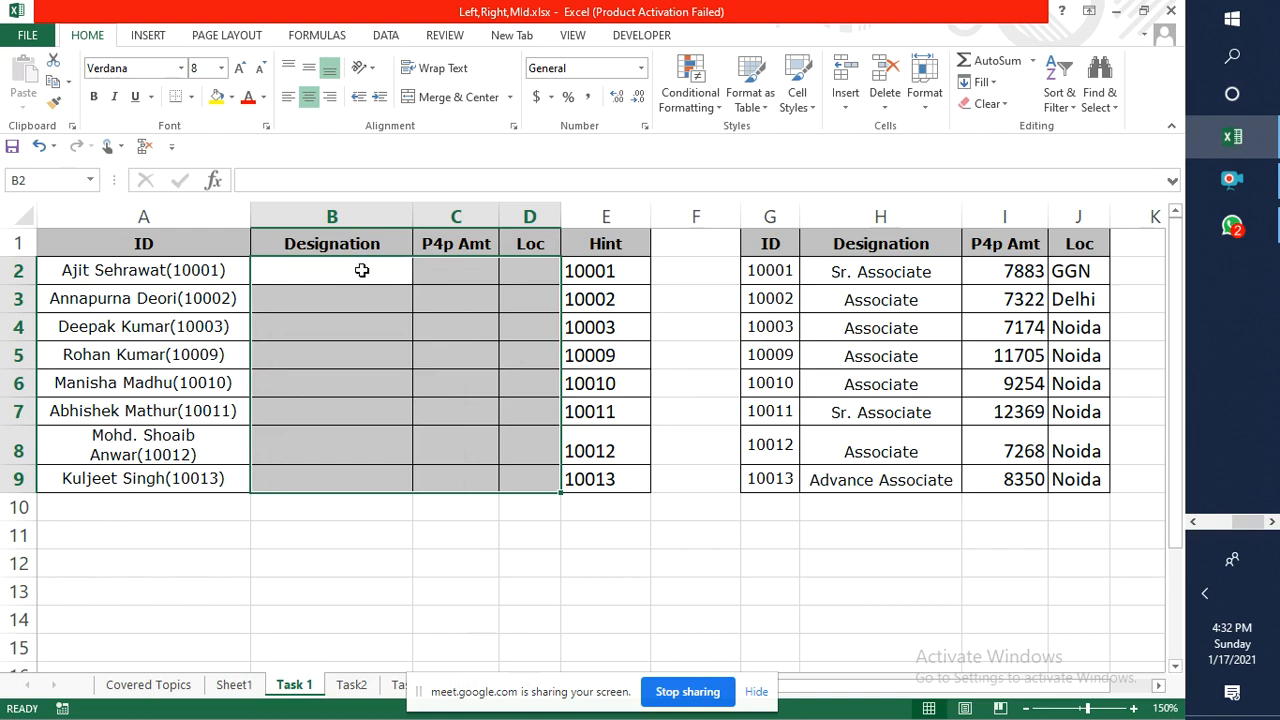
pyautogui.click(337, 306)
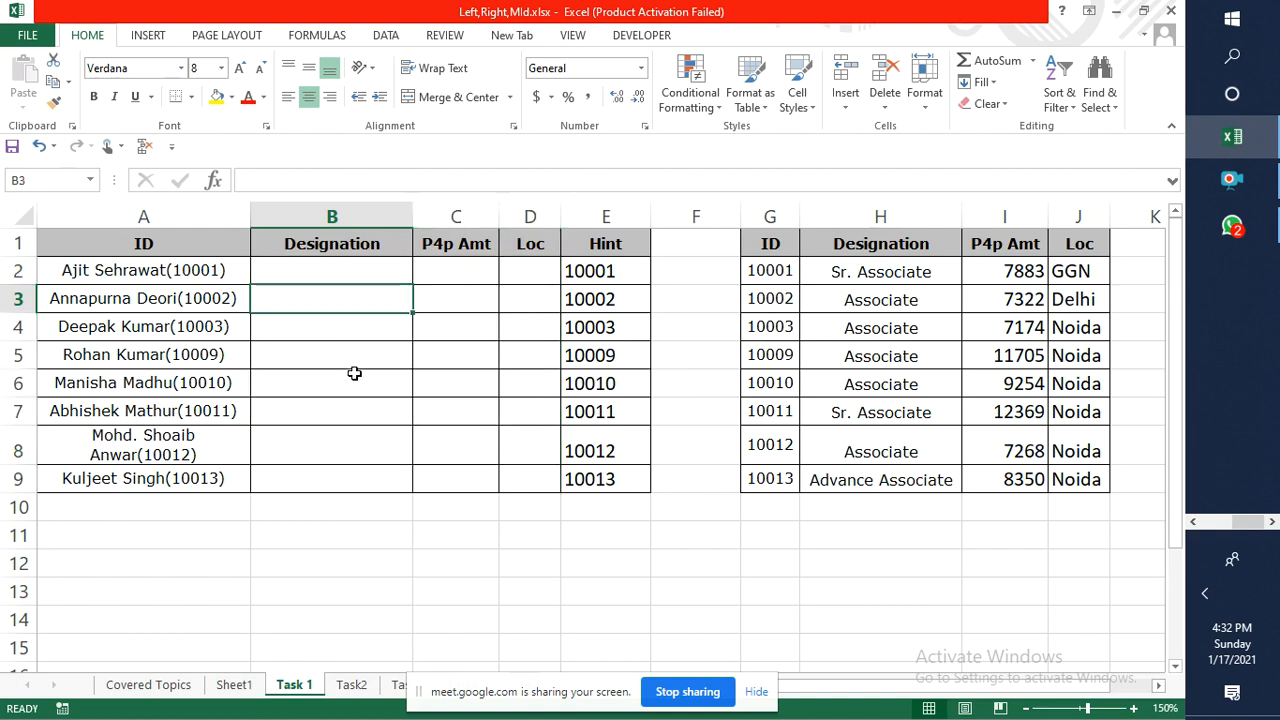
pyautogui.click(354, 373)
pyautogui.rightClick(320, 374)
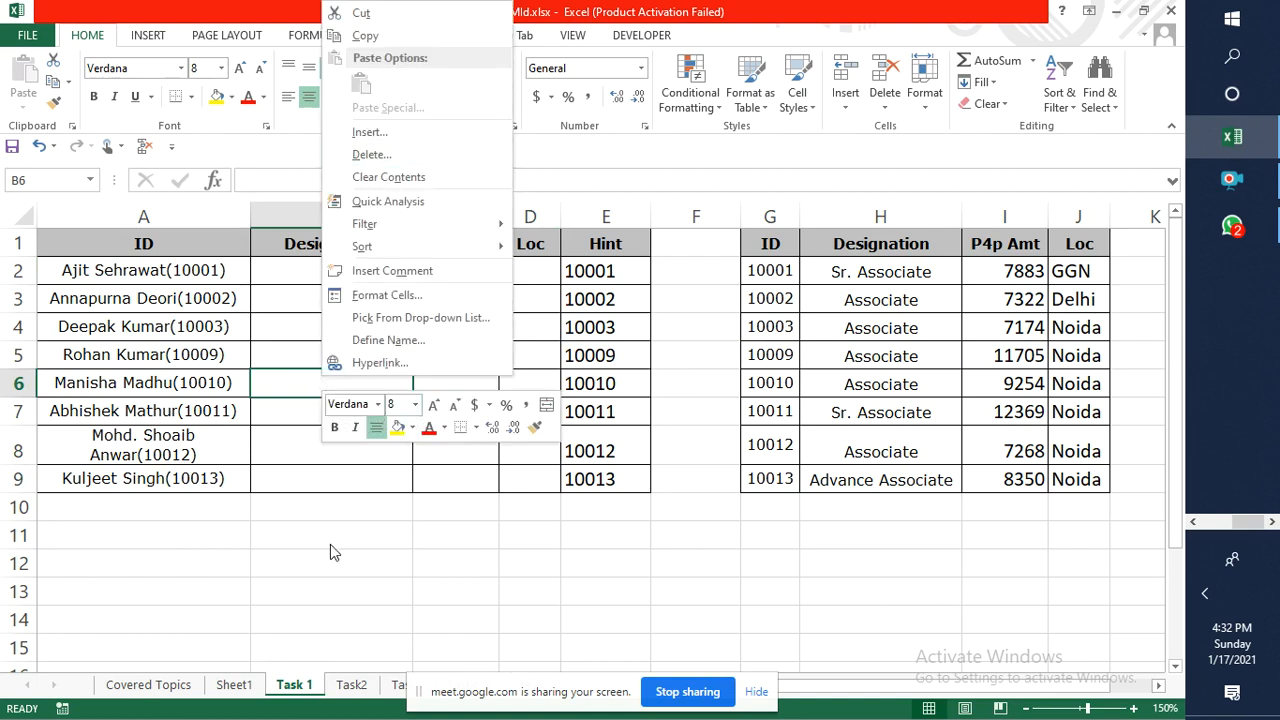
pyautogui.click(300, 602)
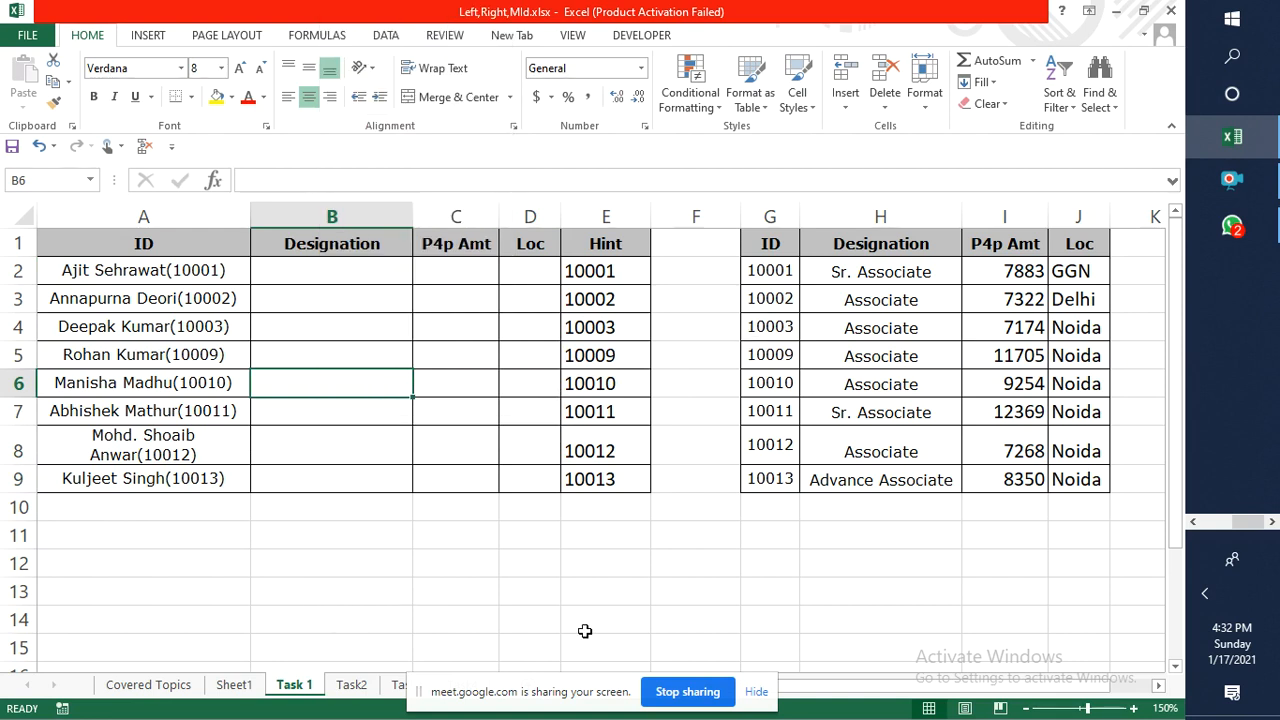
# Show the Task2 sheet's blank practice columns, including Find 1st Space, Length and Last Name, and compare the sheet with Task 1.
pyautogui.click(364, 685)
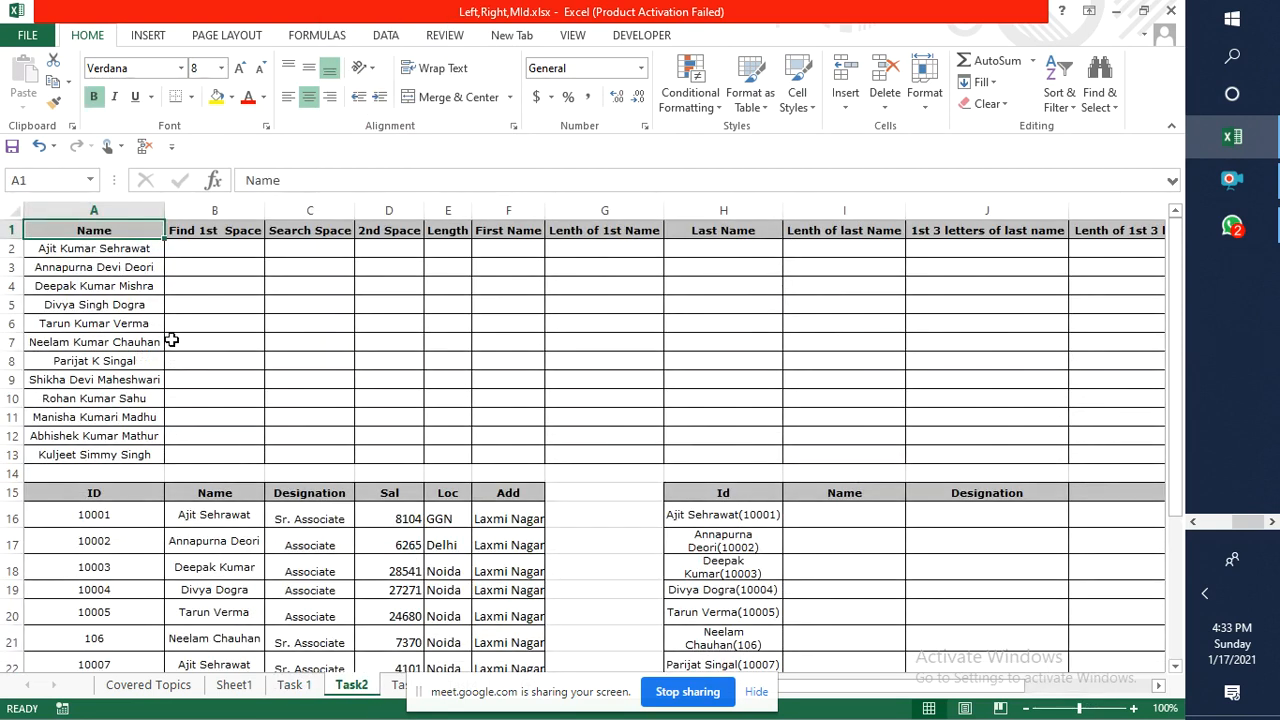
pyautogui.click(188, 250)
pyautogui.click(440, 268)
pyautogui.click(674, 268)
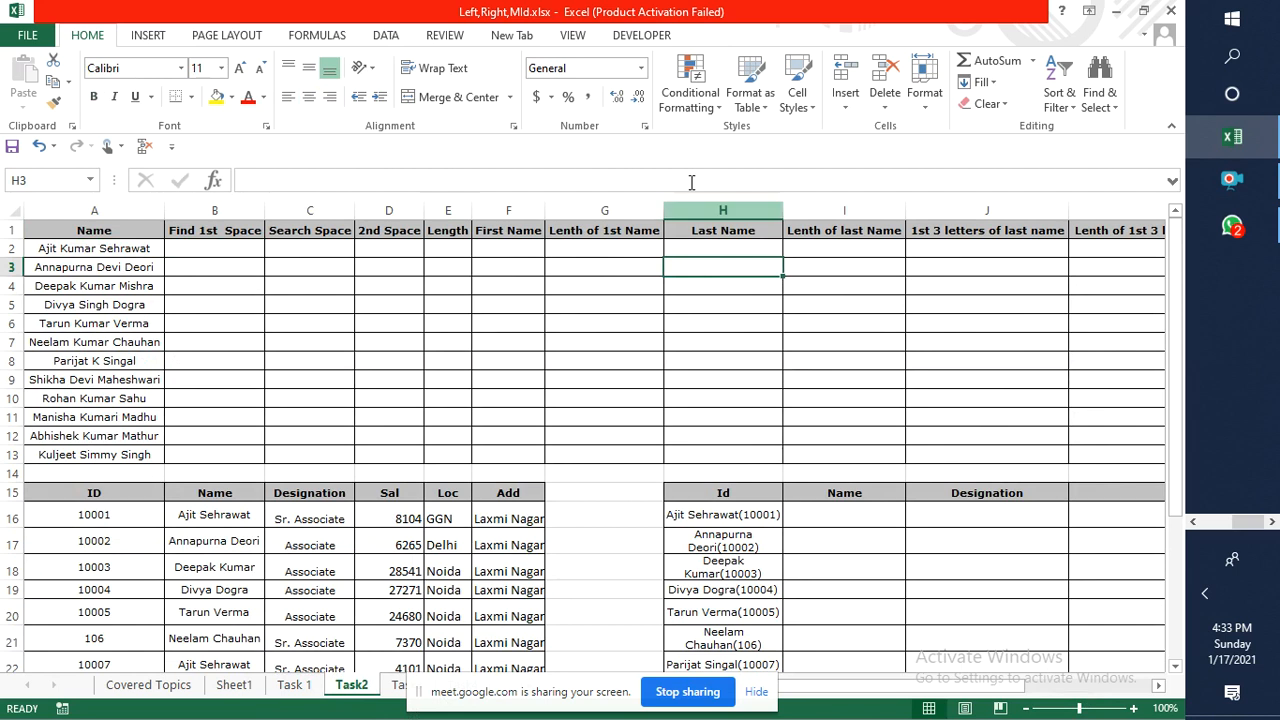
pyautogui.click(205, 250)
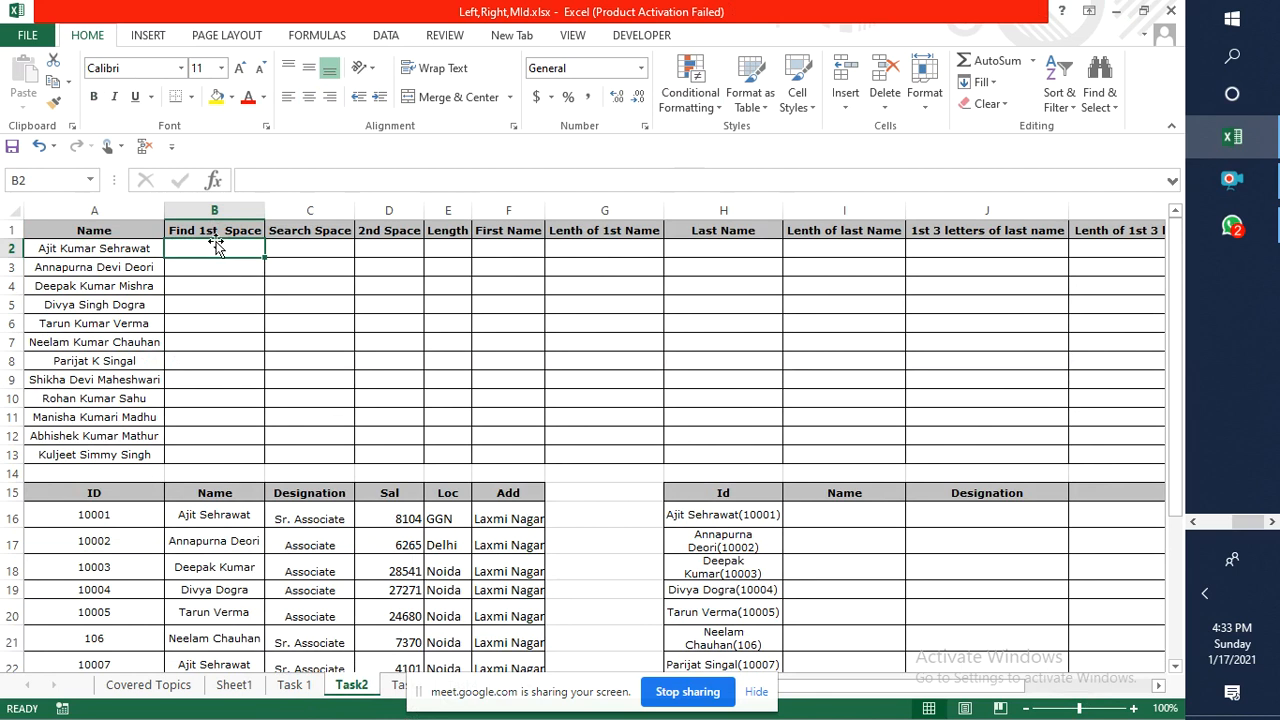
pyautogui.click(292, 685)
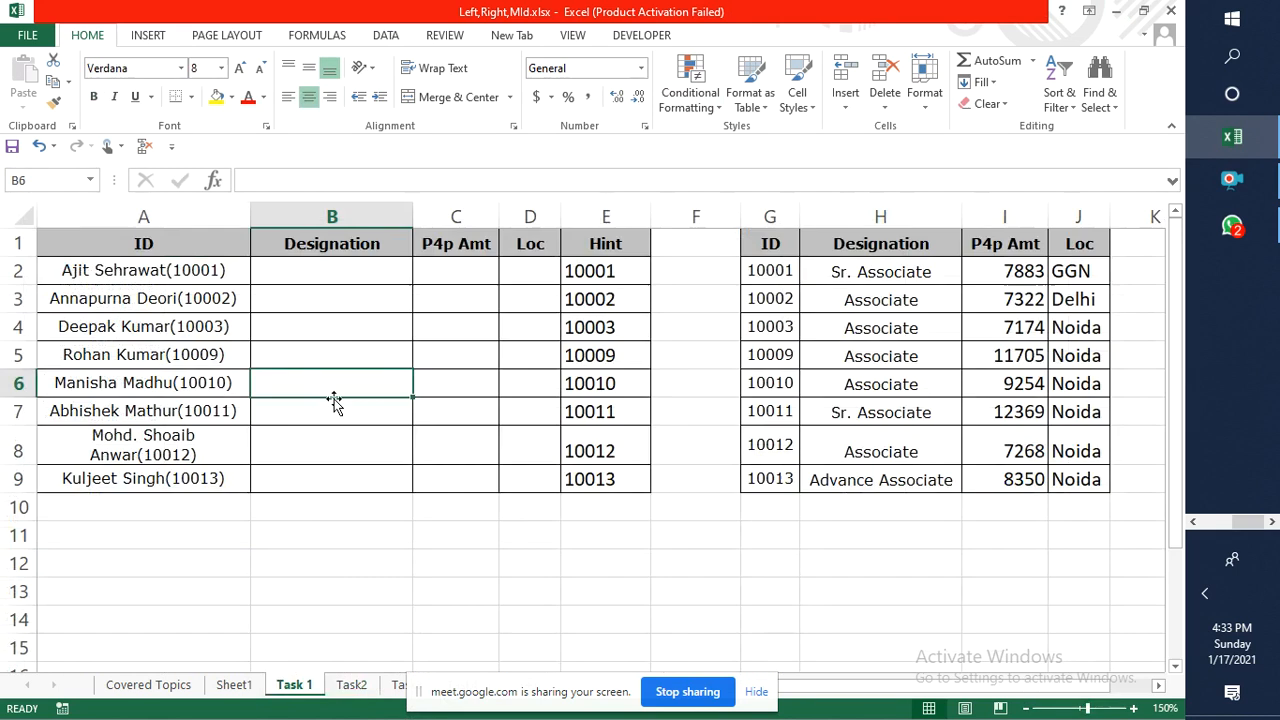
pyautogui.click(350, 685)
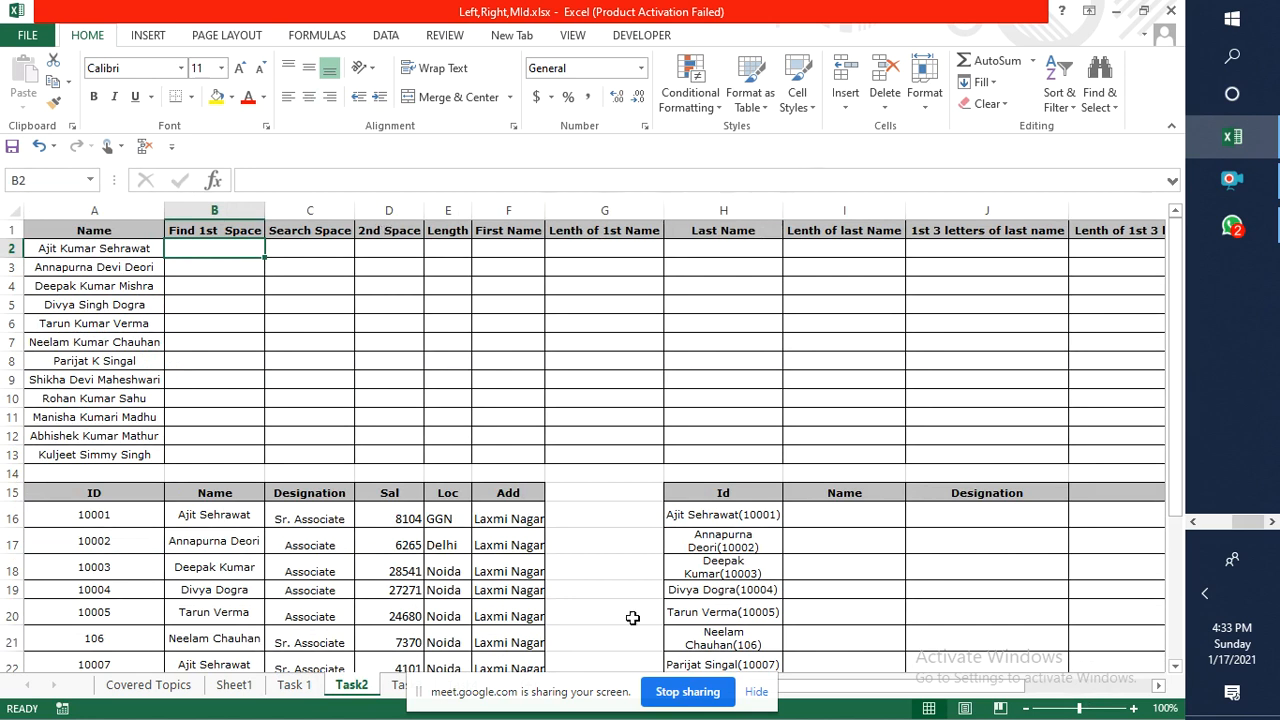
# Hide the screen-sharing notice and show Task2's remaining columns and its Id lookup table starting in row 15.
pyautogui.click(756, 691)
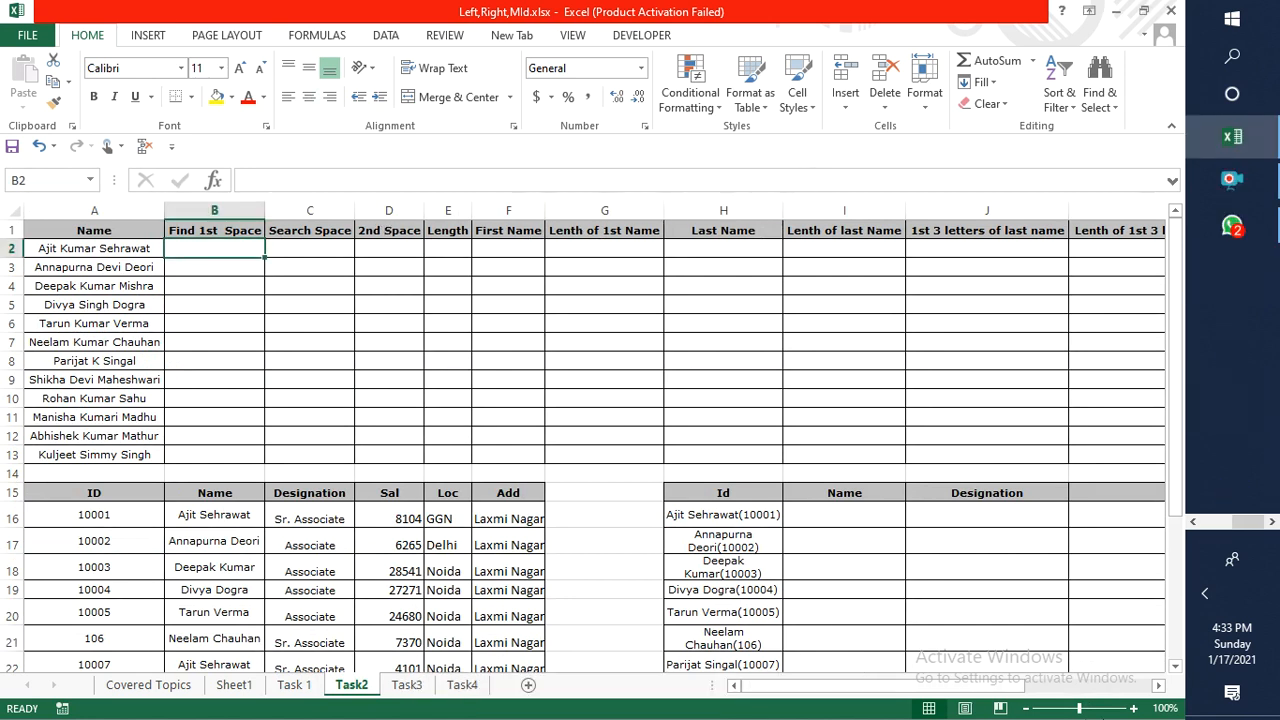
pyautogui.click(1160, 685)
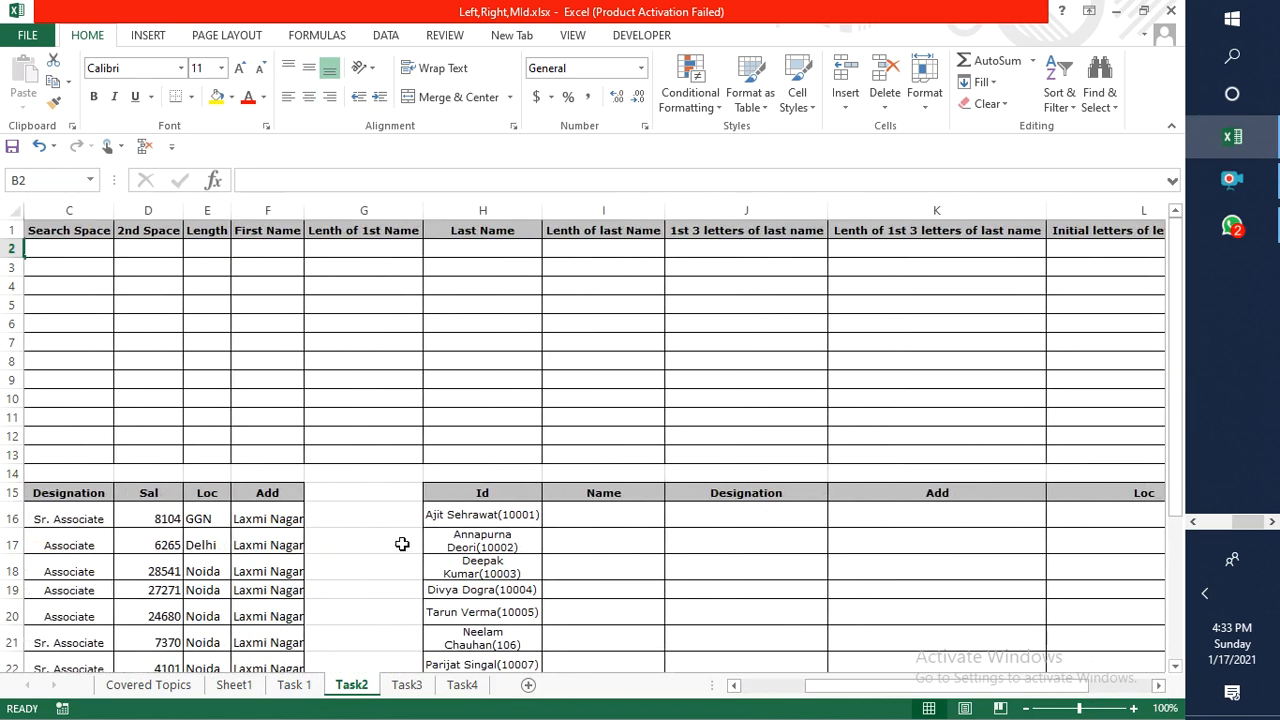
pyautogui.scroll(-2, 402, 543)
pyautogui.scroll(-1, 505, 420)
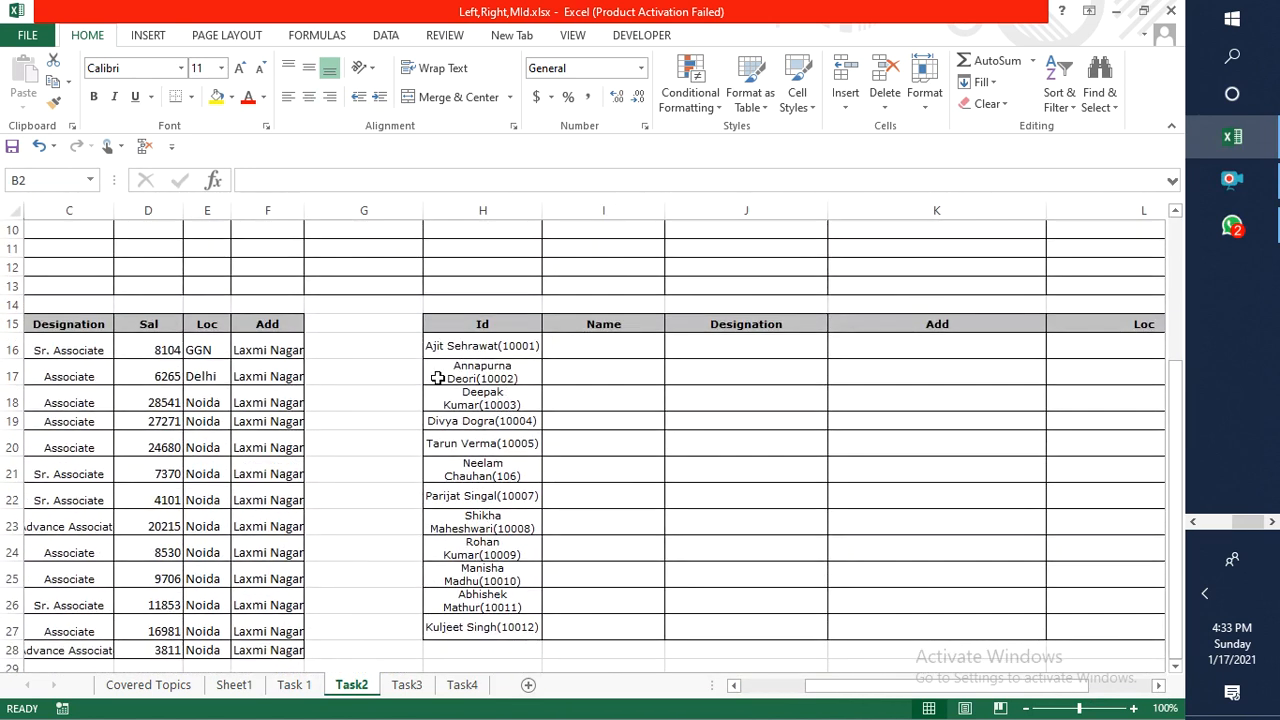
# Point out Task 1's first Designation cell, B2, and the first Price cell, B4, of Task3's LEFT and SEARCH lookup.
pyautogui.click(292, 686)
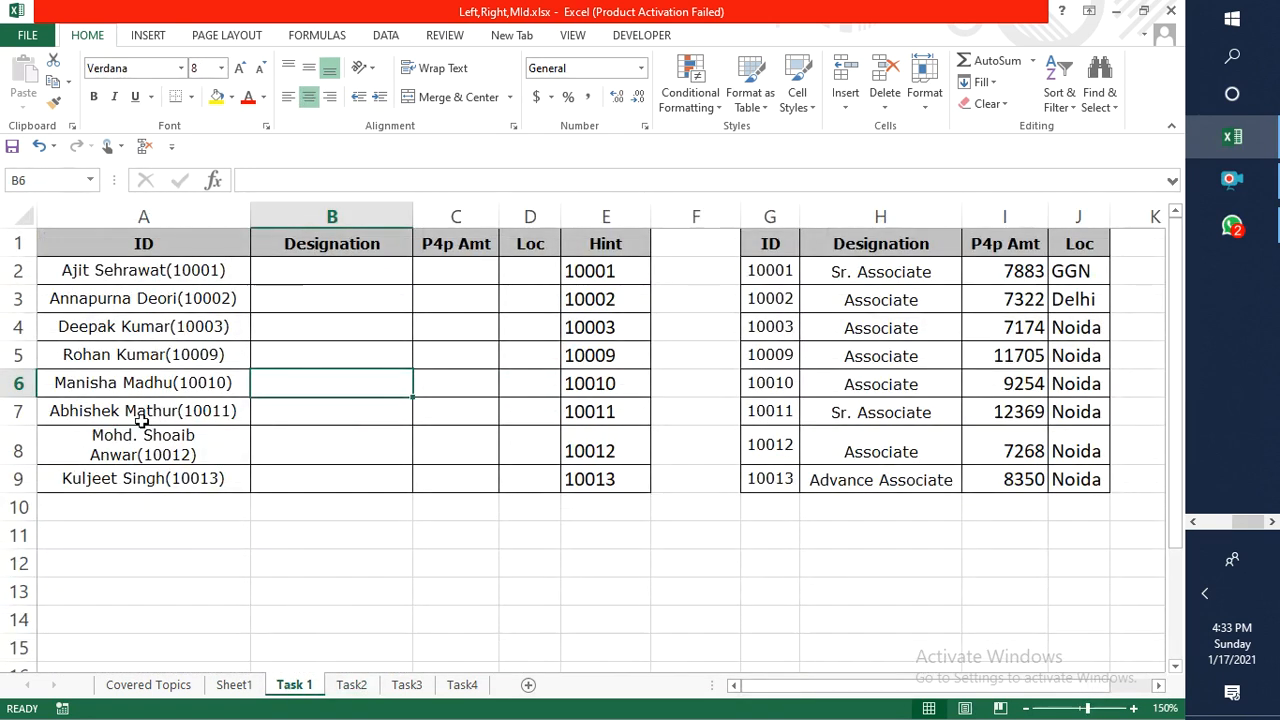
pyautogui.click(257, 262)
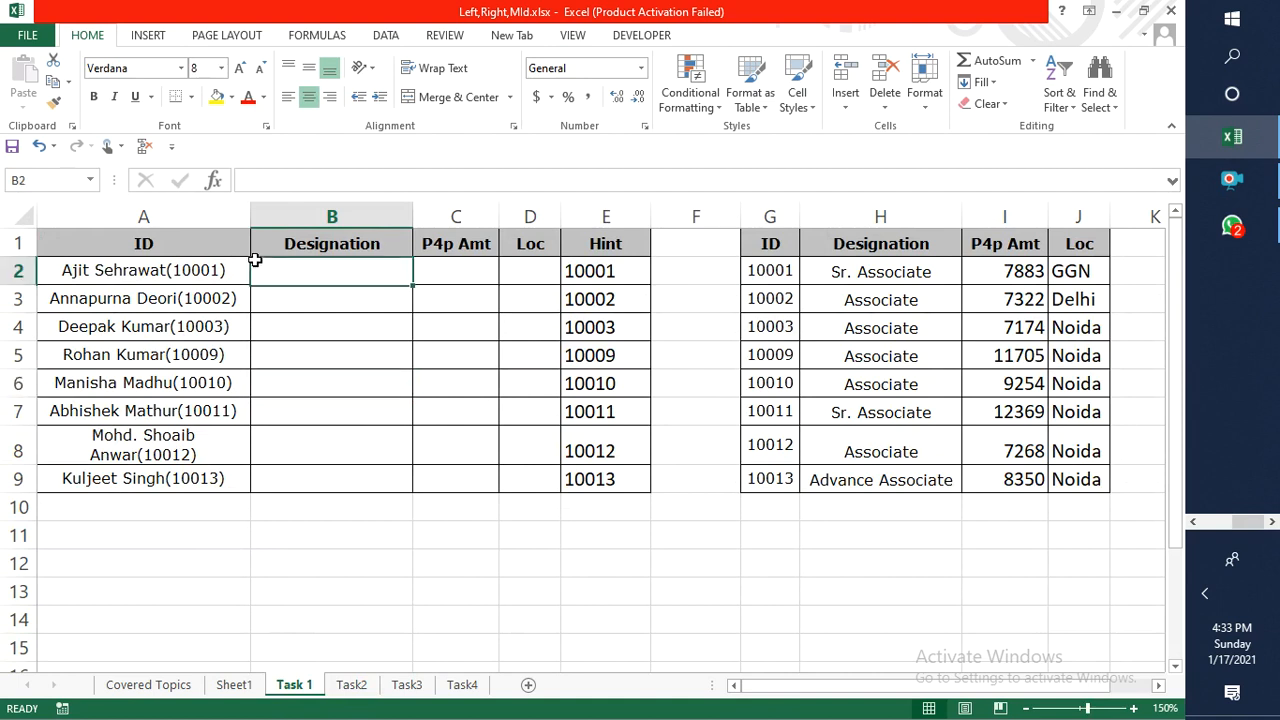
pyautogui.click(355, 686)
pyautogui.click(406, 686)
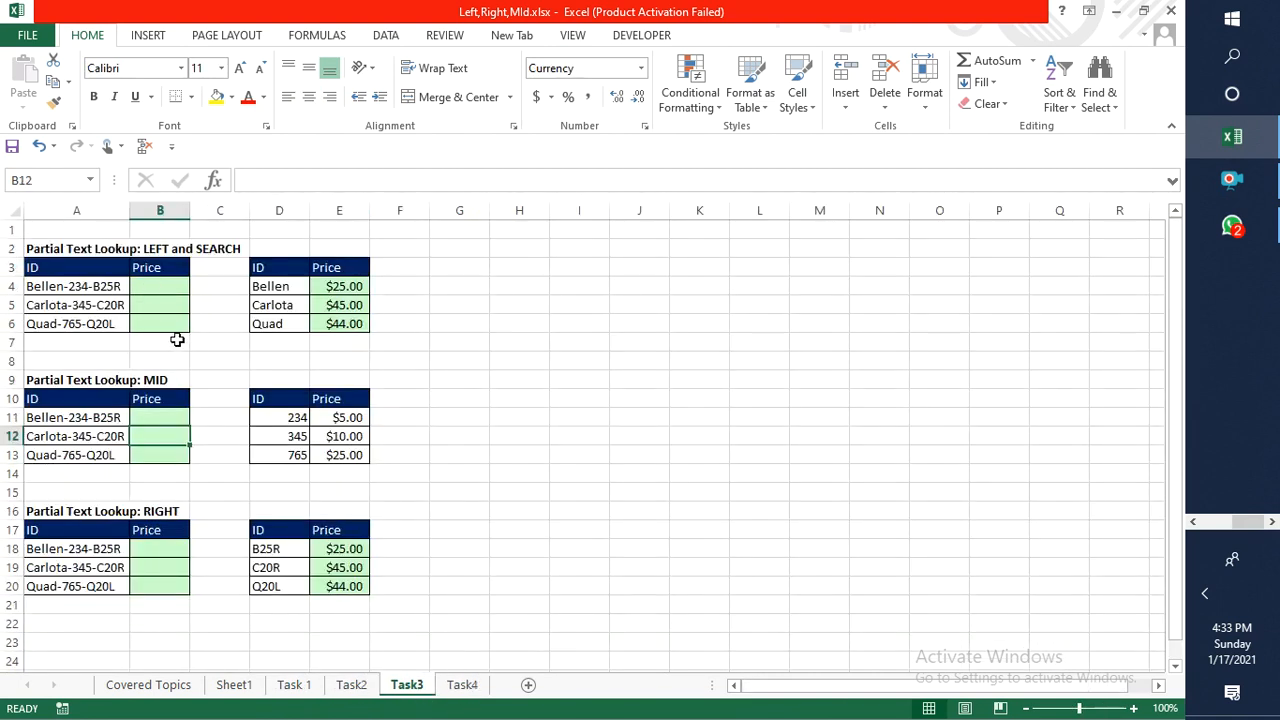
pyautogui.click(137, 286)
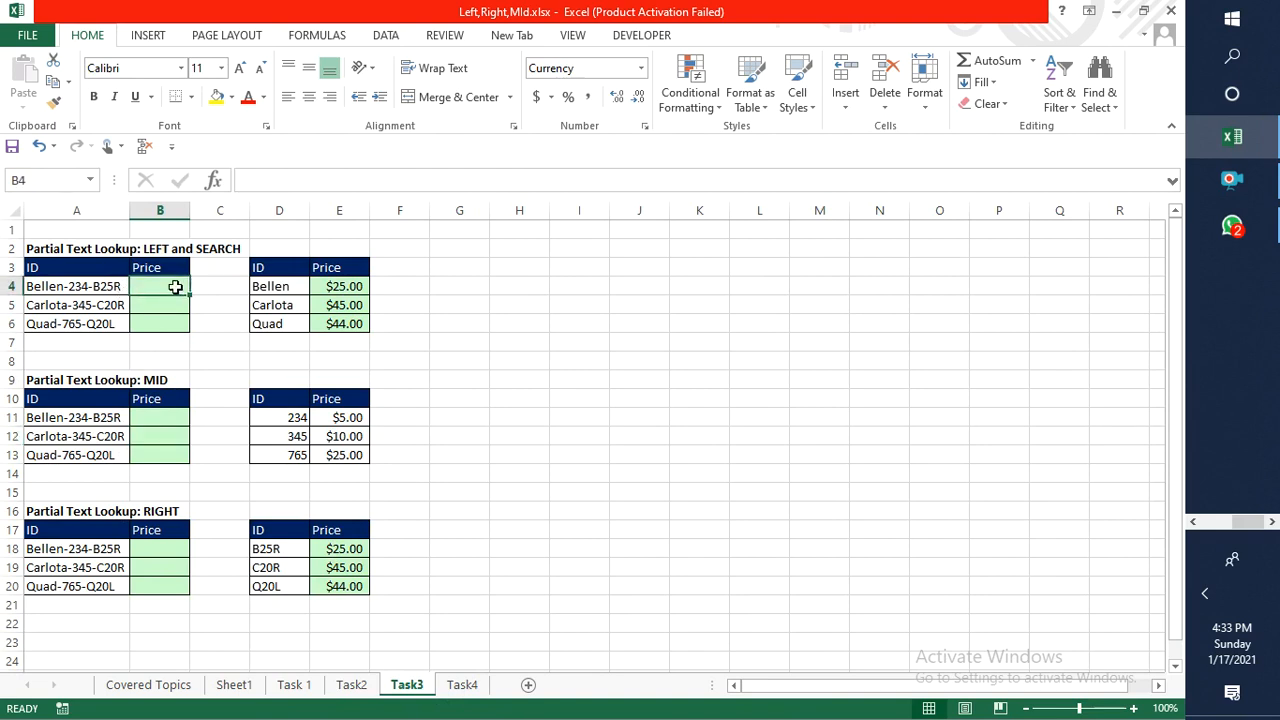
# Show the Task4 sheet, pointing out the first Result cell, C2, and the grade labels from Excellent to Poor in H3:H6.
pyautogui.click(487, 286)
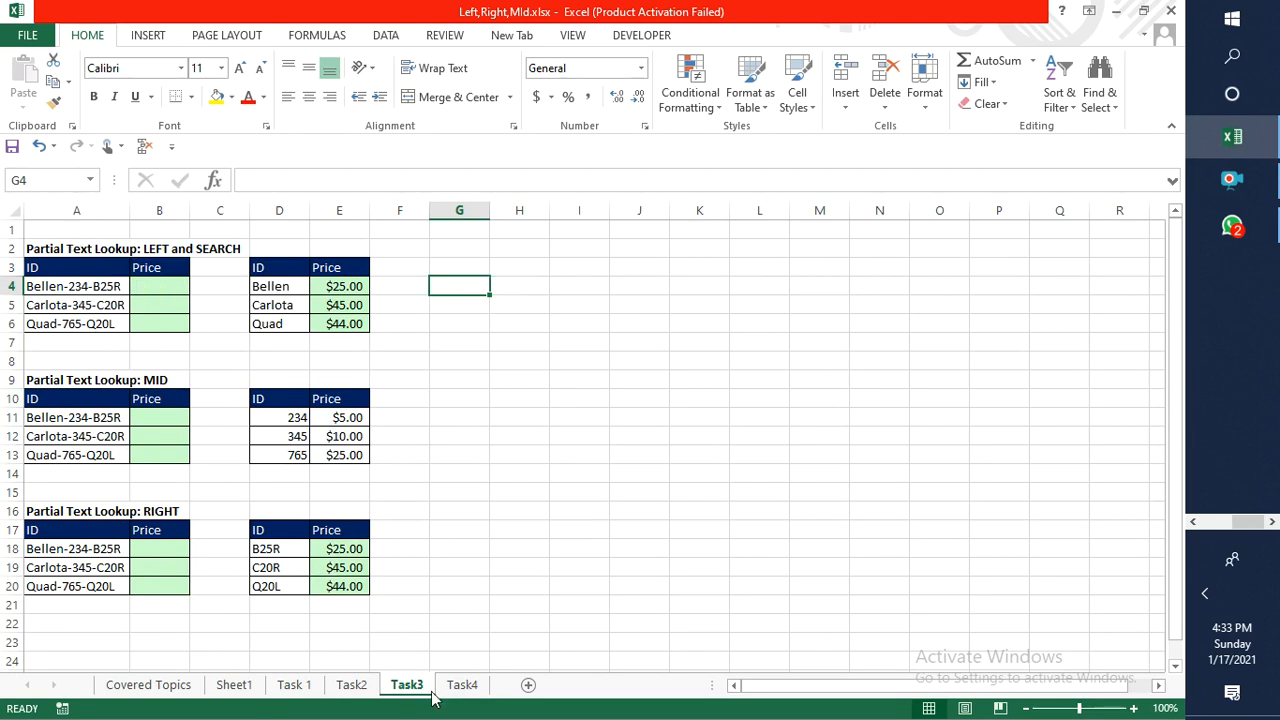
pyautogui.click(462, 685)
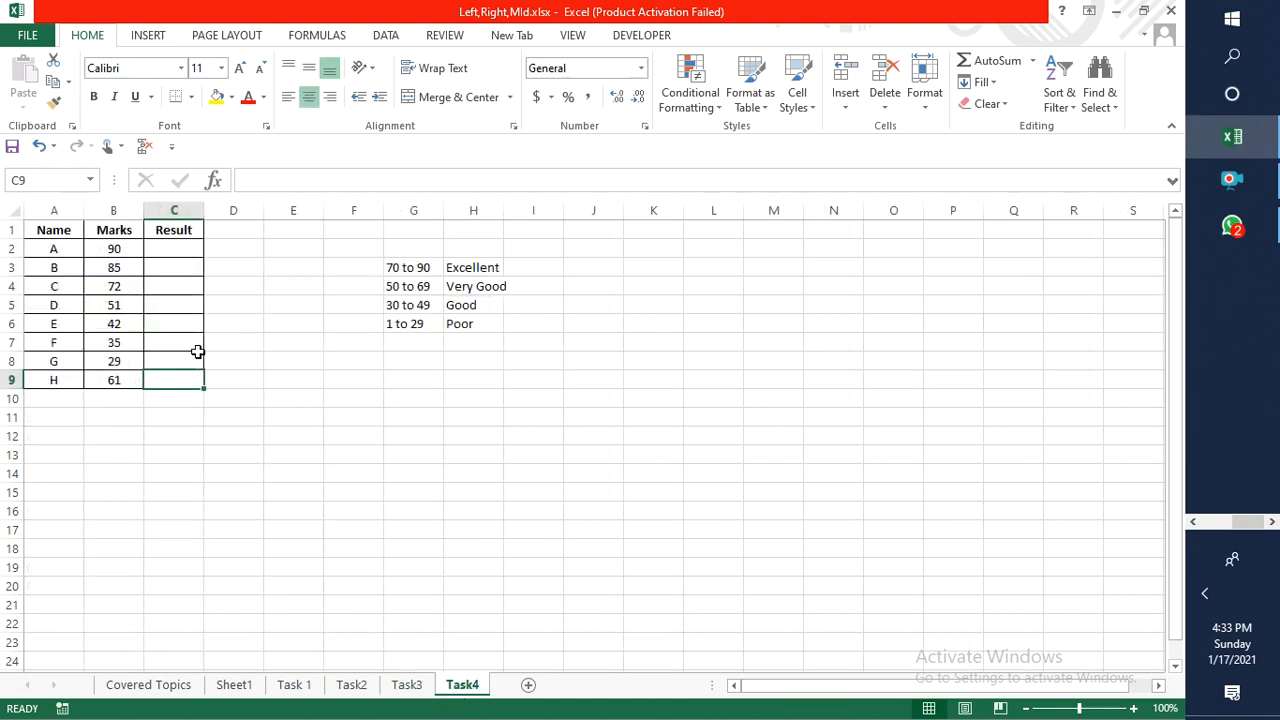
pyautogui.click(177, 252)
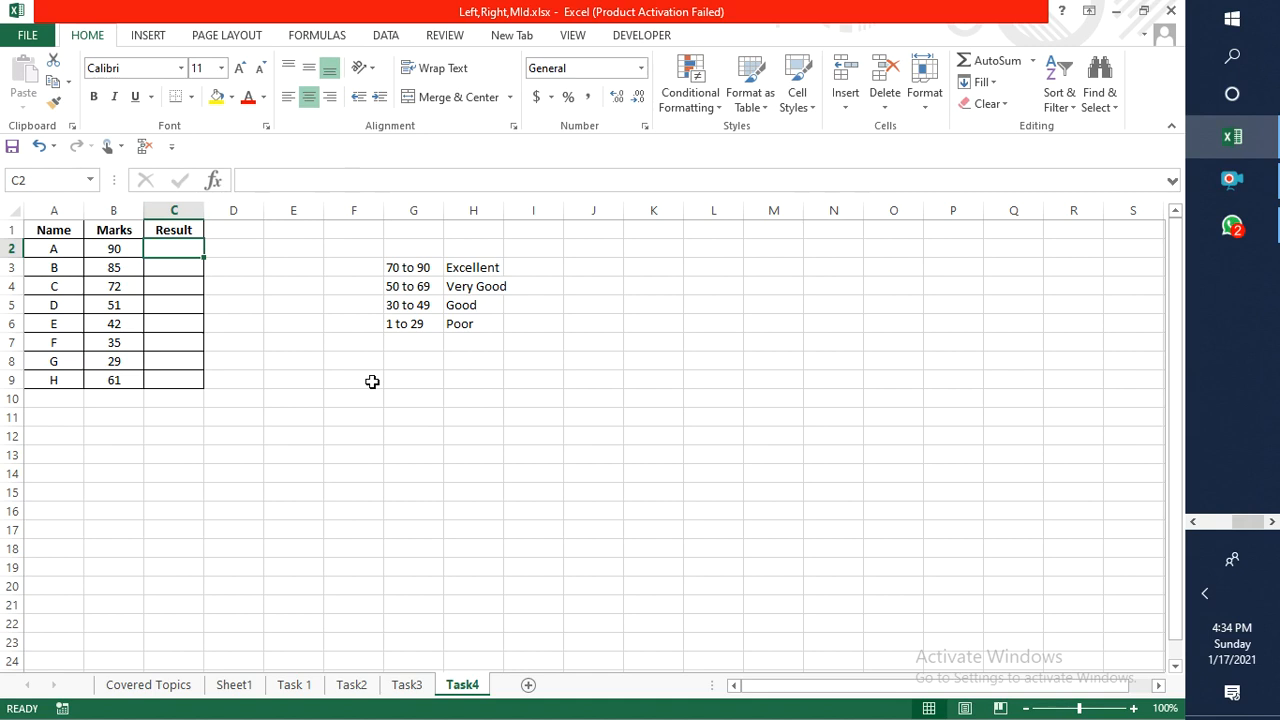
pyautogui.click(471, 267)
pyautogui.click(452, 287)
pyautogui.click(452, 305)
pyautogui.click(452, 323)
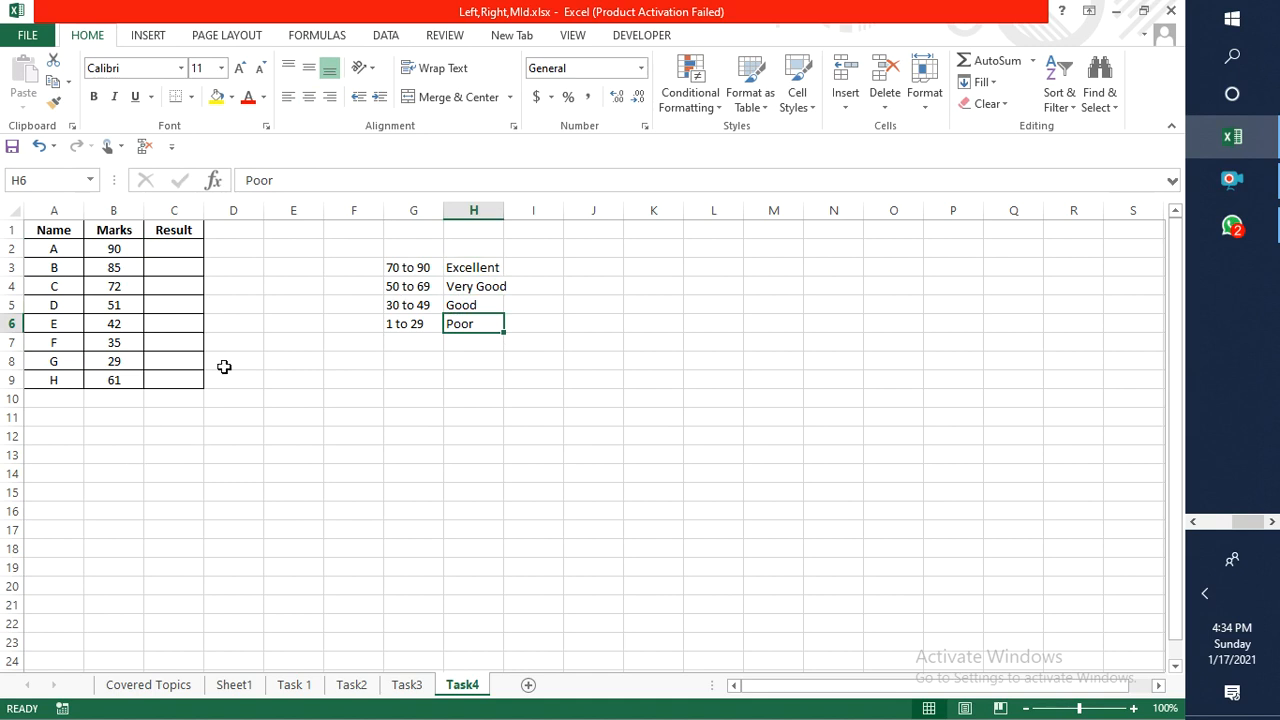
# Walk through the mark ranges in G3:G6 of Task4, from 70 to 90 down to 1 to 29.
pyautogui.click(389, 267)
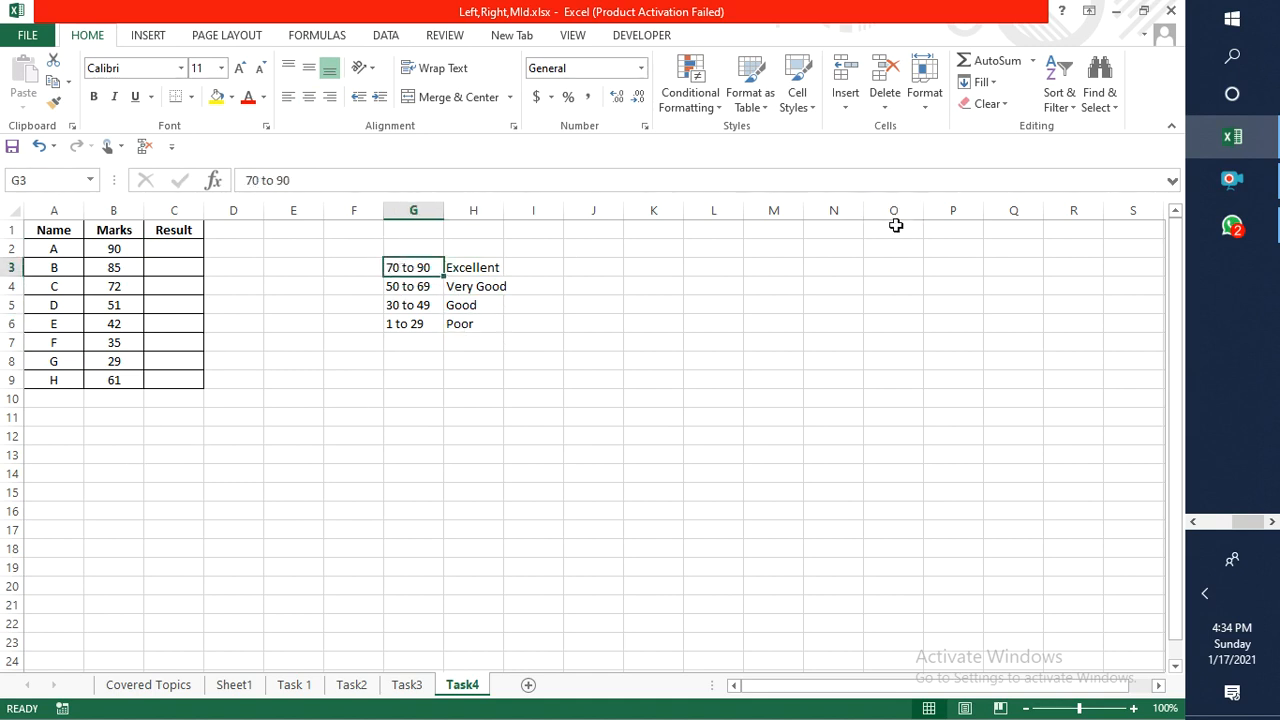
pyautogui.press('Down')
pyautogui.press('Down')
pyautogui.press('Down')
pyautogui.press('Down')
pyautogui.press('Up')
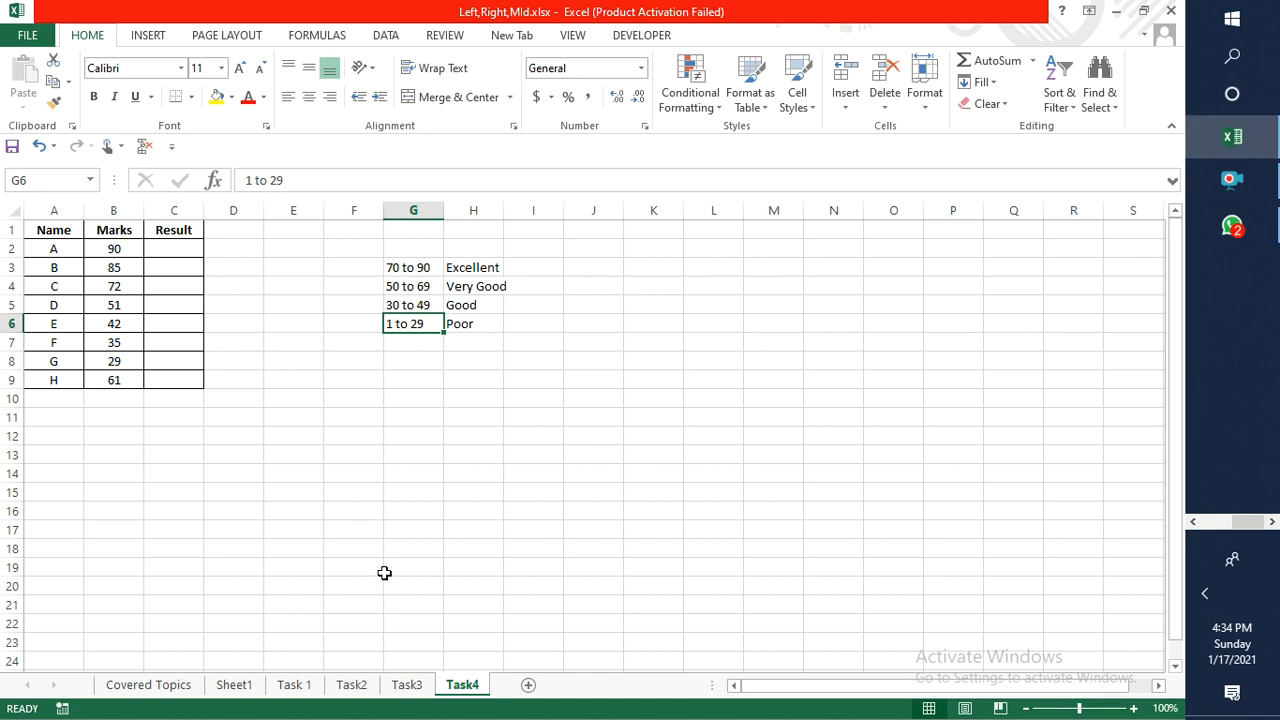
# Show the Covered Topics sheet, check the Google Meet window, and return to the Excel workbook.
pyautogui.click(148, 685)
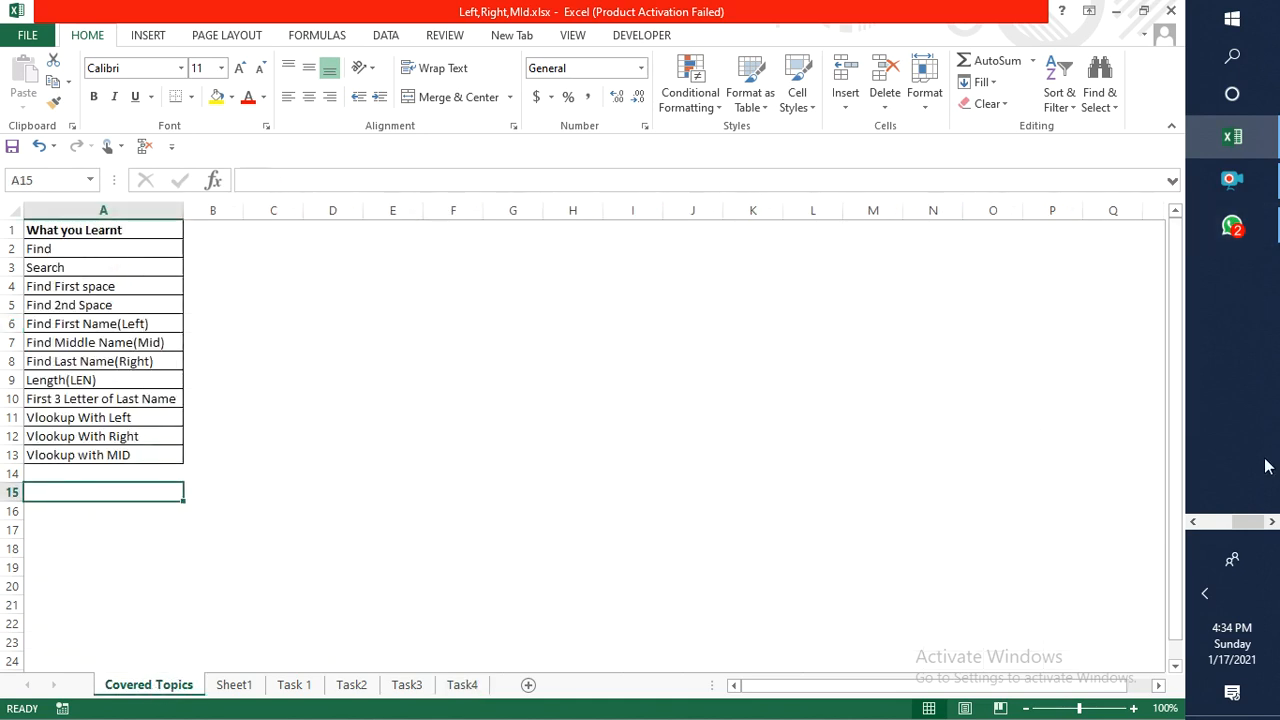
pyautogui.click(1193, 522)
pyautogui.click(1232, 402)
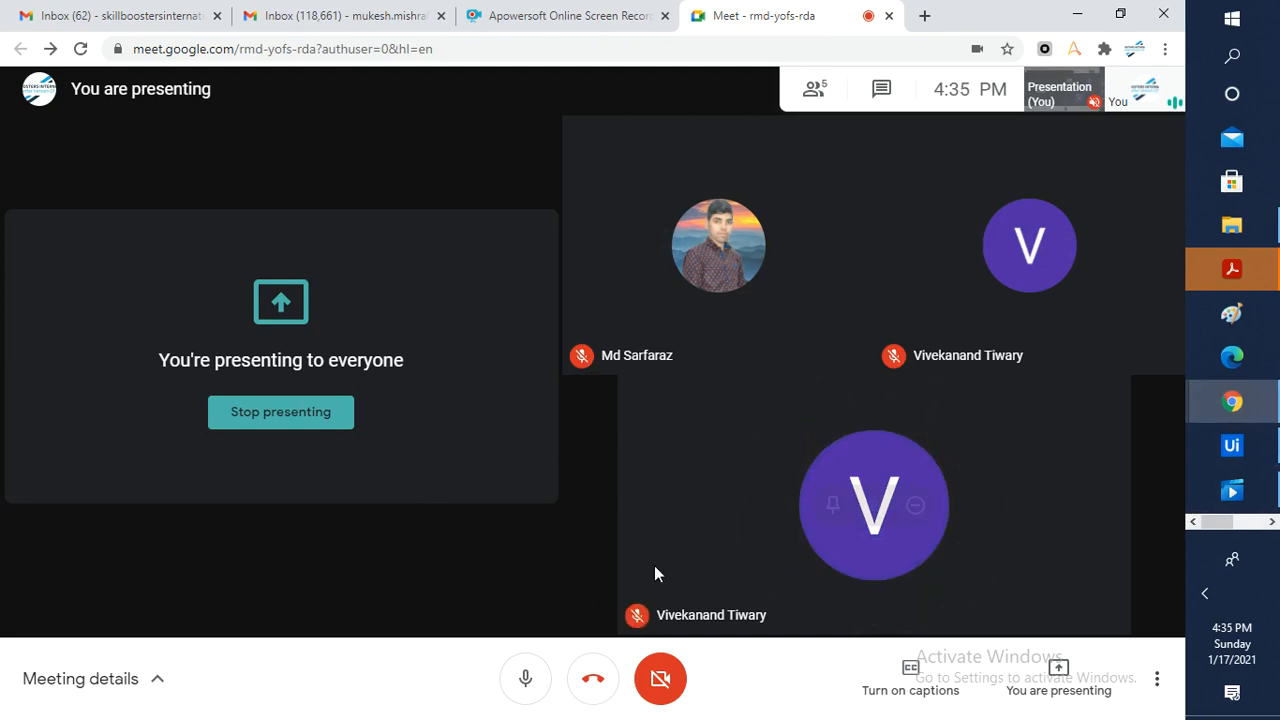
pyautogui.click(1272, 522)
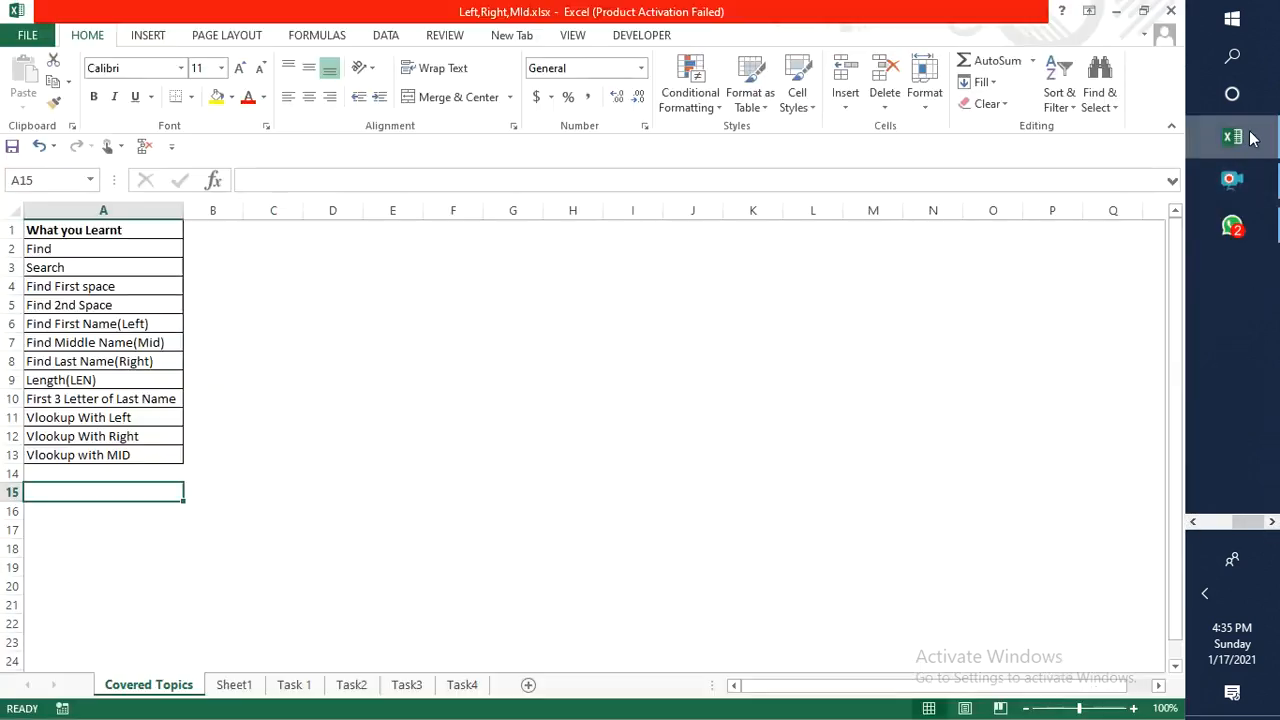
pyautogui.click(1232, 136)
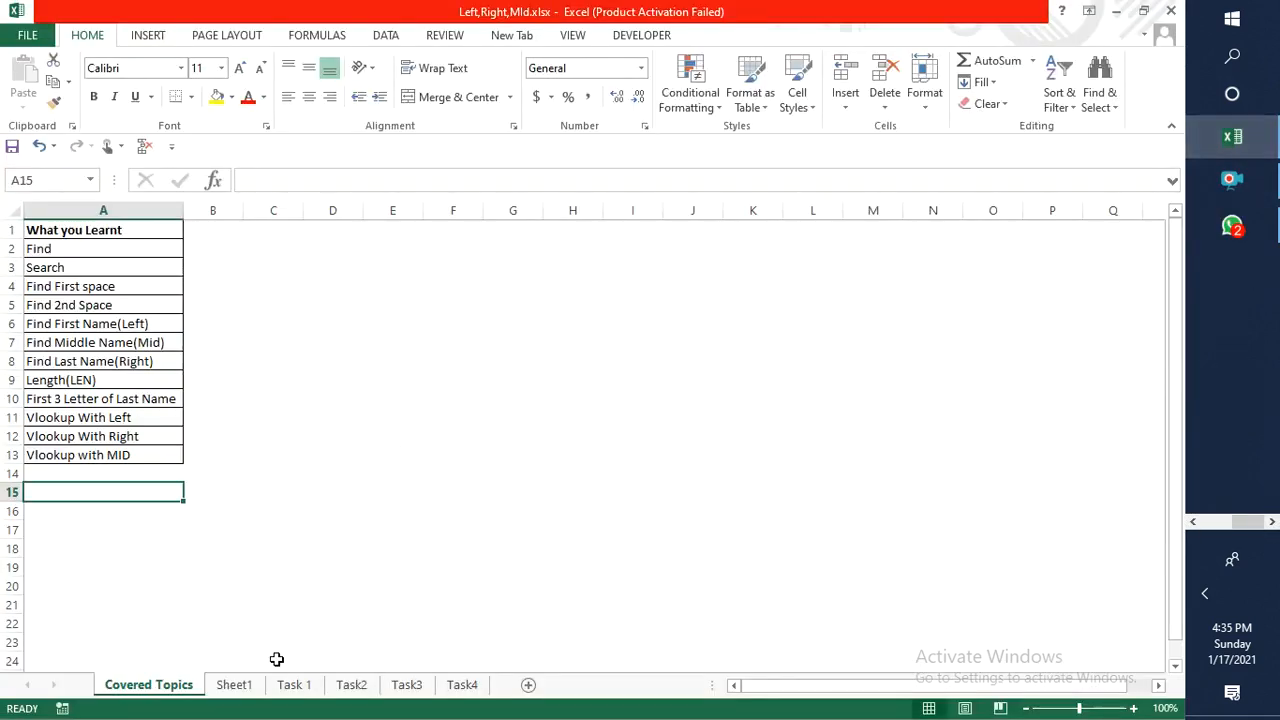
# Review Sheet1's FIND formulas in B4 and B7, its SEARCH formula in C7, and Task 1's MID-based Hint formula in E2.
pyautogui.click(234, 685)
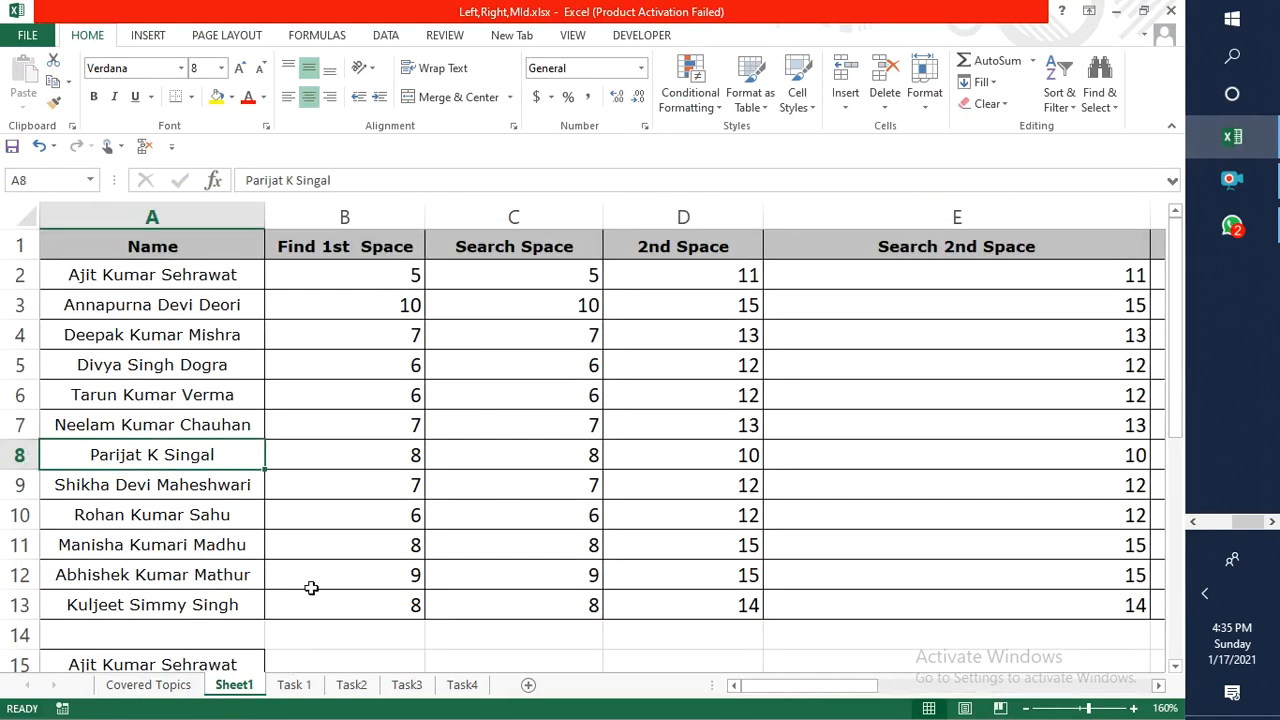
pyautogui.click(379, 330)
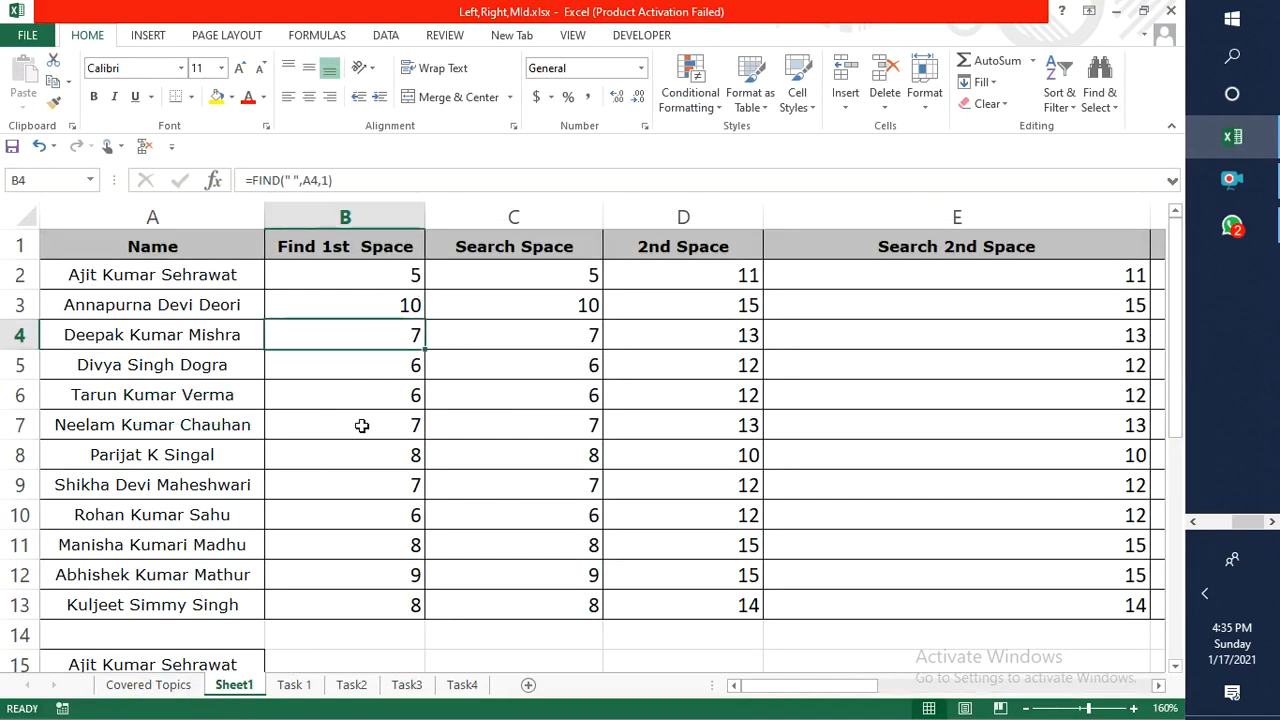
pyautogui.click(408, 420)
pyautogui.click(576, 429)
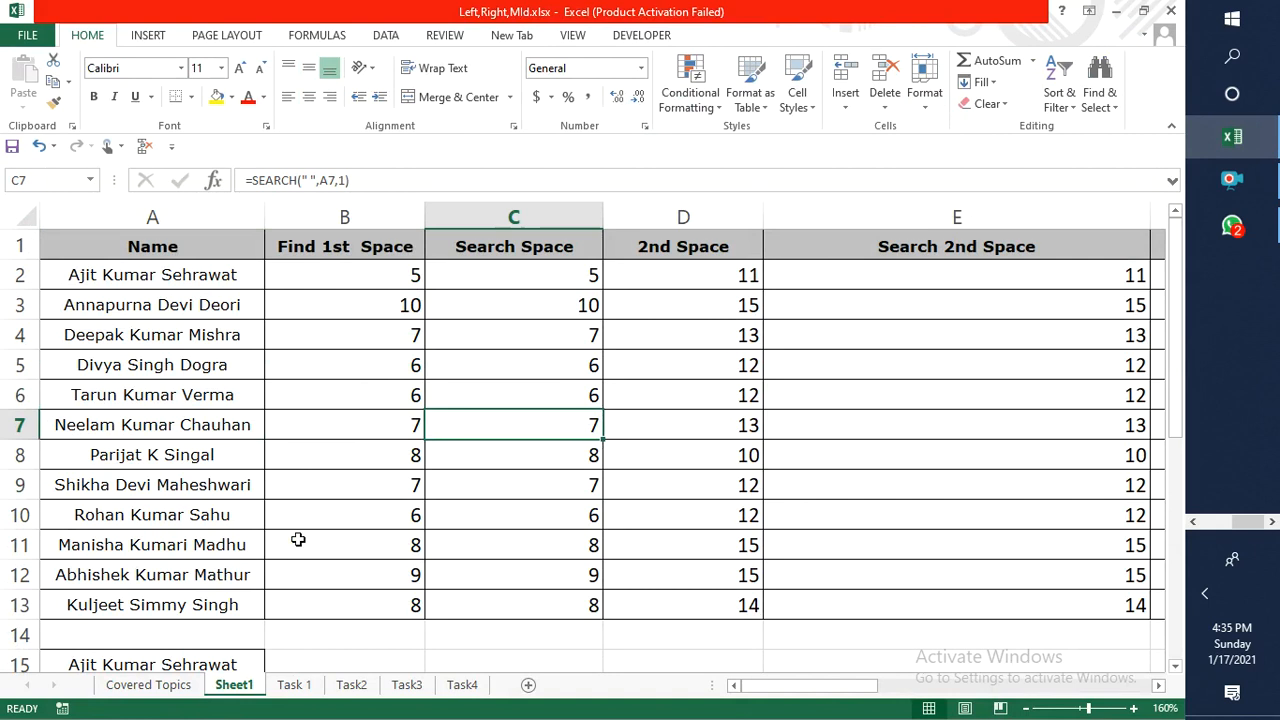
pyautogui.click(292, 685)
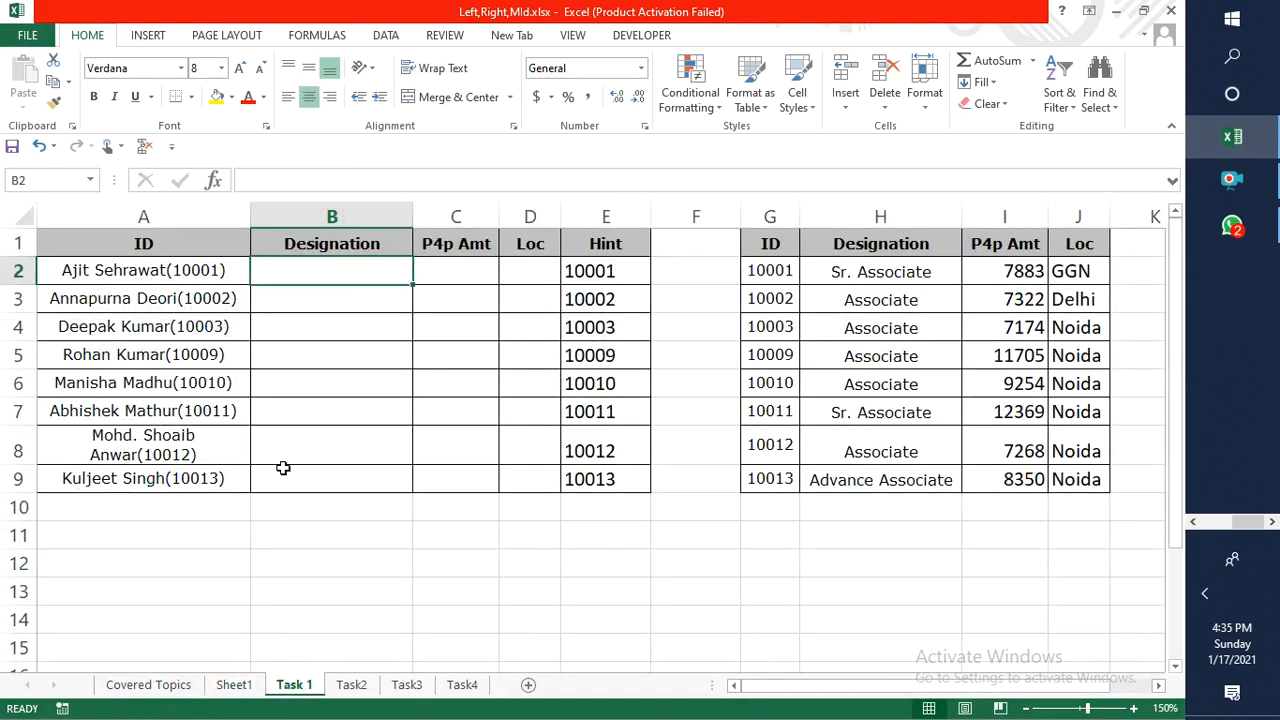
pyautogui.click(596, 268)
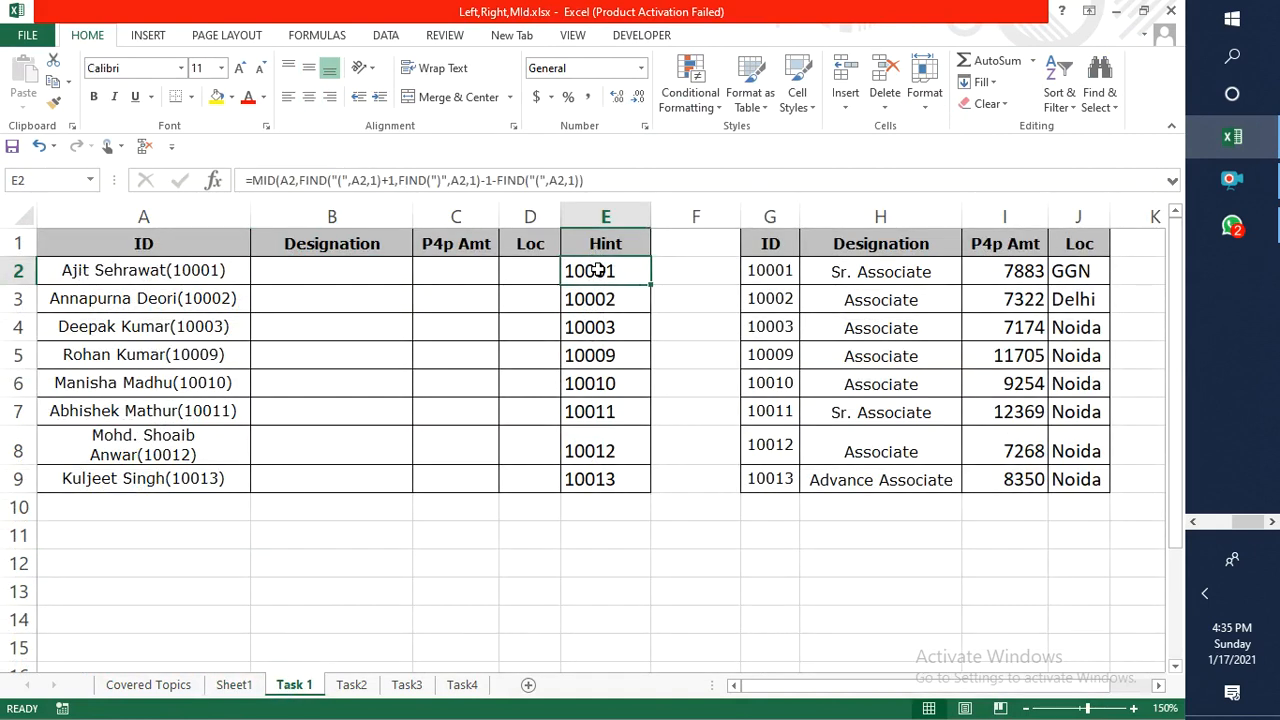
# Recap the Task2, Task3 and Task4 practice sheets, and bring up the screen recorder's controls.
pyautogui.click(351, 685)
pyautogui.scroll(3, 390, 450)
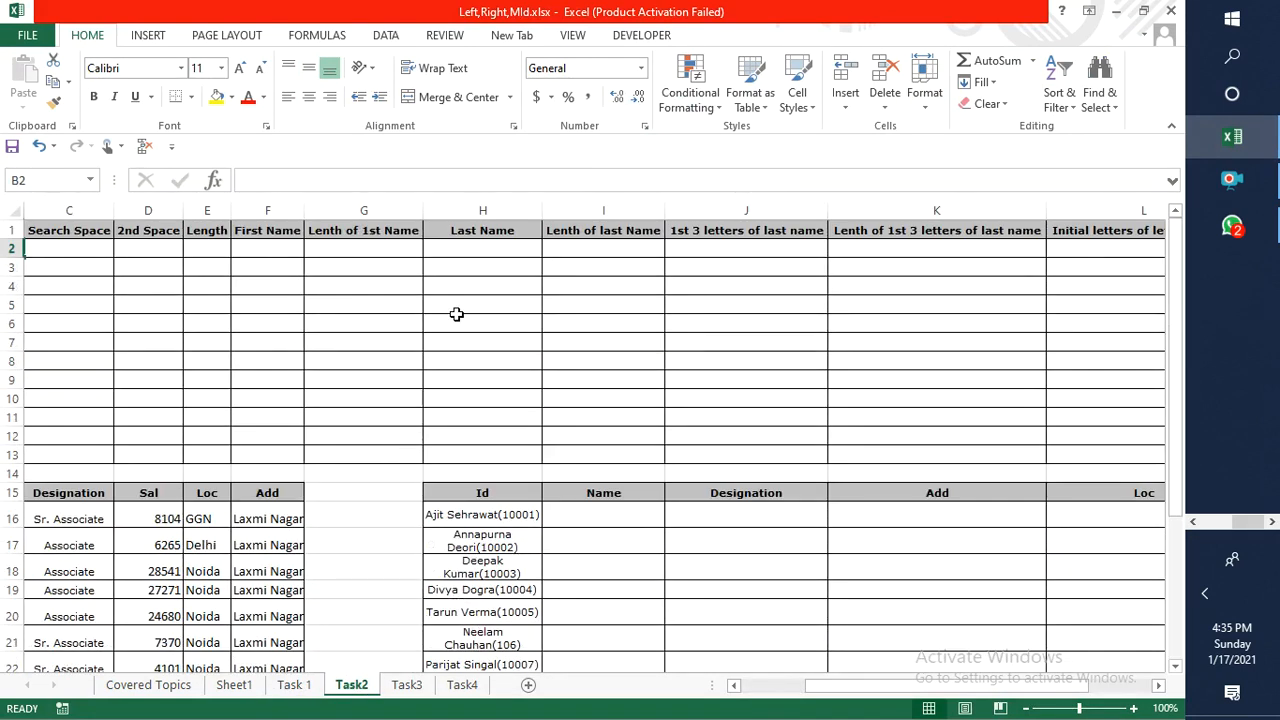
pyautogui.click(418, 685)
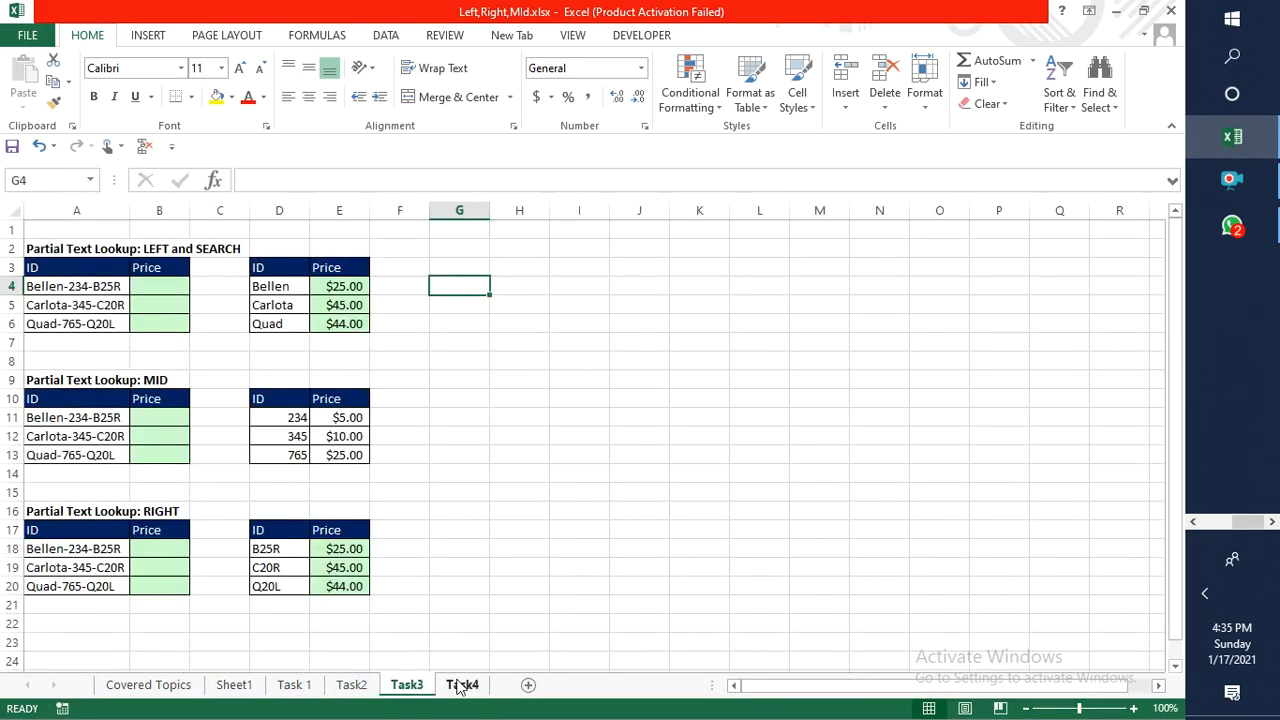
pyautogui.click(460, 684)
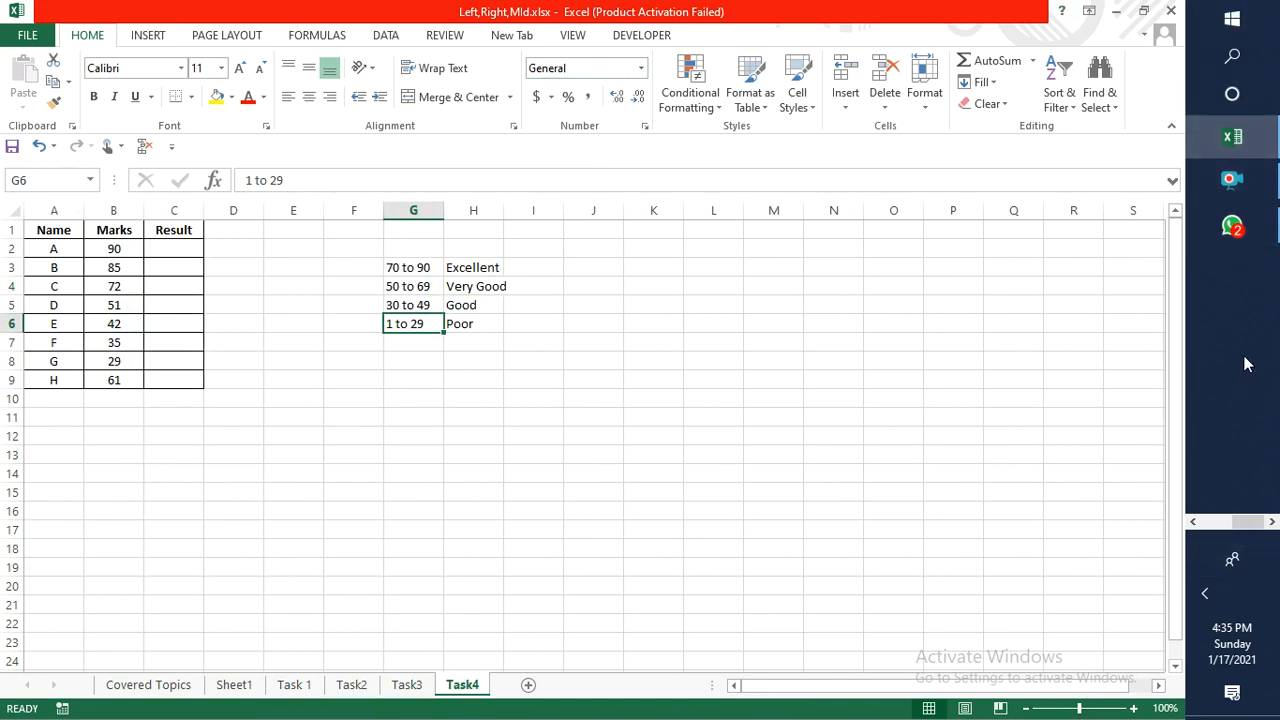
pyautogui.click(1230, 180)
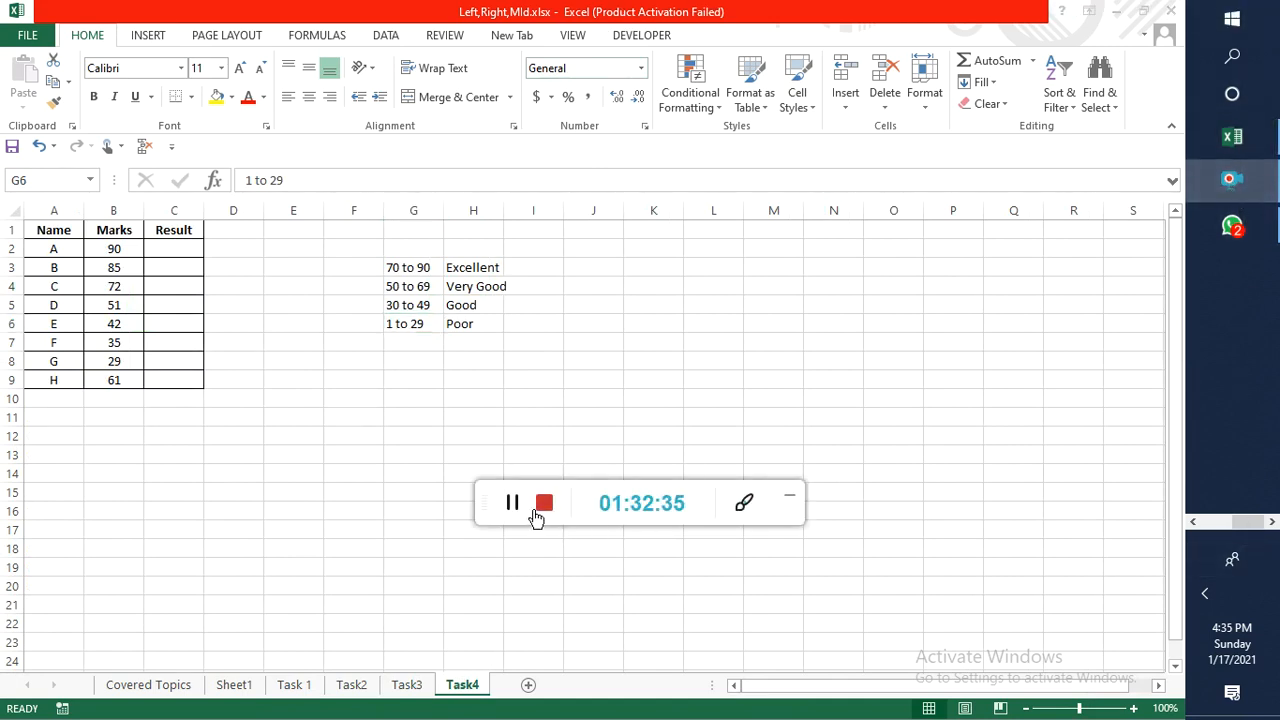